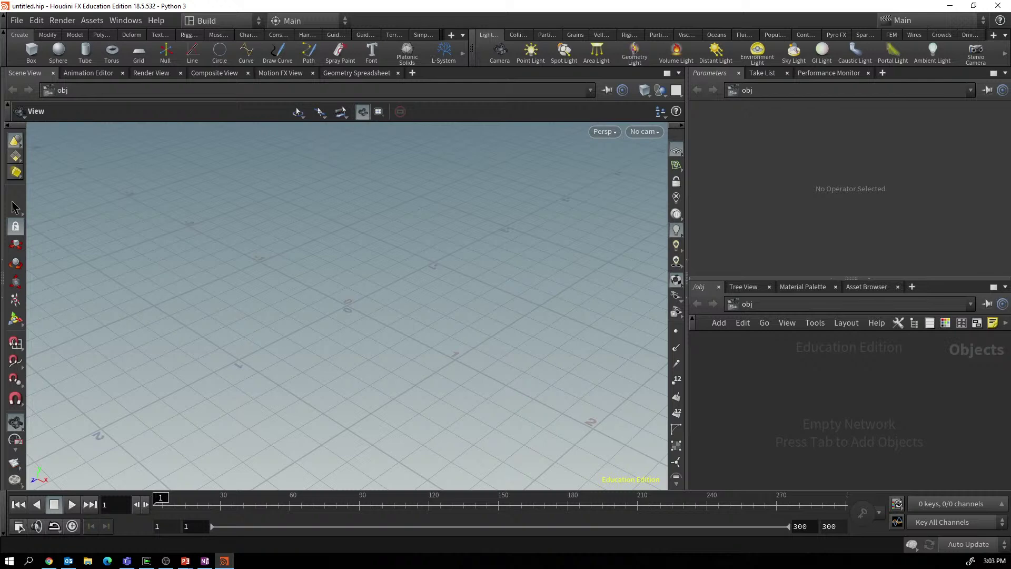
Set the current project to the recent project F:/TechArtEDU/HoudiniSecrets/HoudiniDynamics.
key(alt+Tab)
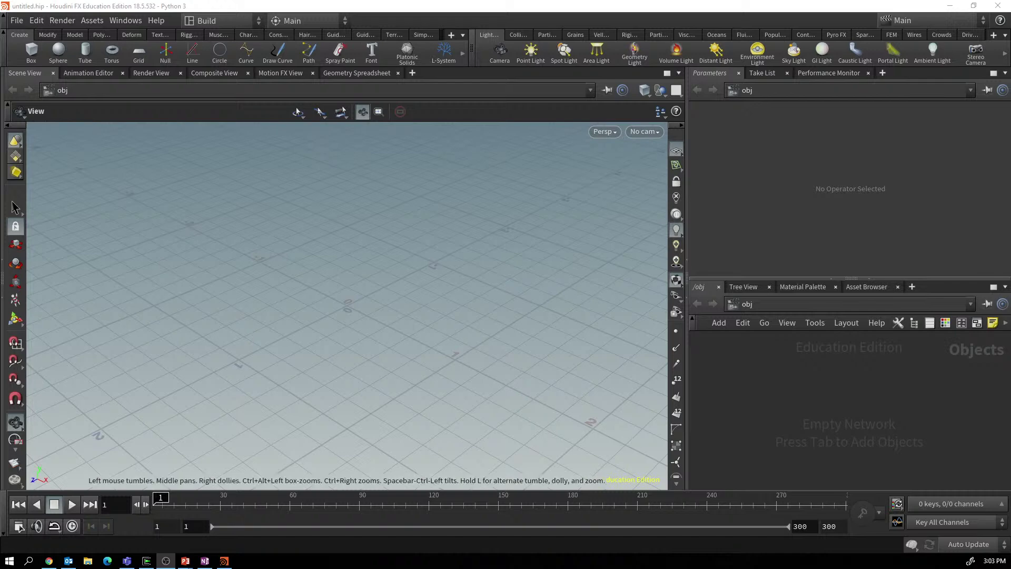
click(17, 20)
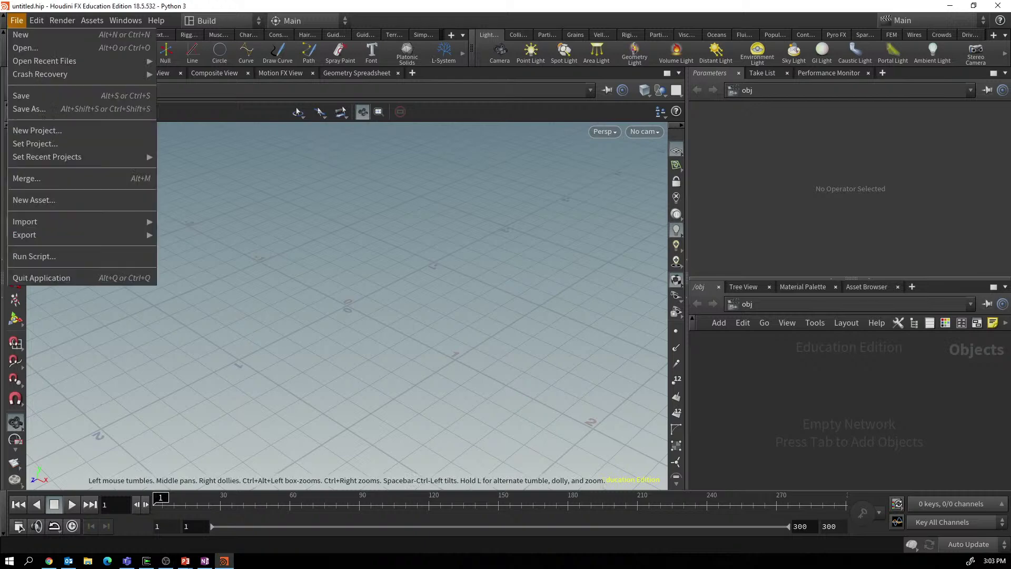
mouse_move(80, 157)
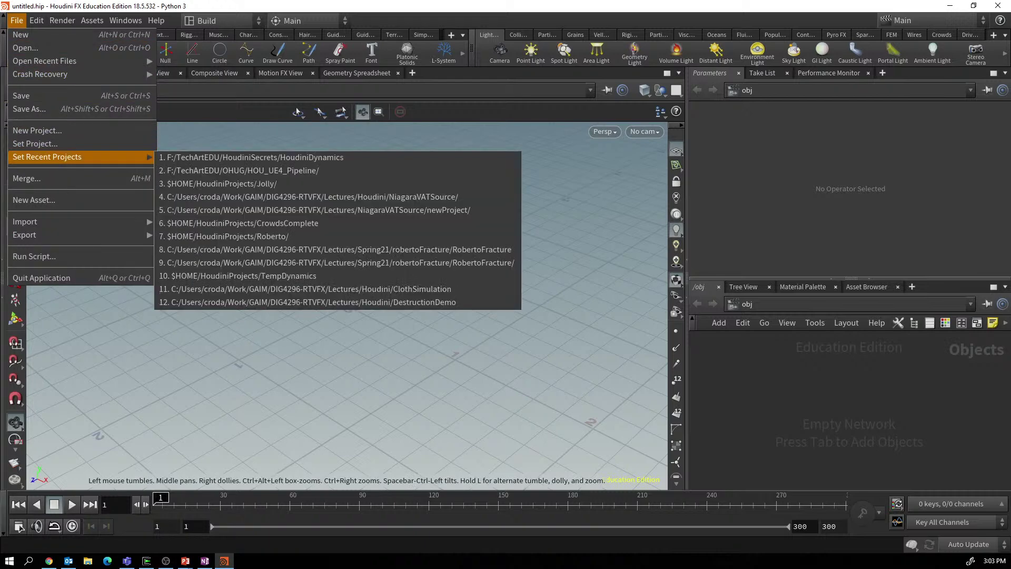
click(211, 157)
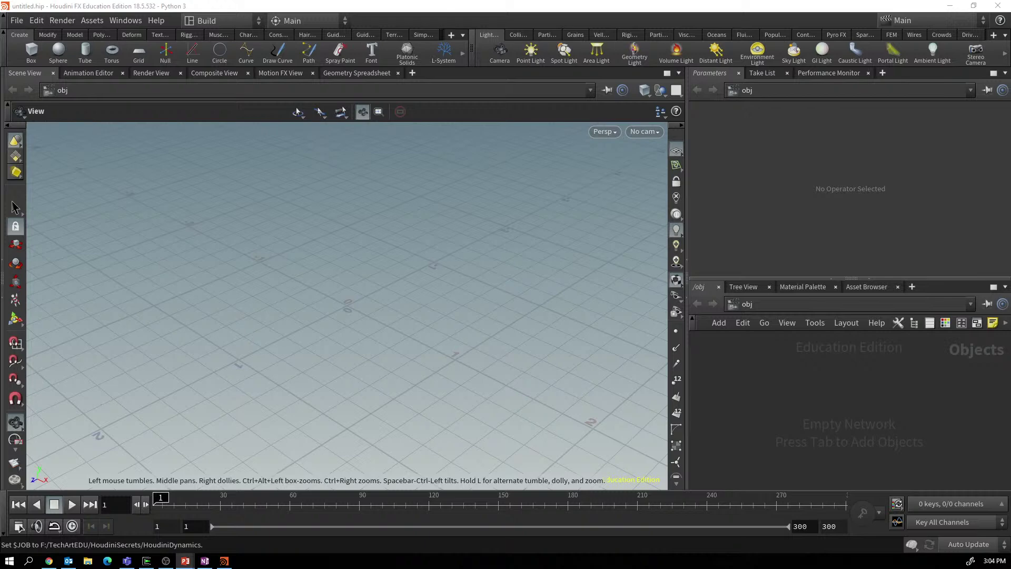
Switch the desktop layout to TADemo.
click(221, 20)
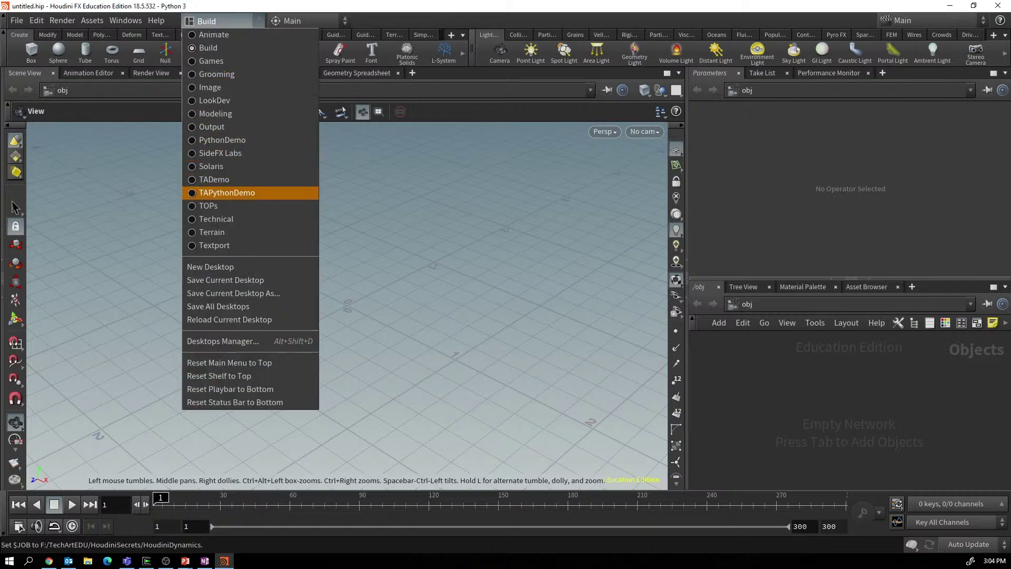
click(216, 179)
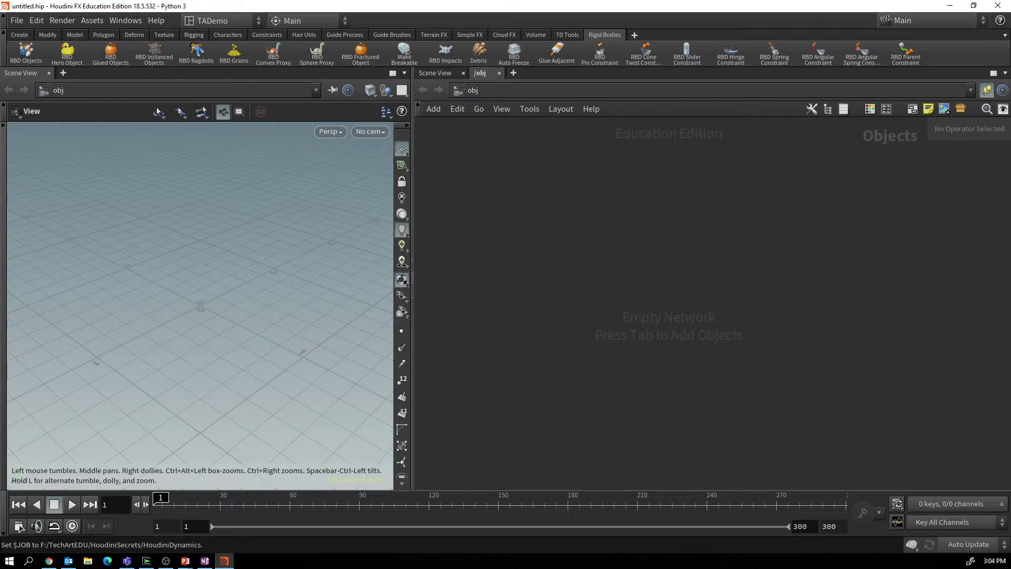
key(alt+Tab)
Add a Geometry object to the empty object network, rename it Teapot and go inside it.
key(Tab)
text(geom)
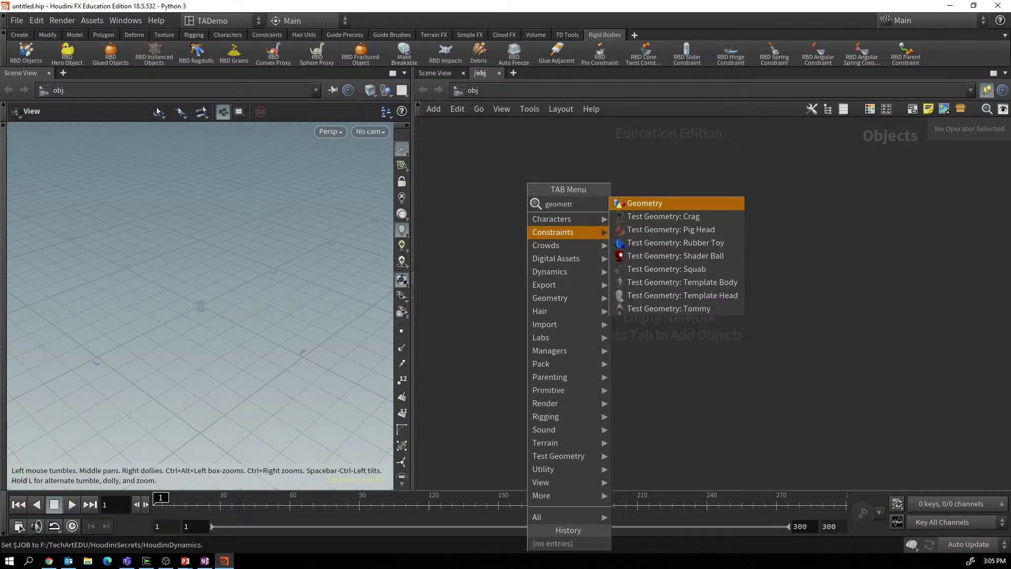
key(Return)
click(552, 243)
double_click(600, 243)
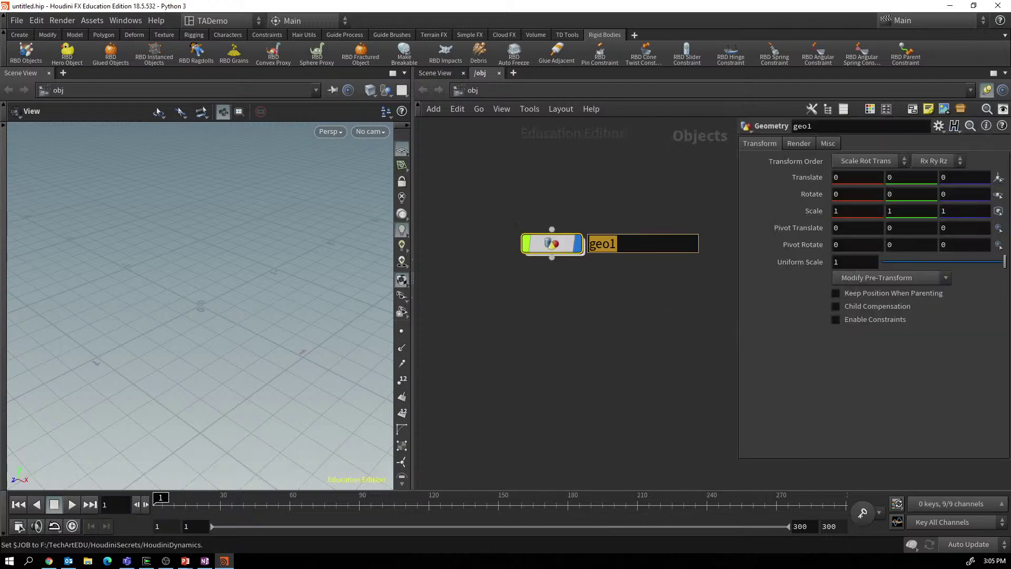
text(Teapot)
key(Return)
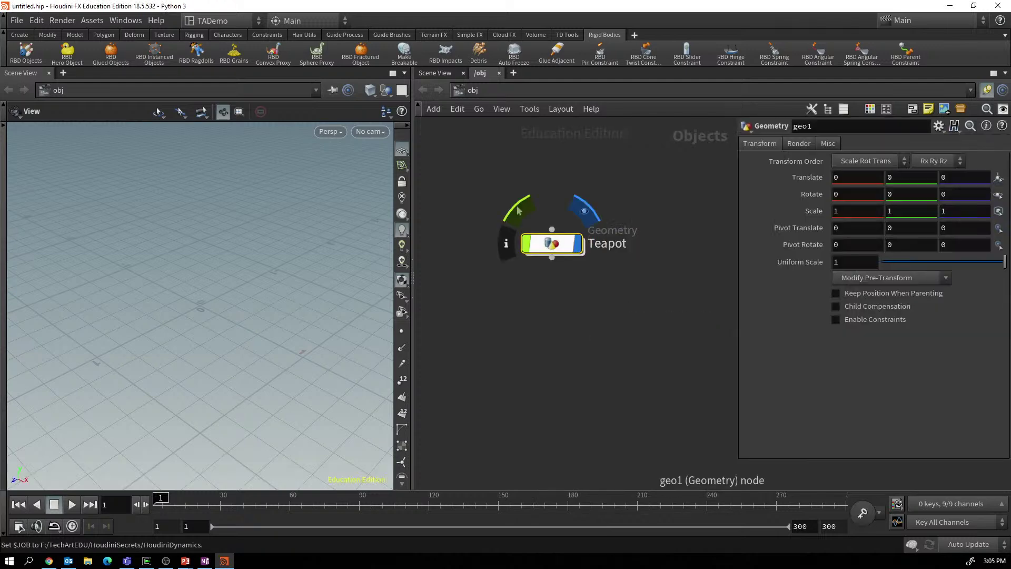
double_click(552, 243)
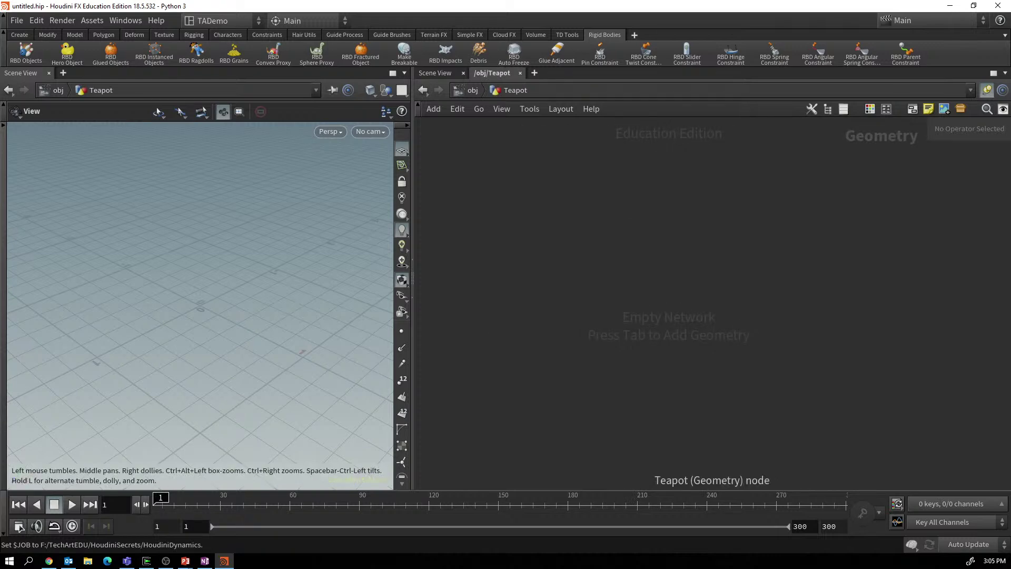
key(Tab)
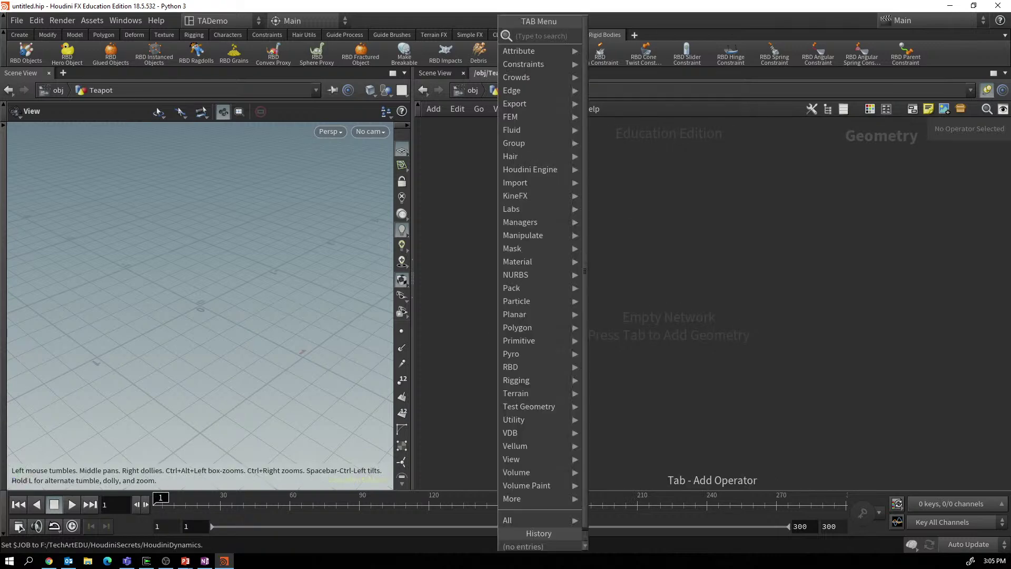
text(i)
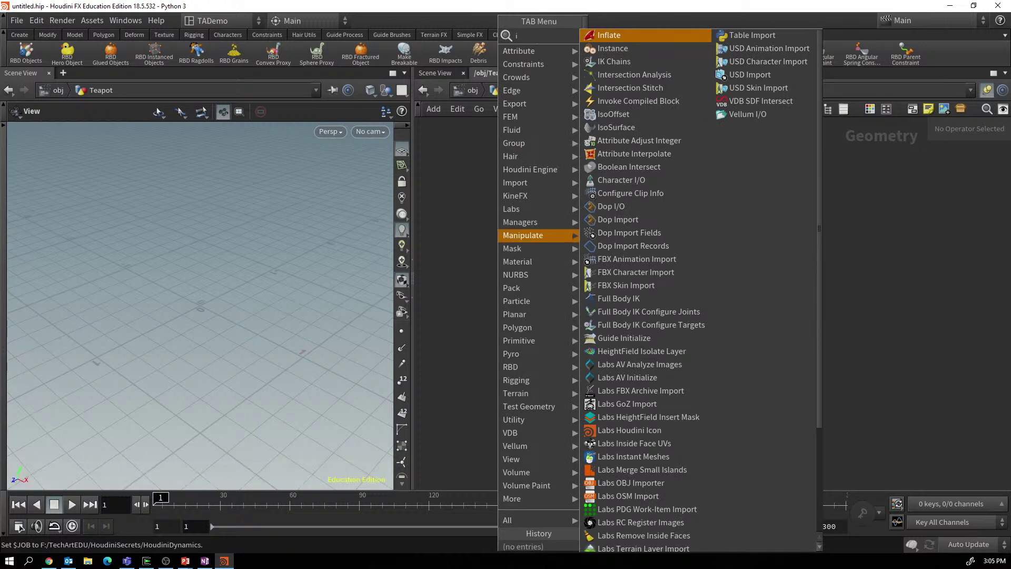
click(617, 127)
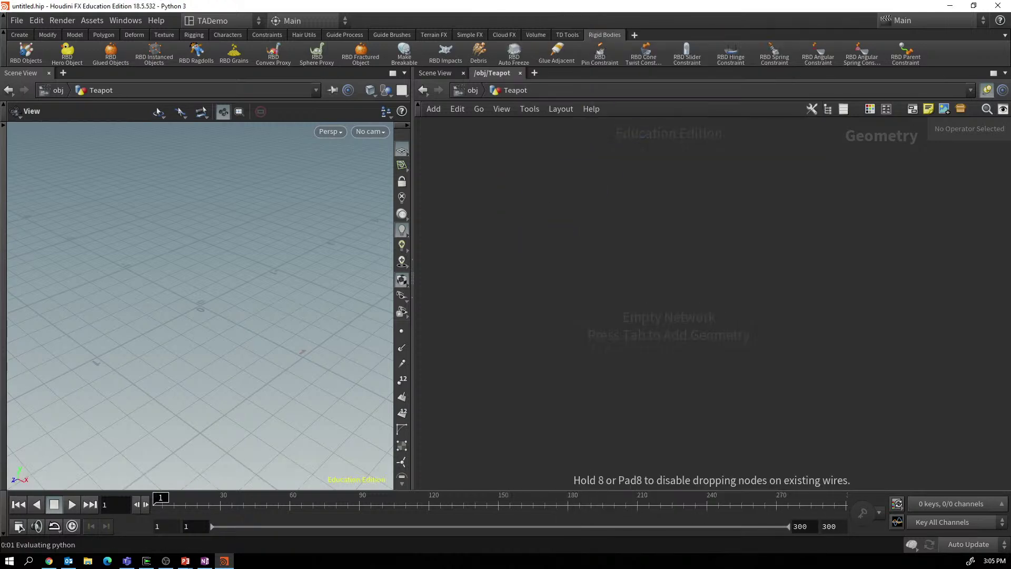
click(543, 242)
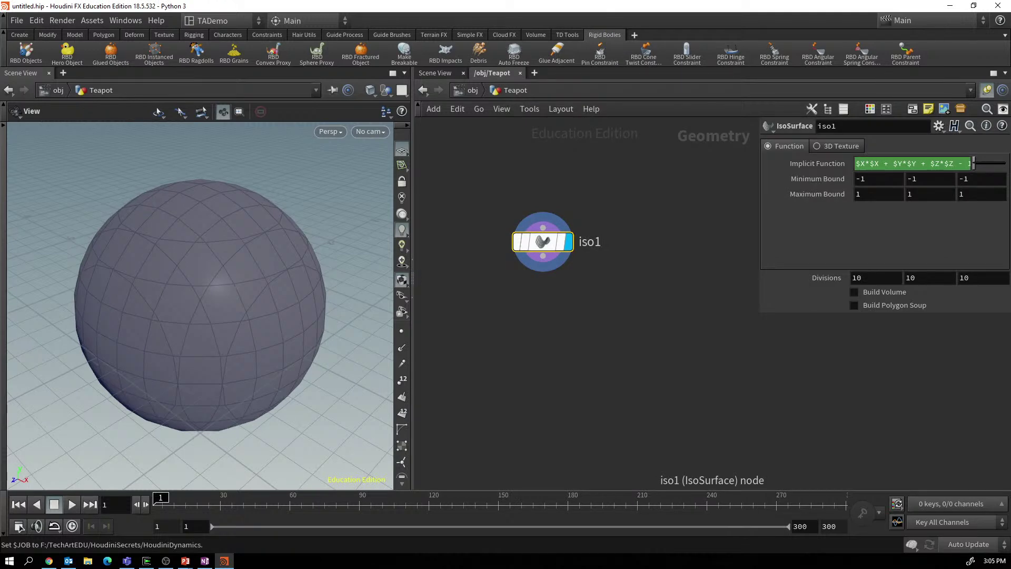
key(Delete)
Add a Platonic Solids node inside the Teapot object and set its solid type to Utah Teapot.
key(Tab)
mouse_move(580, 340)
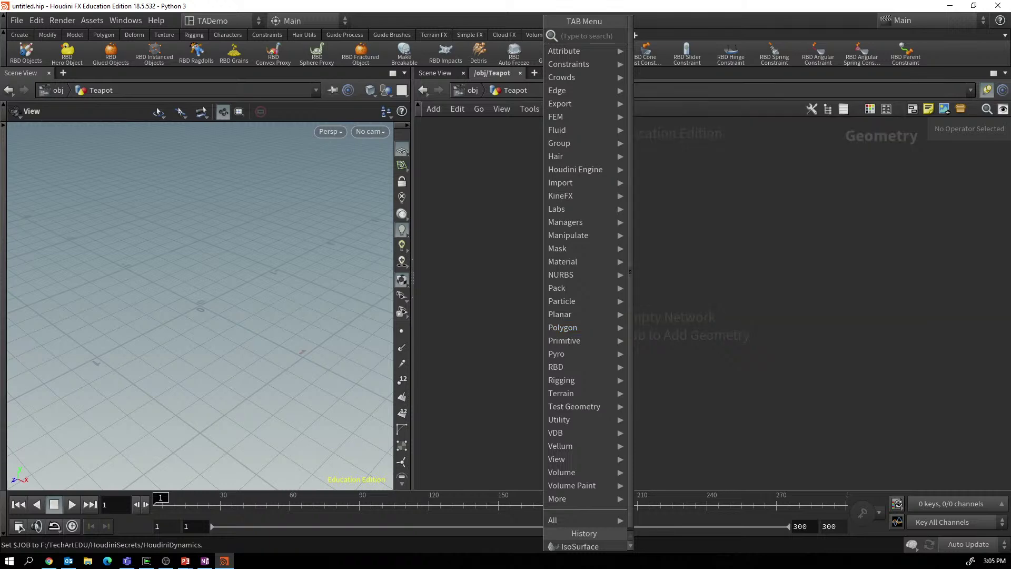
text(pl)
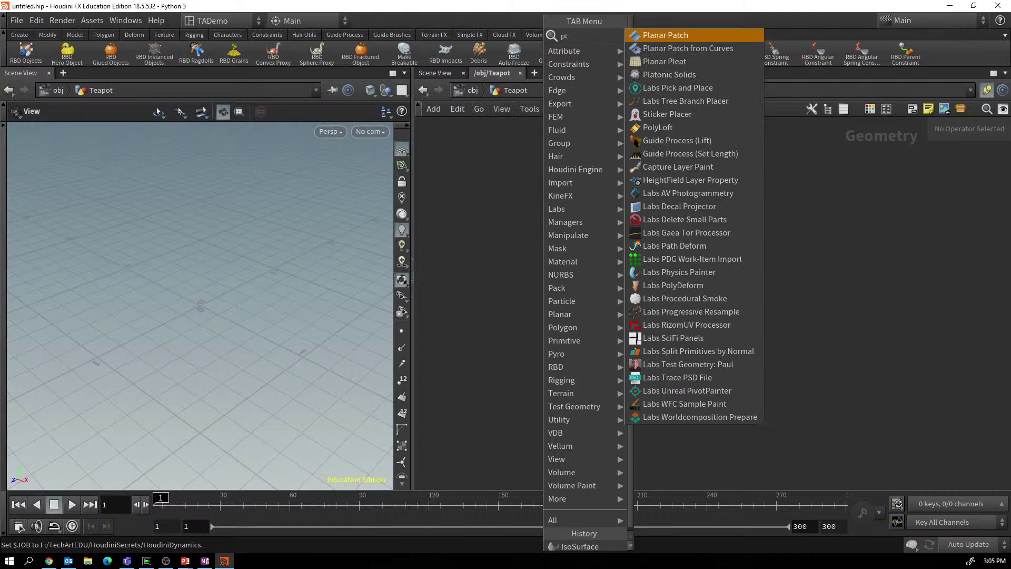
text(a)
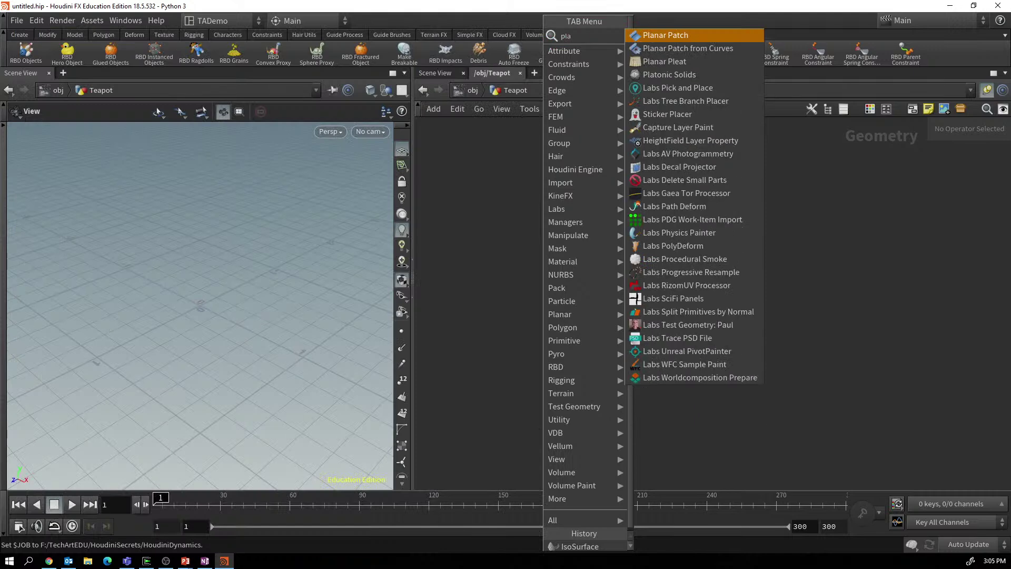
click(669, 74)
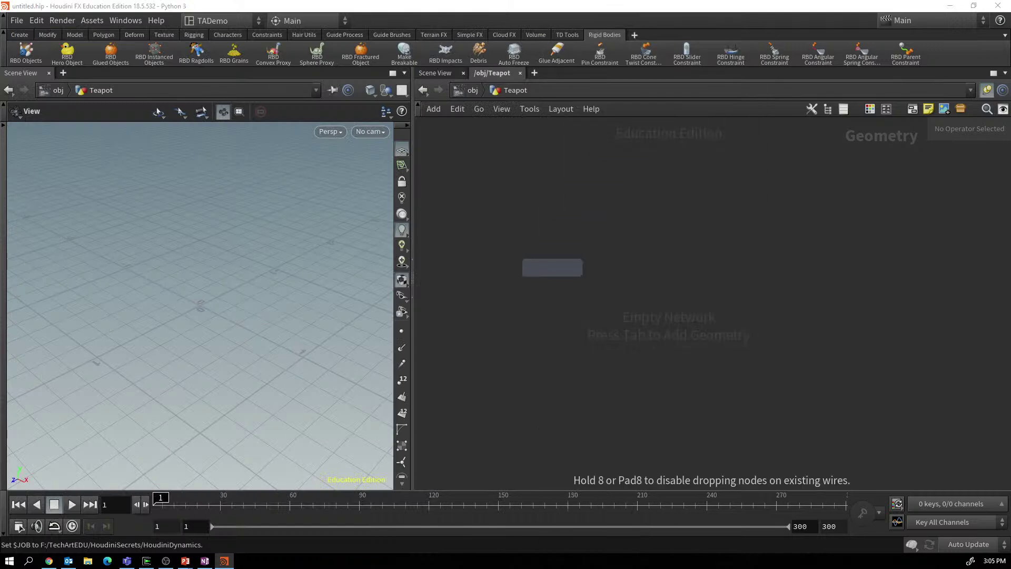
click(522, 237)
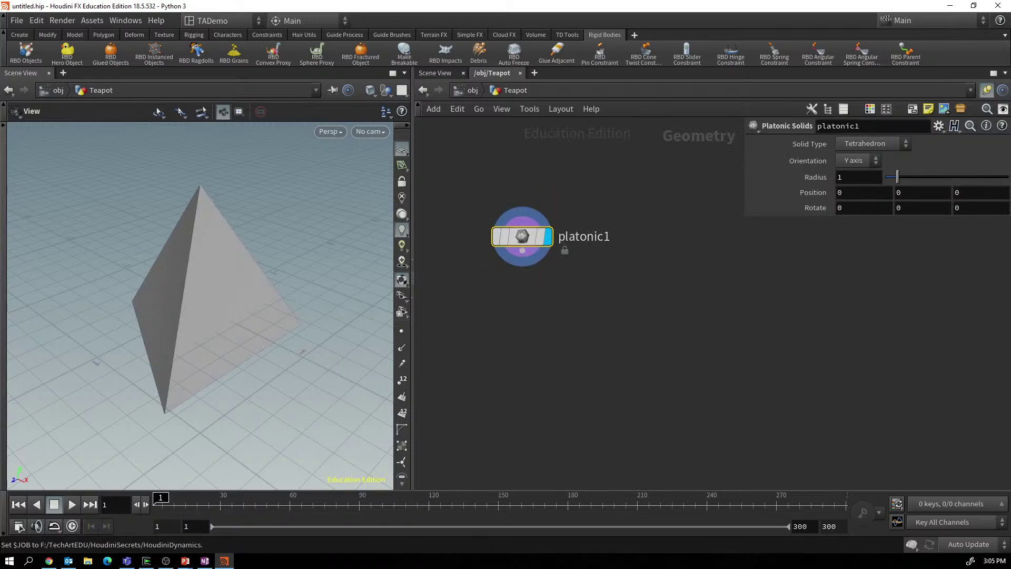
click(865, 144)
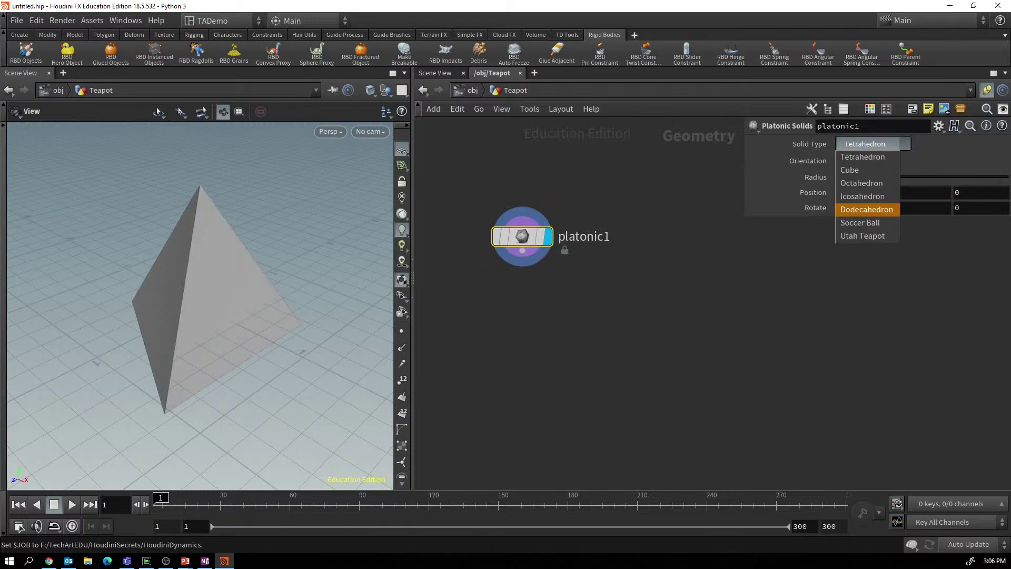
click(867, 236)
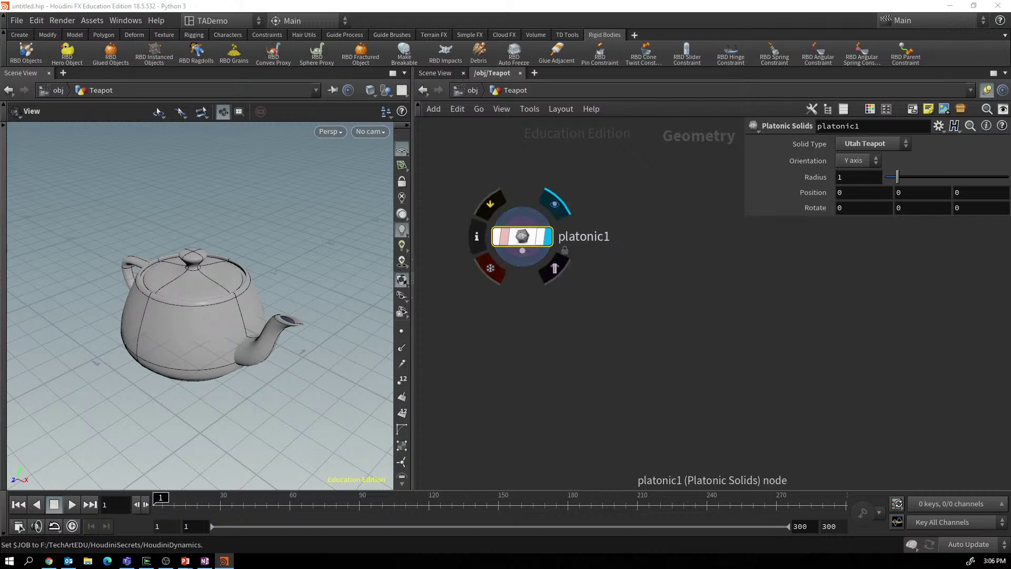
Move the Platonic Solids node higher in the network and view its node information.
drag(523, 236, 505, 195)
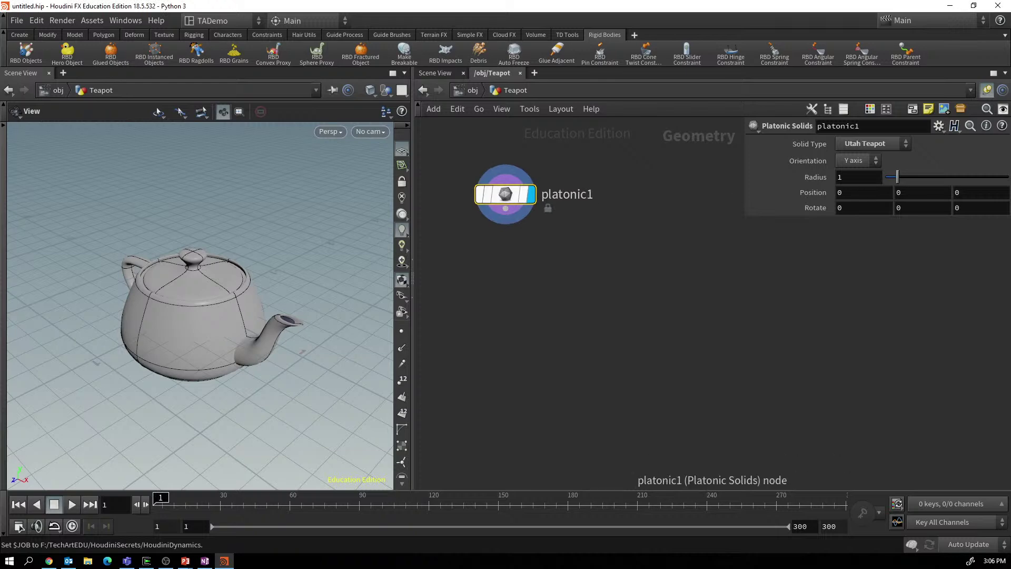
mouse_move(505, 194)
click(459, 194)
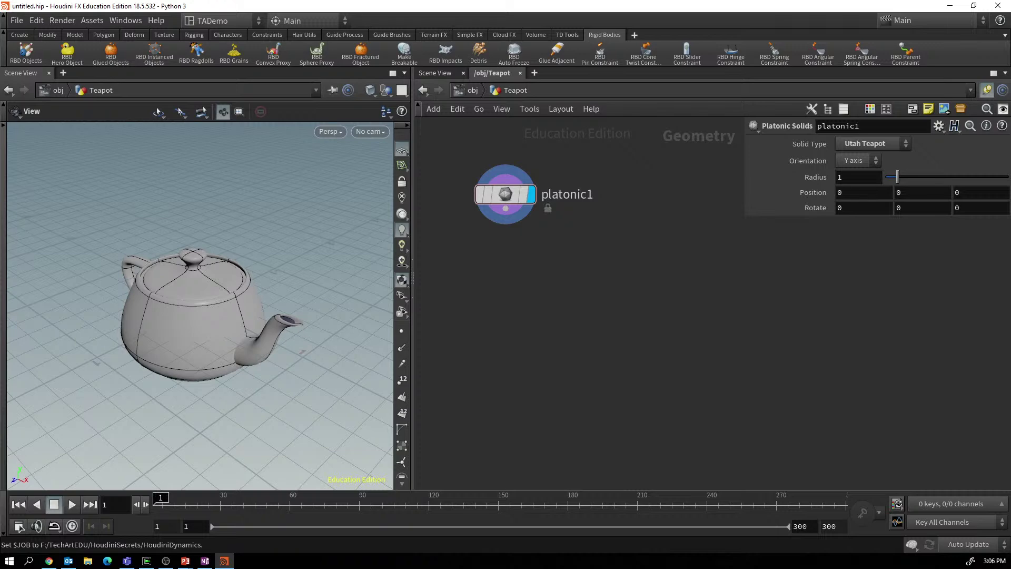
Append a Convert node to the output of the Platonic Solids node and display its result.
drag(506, 209, 510, 245)
text(convert)
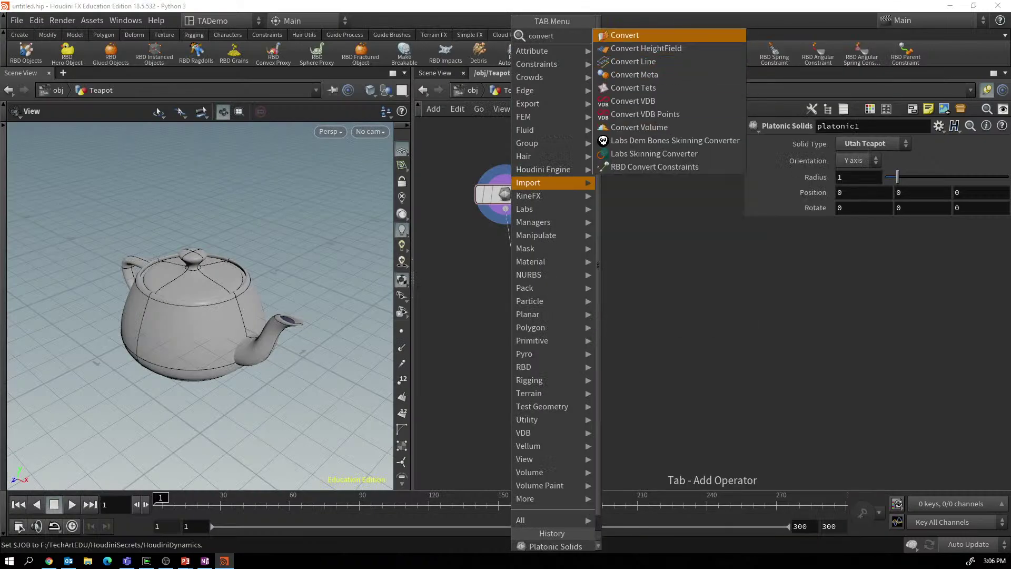
key(Return)
mouse_move(511, 254)
mouse_down()
mouse_move(487, 255)
mouse_move(496, 255)
mouse_up()
click(531, 220)
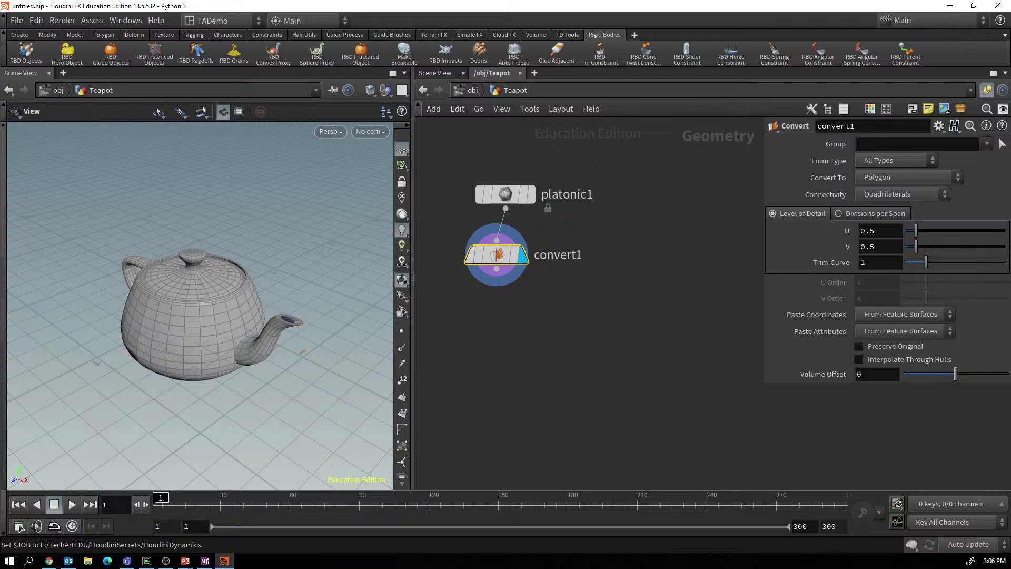
Switch the Convert node from Level of Detail to Divisions per Span, checking the node's information before and after.
click(449, 255)
click(839, 213)
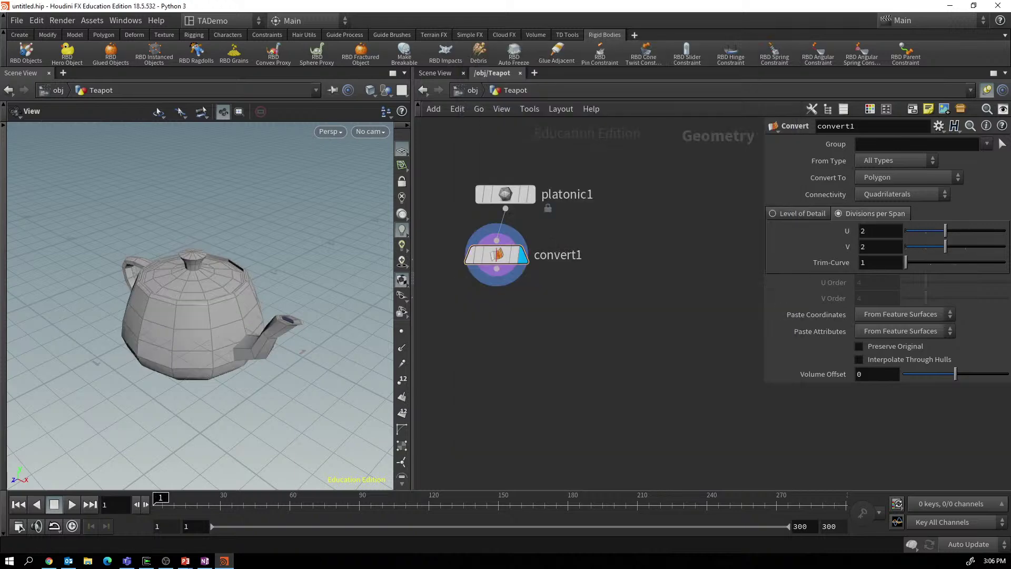
double_click(879, 231)
key(Return)
click(448, 255)
Append a Null node to the Convert node, rename it Teapot and make it the displayed node.
drag(500, 256, 512, 300)
text(null)
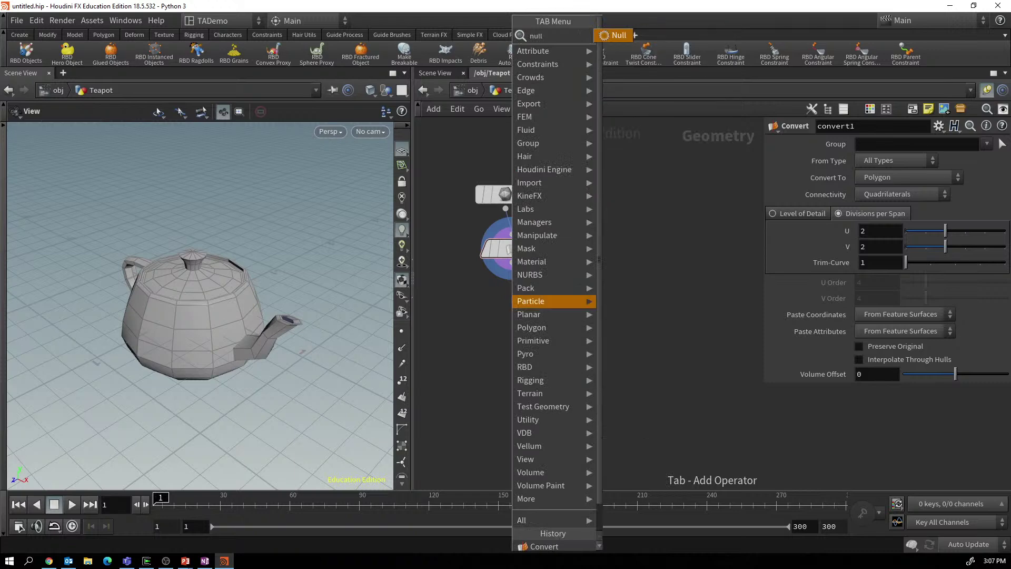
key(Return)
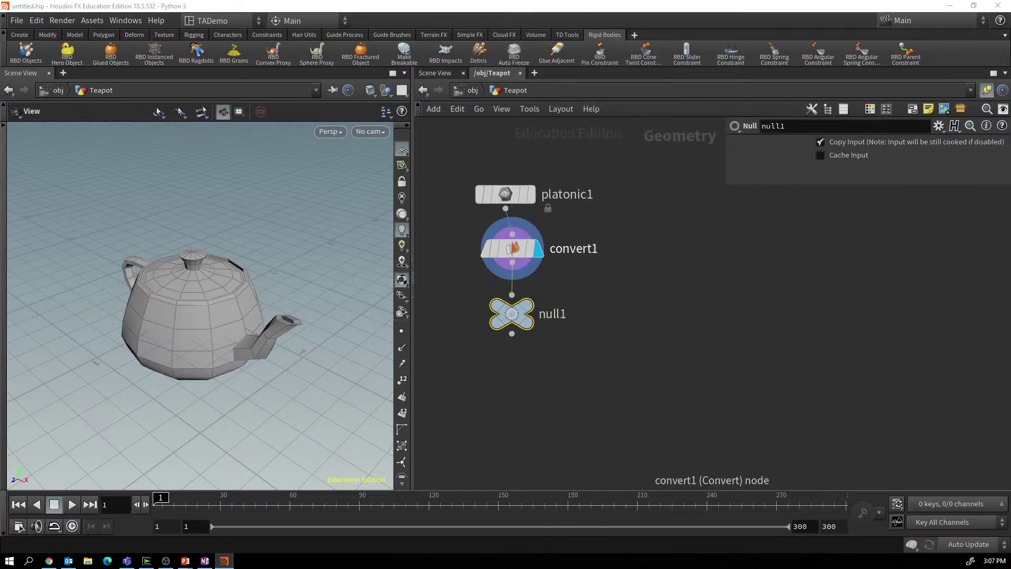
key(F2)
text(Teapot)
key(Return)
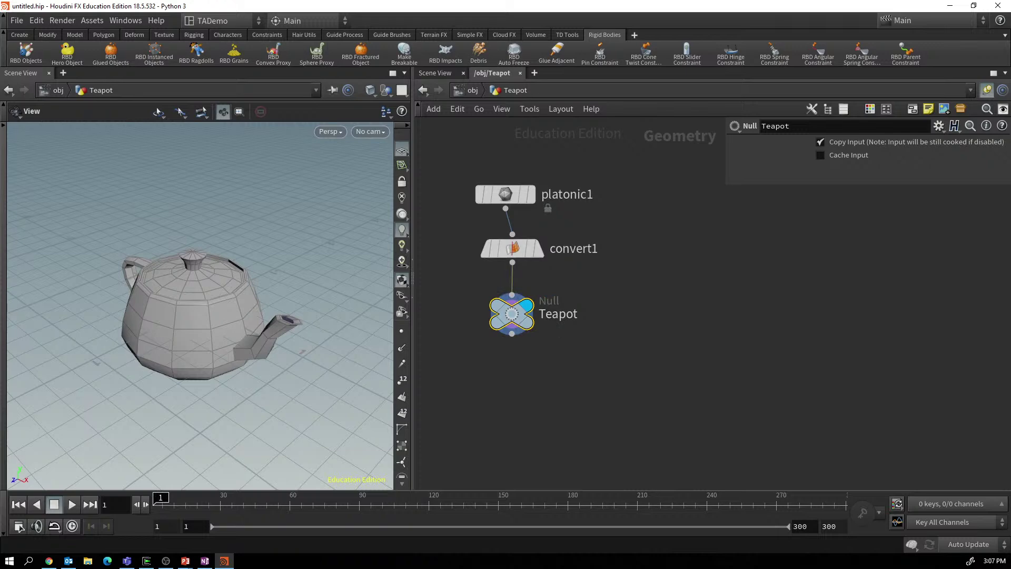
Return to the object level and turn the teapot into an RBD Hero Object.
key(u)
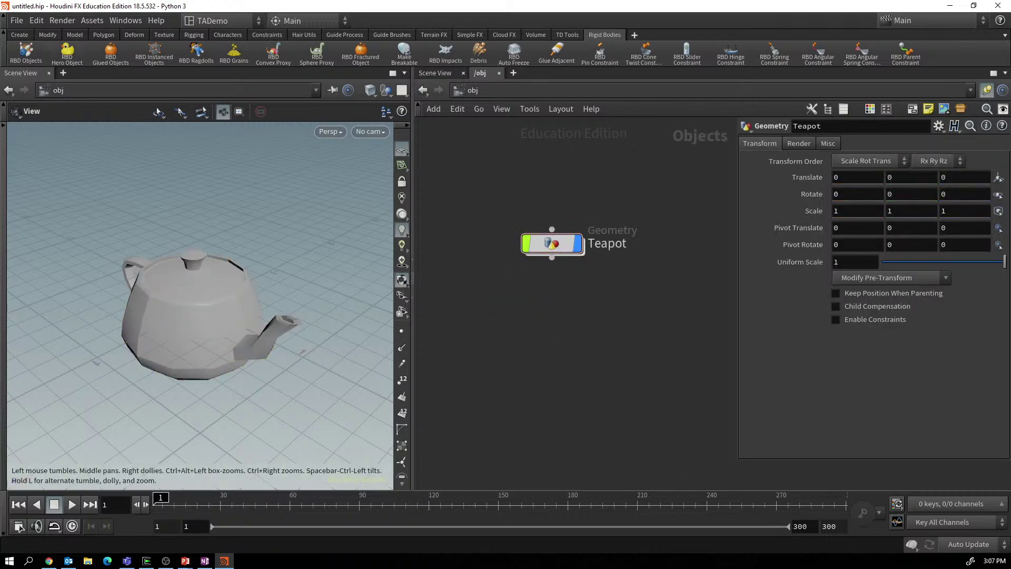
click(66, 53)
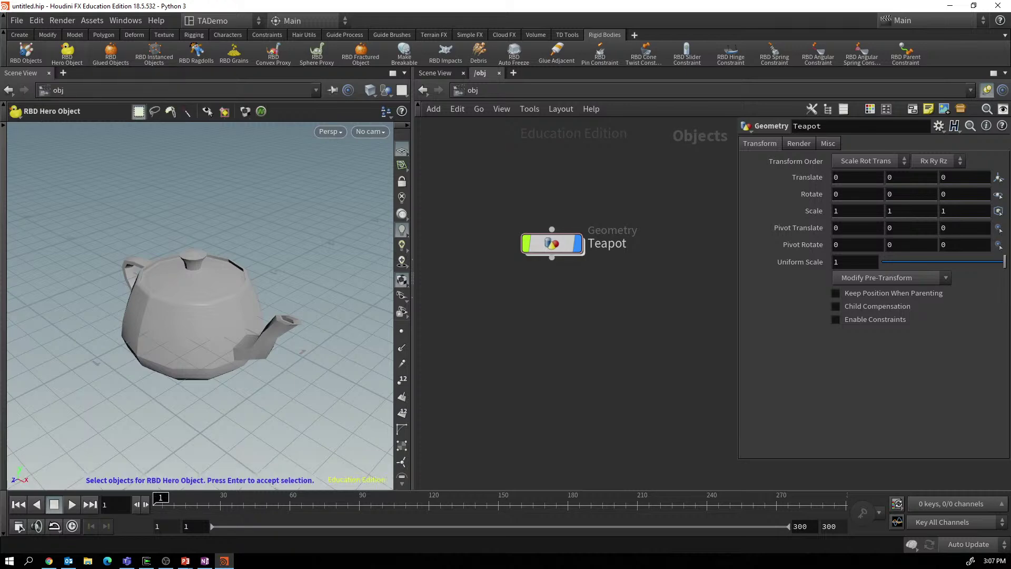
click(190, 316)
key(Return)
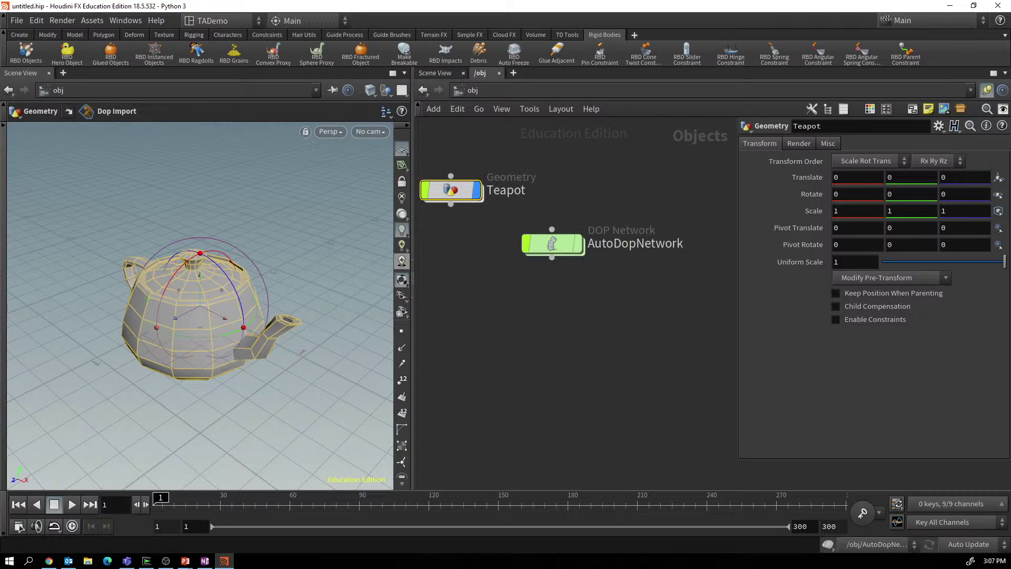
Go inside the Teapot geometry object to examine its node chain.
mouse_move(518, 211)
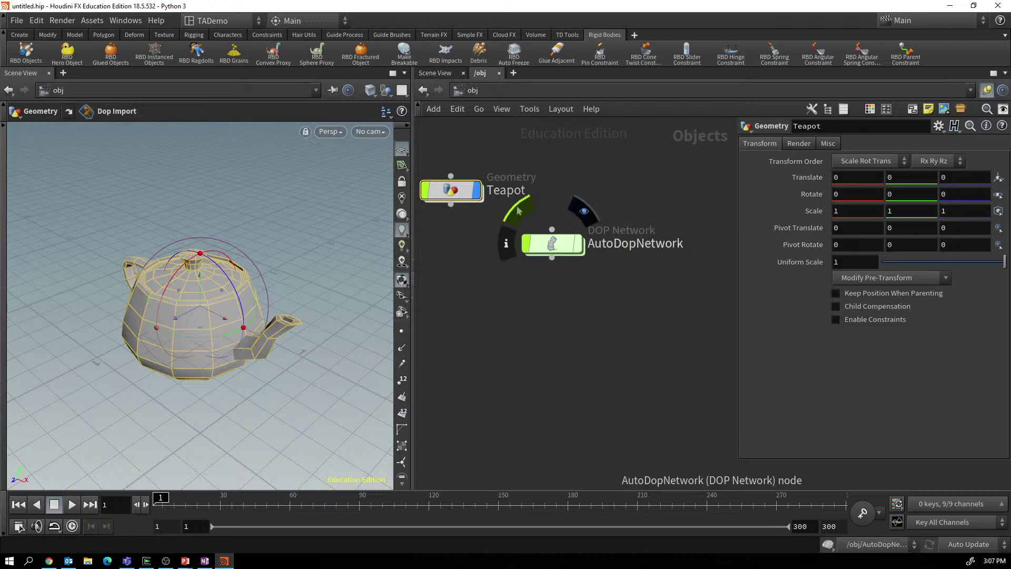
mouse_move(418, 156)
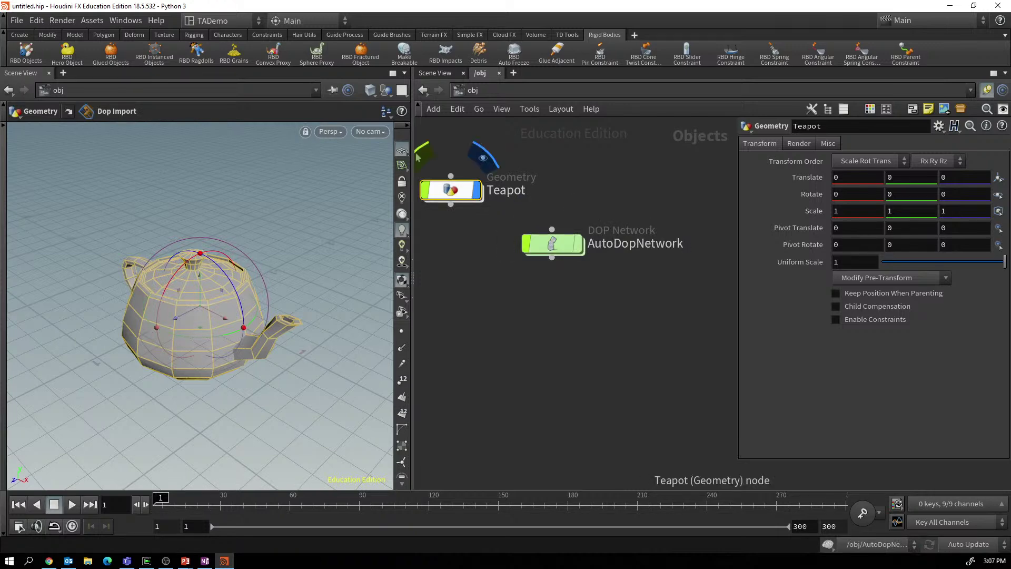
double_click(451, 189)
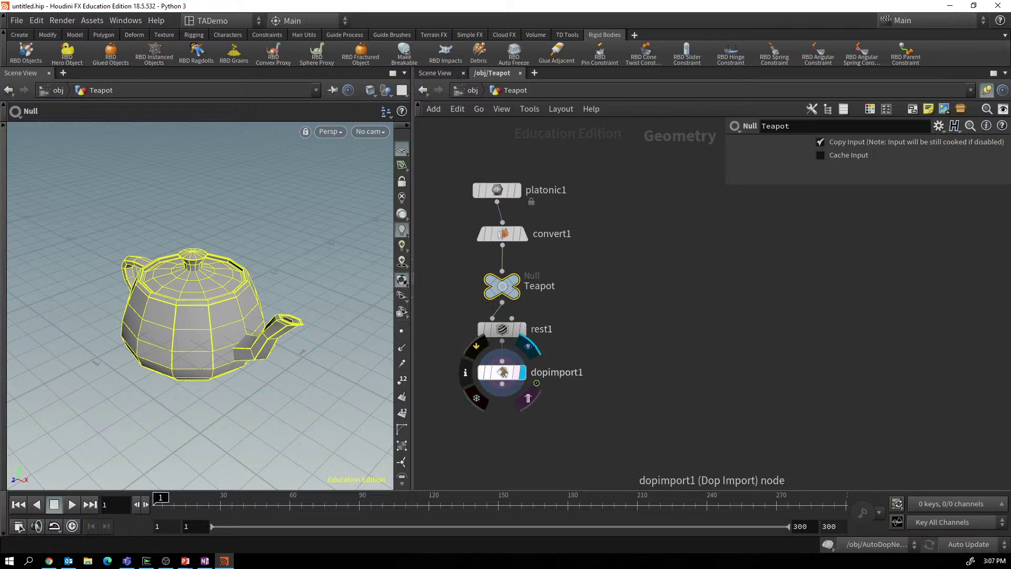
Review the Dop Import node's settings at the end of the Teapot chain and return to the object level.
click(502, 372)
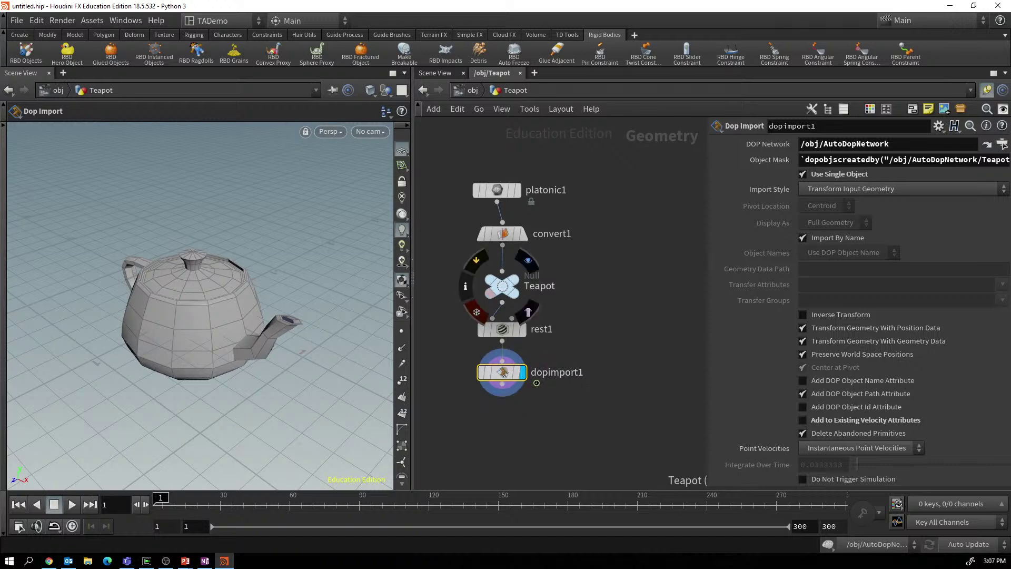
mouse_move(502, 372)
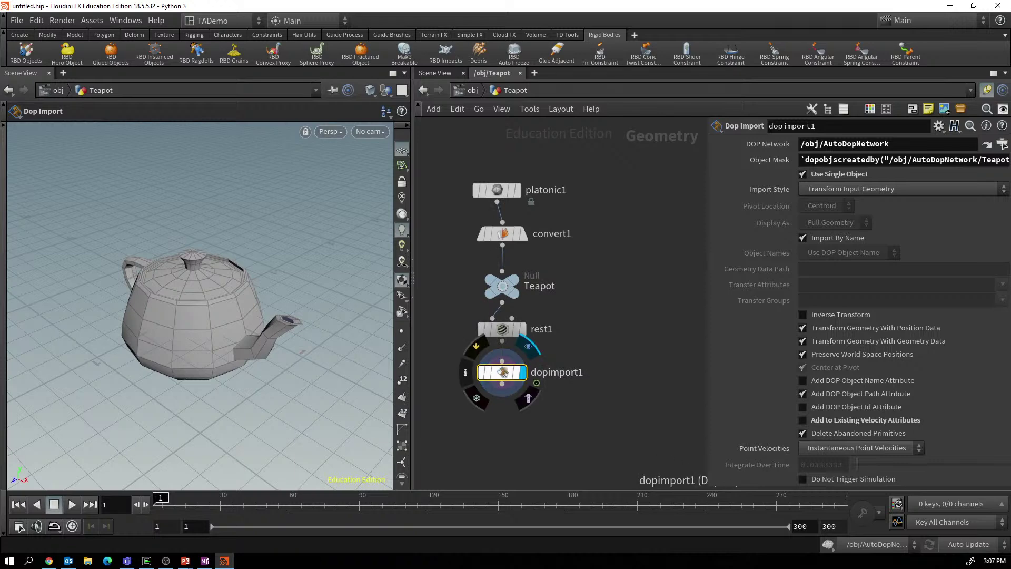
key(u)
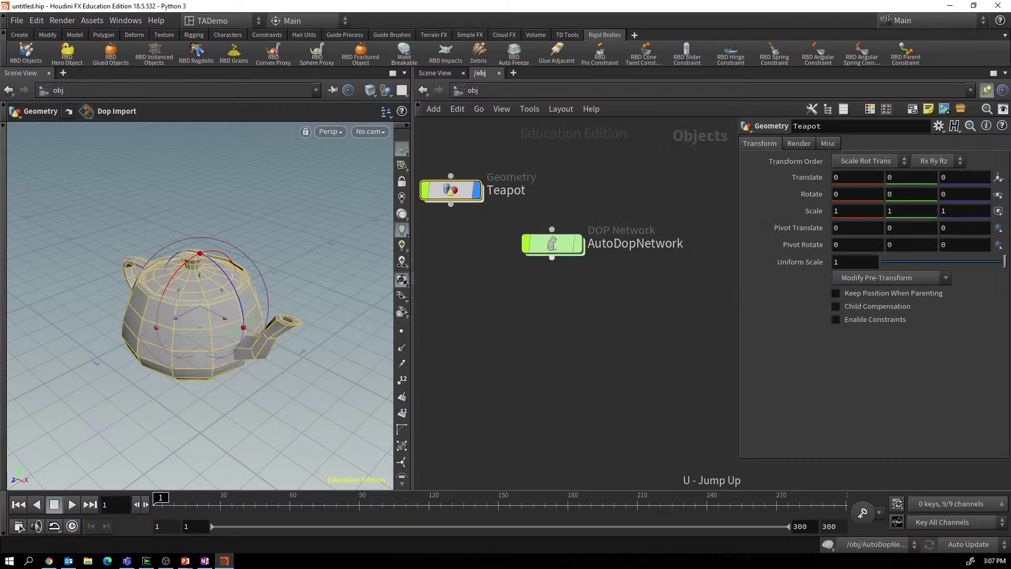
Go inside AutoDopNetwork and move the Teapot and merge2 nodes aside from the solver chain.
click(553, 243)
key(i)
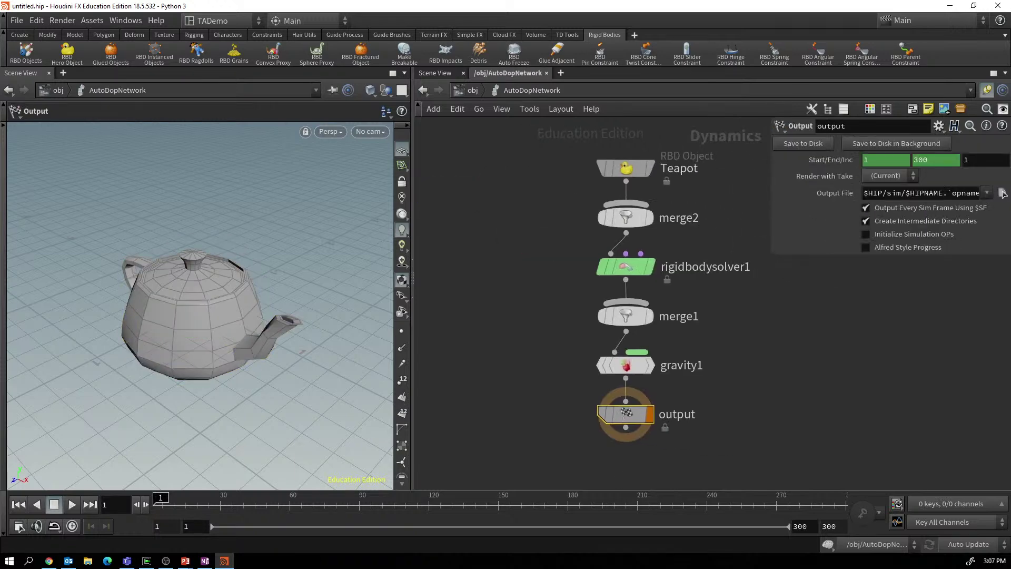
drag(554, 170, 479, 158)
mouse_move(555, 218)
drag(555, 219, 488, 225)
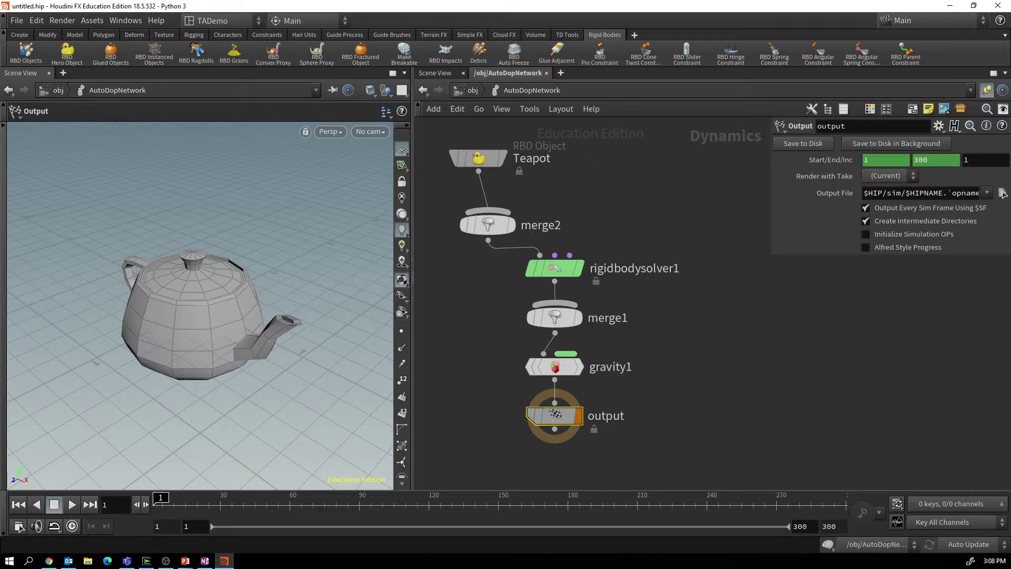
key(alt+Tab)
Return to the object level and add a new Geometry object named Roberto above AutoDopNetwork.
key(u)
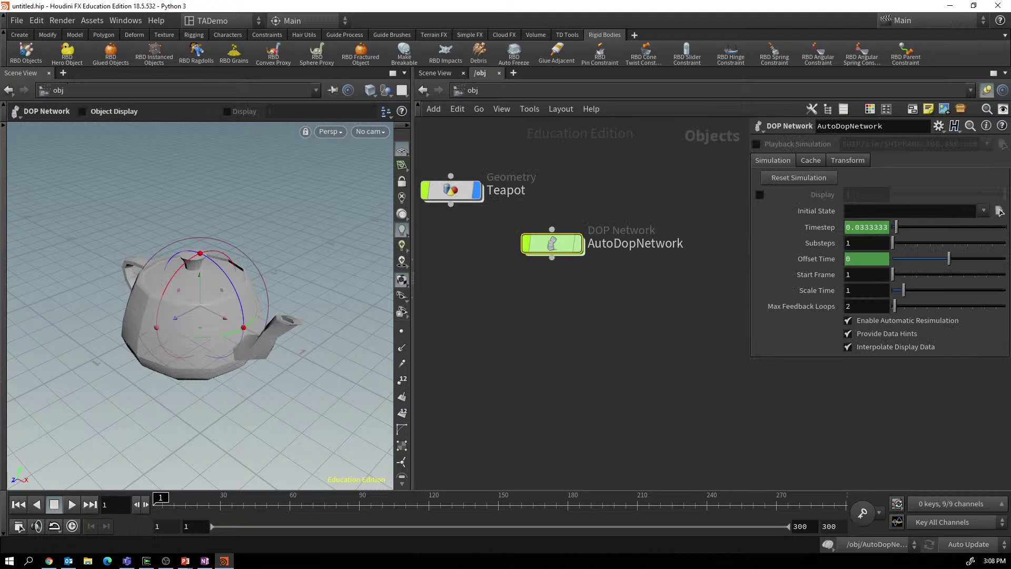
key(Tab)
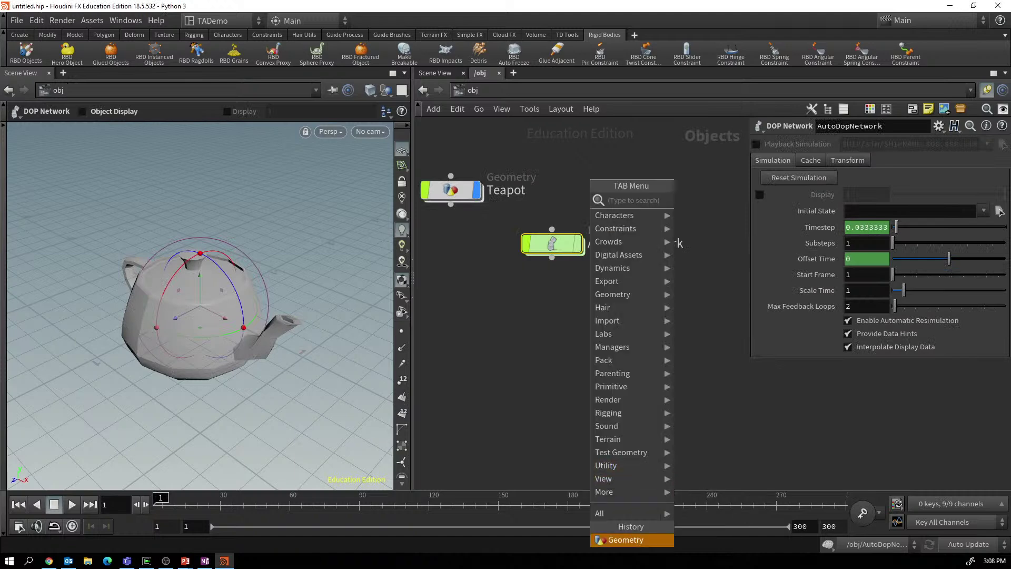
click(626, 539)
click(592, 177)
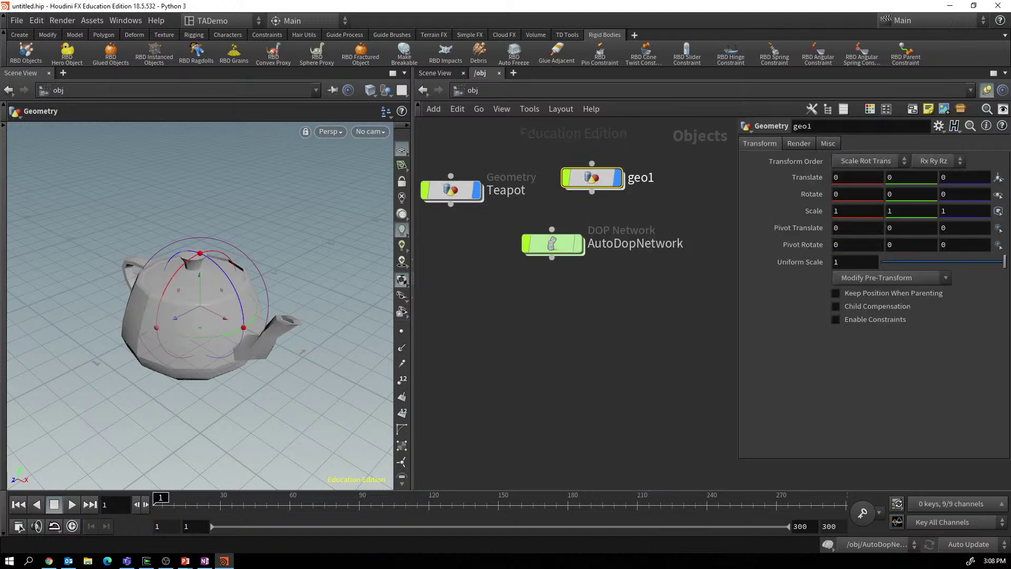
text(Roberto)
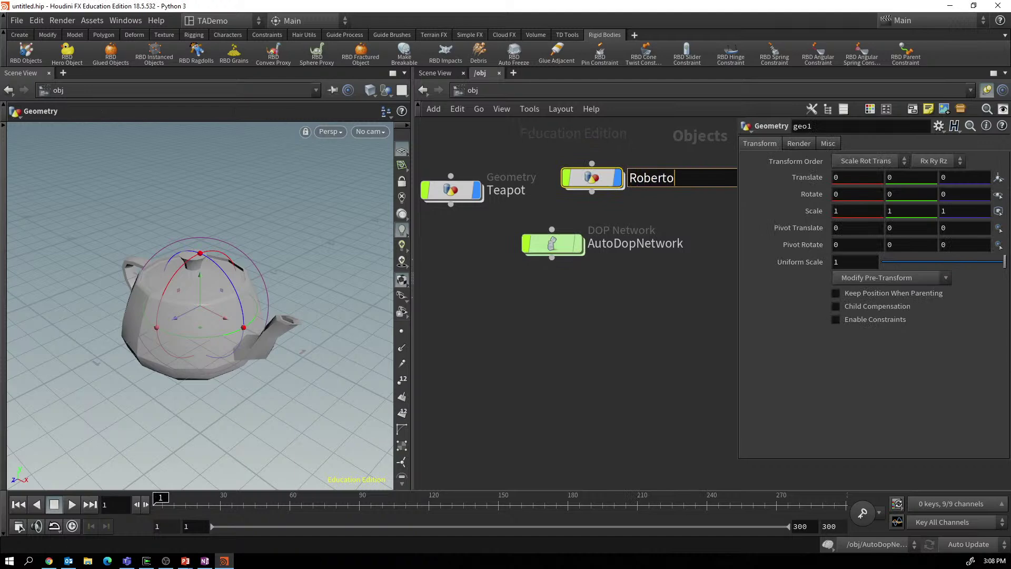
key(Return)
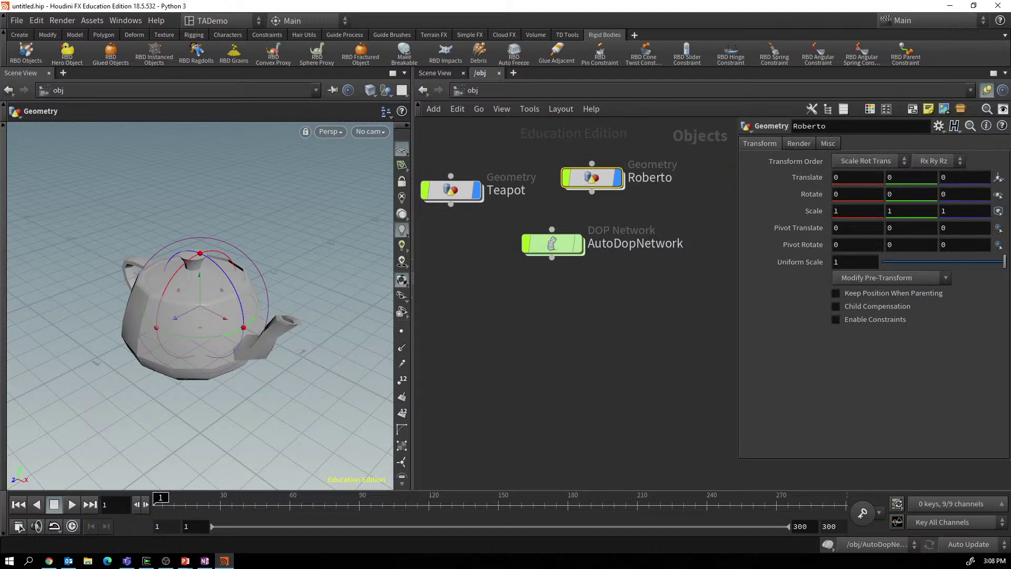
Go inside the Roberto object and add a Rubber Toy test geometry node.
double_click(592, 177)
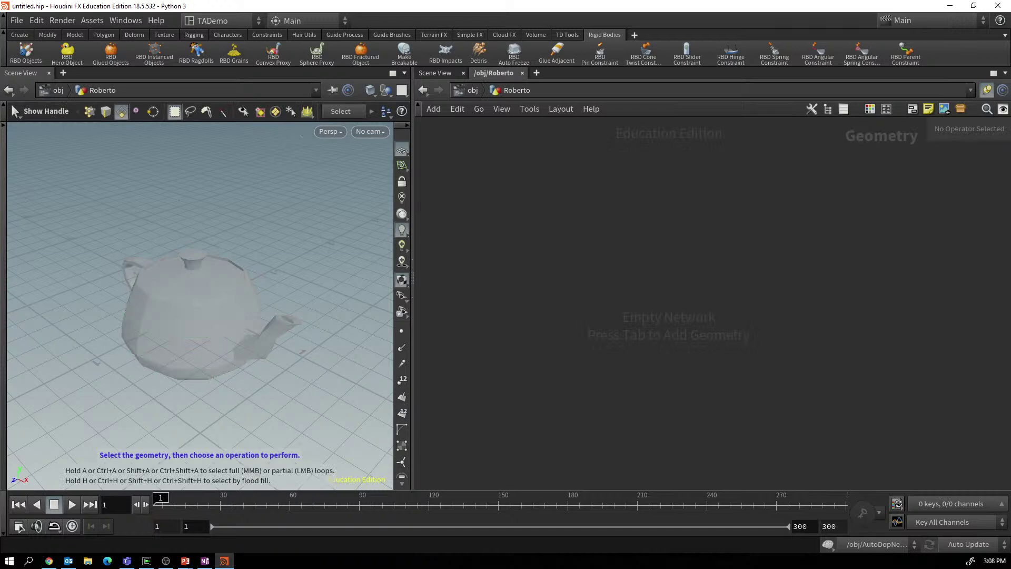
key(Tab)
text(rub)
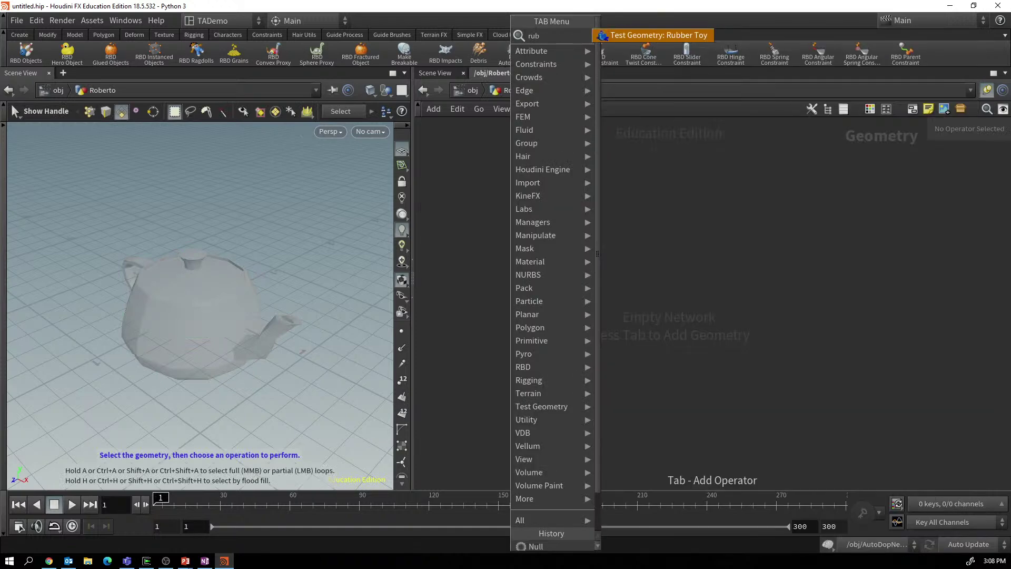
key(Return)
click(483, 206)
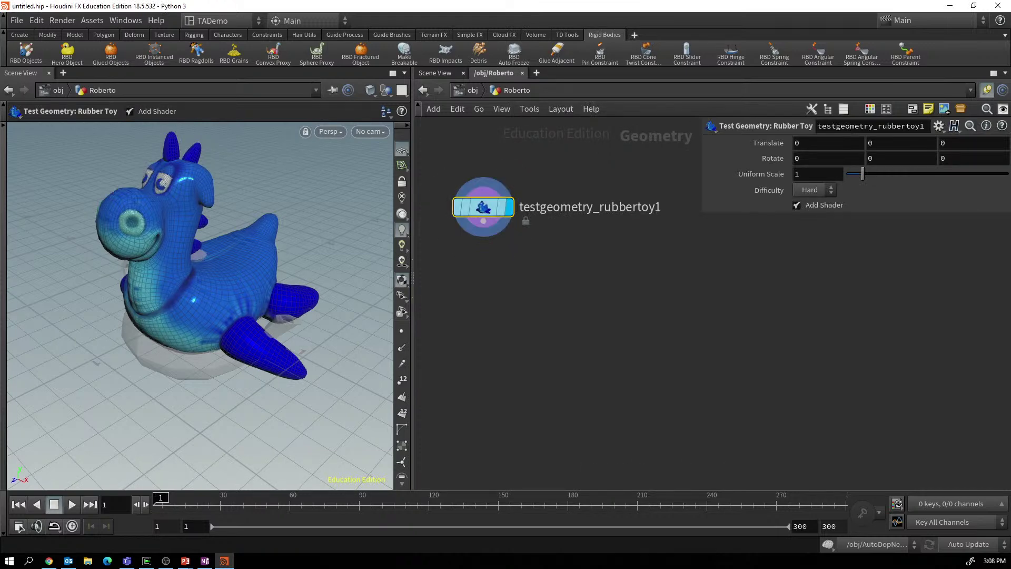
Append a Null node to the Rubber Toy node, rename it Roberto and make it the displayed node.
drag(483, 221, 483, 272)
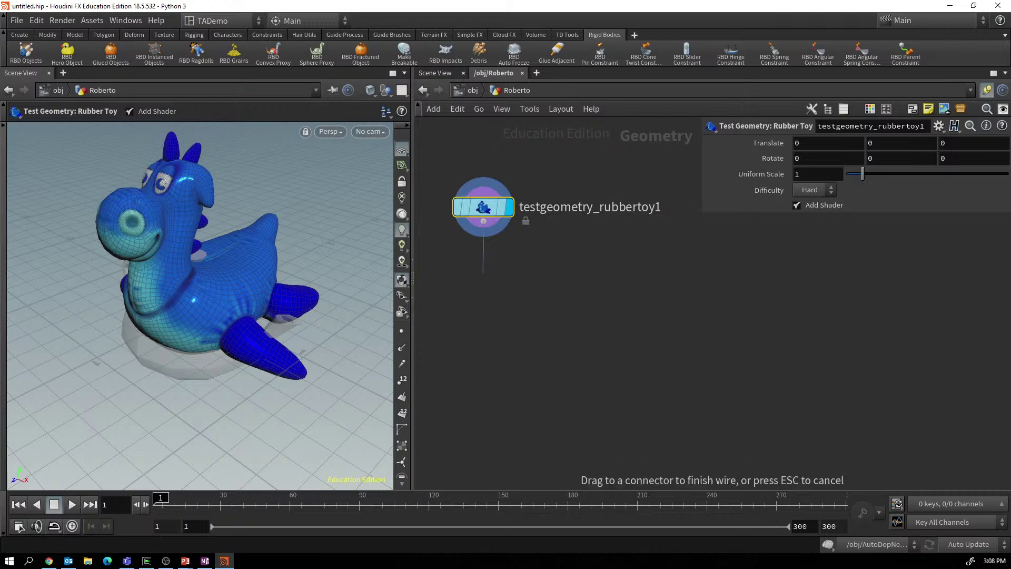
key(Tab)
text(null)
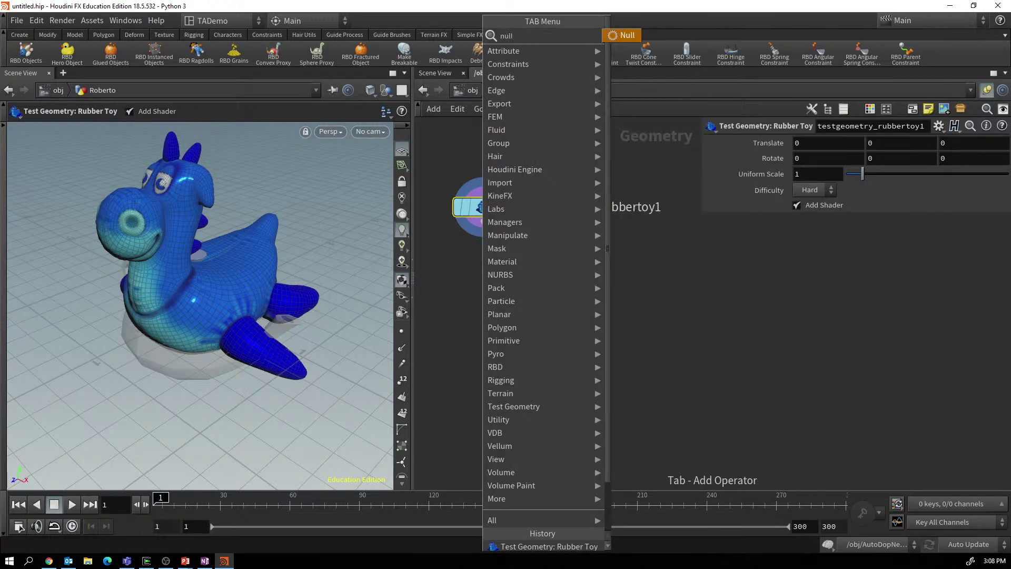
key(Return)
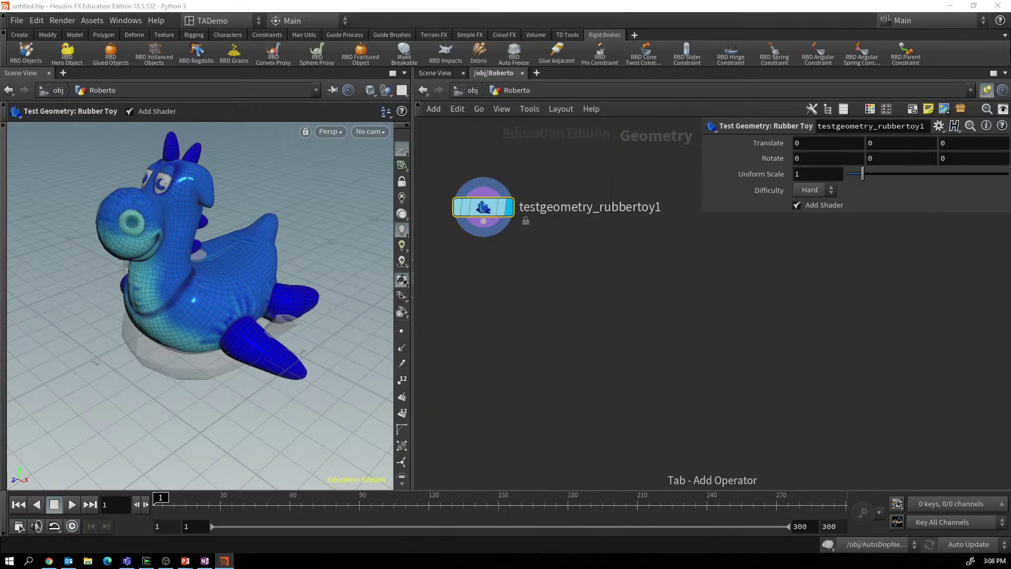
double_click(522, 273)
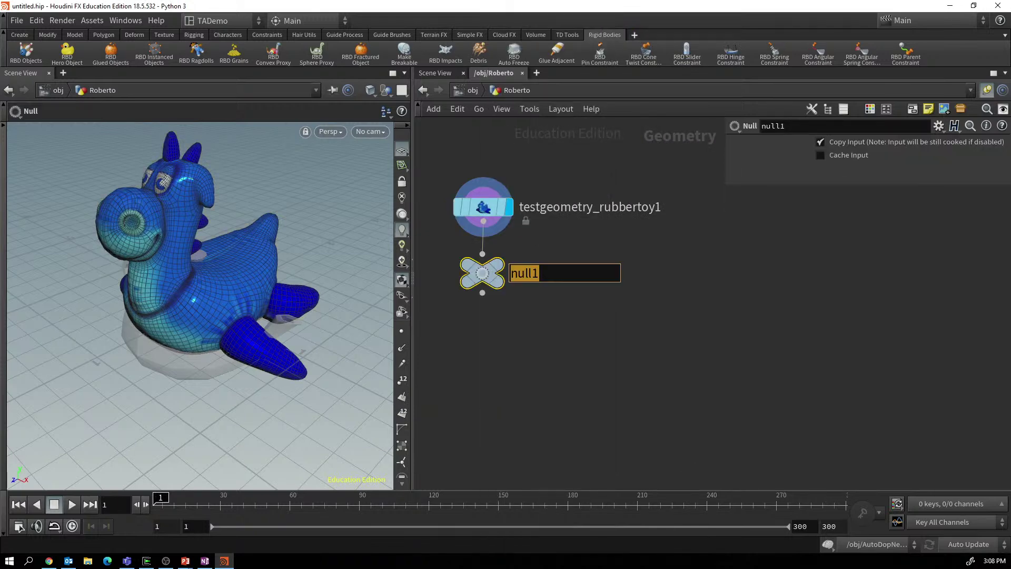
text(Roberto)
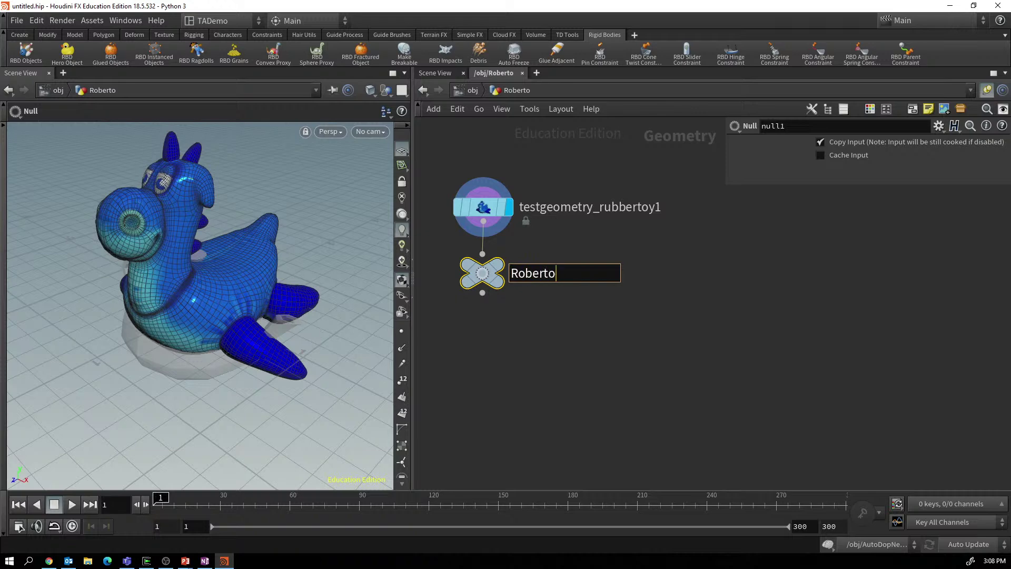
key(Return)
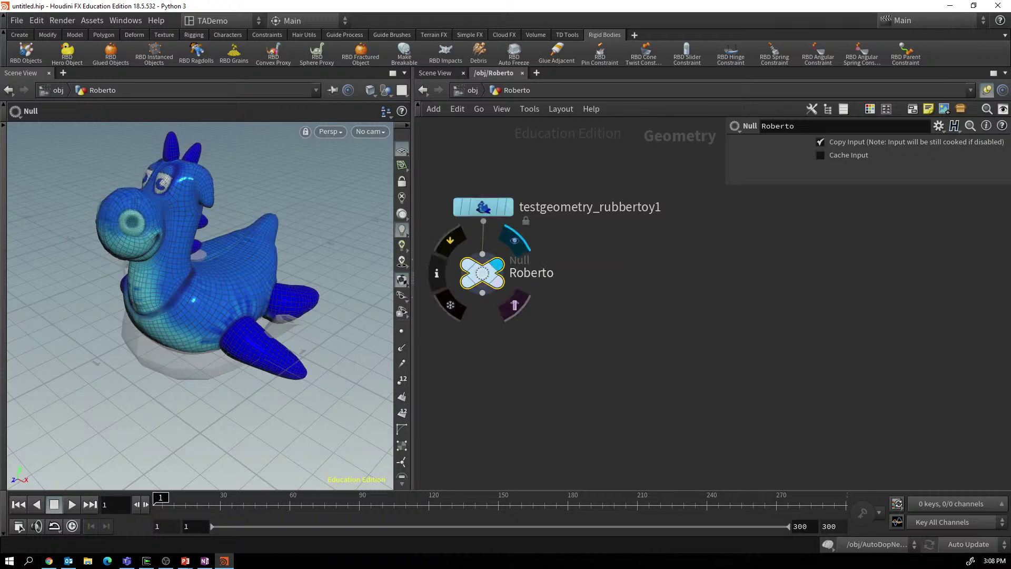
At the object level, hide the Teapot object and turn Roberto into an RBD Hero Object.
key(u)
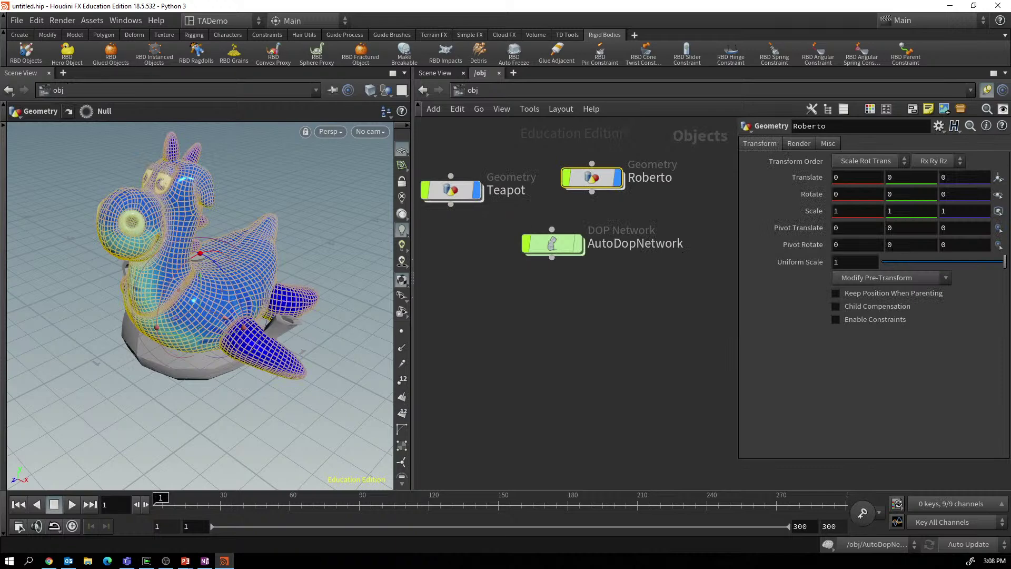
click(478, 190)
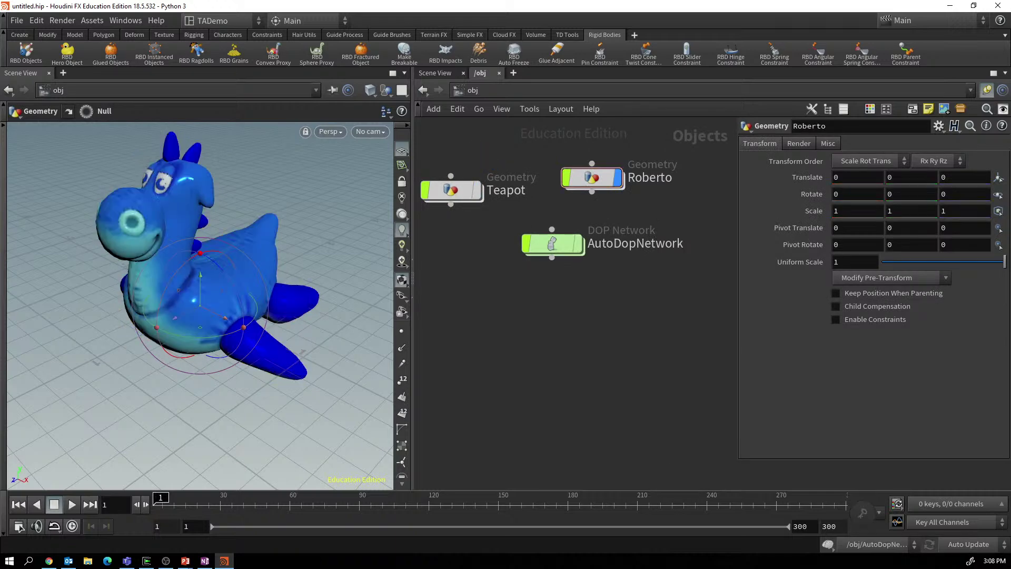
click(67, 53)
click(200, 263)
key(Return)
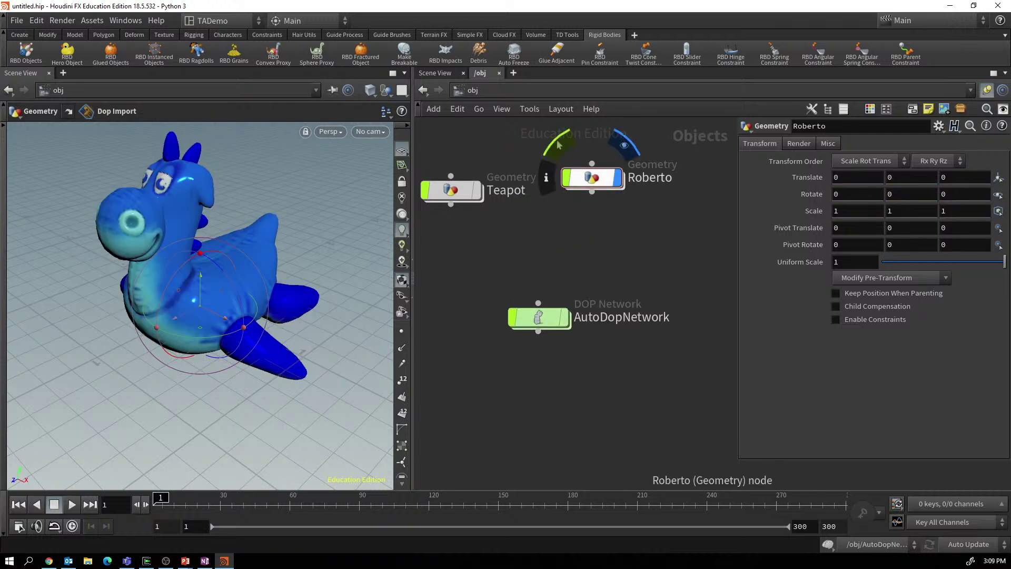
Examine the node chain inside the Roberto geometry object and return to the object level.
double_click(560, 144)
key(h)
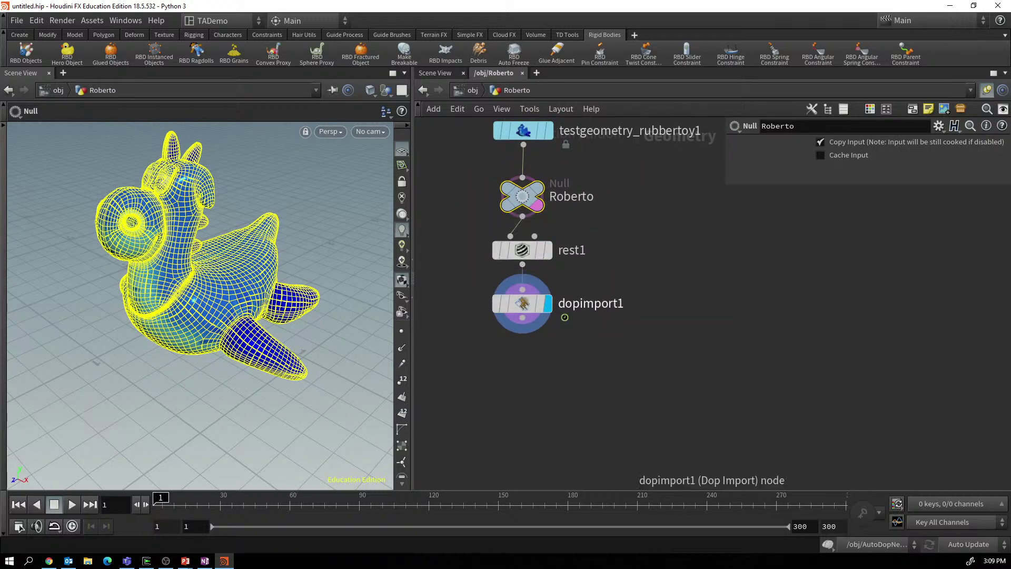
key(u)
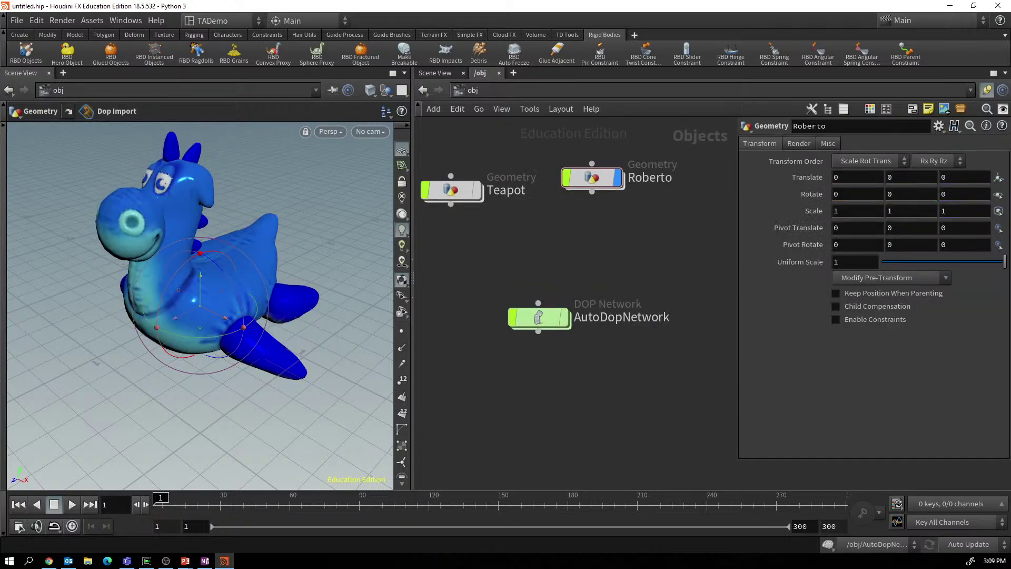
Go inside AutoDopNetwork, separate the overlapping Teapot and Roberto nodes, and move merge2 up away from the rigid body solver.
double_click(539, 317)
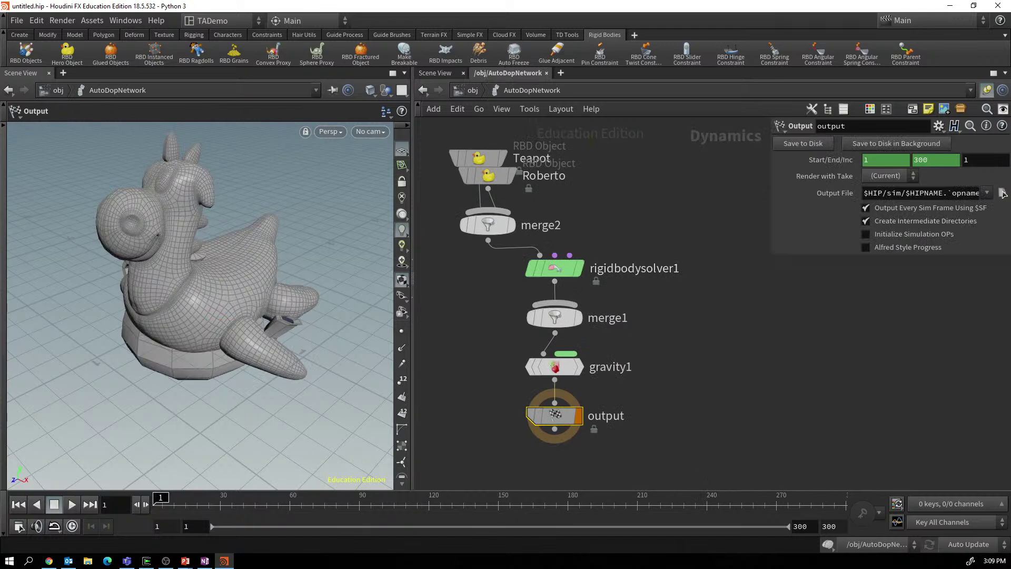
key(l)
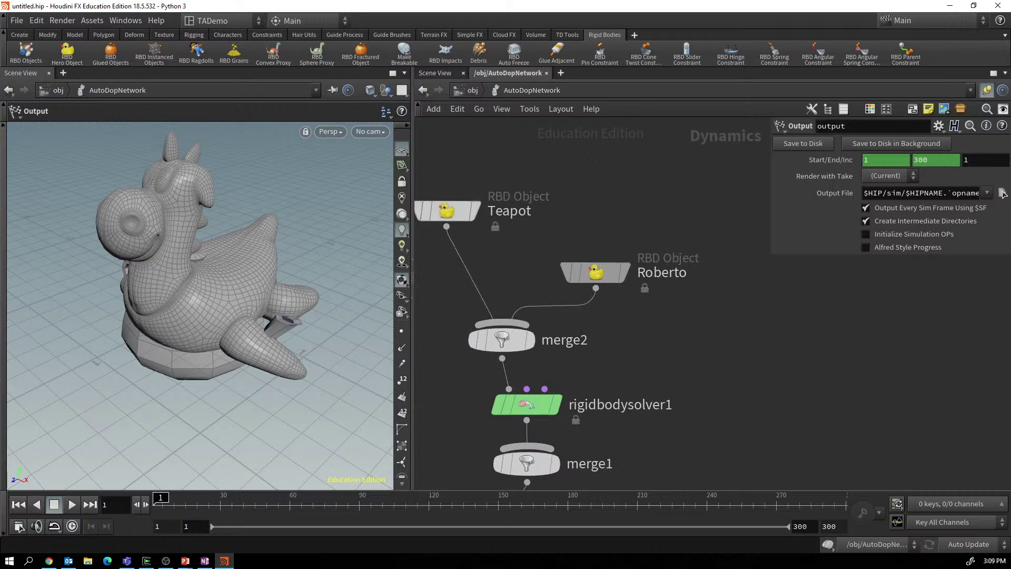
drag(502, 340, 504, 270)
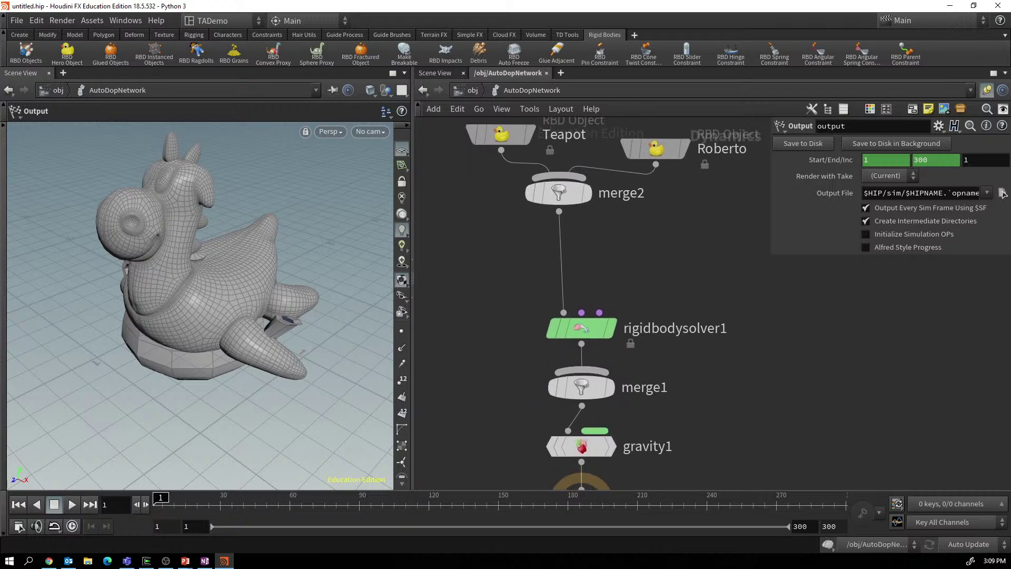
key(alt+Tab)
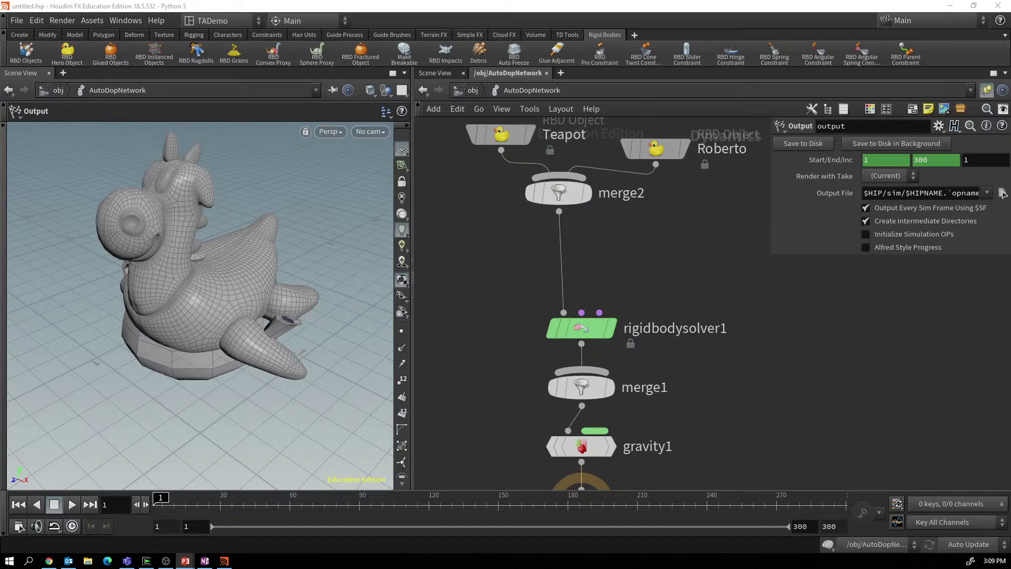
key(alt+Tab)
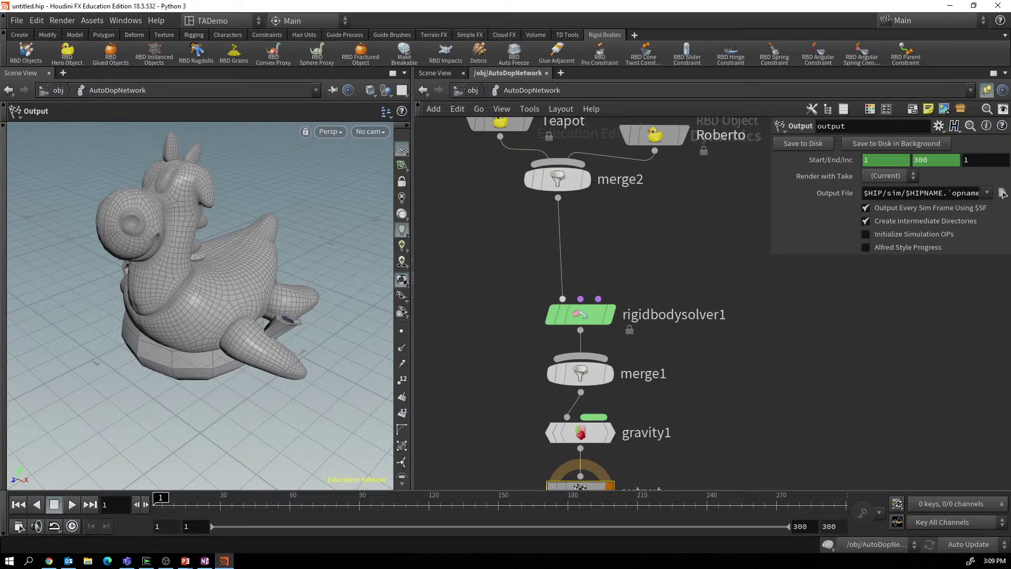
Move the rigid body solver, merge1, gravity and output nodes down together to make room below merge2.
key(h)
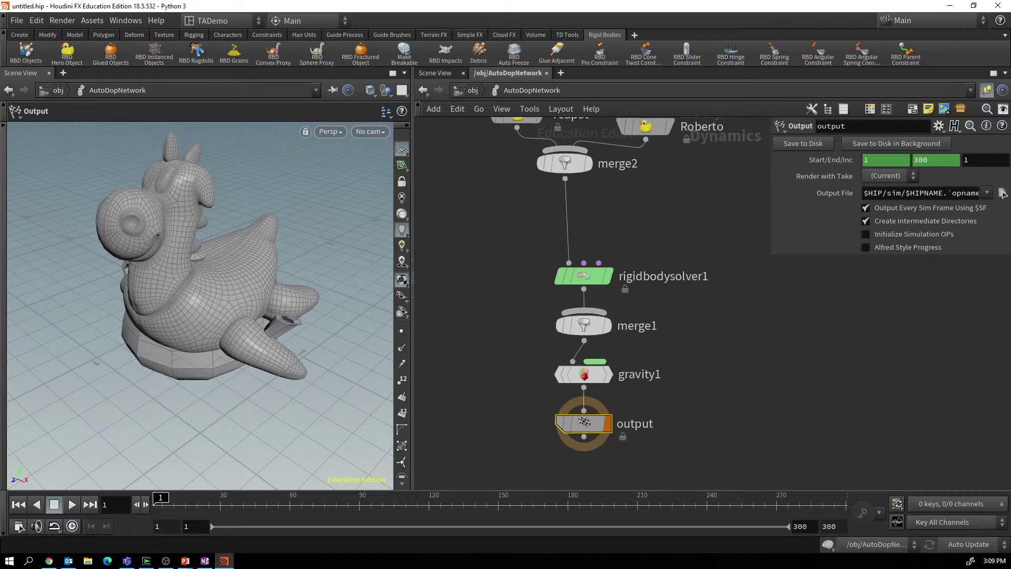
drag(661, 453, 661, 453)
key(l)
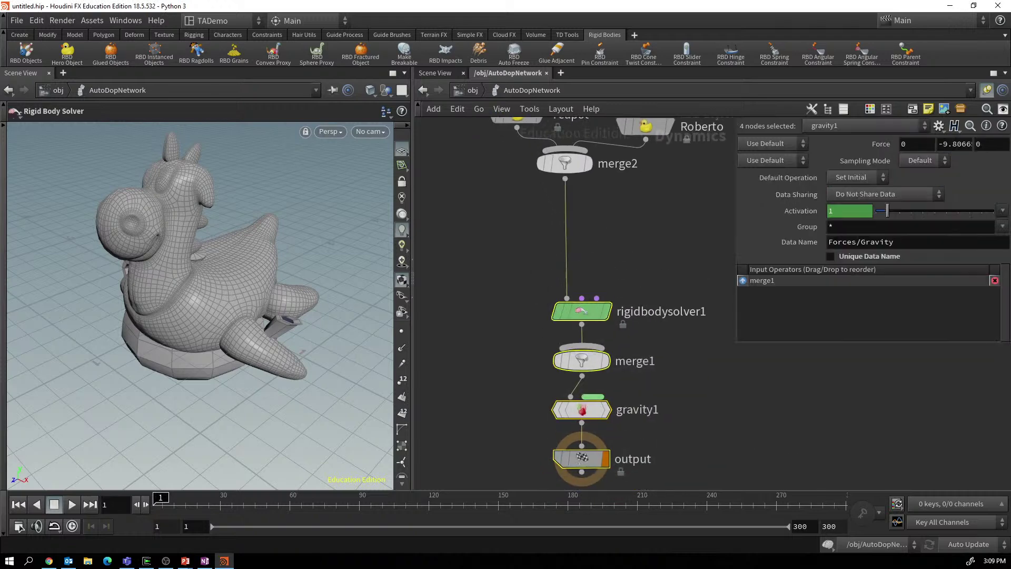
Add an RBD Spring Constraint node and insert it into the wire between merge2 and the rigid body solver.
click(565, 179)
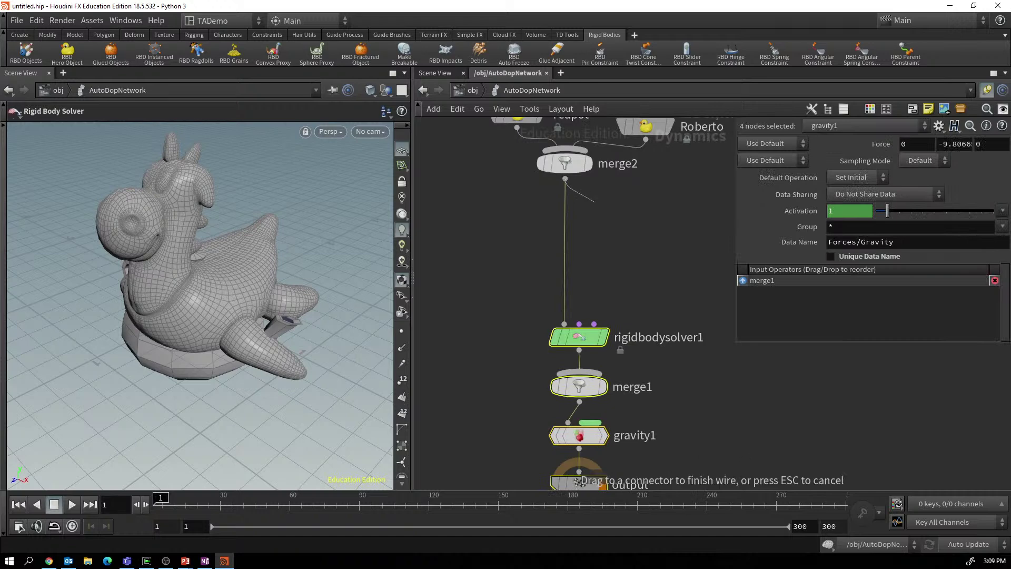
key(Tab)
text(spring)
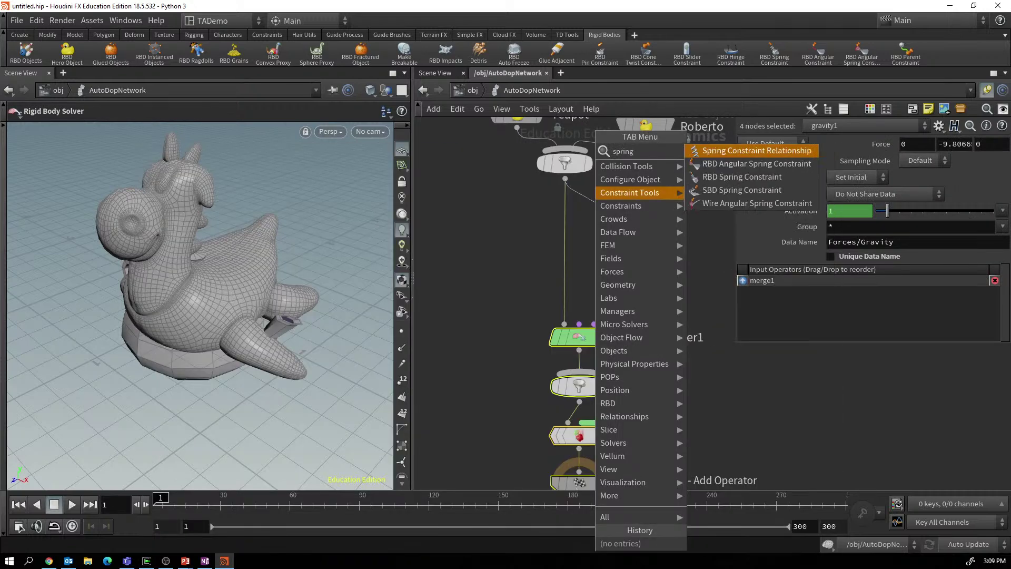
click(743, 177)
click(579, 217)
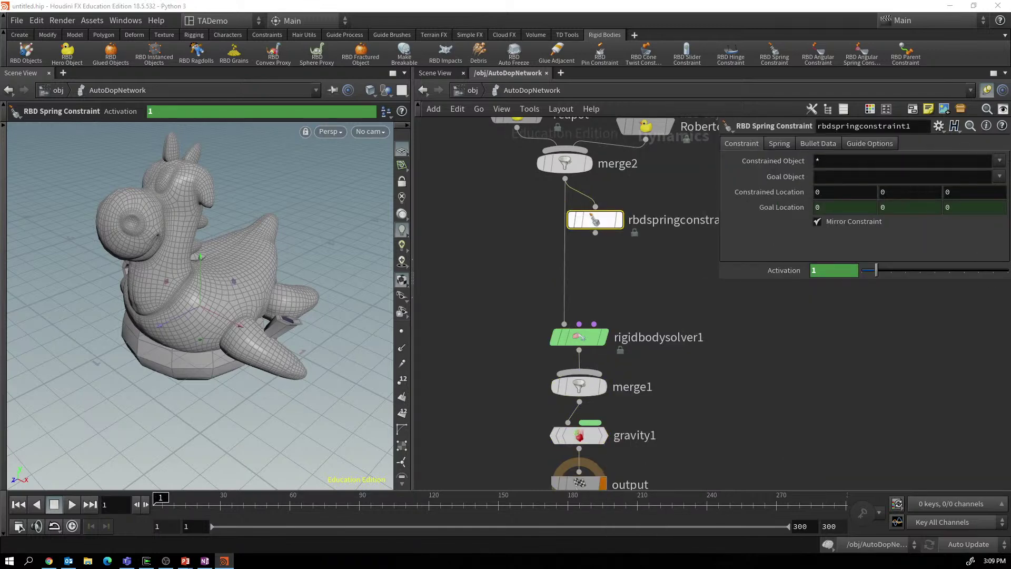
drag(579, 216, 565, 220)
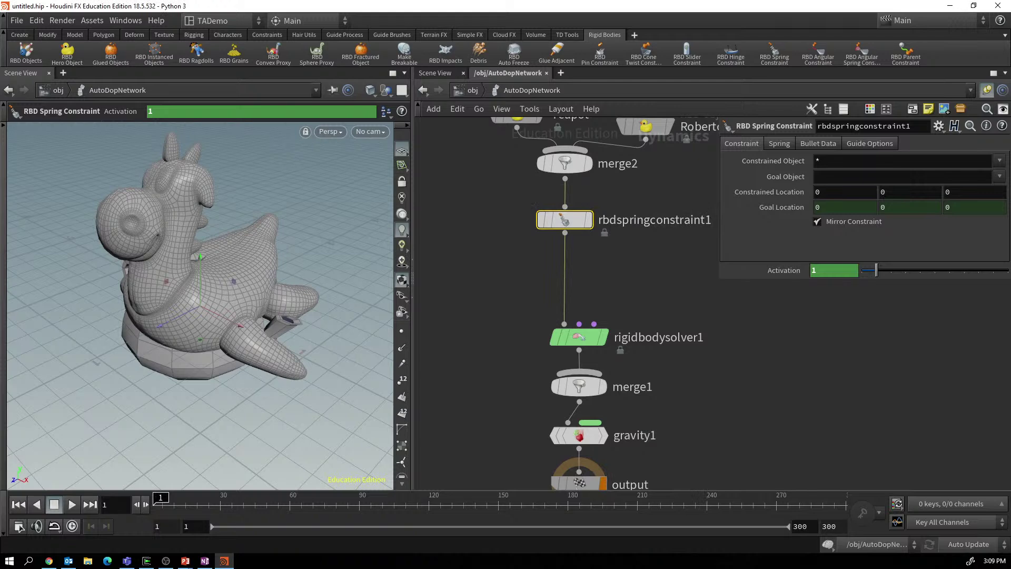
Set the spring constraint's constrained object to Teapot and its constrained location Y to 3.5.
click(999, 160)
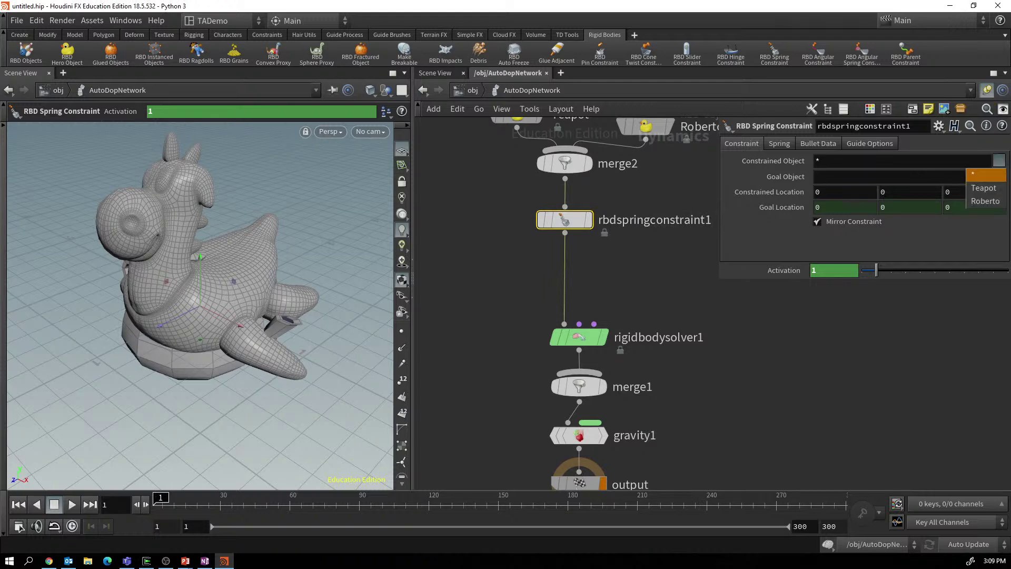
click(984, 188)
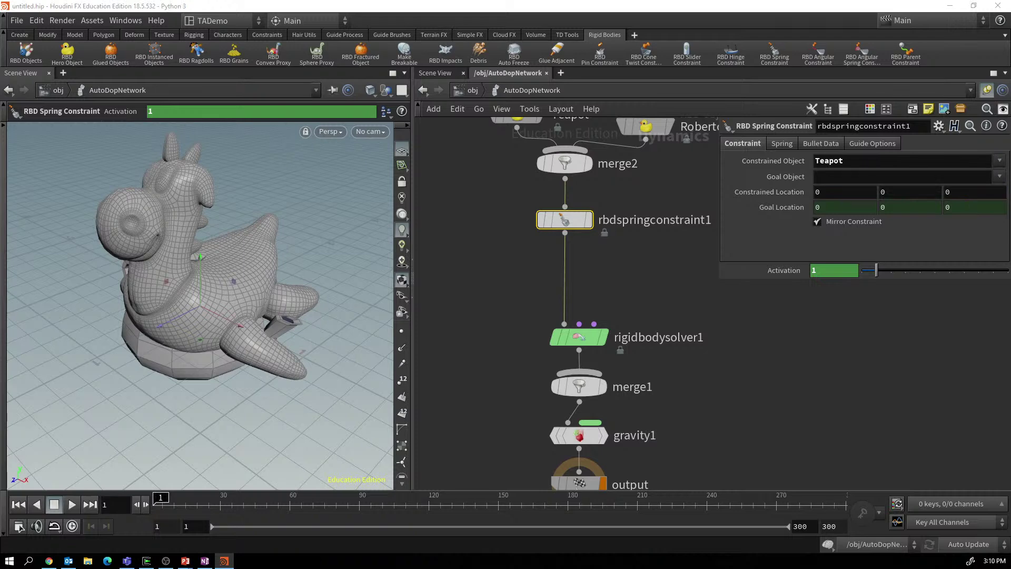
click(910, 192)
text(3.5)
key(Return)
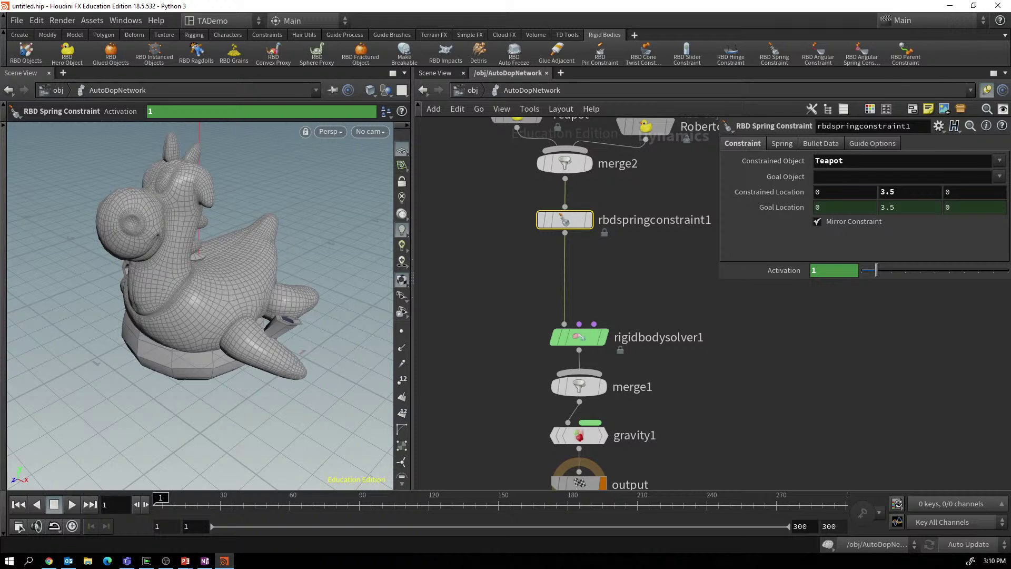
Play the simulation to check the teapot hanging on its spring, and return to the first frame.
alt+right_drag(310, 297, 221, 295)
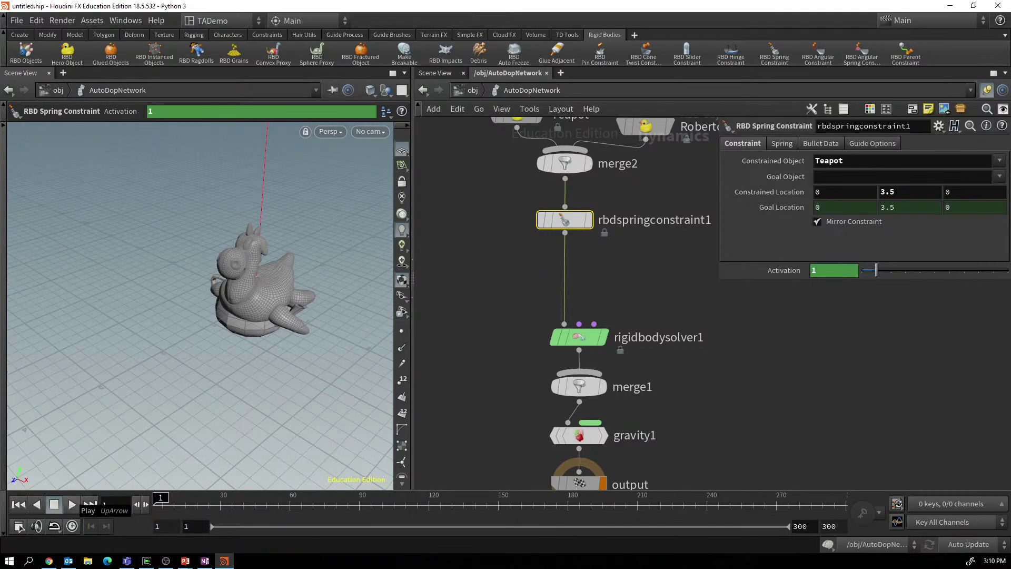
click(72, 504)
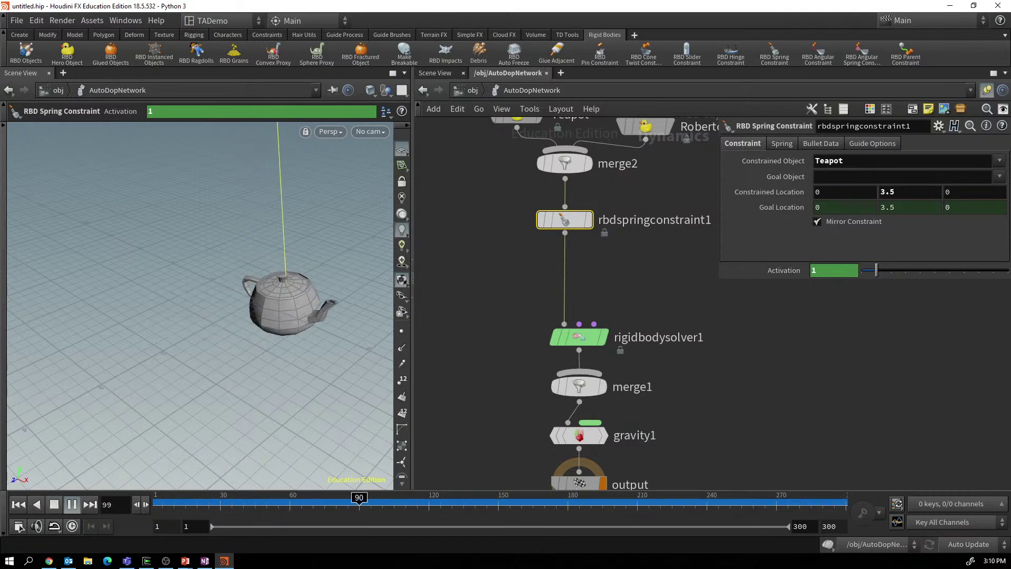
click(72, 504)
click(18, 504)
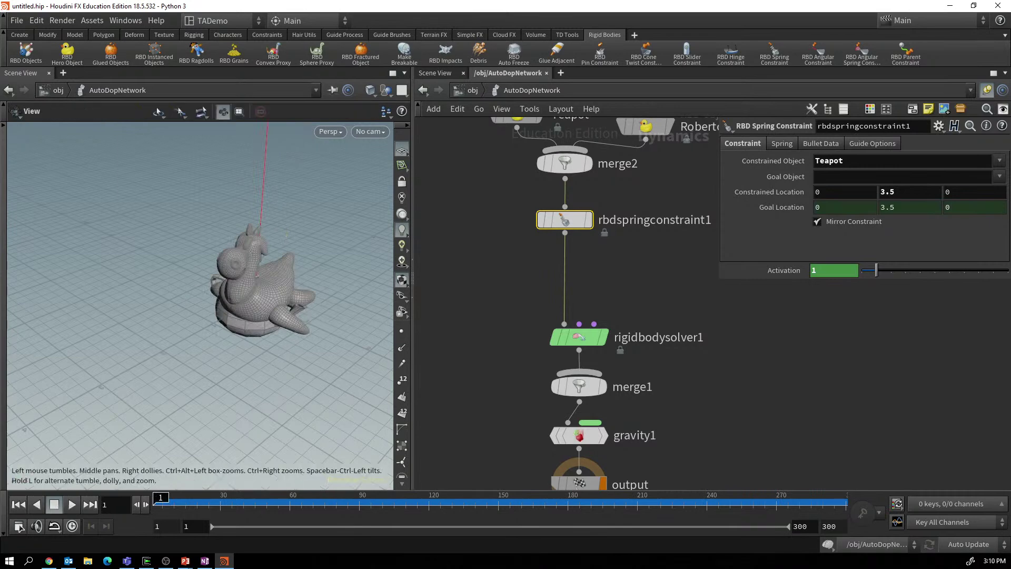
key(Escape)
mouse_move(200, 295)
mouse_down()
mouse_move(177, 306)
mouse_move(164, 332)
mouse_move(182, 295)
mouse_move(198, 298)
mouse_move(195, 326)
mouse_move(200, 297)
mouse_up()
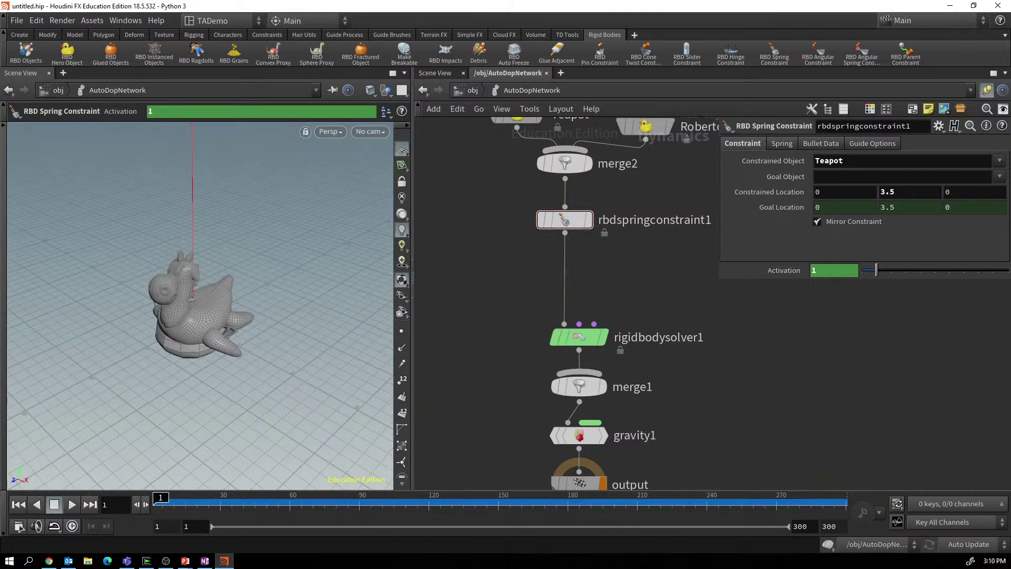
Add a second RBD Spring Constraint and insert it between the existing spring constraint and the rigid body solver.
drag(566, 233, 599, 268)
text(spring)
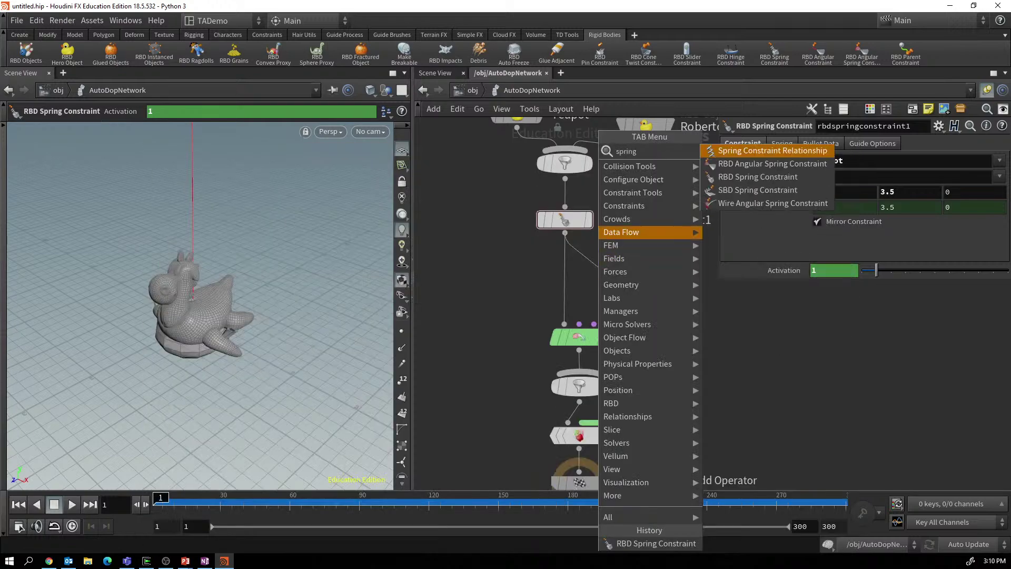
key(Down)
key(Down)
key(Return)
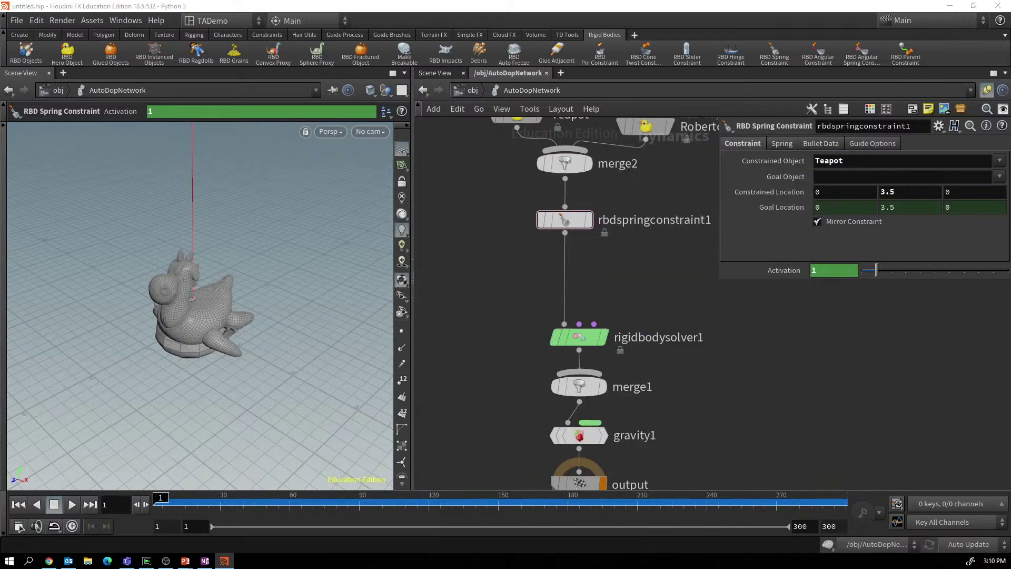
click(566, 266)
click(565, 269)
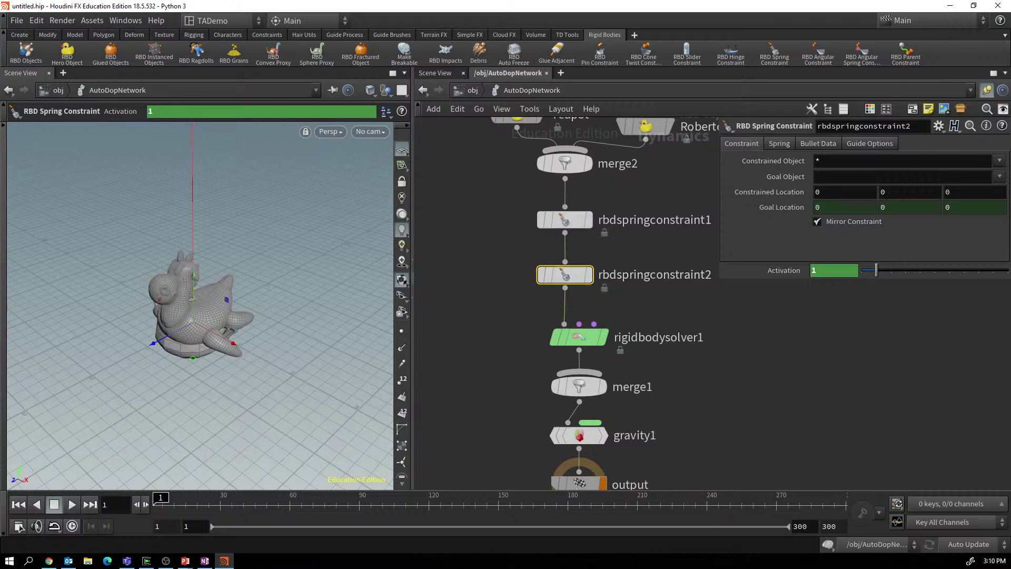
Rename the new spring constraint node robertoSpring and the first one teapot_Spring.
click(654, 275)
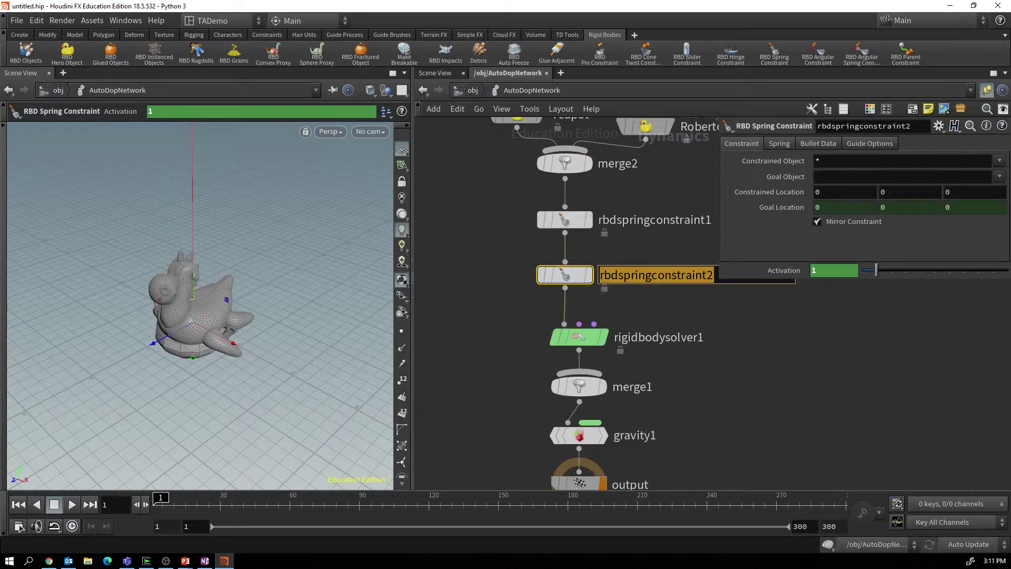
text(robert)
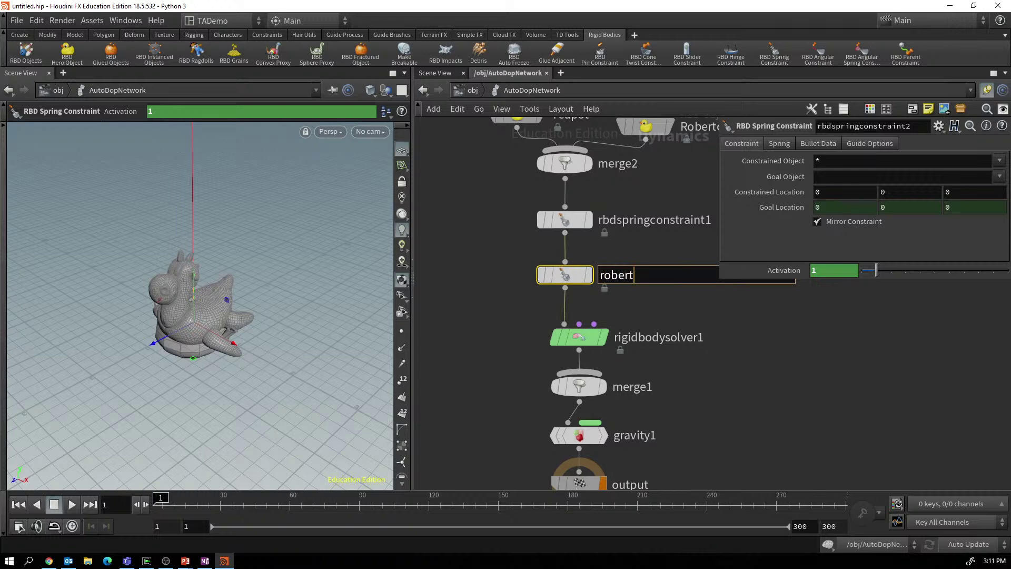
text(oSpring)
key(Return)
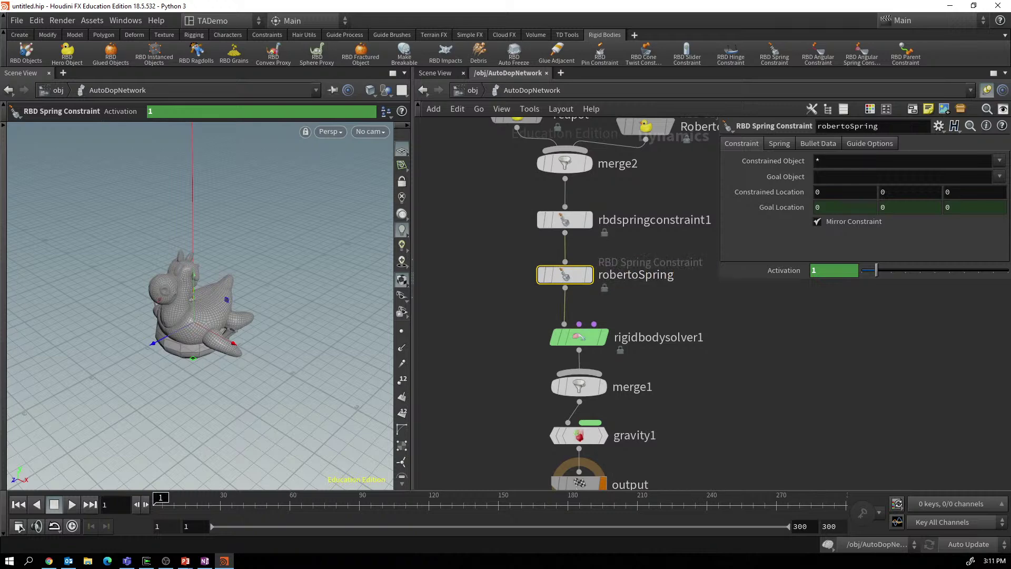
click(655, 220)
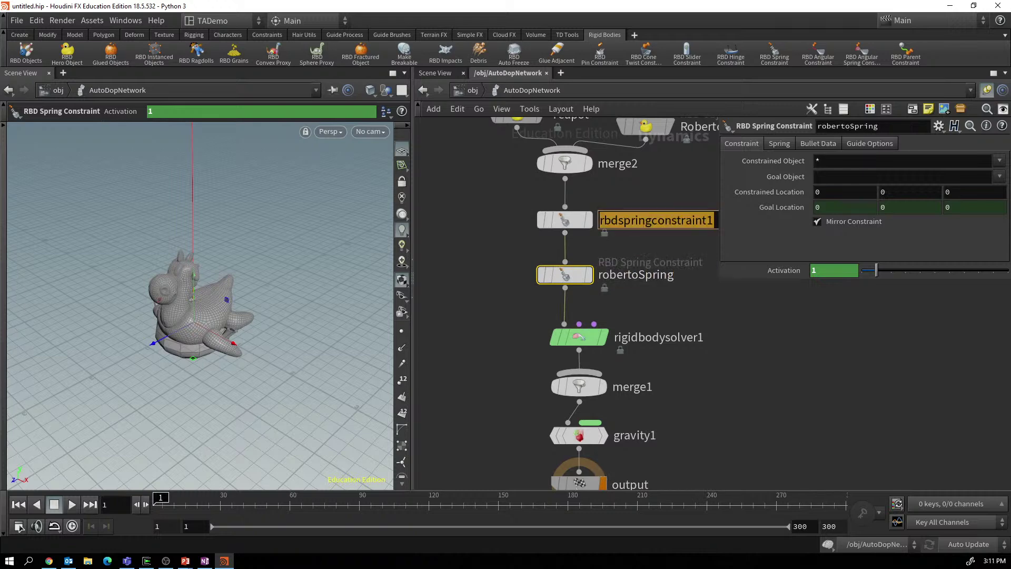
text(teapot_Spring)
key(Return)
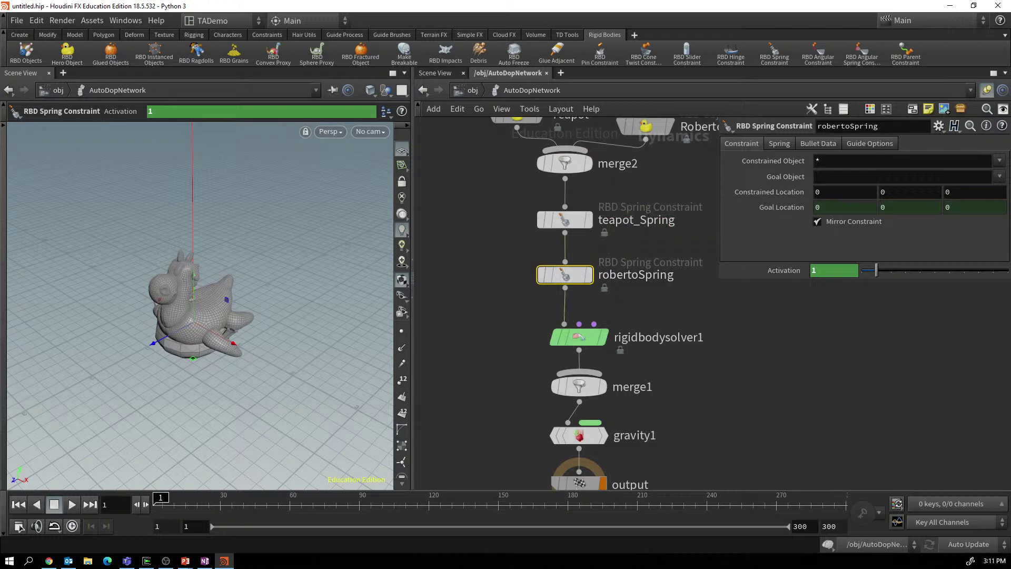
Set robertoSpring's constrained object to Roberto and its goal object to Teapot.
click(999, 161)
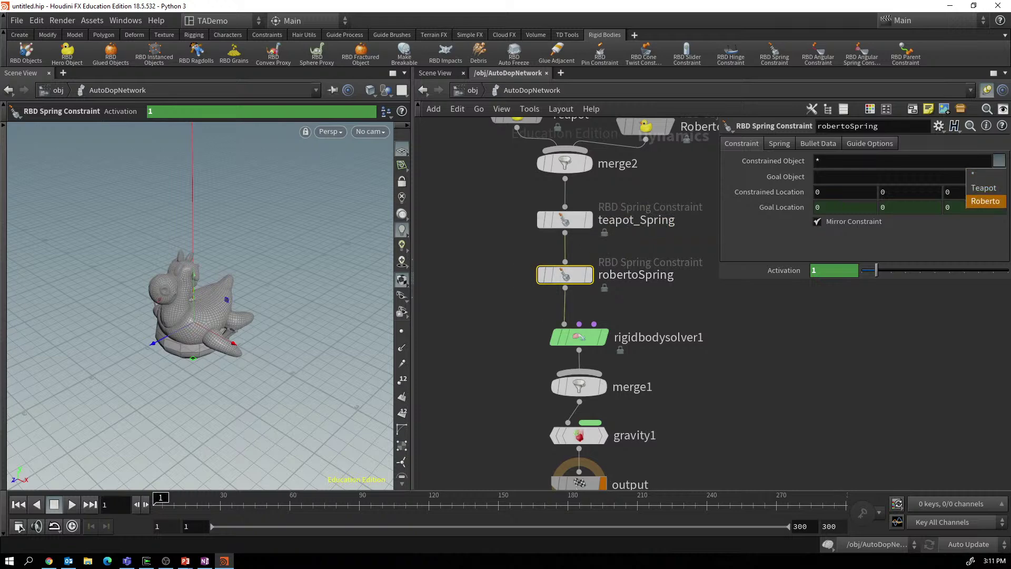
click(986, 202)
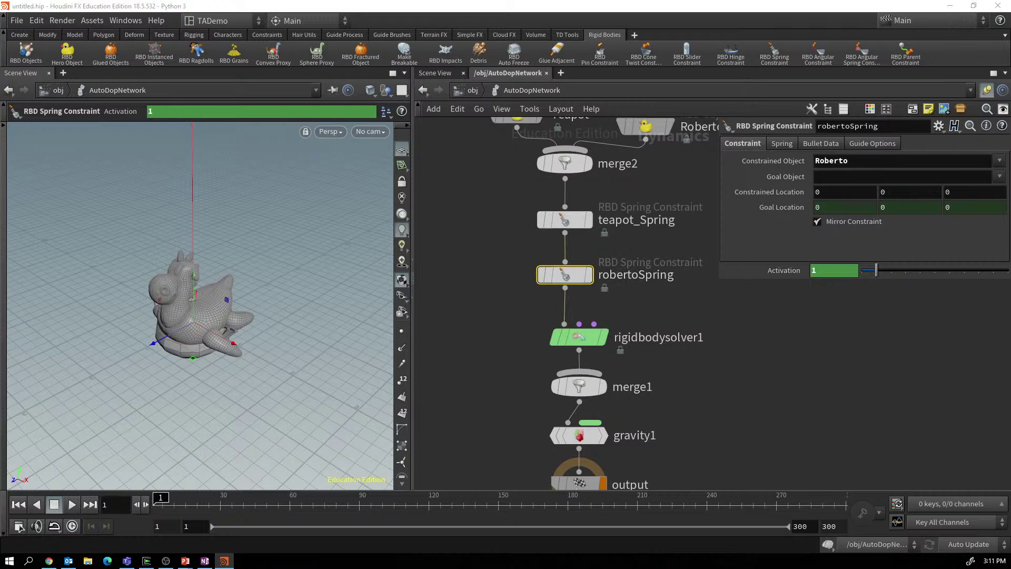
click(999, 176)
click(980, 205)
Move the Roberto RBD object below the teapot by setting its initial position Y to -2.1.
middle_drag(633, 305, 585, 331)
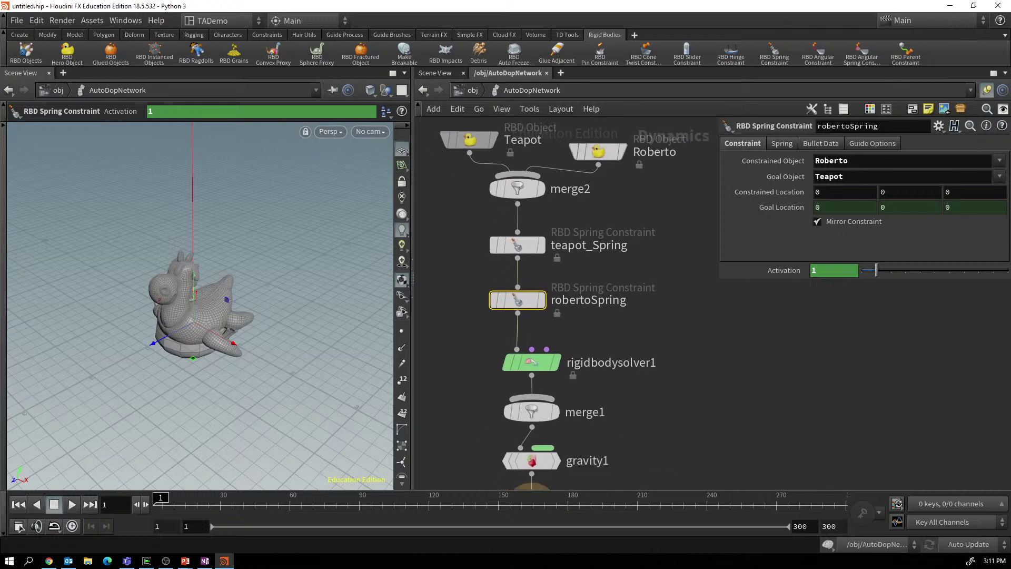
click(599, 152)
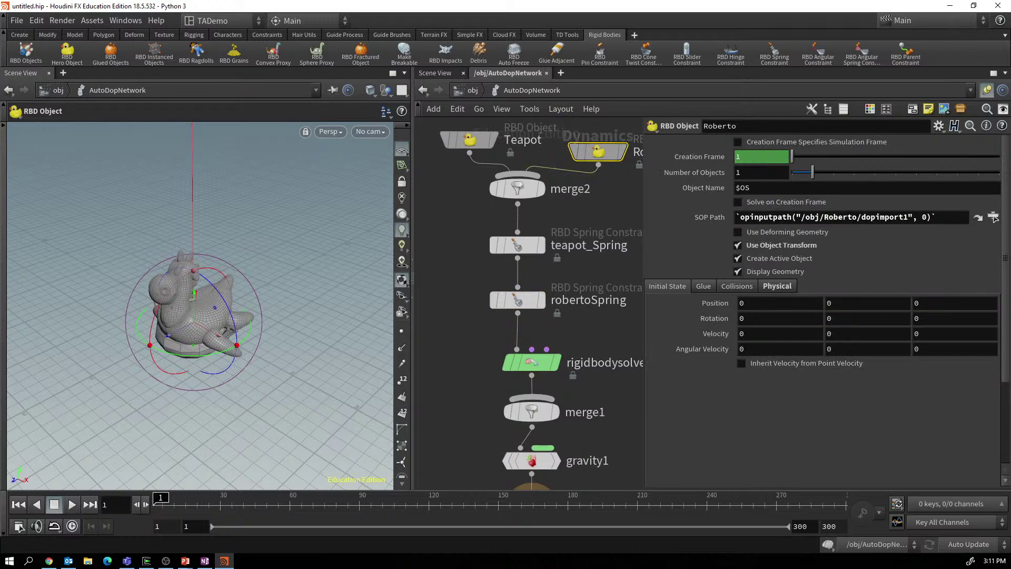
middle_click(863, 318)
middle_drag(863, 314, 825, 315)
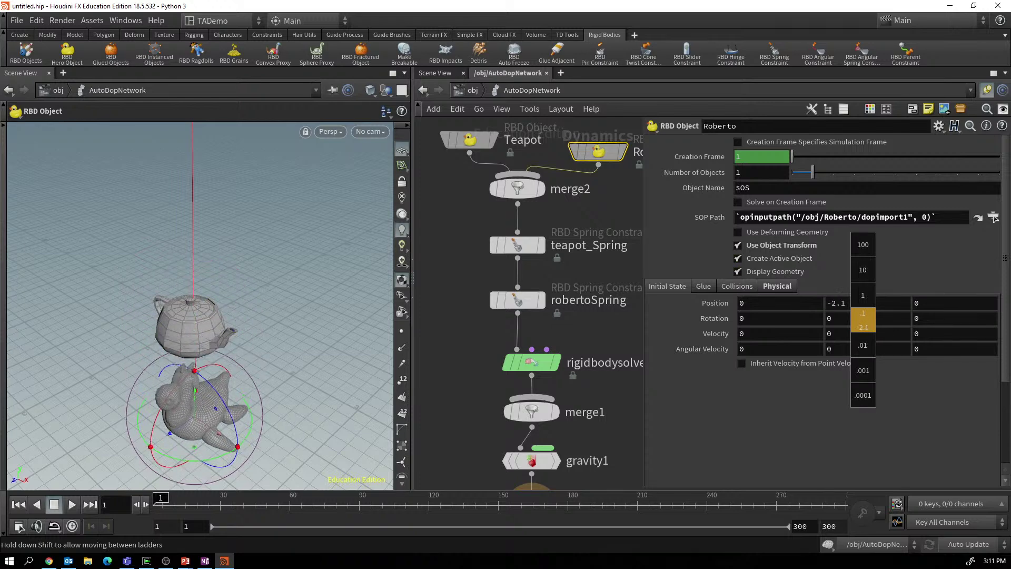
middle_drag(824, 315, 824, 315)
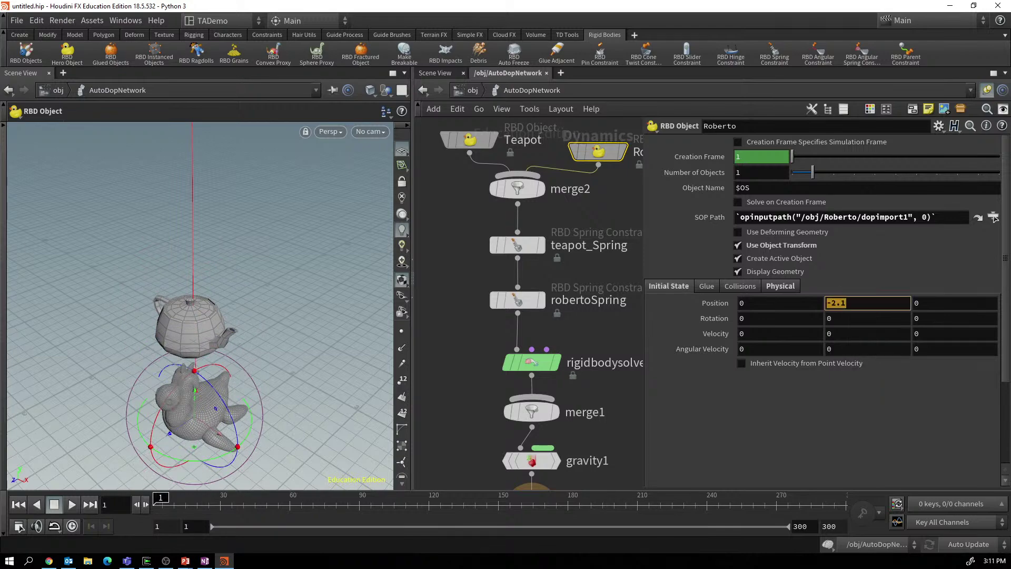
key(Return)
key(Escape)
drag(210, 369, 211, 319)
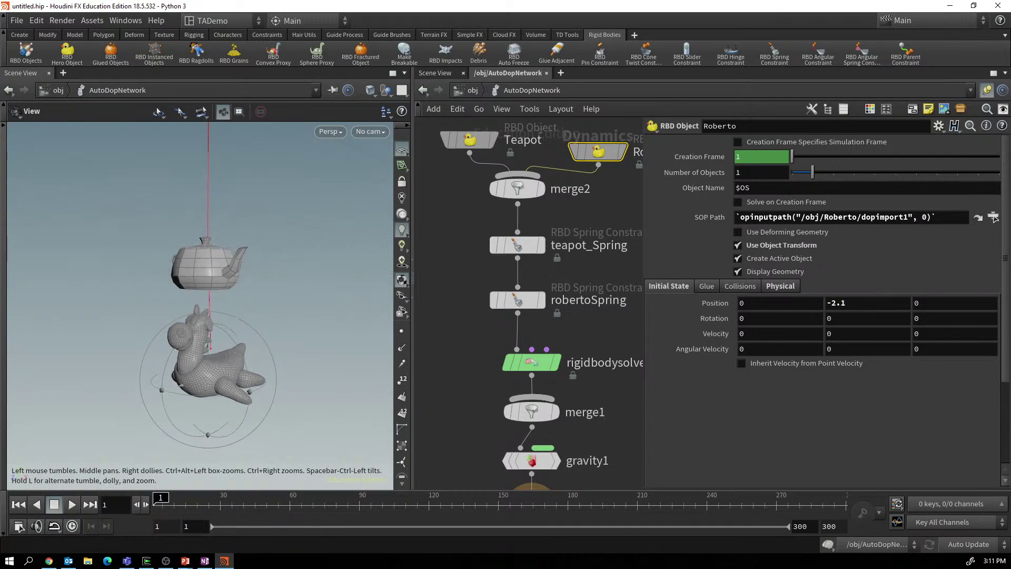
key(Return)
mouse_move(533, 368)
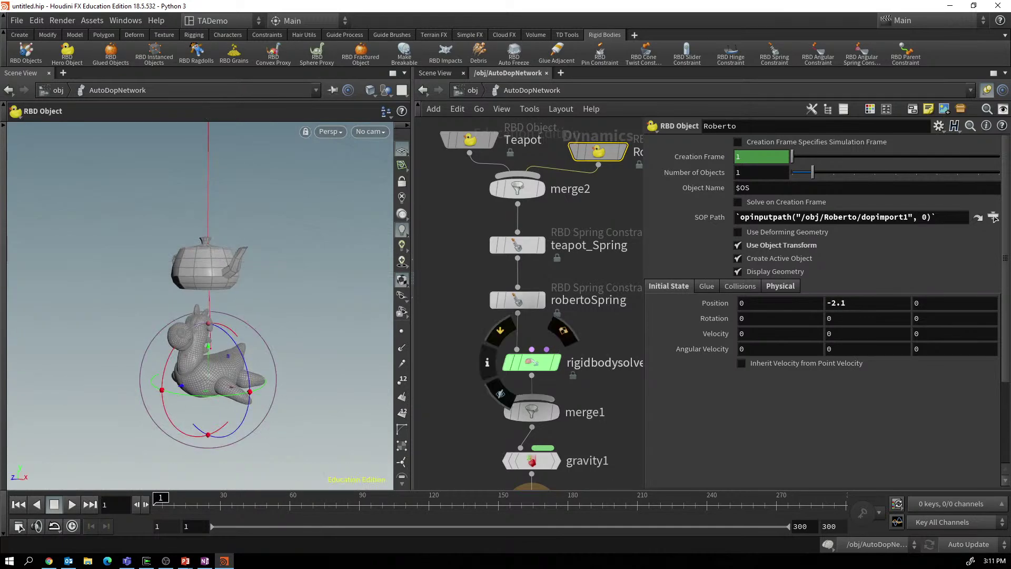
Set robertoSpring's constrained location Y to -0.1 so the attachment point sits at the teapot.
click(517, 299)
click(896, 191)
text(2)
key(Return)
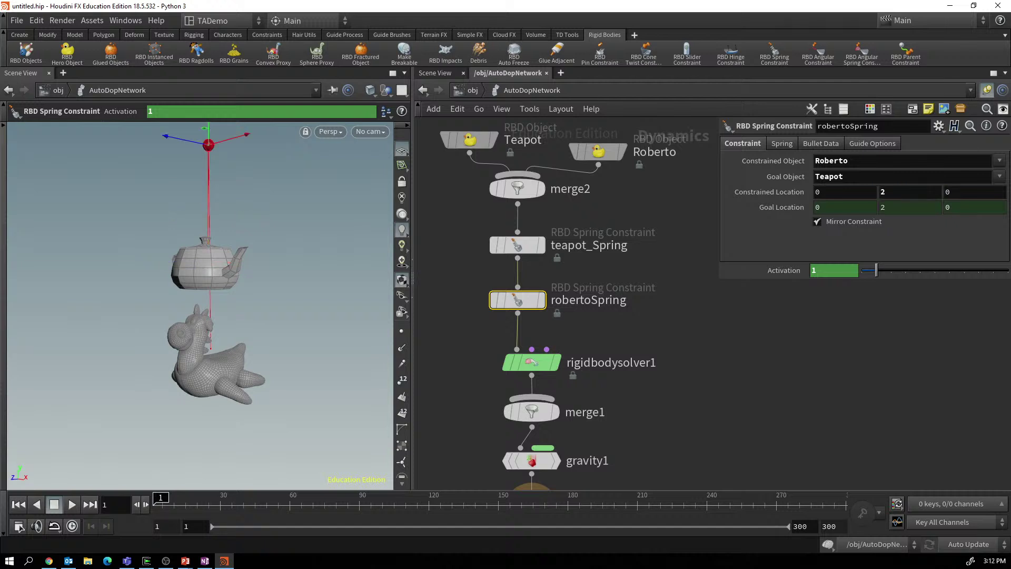
middle_drag(888, 192, 824, 191)
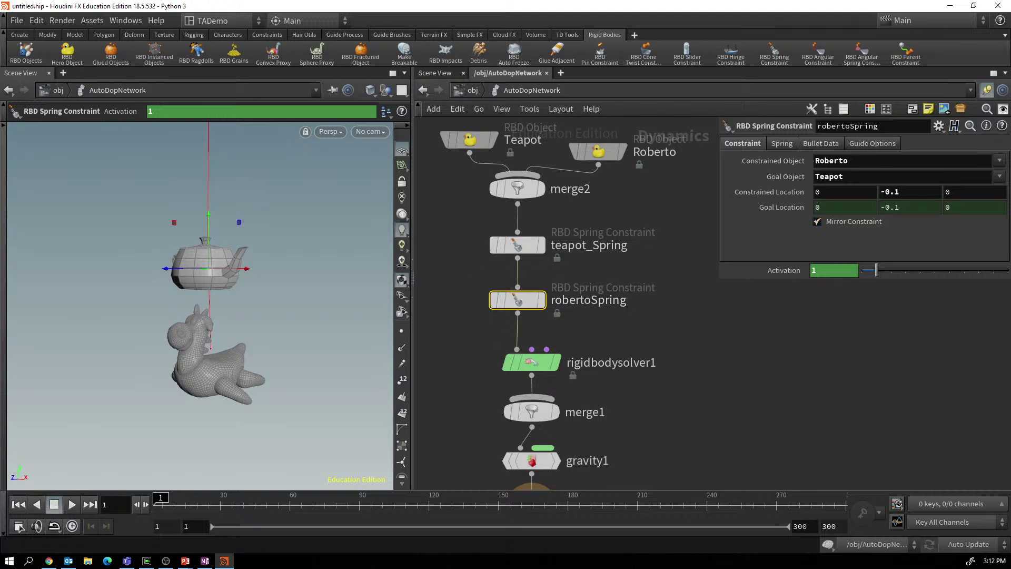
Set robertoSpring's spring strength to 10000.
click(781, 143)
click(845, 161)
key(BackSpace)
key(Return)
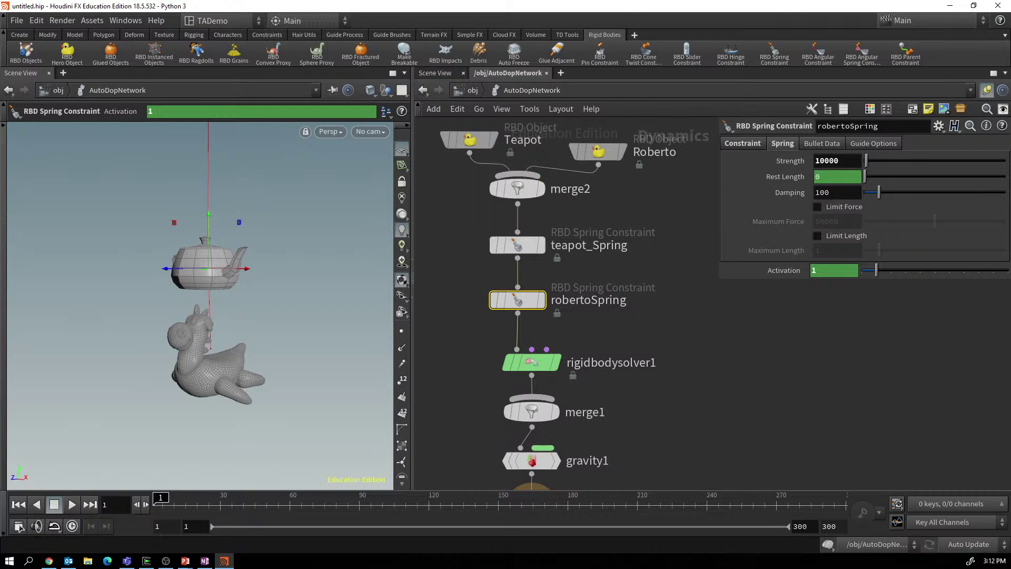
Play the simulation with both springs in view to check the toy hanging from the teapot, and stop playback.
key(Escape)
scroll(211, 289, down, 5)
middle_drag(211, 290, 197, 287)
key(Return)
key(Up)
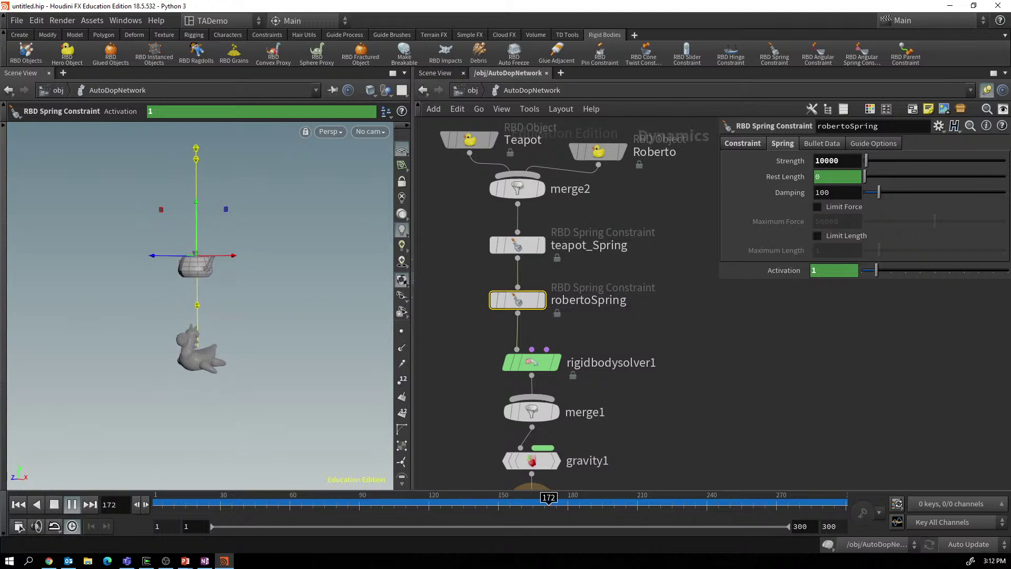
key(Escape)
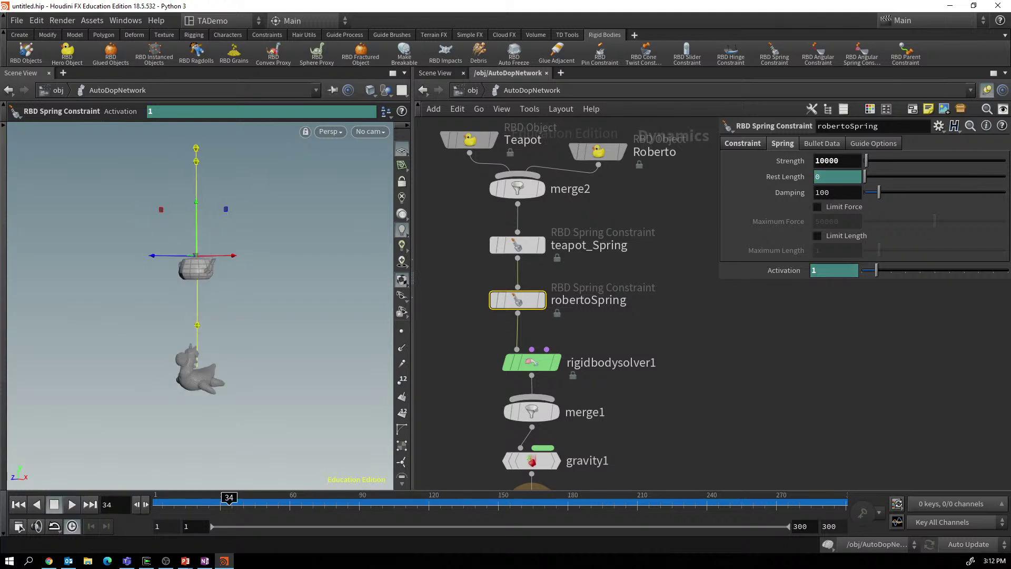
Go inside the Roberto geometry object and insert a PolyReduce node between the rubber toy and the Roberto null.
key(u)
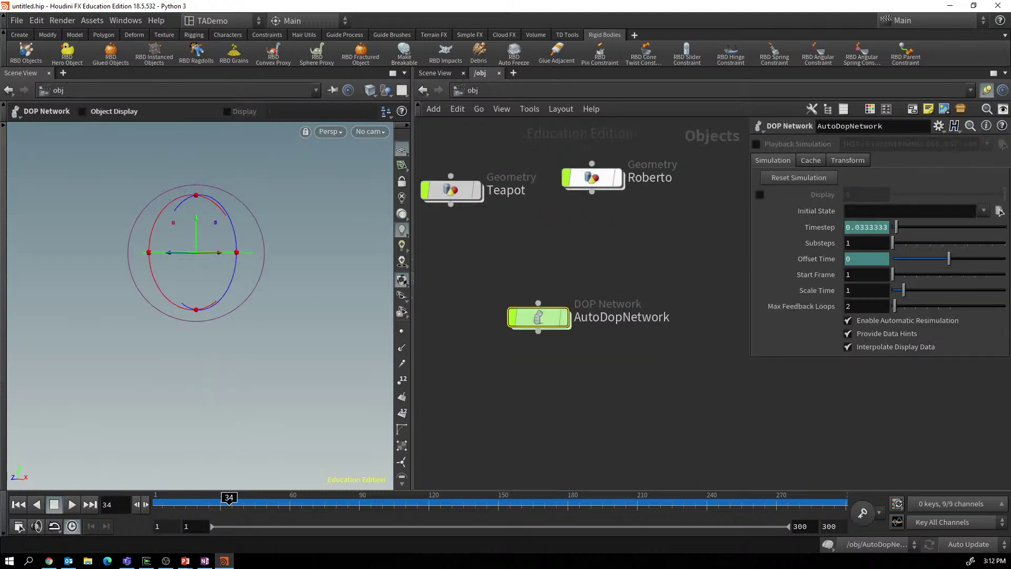
double_click(592, 177)
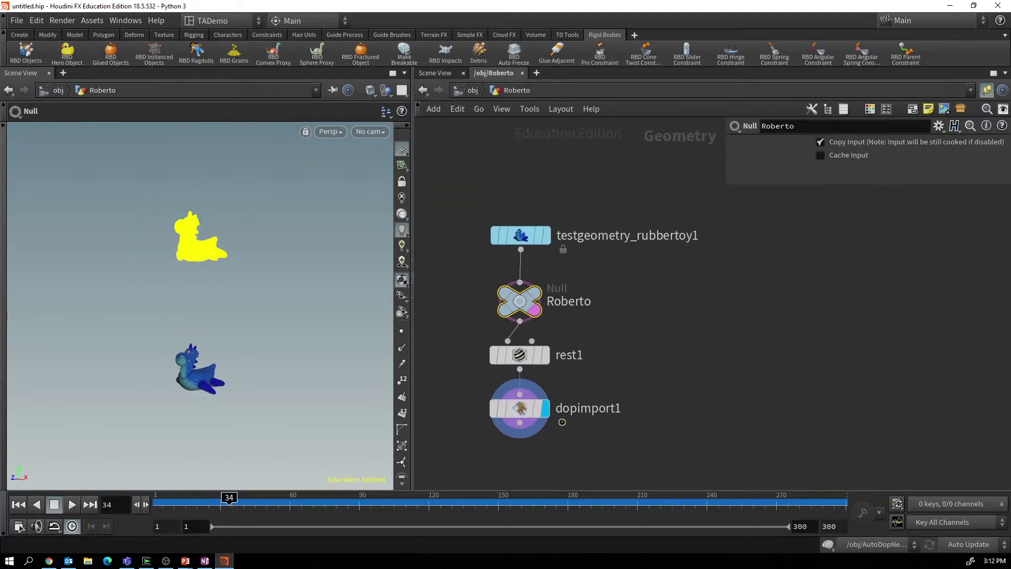
drag(521, 236, 543, 210)
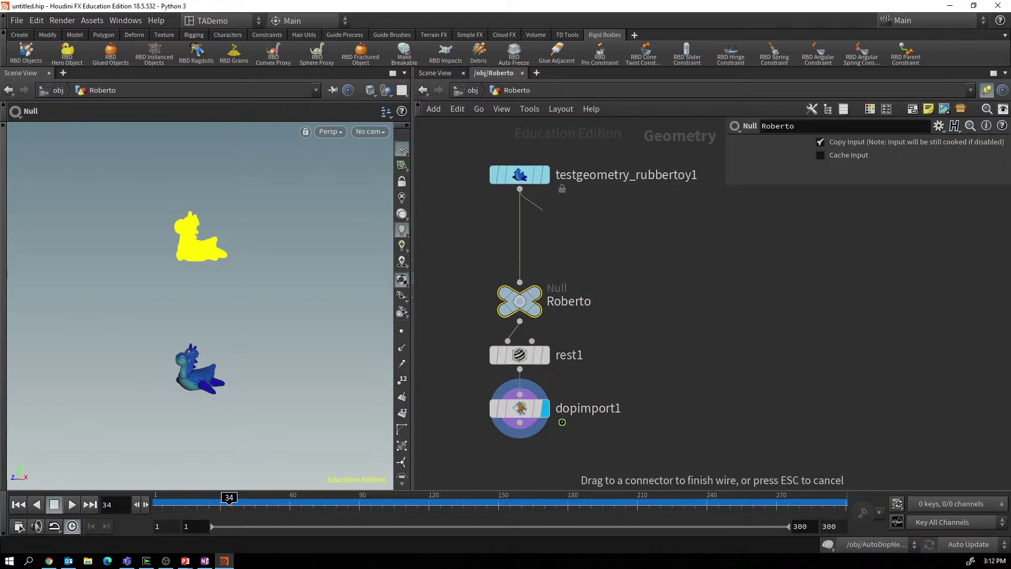
key(Tab)
text(poly)
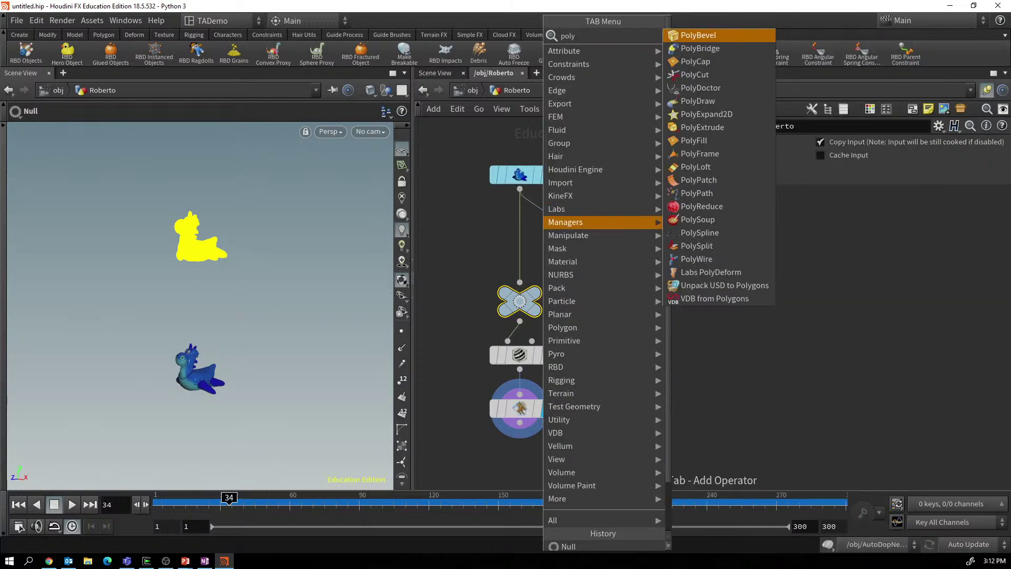
key(Escape)
click(520, 234)
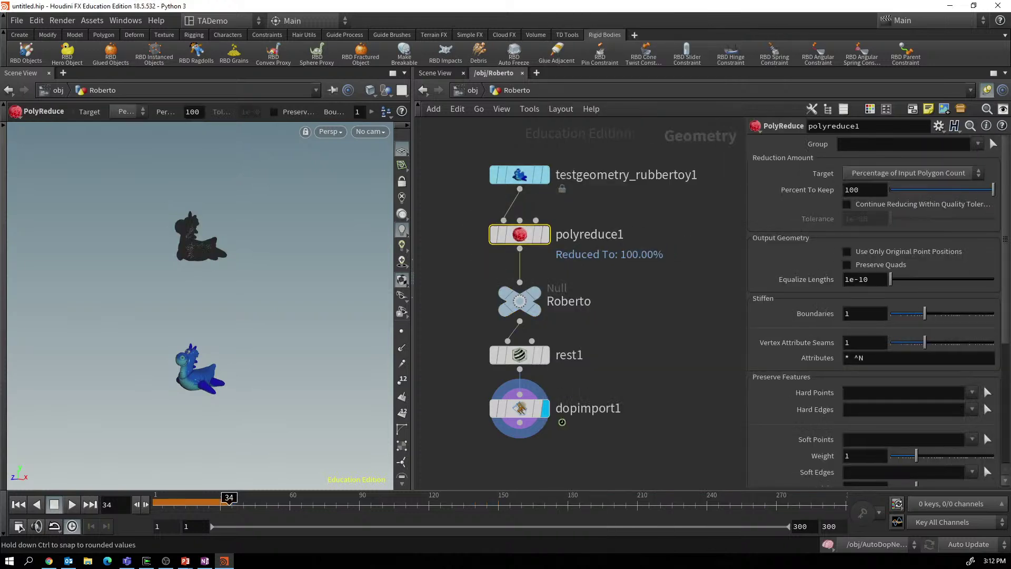
Set the PolyReduce node to keep 10 percent of the input polygons.
click(864, 190)
text(10)
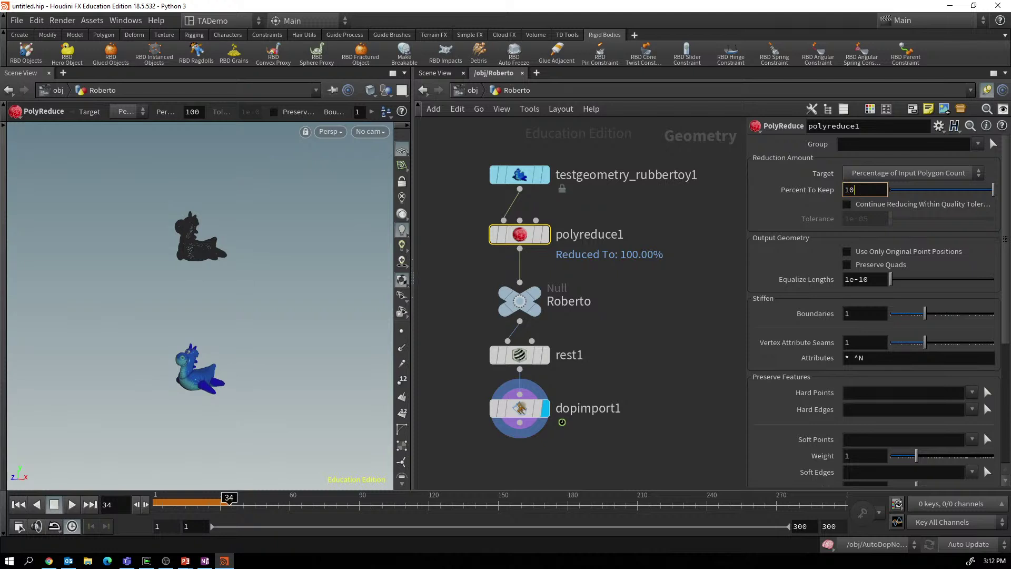
key(Return)
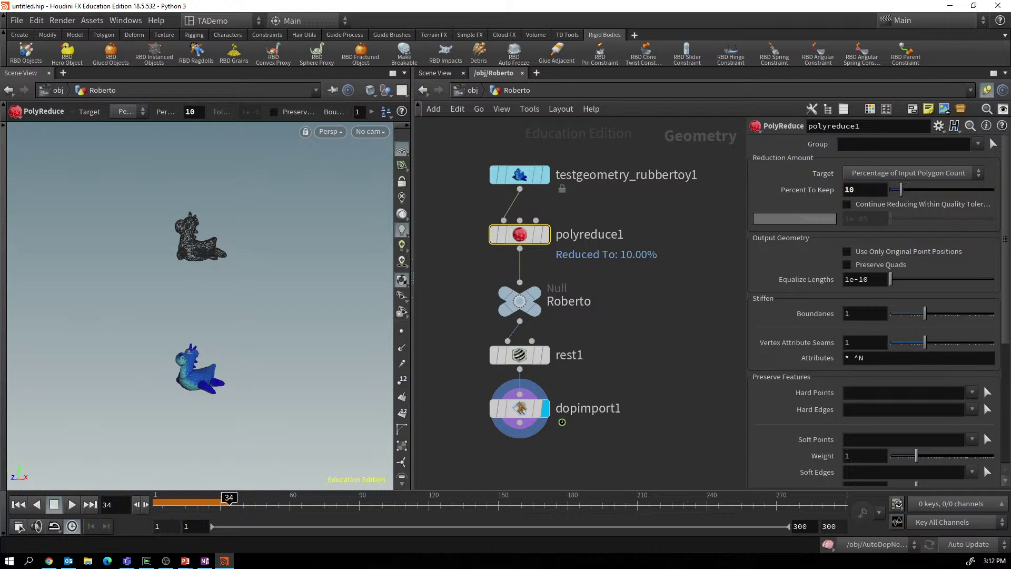
Return to the AutoDopNetwork and replay the simulation from frame 1 to check the reduced toy hanging from the teapot, and stop playback.
click(648, 327)
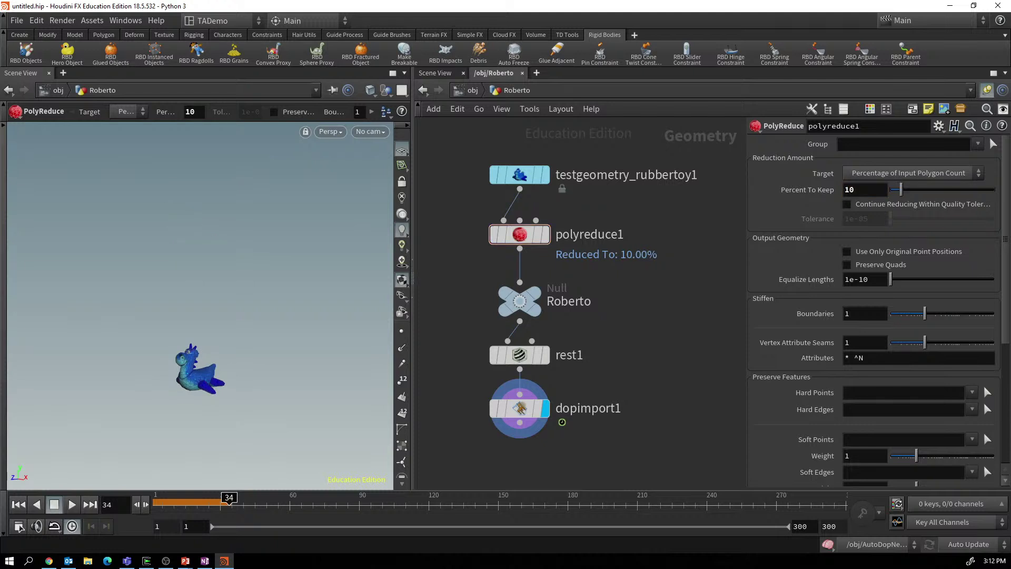
key(u)
double_click(535, 316)
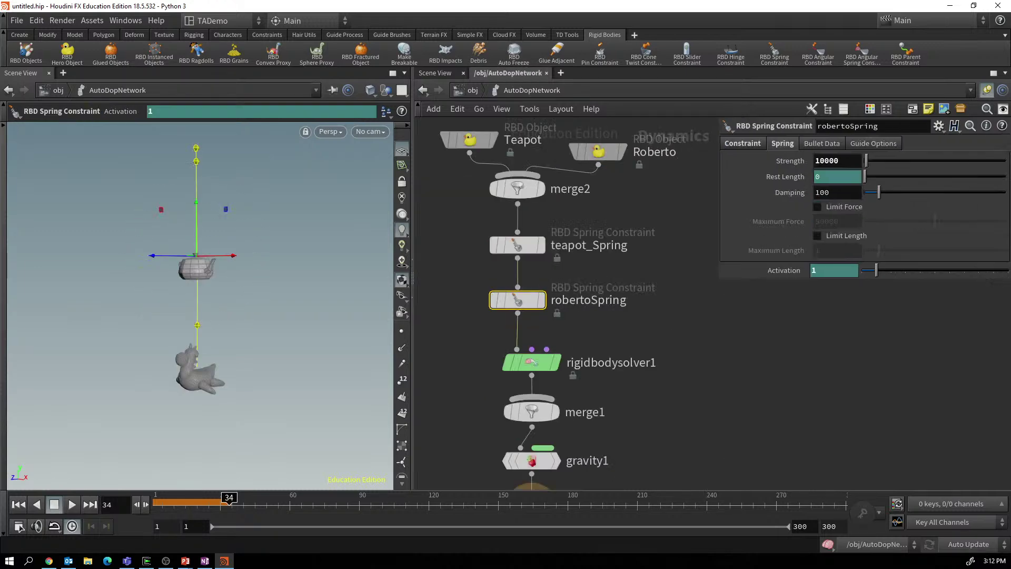
key(u)
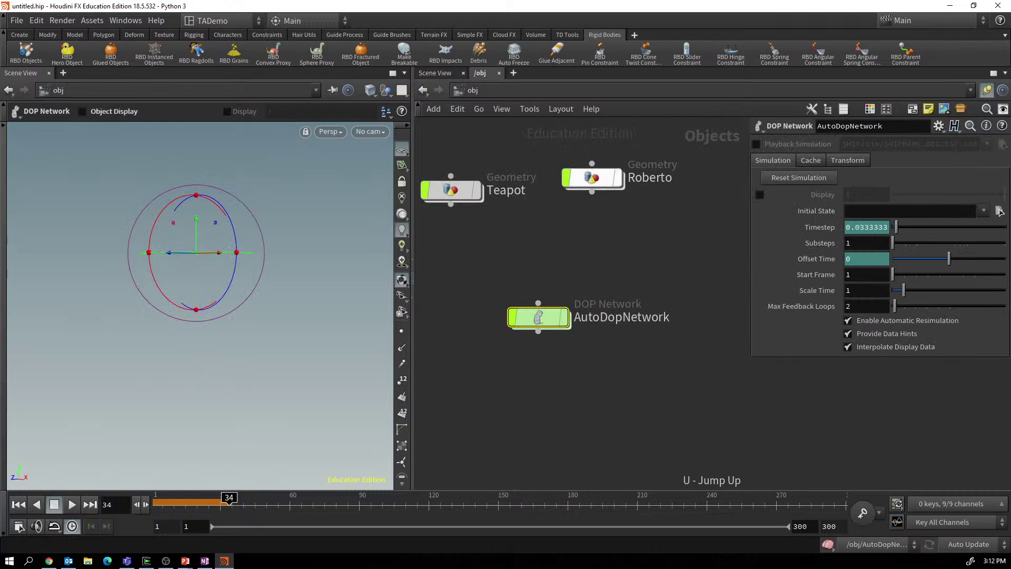
double_click(591, 178)
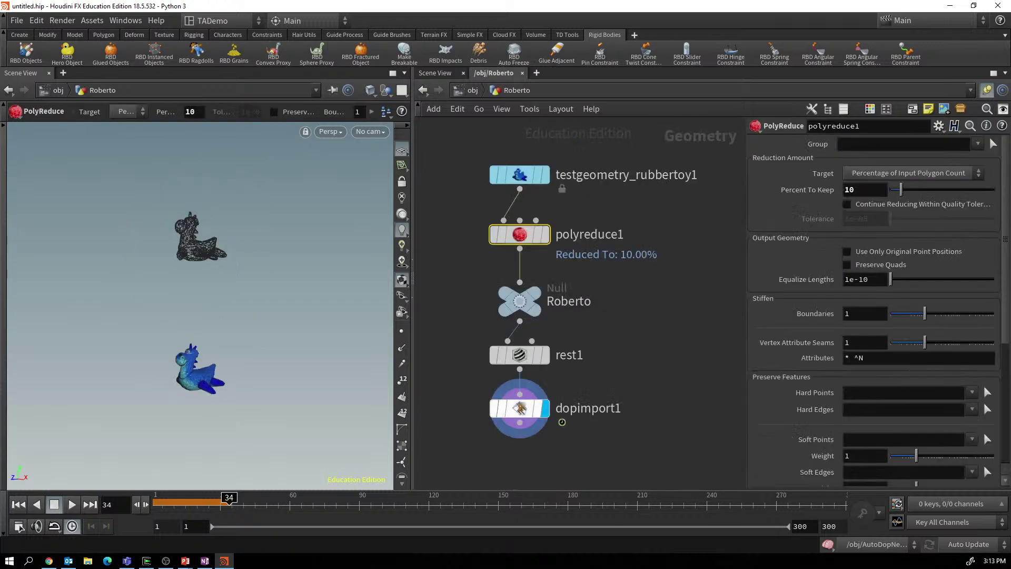
click(514, 408)
key(u)
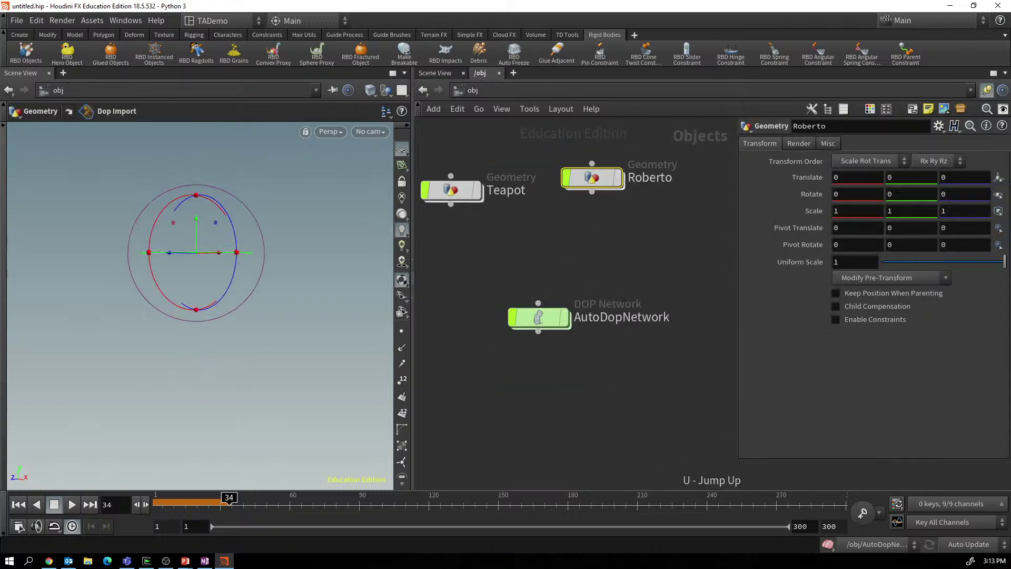
double_click(537, 316)
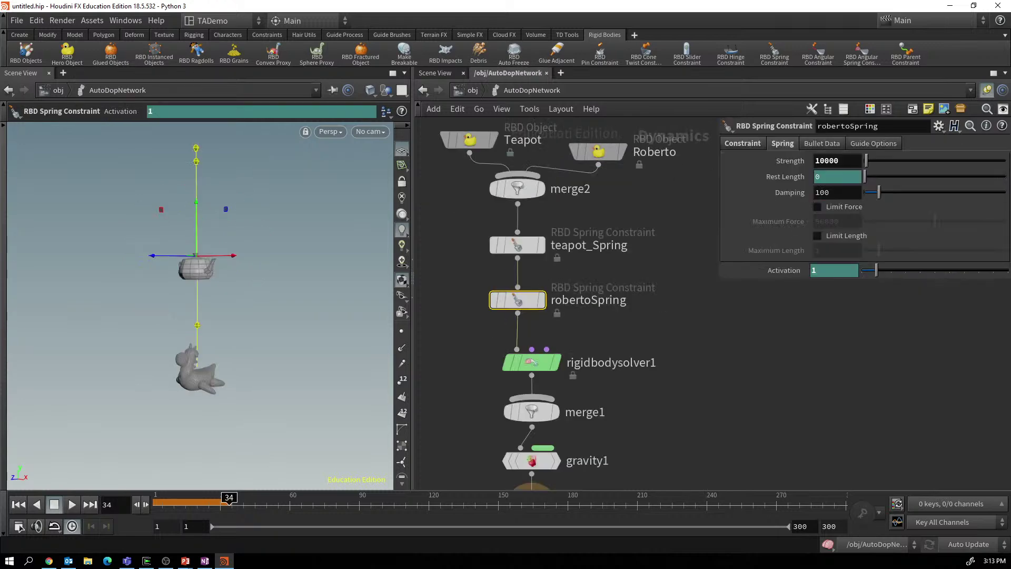
click(19, 505)
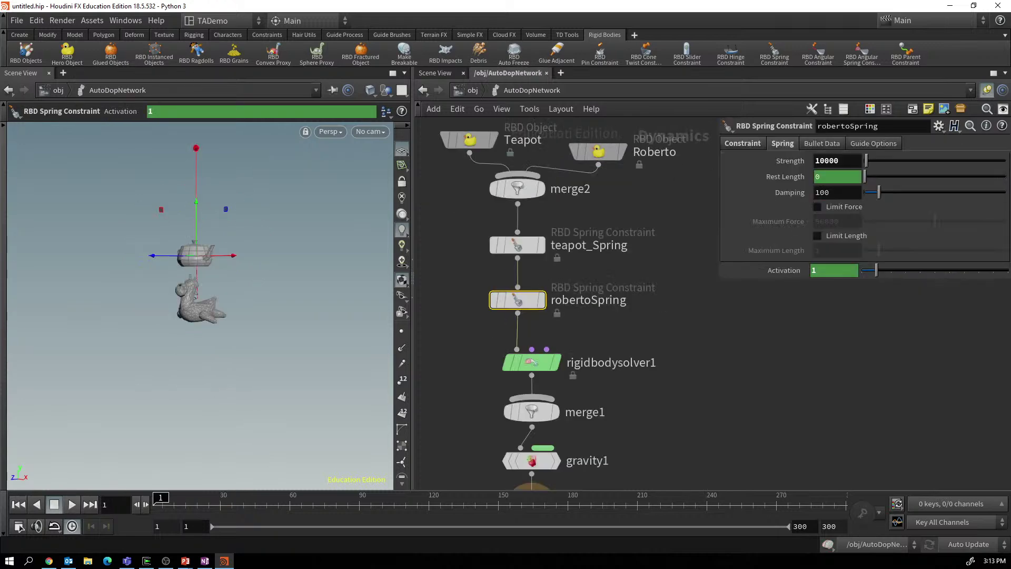
key(Up)
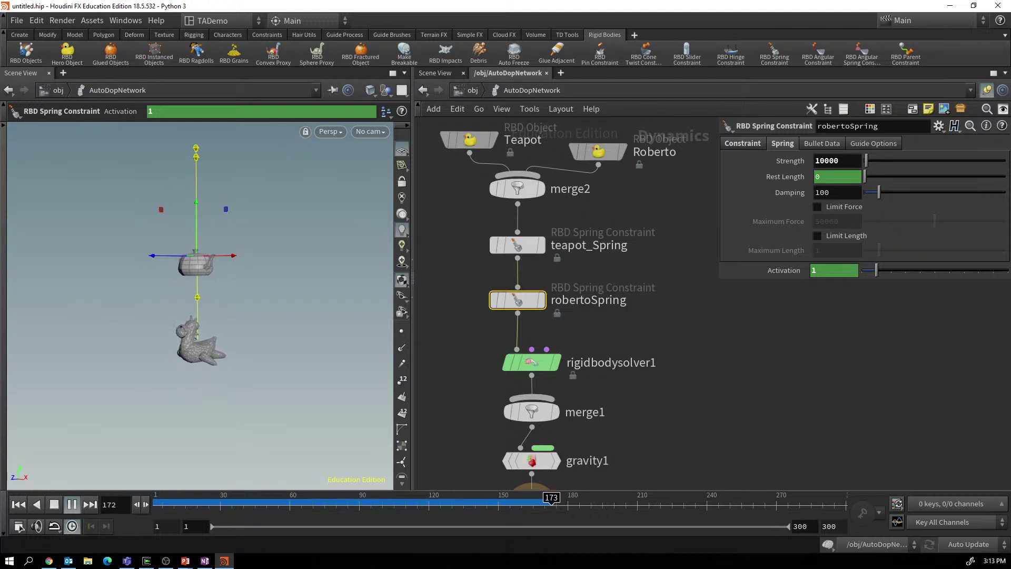
key(Up)
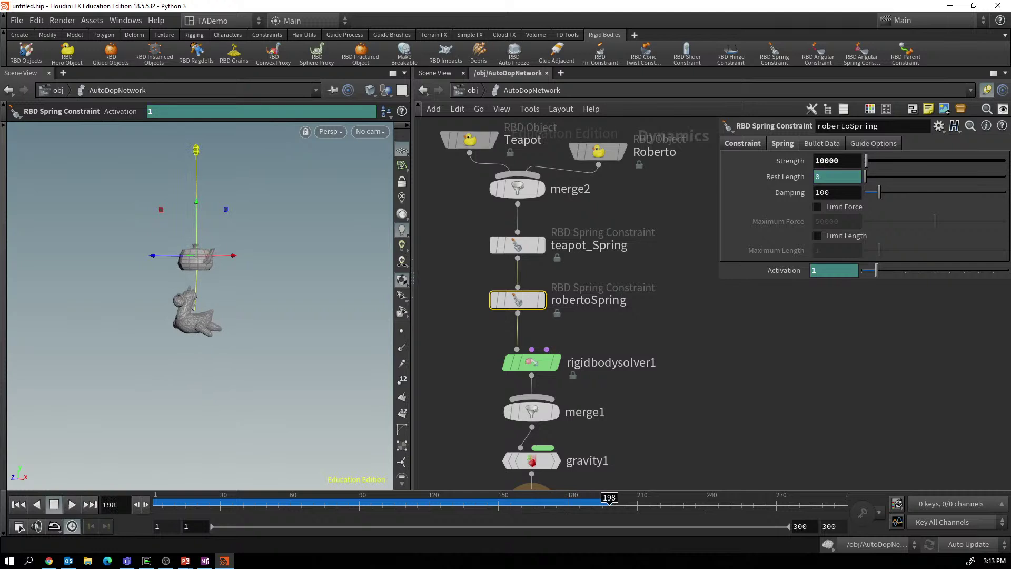
Make room above the rigid body solver and insert an RBD Angular Constraint between robertoSpring and rigidbodysolver1.
scroll(837, 355, down, 1)
key(h)
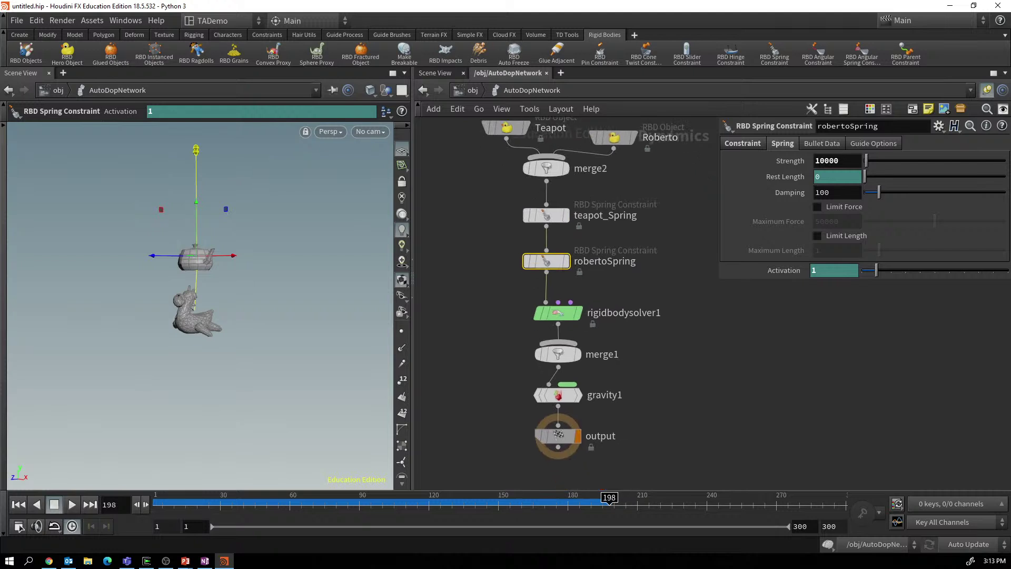
key(alt+Tab)
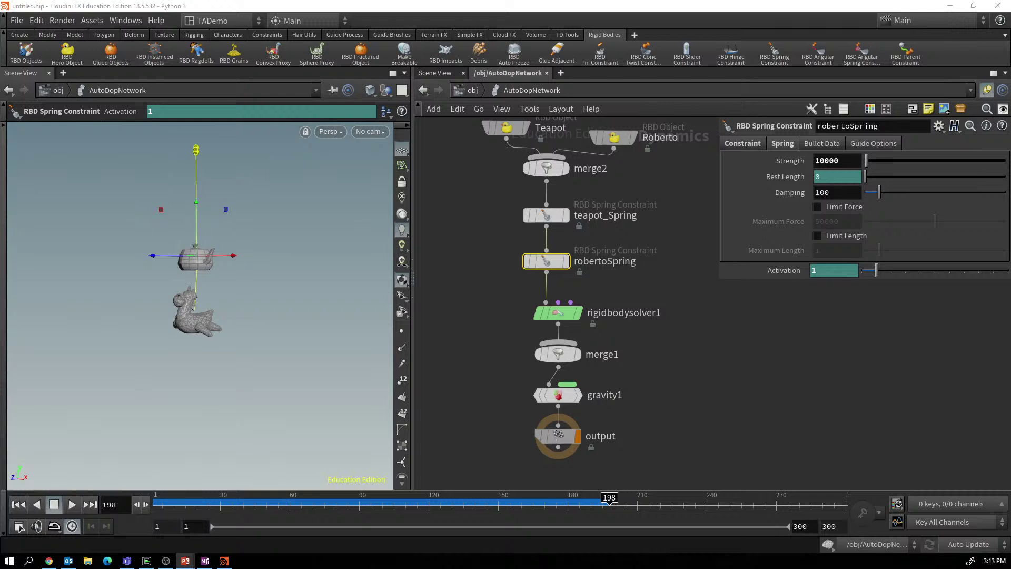
drag(501, 298, 637, 455)
drag(559, 312, 563, 367)
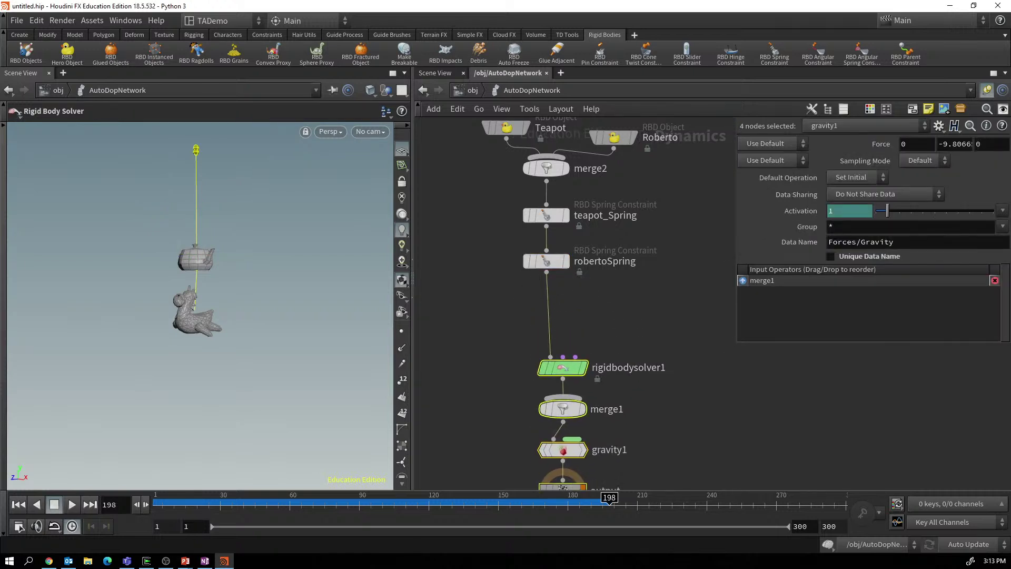
drag(547, 272, 586, 297)
text(angular)
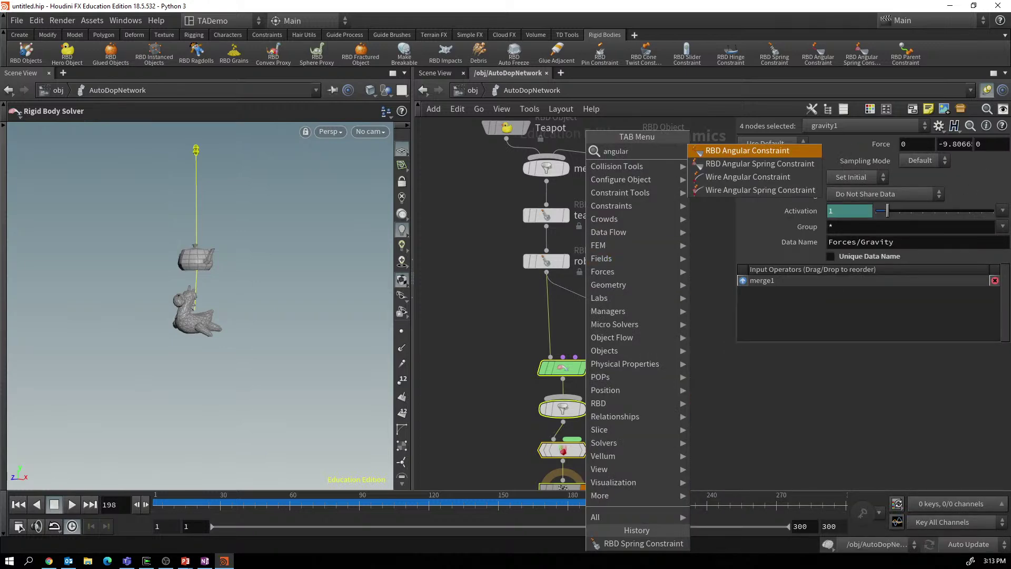
key(Return)
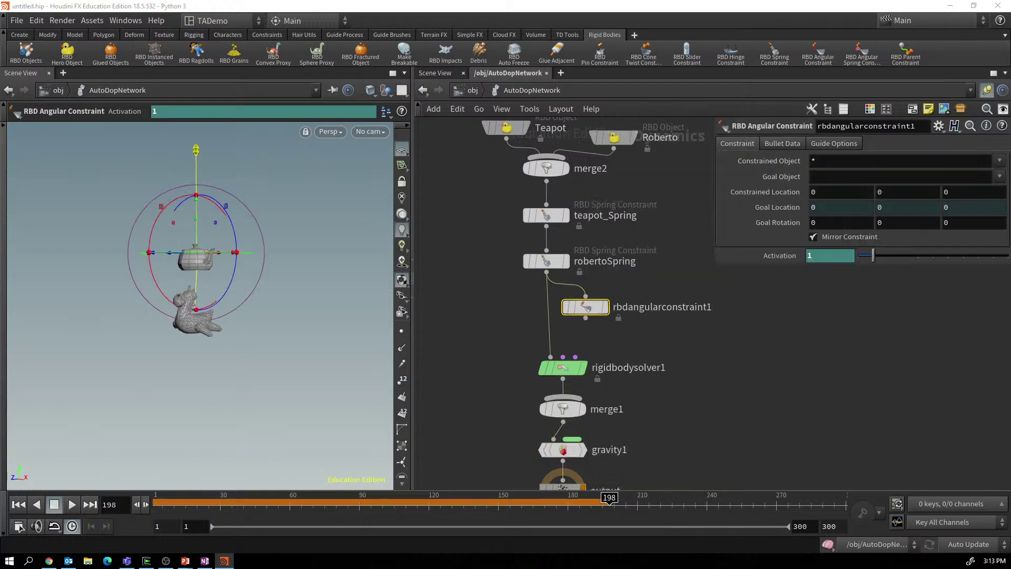
click(552, 307)
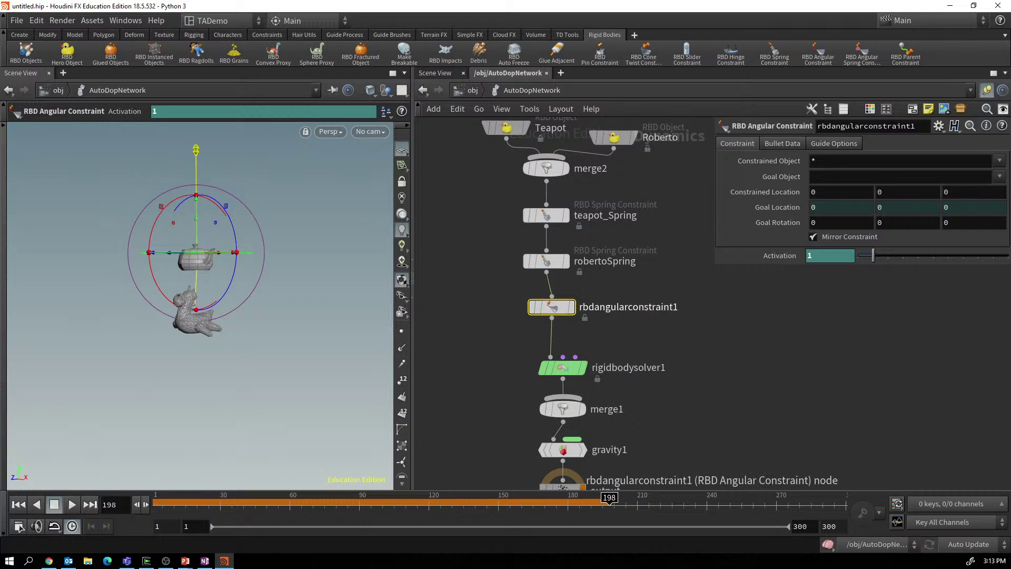
Rename the angular constraint teapotAngular and choose Teapot as its constrained object.
click(629, 307)
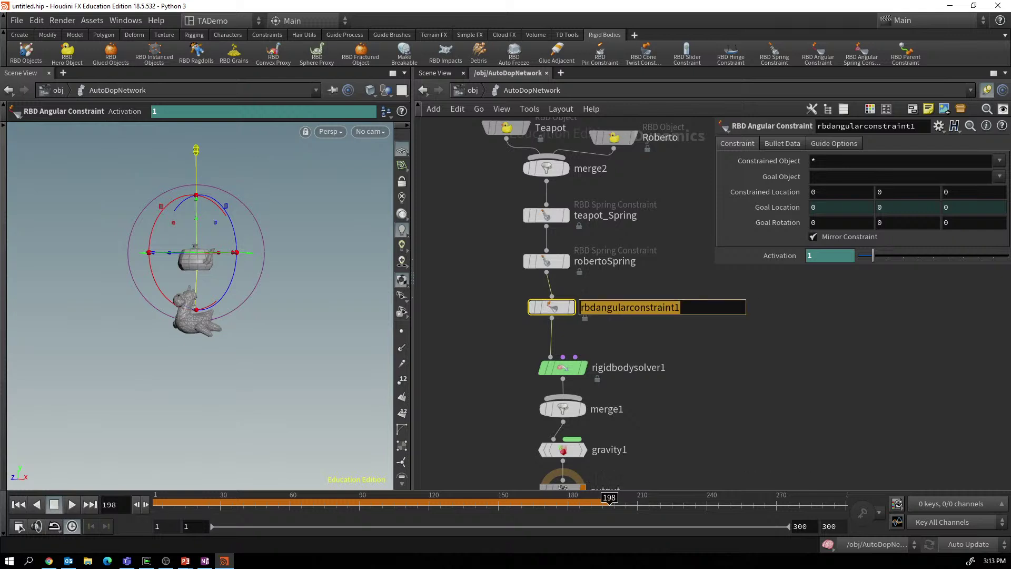
text(teapotAngular)
key(Return)
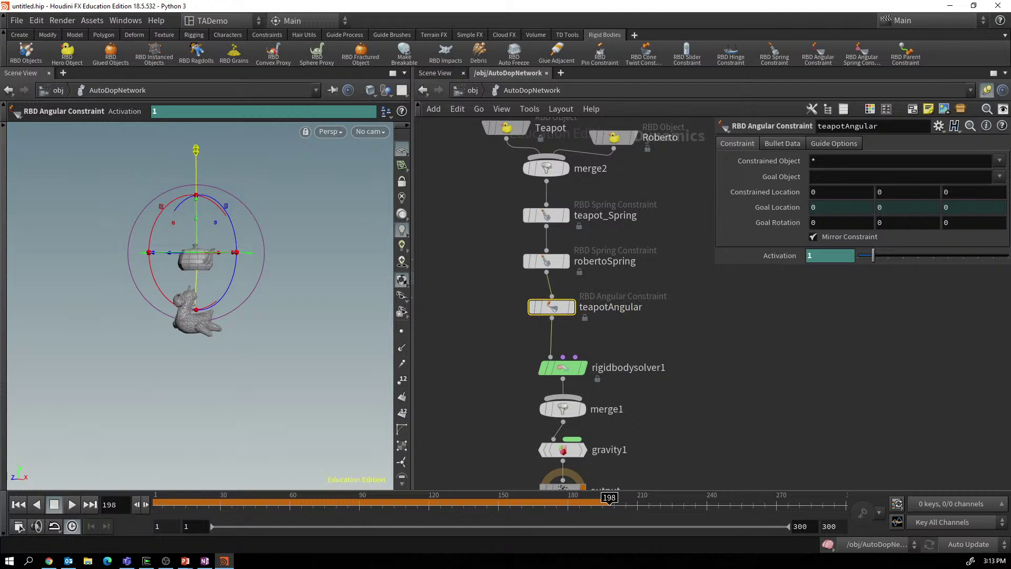
click(1000, 161)
click(985, 177)
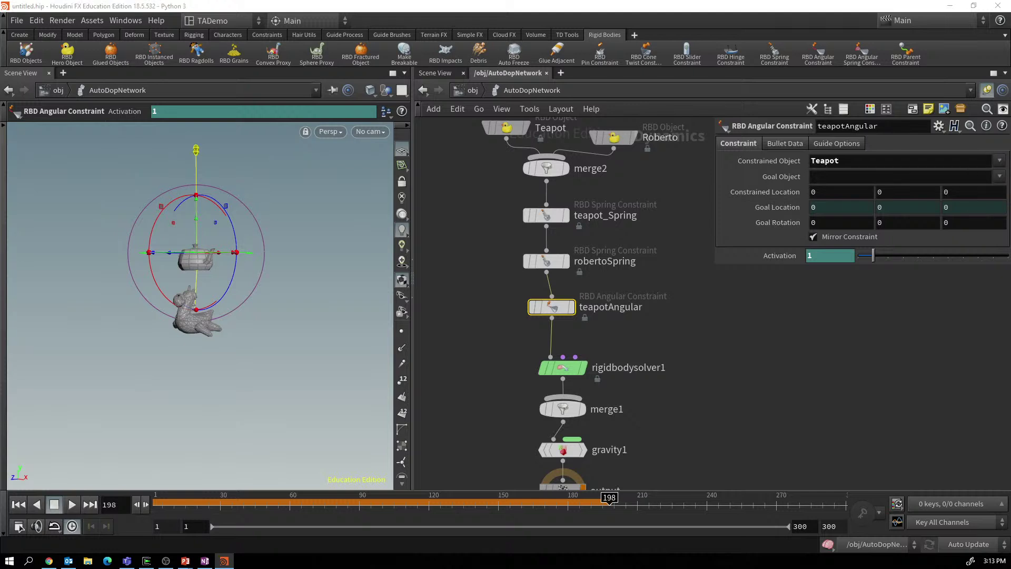
Try a Y goal rotation of 90 on teapotAngular and check the simulation from frame 1 in an angled view.
click(907, 222)
text(90)
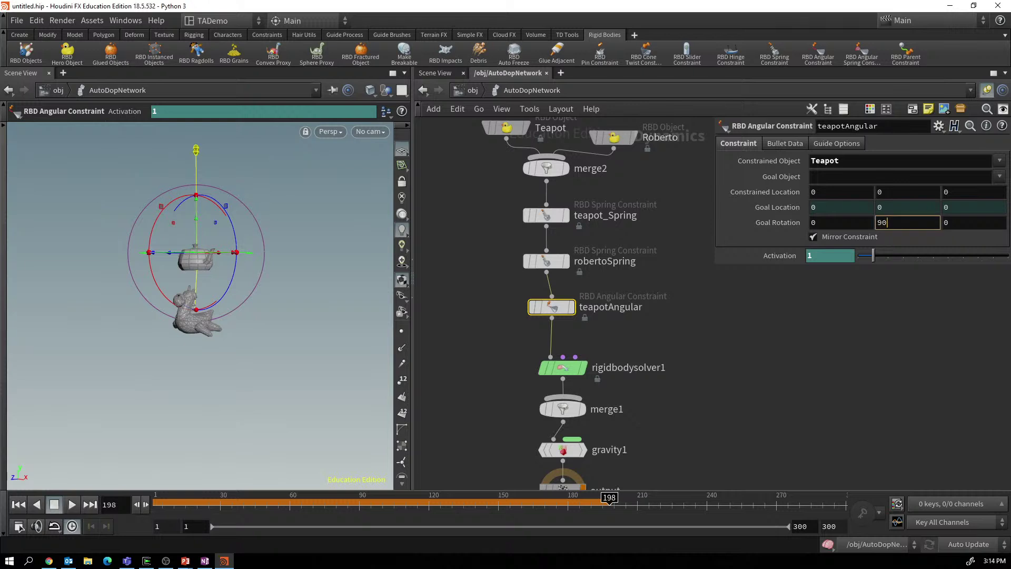
key(Return)
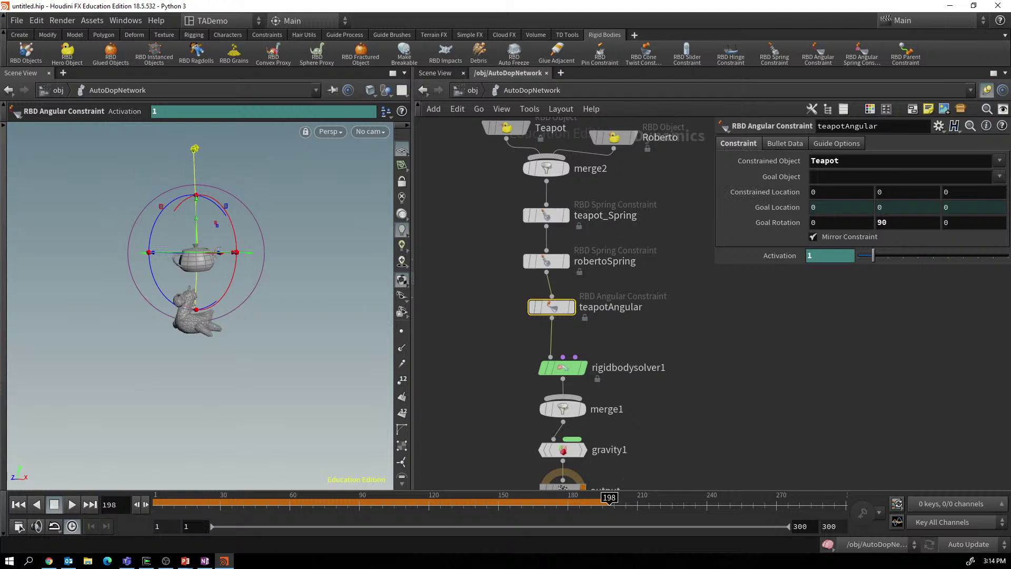
click(158, 503)
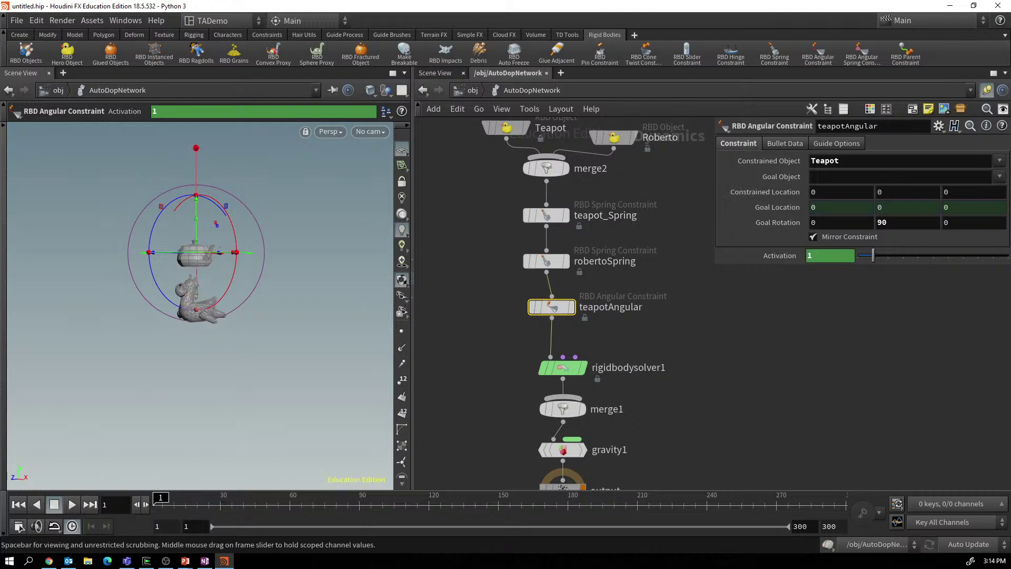
key(Escape)
drag(200, 264, 227, 327)
key(Return)
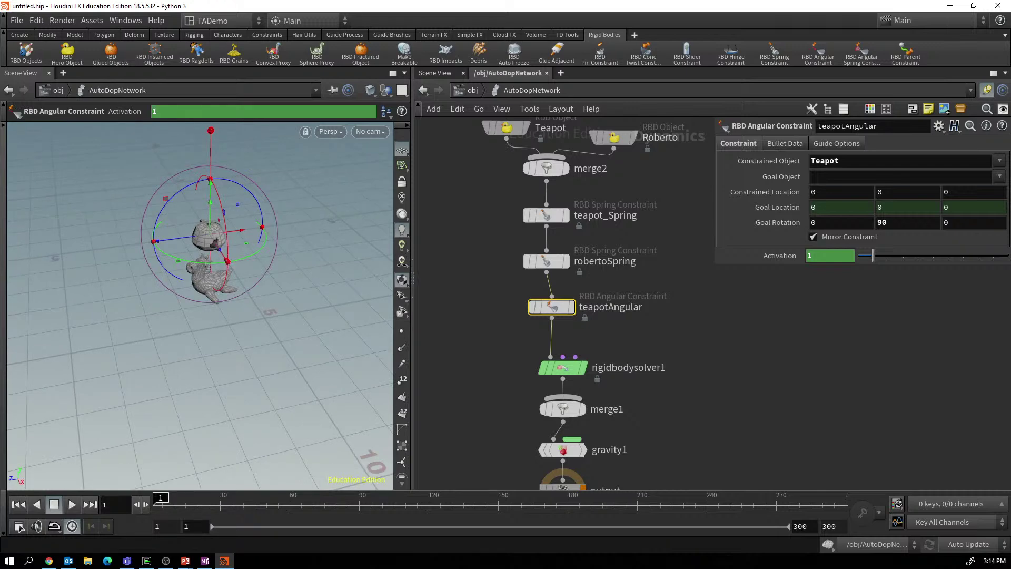
key(Right)
Try a Y goal rotation of 10 on teapotAngular and check the teapot frame by frame around the start.
click(908, 222)
text(10)
key(Return)
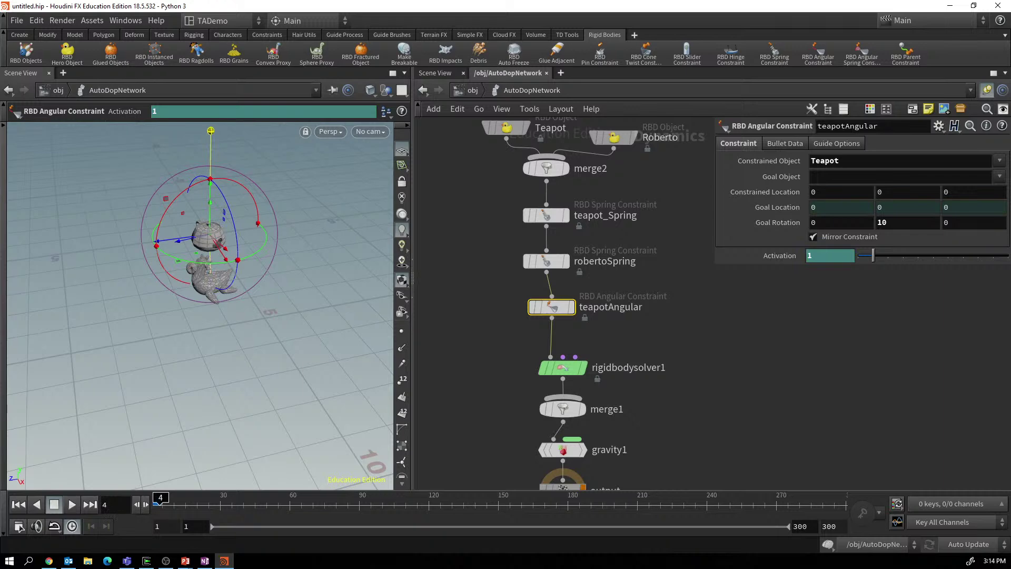
key(Left)
key(Left)
key(Left)
key(Left)
key(Left)
key(Left)
key(Left)
key(Right)
key(Left)
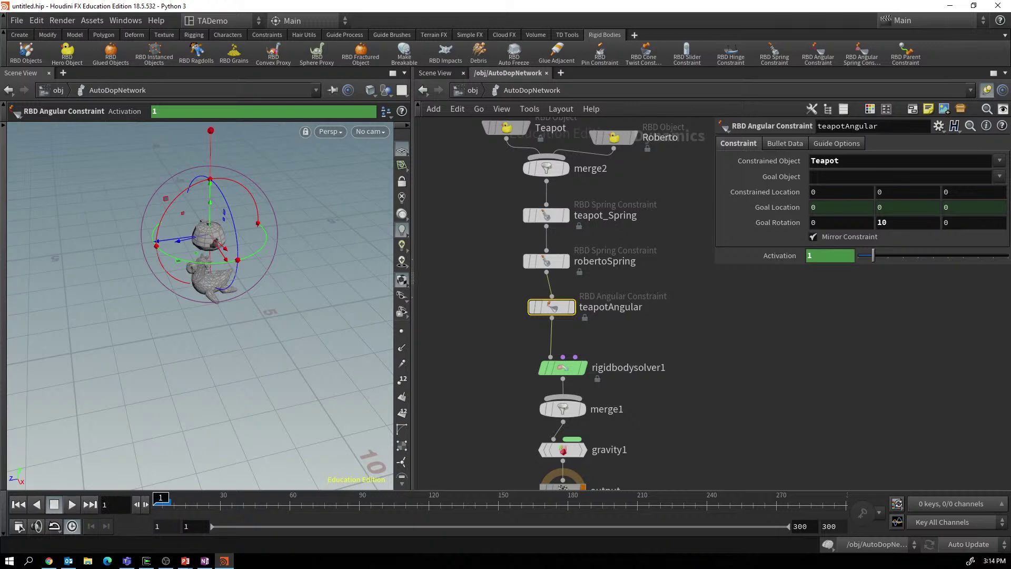
Set teapotAngular's Y goal rotation to 85, play the simulation to check it, and return to frame 1.
click(908, 222)
text(85)
key(Return)
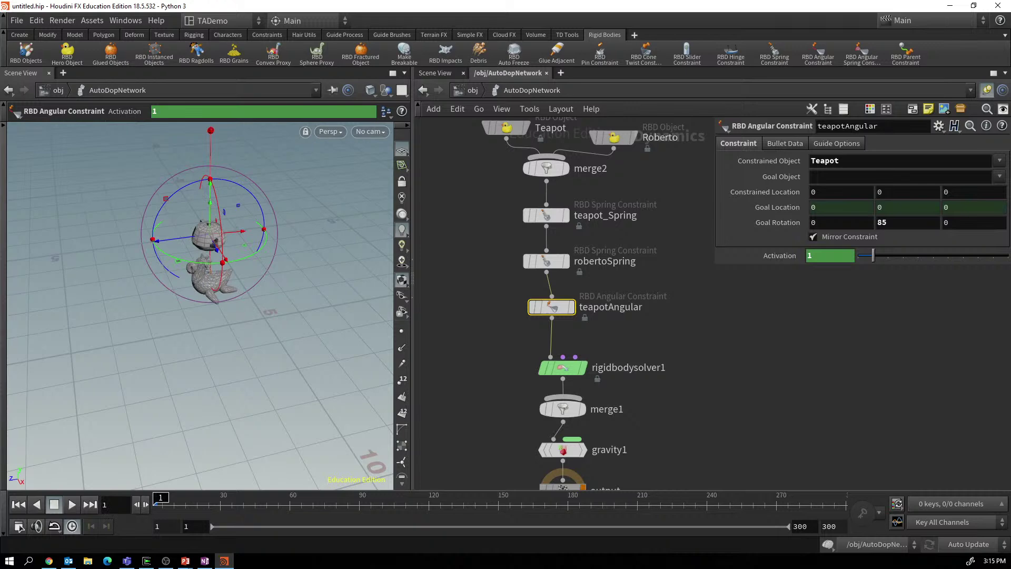
click(71, 504)
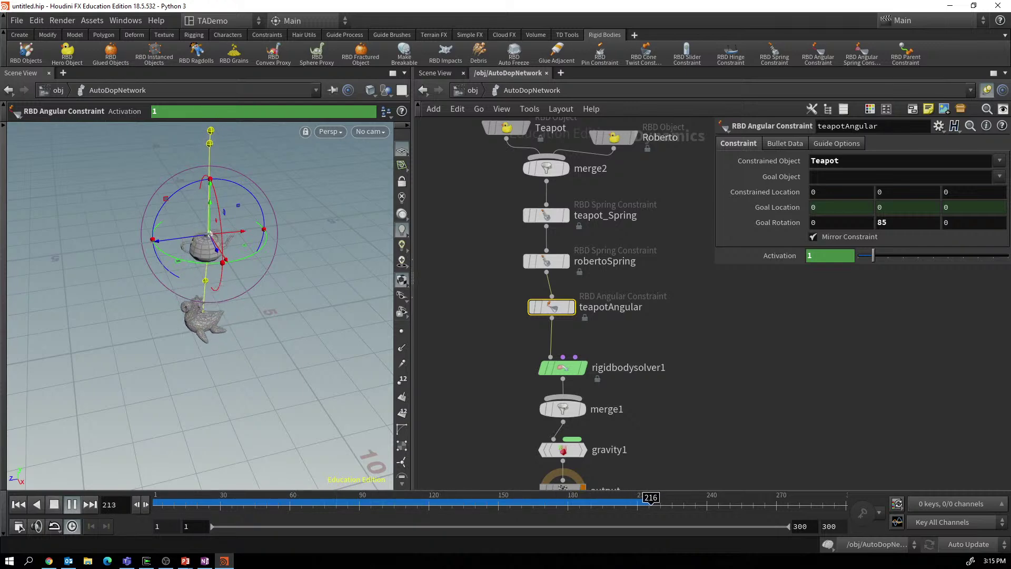
key(Up)
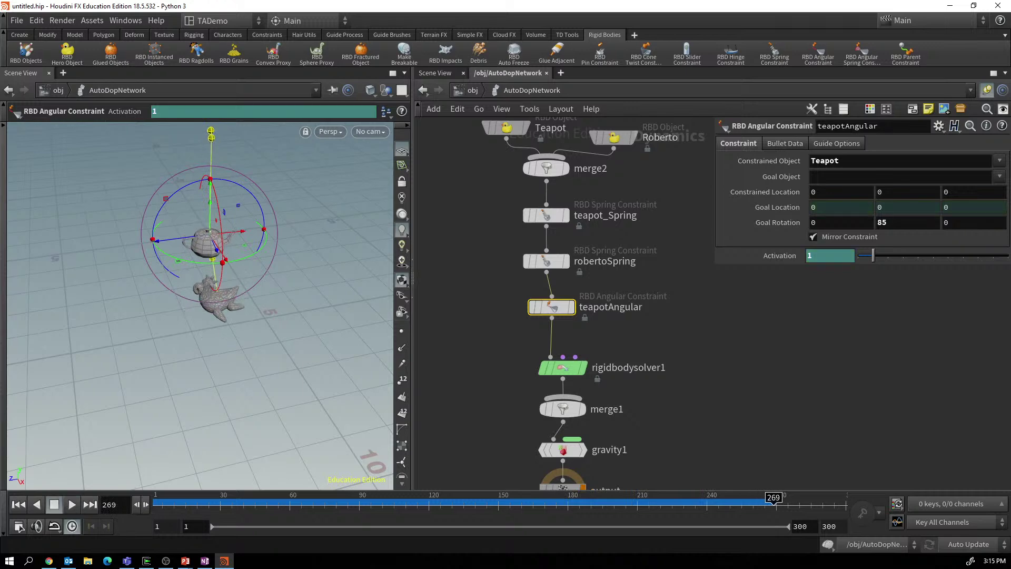
click(19, 505)
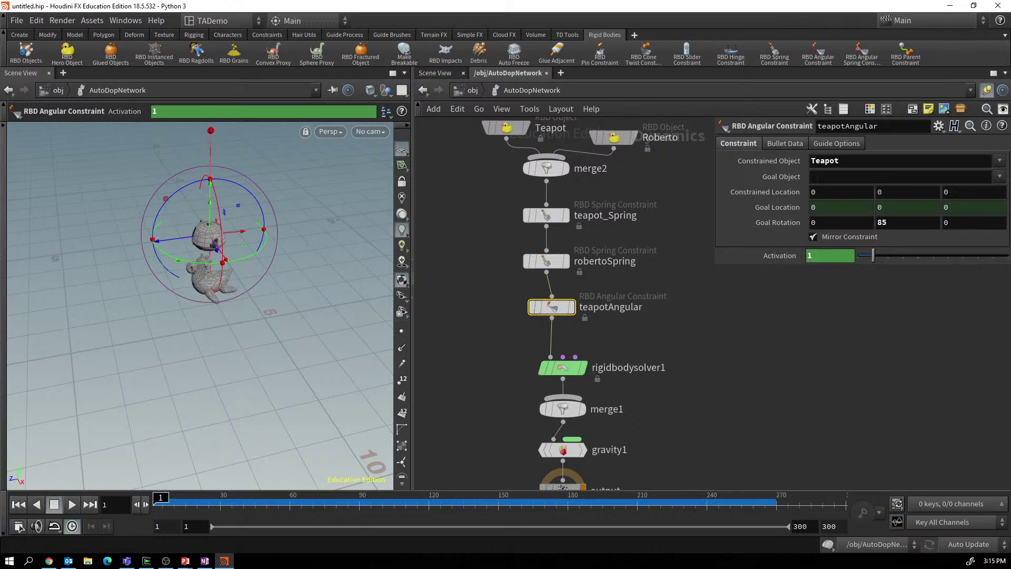
Move teapotAngular up under robertoSpring and insert a second RBD Angular Constraint between it and rigidbodysolver1.
key(alt+Tab)
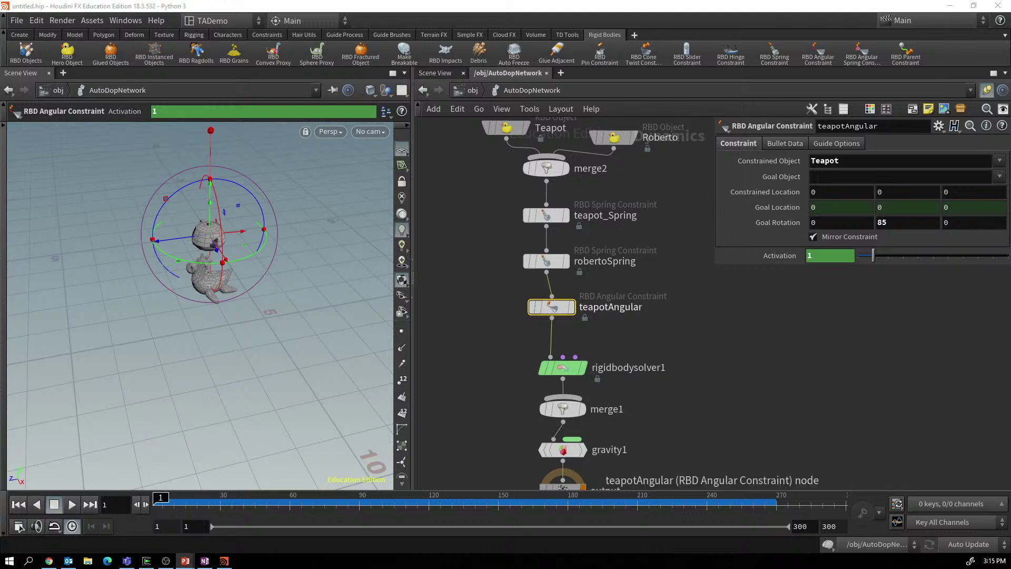
drag(552, 307, 546, 293)
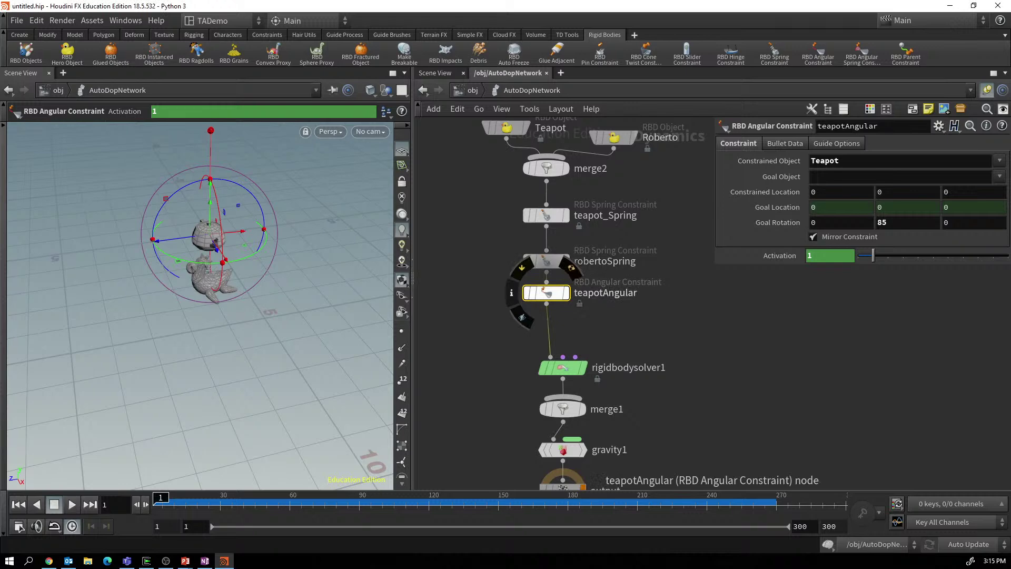
click(546, 304)
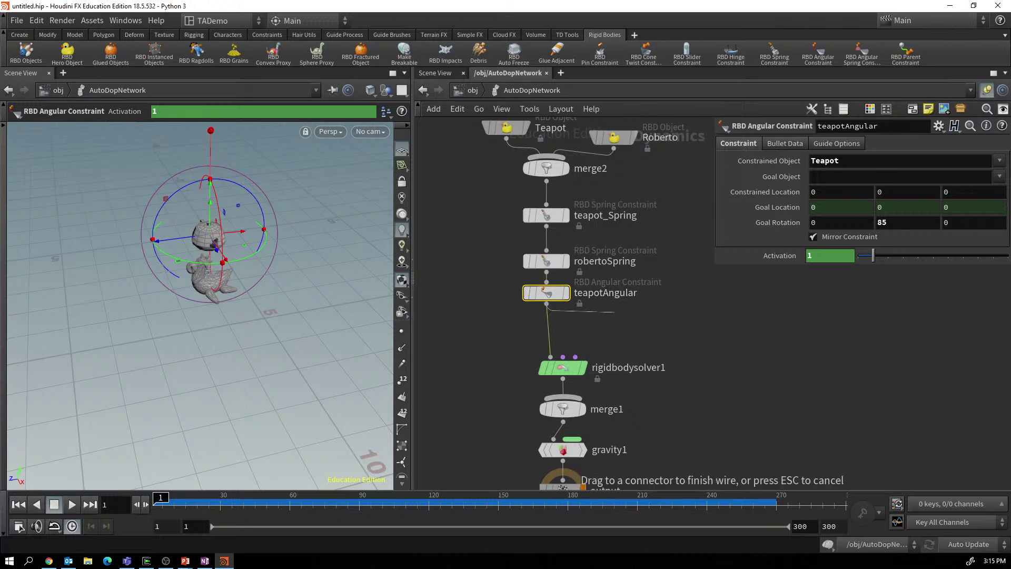
key(Tab)
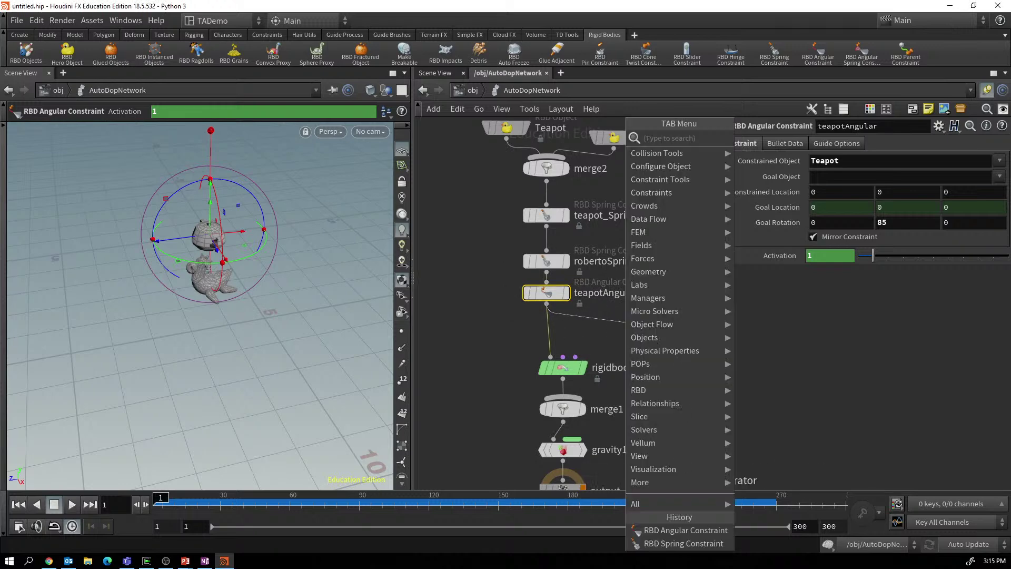
text(angul)
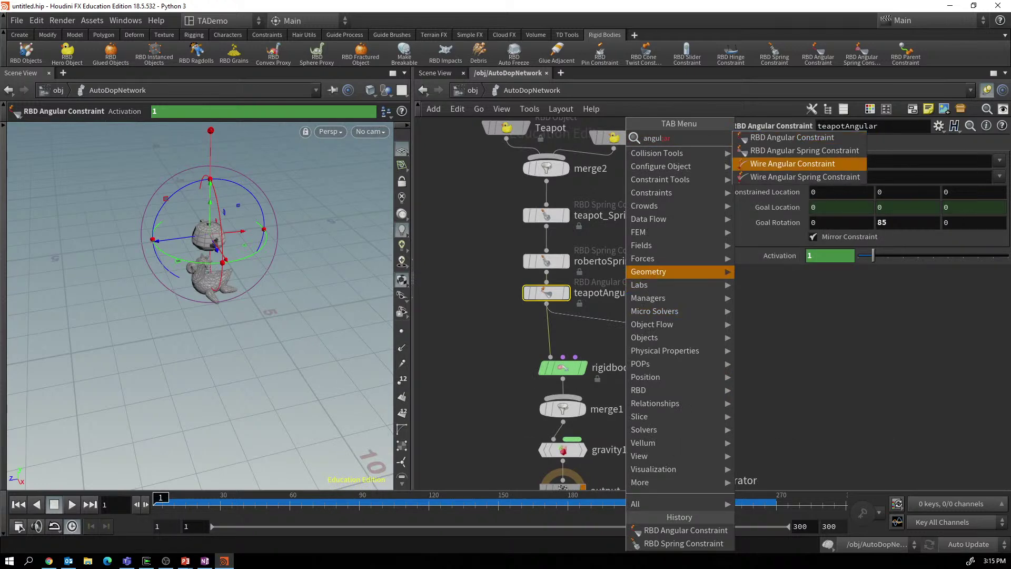
key(Return)
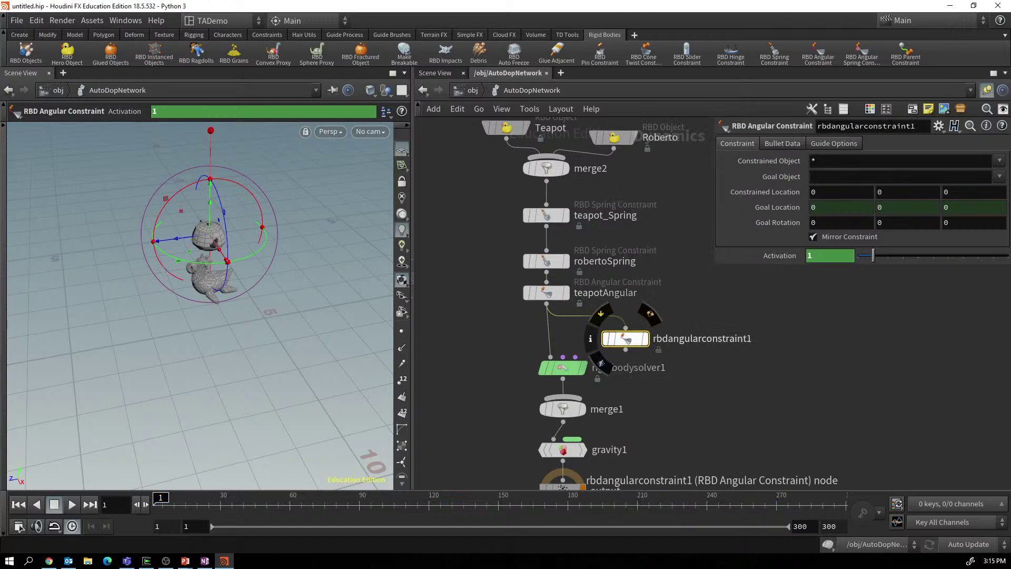
click(546, 338)
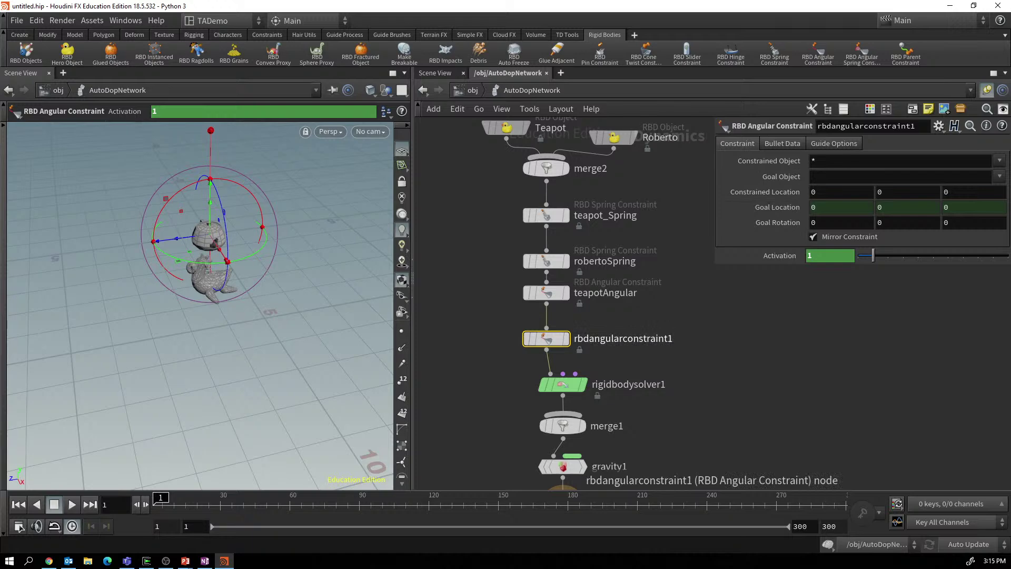
Rename the new RBD Angular Constraint node above rigidbodysolver1 as robertioAngular.
double_click(623, 338)
text(robe)
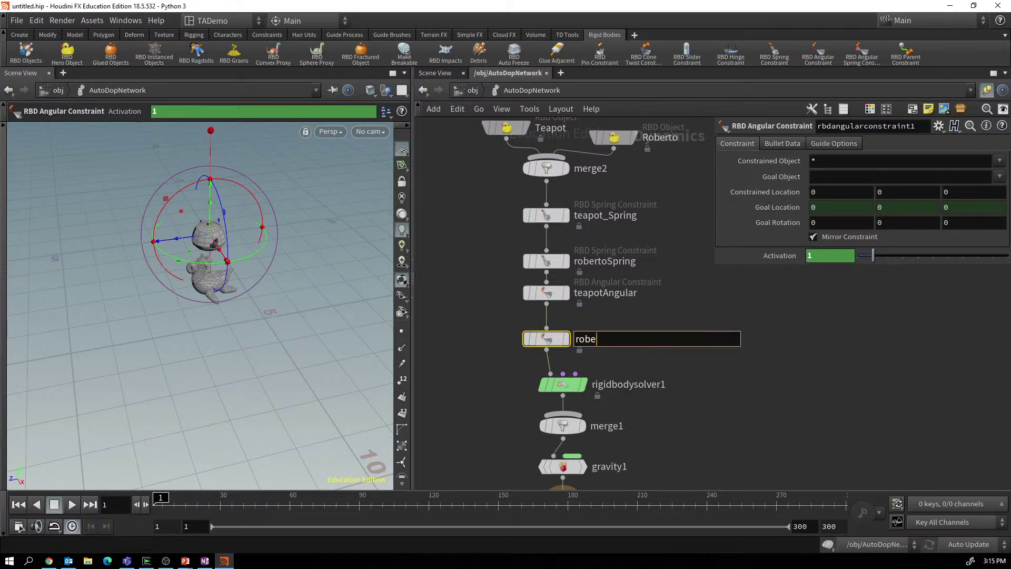
text(rtioAngular)
key(Return)
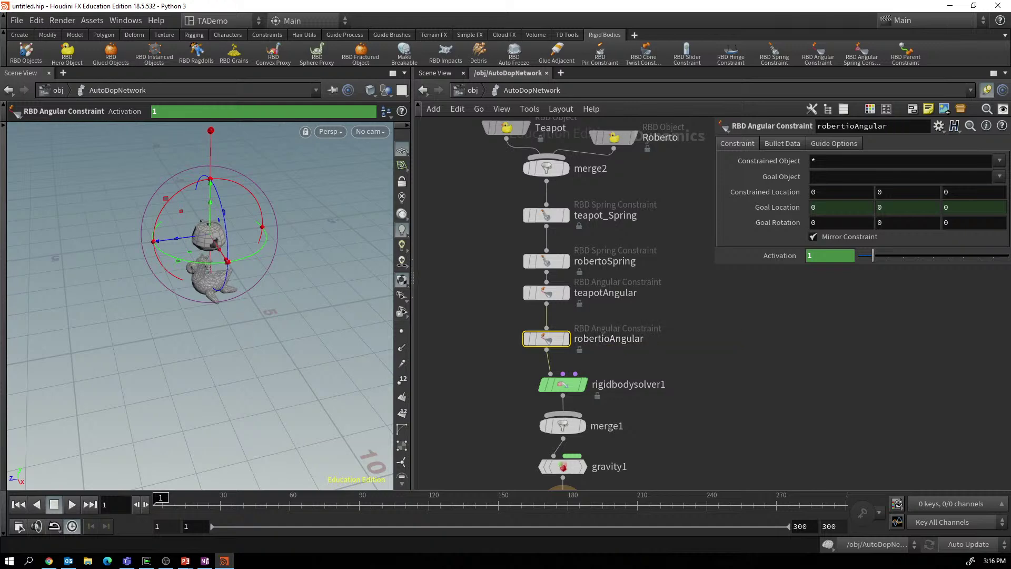
Set robertioAngular's constrained object to Roberto and its goal object to Teapot.
click(1000, 161)
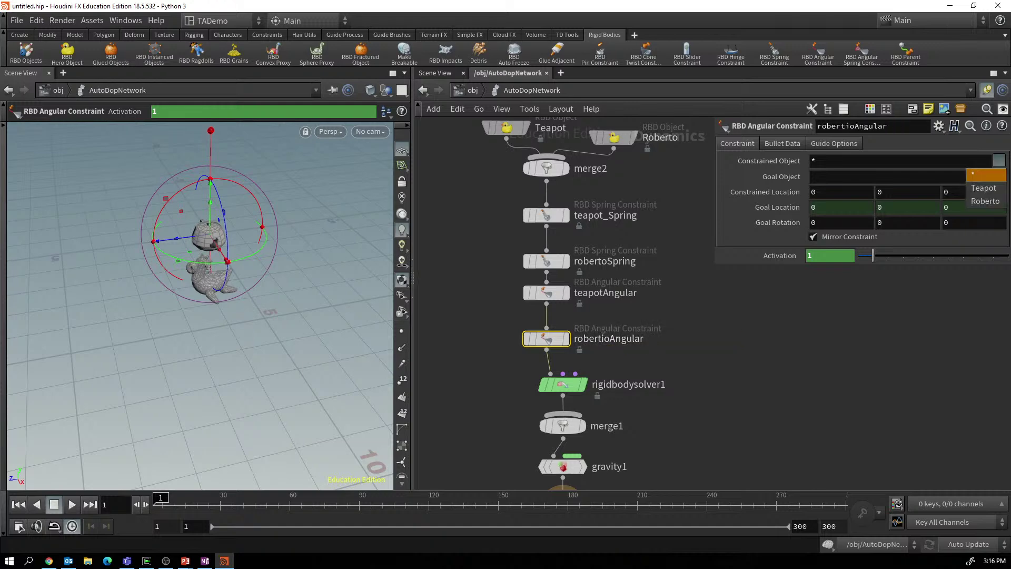
click(985, 198)
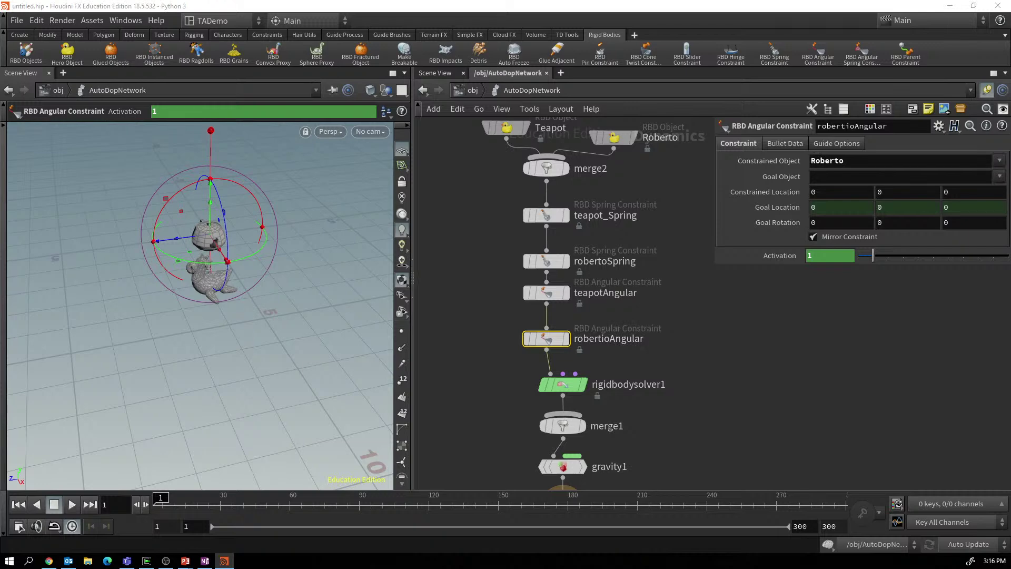
click(1000, 177)
middle_click(892, 193)
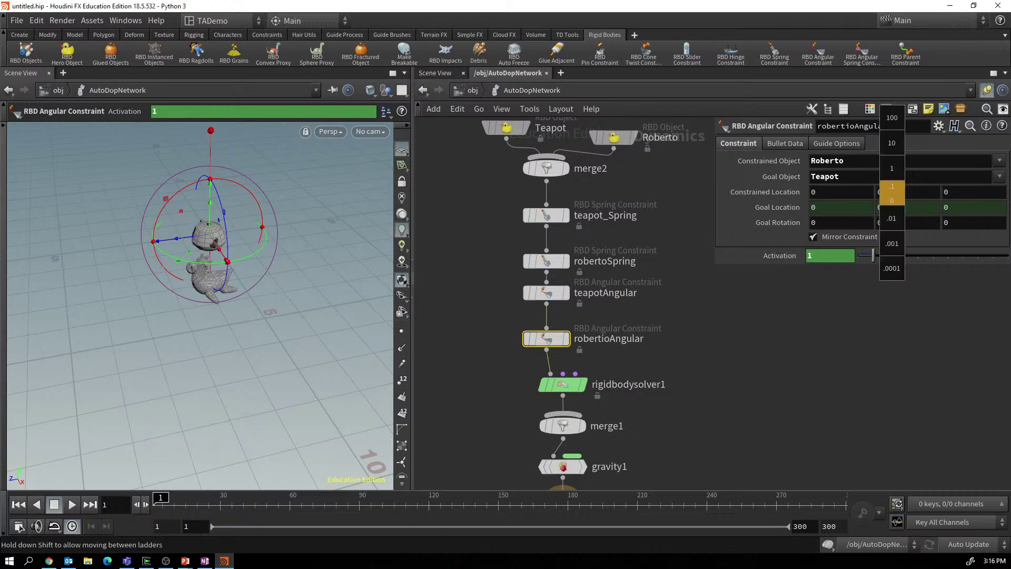
mouse_move(891, 193)
middle_down()
mouse_move(904, 193)
mouse_move(892, 193)
middle_up()
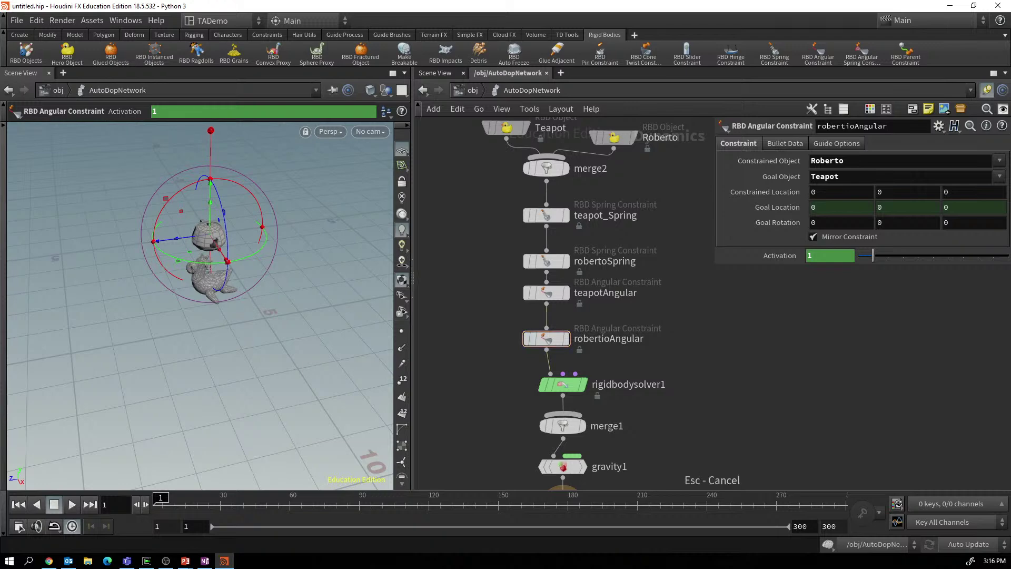
Step through the simulation frame by frame from frame 1 to frame 117 to check how the teapot and toy rotate.
key(Escape)
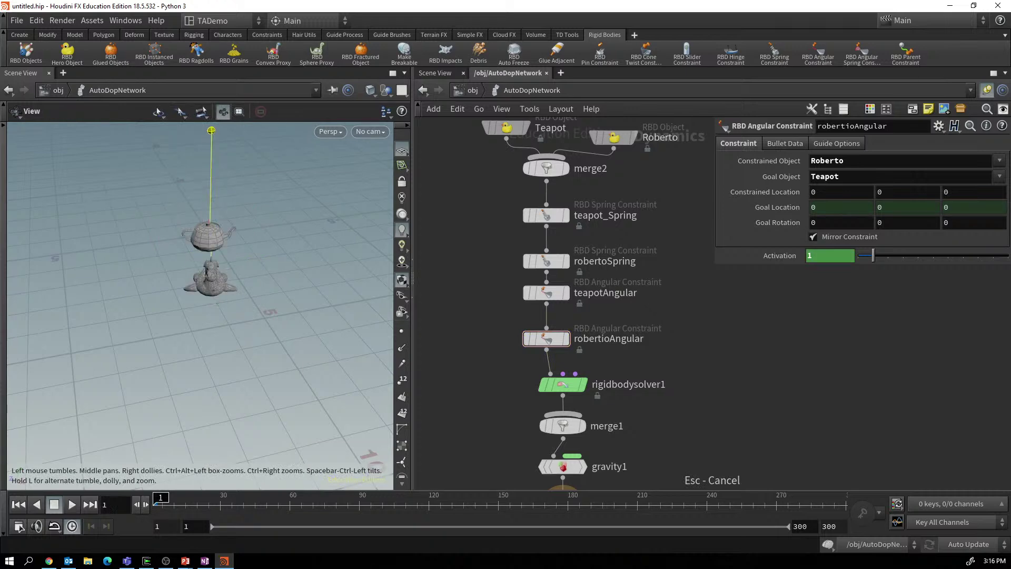
key(Left)
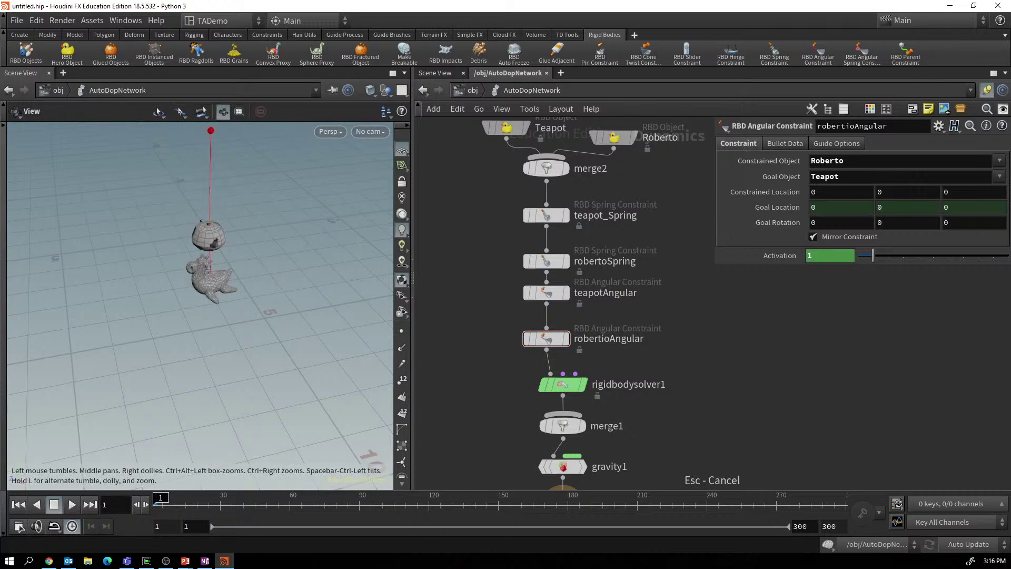
key(Right)
key(Left)
key(Right)
key(Right)
key(Right)
key(Right)
key(Right)
key(Right)
key(Right)
key(Right)
key(Right)
key(Right)
key(Right)
key(Right)
key(Right)
key(Right)
key(Right)
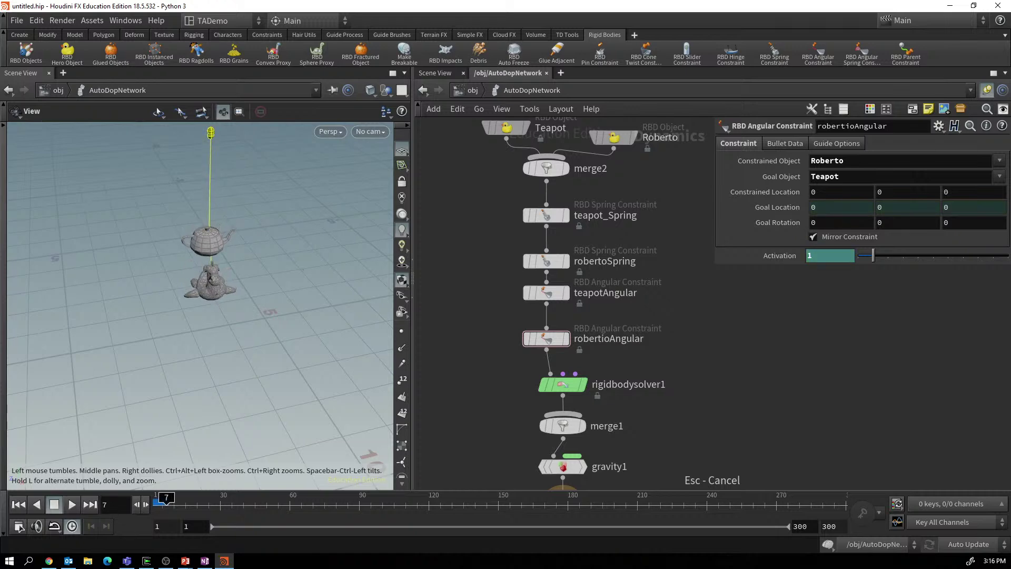
key(Right)
key(Right)
key(Right)
key(Right)
key(Right)
key(Right)
key(Right)
key(Right)
key(Right)
key(Right)
key(Right)
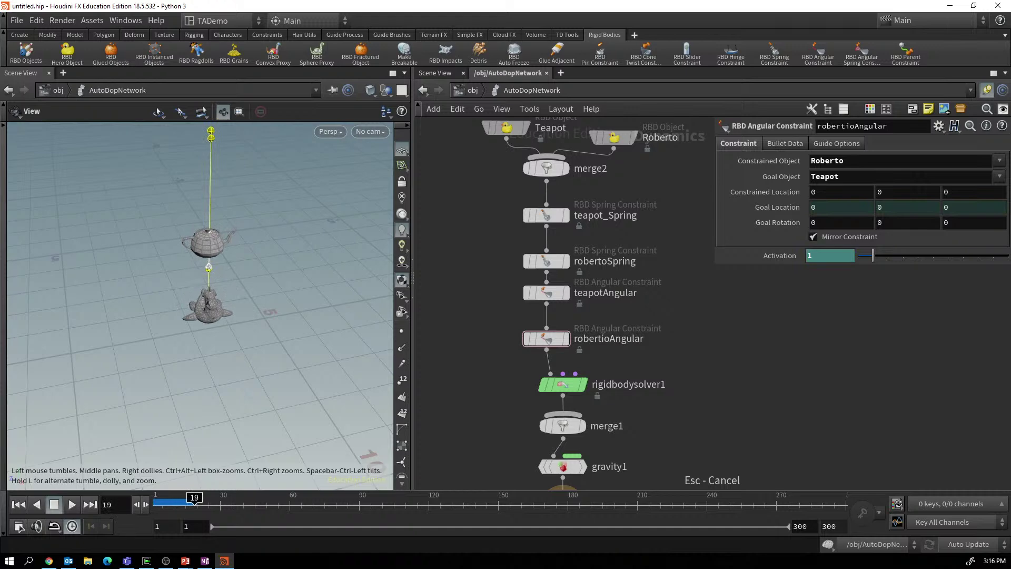
key(Right)
key(Right)
key(Right)
key(Right)
key(Right)
key(Right)
key(Right)
key(Right)
key(Right)
key(Right)
key(Right)
key(Right)
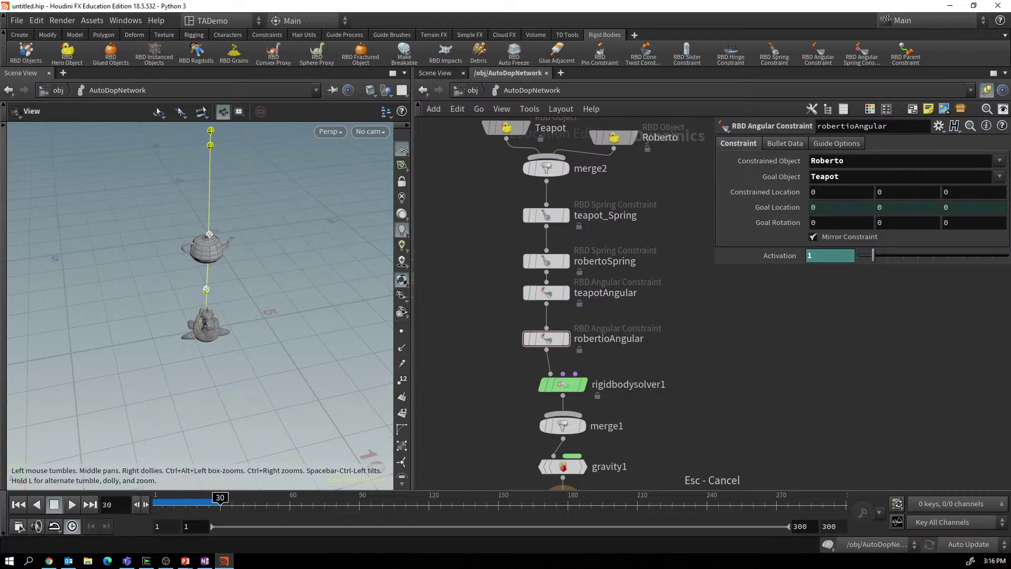
key(Right)
key(Right)
key(Right)
key(Right)
key(Right)
key(Right)
key(Right)
key(Right)
key(Right)
key(Right)
key(Right)
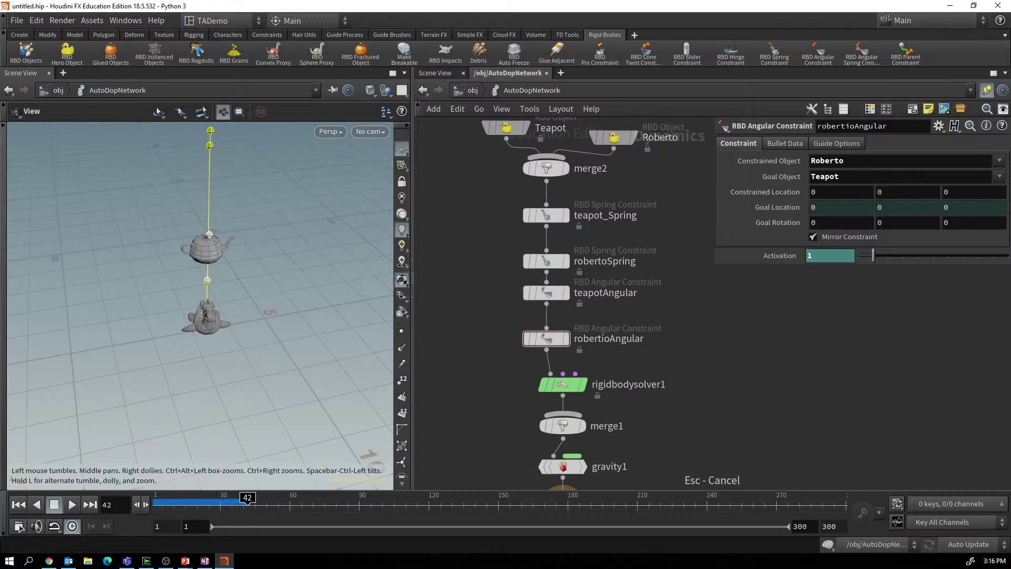
key(Right)
key(Right)
key(Right)
key(Right)
key(Right)
key(Right)
key(Right)
key(Right)
key(Right)
key(Right)
key(Right)
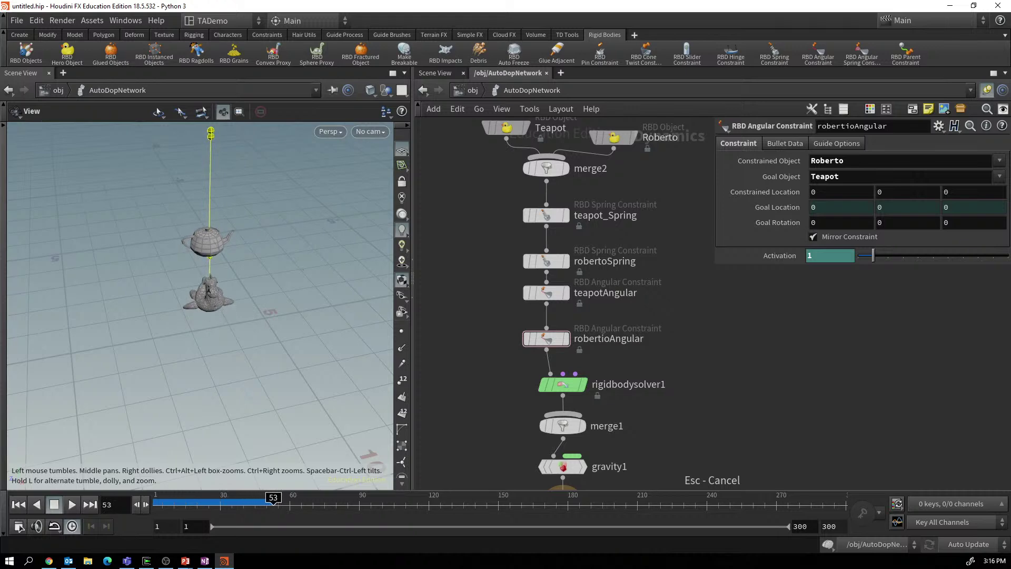
key(Right)
key(Right)
key(Right)
key(Right)
key(Right)
key(Right)
key(Right)
key(Right)
key(Right)
key(Right)
key(Right)
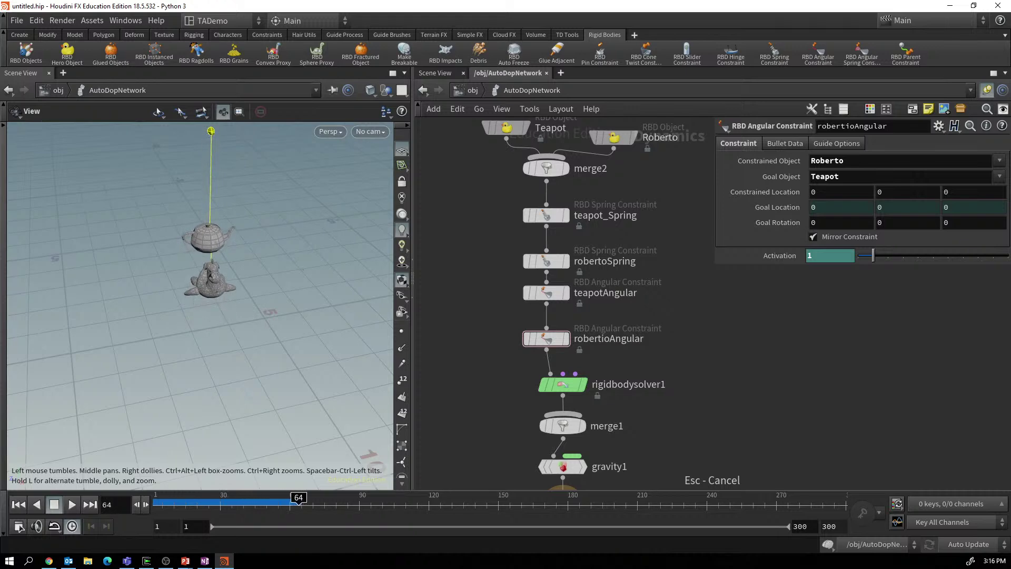
key(Right)
key(Right)
key(Right)
key(Right)
key(Right)
key(Right)
key(Right)
key(Right)
key(Right)
key(Right)
key(Right)
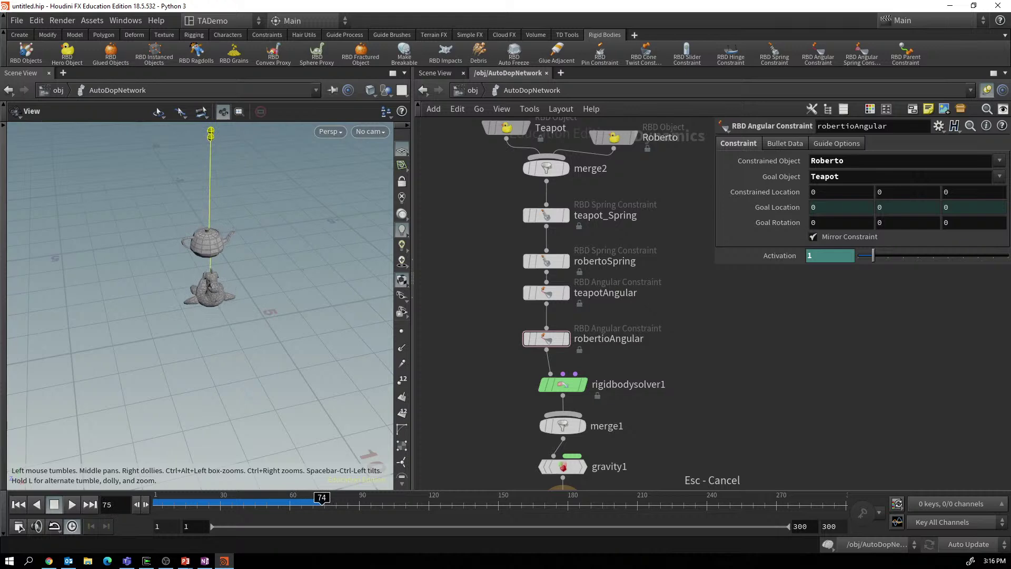
key(Right)
key(Right)
key(Right)
key(Right)
key(Right)
key(Right)
key(Right)
key(Right)
key(Right)
key(Right)
key(Right)
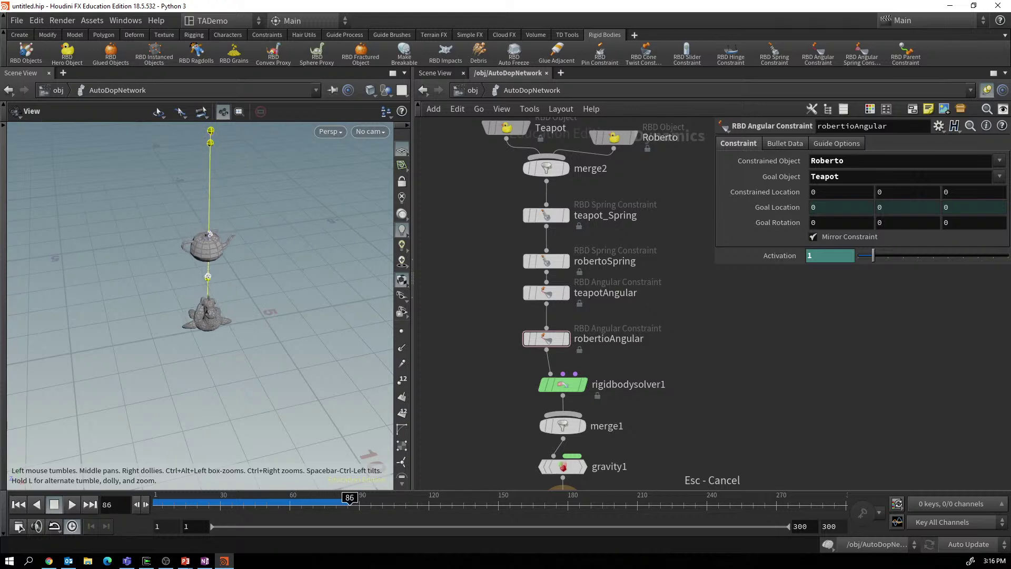
key(Right)
key(Right)
key(Right)
key(Right)
key(Right)
key(Right)
key(Right)
key(Right)
key(Right)
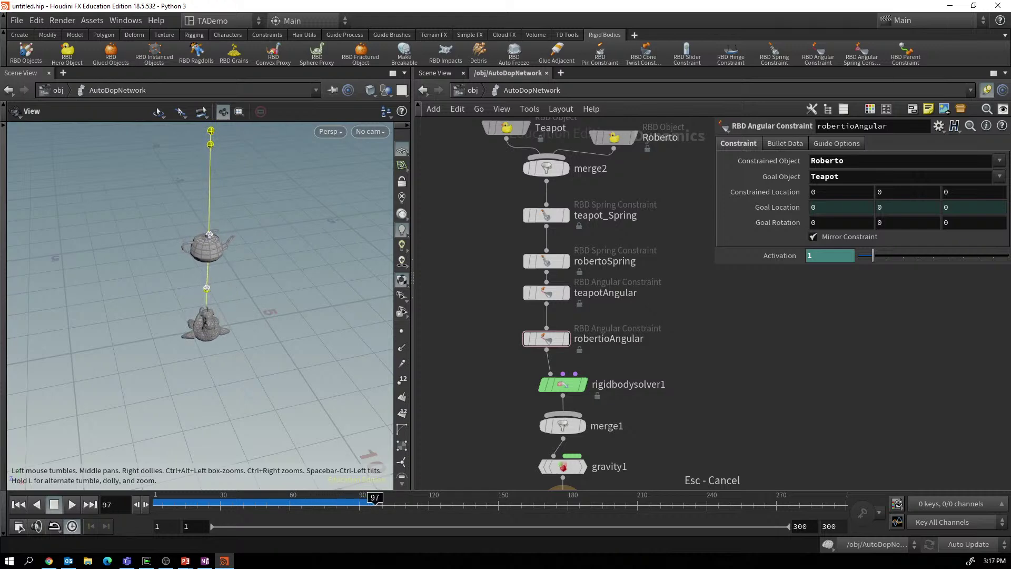
key(Right)
key(Right)
key(Right)
key(Right)
key(Right)
key(Right)
key(Right)
key(Right)
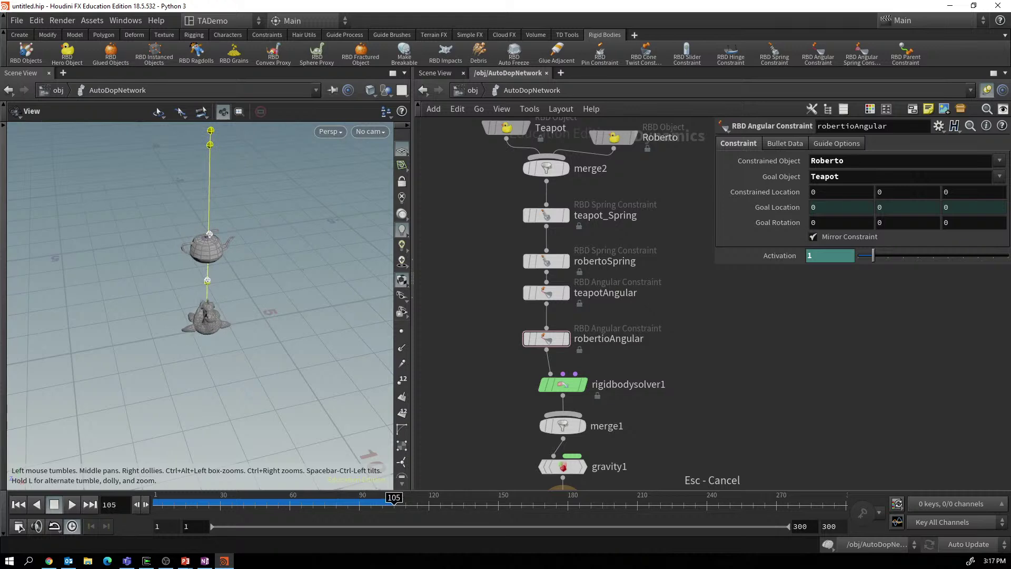
key(Right)
key(Right)
key(Right)
key(Right)
key(Right)
key(Right)
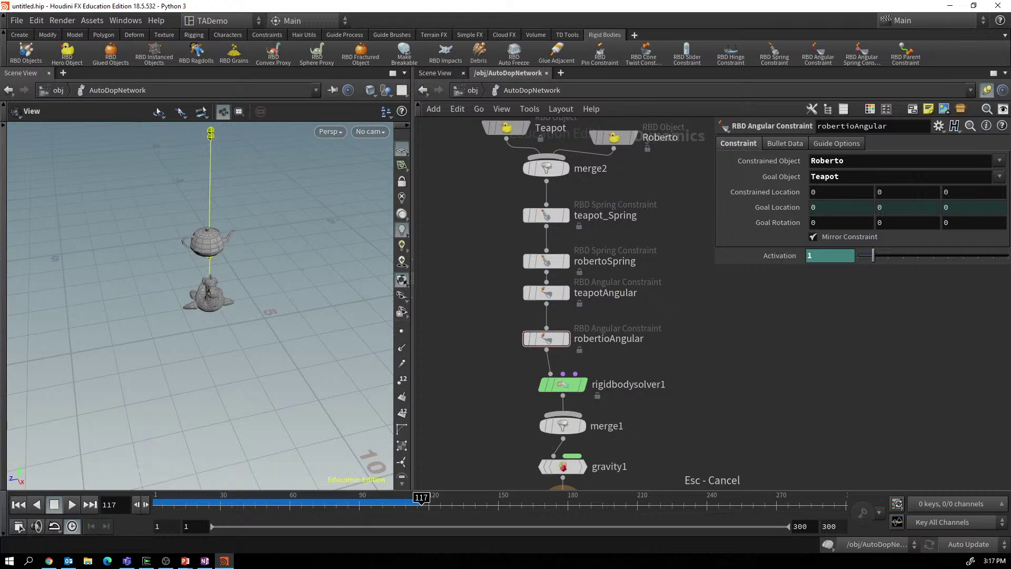
Play the simulation from the first frame to check the motion, stop it and return to frame 1.
click(19, 504)
key(Up)
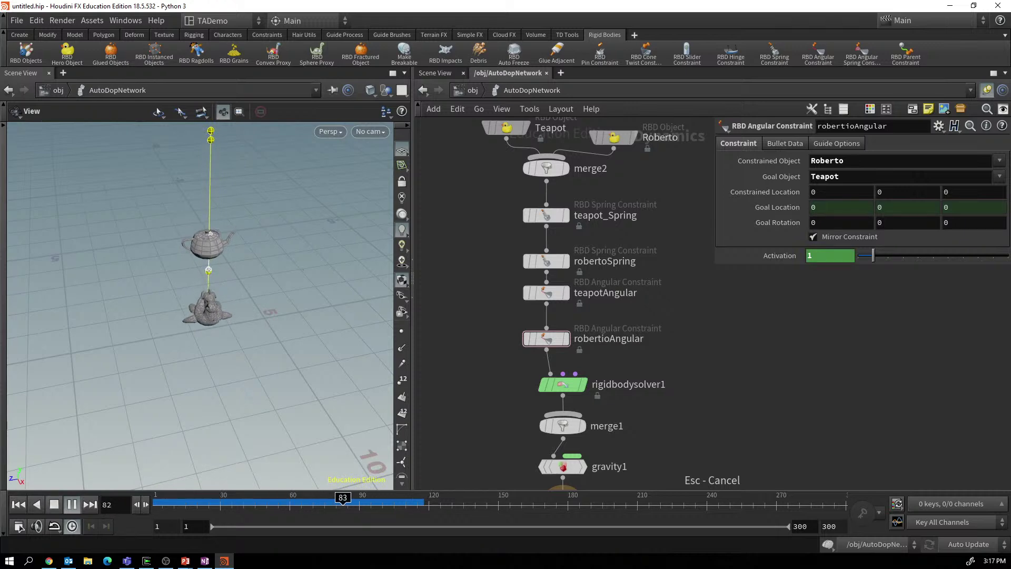
click(72, 505)
click(18, 504)
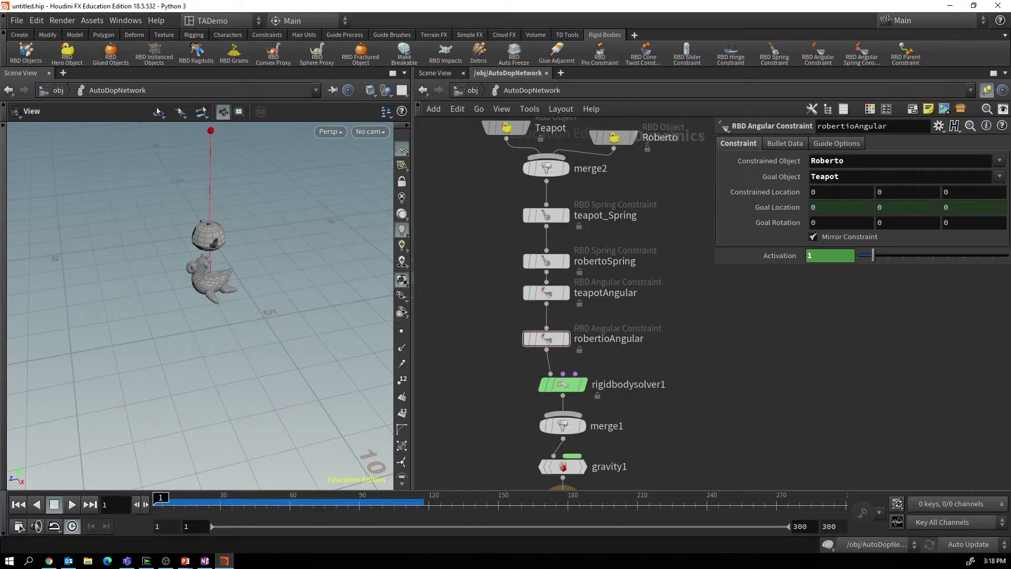
mouse_move(546, 215)
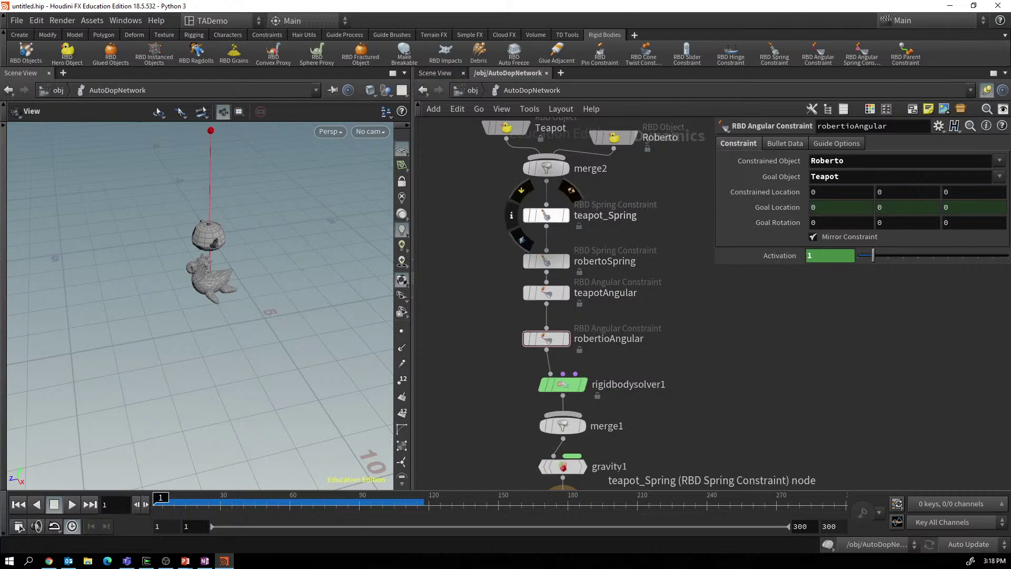
key(alt+Tab)
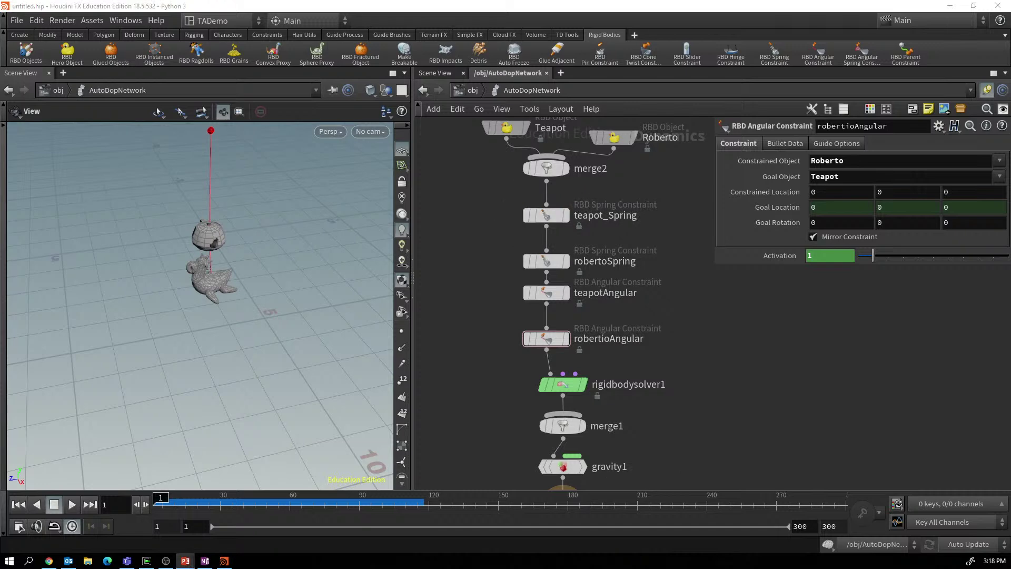
Delete teapotAngular and insert an RBD Angular Spring Constraint between robertoSpring and robertioAngular in its place.
click(547, 292)
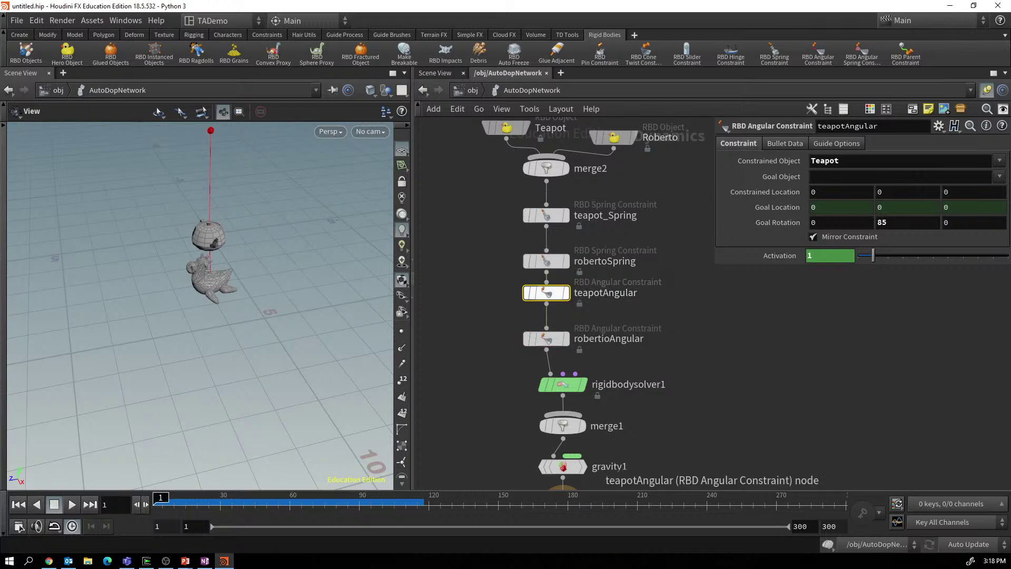
key(Delete)
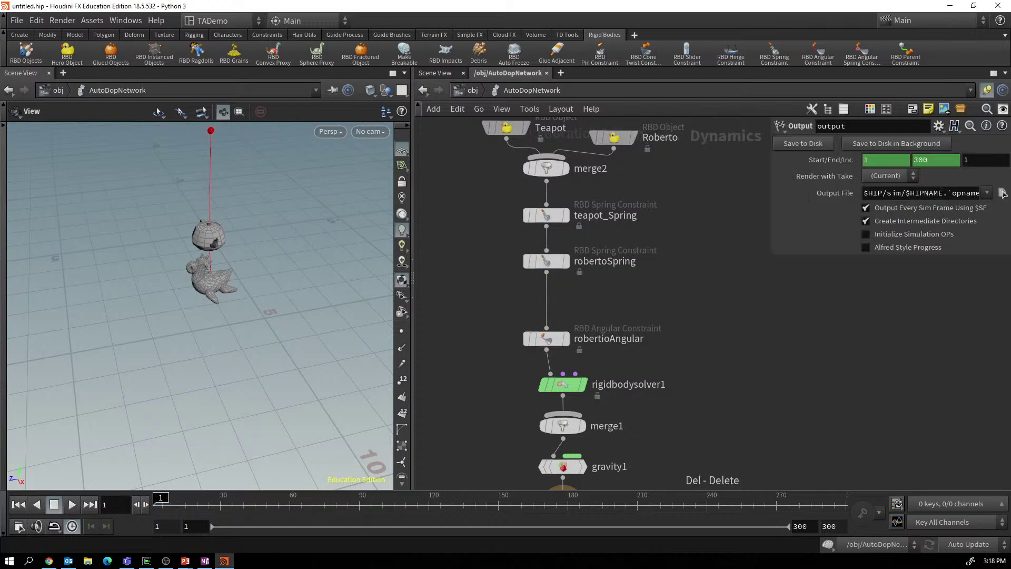
drag(547, 272, 599, 288)
text(angular)
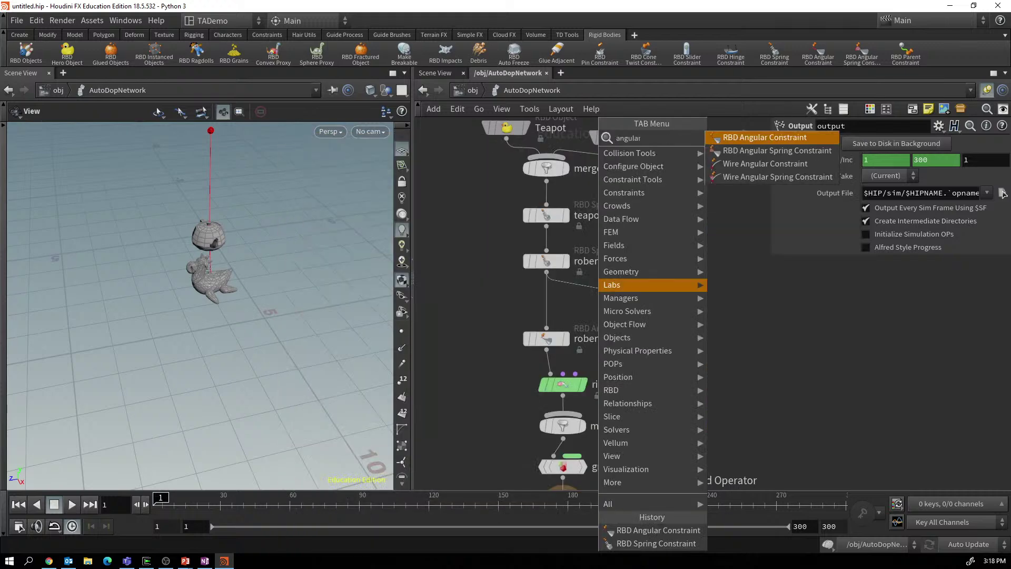
click(758, 150)
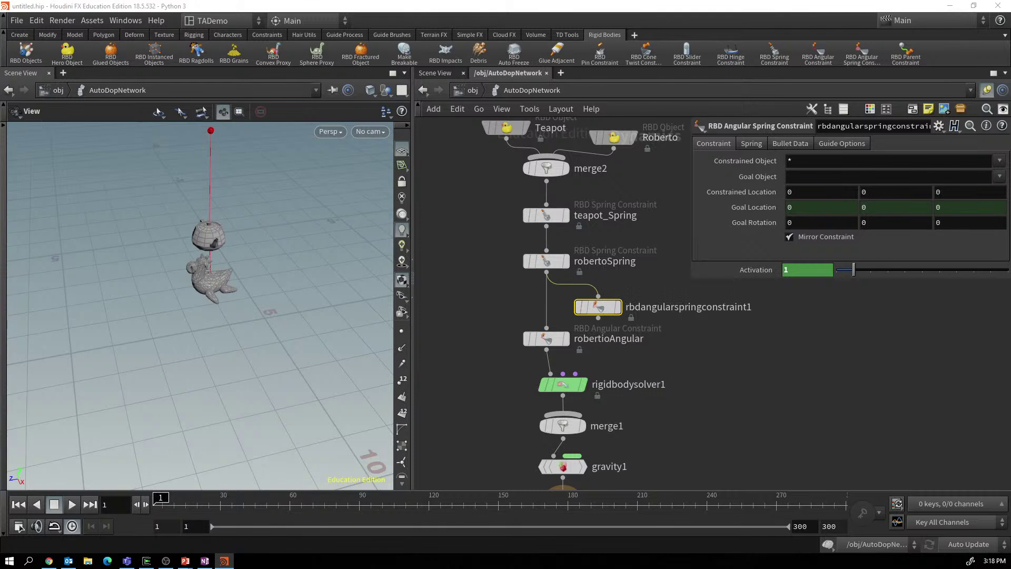
click(546, 298)
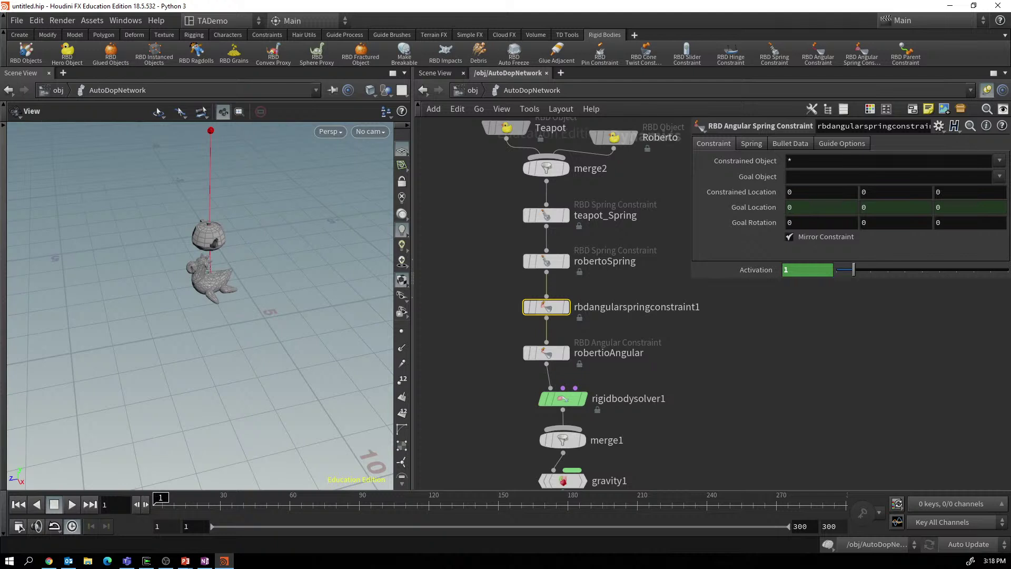
Rename the RBD Angular Spring Constraint node as TeapotSpringAngular.
key(F2)
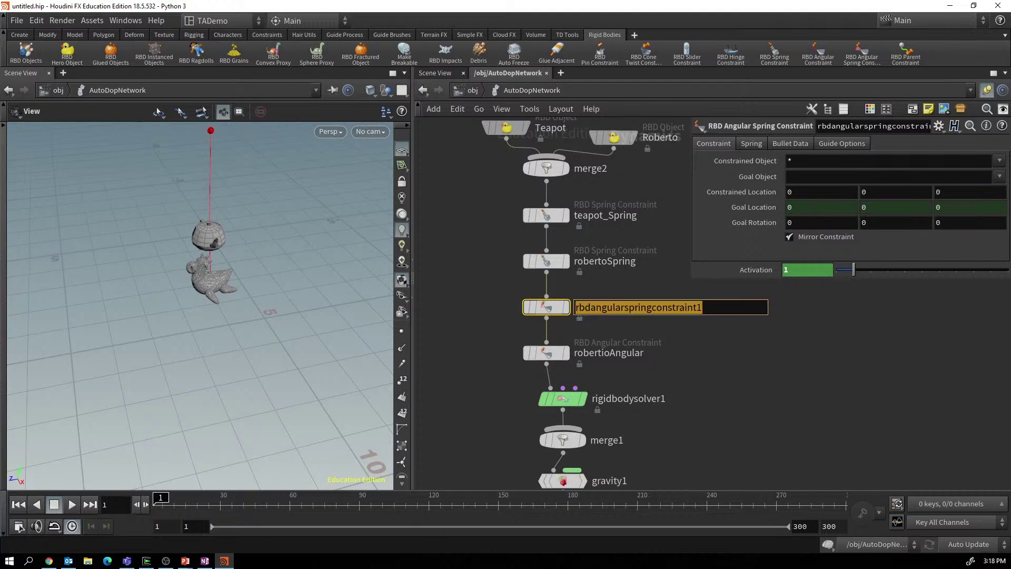
text(Teapot)
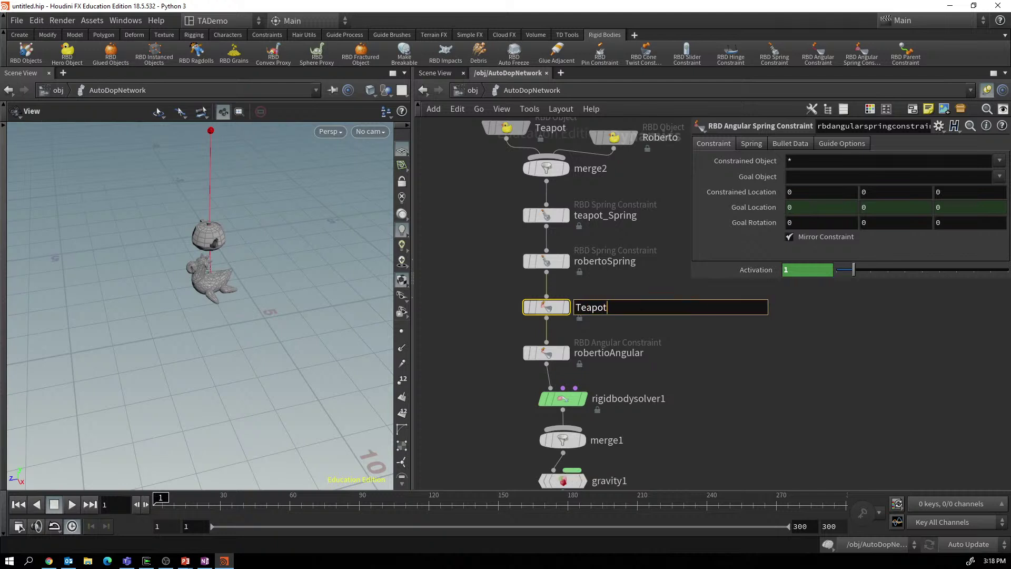
text(SpringAngular)
key(Return)
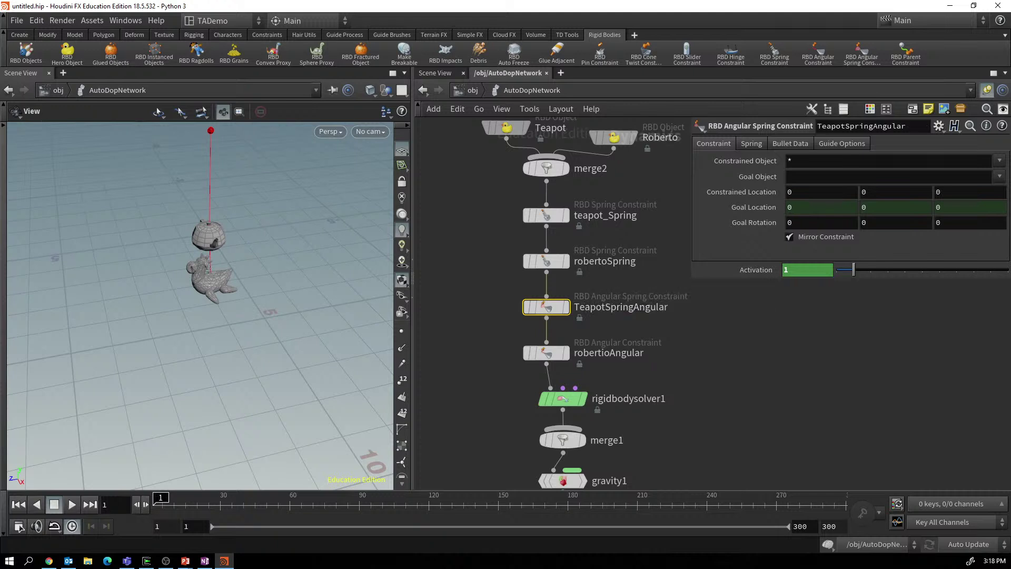
Set TeapotSpringAngular's constrained object to Teapot and its Y goal rotation to 90.
click(999, 160)
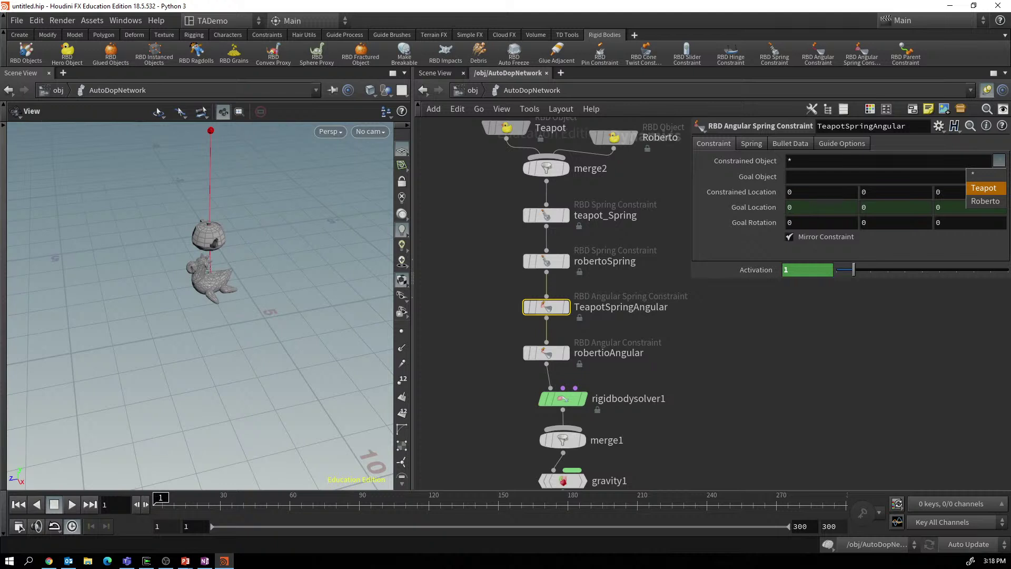
click(984, 188)
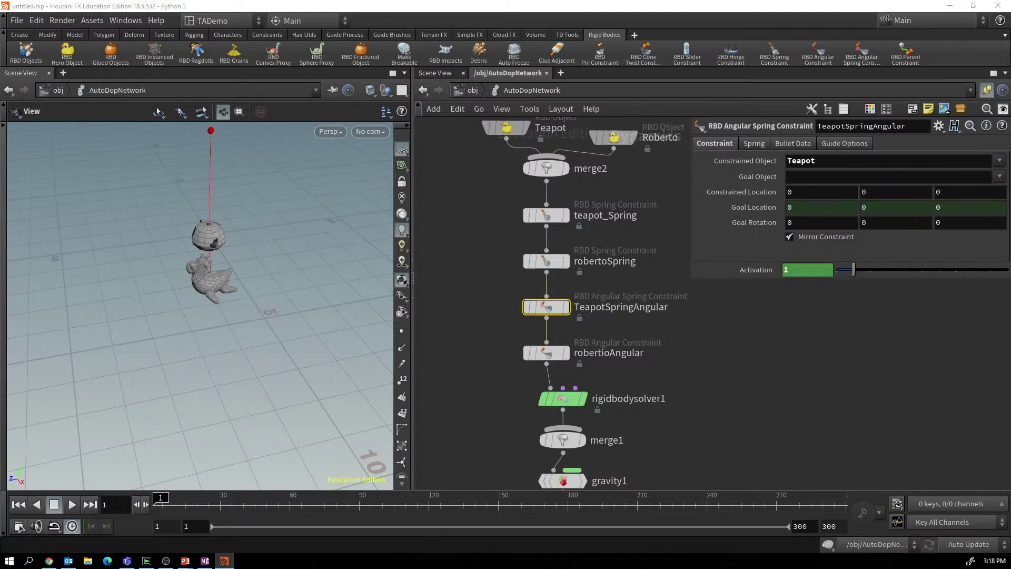
click(895, 223)
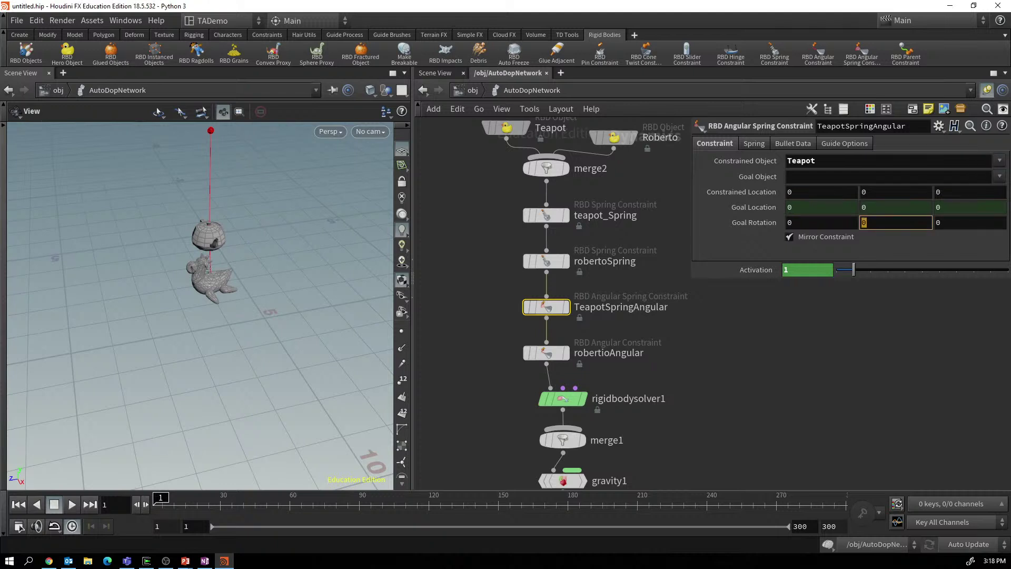
text(90)
key(Return)
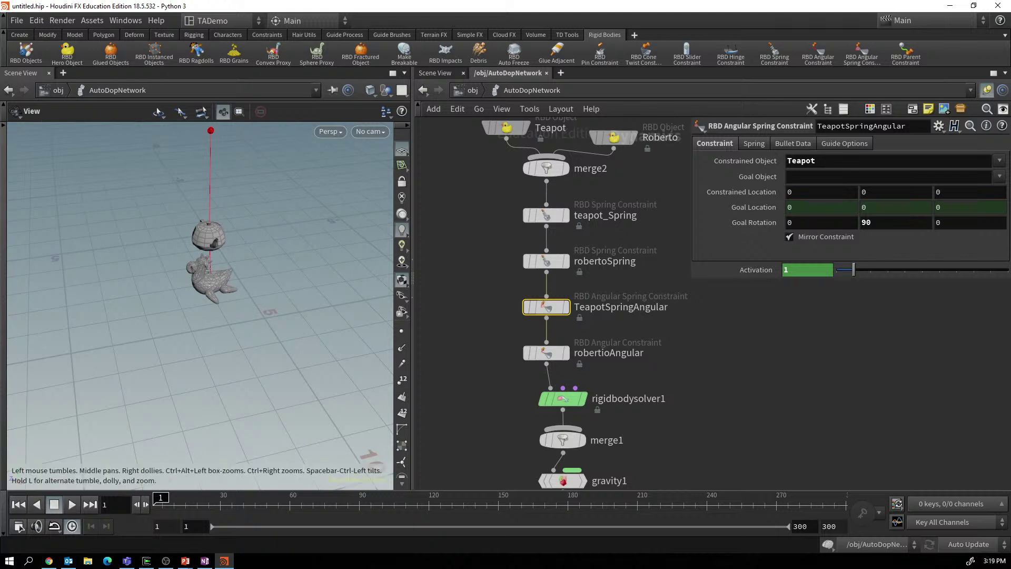
Set TeapotSpringAngular's Y goal rotation to 85.
key(Right)
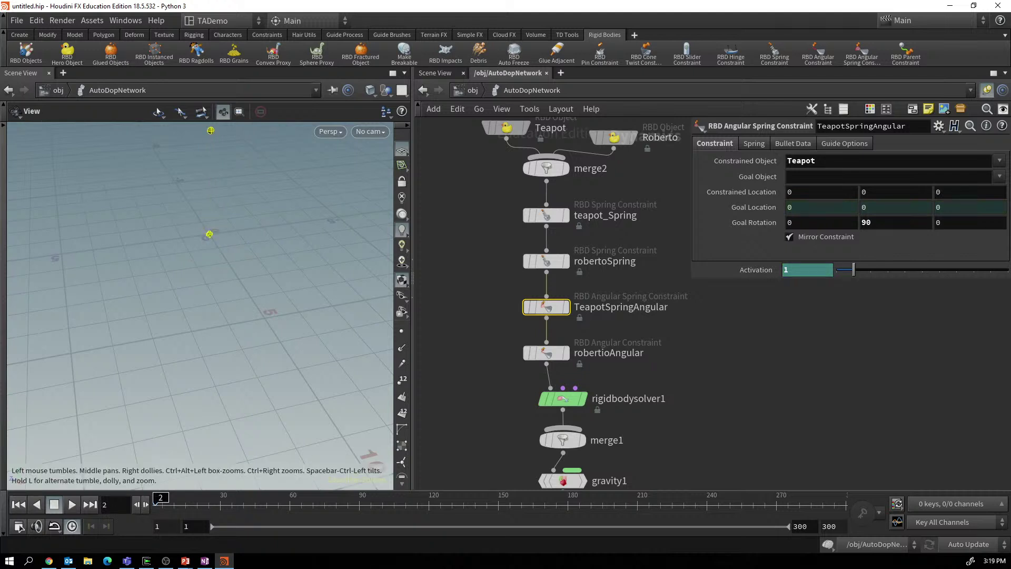
key(Left)
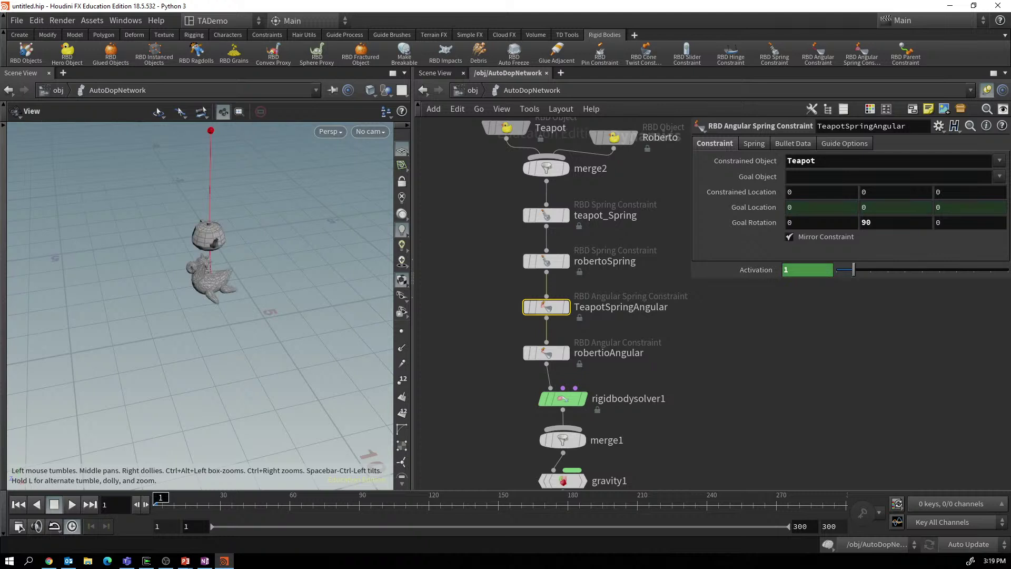
key(Return)
text(85)
key(Return)
Play the simulation from the first frame to check the teapot's spring rotation, and stop it.
key(Up)
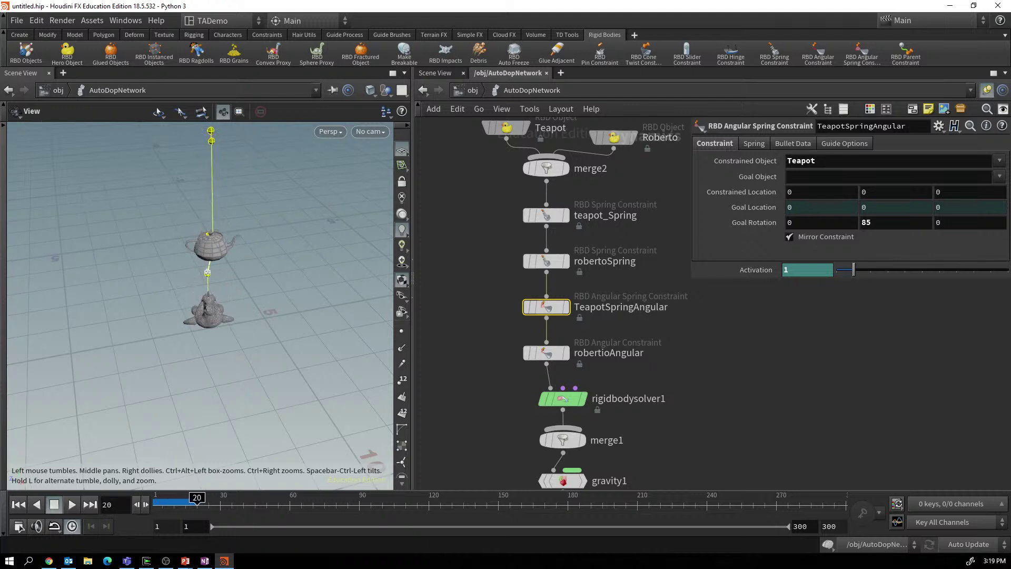
click(19, 504)
click(72, 504)
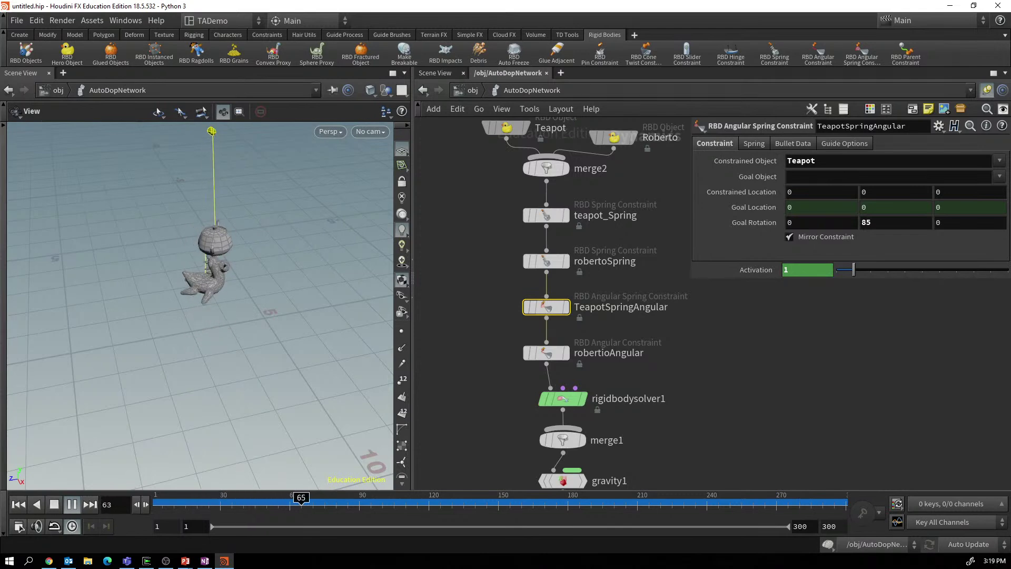
click(54, 504)
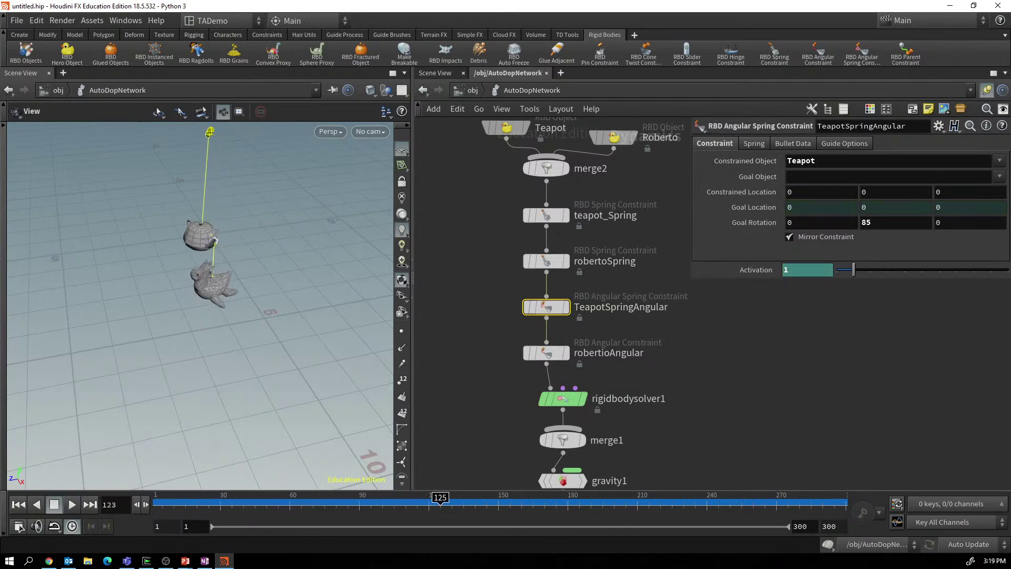
Move robertioAngular out of the chain and wire an RBD Angular Spring Constraint between TeapotSpringAngular and rigidbodysolver1 instead.
mouse_move(548, 353)
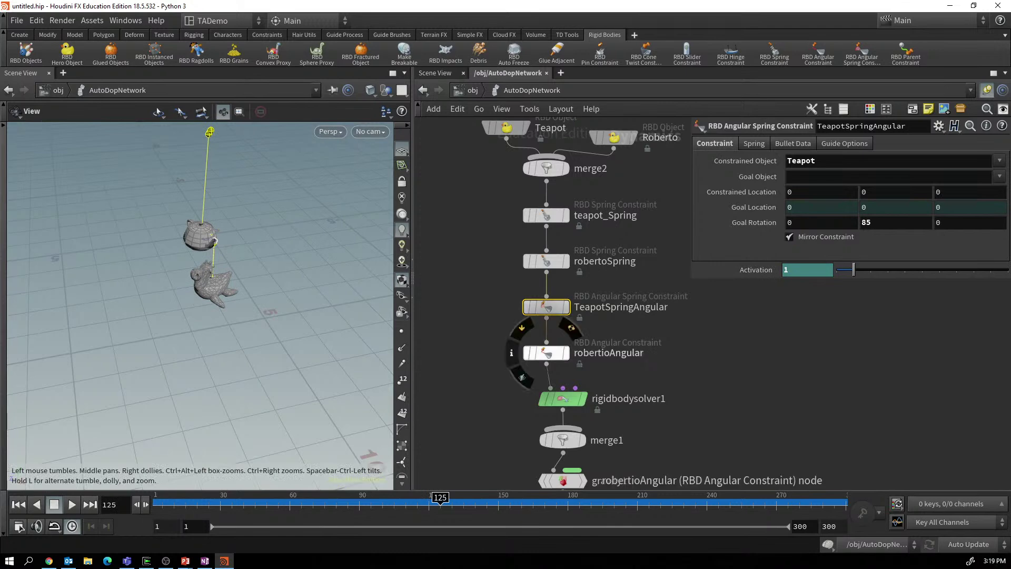
drag(548, 353, 450, 346)
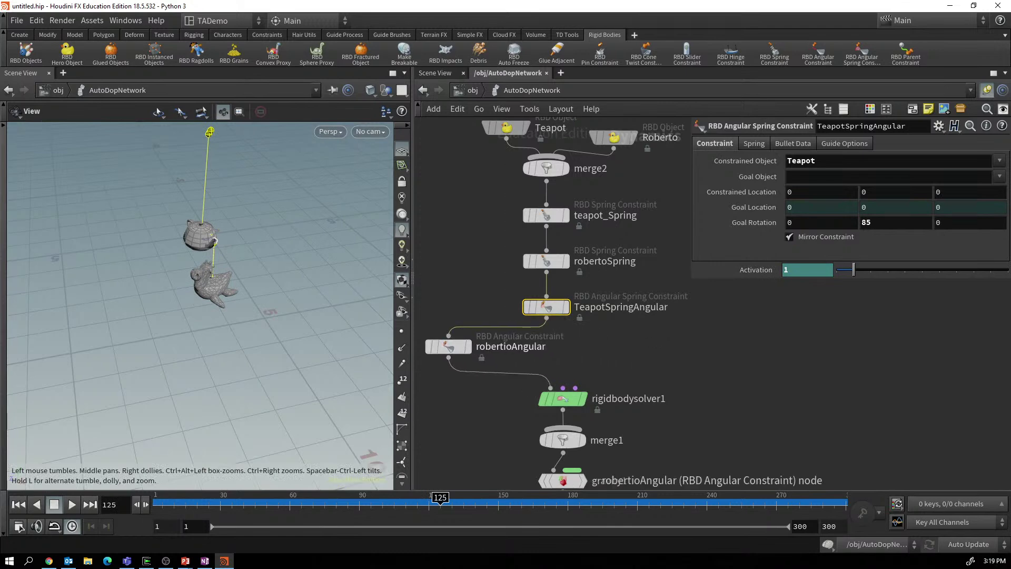
drag(546, 318, 622, 337)
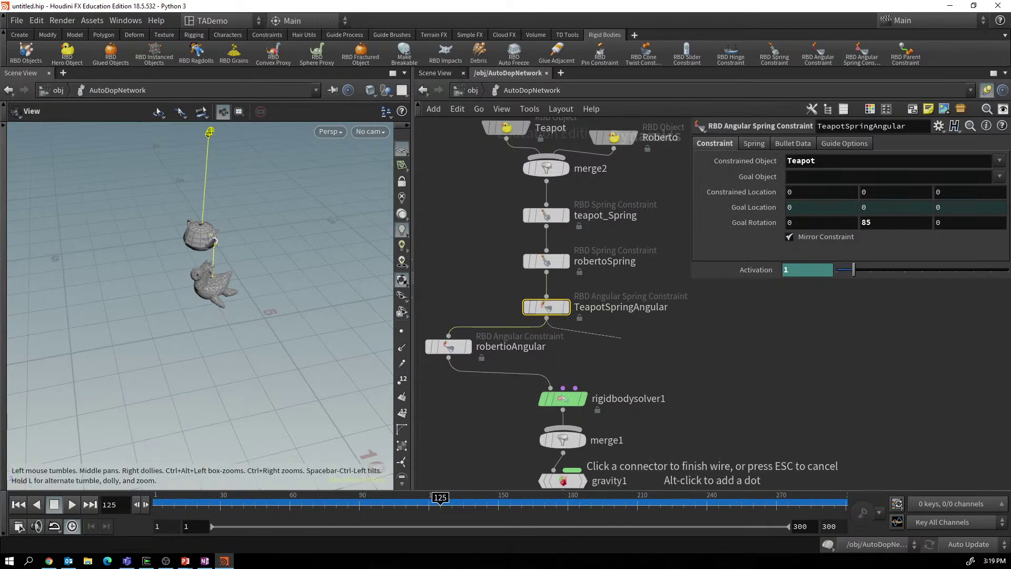
key(Tab)
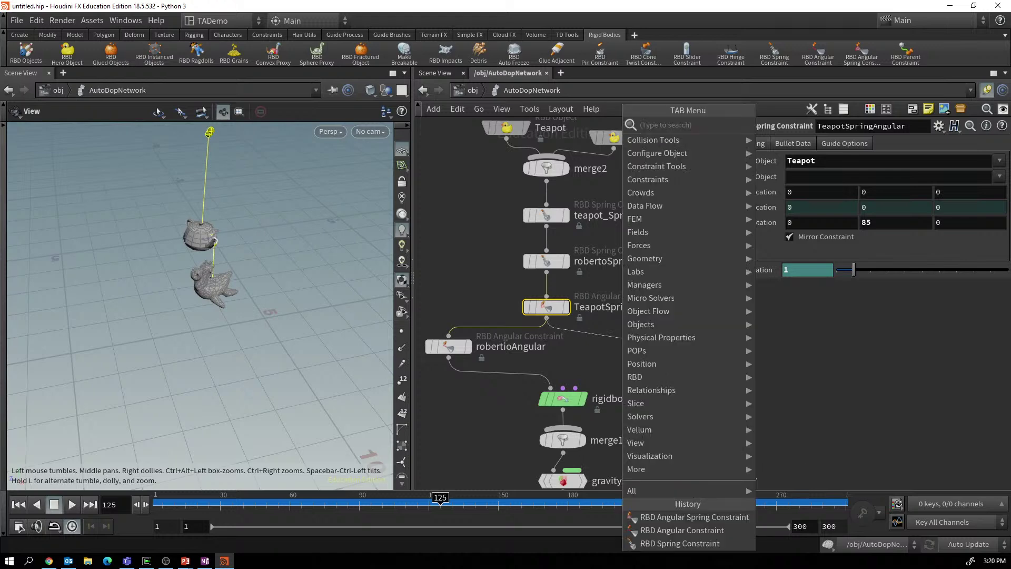
text(angular)
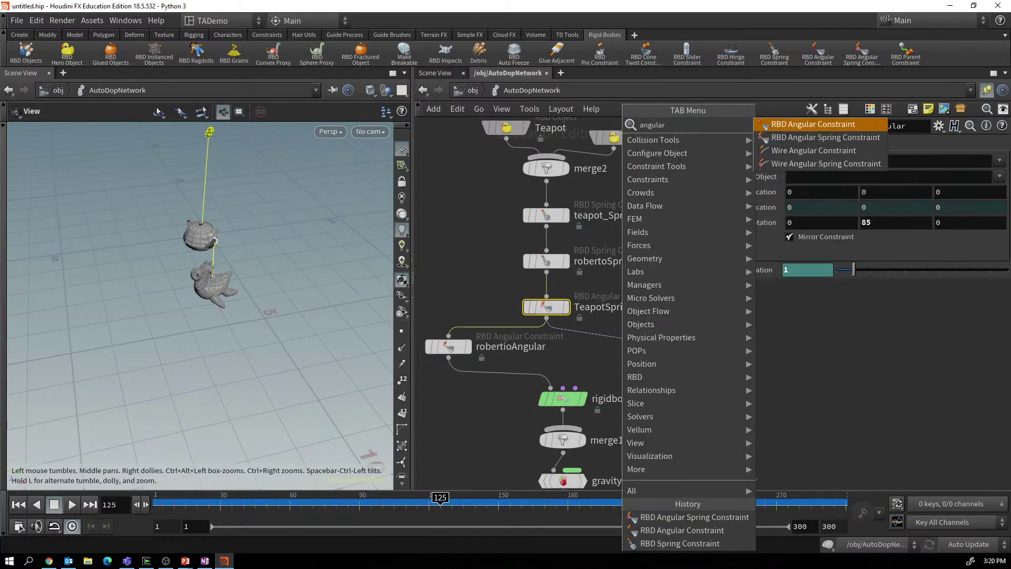
click(825, 137)
click(622, 364)
click(551, 387)
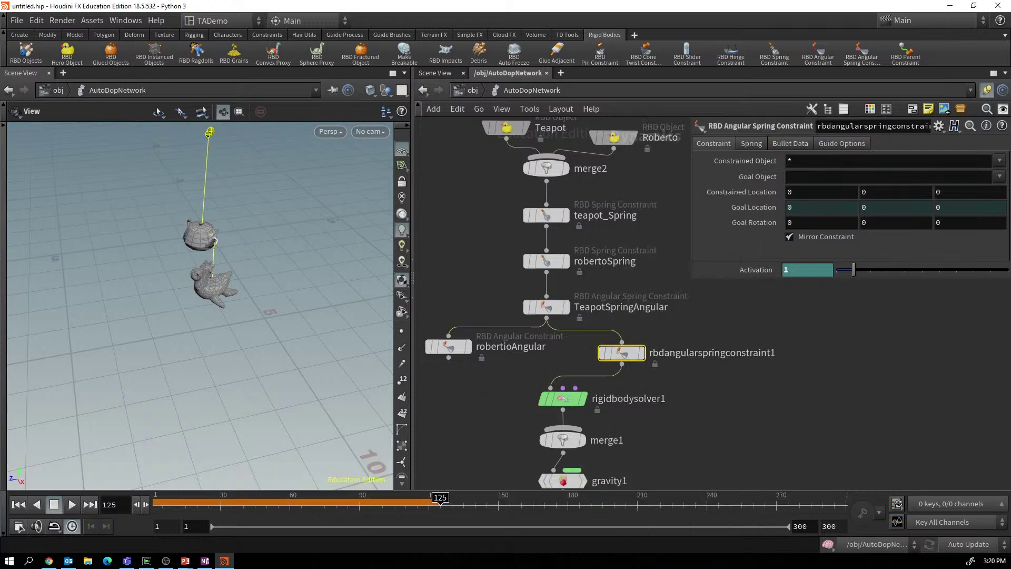
Set the added angular spring constraint's constrained object to Roberto, its goal object to Teapot and its Y goal rotation to -45.
click(999, 161)
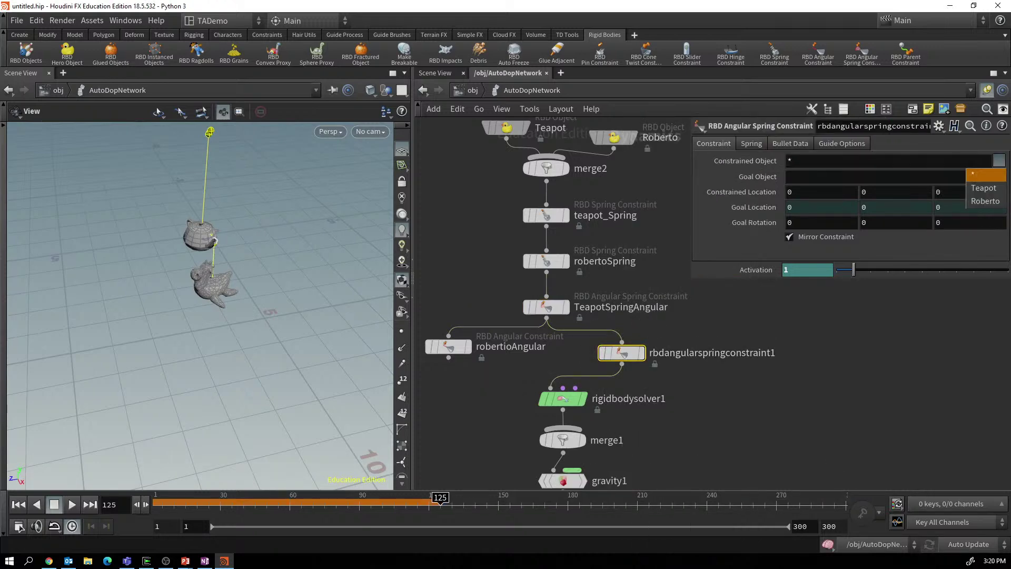
click(990, 177)
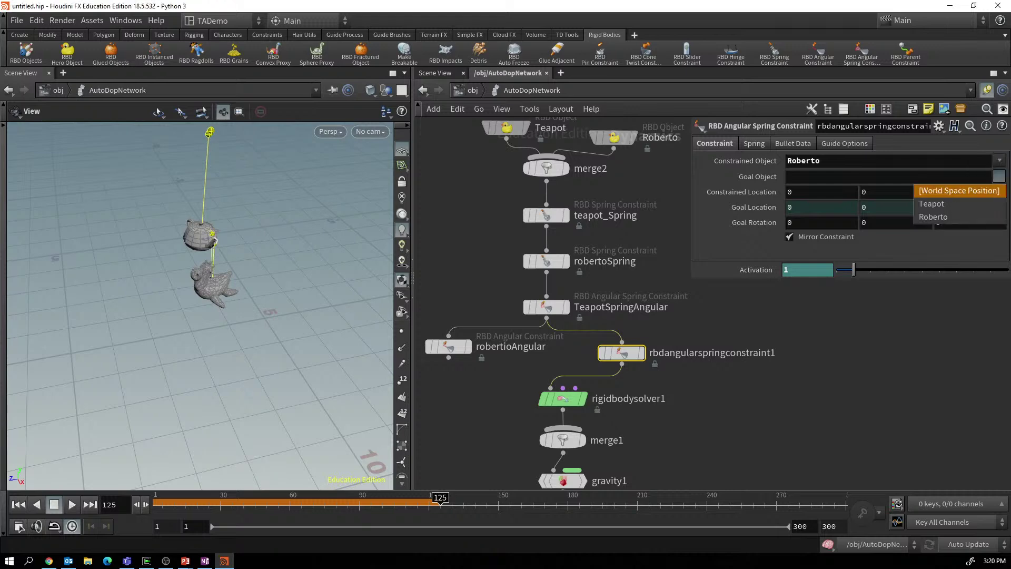
click(954, 206)
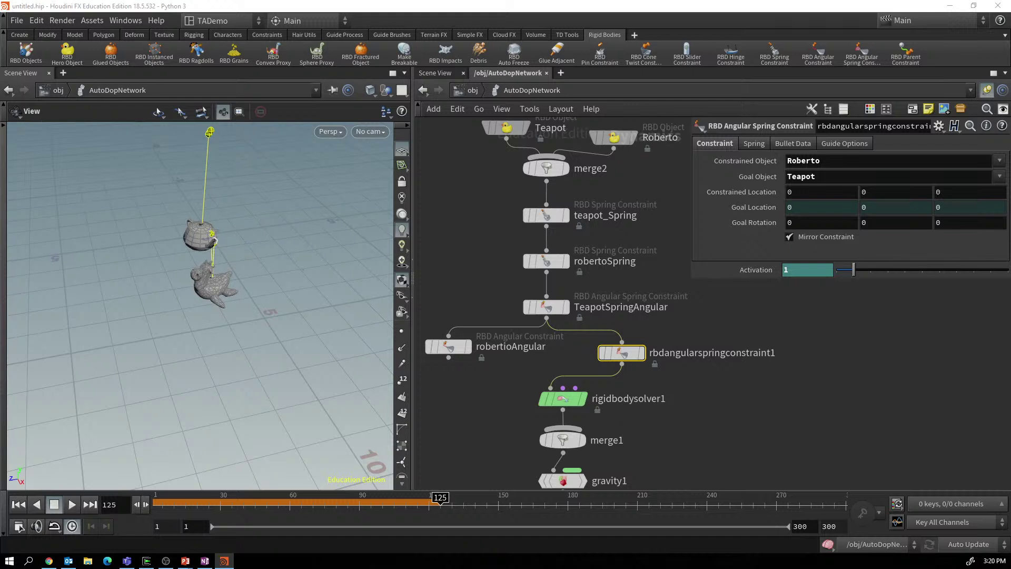
click(896, 222)
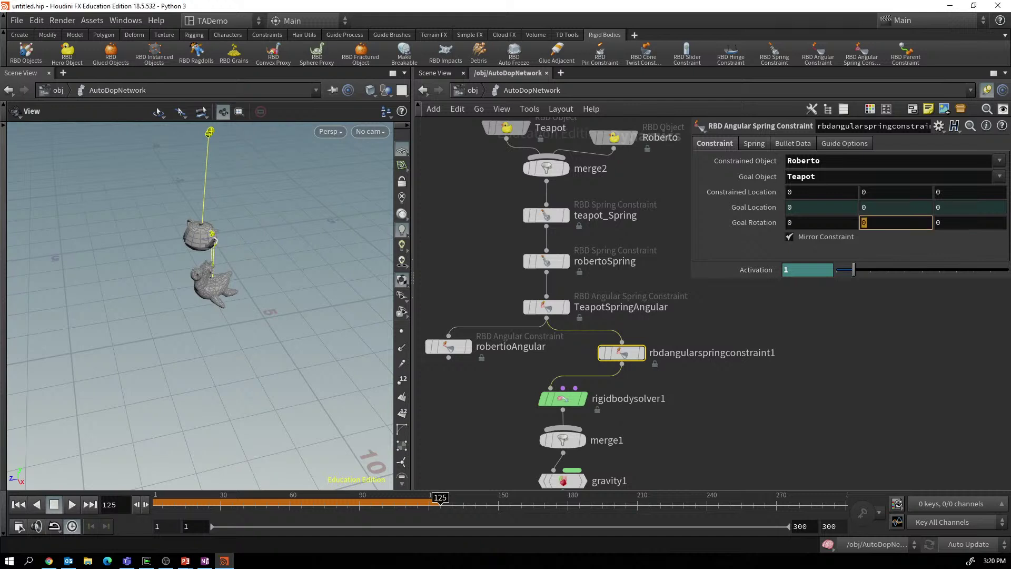
text(-45)
key(Return)
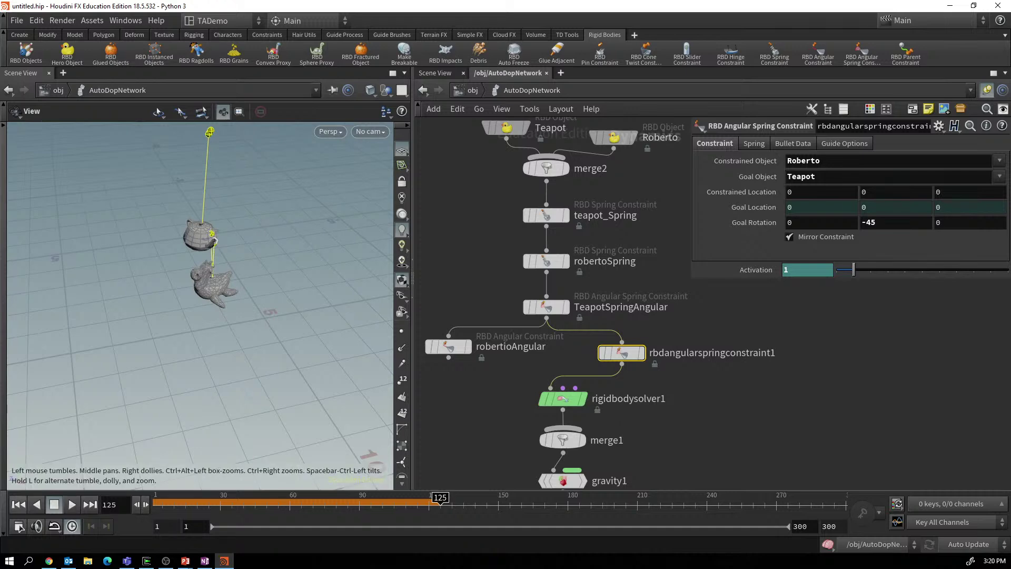
Play the simulation from the first frame to check how Roberto rotates relative to the teapot, and stop it.
click(19, 504)
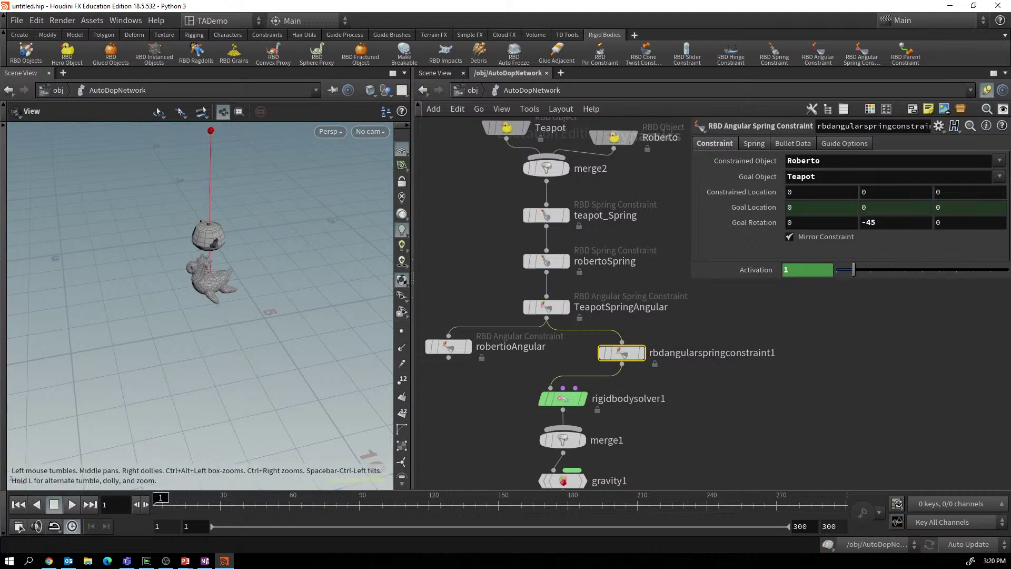
click(72, 504)
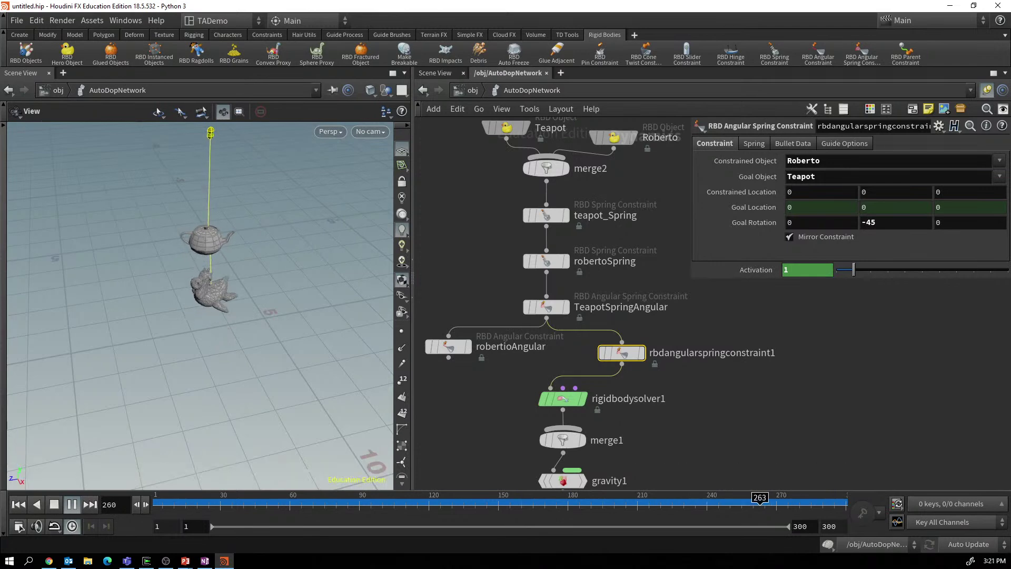
click(72, 505)
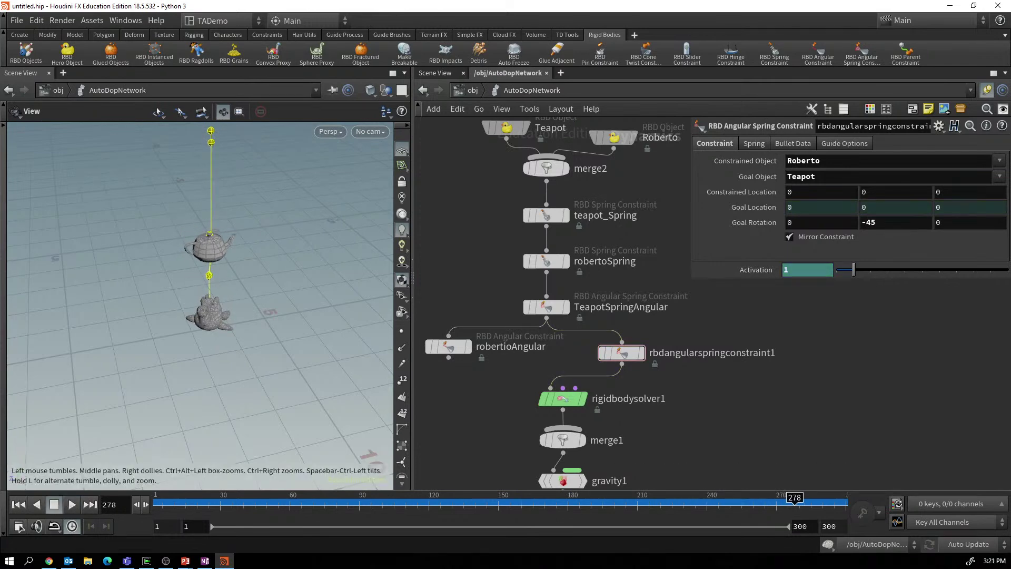
Go up to the object level and delete the Teapot geometry object.
key(u)
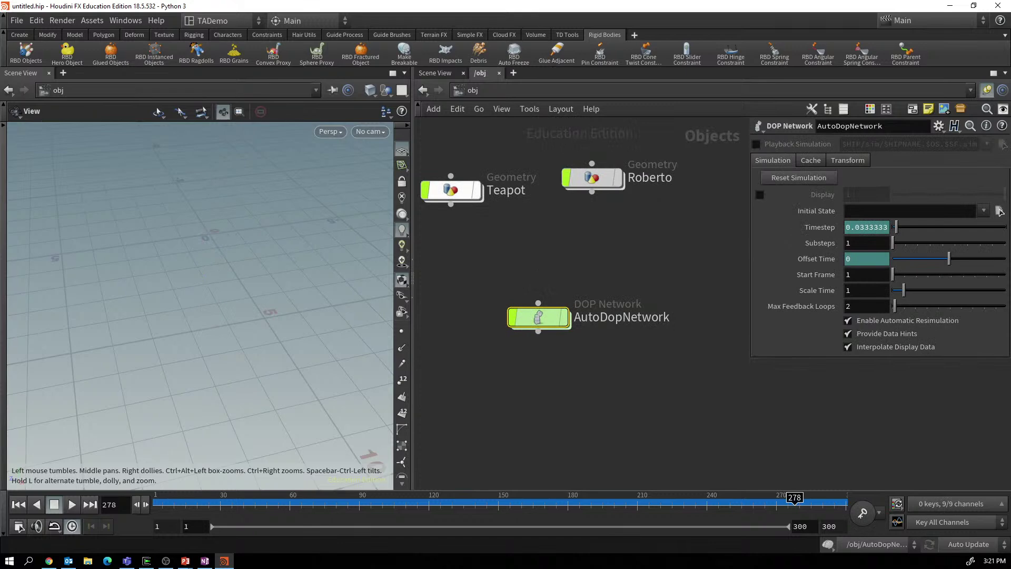
key(alt+Tab)
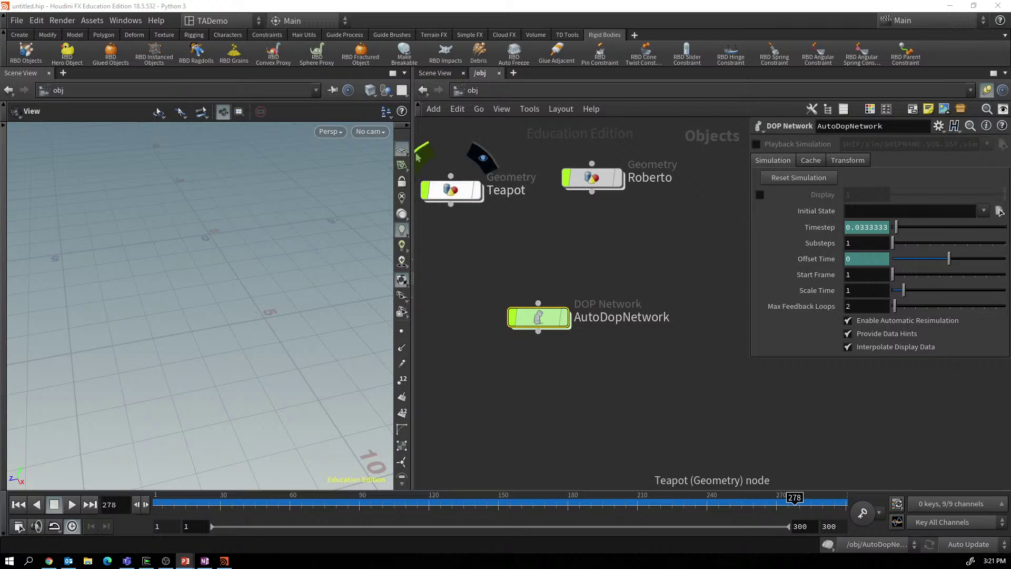
click(451, 190)
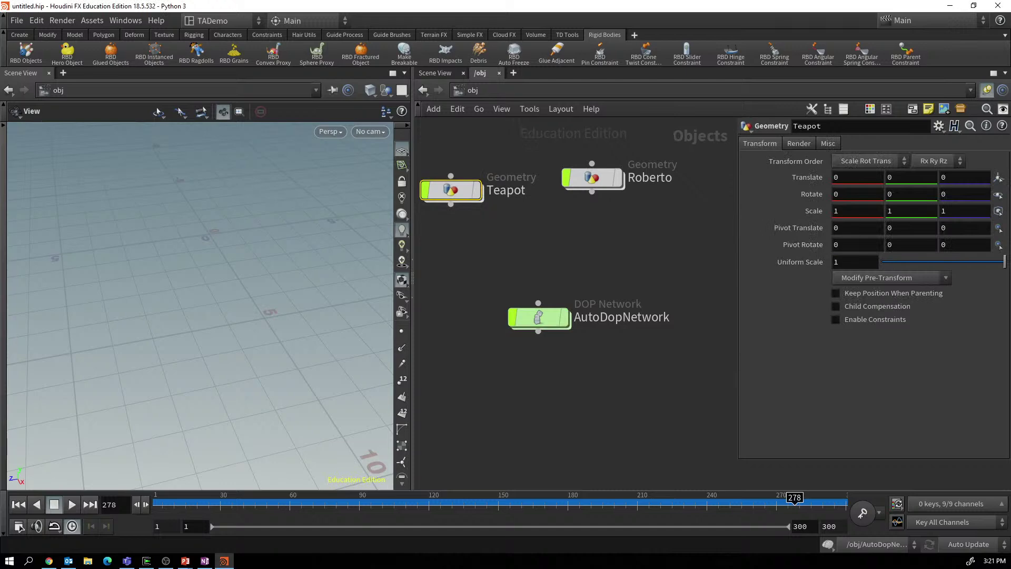
key(Delete)
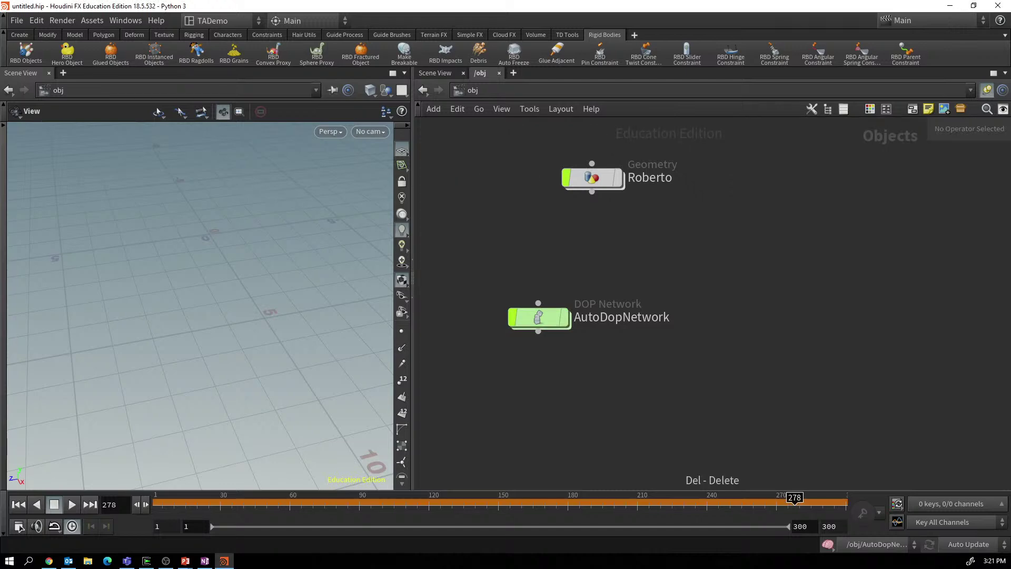
Inside AutoDopNetwork, delete the Teapot RBD object and all five spring and angular constraint nodes.
double_click(538, 317)
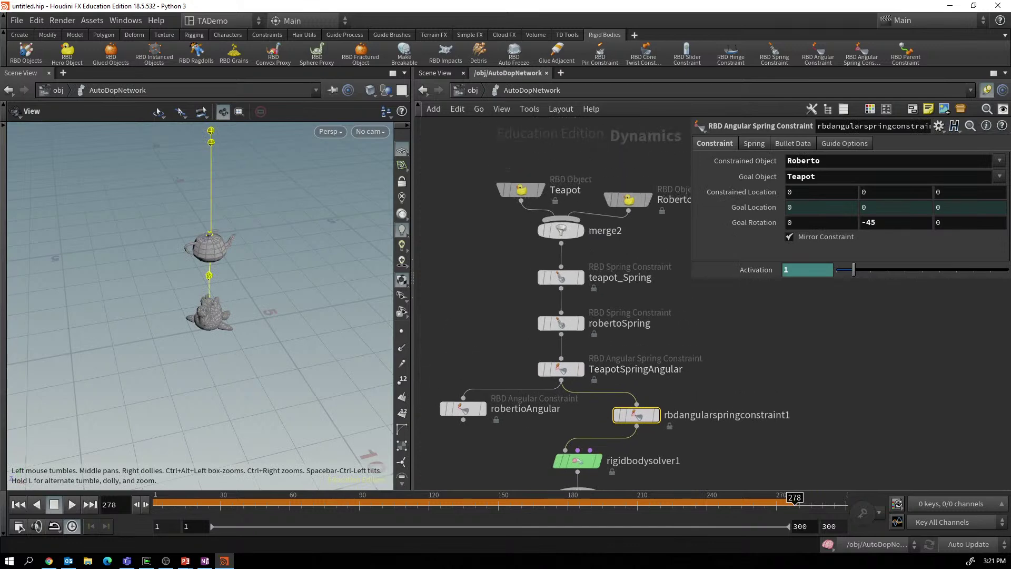
click(521, 190)
key(Delete)
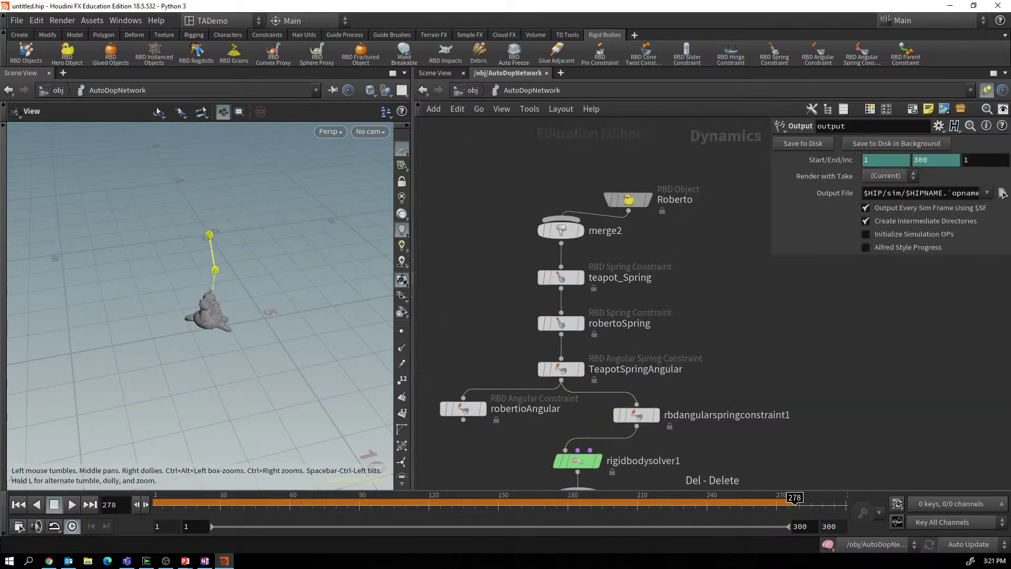
drag(486, 261, 661, 422)
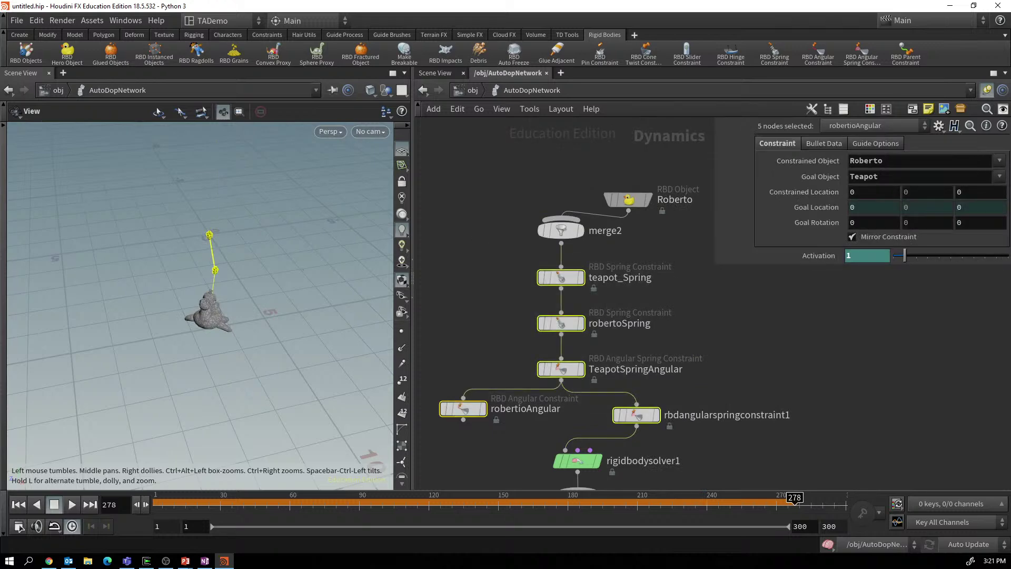
key(Delete)
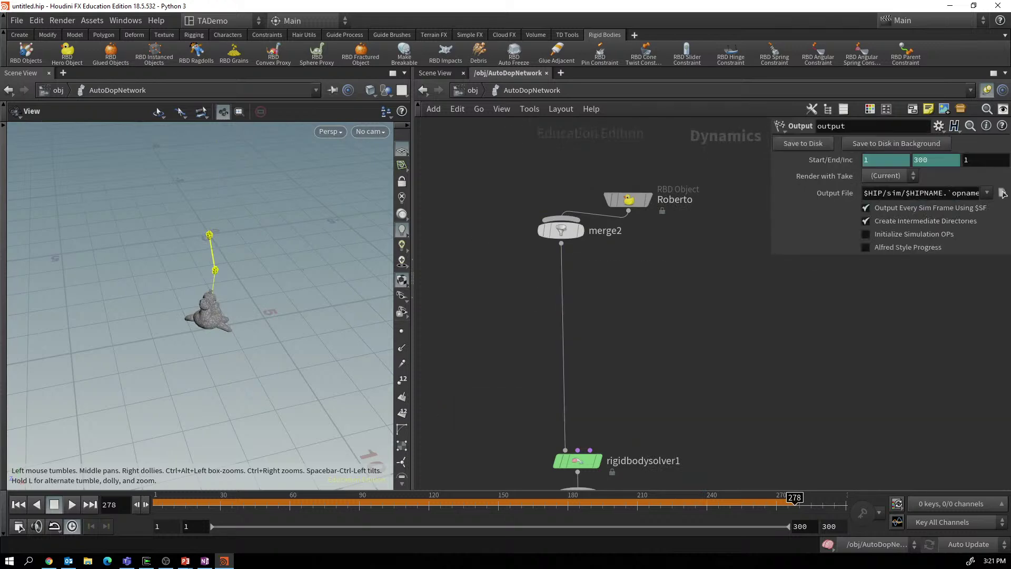
Play the simulation with only Roberto from the first frame, stop it and return to frame 1.
key(ctrl+Left)
key(Up)
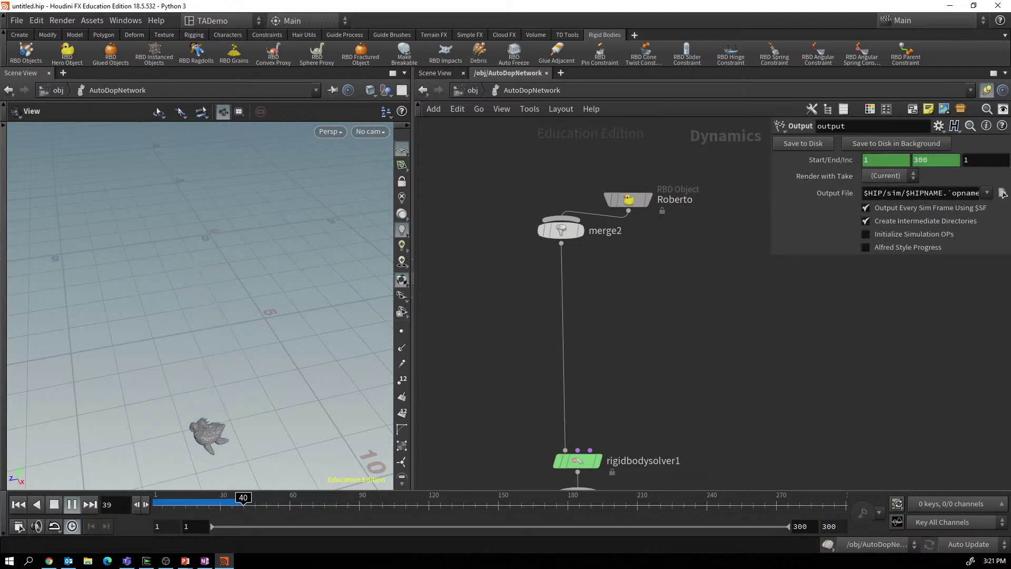
key(Up)
key(ctrl+Left)
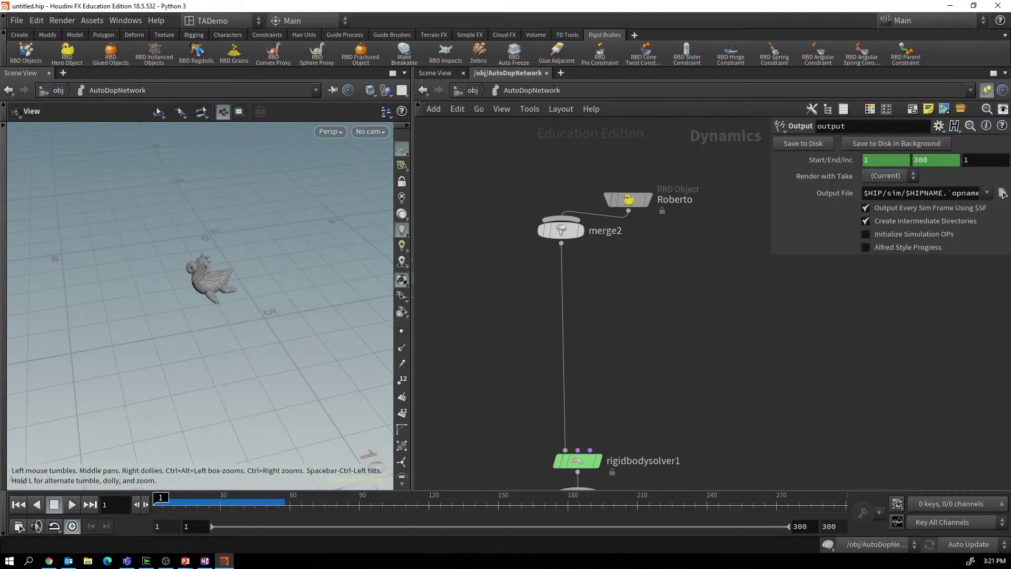
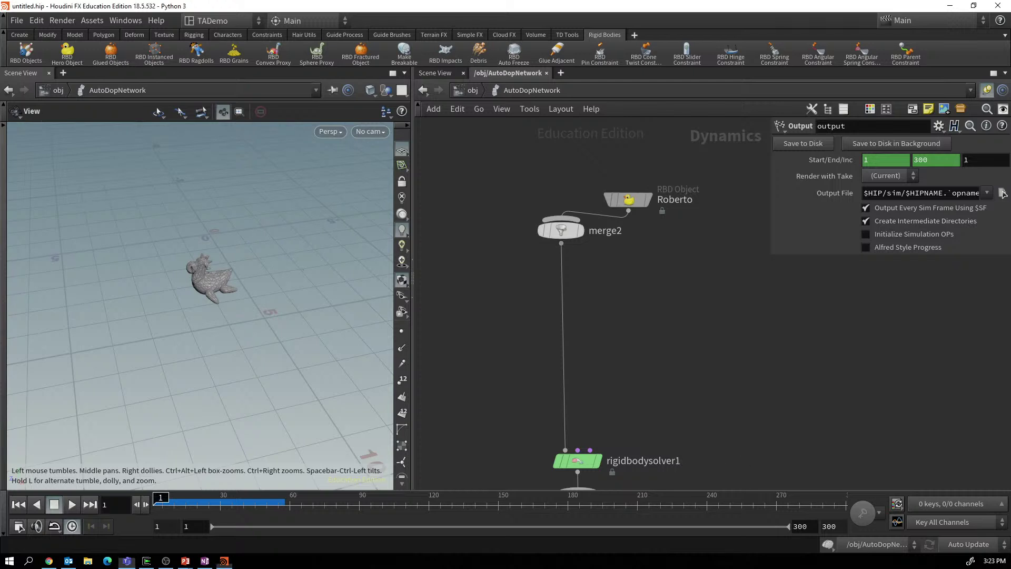
Insert an RBD Cone Twist Constraint between merge2 and rigidbodysolver1.
click(562, 243)
key(Tab)
text(con)
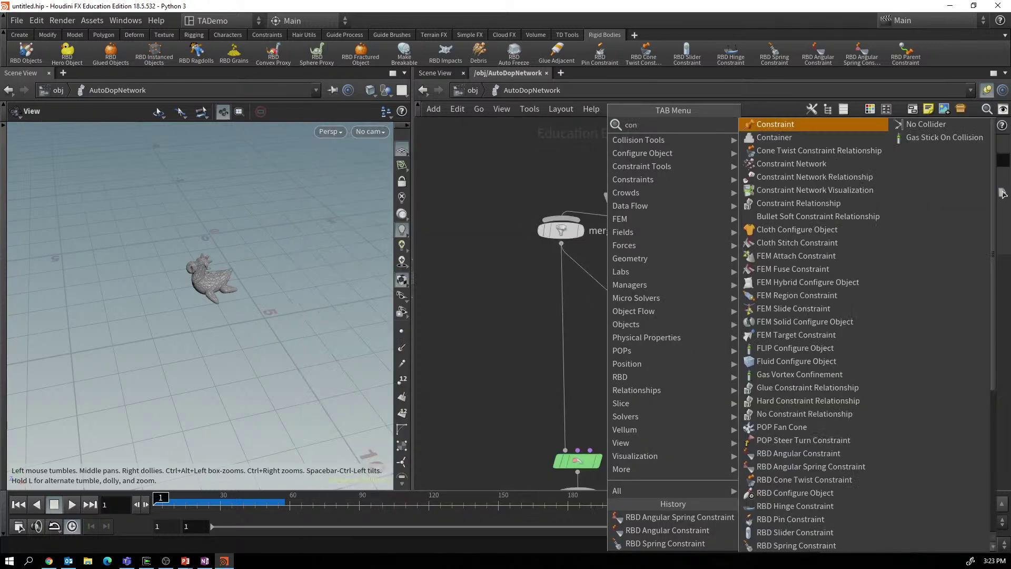
text(etw)
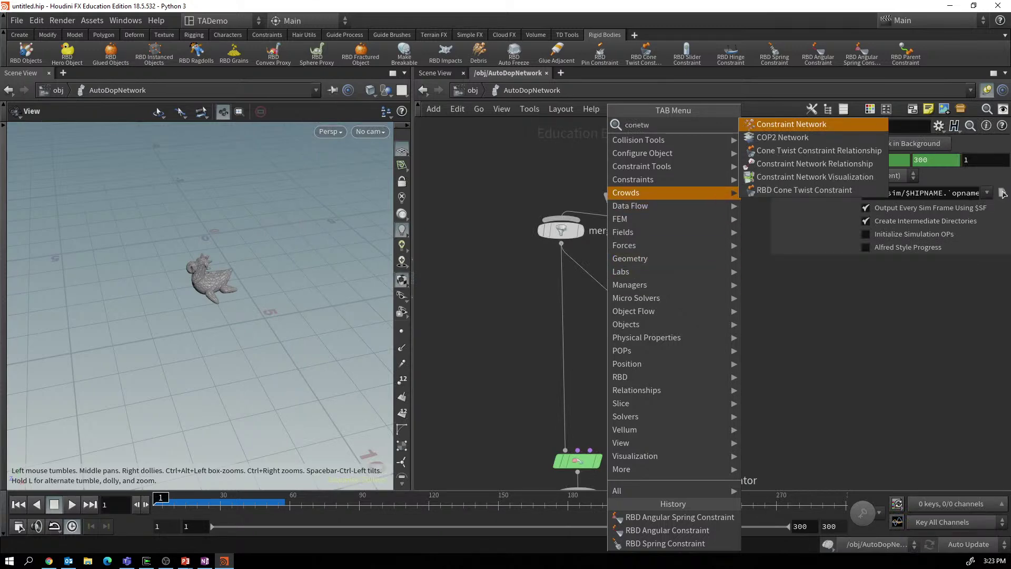
click(804, 190)
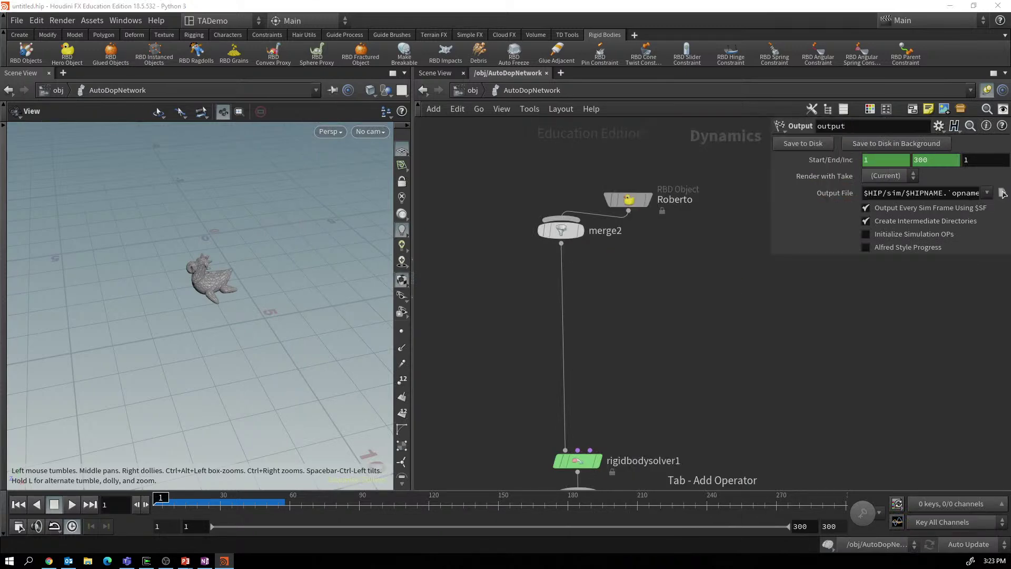
click(578, 291)
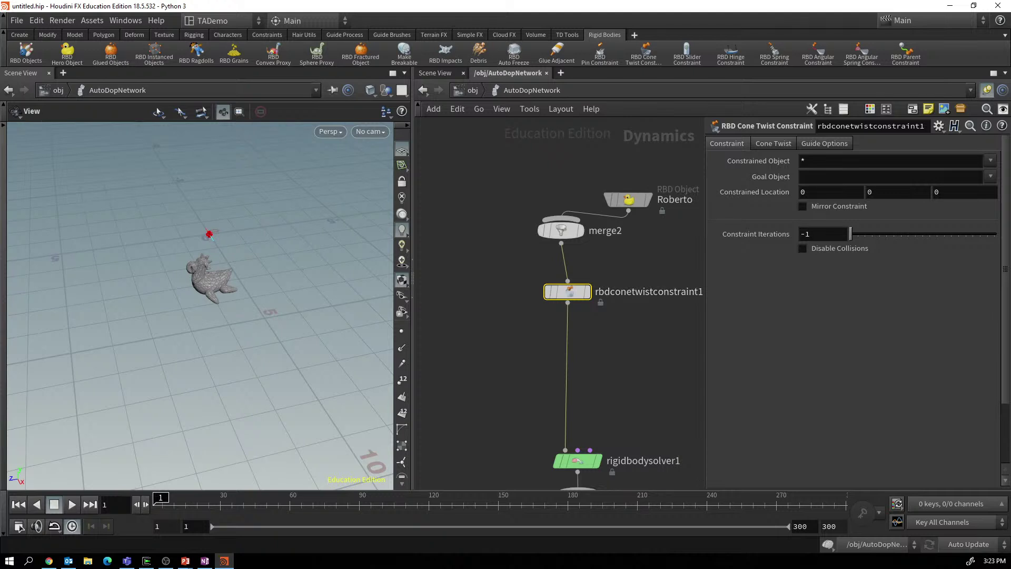
middle_drag(611, 342, 567, 323)
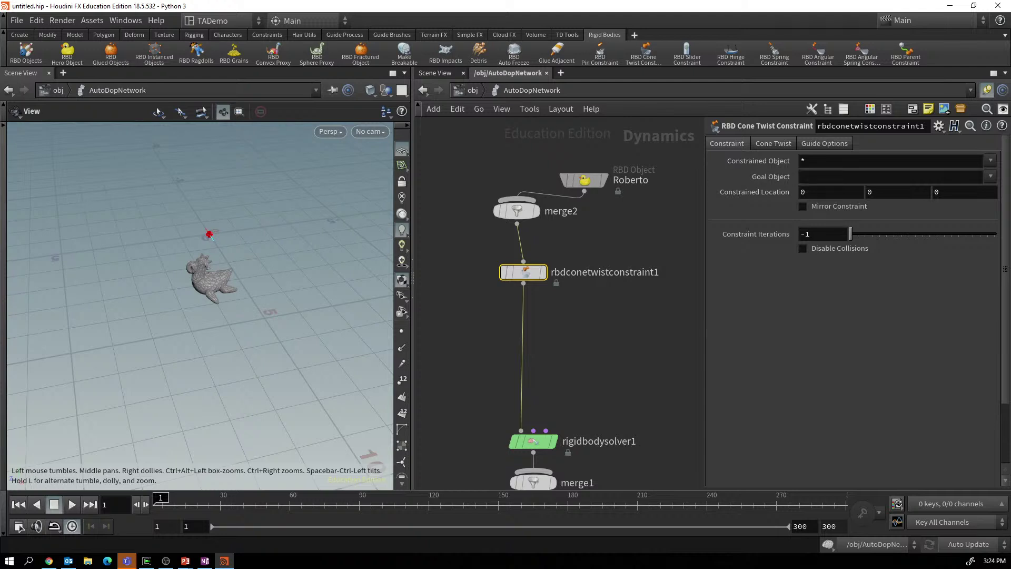
Set the cone twist constraint's Constrained Location to -1.5, 1, 0 and its Constrained Object to Roberto.
middle_click(829, 192)
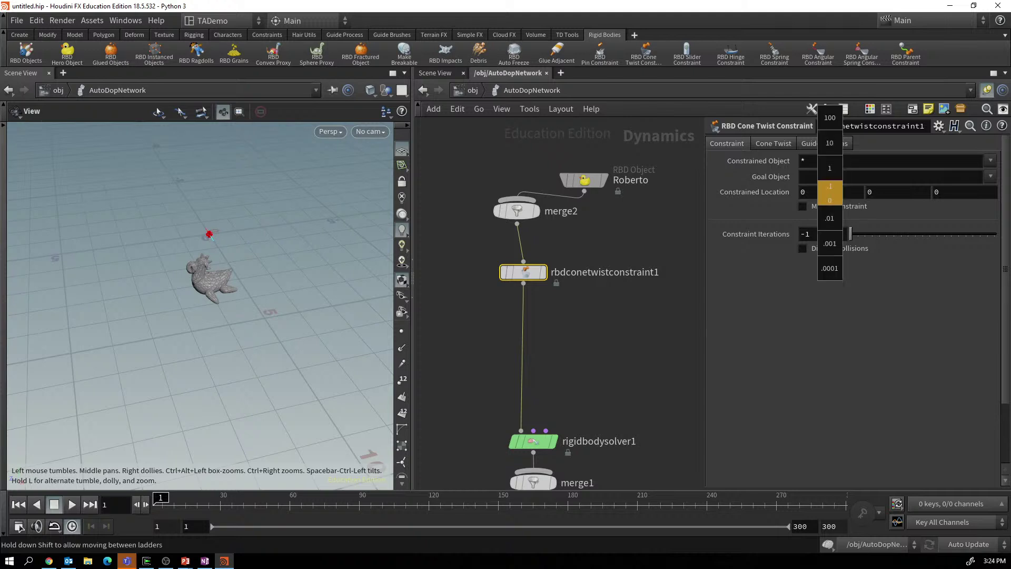
middle_drag(830, 187, 782, 218)
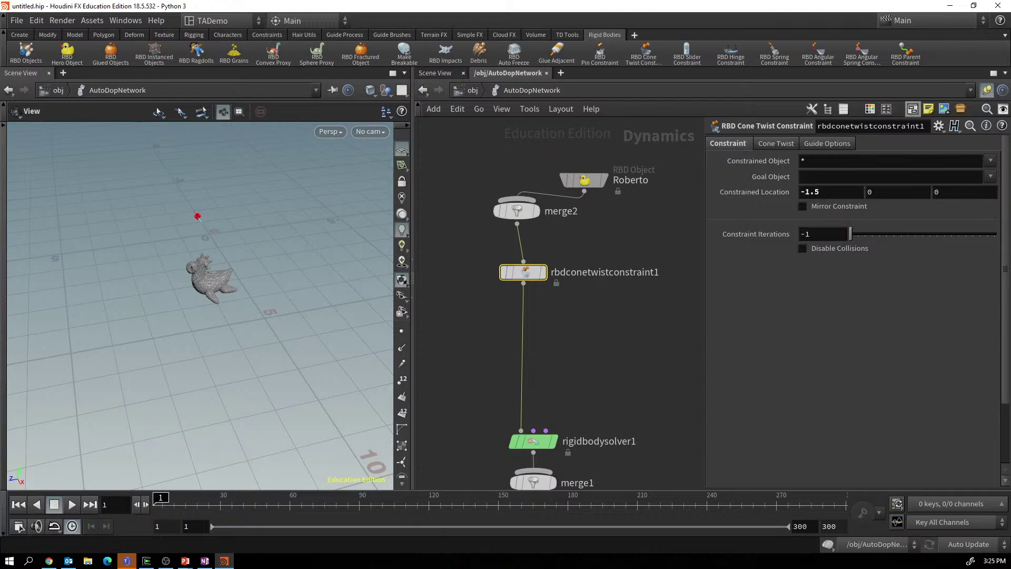
mouse_move(873, 194)
middle_down()
mouse_move(901, 194)
mouse_move(882, 194)
middle_up()
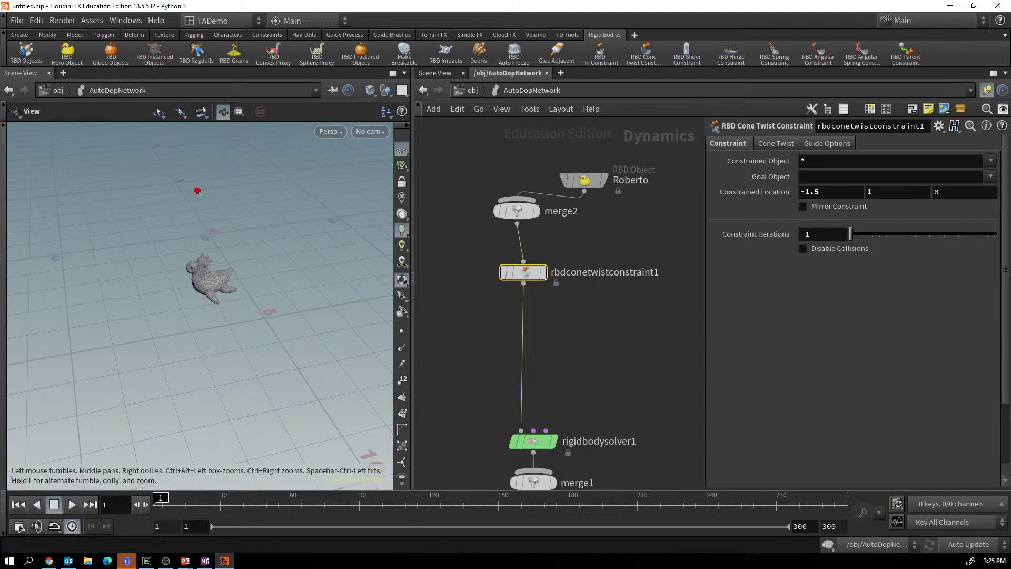
click(991, 161)
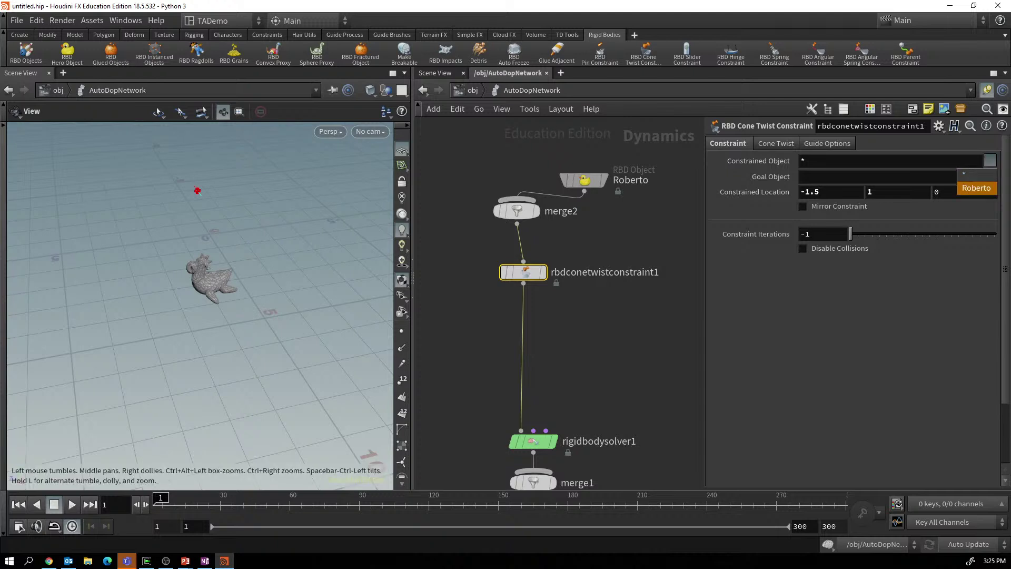
click(973, 172)
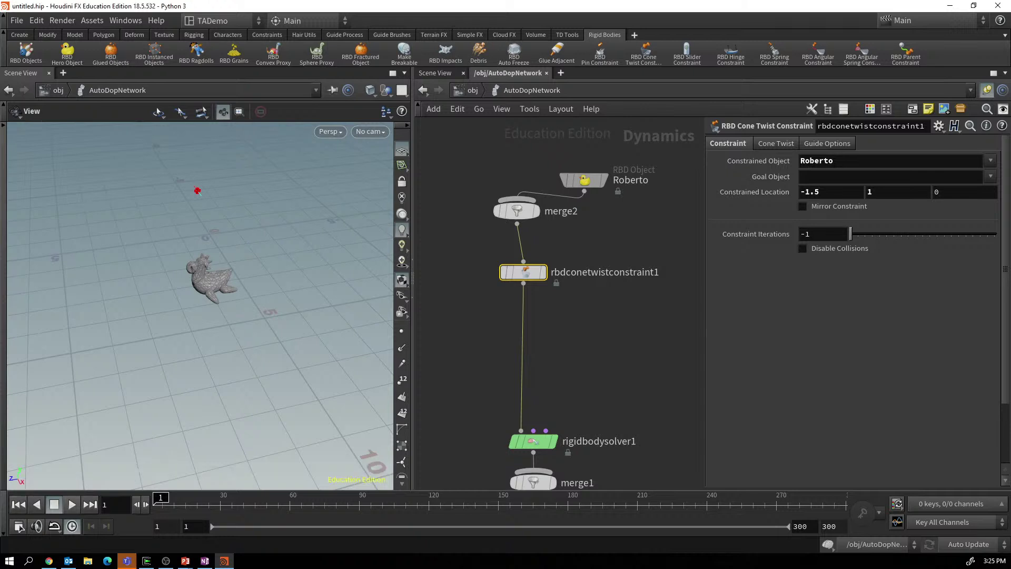
Play the simulation to watch Roberto hang from the cone twist constraint, and return to frame 1.
key(Up)
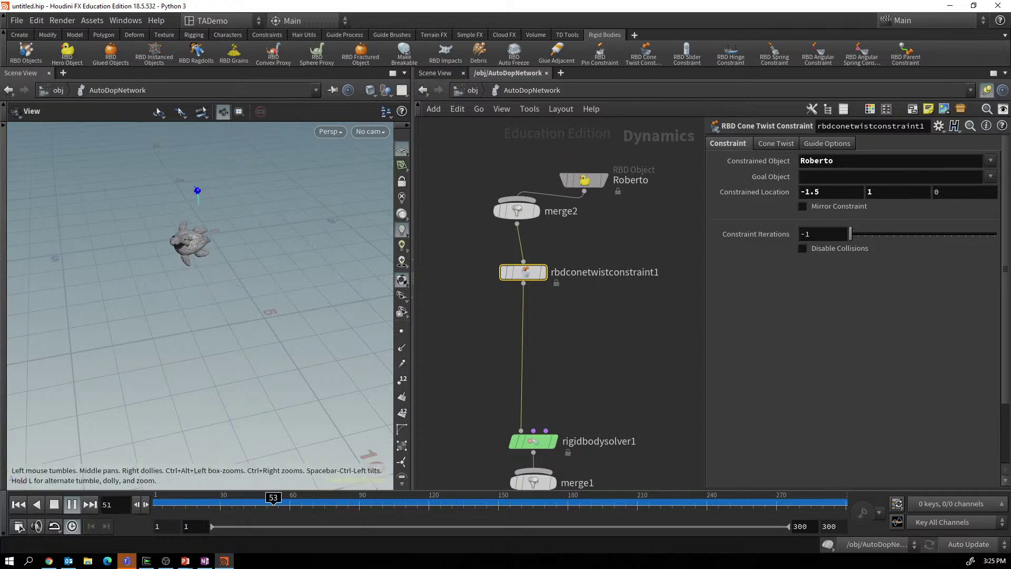
scroll(197, 191, up, 5)
scroll(219, 240, up, 3)
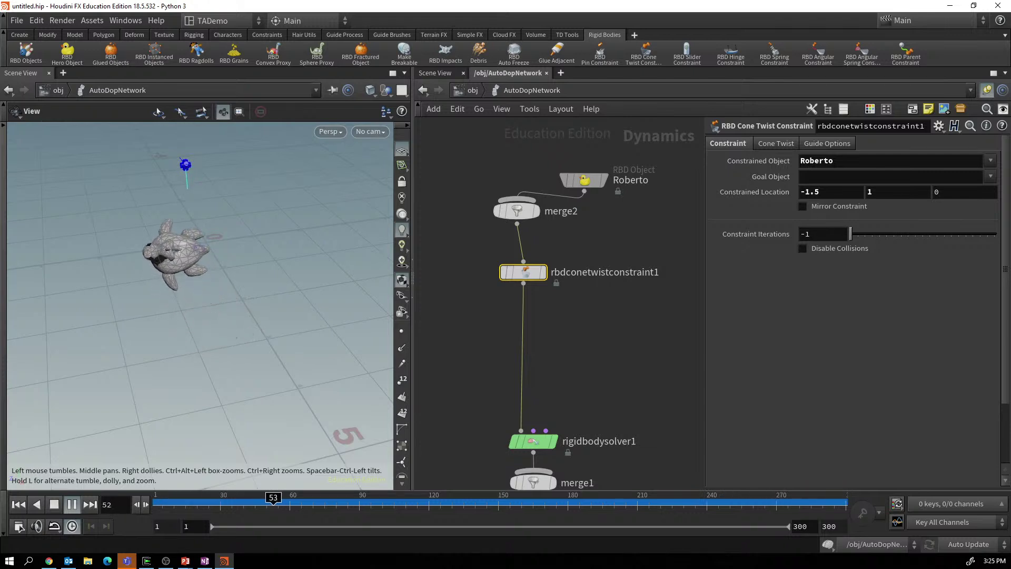
key(ctrl+Up)
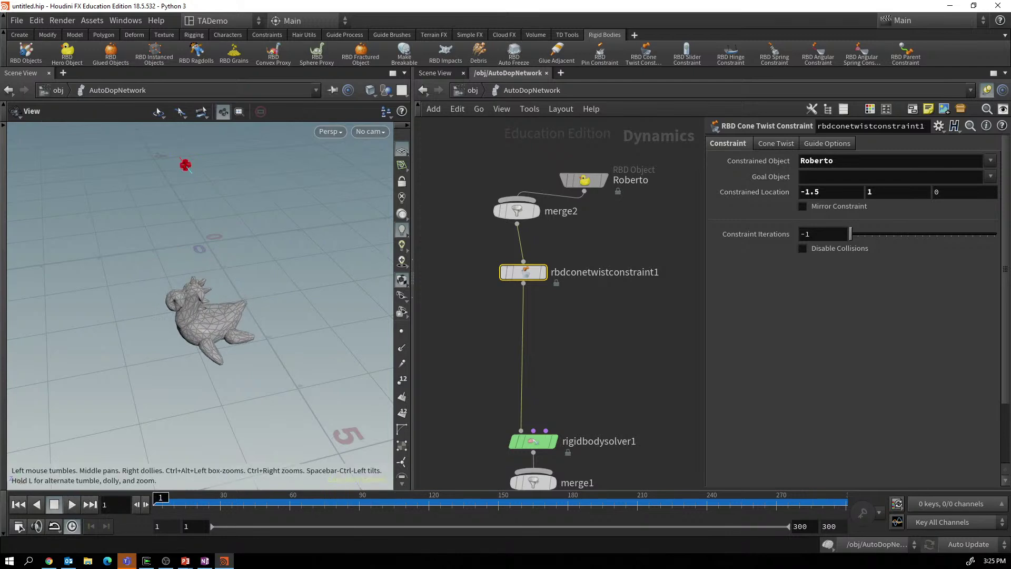
Set the constraint's Goal Twist Axis to 0, 1, 0 and its Goal Up Axis to 0, 0, 1.
click(776, 144)
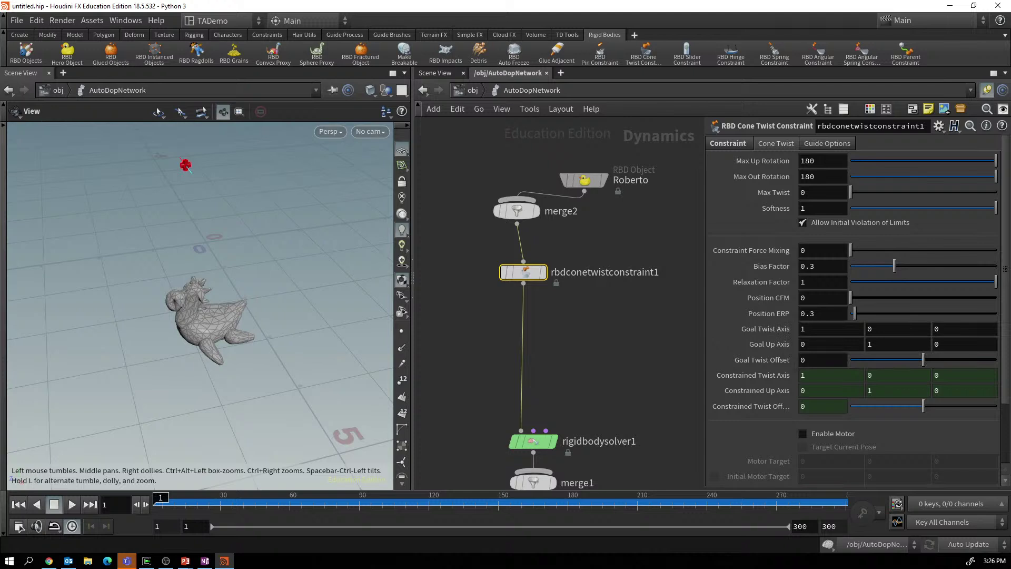
click(804, 329)
text(0)
key(Tab)
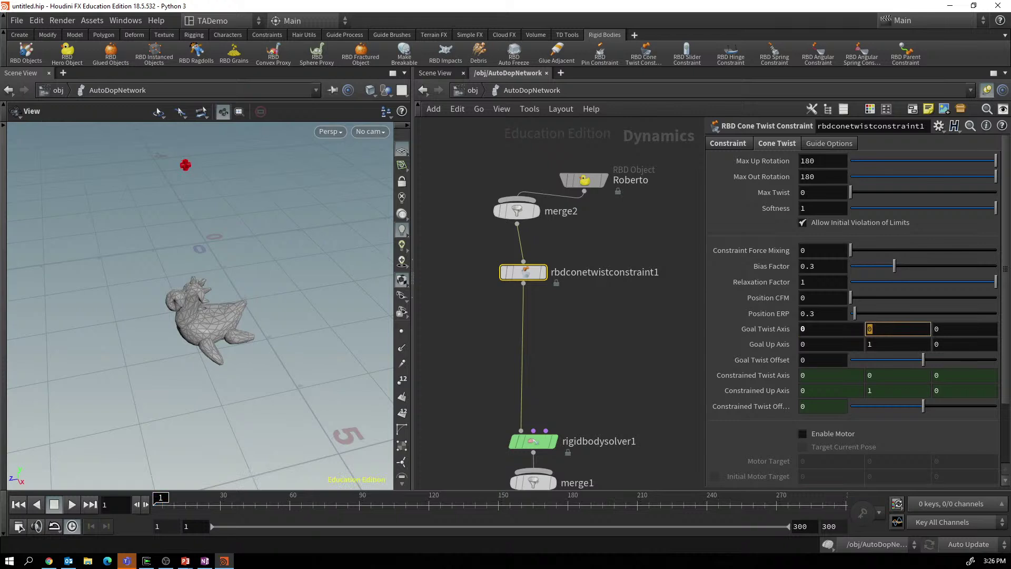
key(Return)
click(899, 344)
text(0)
key(Tab)
text(1)
key(Return)
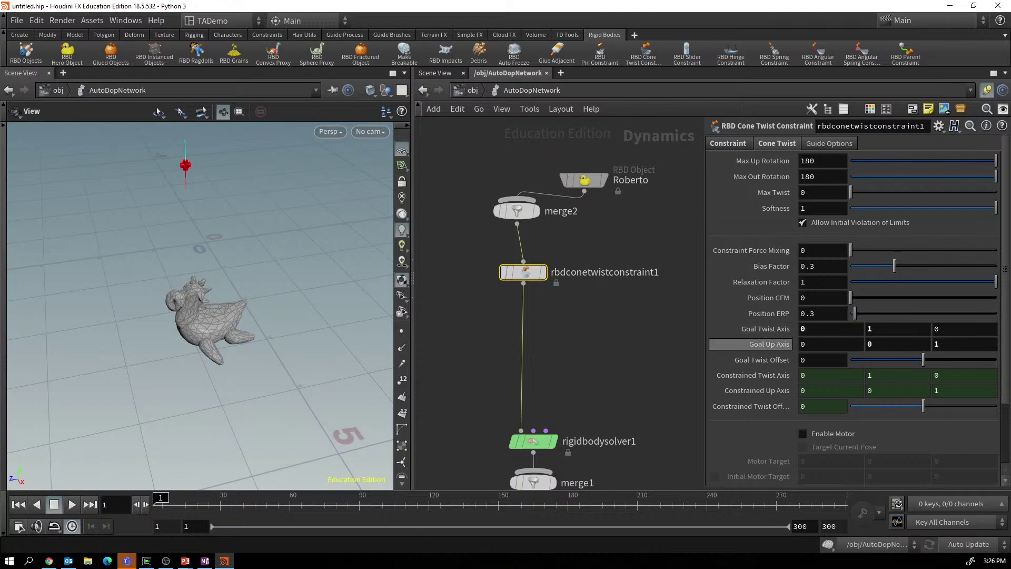
mouse_move(769, 344)
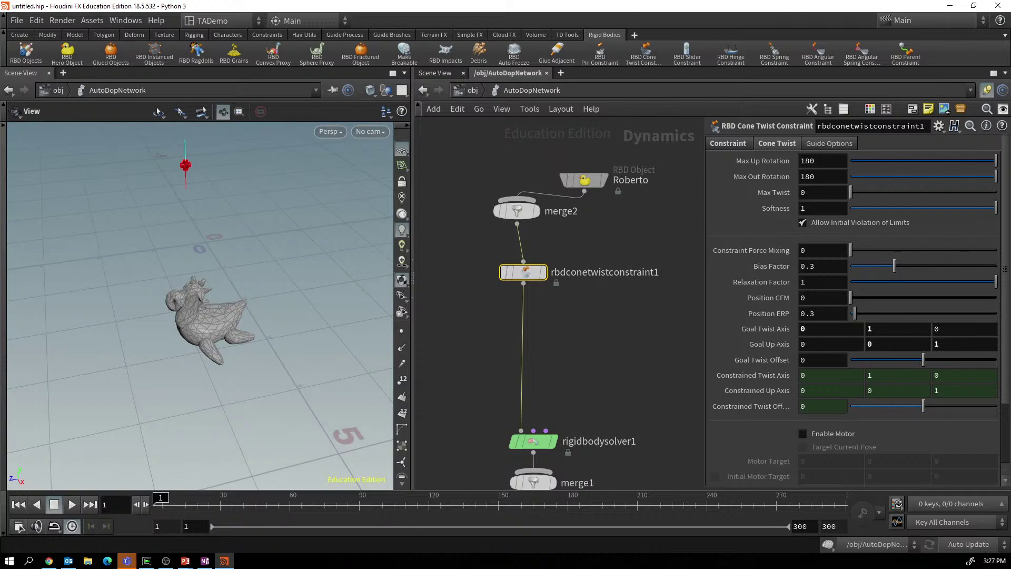
Limit the cone twist constraint to a Max Up Rotation of 165.7 and a Max Out Rotation of 141.5.
drag(996, 161, 965, 161)
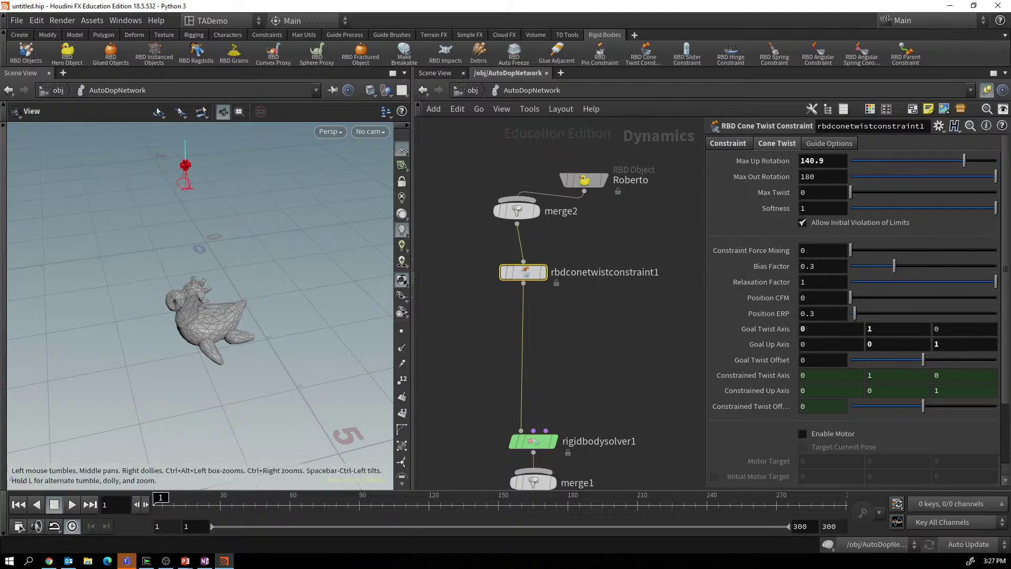
drag(210, 316, 221, 282)
scroll(219, 327, up, 3)
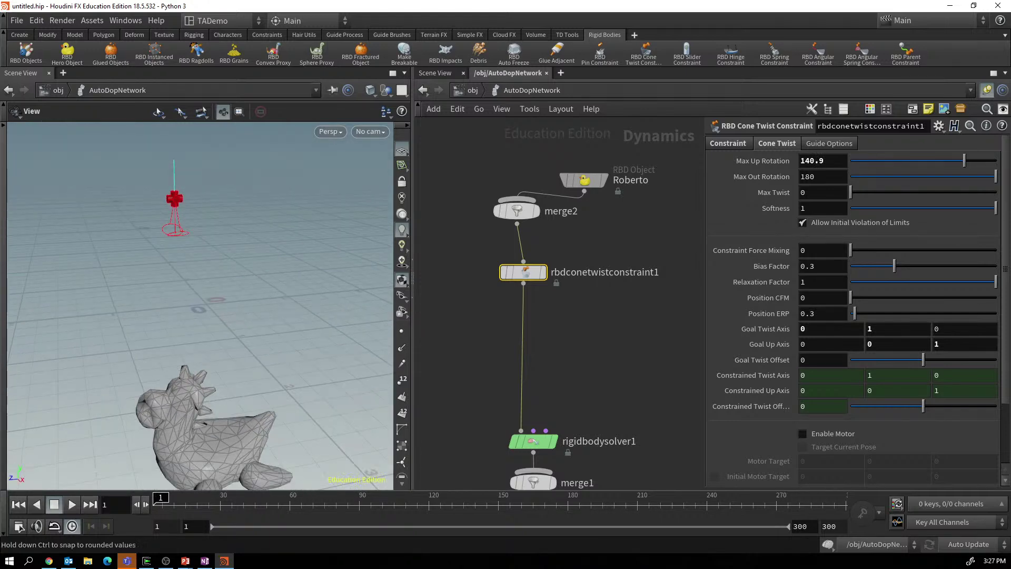
drag(965, 160, 984, 160)
drag(995, 176, 965, 176)
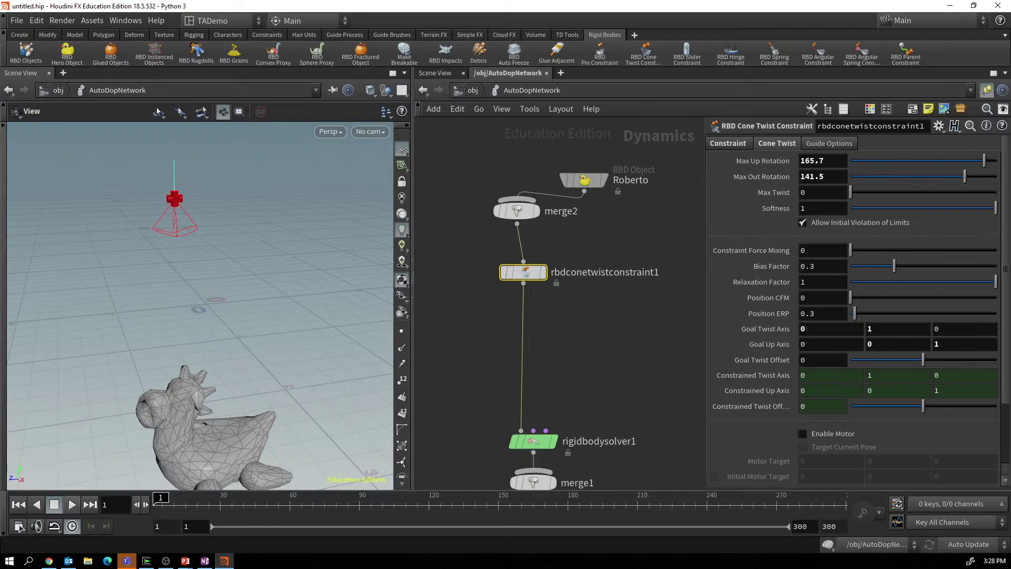
Play the simulation to examine the limited up and out rotation, and return to frame 1.
click(72, 504)
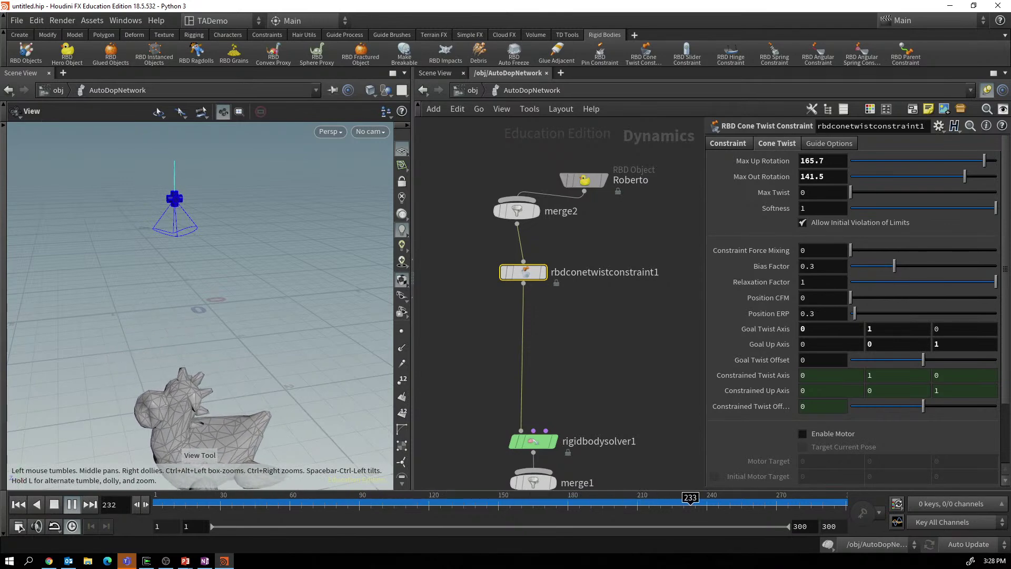
key(Up)
key(ctrl+Left)
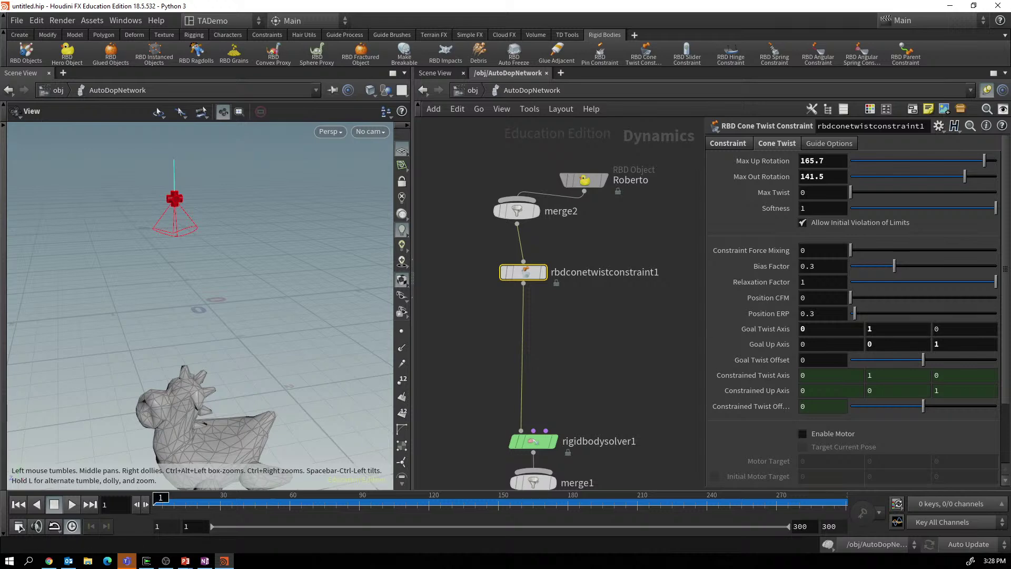
Set the constraint's Max Twist to 27.2 and play the simulation to check the twisting.
click(806, 192)
middle_click(829, 192)
middle_drag(828, 192, 967, 192)
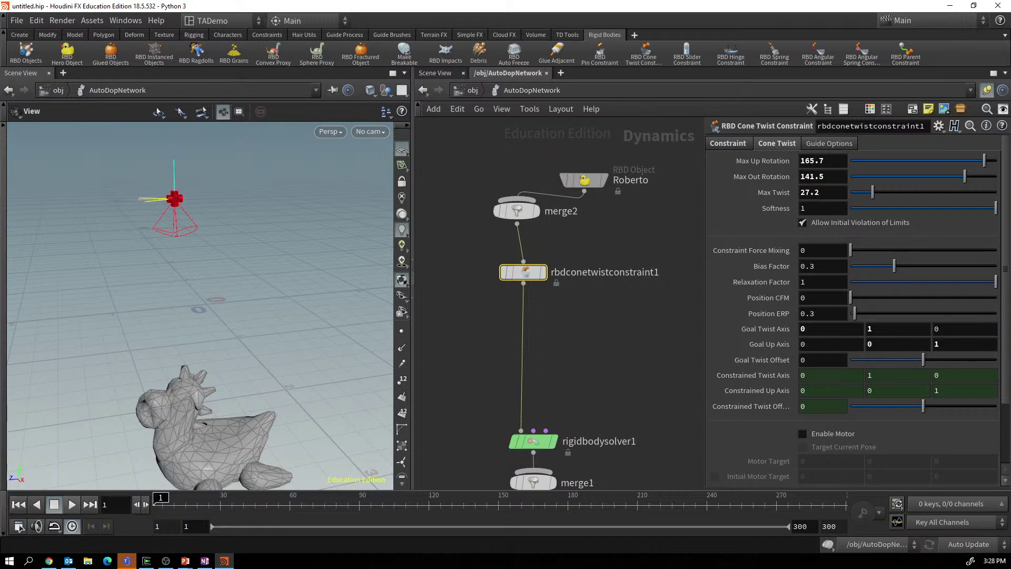
key(Up)
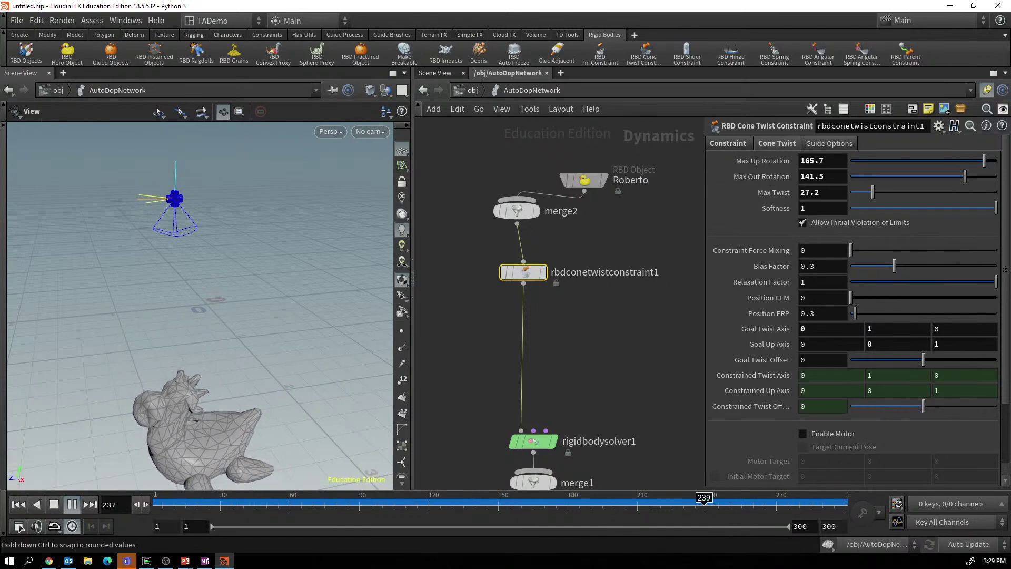
Try a Softness of 0.464 during playback, stop the simulation and return to frame 1.
drag(995, 208, 918, 208)
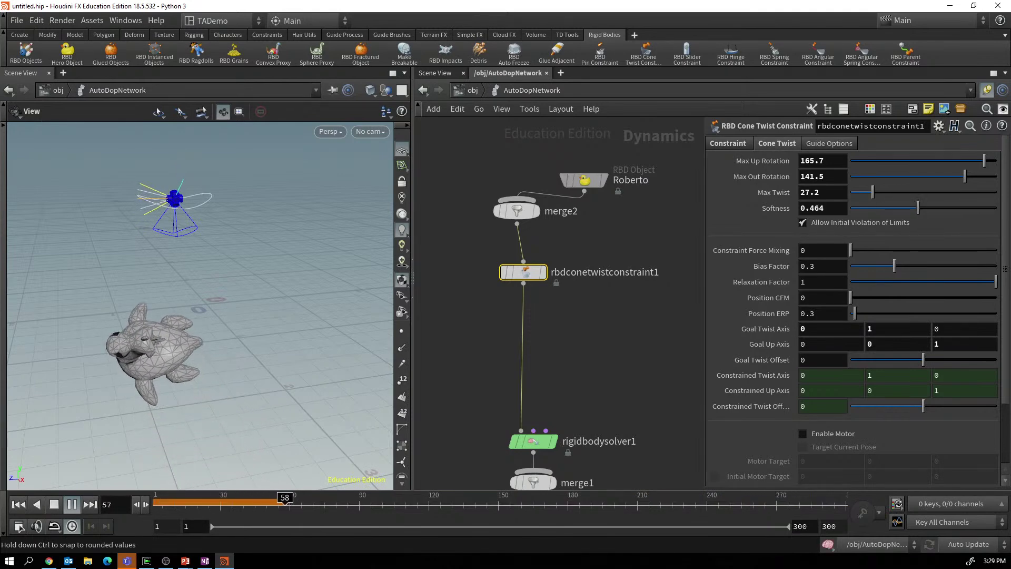
click(72, 504)
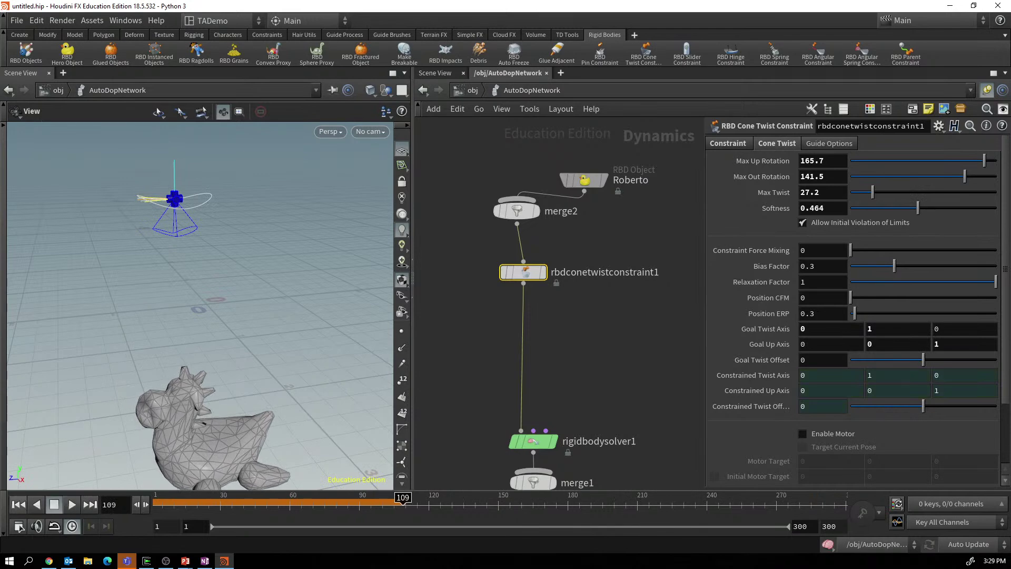
click(18, 504)
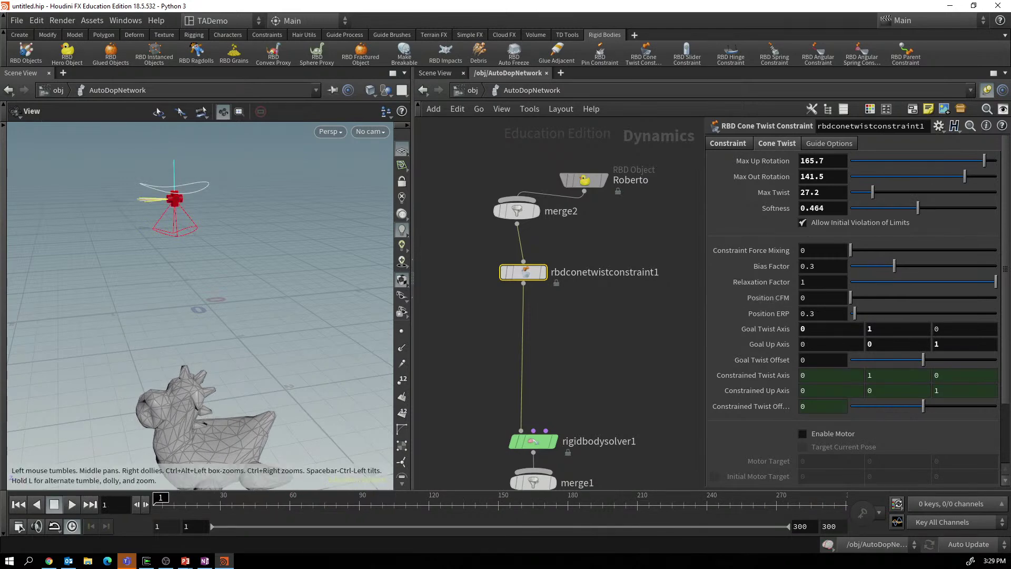
Try Softness values of 0.17 and 0.605, test the latter by playing the simulation, and stop it.
drag(918, 208, 876, 208)
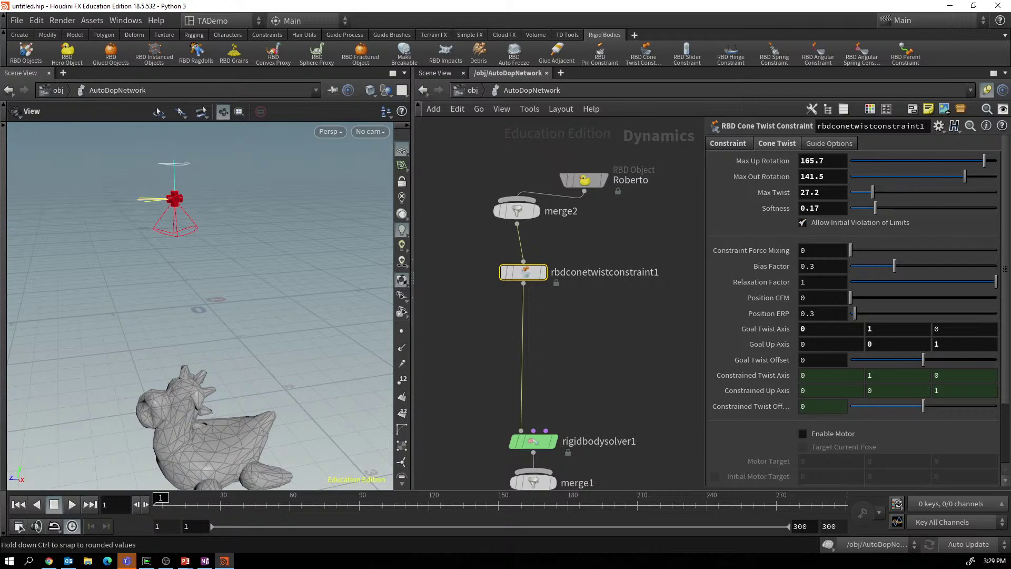
drag(875, 208, 939, 208)
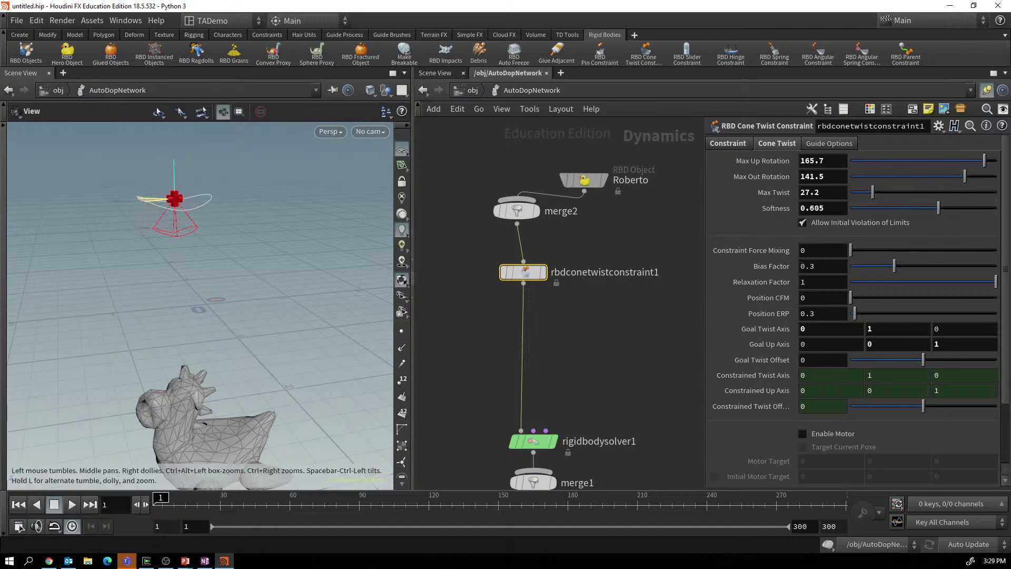
click(72, 504)
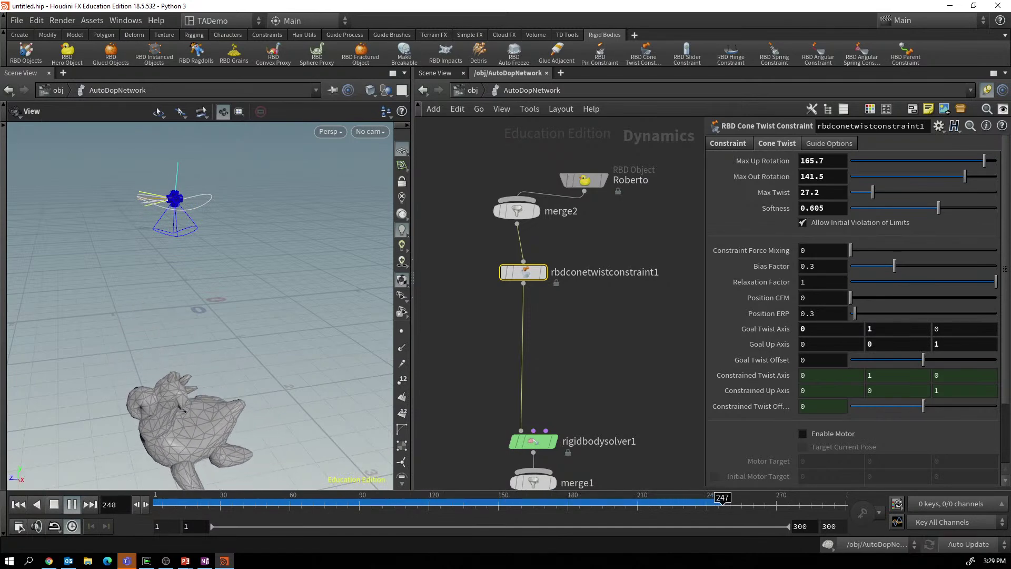
key(Up)
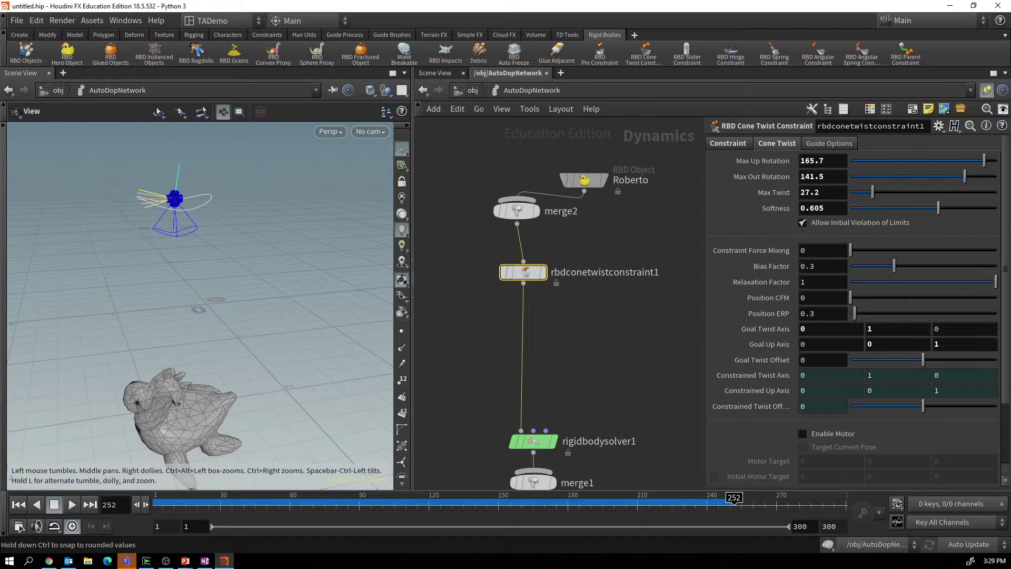
Return to frame 1 and set the constraint's Softness to 0.395.
drag(939, 208, 916, 208)
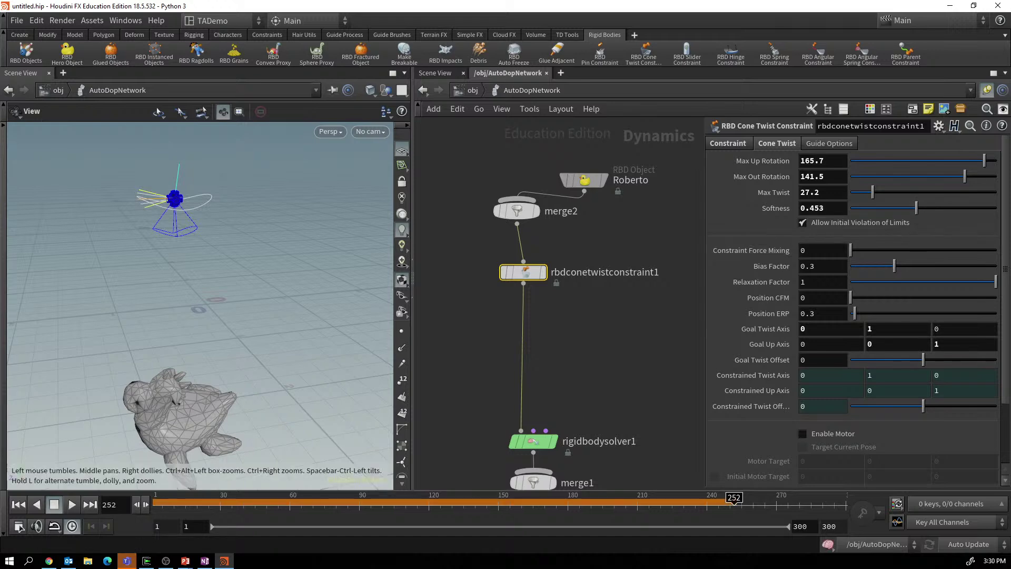
click(19, 504)
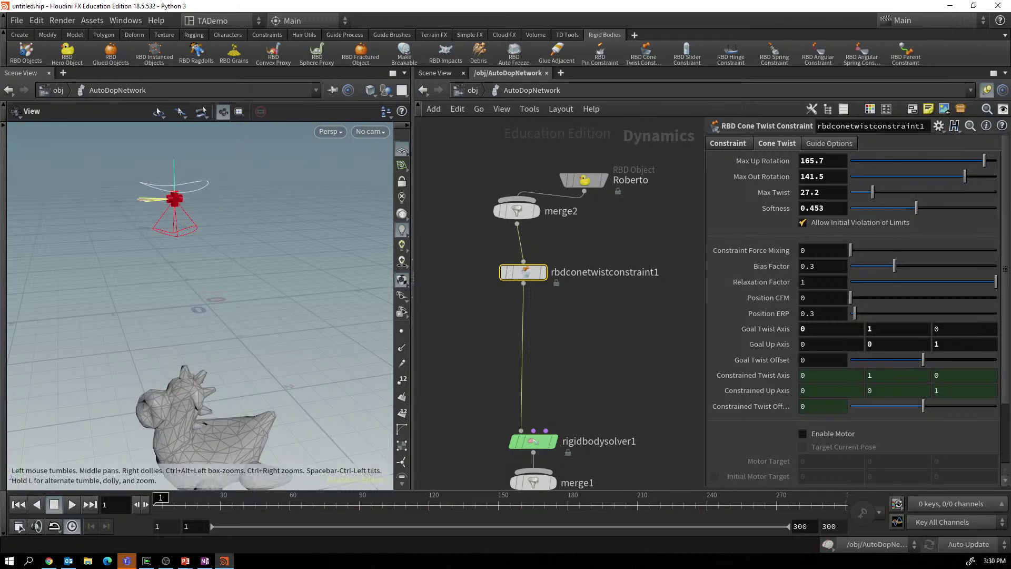
drag(916, 208, 908, 208)
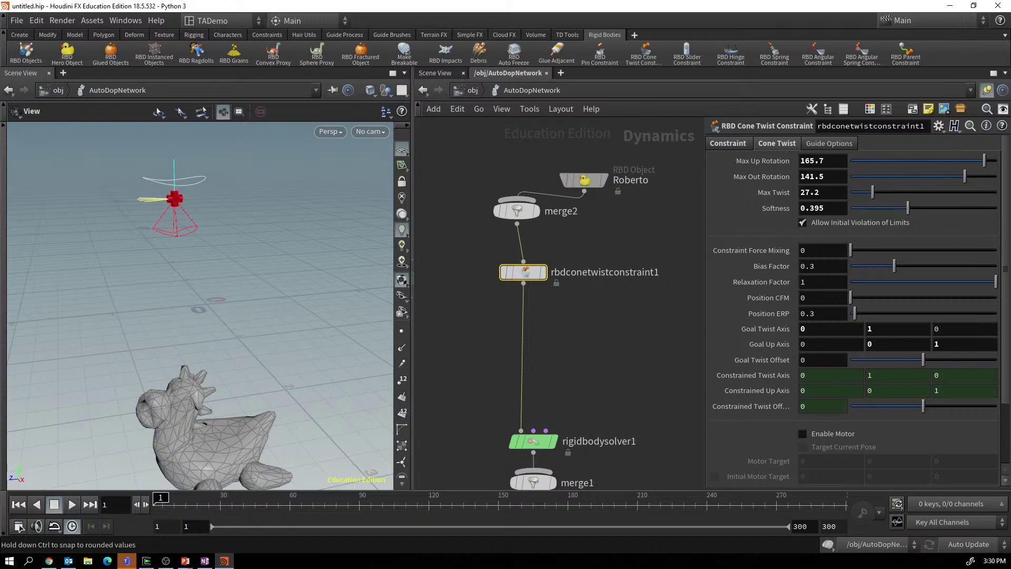
Set the Goal Twist Offset to 0-36, play the simulation to test it, and return to frame 1.
click(803, 360)
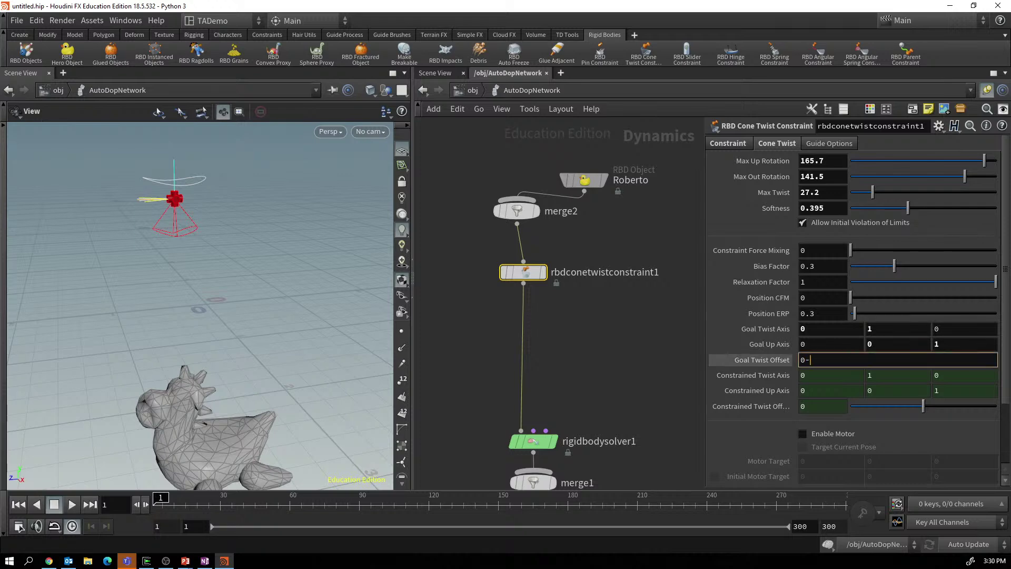
key(Return)
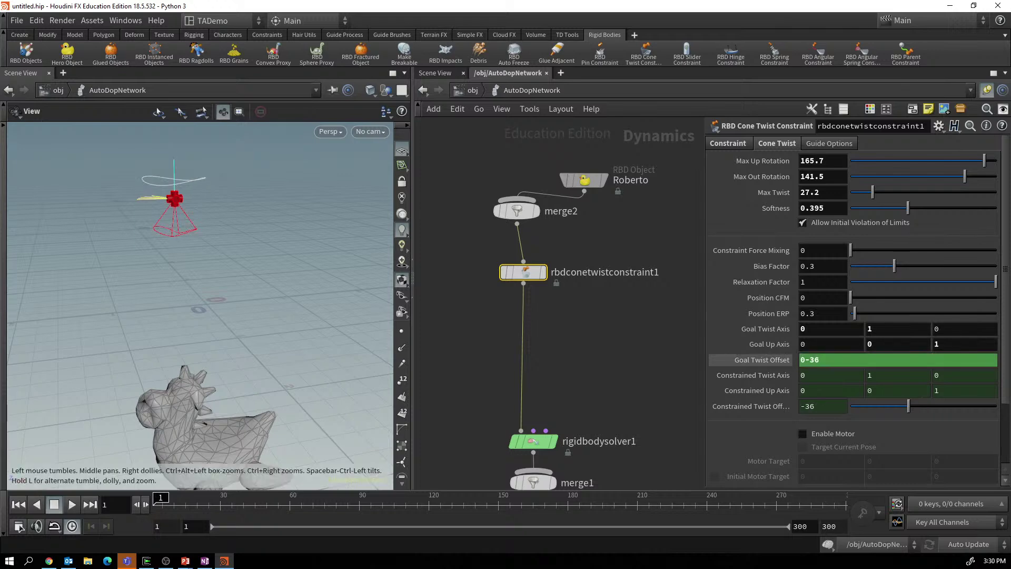
click(72, 505)
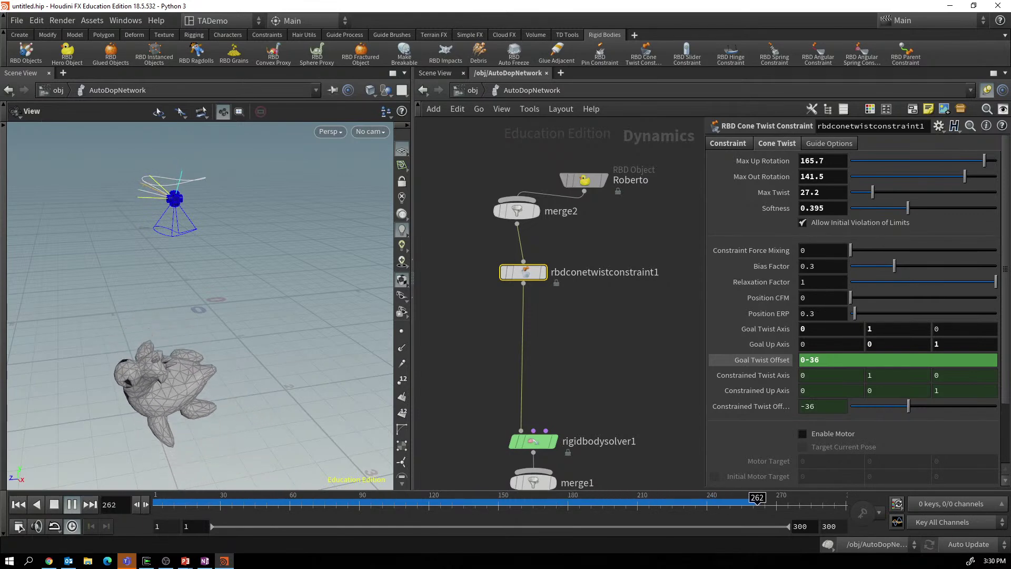
click(18, 504)
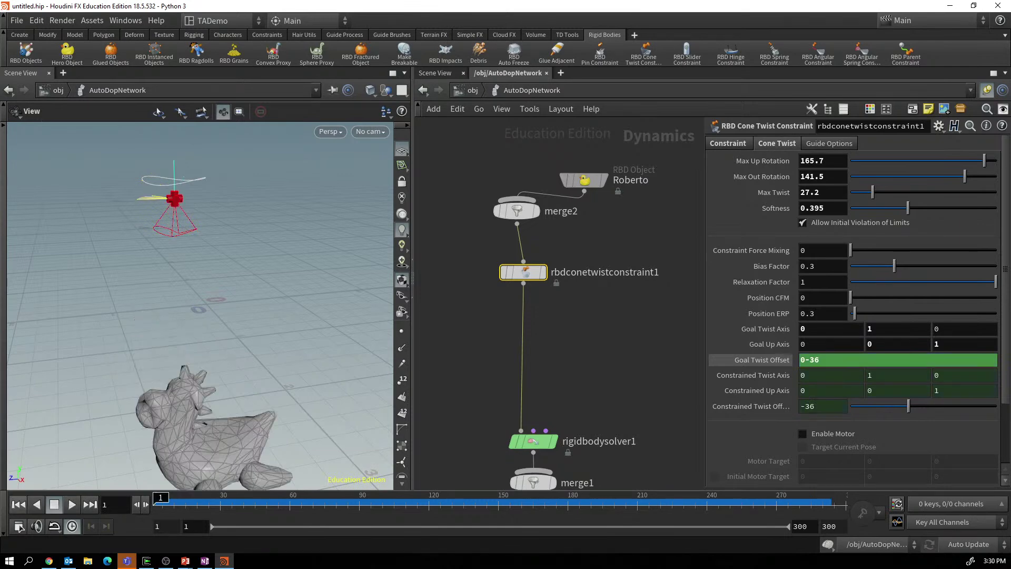
Reset the rubber toy RBD object's initial Y position to 0 and set its Z position to -1.87.
scroll(237, 340, down, 3)
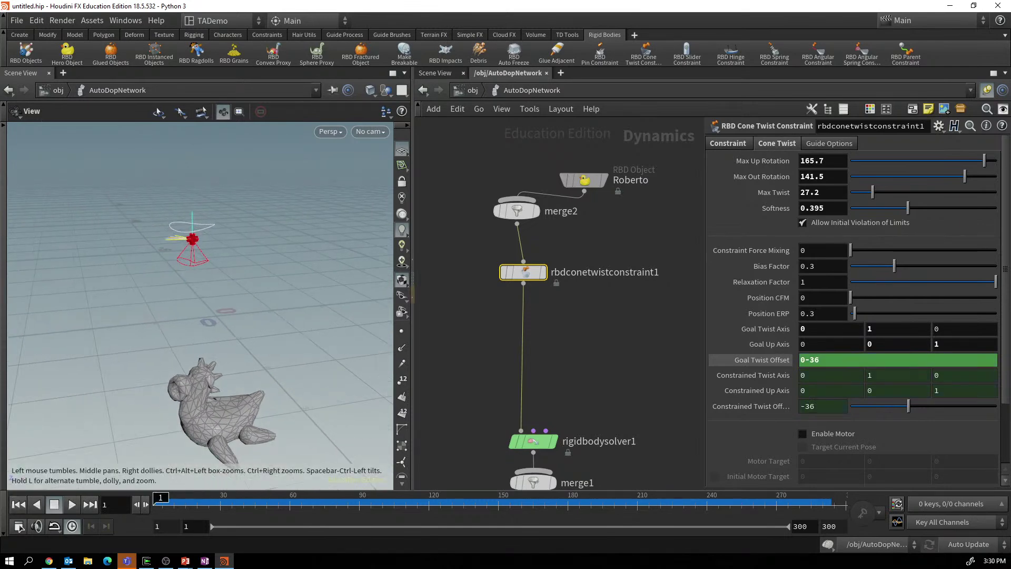
click(584, 180)
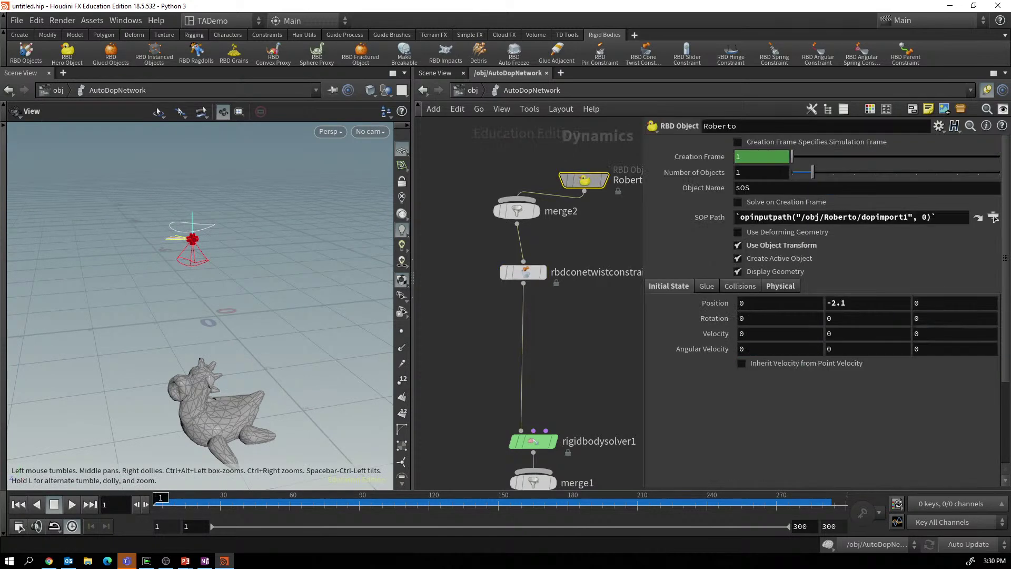
key(Return)
key(ctrl+z)
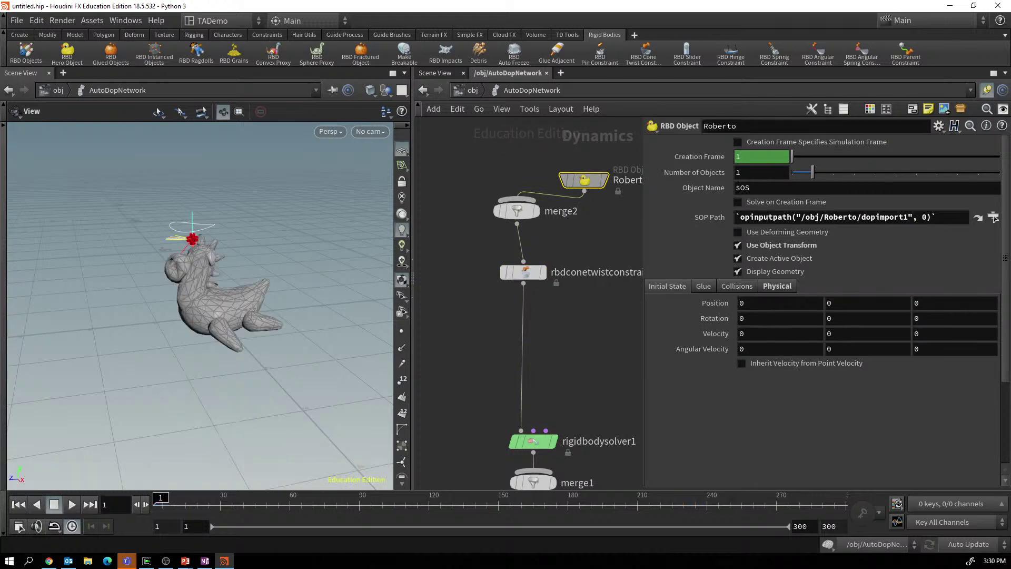
middle_click(921, 303)
middle_drag(921, 303, 996, 328)
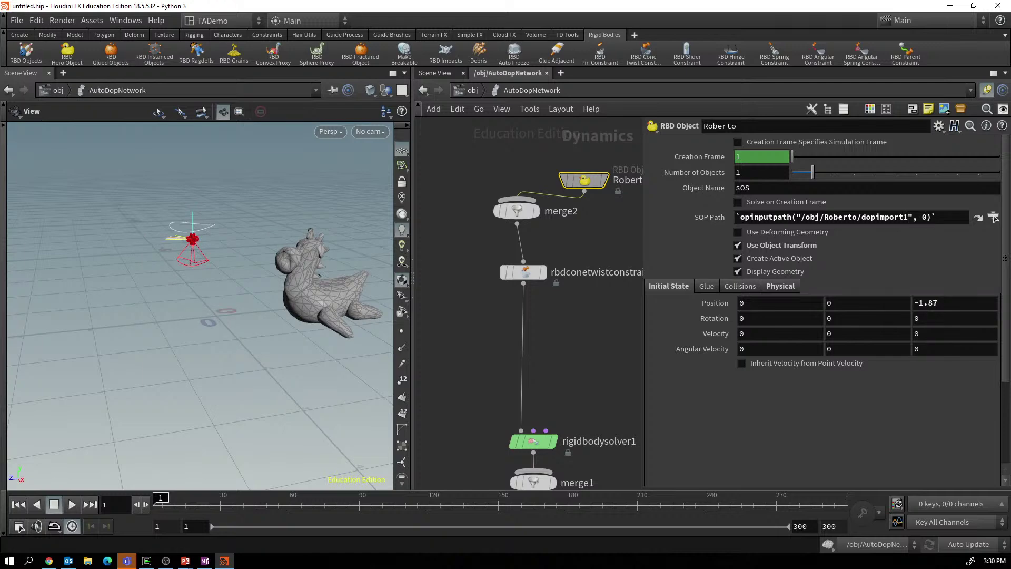
Play the simulation with the offset toy, return to frame 1, and replay it from a lower viewing angle.
click(72, 504)
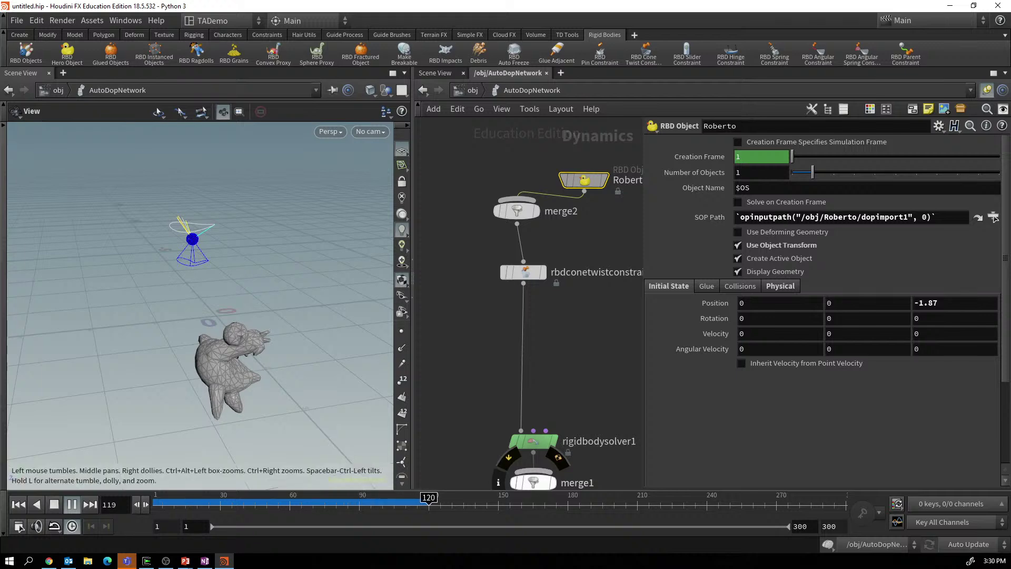
click(54, 504)
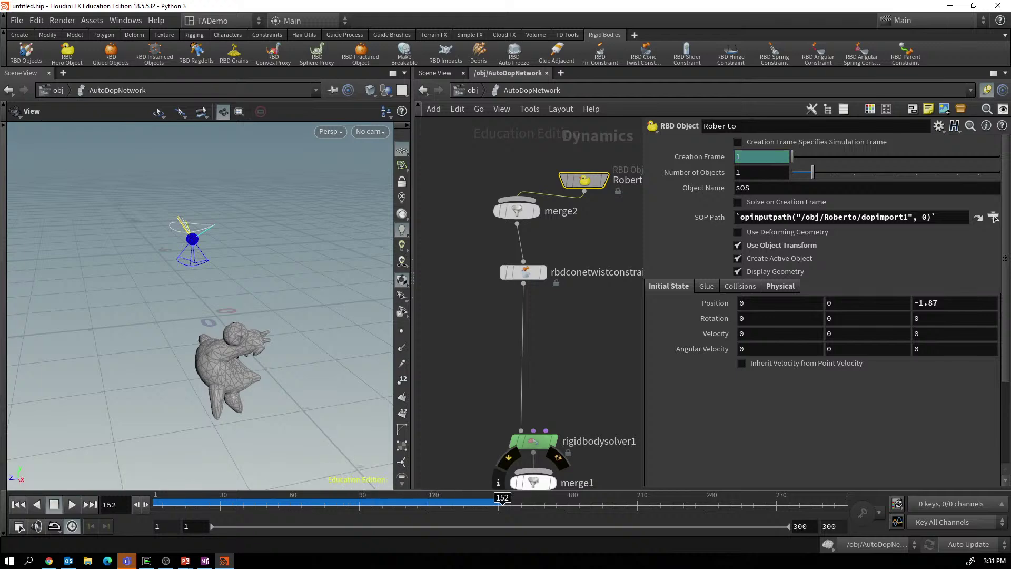
click(19, 504)
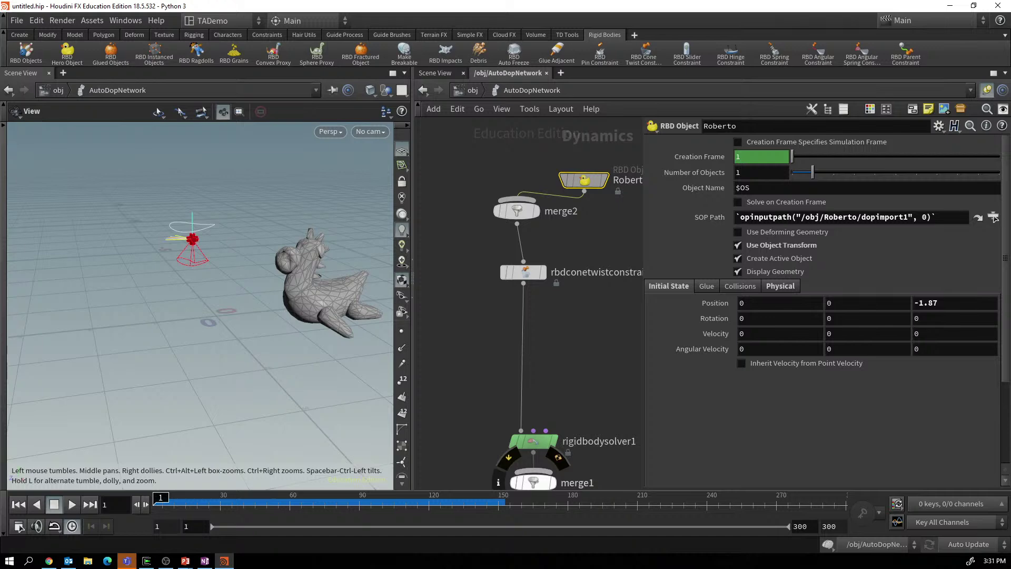
drag(200, 305, 215, 293)
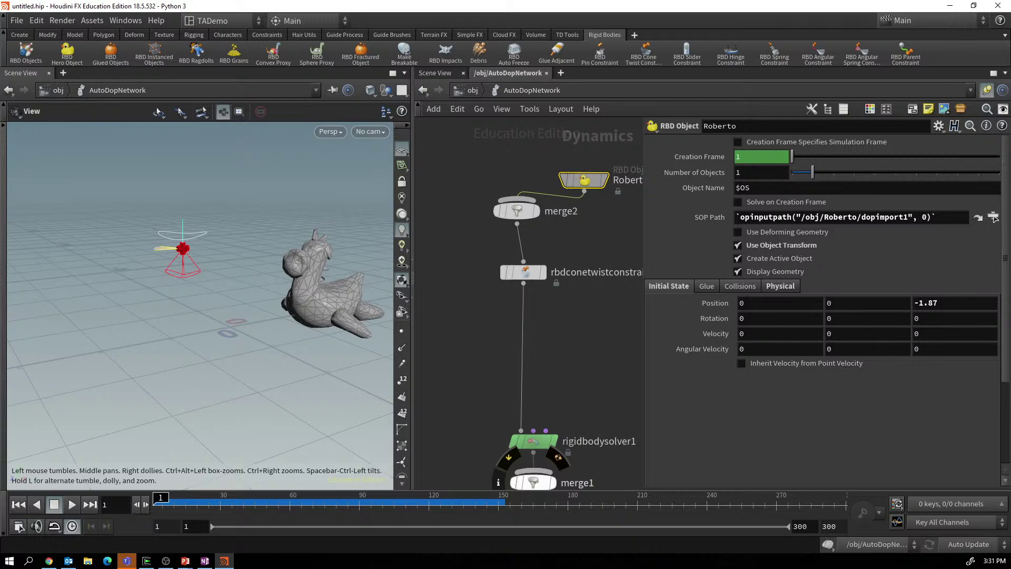
key(Up)
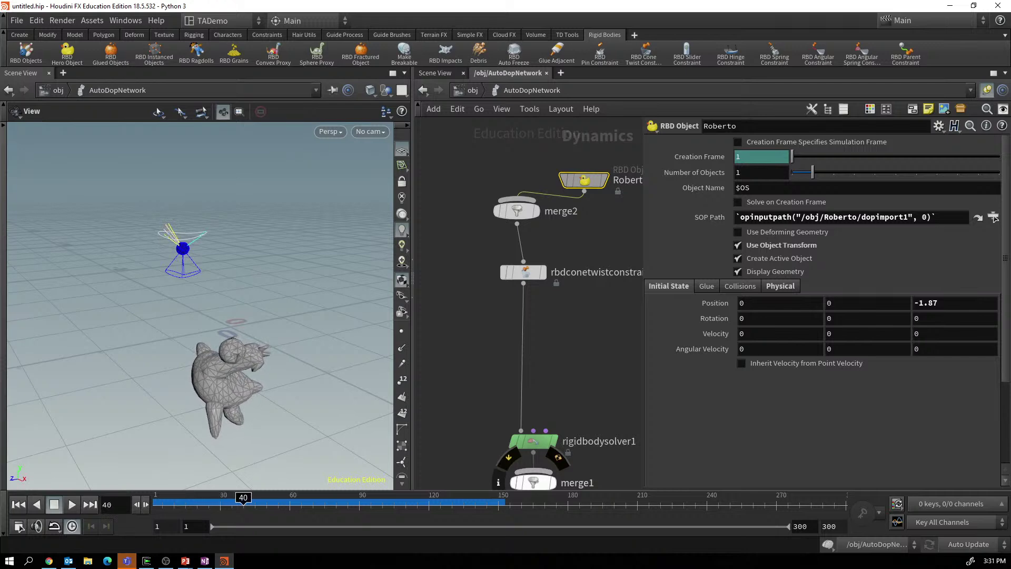
key(Down)
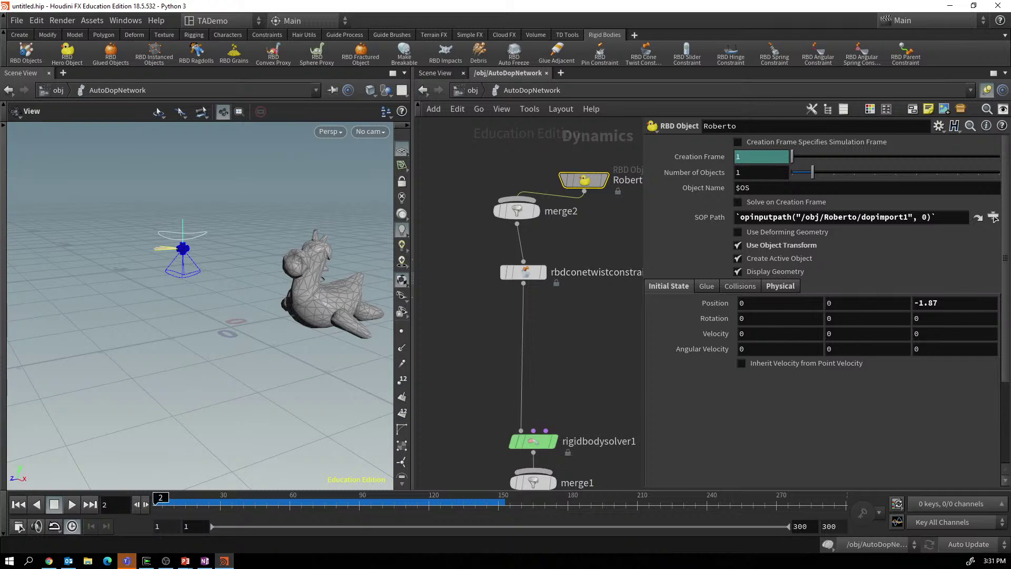
Set the cone twist constraint's Softness to 0.551, test it by playing the simulation, and return to frame 1.
click(524, 271)
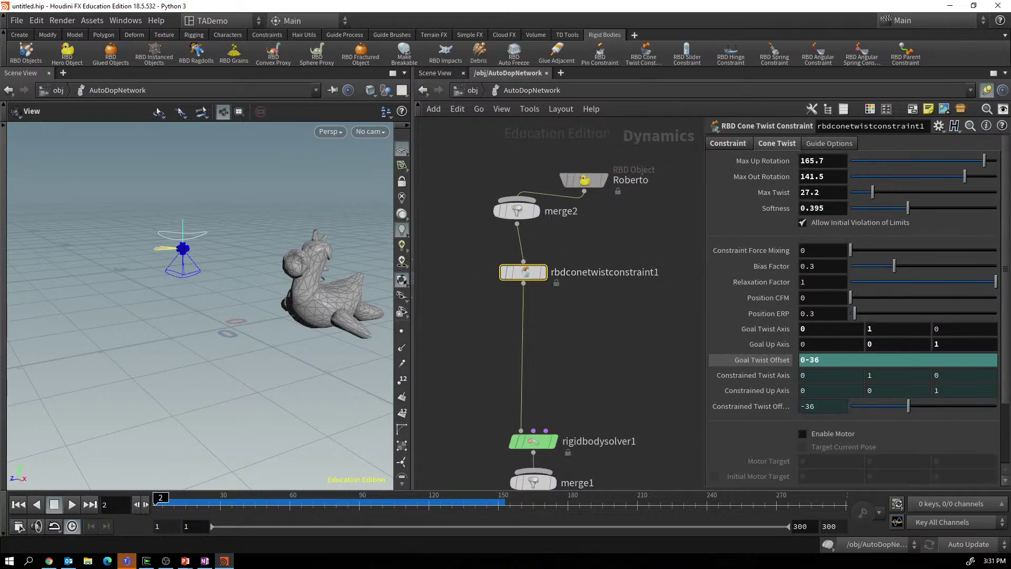
drag(908, 208, 937, 208)
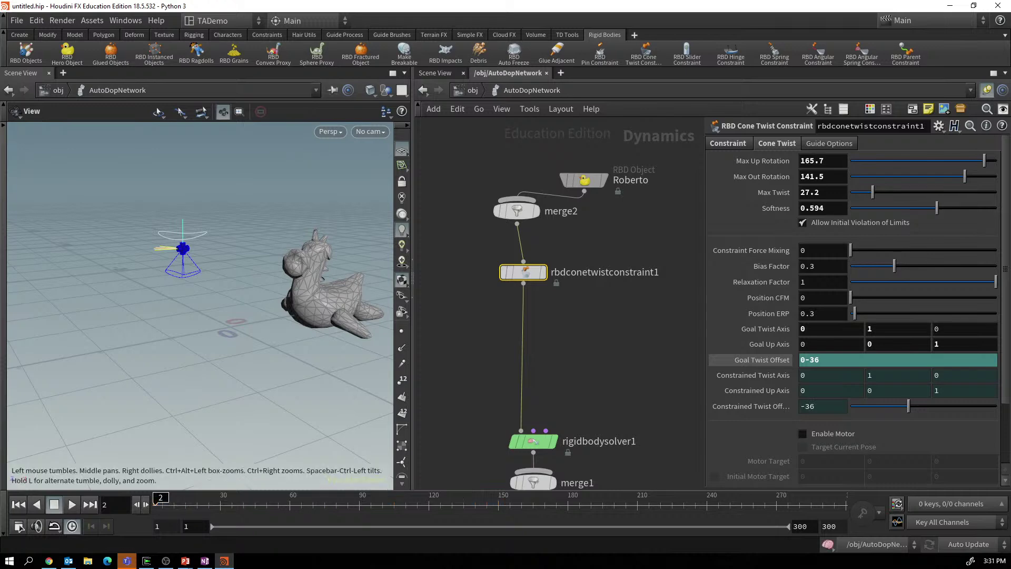
click(19, 504)
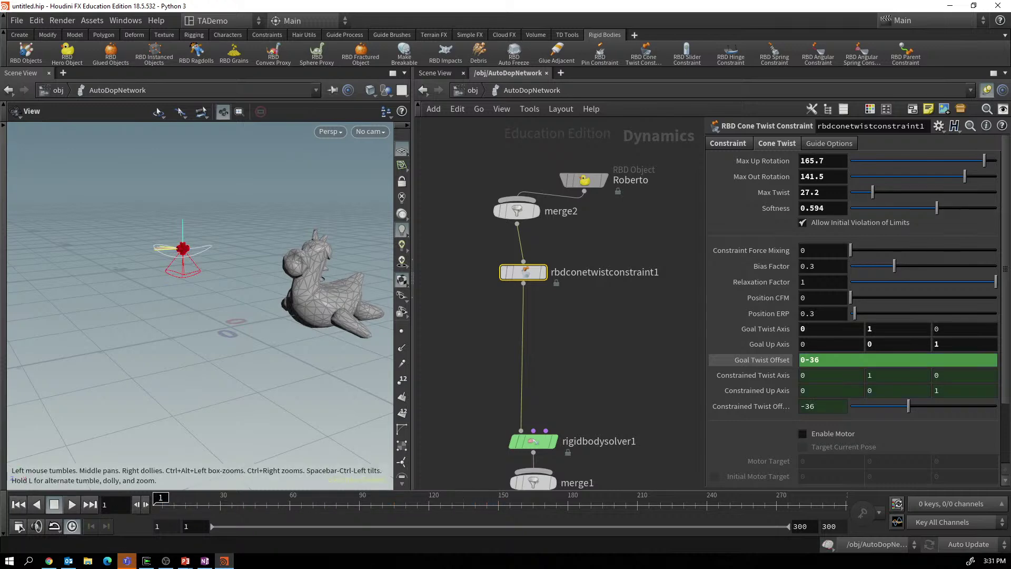
drag(938, 208, 930, 208)
click(72, 504)
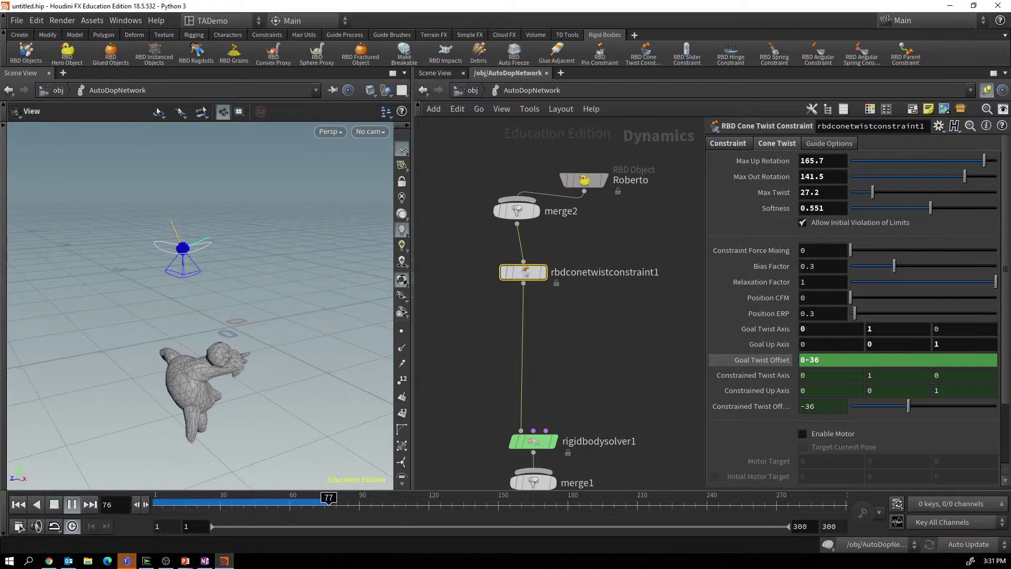
click(72, 504)
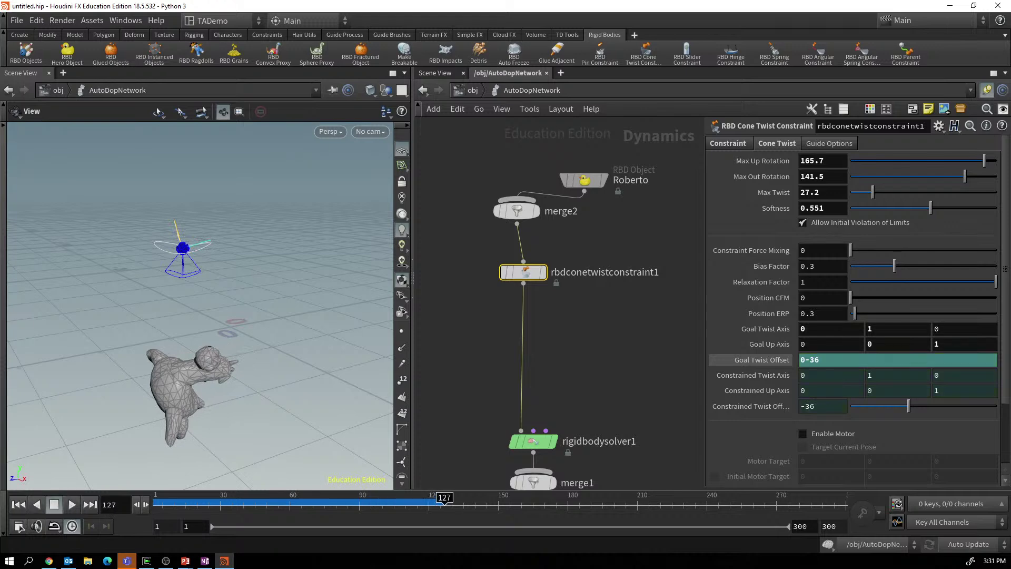
click(19, 504)
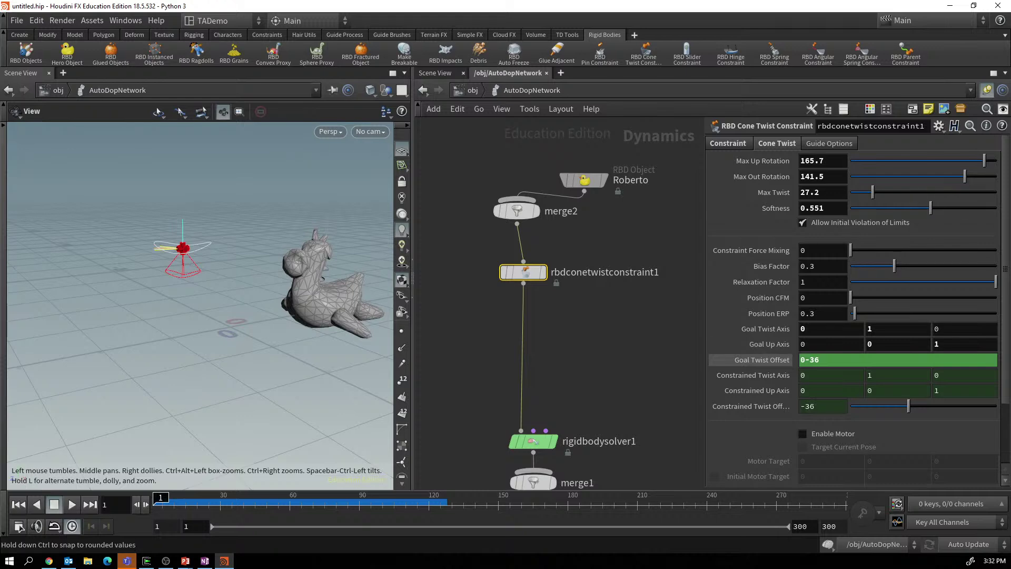
Set Max Up Rotation to 180 and Max Out Rotation to 174.1, play the simulation, and return to frame 1.
drag(968, 176, 983, 177)
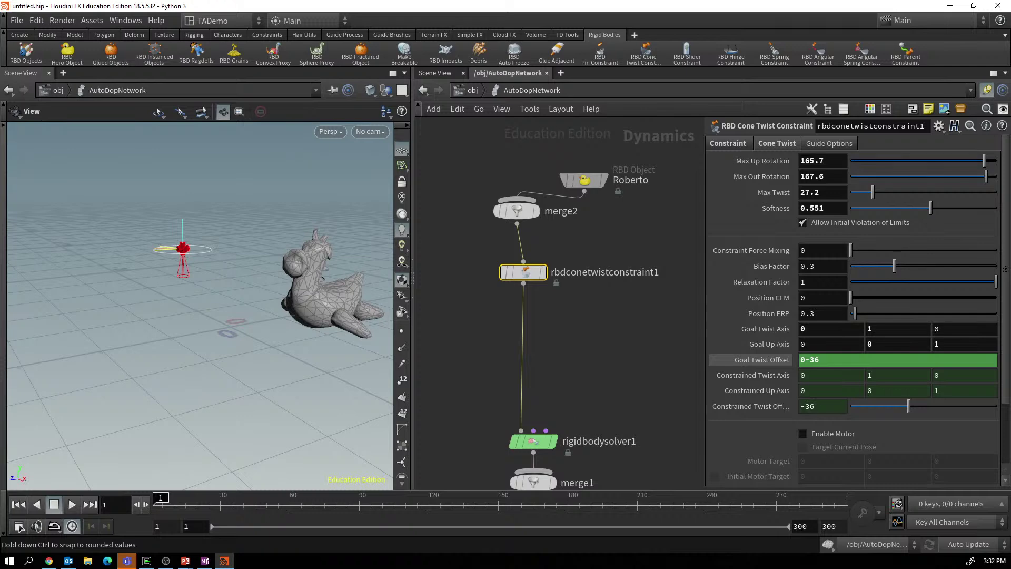
drag(985, 161, 990, 161)
drag(988, 176, 993, 177)
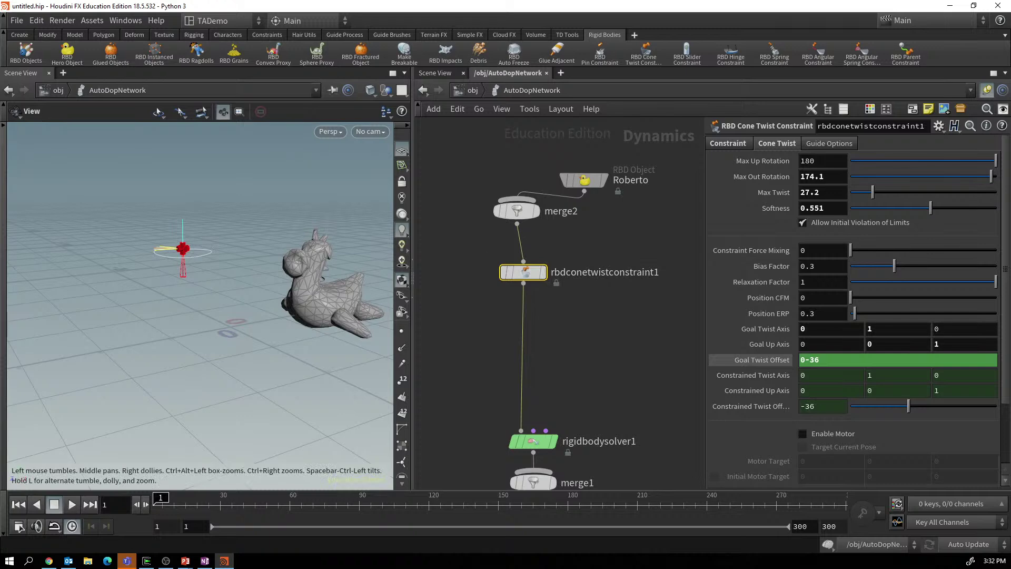
click(72, 505)
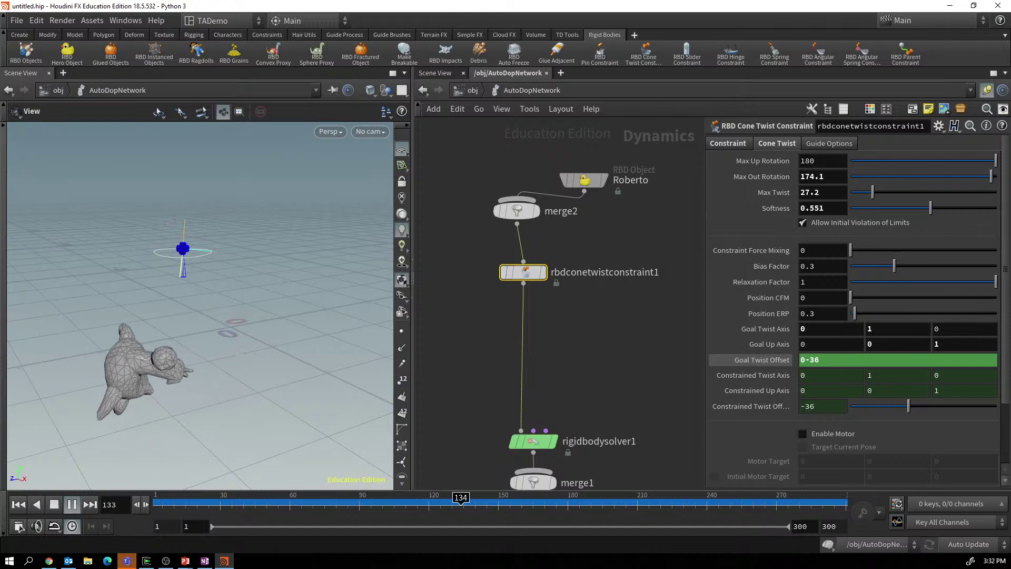
click(72, 504)
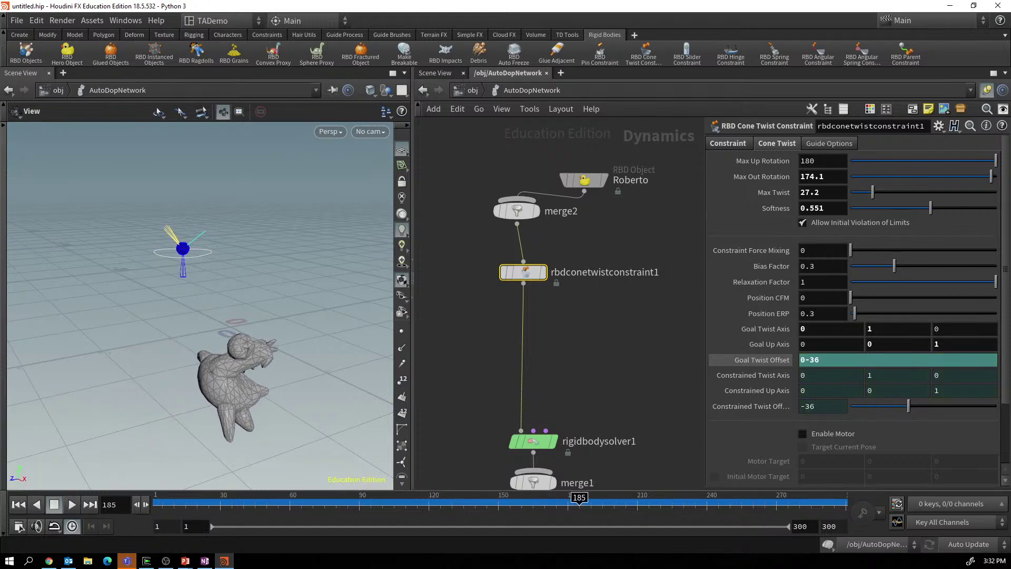
key(ctrl+Up)
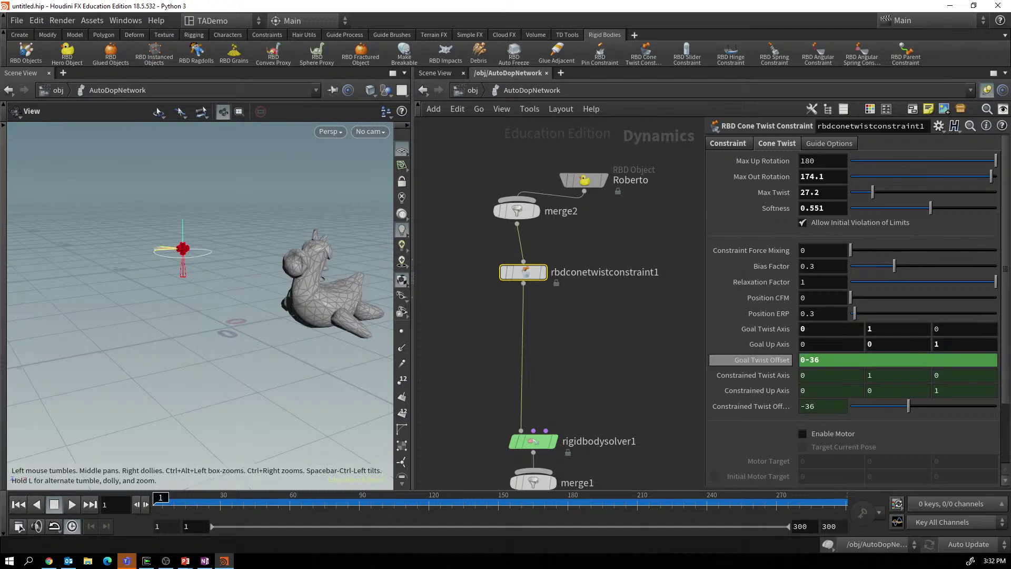
Delete the channels on the constraint's Goal Twist Offset, test it by playing the simulation, and return to frame 1.
right_click(772, 360)
click(809, 490)
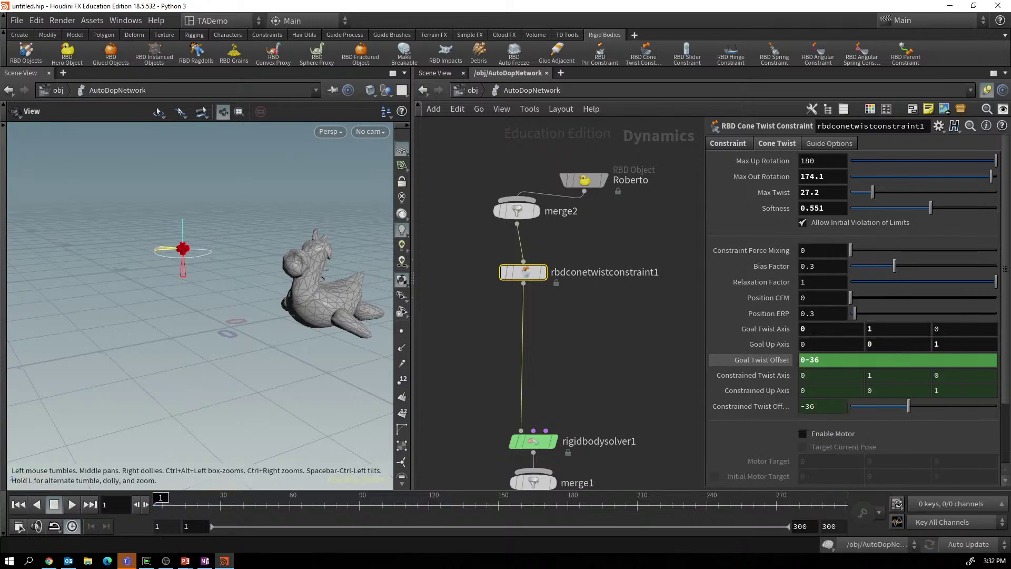
right_click(763, 360)
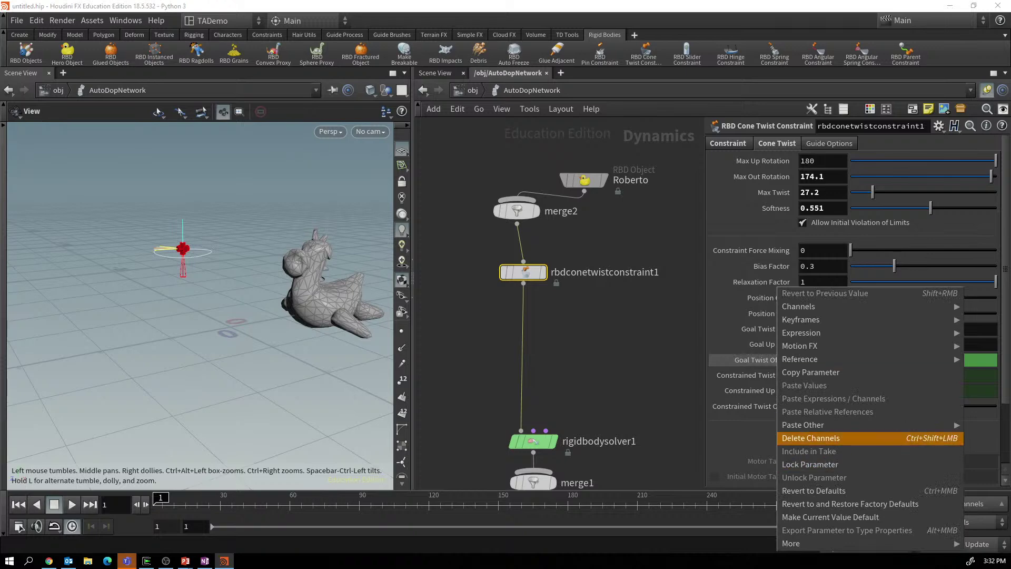
click(811, 437)
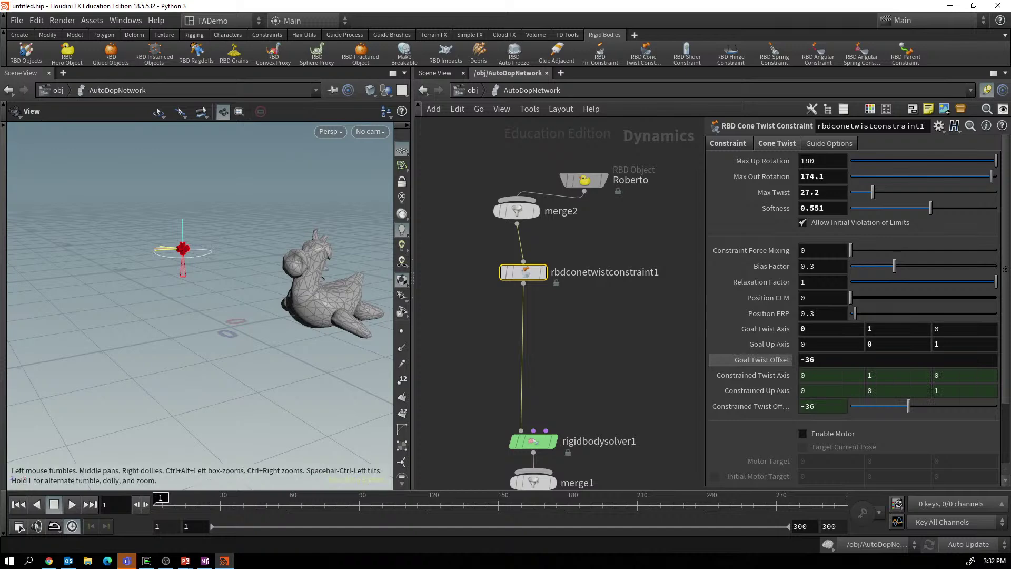
click(71, 505)
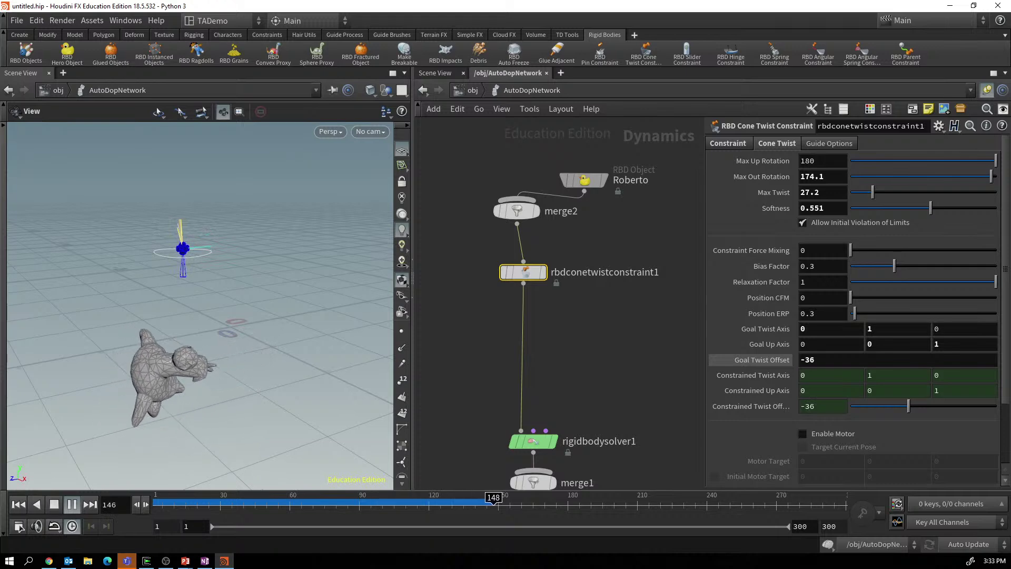
click(71, 504)
click(19, 505)
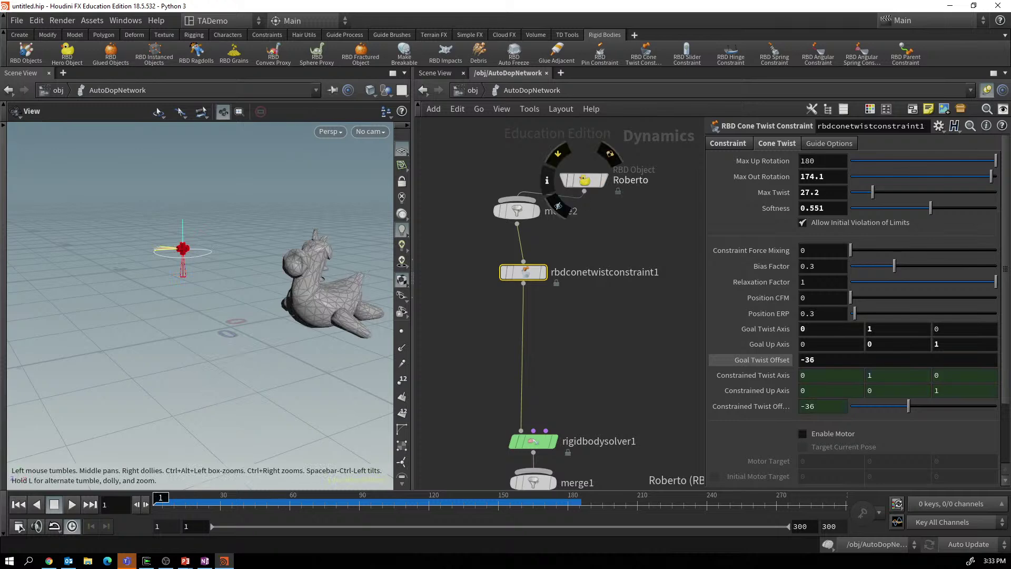
Set the rubber toy's initial Z position to -0.97, play the simulation to test it, and return to frame 1.
click(582, 180)
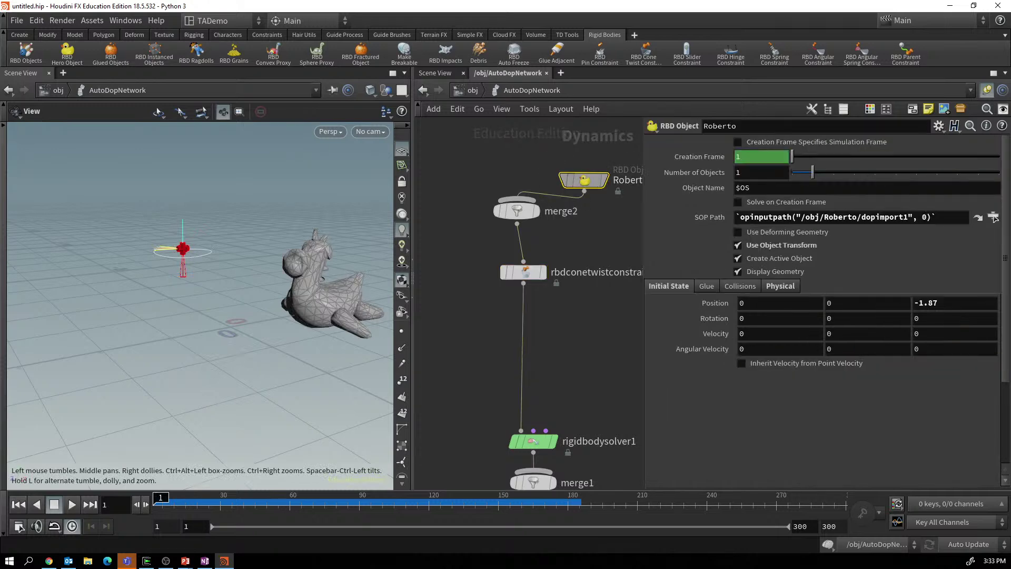
middle_click(960, 303)
middle_drag(960, 298, 995, 297)
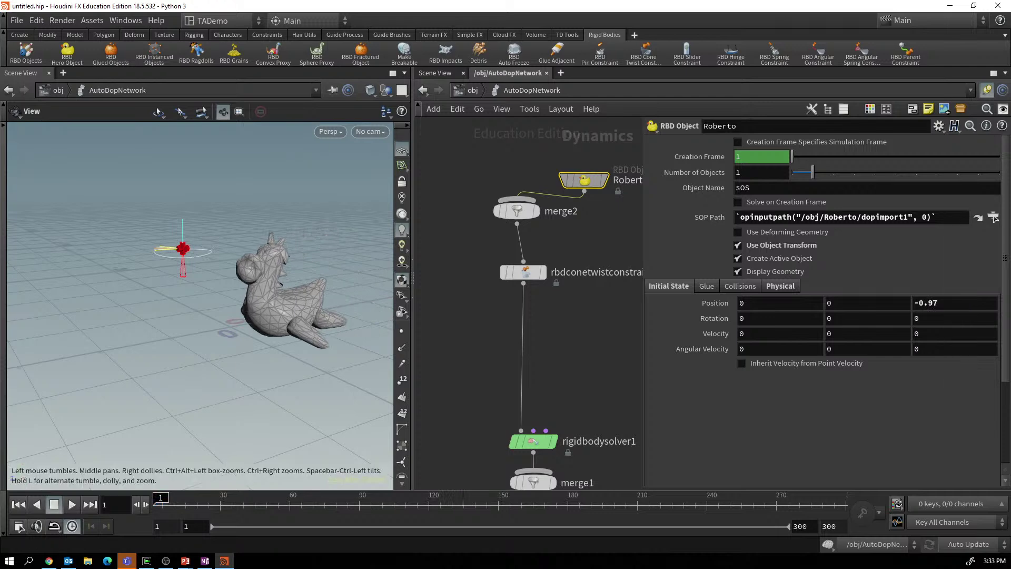
click(72, 505)
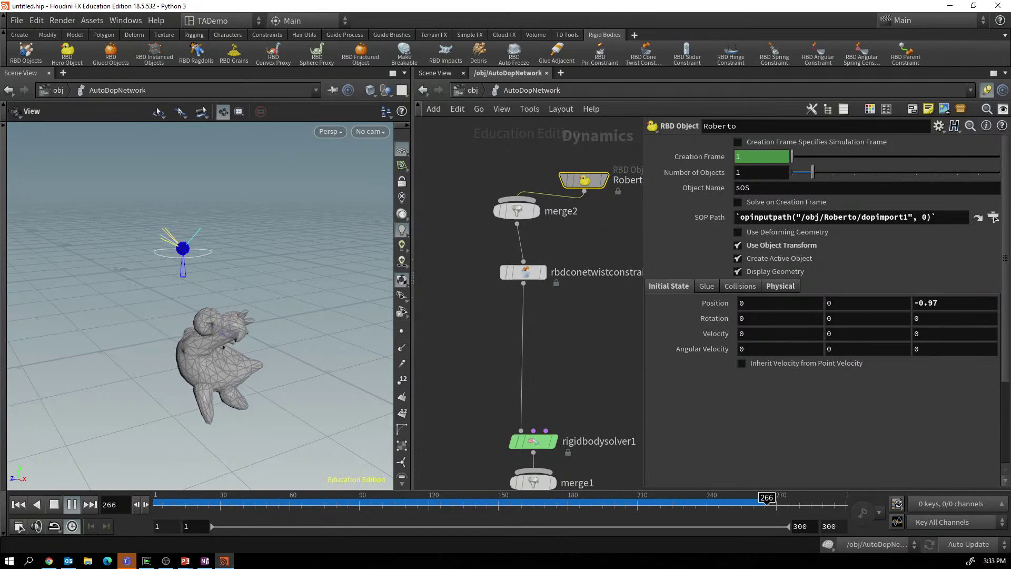
click(72, 504)
key(ctrl+Up)
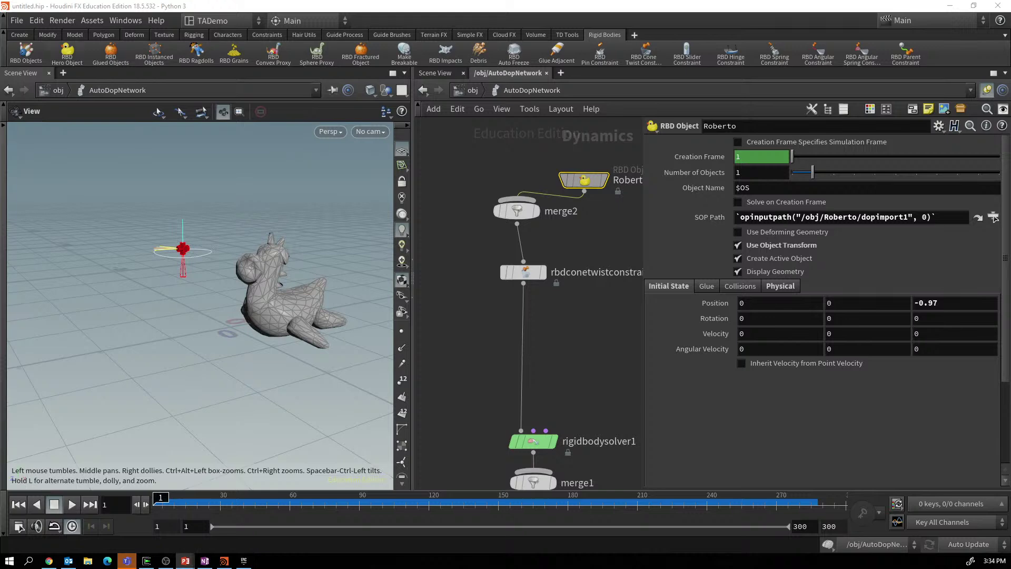
Save the scene in the $JOB folder under the file name DemoRBDConstraints.
key(alt+f)
key(Down)
key(Down)
key(Down)
key(Down)
key(Return)
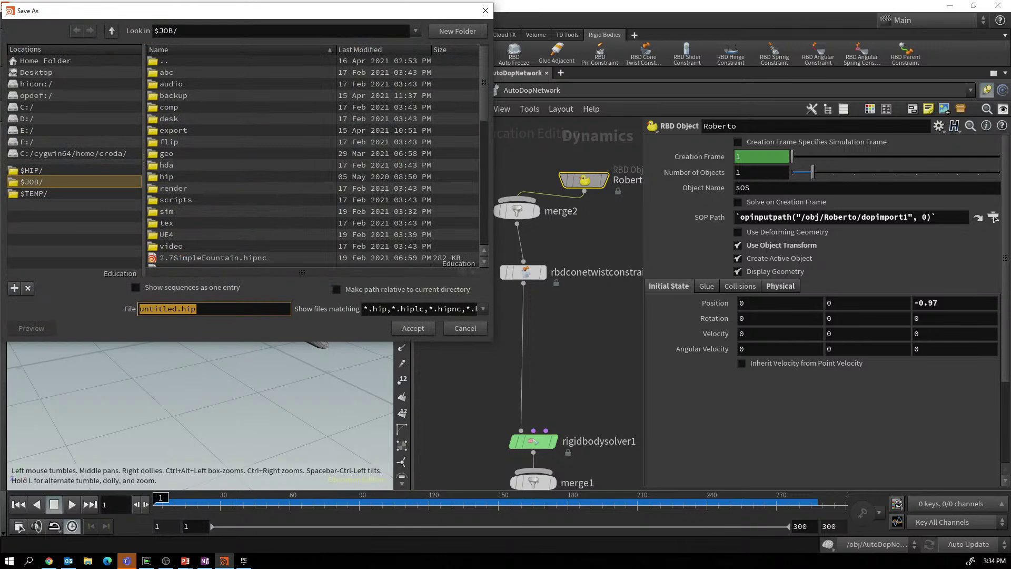
click(168, 309)
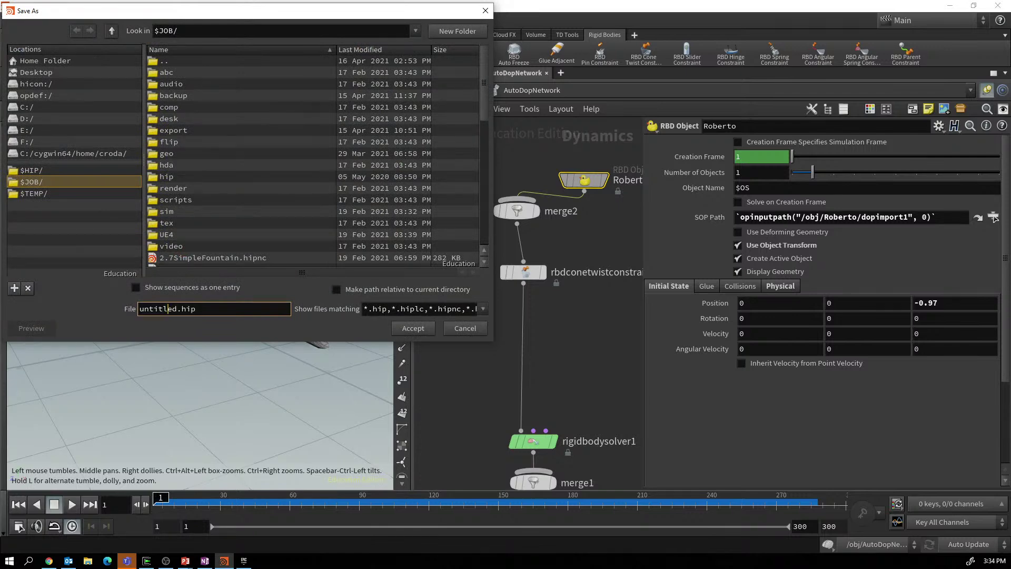
drag(182, 309, 139, 309)
click(182, 309)
text(DemoRBDConstraints)
key(Return)
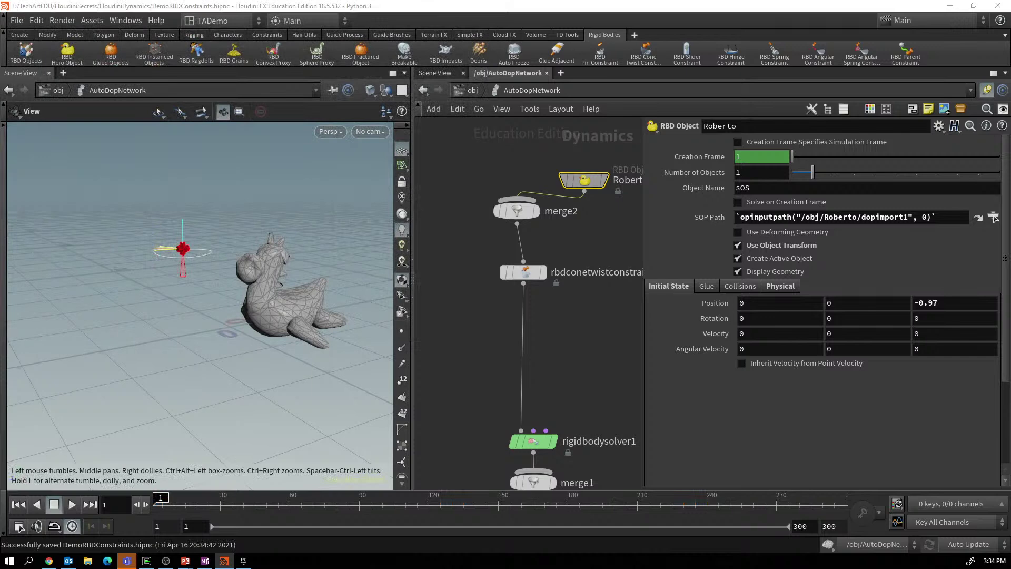
Start a new empty scene.
click(17, 20)
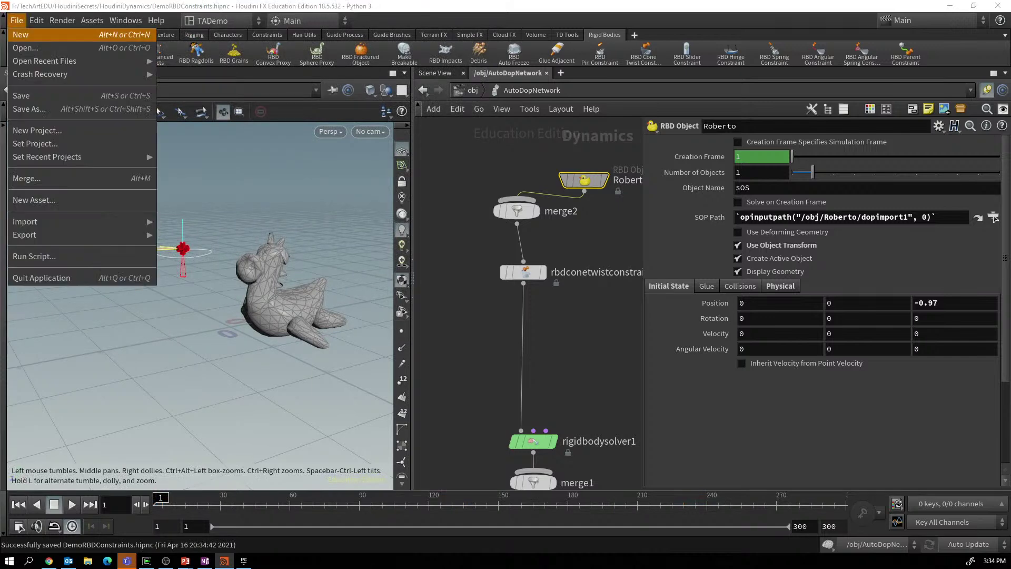
click(24, 33)
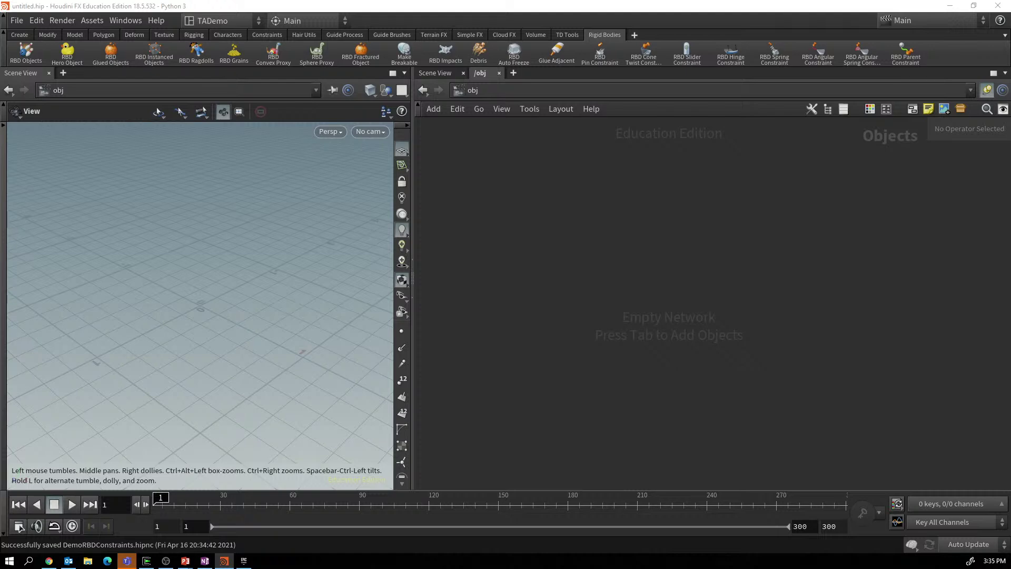
Add a Geometry object to the empty scene and rename it Donut.
key(Tab)
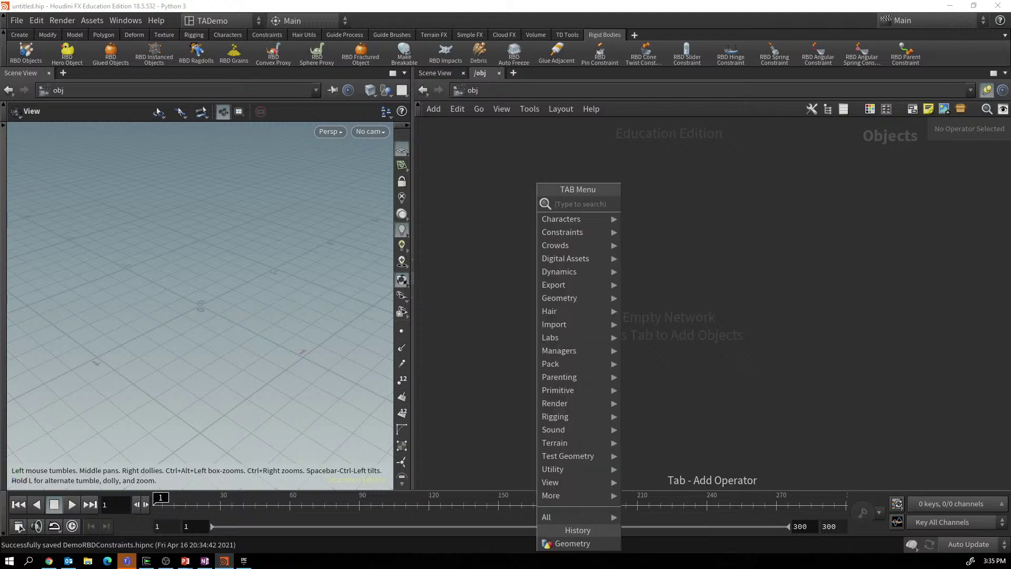
text(geo)
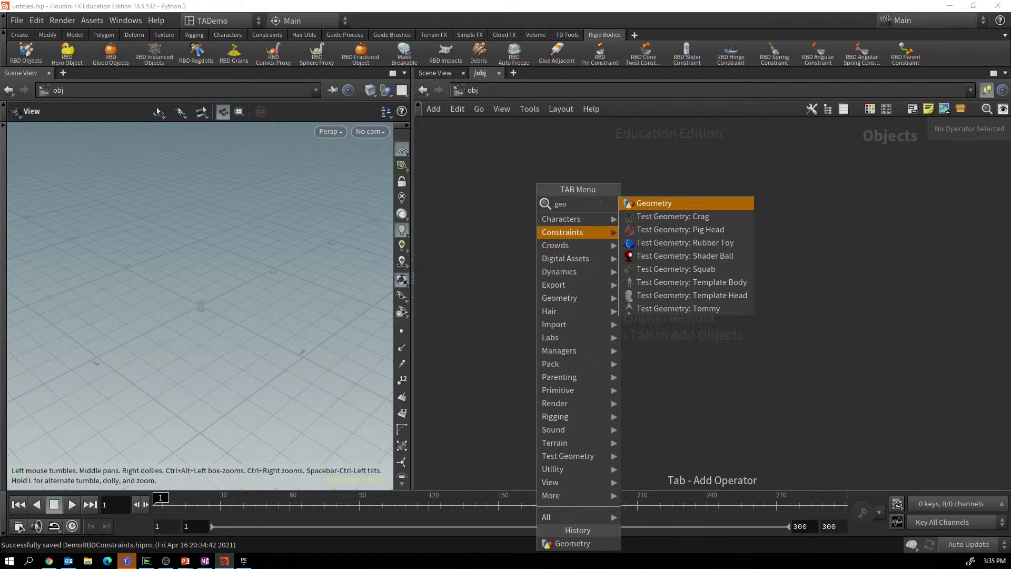
click(654, 203)
click(517, 252)
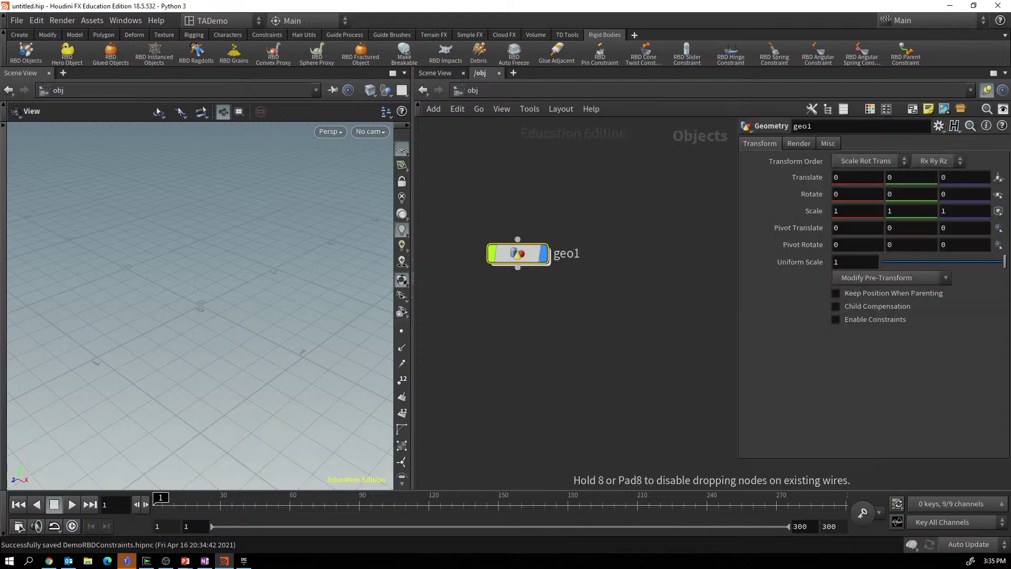
double_click(566, 253)
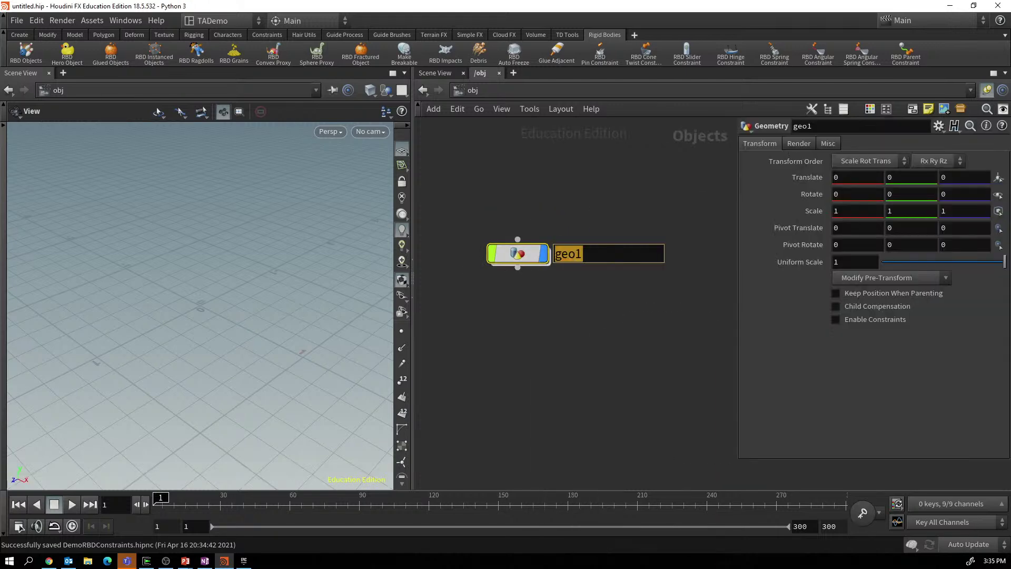
text(Donut)
key(Return)
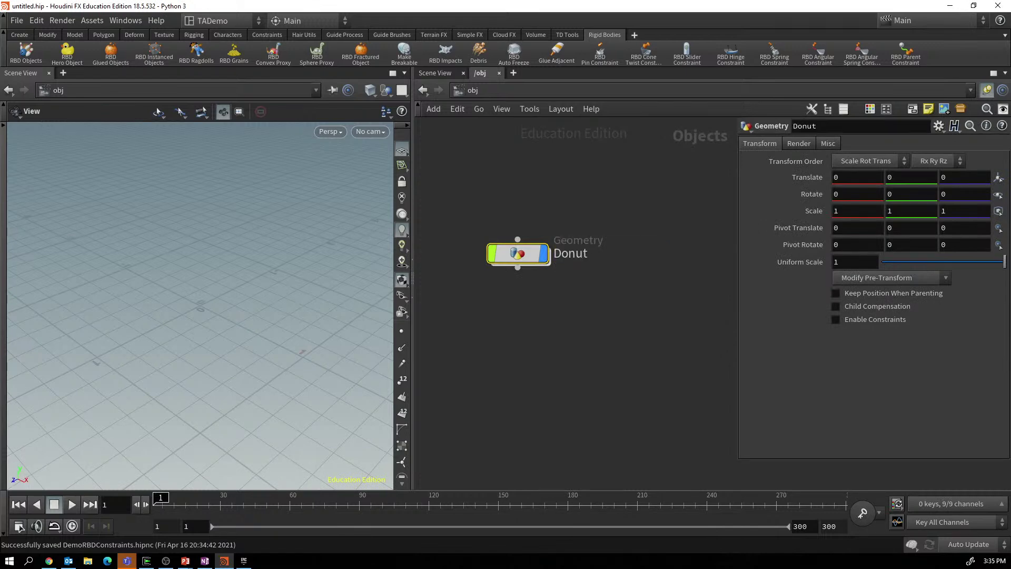
Create a Torus inside the Donut object and rename the node nutty.
double_click(518, 254)
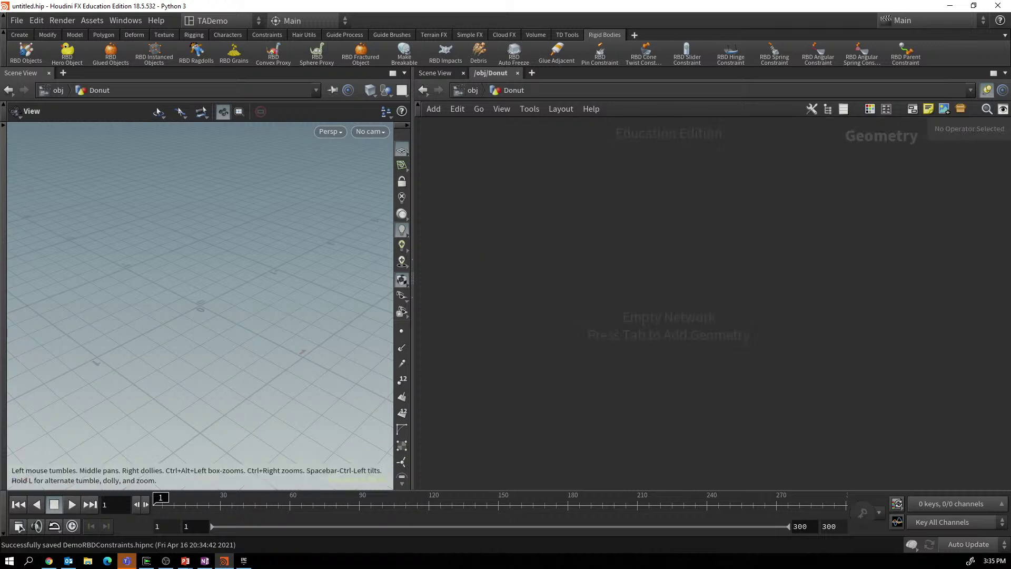
key(Tab)
text(torus)
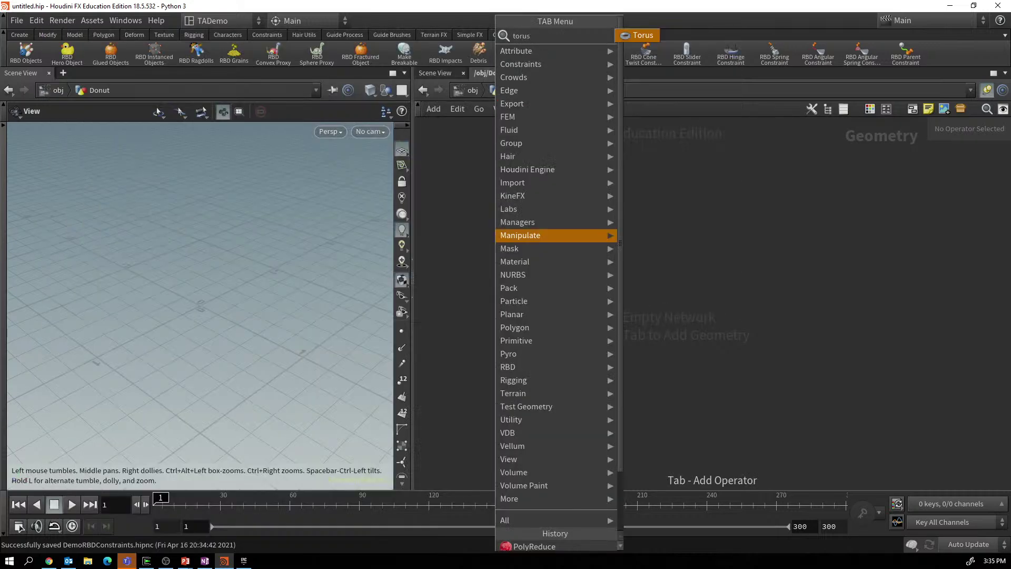
key(Return)
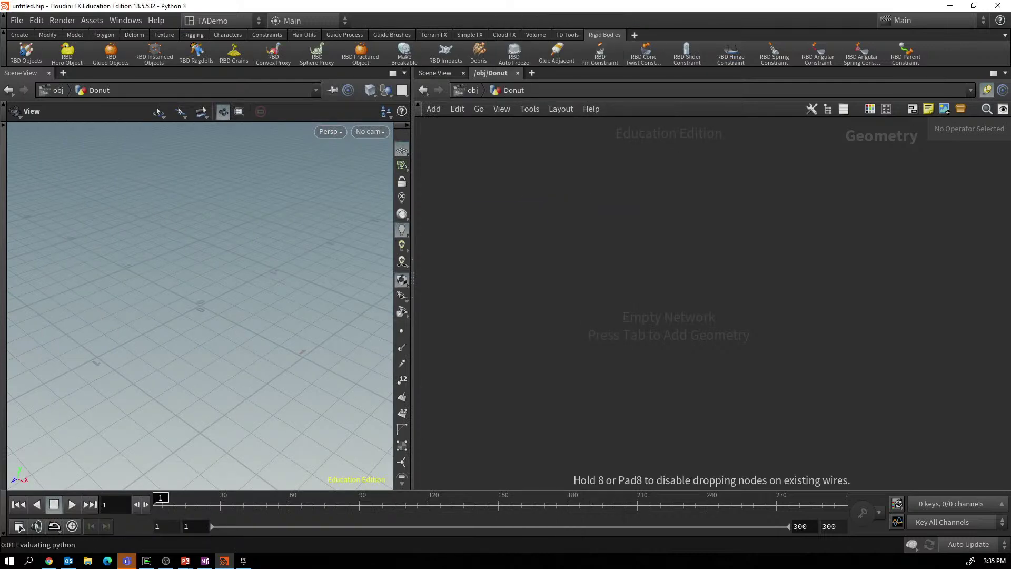
click(488, 213)
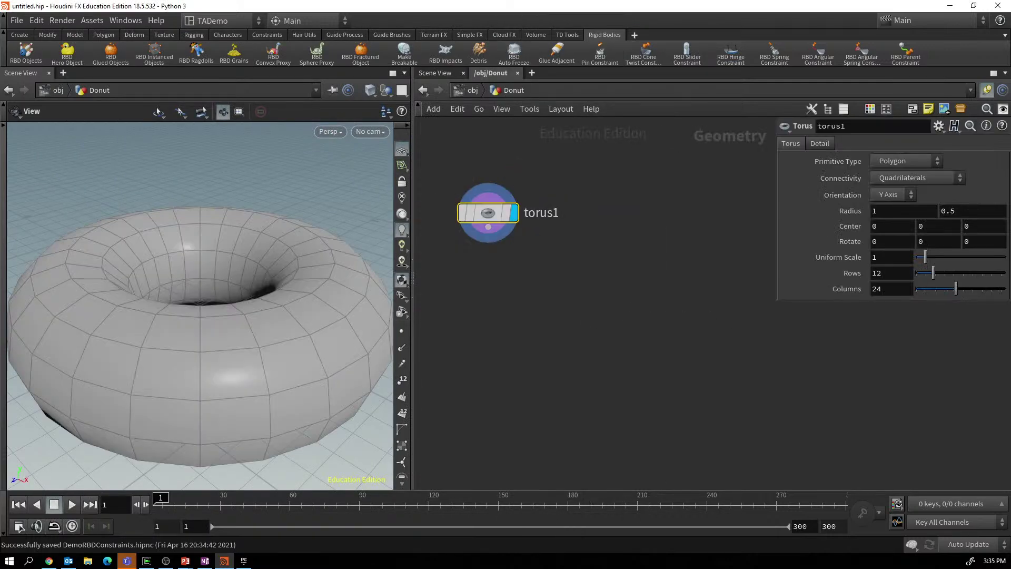
double_click(541, 213)
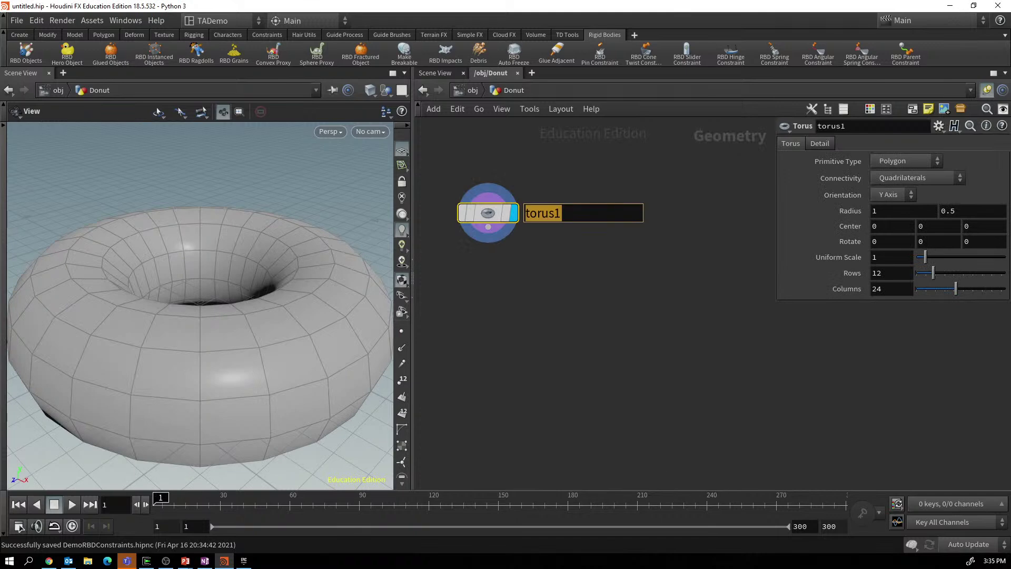
text(nutty)
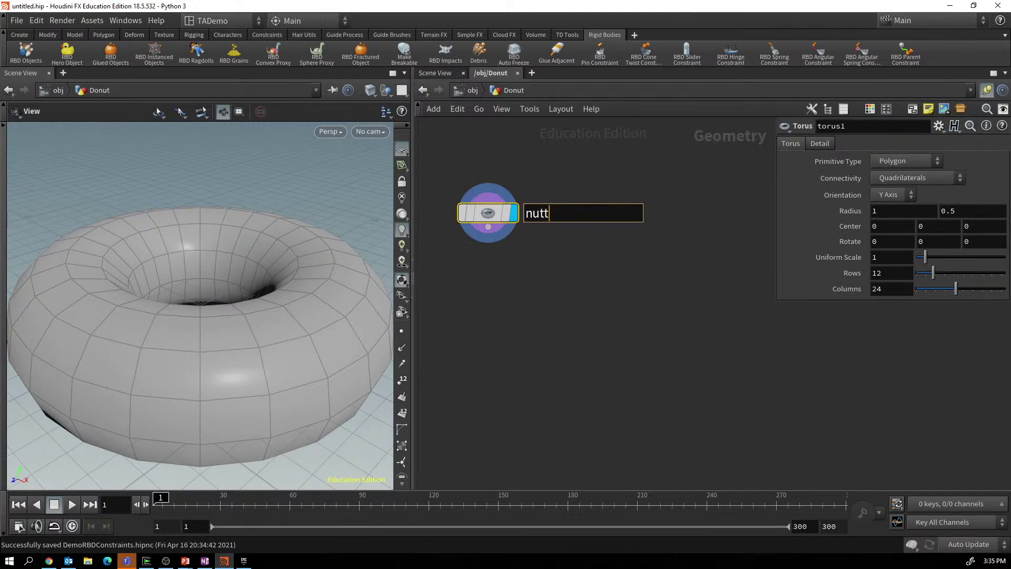
key(Return)
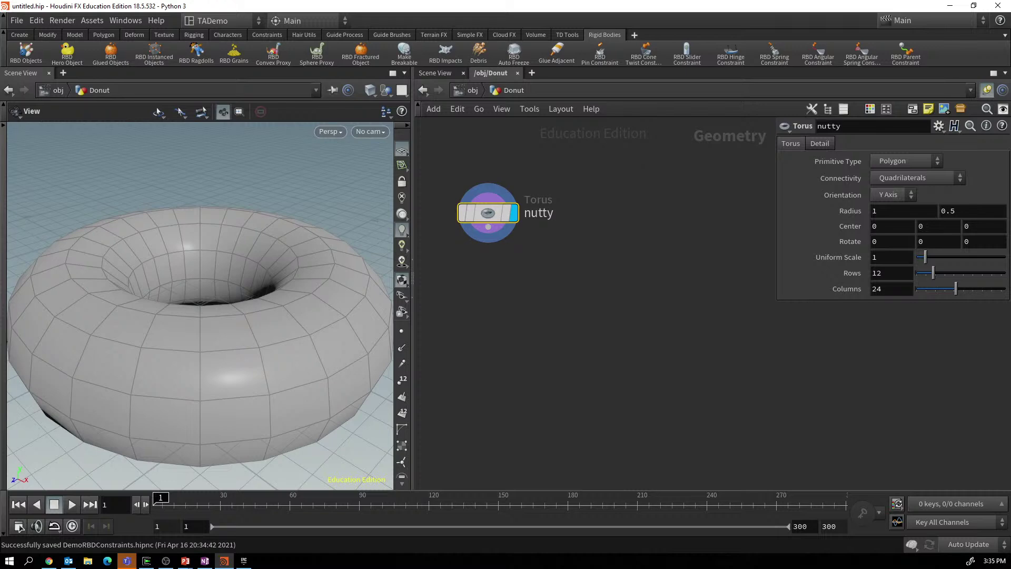
Wire a UV Unwrap node to the output of the nutty torus and set it as the displayed node.
key(alt+Tab)
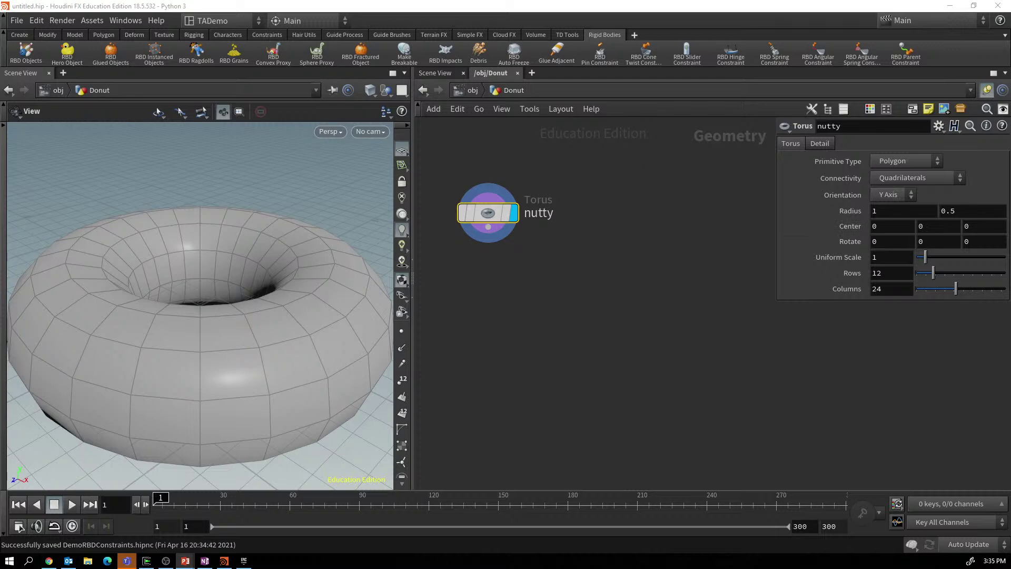
click(489, 227)
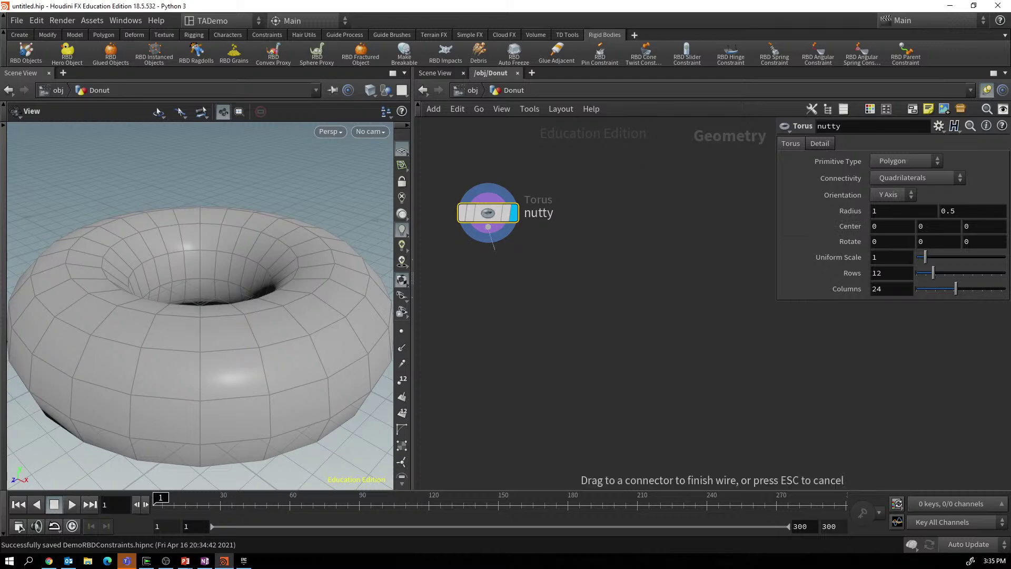
drag(488, 227, 505, 278)
click(505, 278)
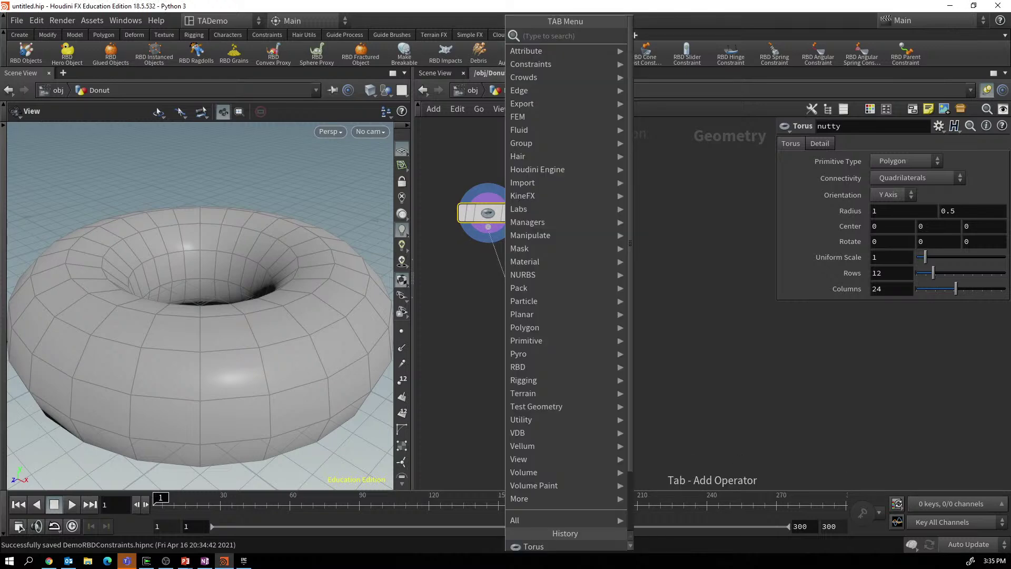
text(uvun)
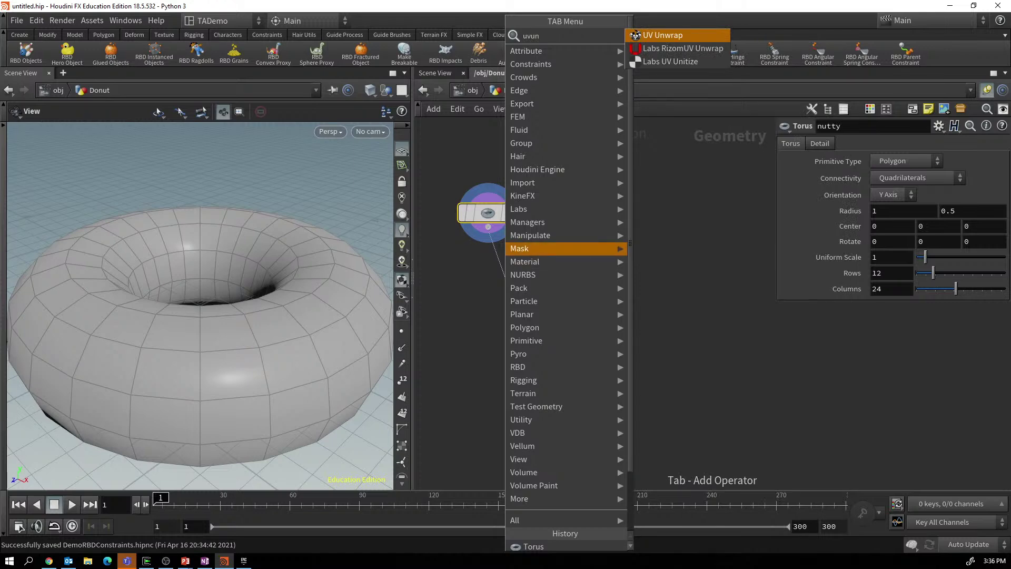
click(663, 35)
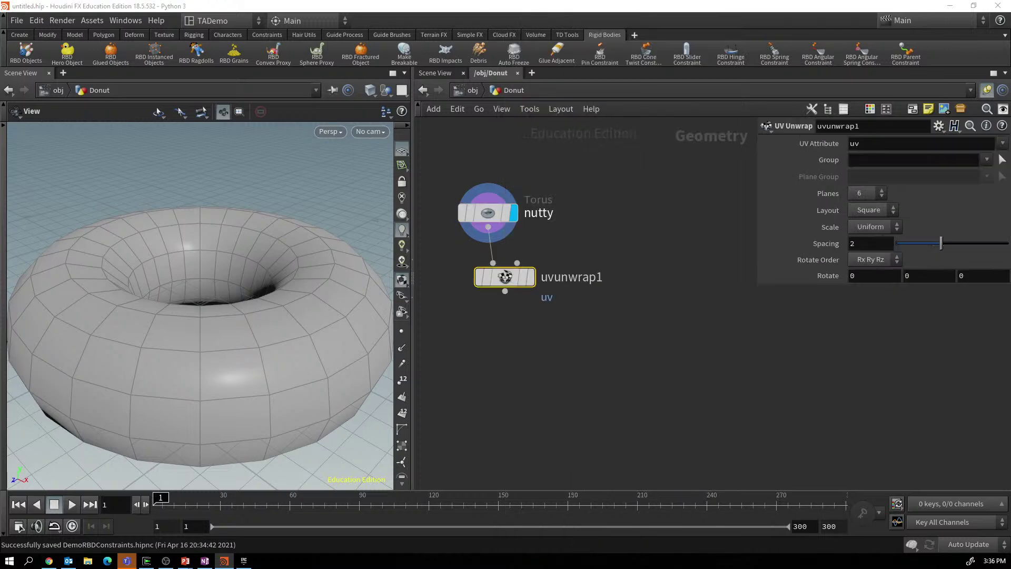
click(521, 277)
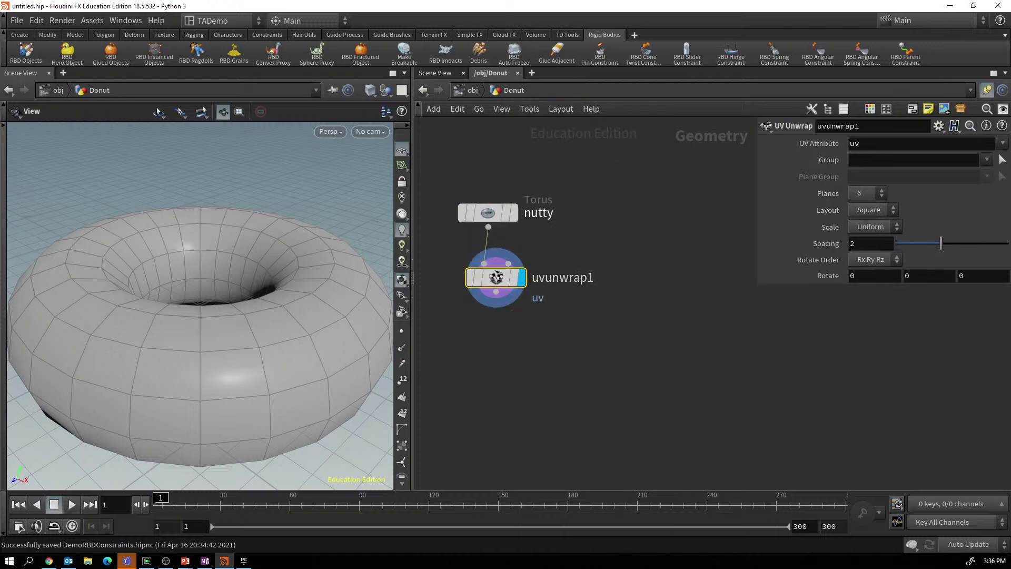
Set the UV Unwrap spacing to 0 while checking the layout in the UV viewport, and return to the perspective view.
click(330, 131)
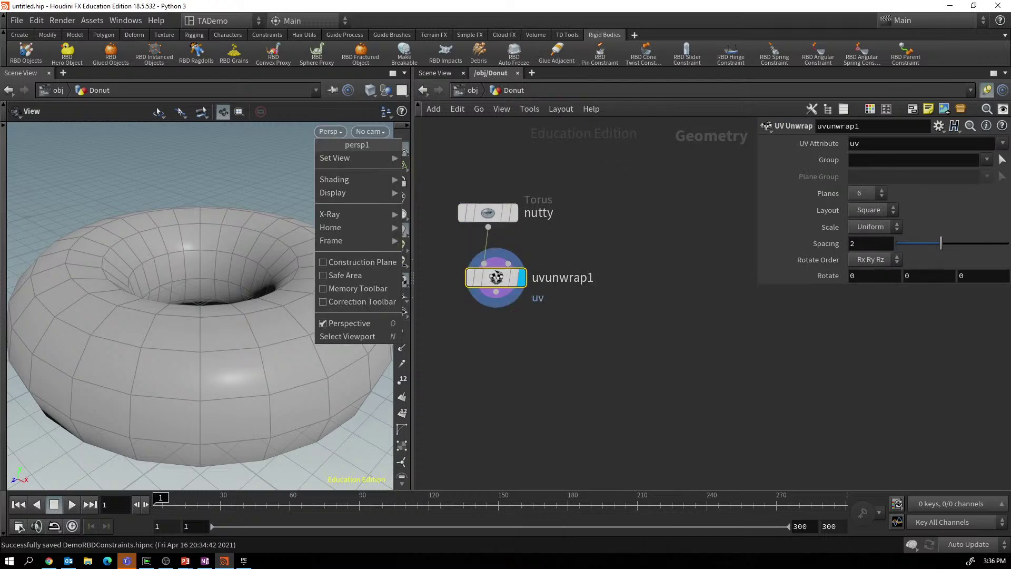
mouse_move(337, 157)
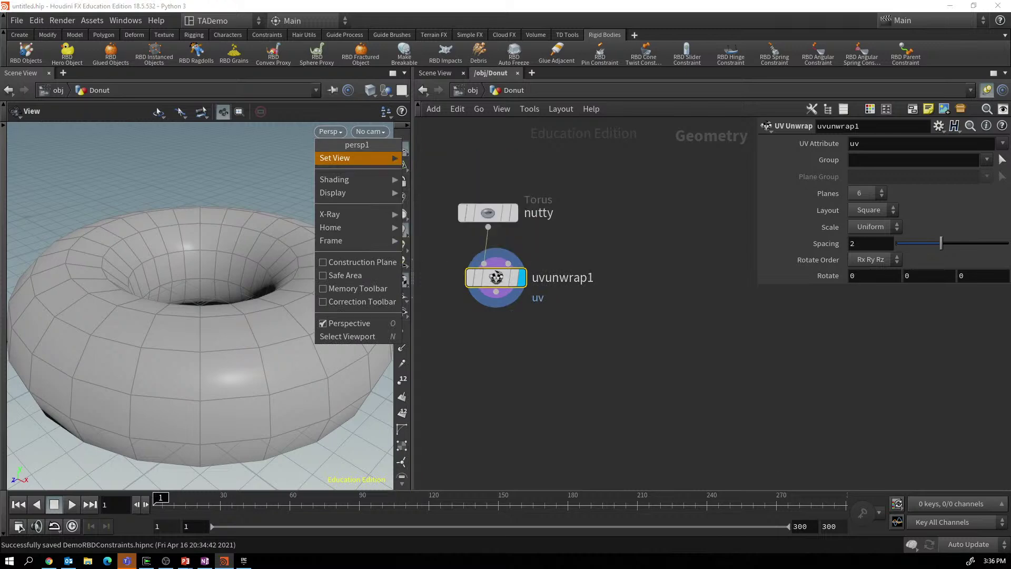
click(426, 211)
drag(942, 243, 897, 243)
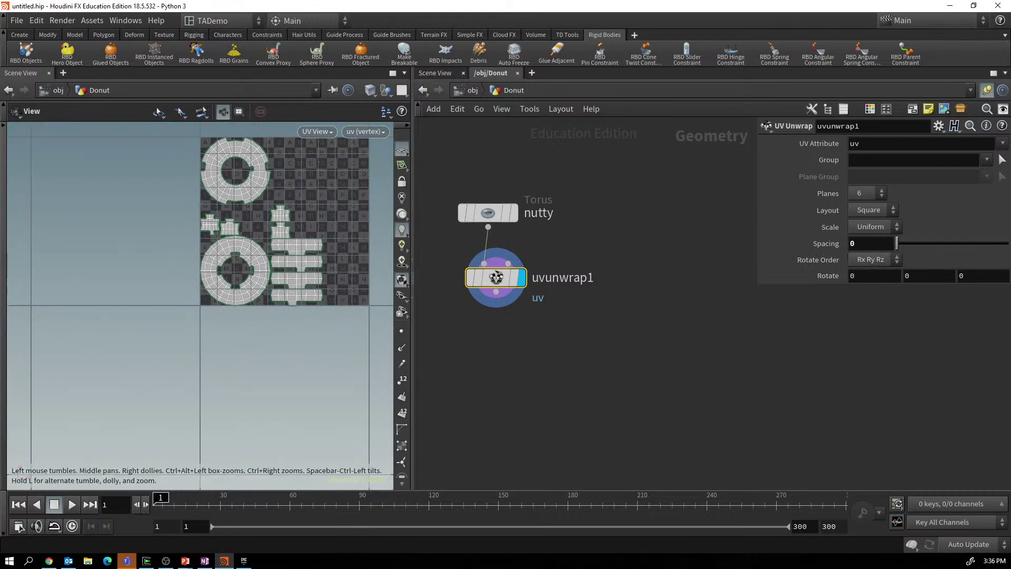
click(316, 132)
mouse_move(326, 158)
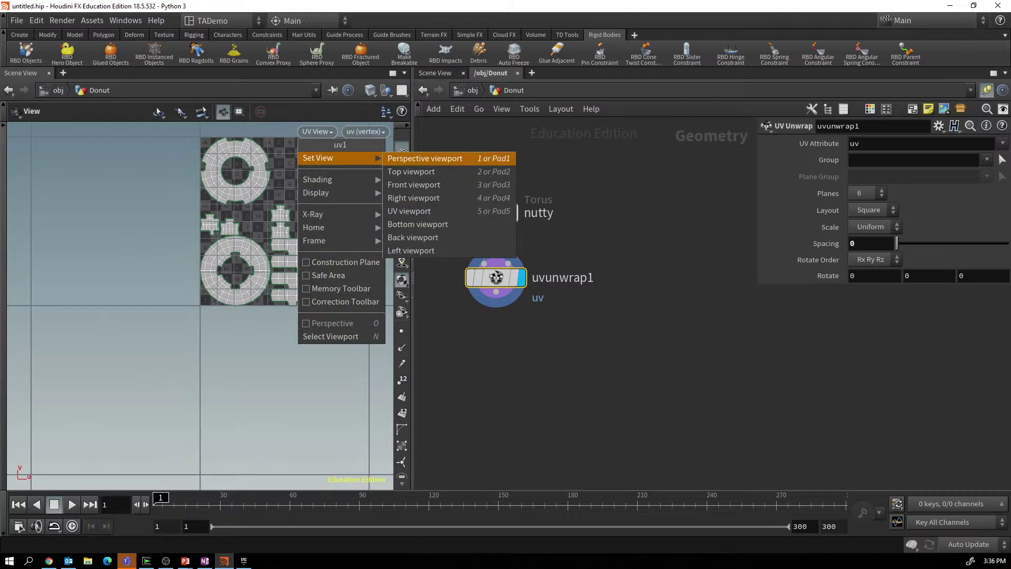
click(424, 158)
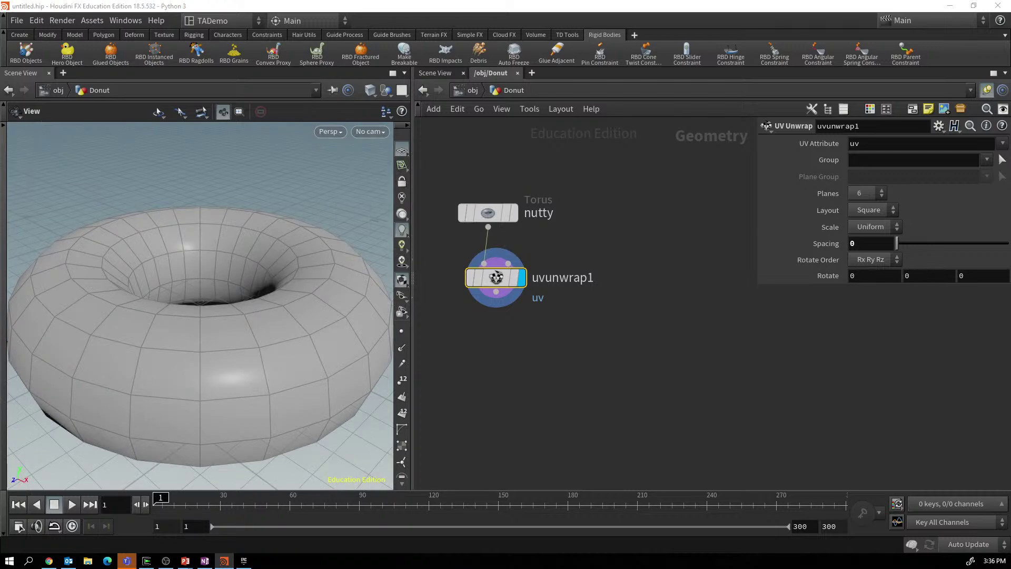
Add a Material Network beside the UV Unwrap node and name it donutMat_Net.
key(Tab)
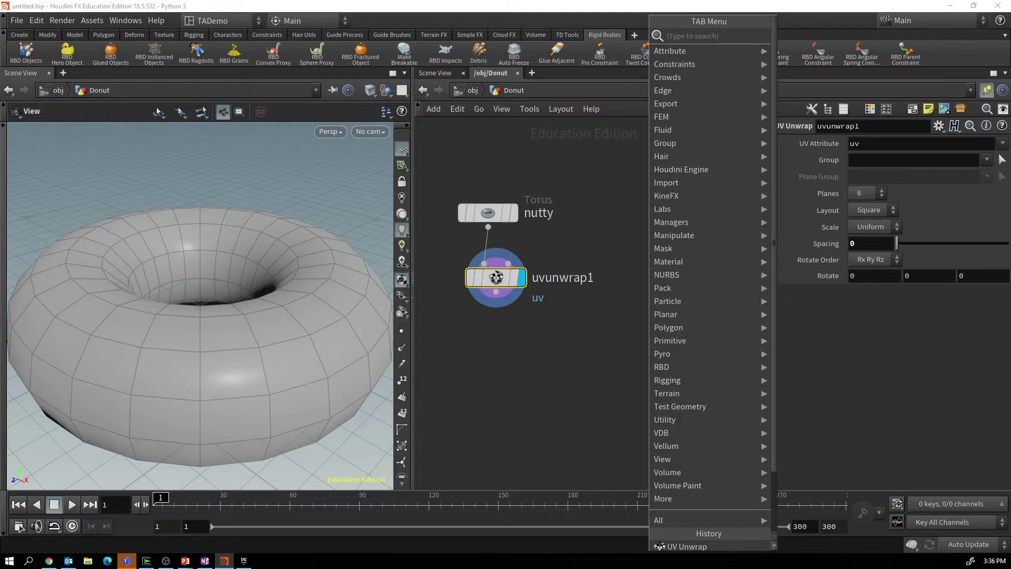
text(mat)
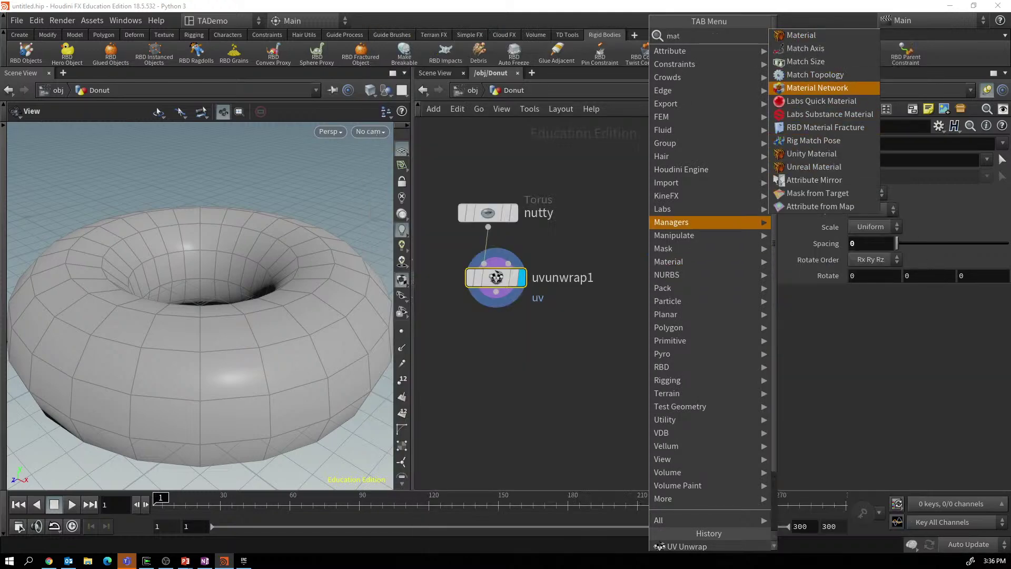
click(817, 88)
click(640, 285)
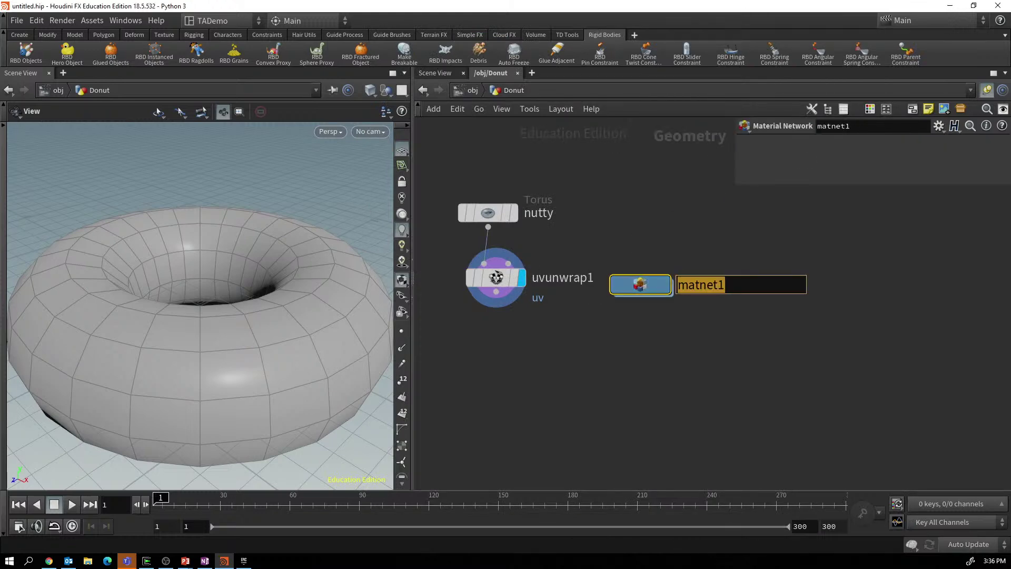
text(D)
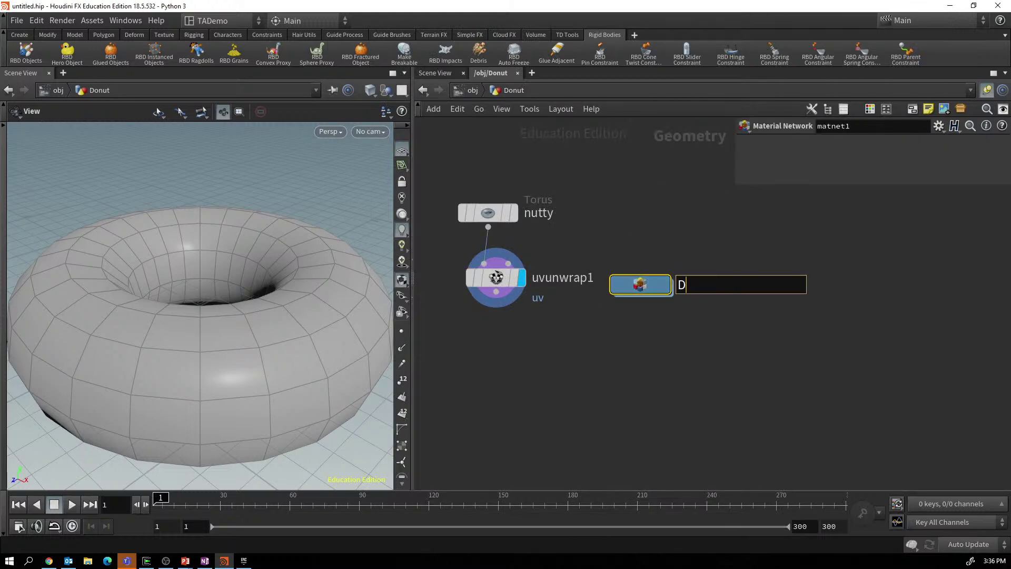
key(BackSpace)
text(donutMat_Net)
key(Return)
Create a Principled Shader inside donutMat_Net and rename it donutMat.
key(i)
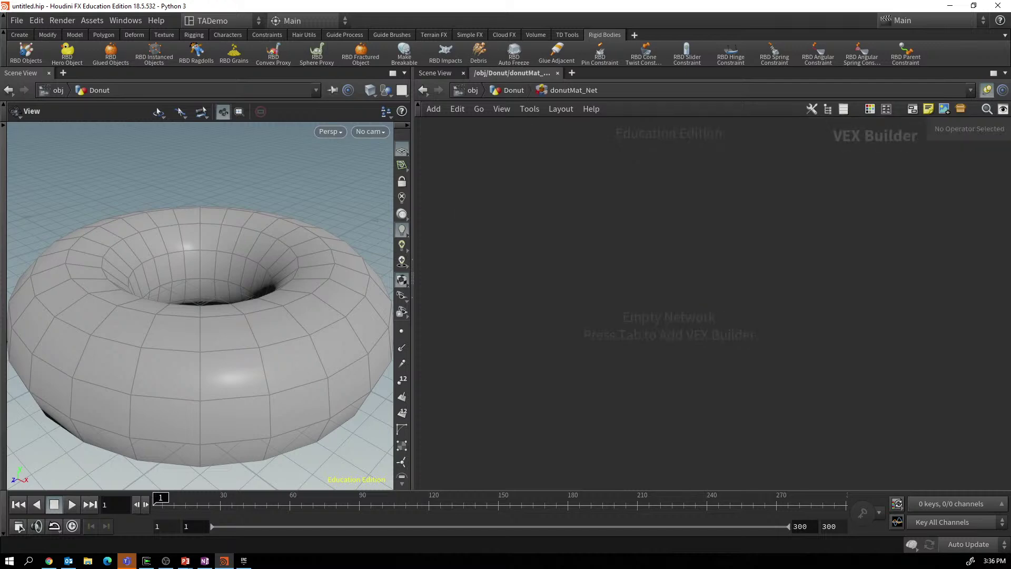
key(Tab)
text(princ)
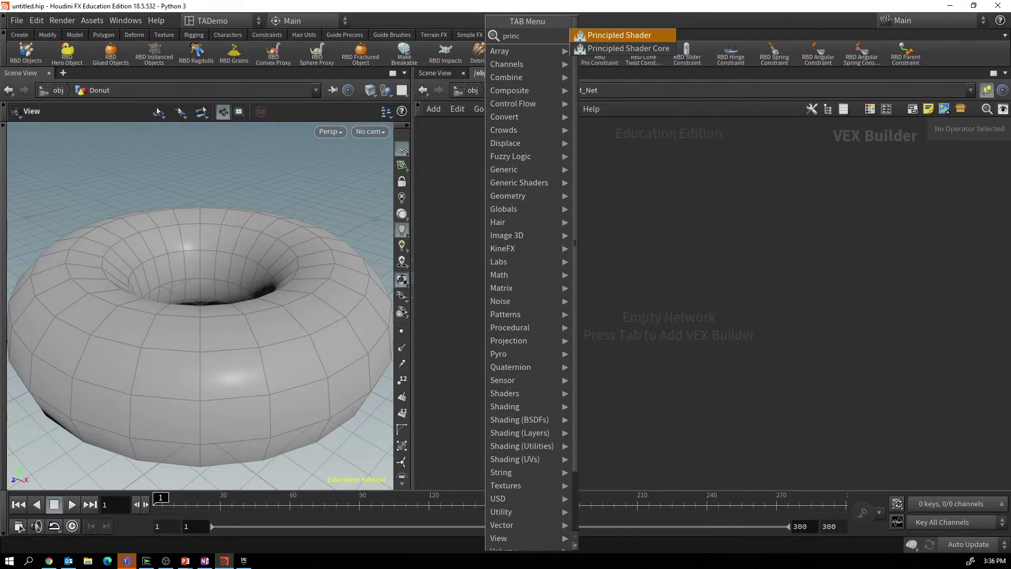
key(Return)
click(484, 233)
double_click(710, 126)
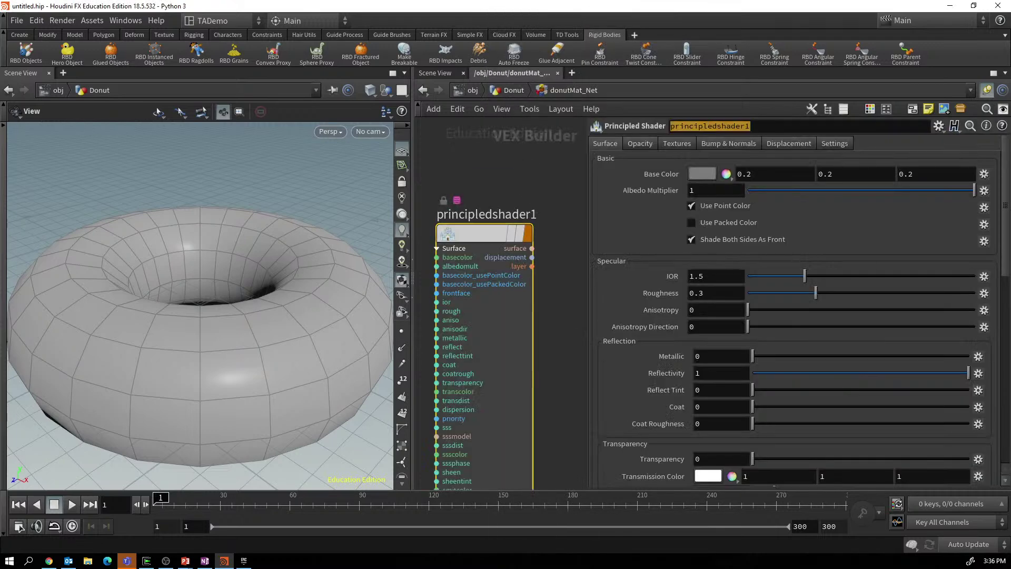
text(d)
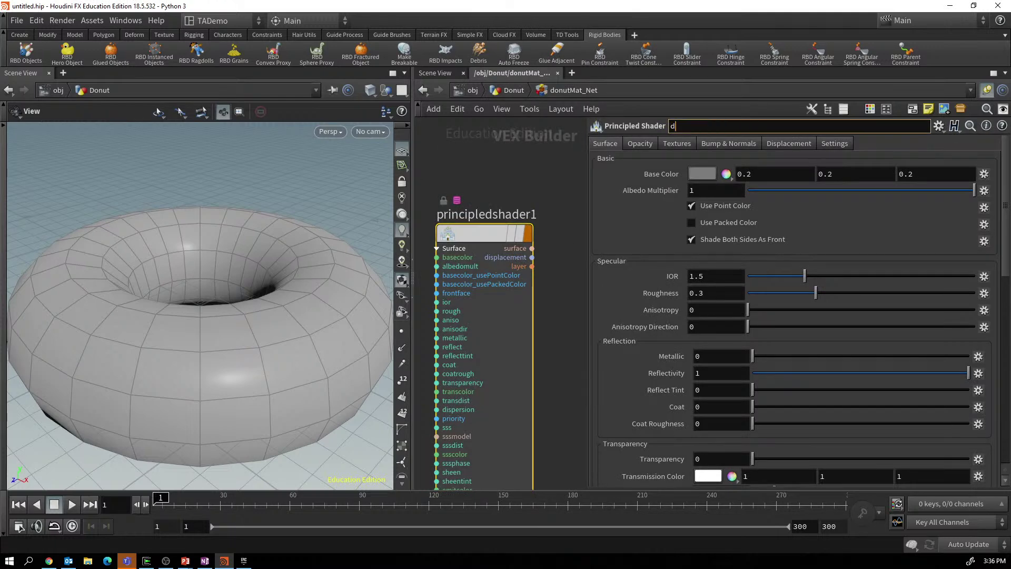
text(onutMat)
key(Return)
Set the donutMat shader's base color to pure red (1, 0, 0) and go back up to the Donut network.
click(727, 174)
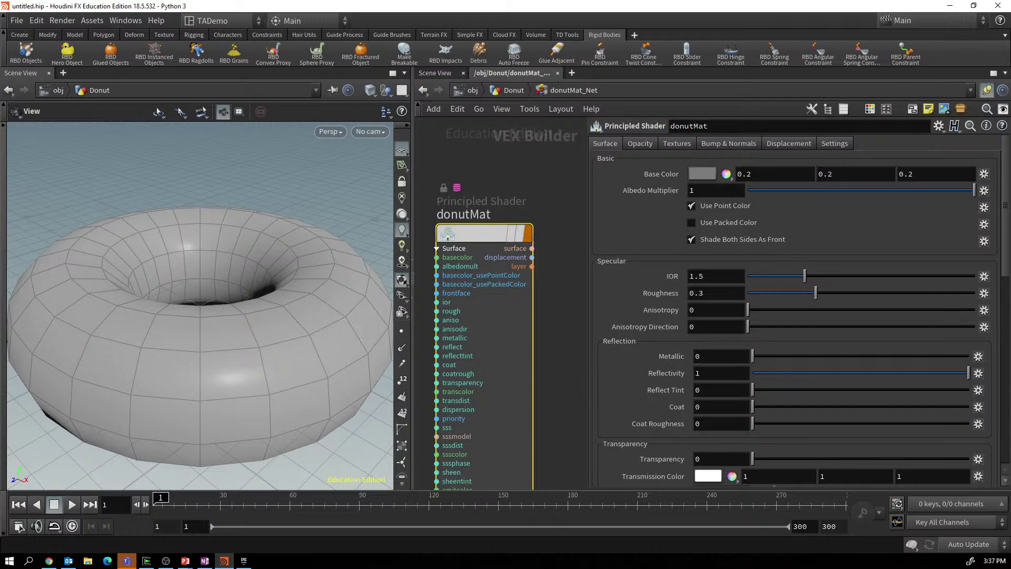
click(657, 78)
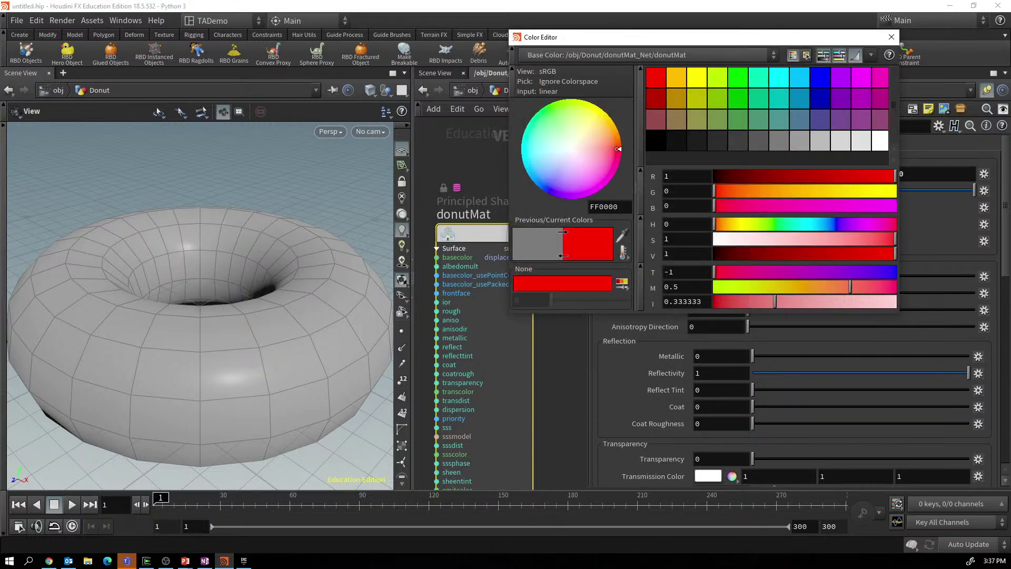
click(892, 37)
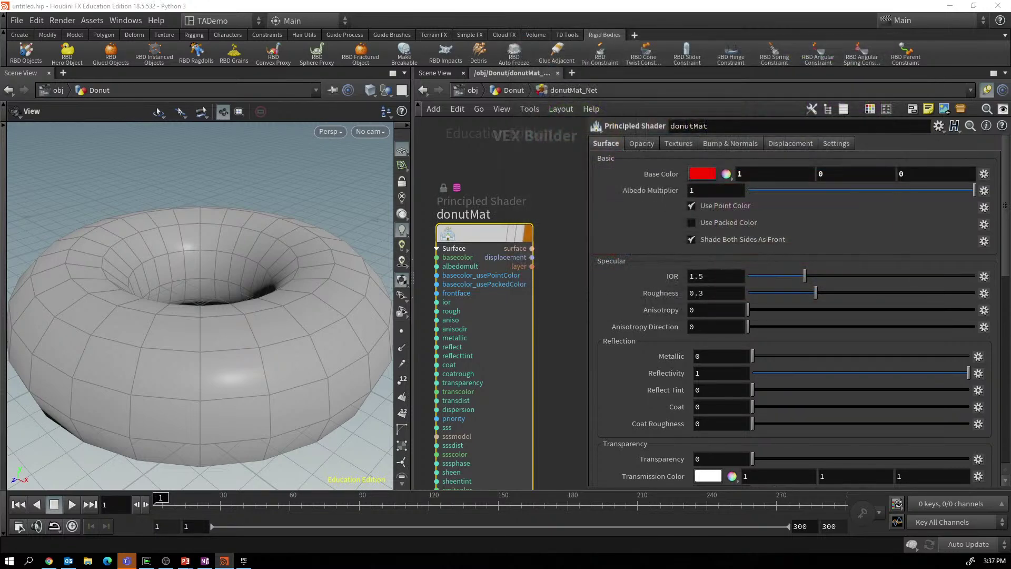
key(u)
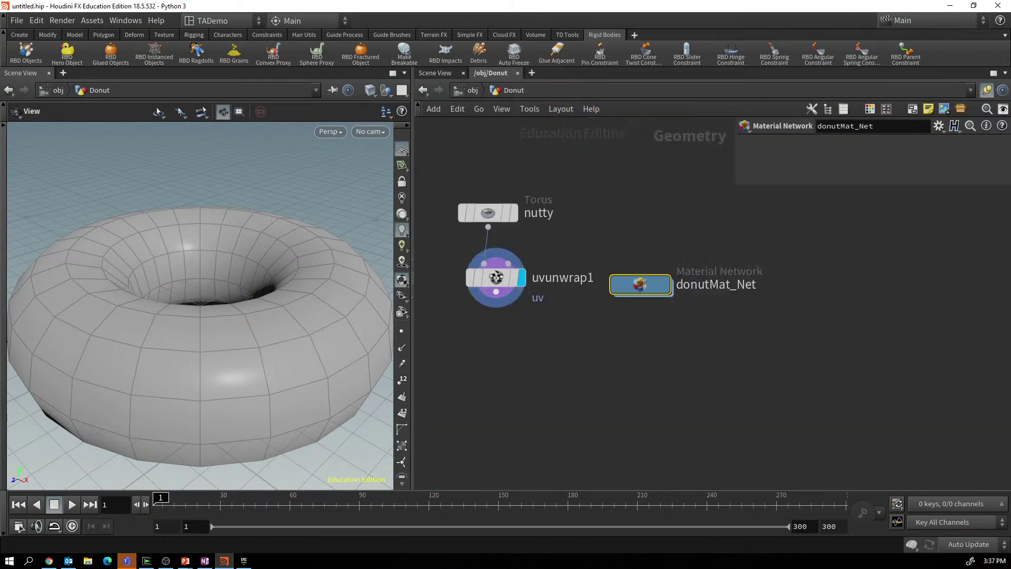
Add a Material node wired to the output of uvunwrap1.
drag(496, 291, 493, 348)
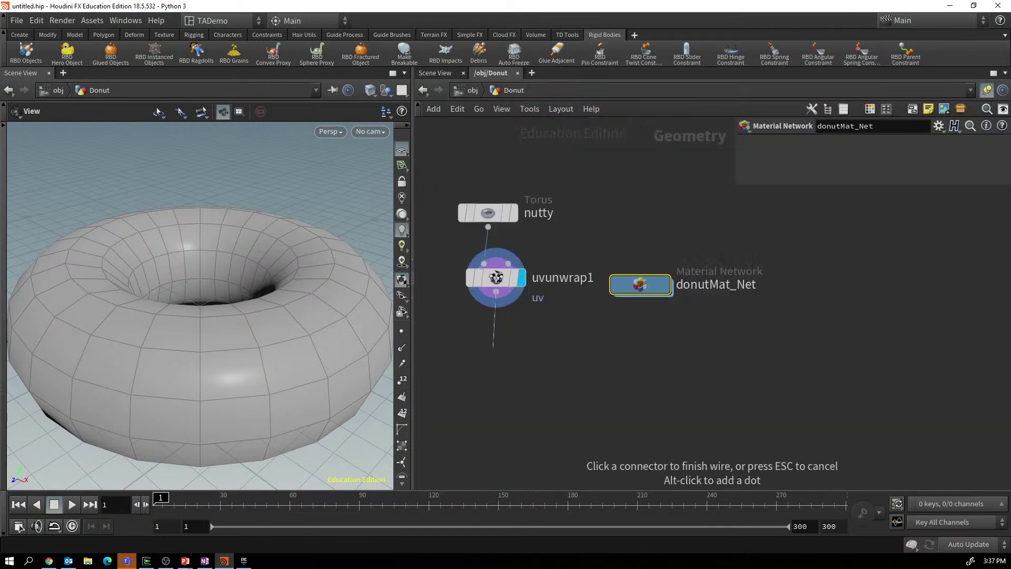
key(Tab)
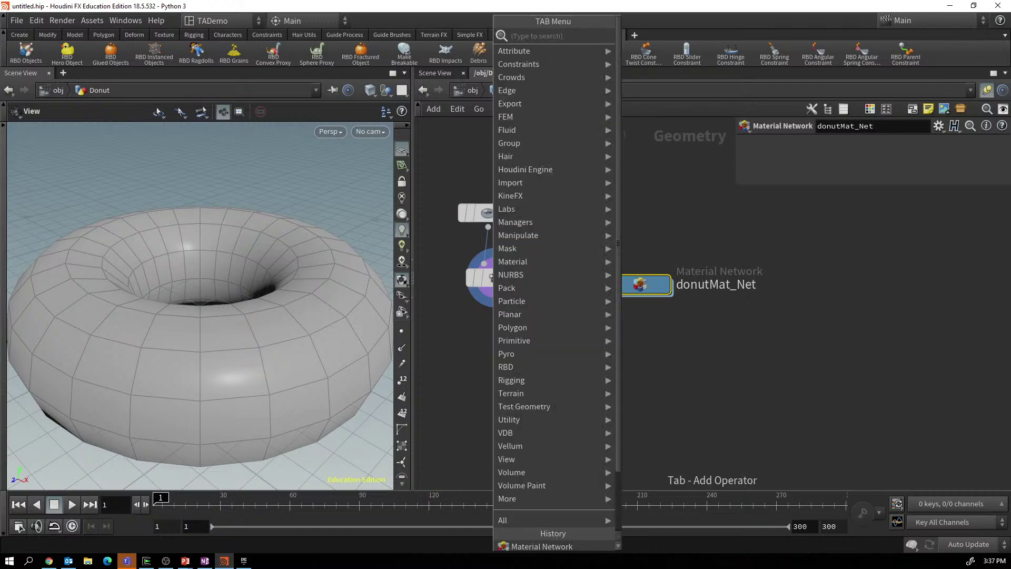
text(mater)
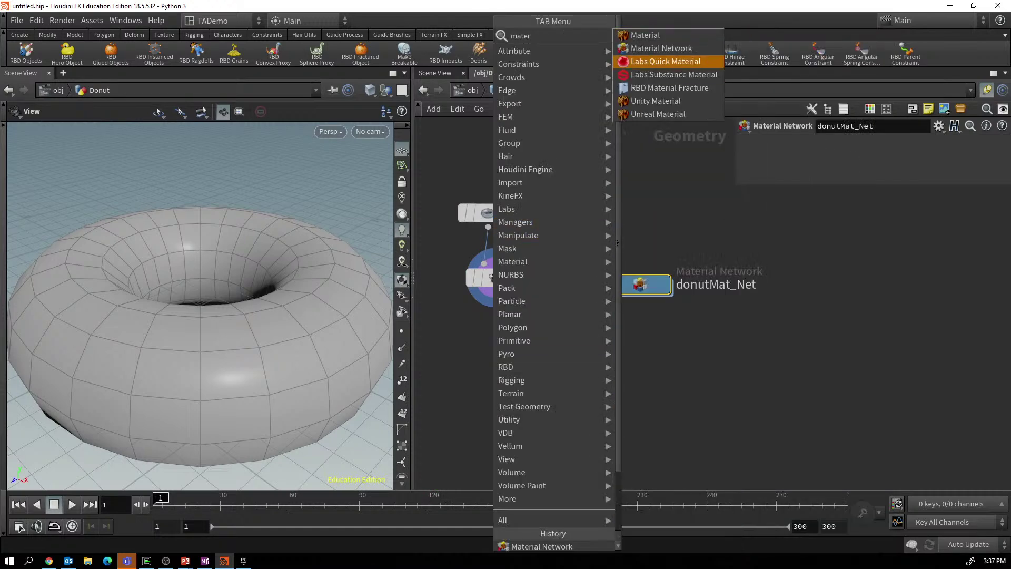
click(646, 35)
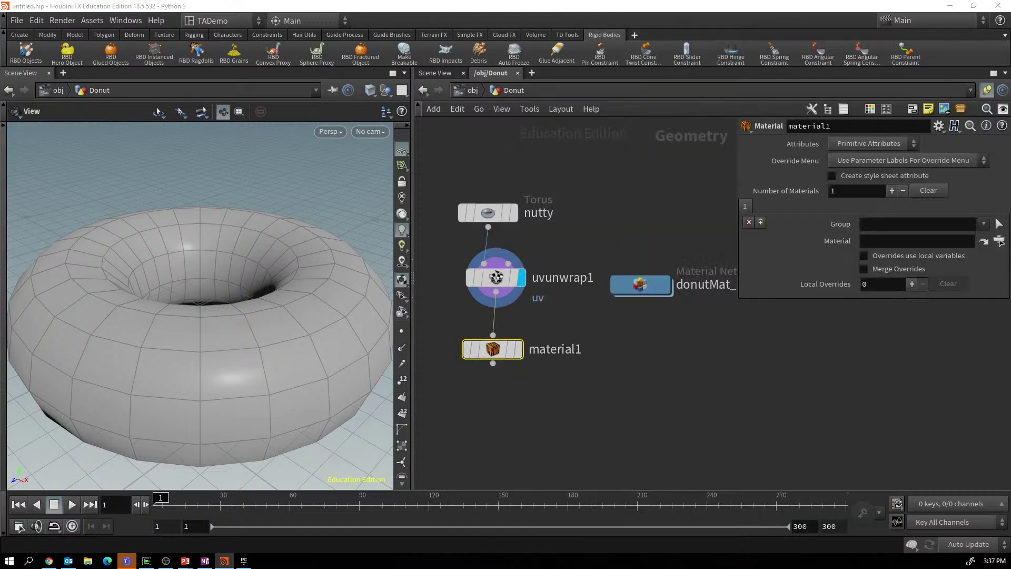
Set the Material node's material path to ../donutMat_Net/donutMat.
click(890, 241)
text(../../)
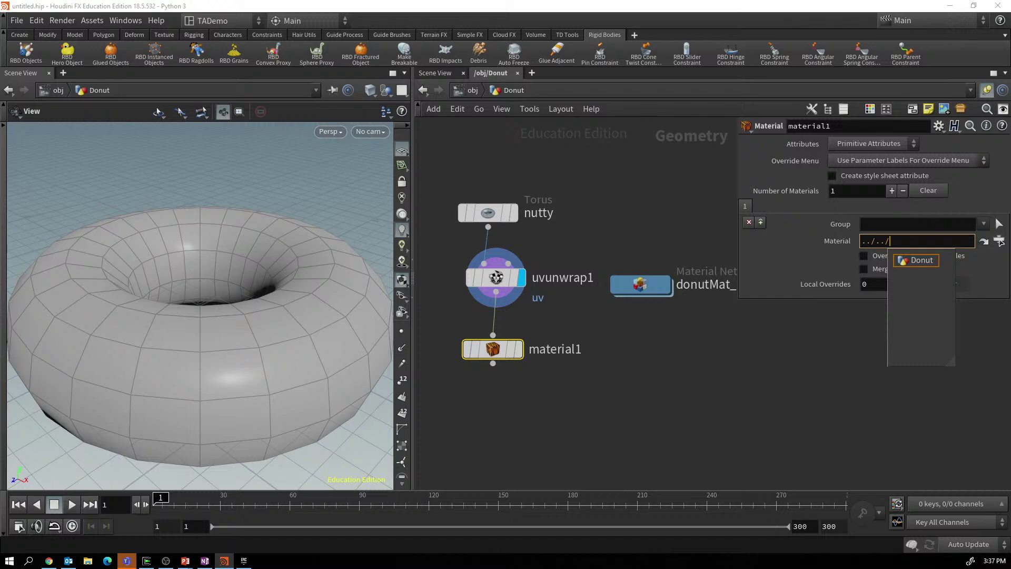
key(BackSpace)
key(BackSpace)
key(BackSpace)
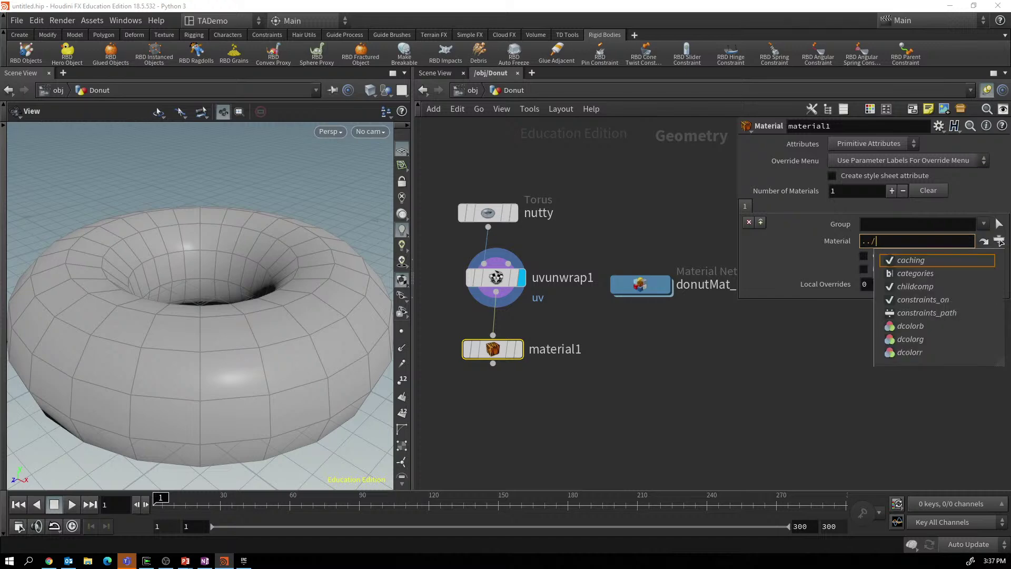
text(do)
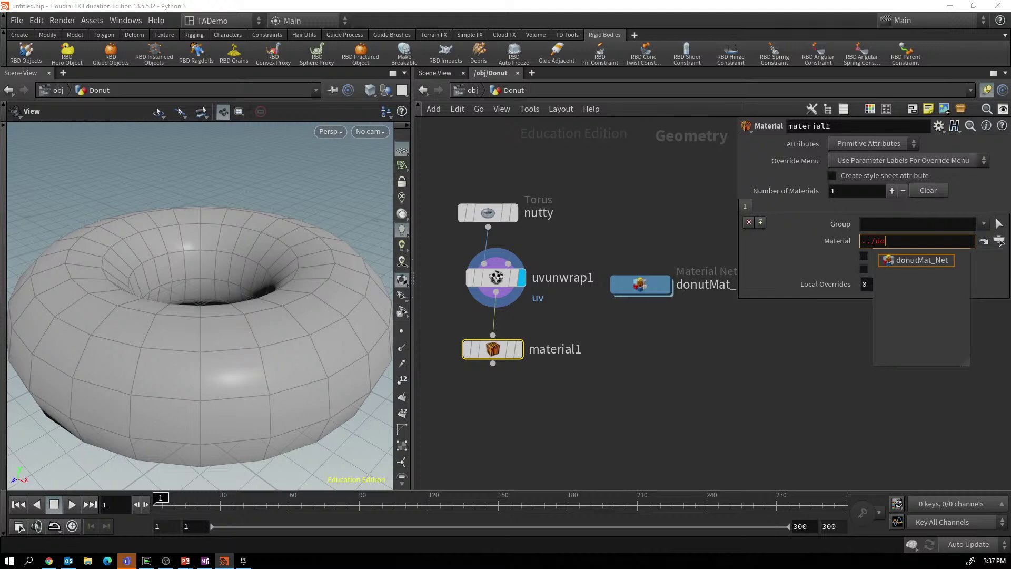
key(Tab)
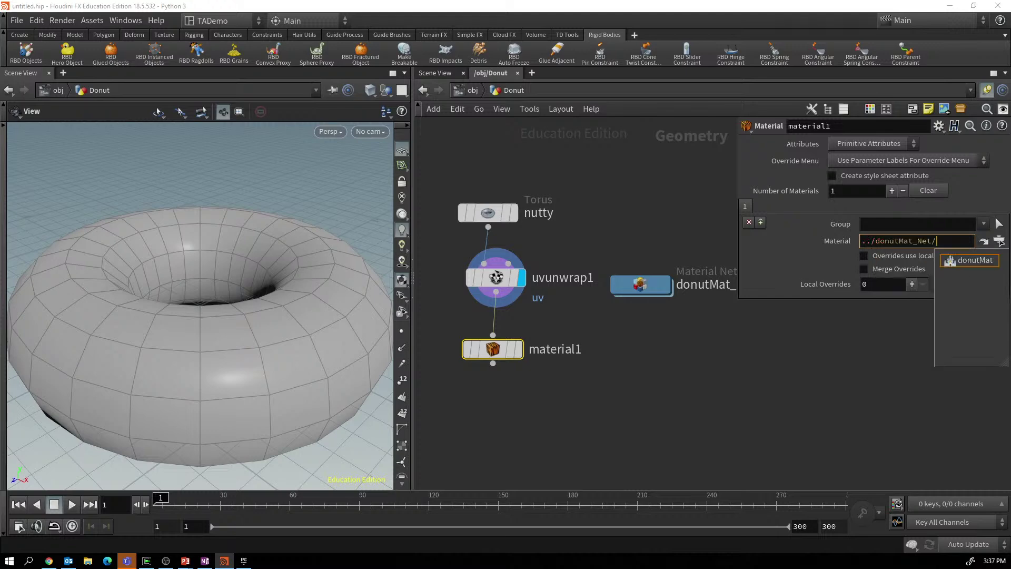
key(Tab)
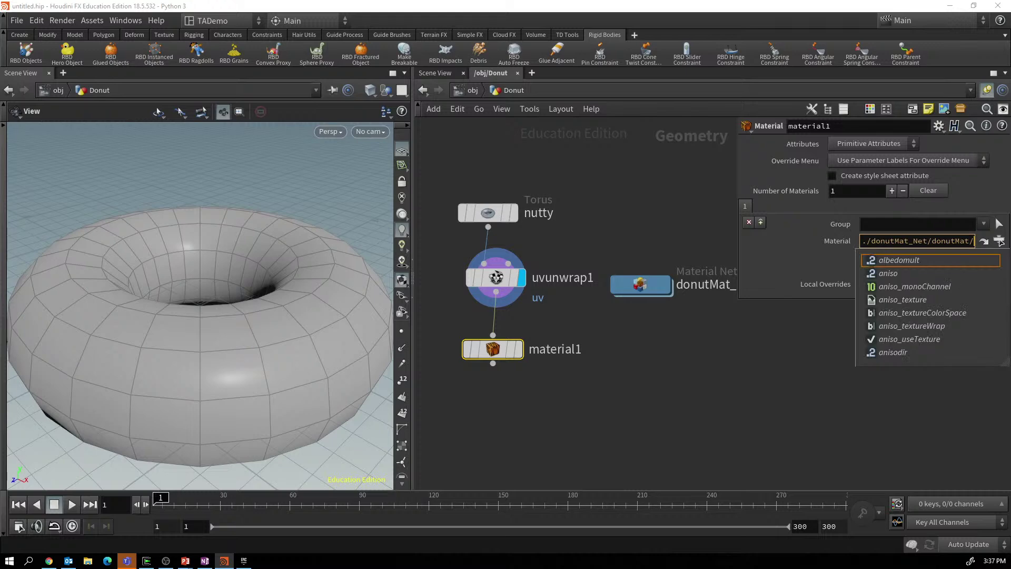
key(BackSpace)
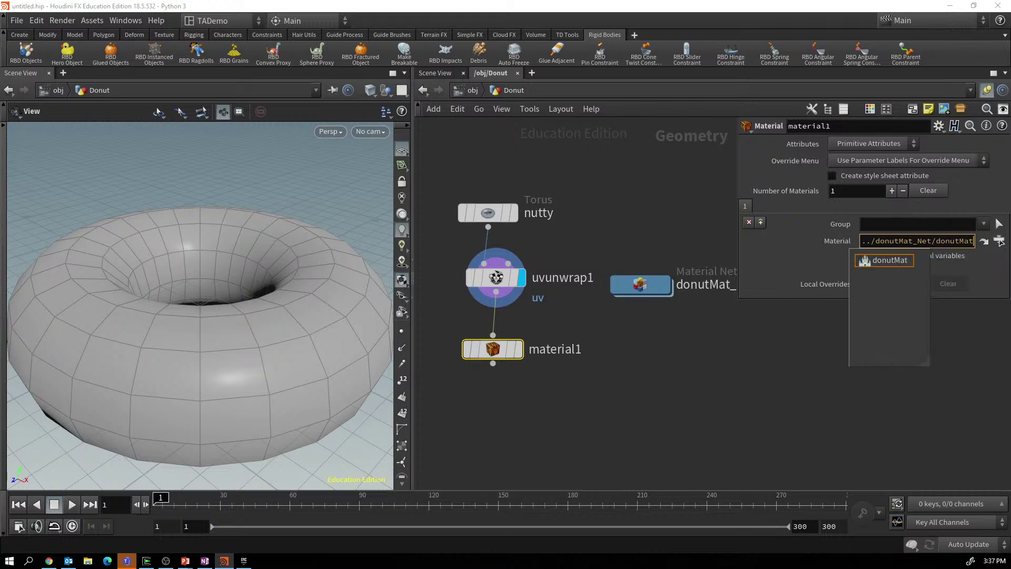
Set material1 as the displayed node and frame the whole donut in the perspective view.
mouse_move(493, 348)
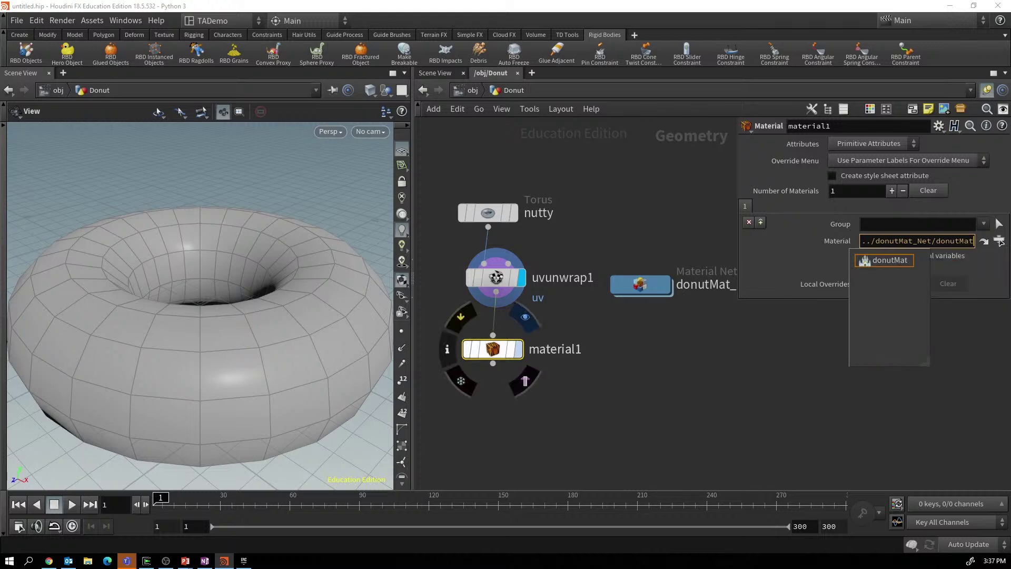
click(525, 317)
scroll(285, 372, down, 8)
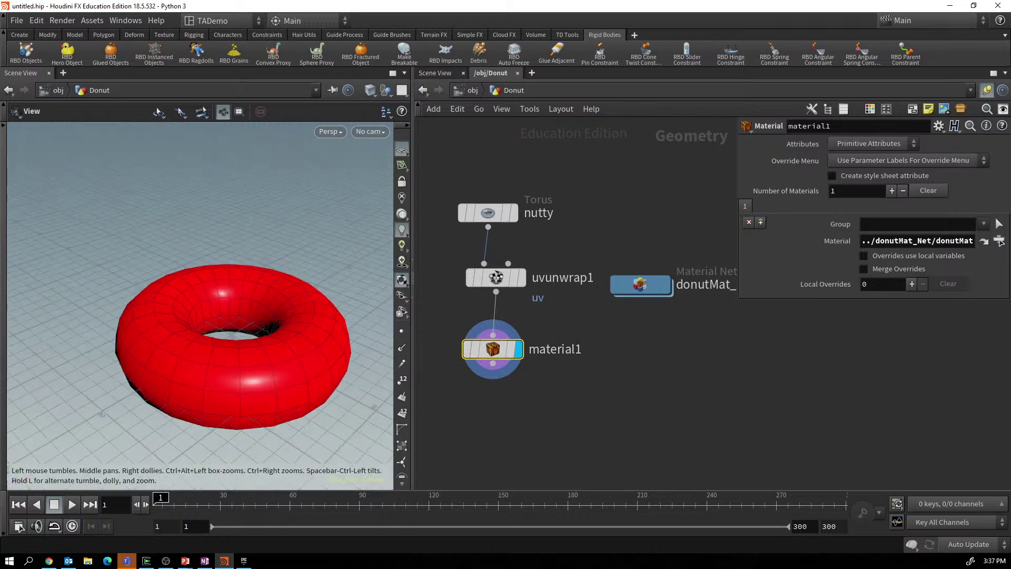
middle_drag(285, 372, 237, 291)
scroll(237, 292, up, 1)
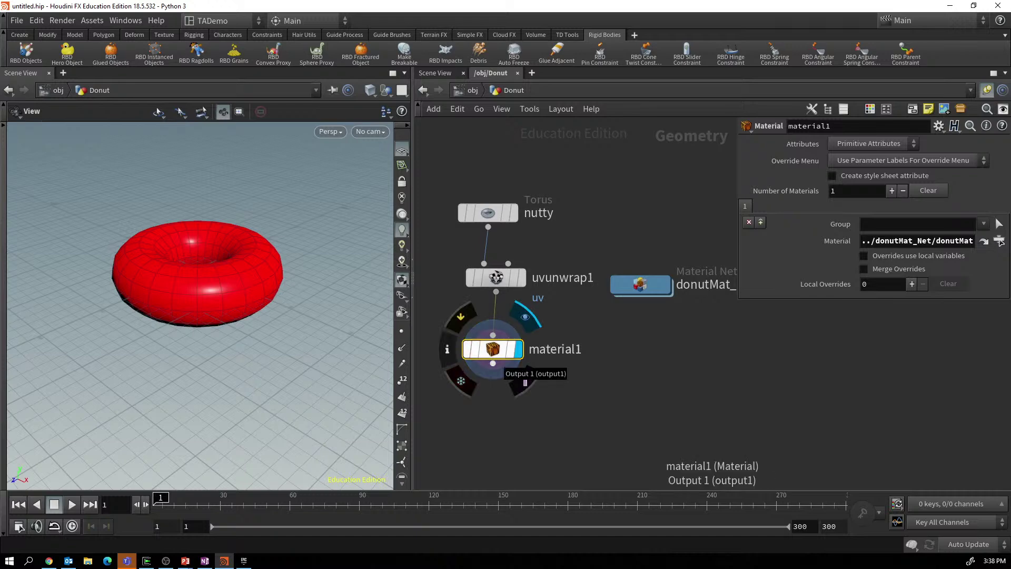
Add a Null node after material1 and rename it Donut.
click(526, 382)
key(Tab)
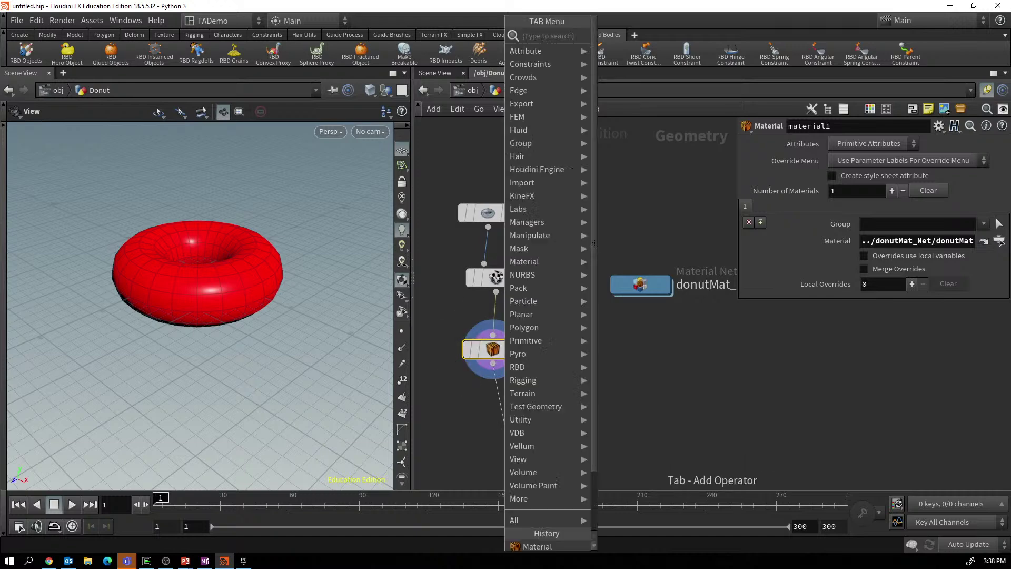
text(null)
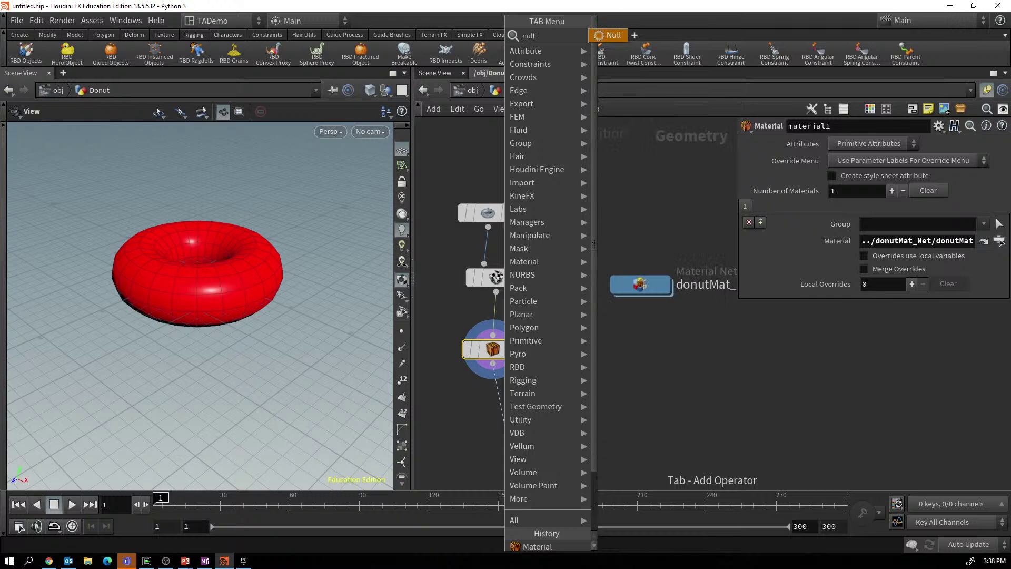
key(Return)
click(504, 424)
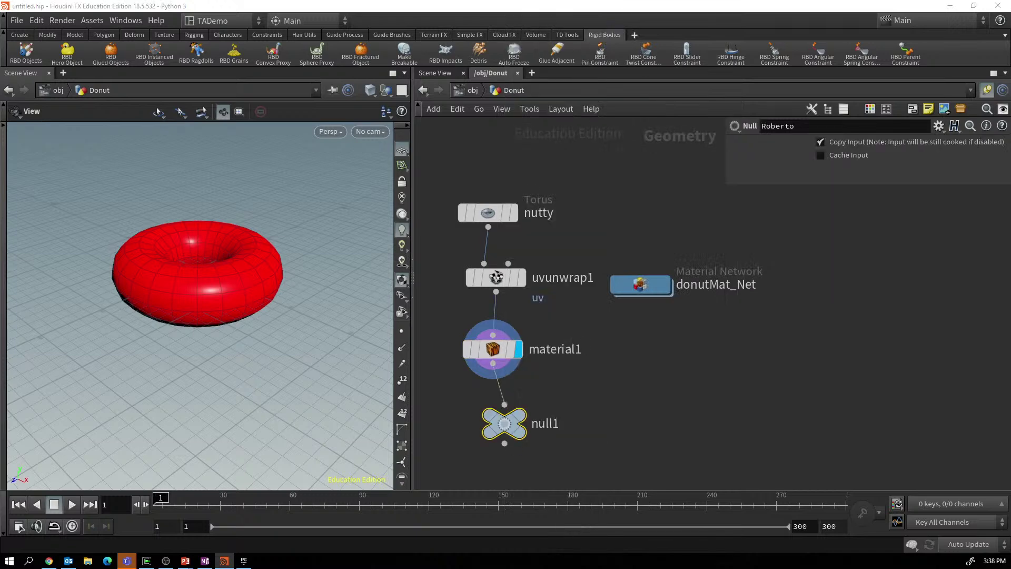
double_click(548, 424)
double_click(548, 424)
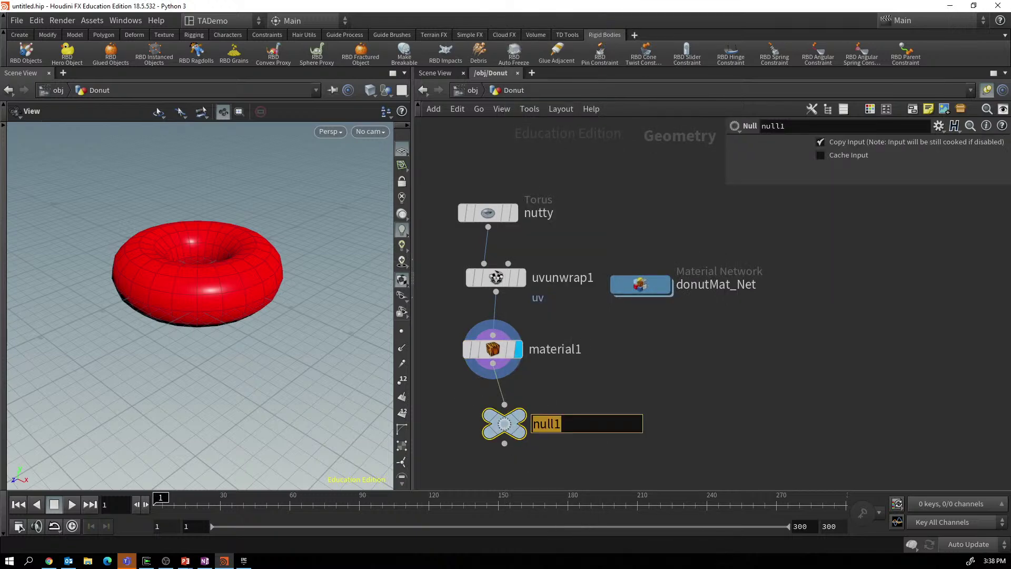
text(Donut)
key(Return)
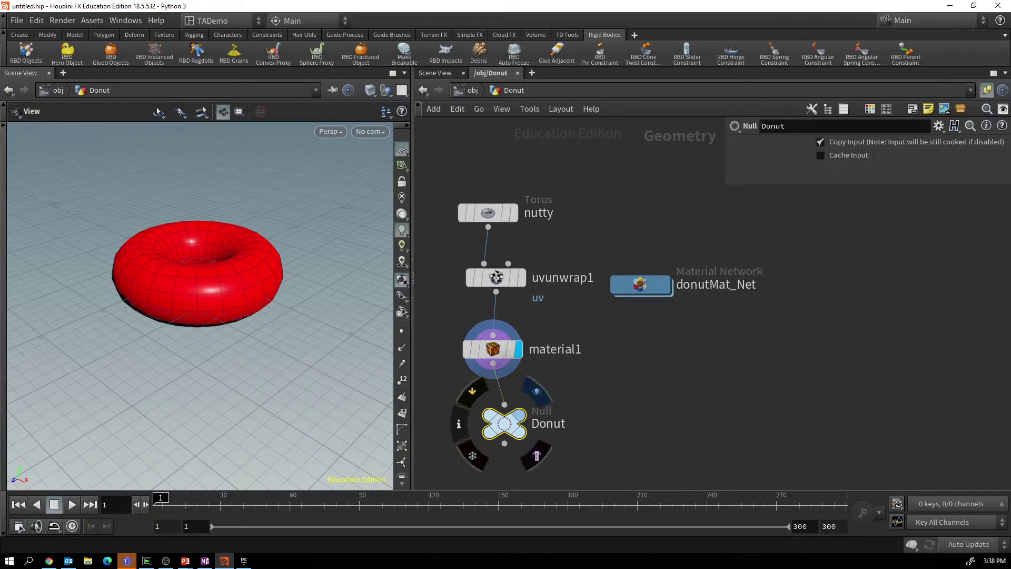
Display the Donut null and move it lower, aligned beneath material1.
click(521, 424)
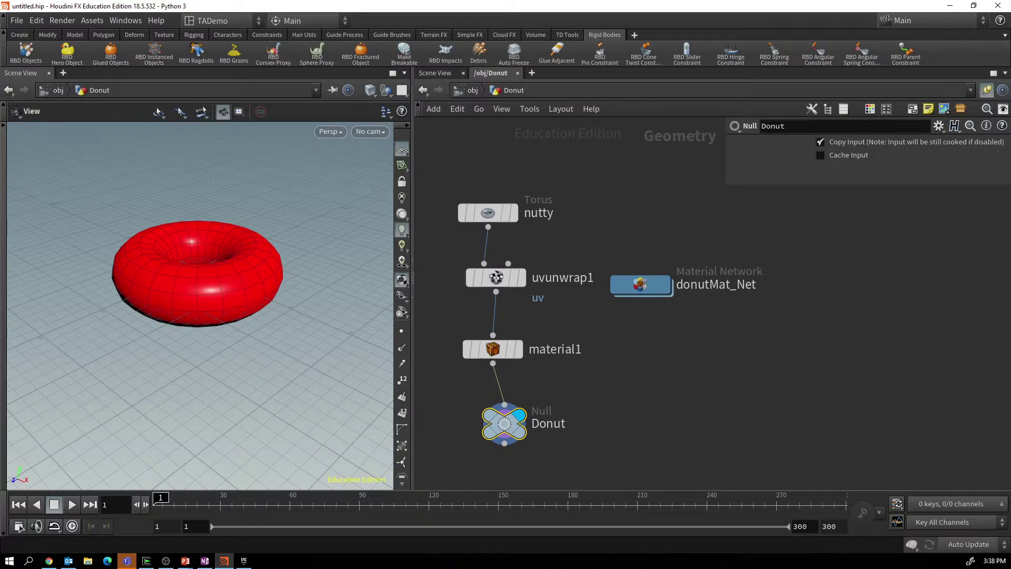
key(alt+Tab)
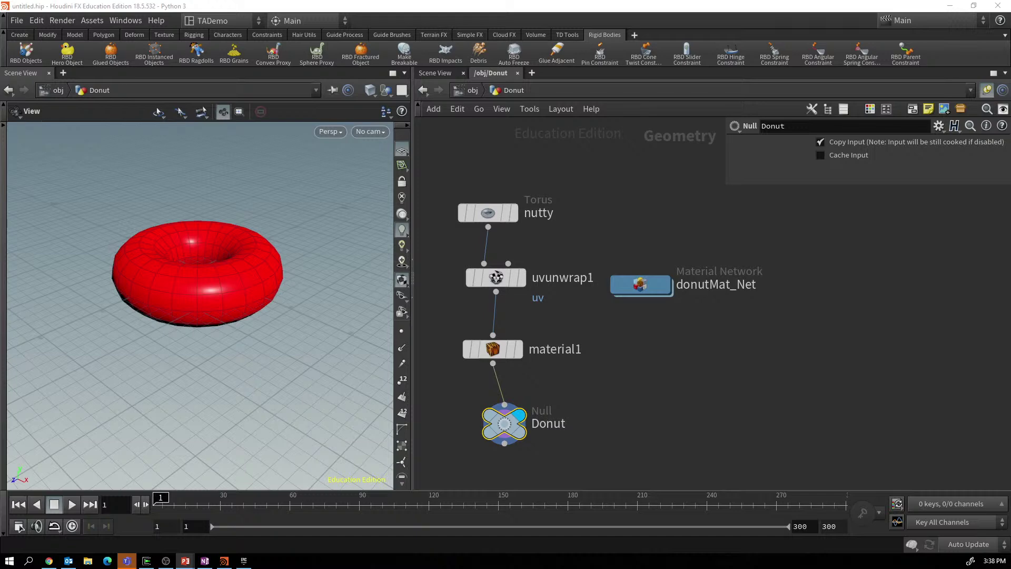
drag(505, 424, 493, 454)
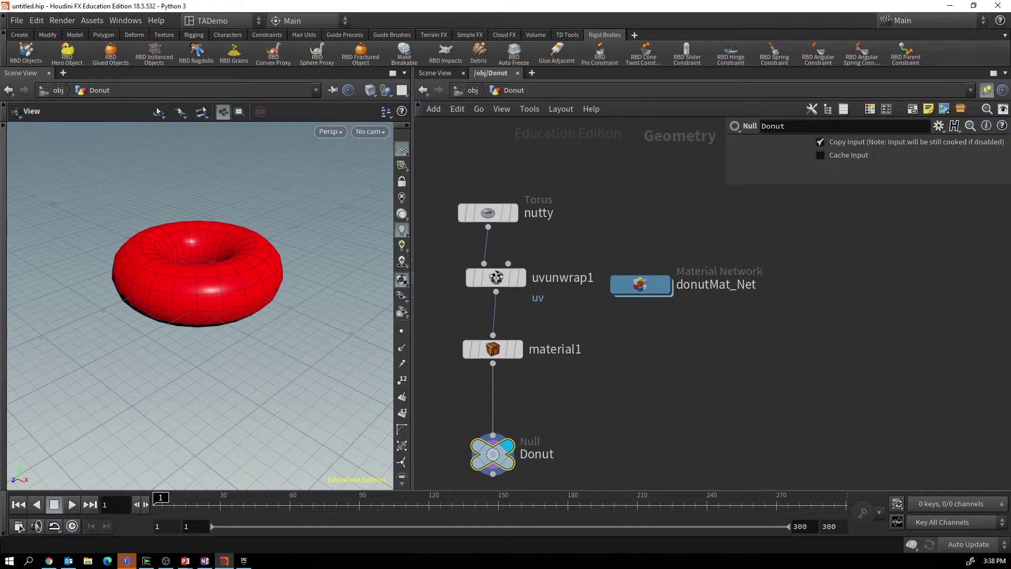
Move material1 up under uvunwrap1 and insert an Assemble node between material1 and the Donut null.
drag(493, 350, 521, 357)
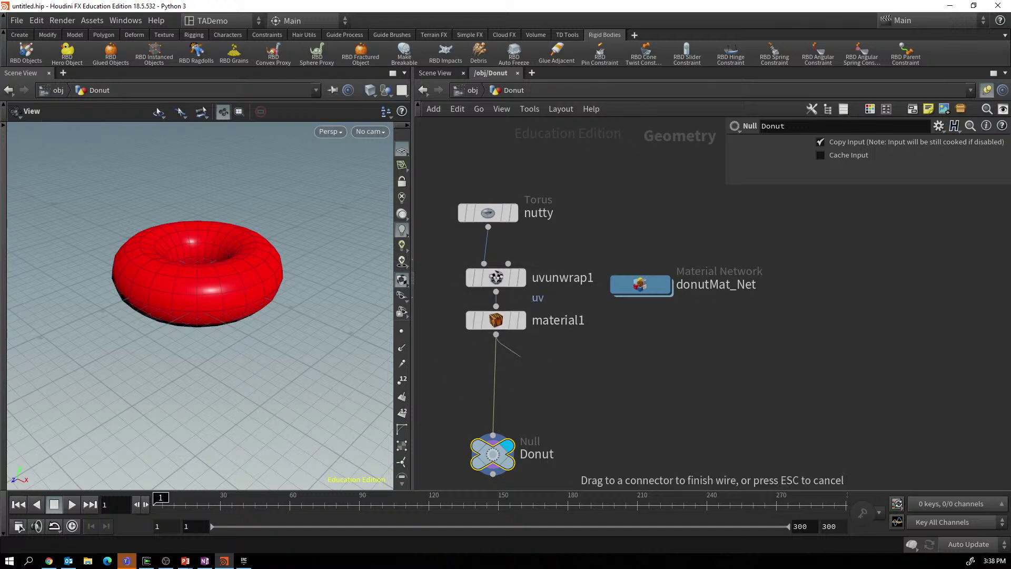
key(Tab)
text(ass)
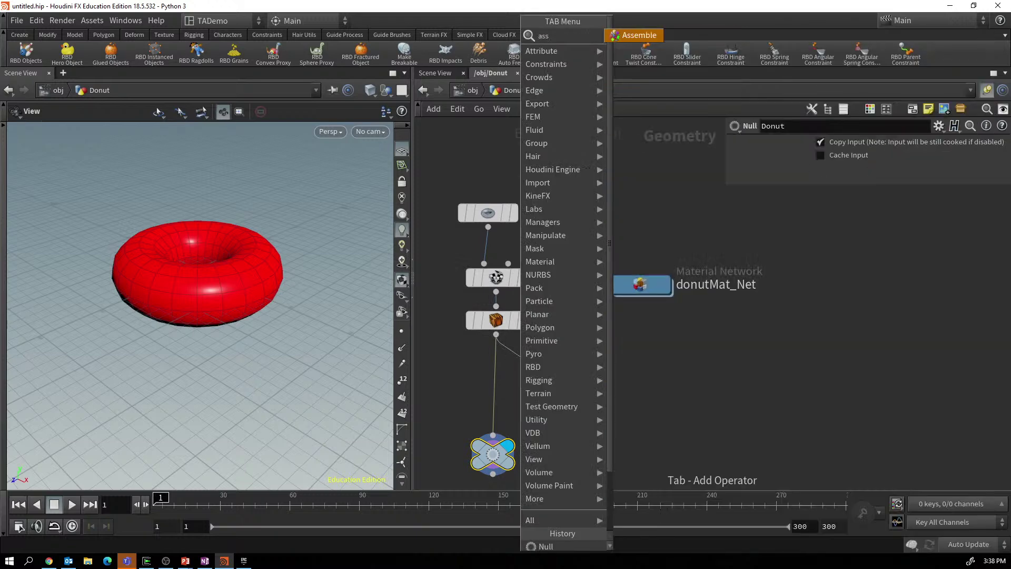
key(Return)
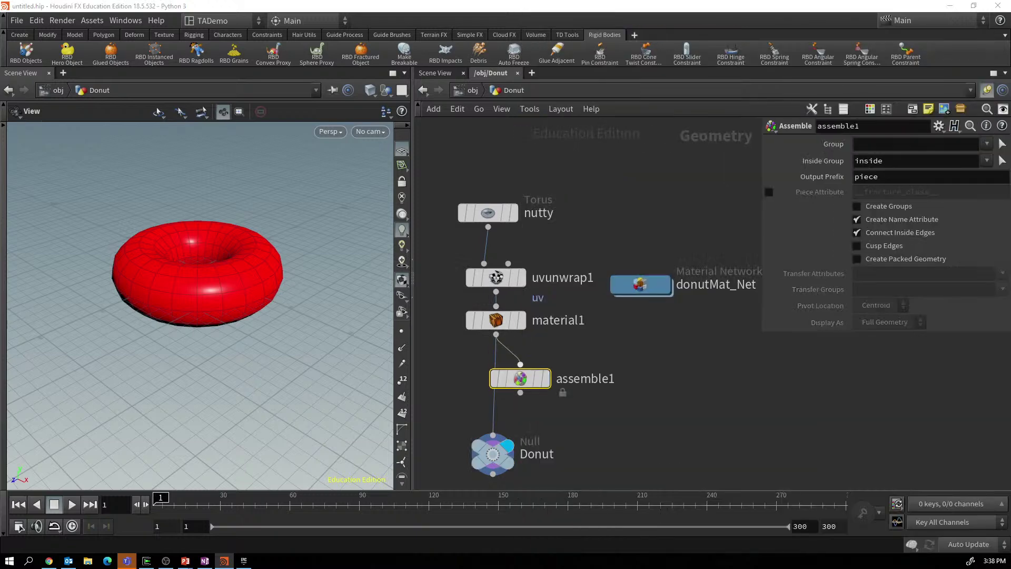
click(496, 372)
click(497, 380)
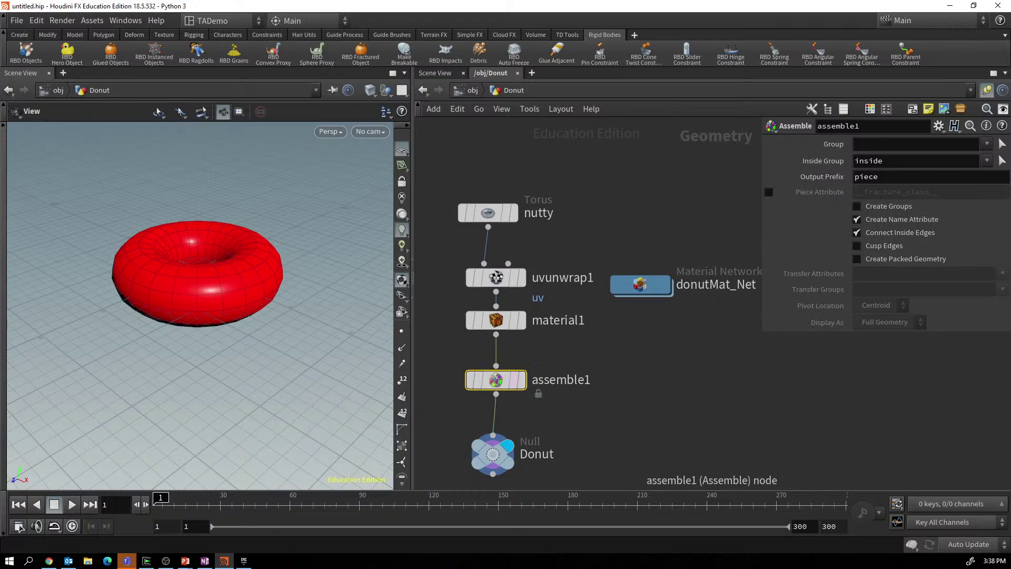
Enable Create Packed Geometry on assemble1 and check the node's geometry info.
click(858, 258)
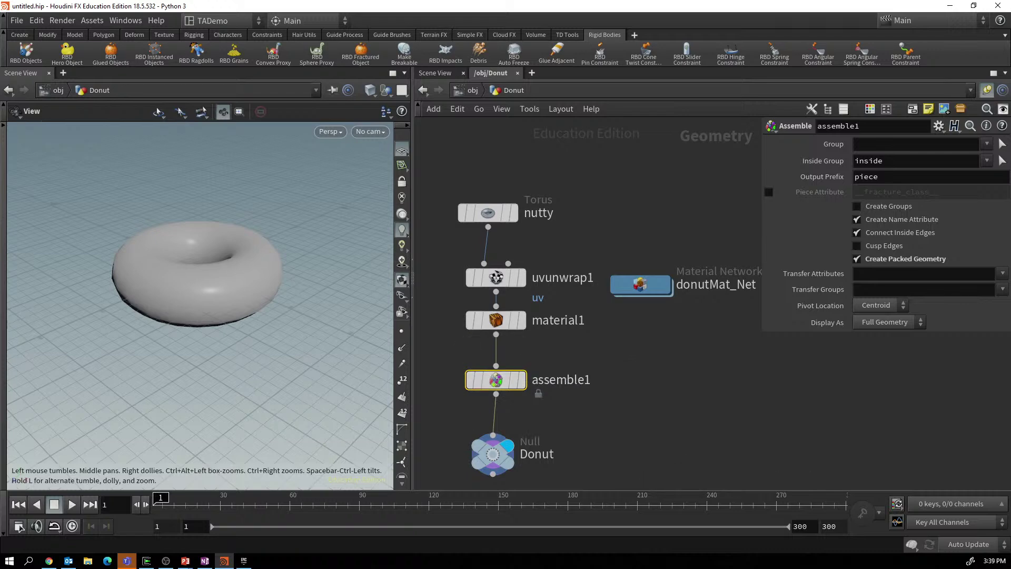
mouse_move(496, 380)
click(451, 379)
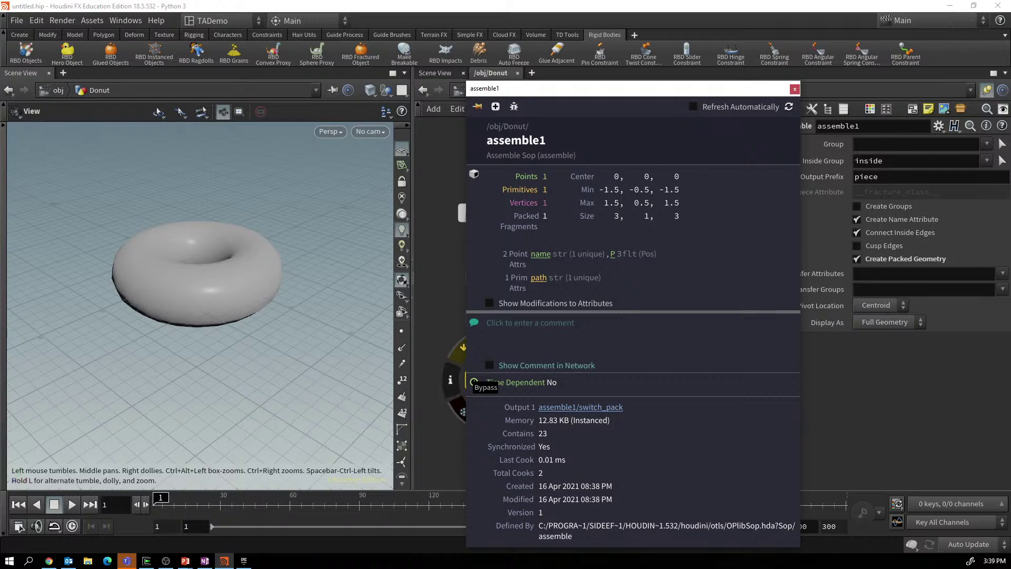
key(Escape)
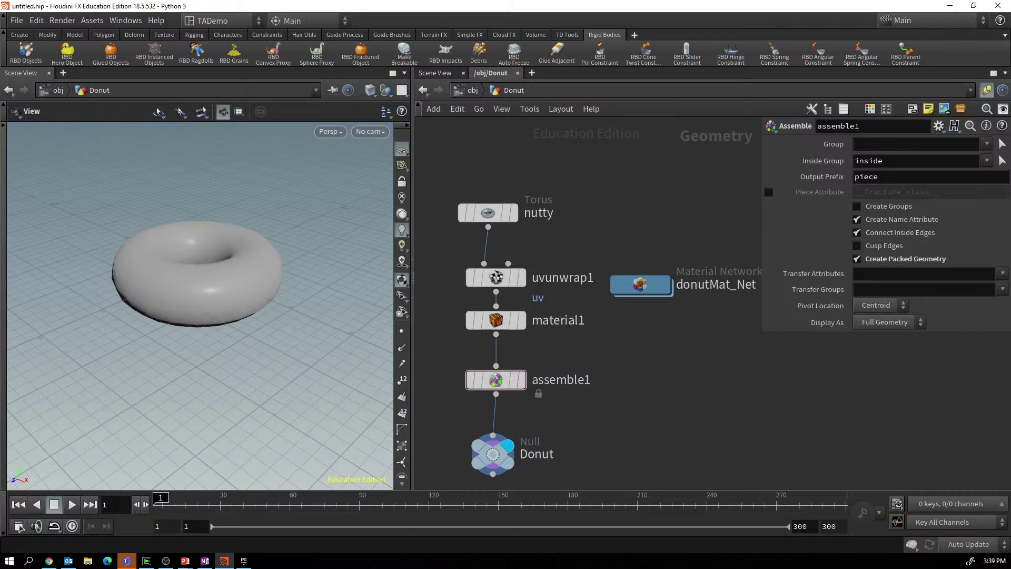
Go up to the object level and make the Donut object an RBD Hero Object.
key(u)
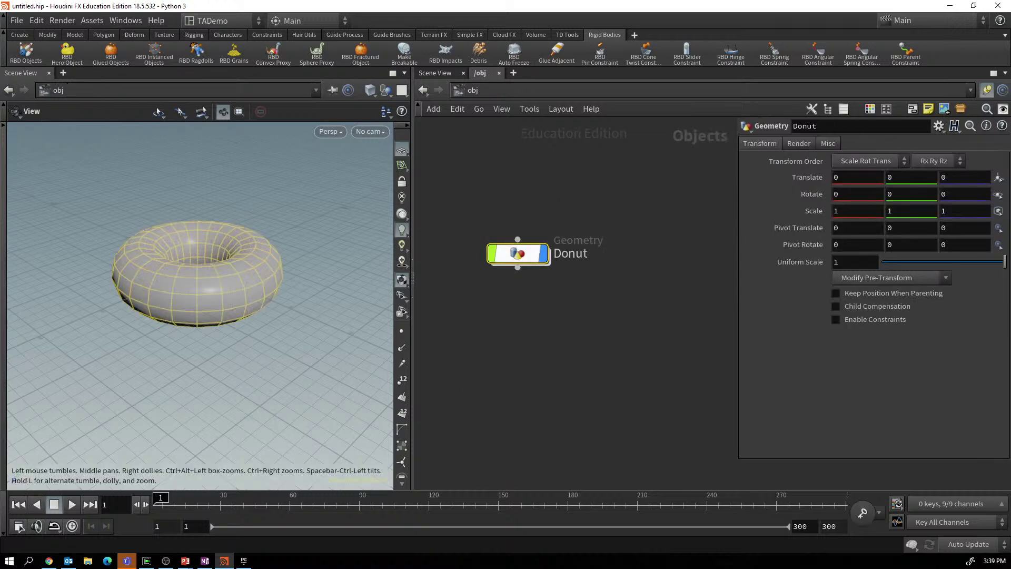
drag(518, 254, 508, 222)
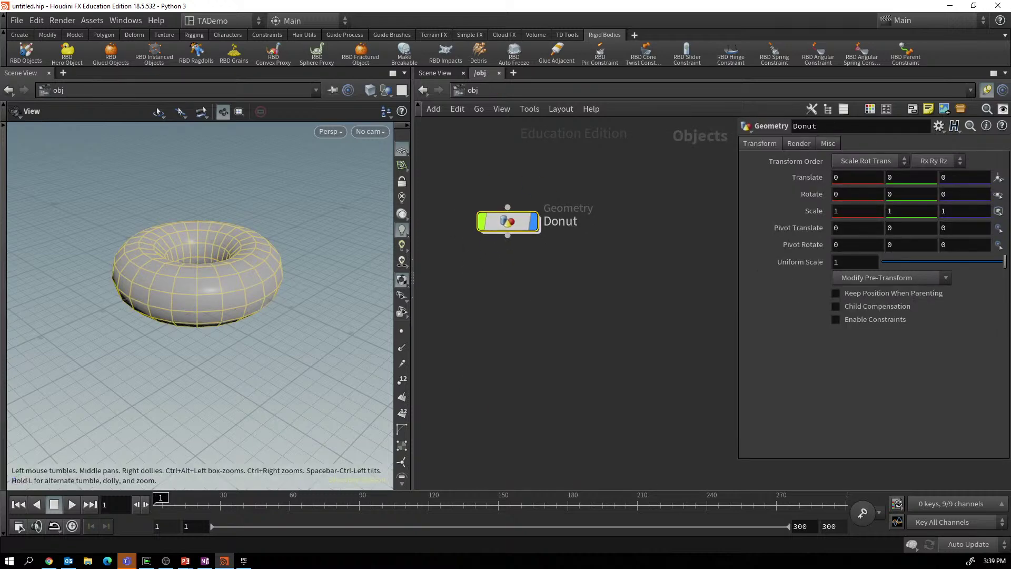
key(Escape)
click(67, 53)
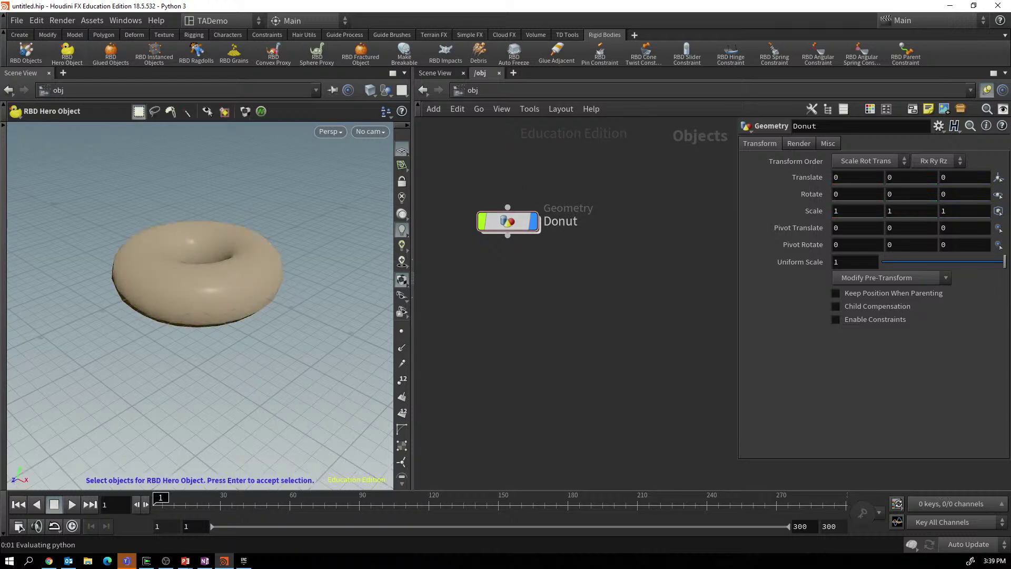
click(198, 279)
key(Return)
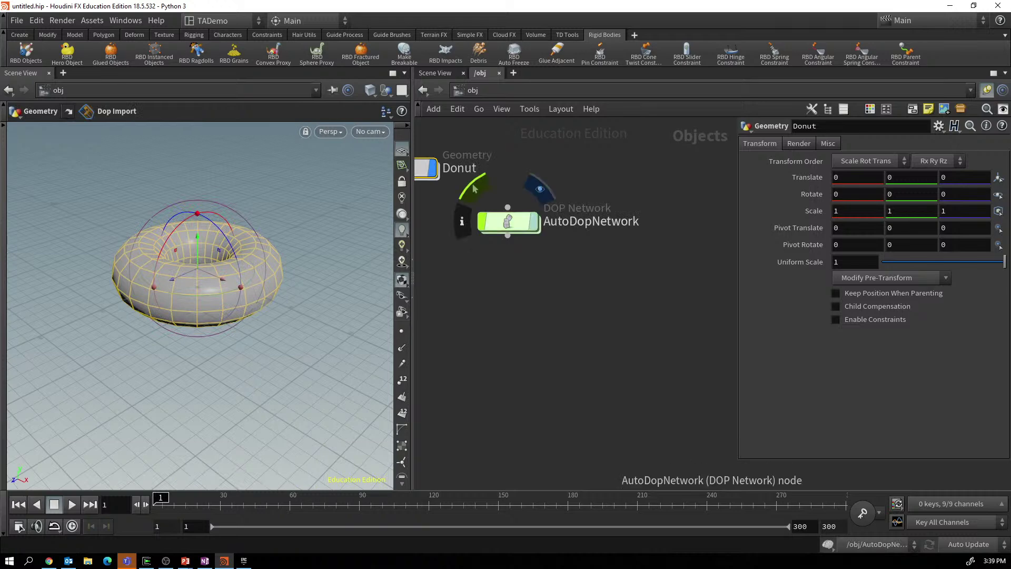
Arrange the AutoDopNetwork node below the Donut object and turn off Donut's display.
drag(508, 222, 494, 264)
drag(428, 168, 478, 165)
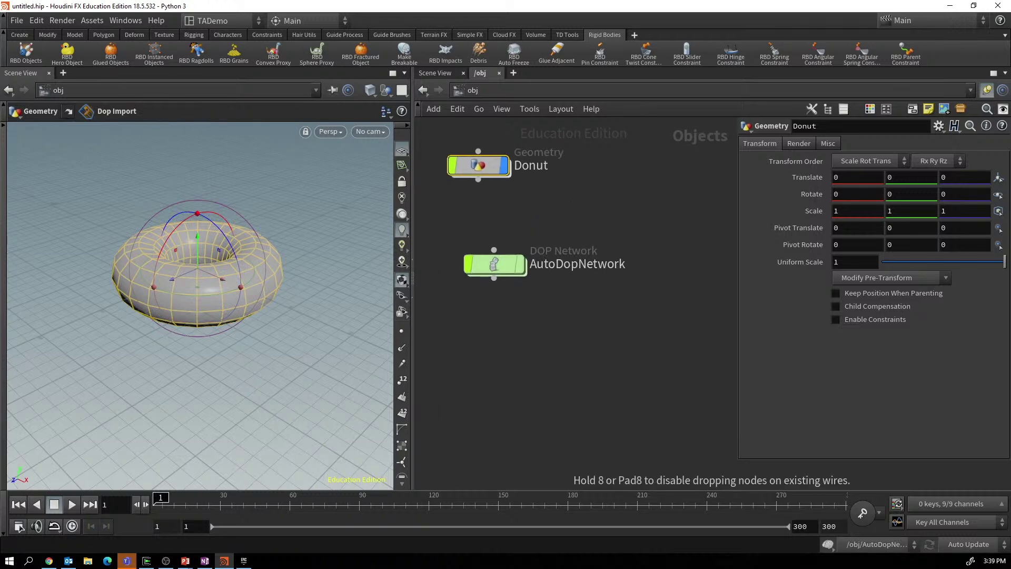
click(445, 133)
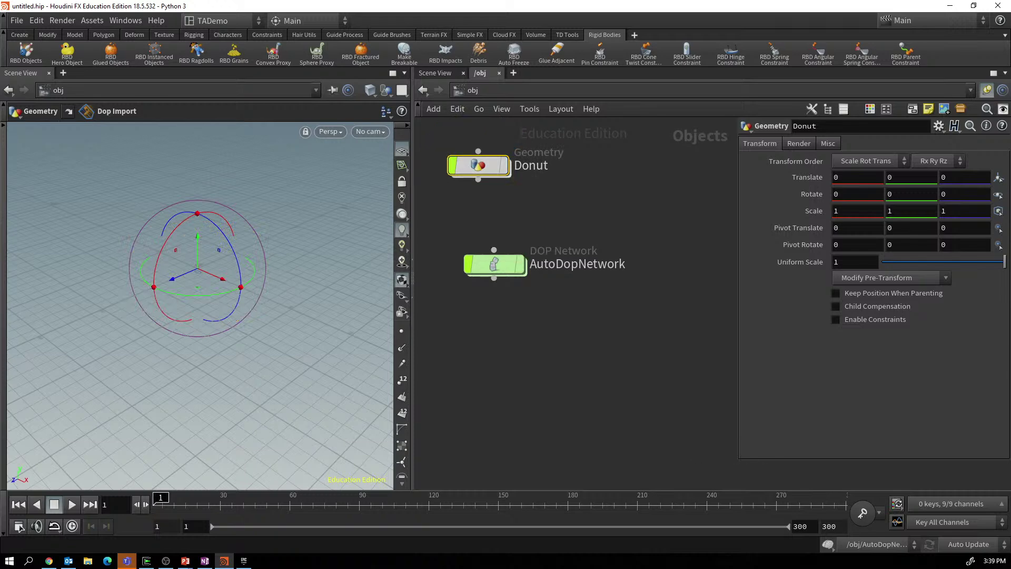
key(alt+Tab)
key(Tab)
click(584, 544)
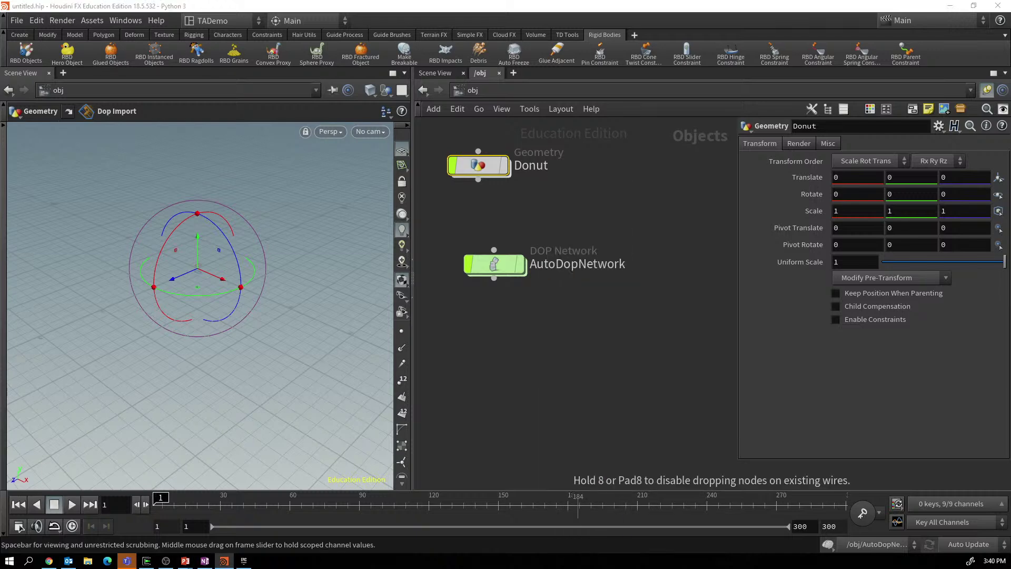
Create a Geometry object named Luiz and place it beside the Donut object.
click(558, 330)
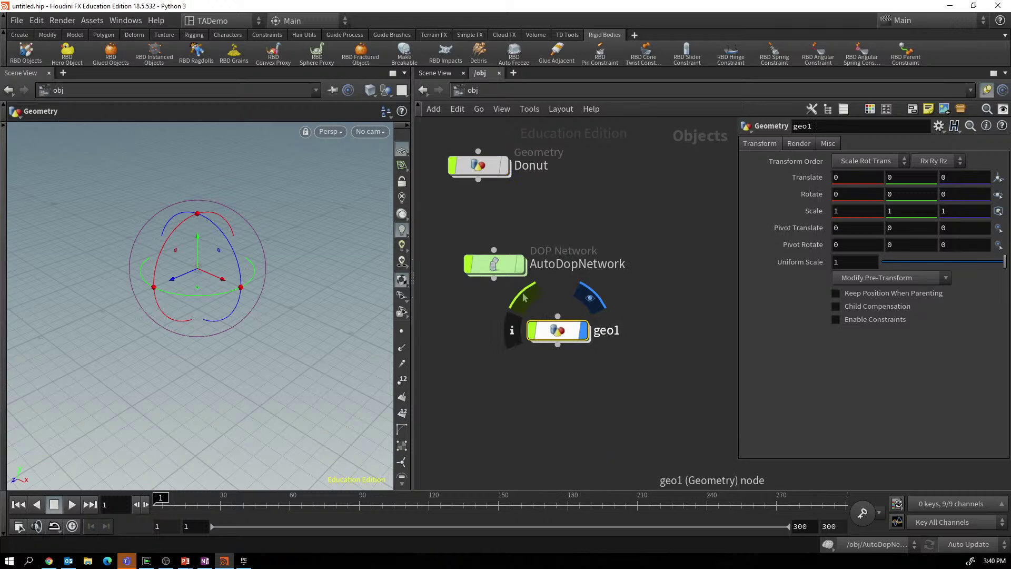
double_click(607, 331)
text(Luiz)
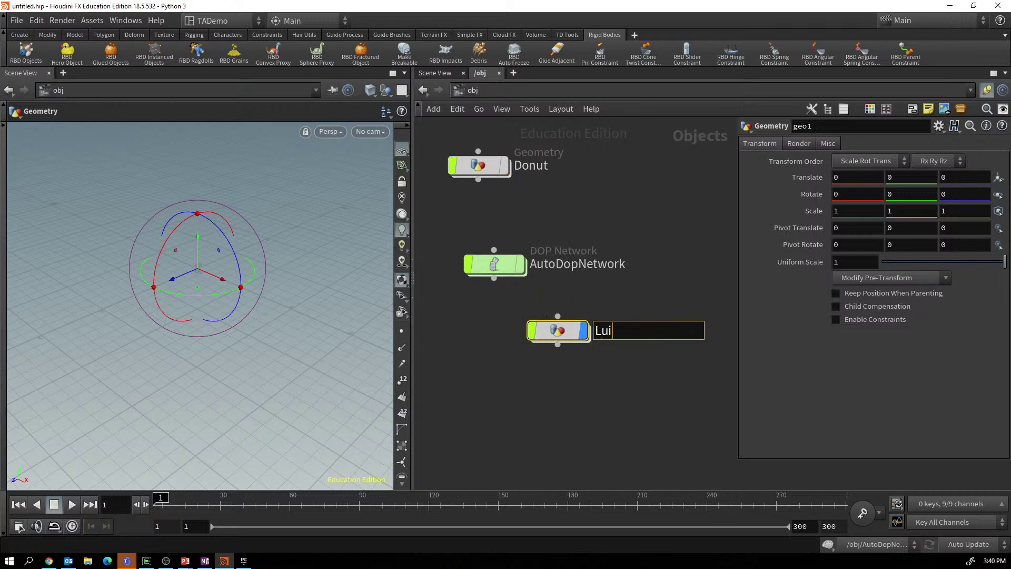
key(Return)
drag(558, 331, 596, 177)
Enter the Luiz object's network and add a Labs Test Geometry: Luiz node.
double_click(596, 178)
key(Tab)
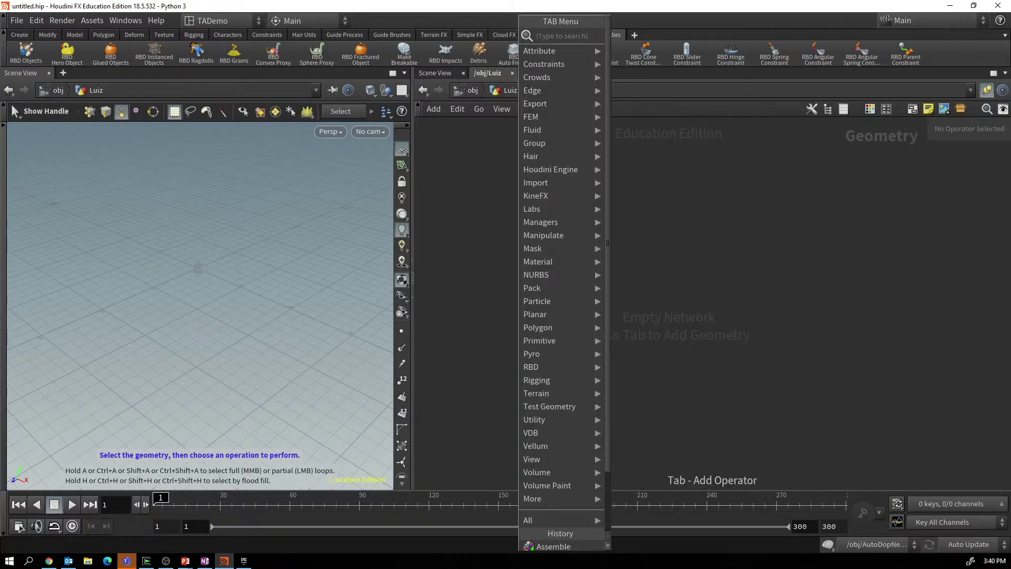
text(Lui)
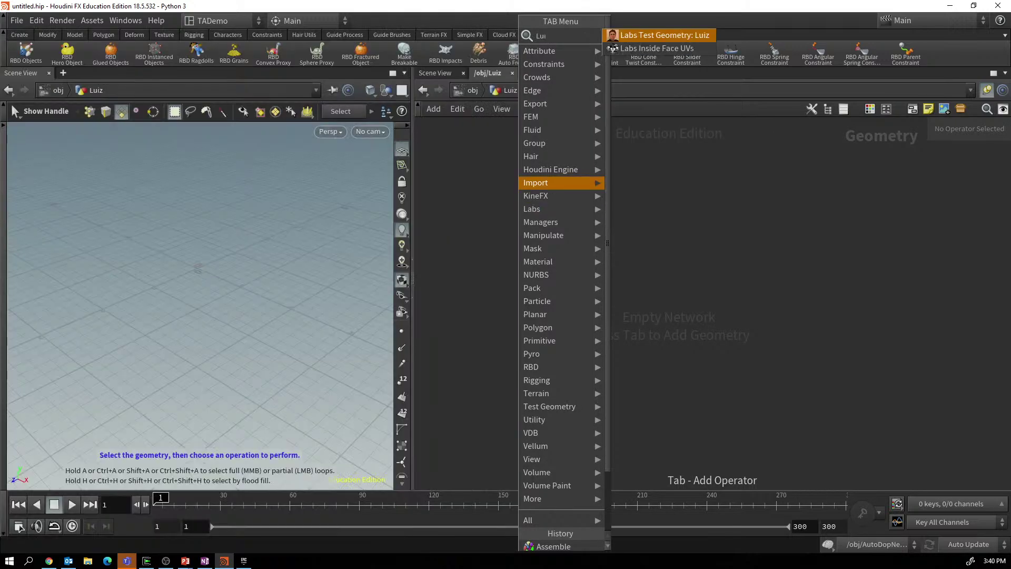
key(Return)
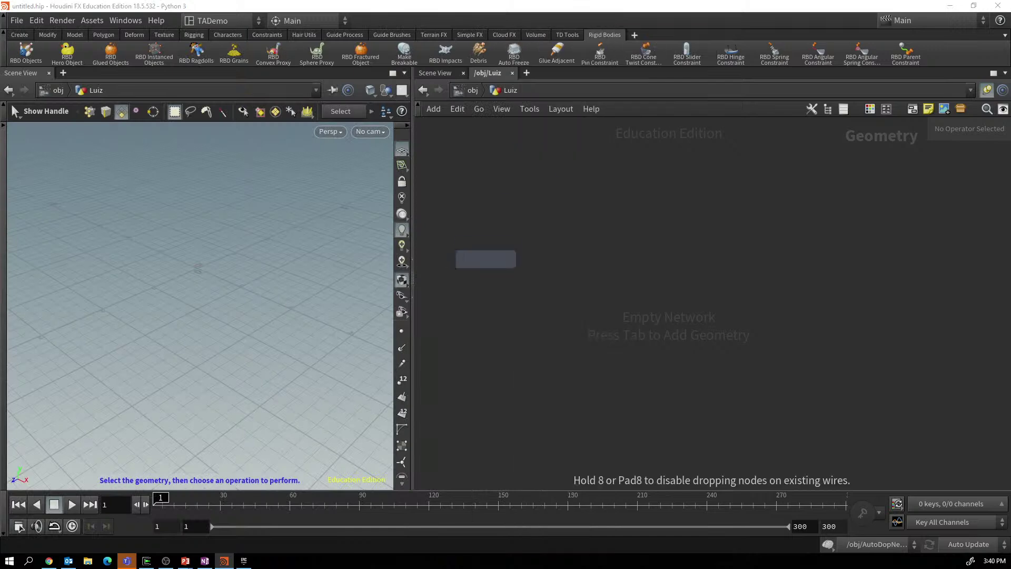
click(509, 208)
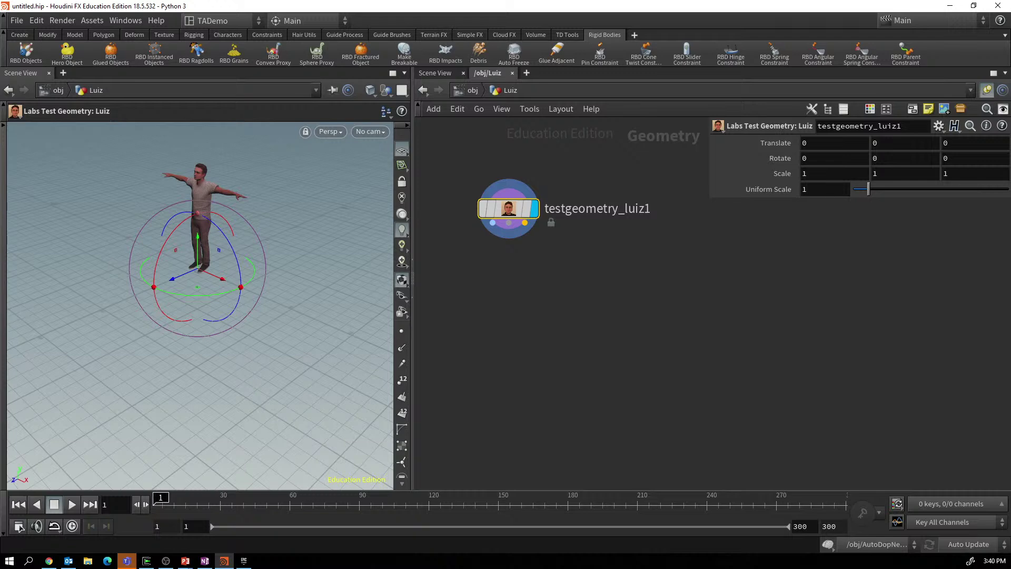
Connect a PolyReduce node to testgeometry_luiz1, set Percent To Keep to 10, and display its result.
click(492, 222)
key(Tab)
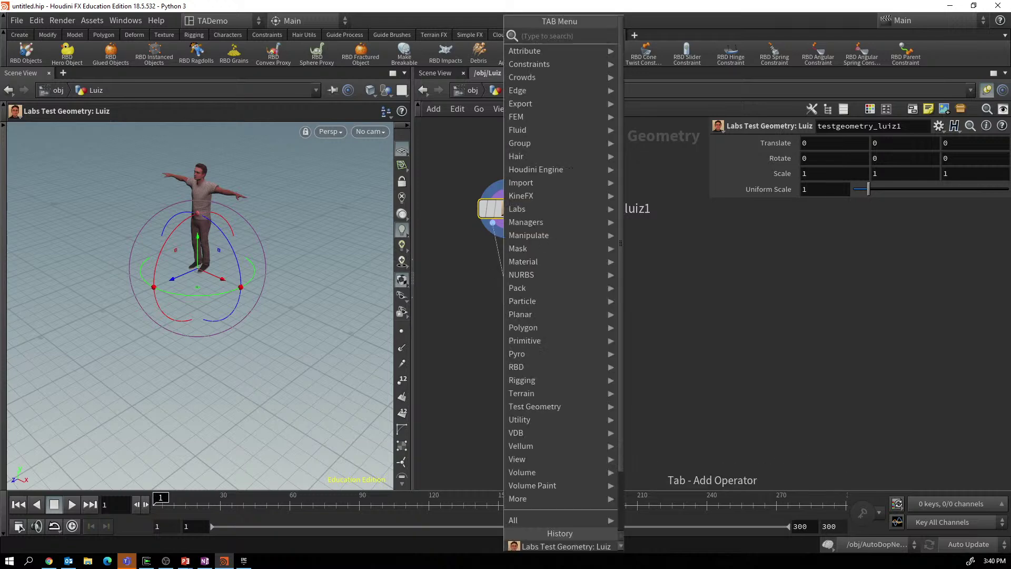
text(poly)
click(655, 206)
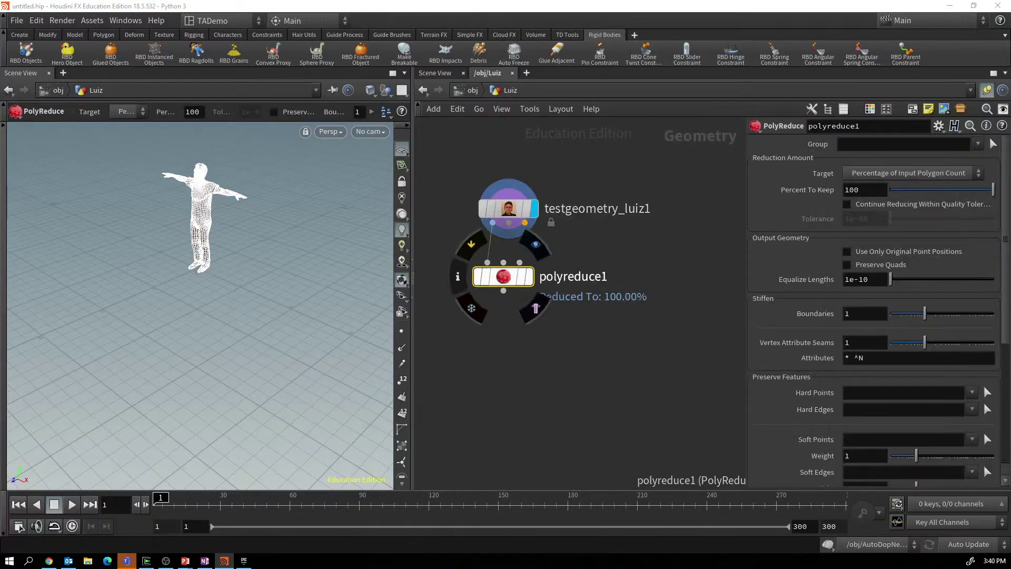
double_click(865, 190)
text(10)
key(Return)
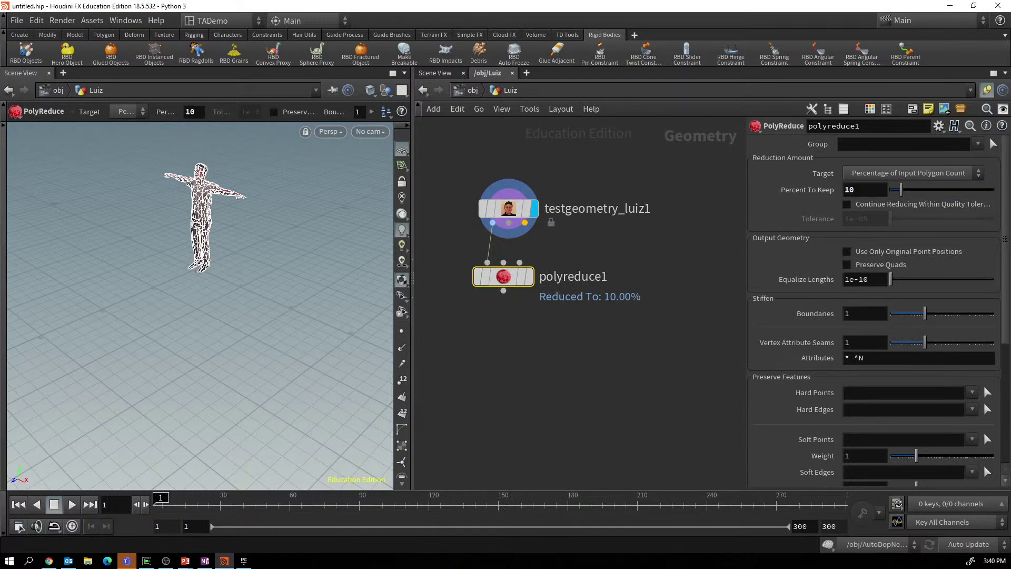
click(529, 277)
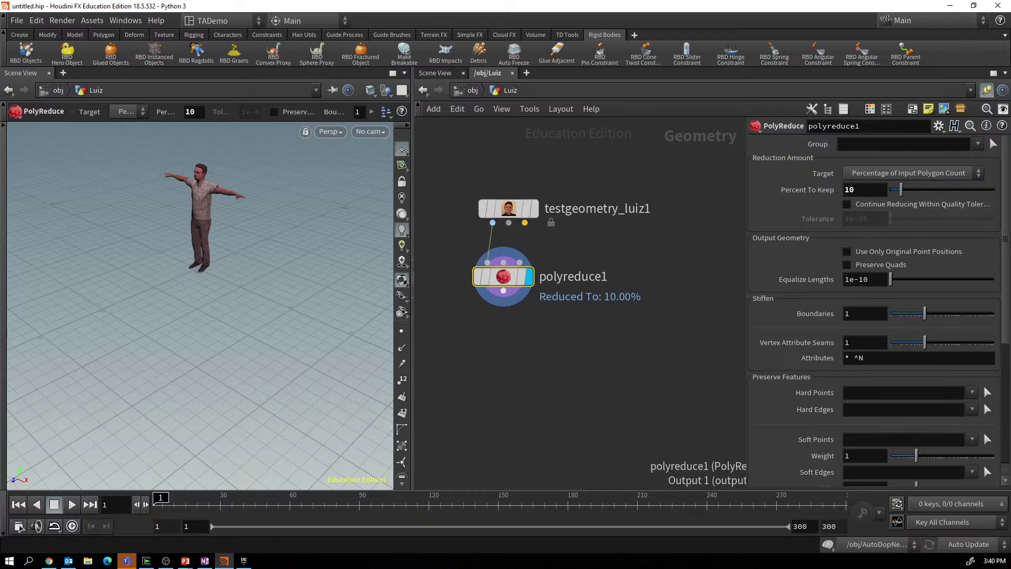
Add an Assemble node after polyreduce1 with Create Packed Geometry enabled and display it.
drag(504, 292, 507, 344)
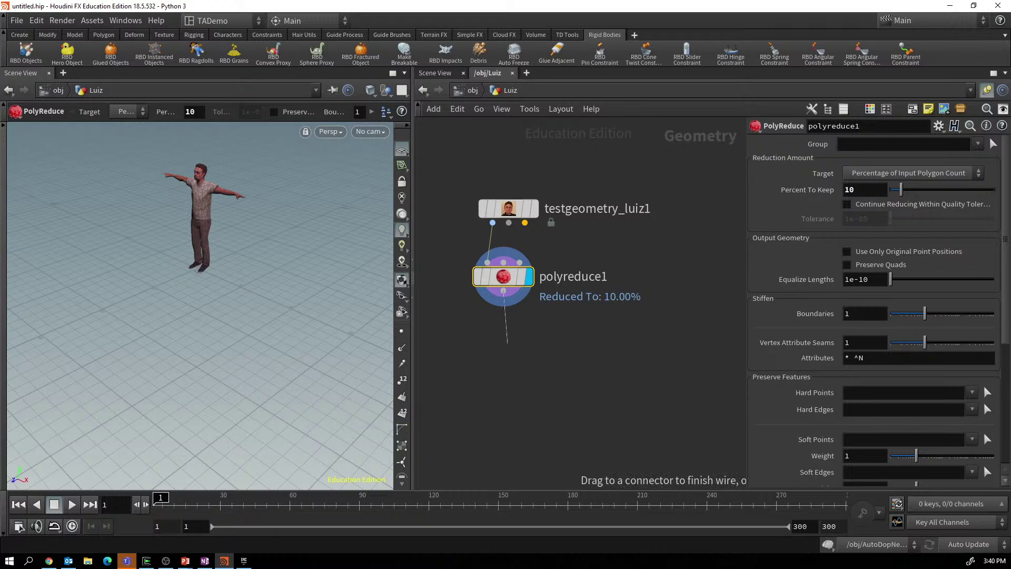
key(Tab)
text(ass)
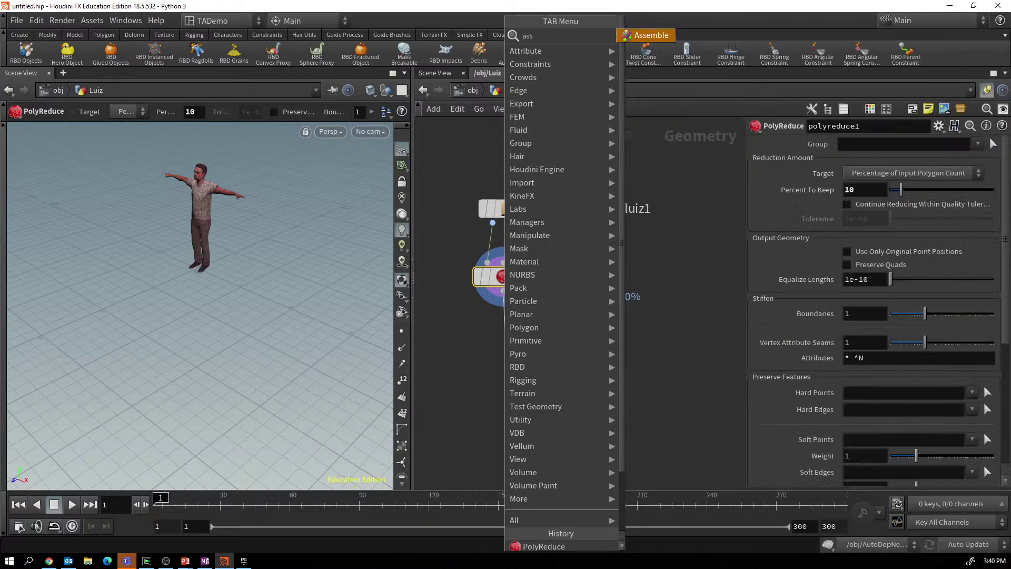
key(Return)
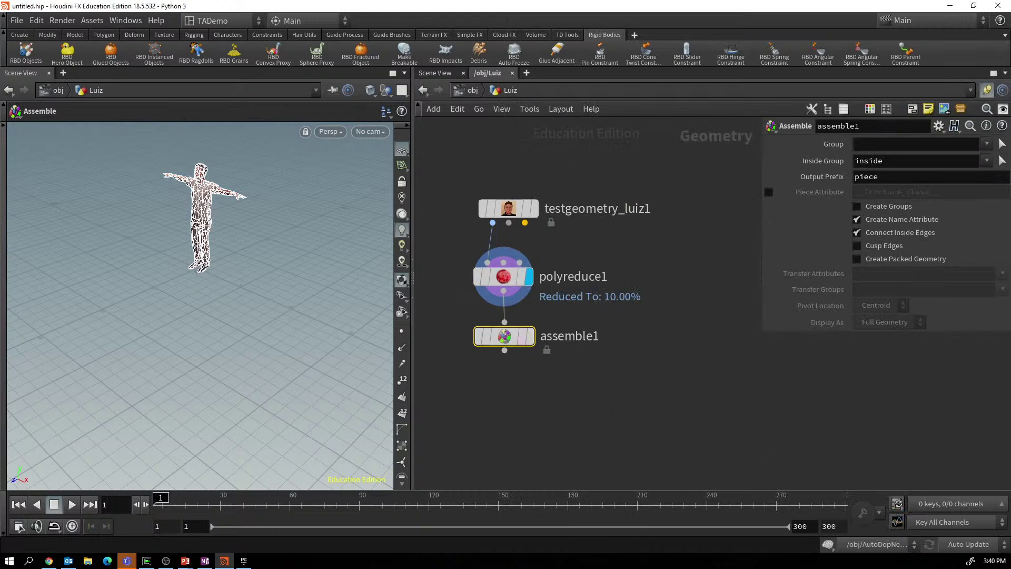
click(857, 259)
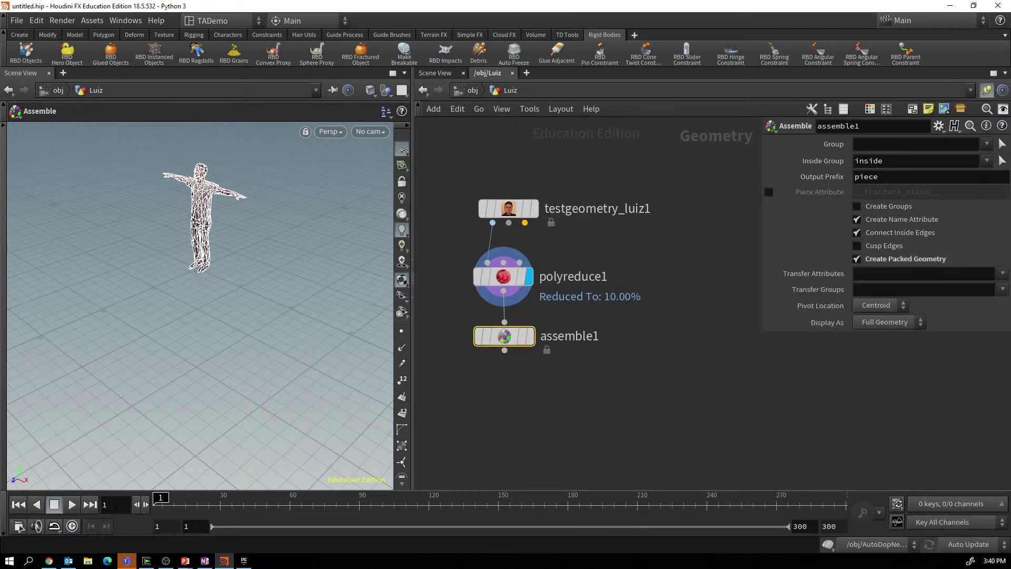
click(530, 336)
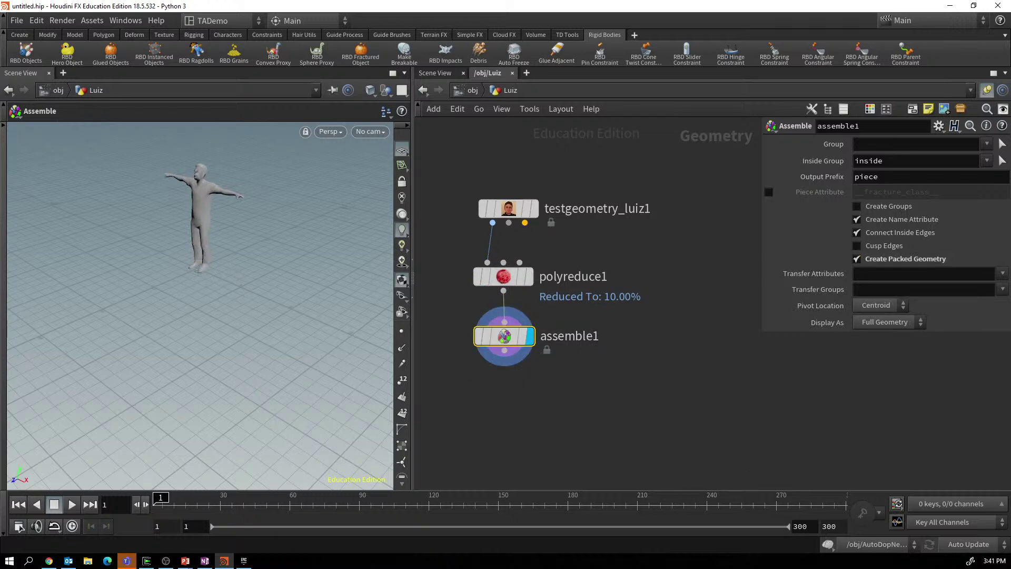
Add a displayed Null named Luiz after assemble1 and return to the object level.
drag(505, 351, 516, 395)
key(Tab)
text(nul)
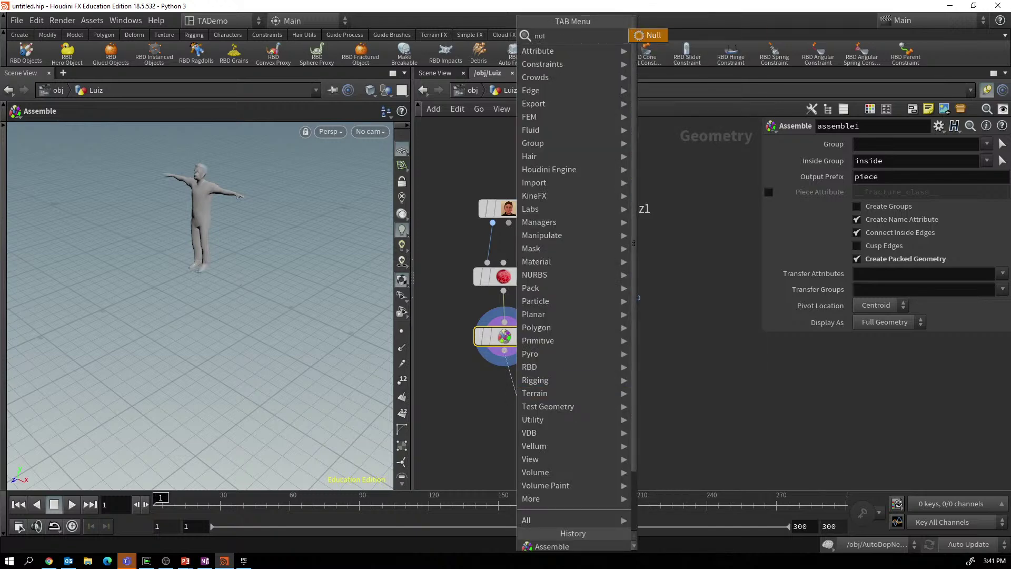
key(Return)
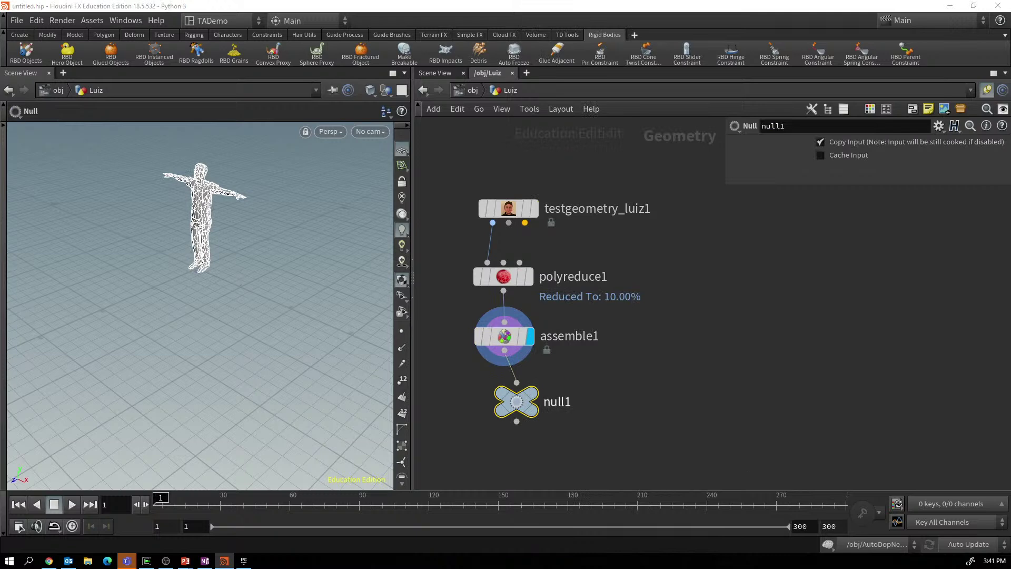
key(F2)
text(Luiz)
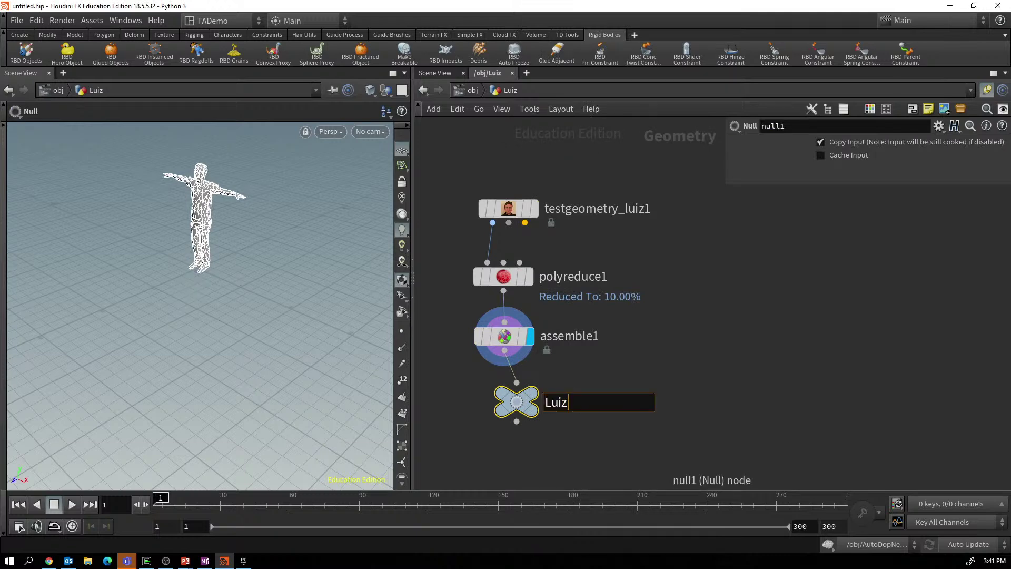
key(Return)
click(531, 394)
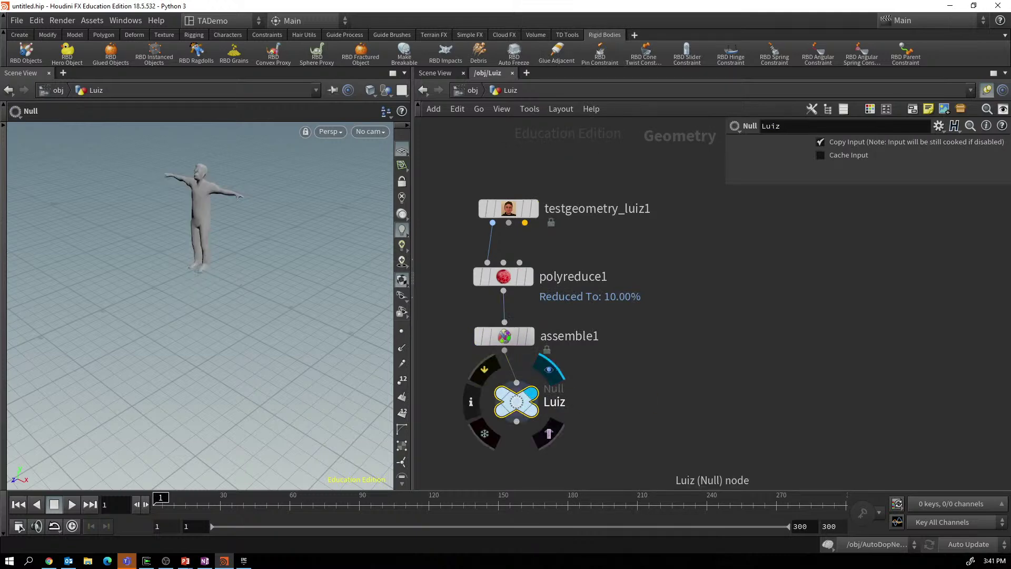
key(u)
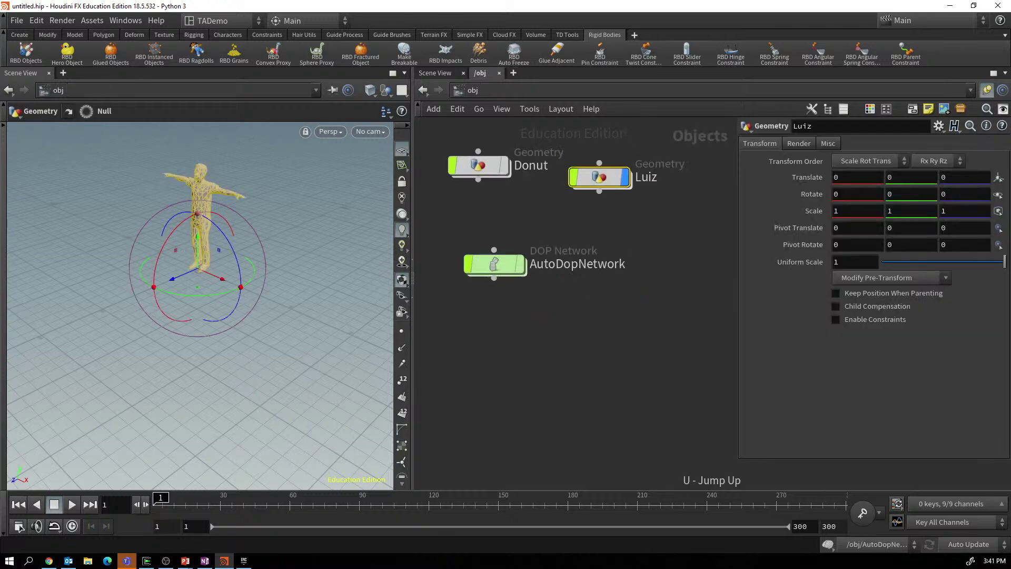
Try to make the Luiz object an RBD Hero Object.
click(67, 53)
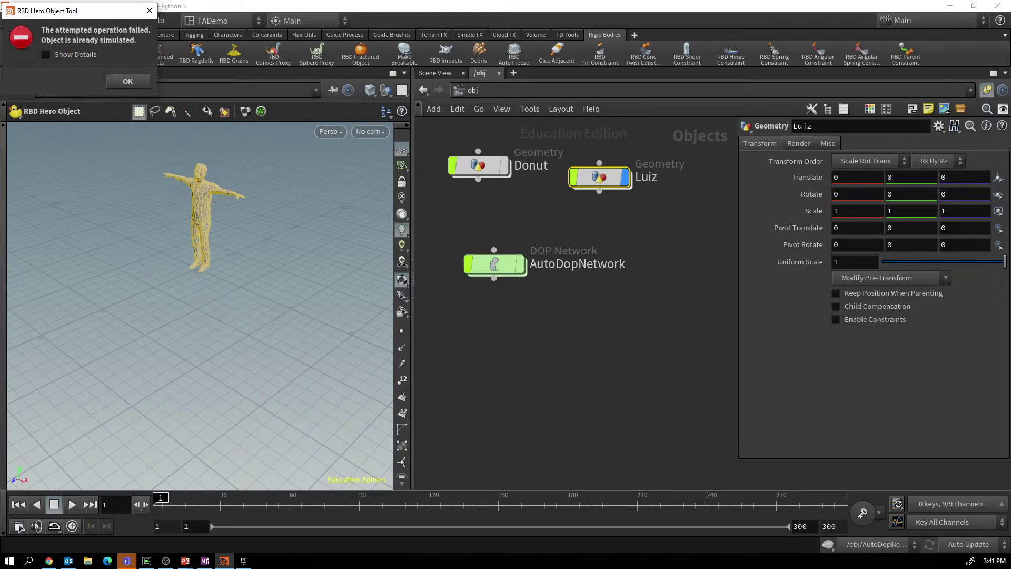
click(150, 11)
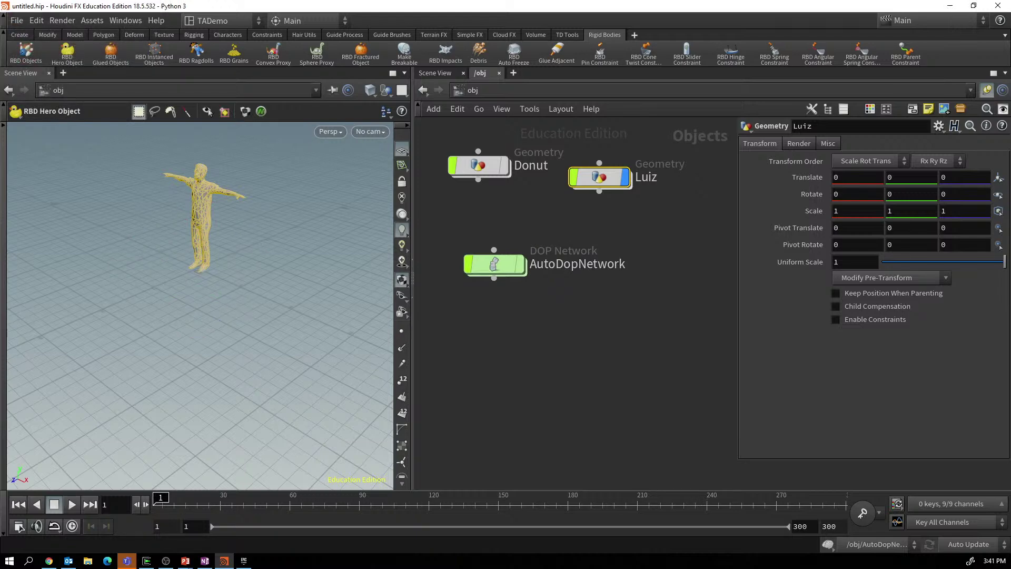
key(Escape)
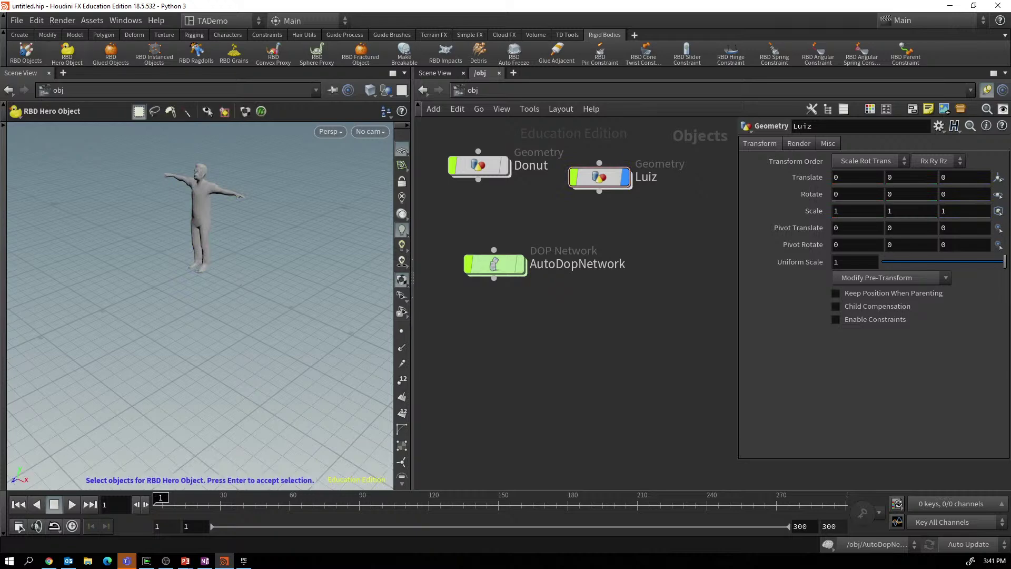
Try to make the human figure an RBD hero object.
click(200, 216)
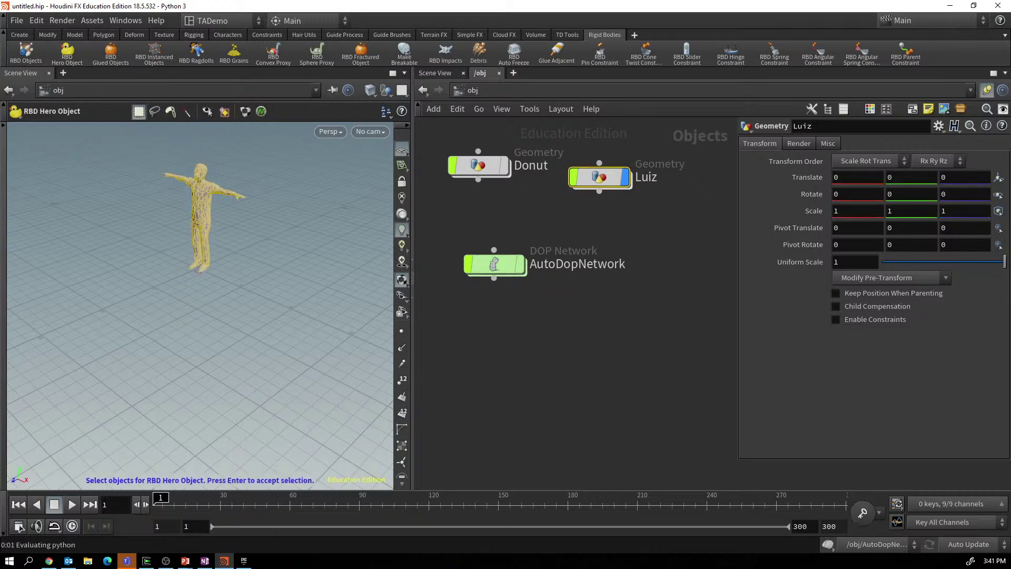
key(Return)
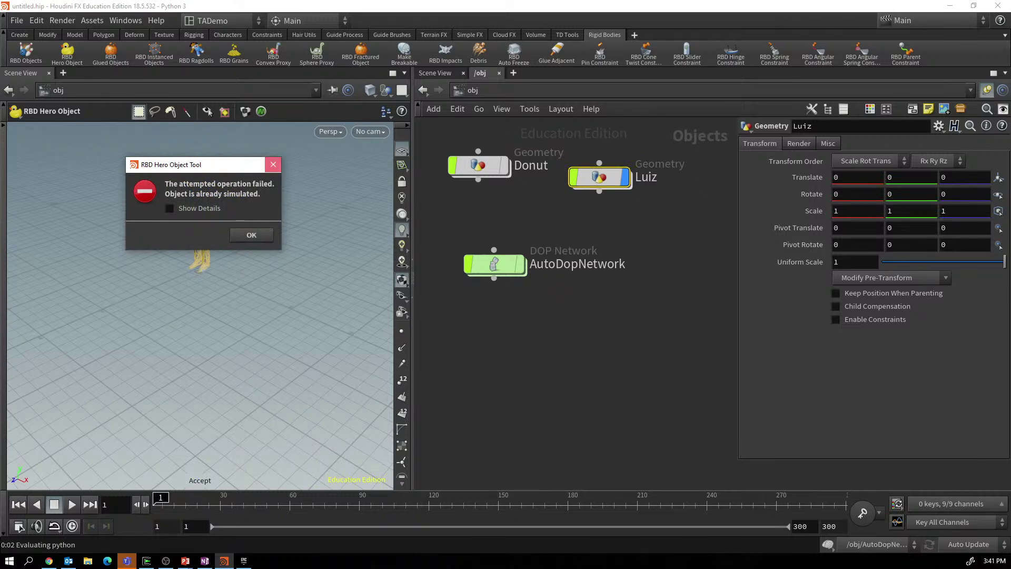
click(273, 164)
Inside AutoDopNetwork, spread out the Donut, human figure and merge2 nodes to leave room above rigidbodysolver1.
double_click(599, 177)
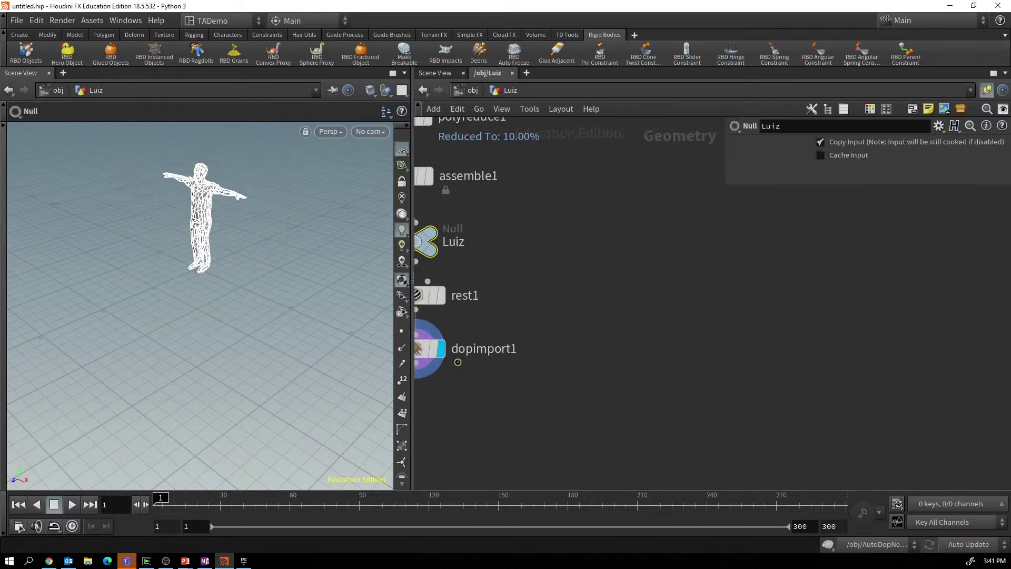
middle_drag(685, 316, 614, 342)
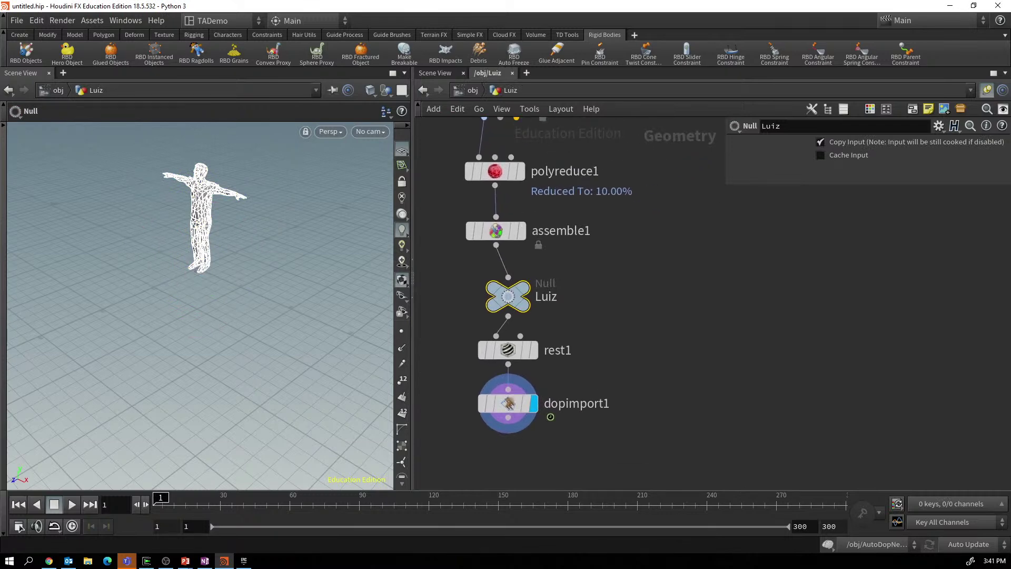
key(u)
double_click(493, 264)
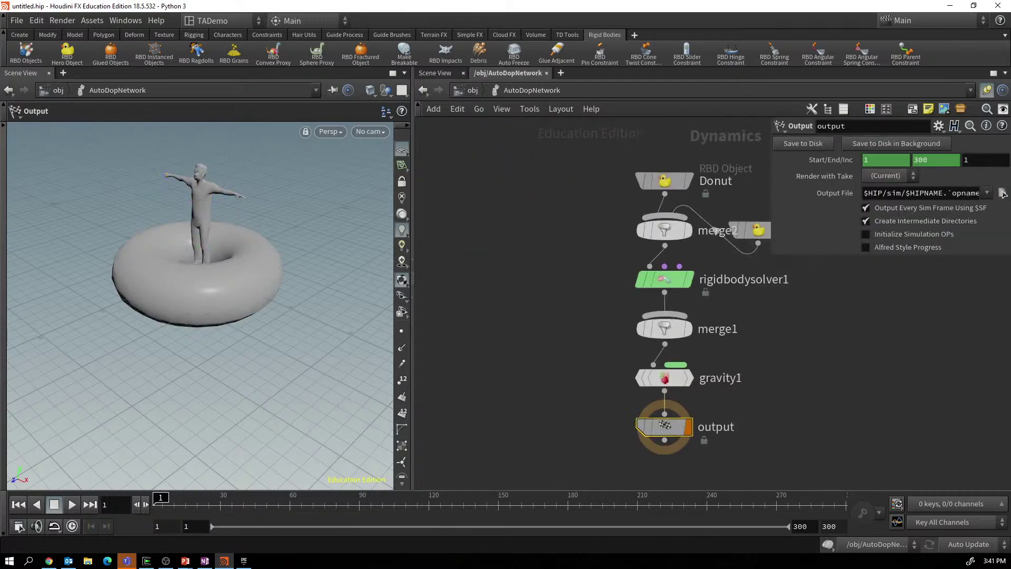
middle_drag(680, 211, 590, 273)
drag(576, 243, 485, 156)
drag(669, 293, 642, 172)
drag(577, 291, 485, 213)
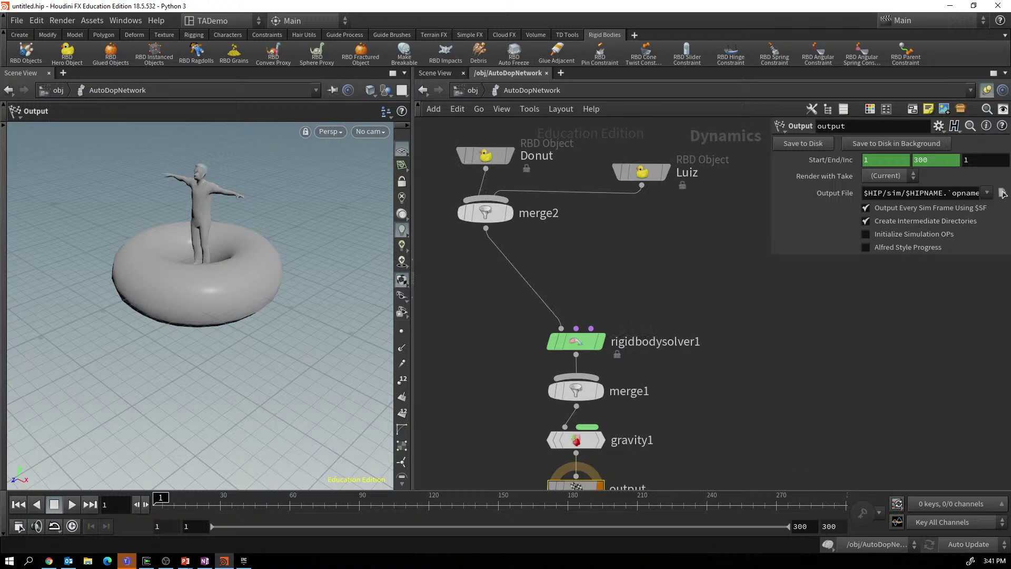
scroll(796, 402, up, 2)
key(h)
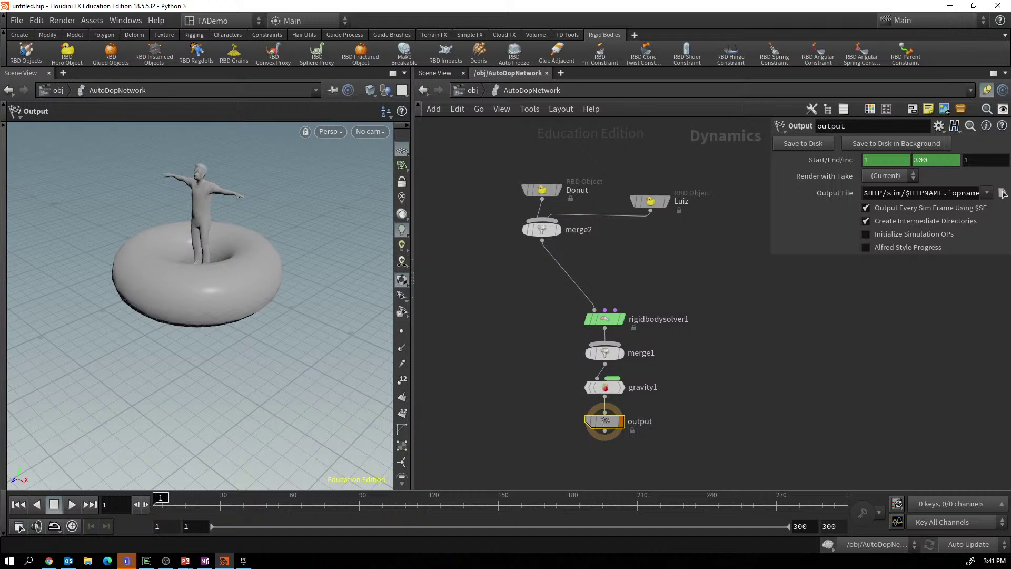
drag(542, 190, 500, 165)
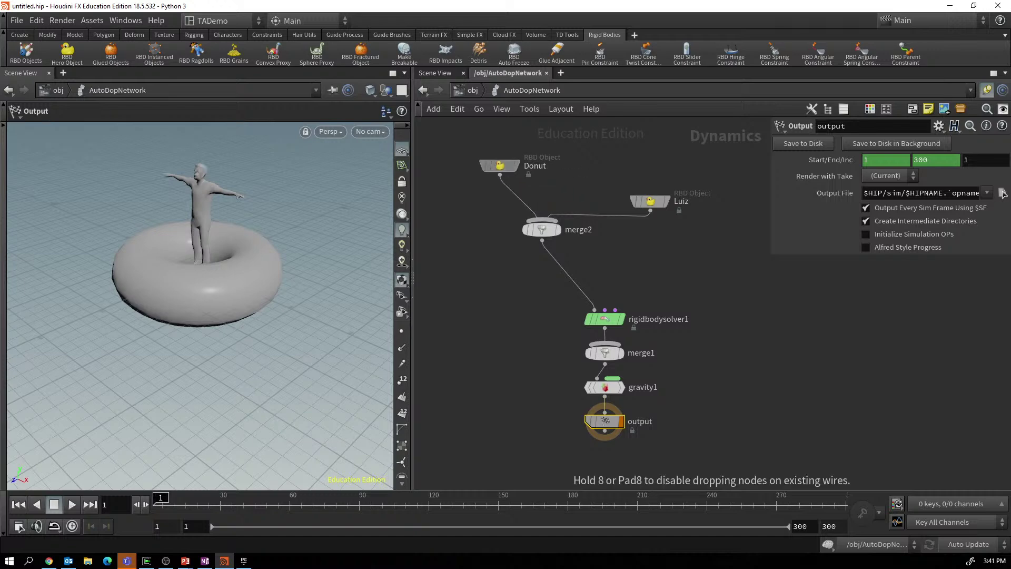
Set the human figure RBD object's initial position to Y .6 and Z -1.2.
click(651, 201)
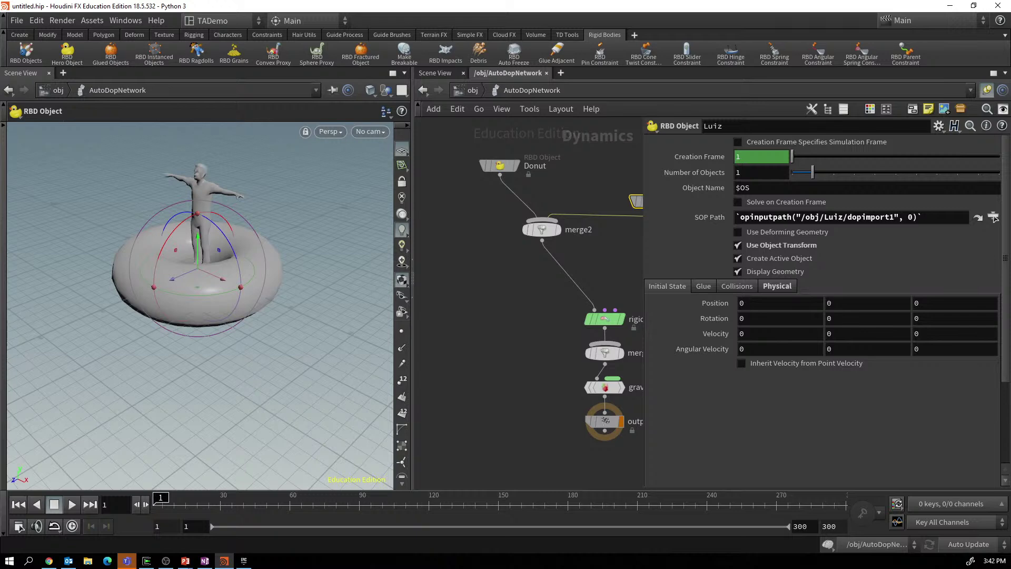
click(868, 303)
text(.6)
key(Tab)
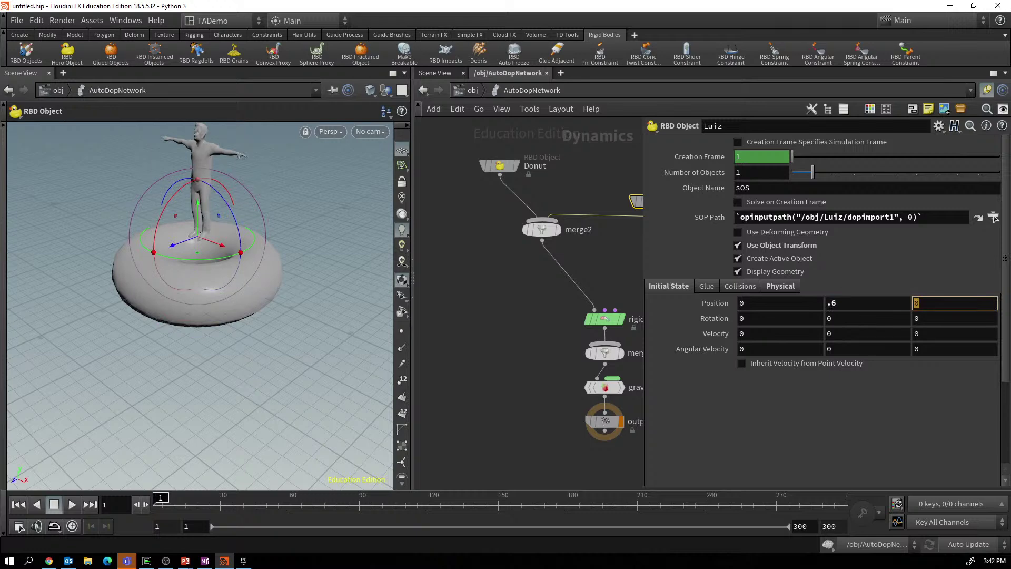
text(-1.2)
key(Return)
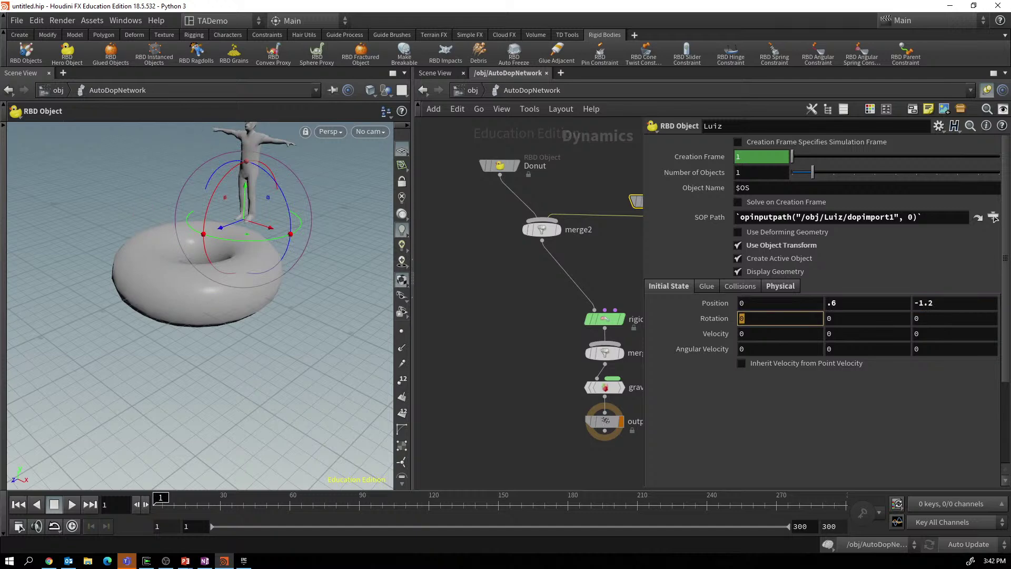
Set the human figure RBD object's initial X rotation to -45.
text(-45)
key(Return)
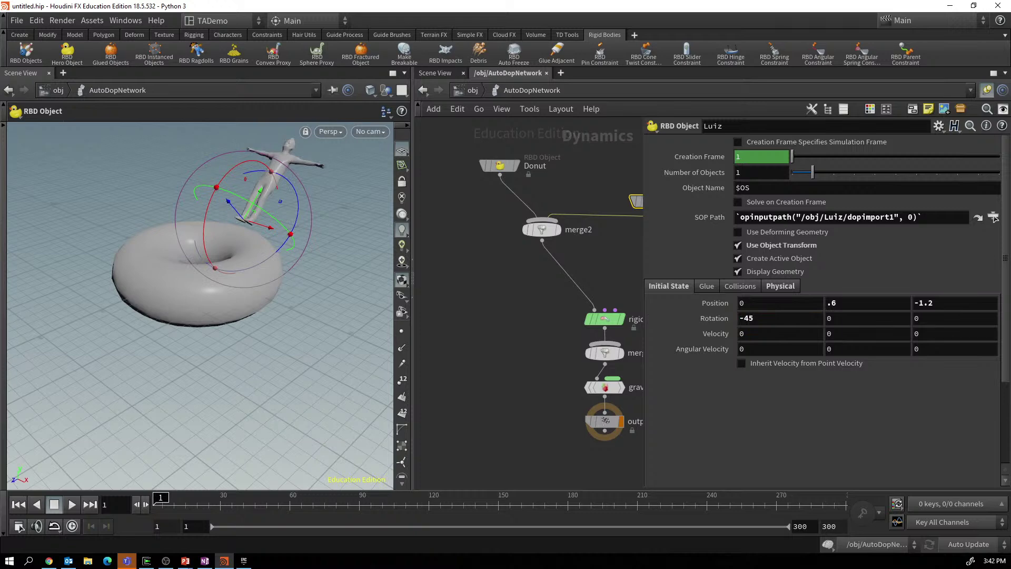
key(Escape)
drag(210, 289, 243, 371)
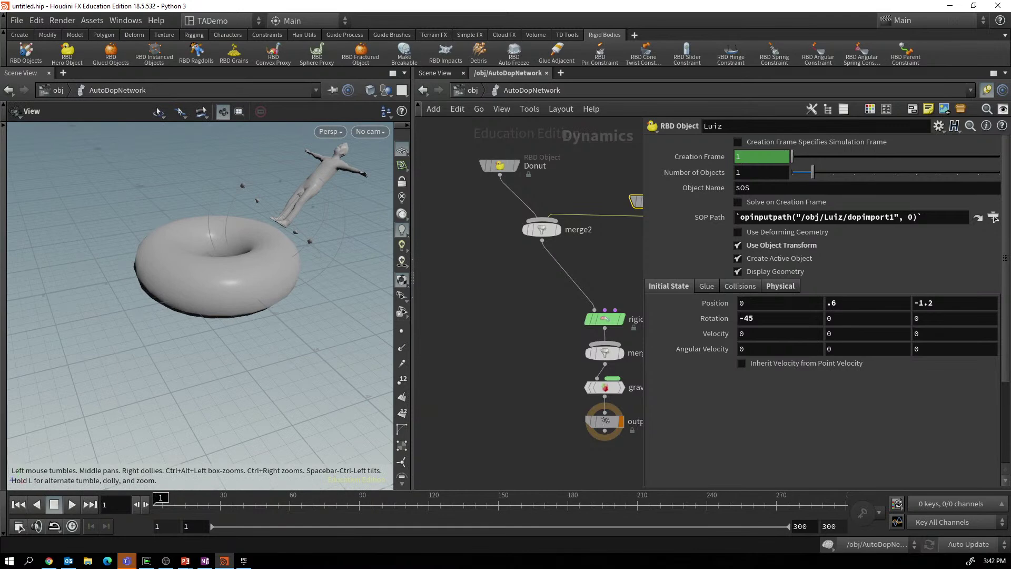
key(Return)
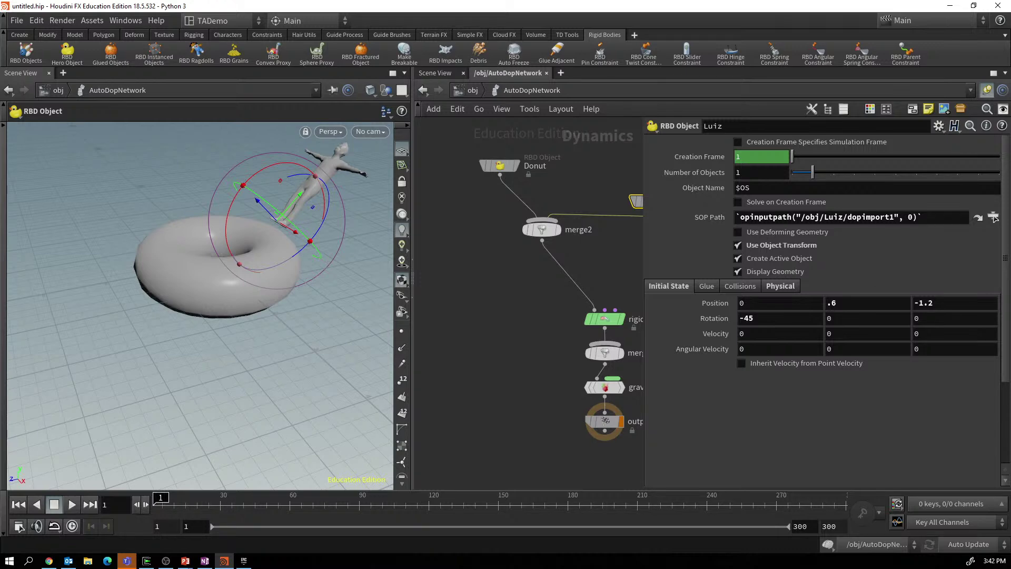
click(185, 560)
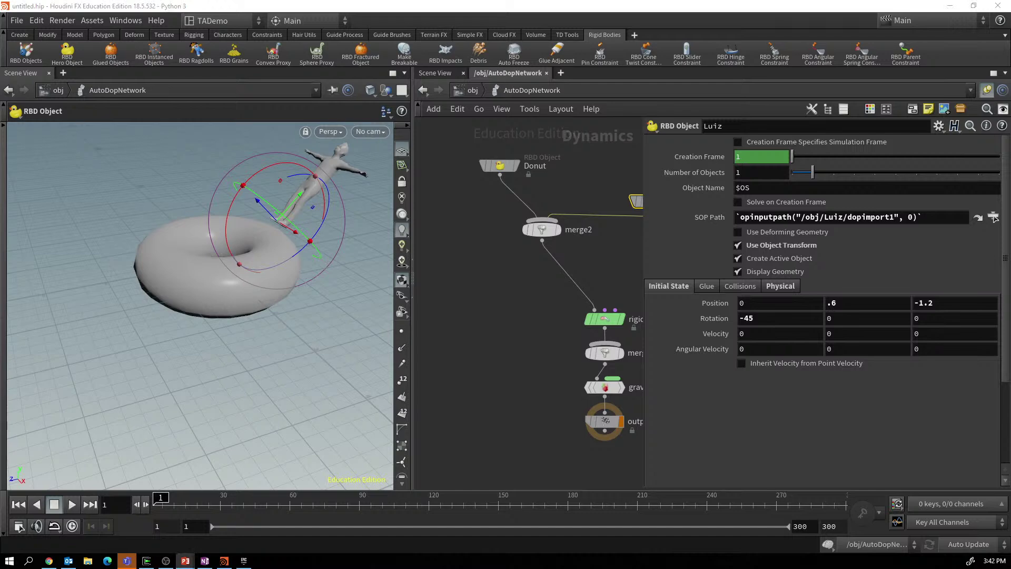
Insert an SBD Spring Constraint node between merge2 and rigidbodysolver1.
drag(542, 241, 469, 257)
text(spring)
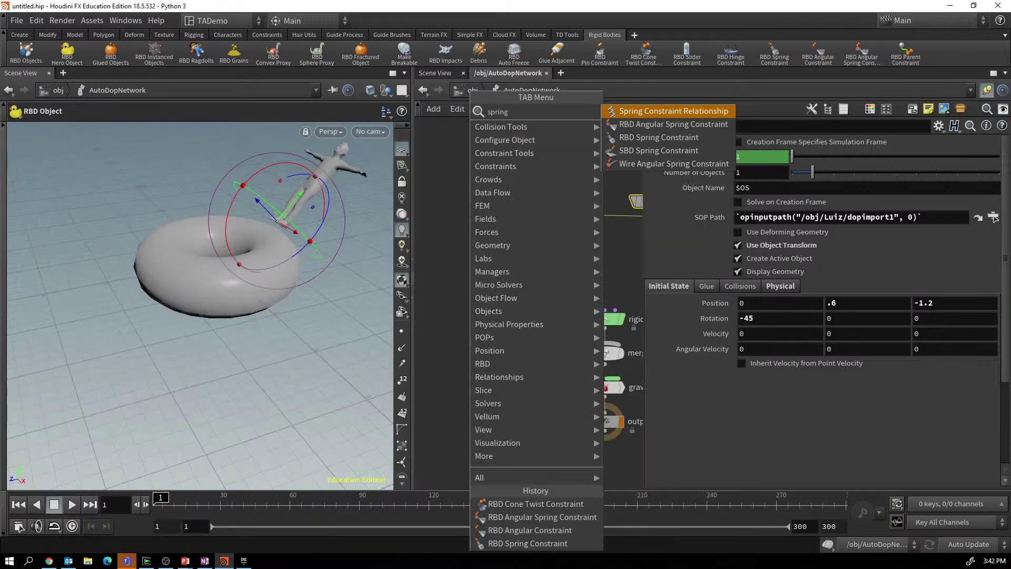
key(Down)
key(Up)
key(Down)
key(Down)
key(Return)
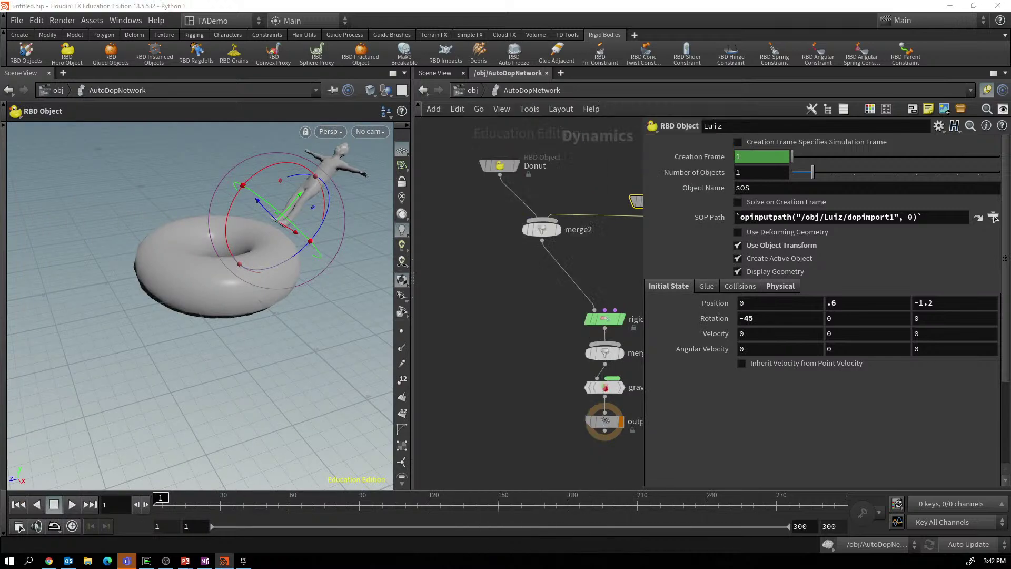
drag(469, 262, 542, 268)
Rename the SBD Spring Constraint node to donutSpring.
key(F2)
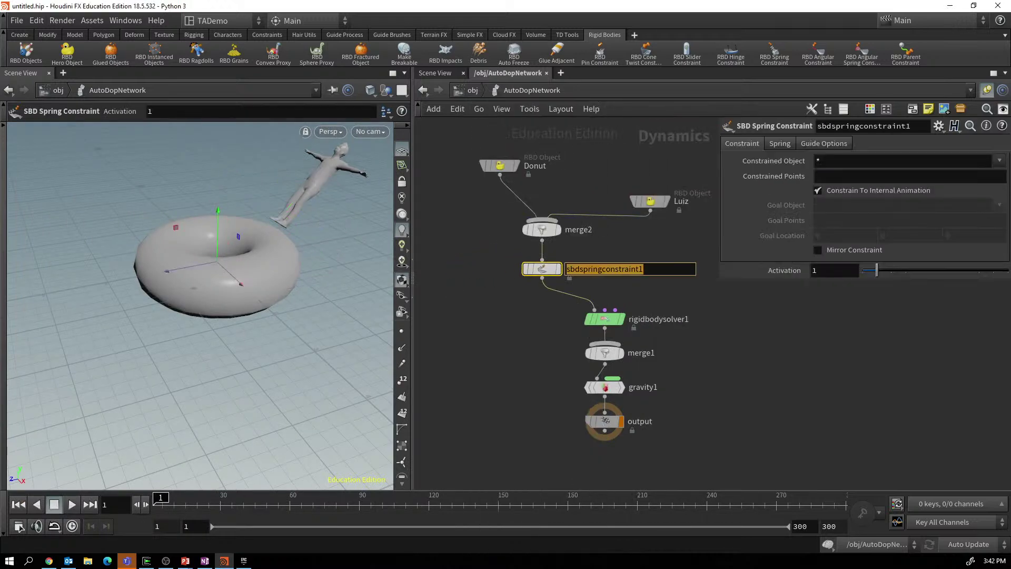
text(donutS)
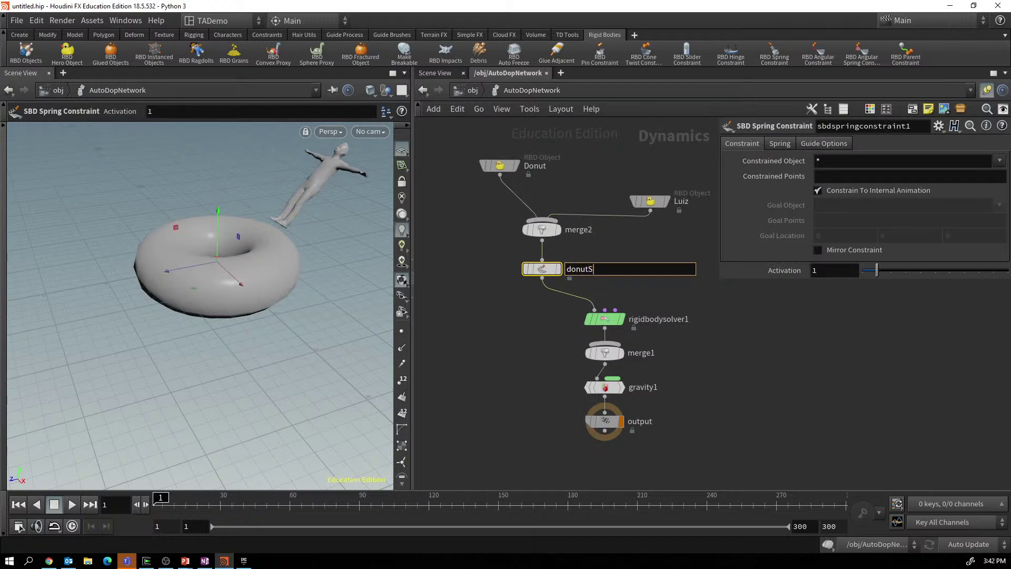
text(pring)
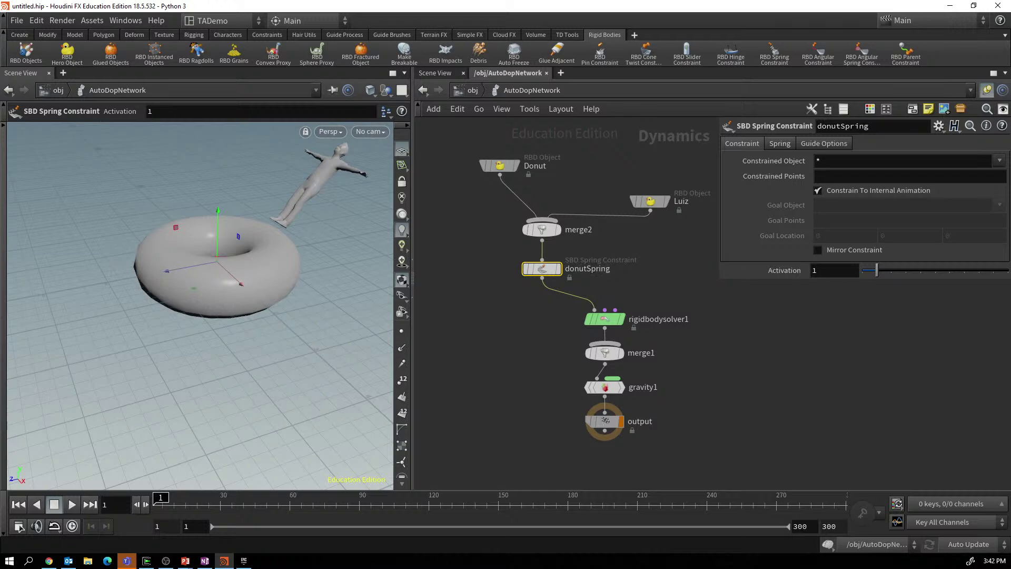
Set the SBD spring's constrained object to Donut with Constrain To Internal Animation off, and delete the node.
click(1000, 161)
click(988, 187)
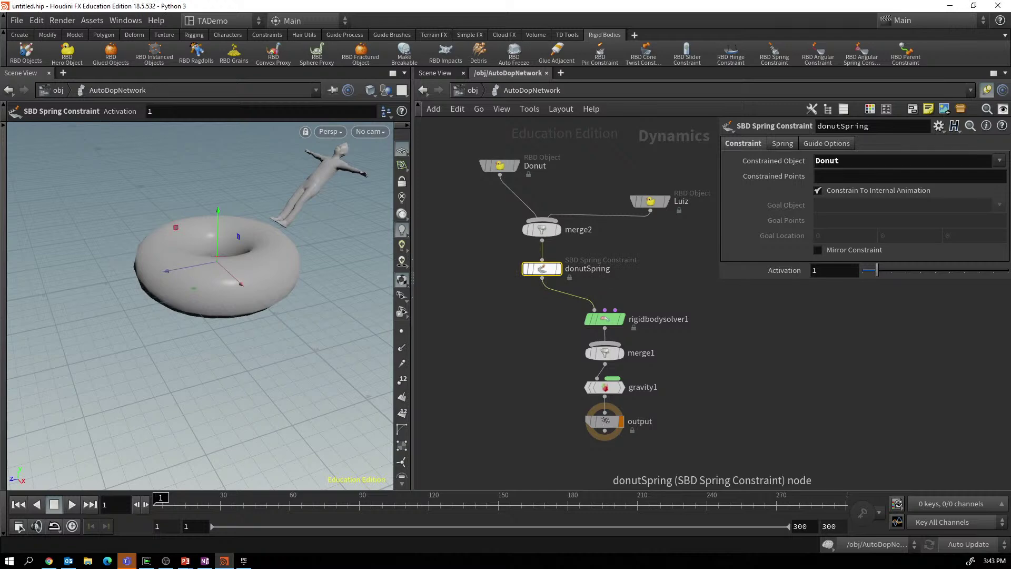
click(818, 190)
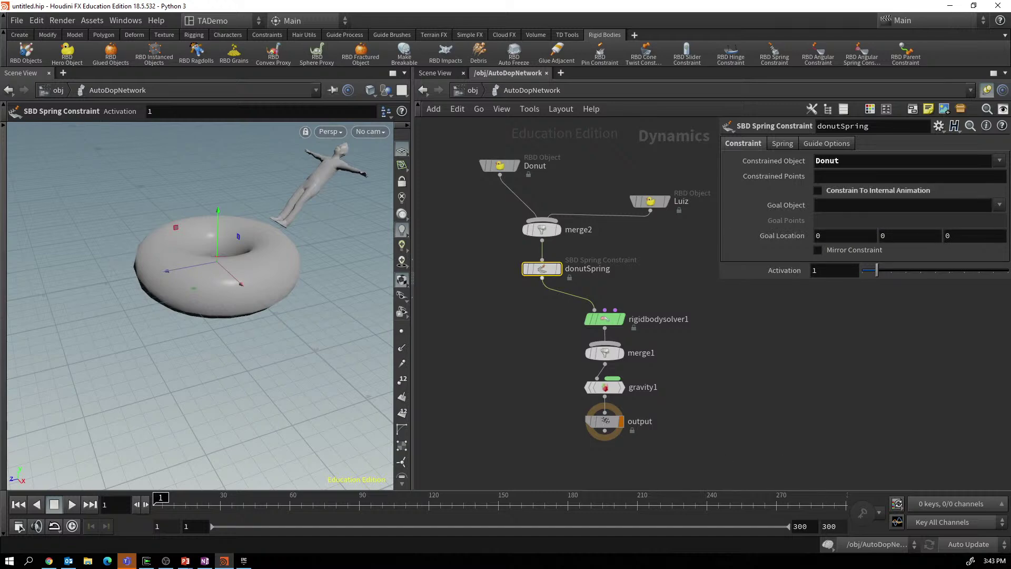
key(Delete)
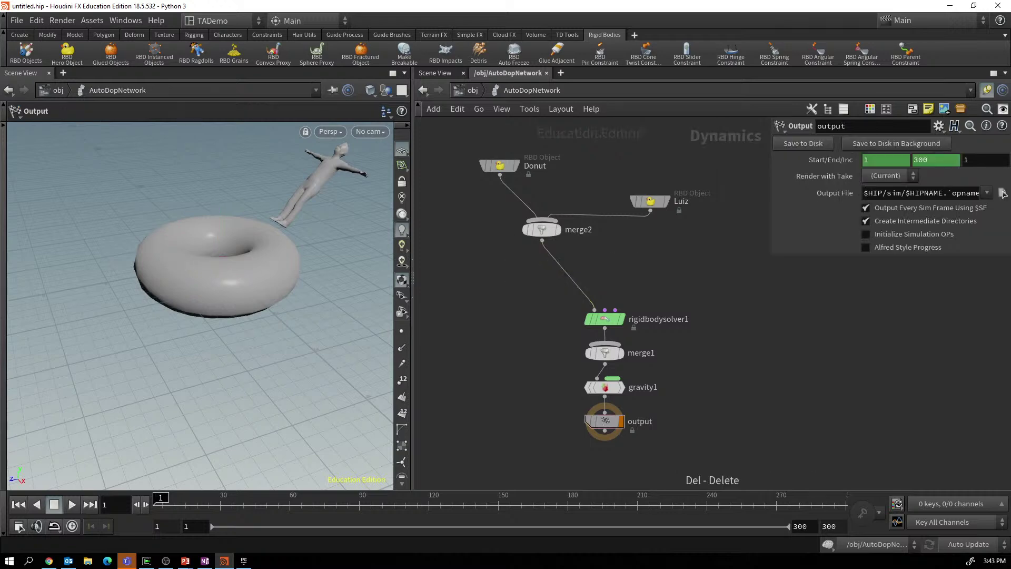
Insert an RBD Spring Constraint node between merge2 and rigidbodysolver1.
click(542, 240)
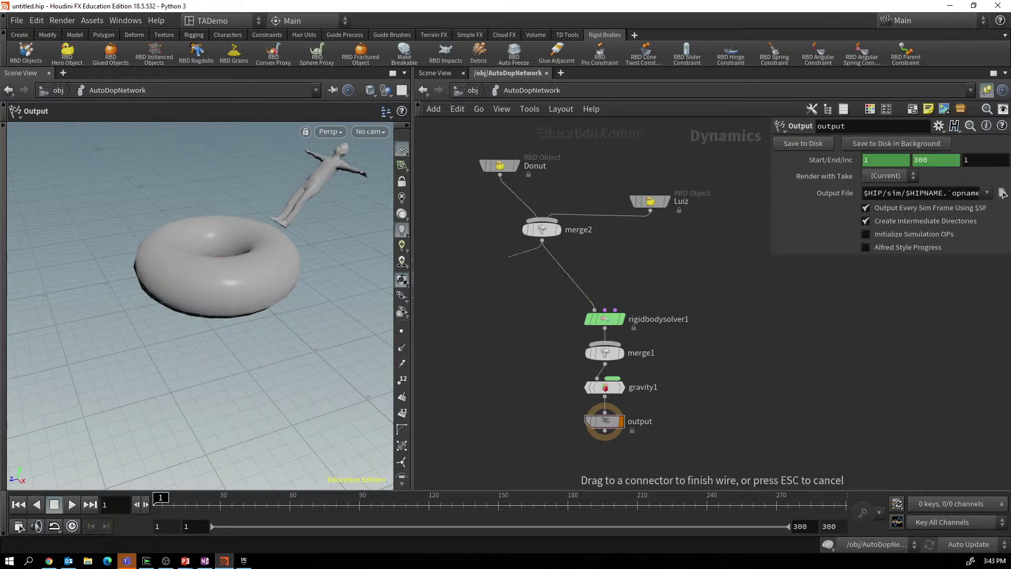
key(Tab)
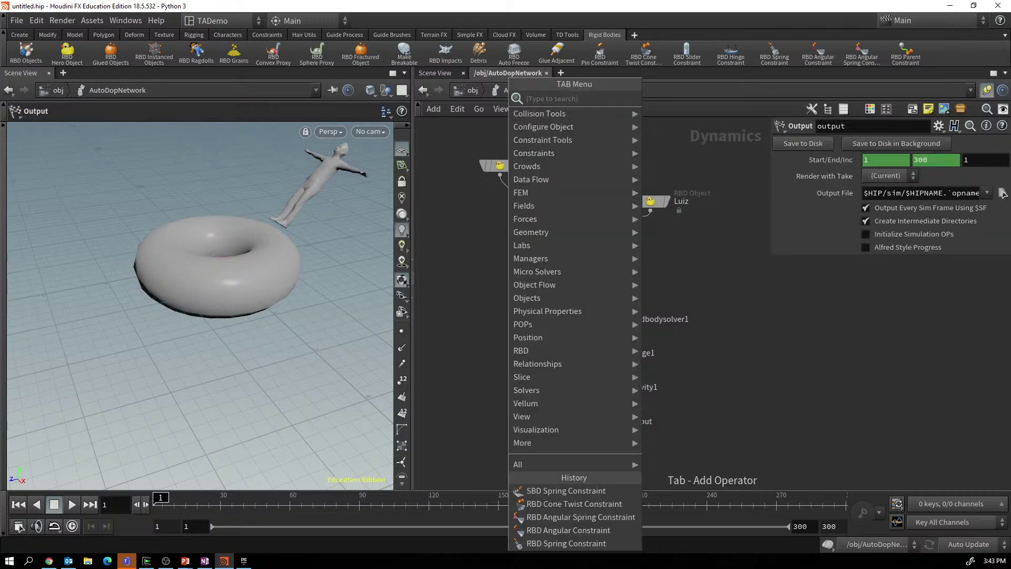
text(spring)
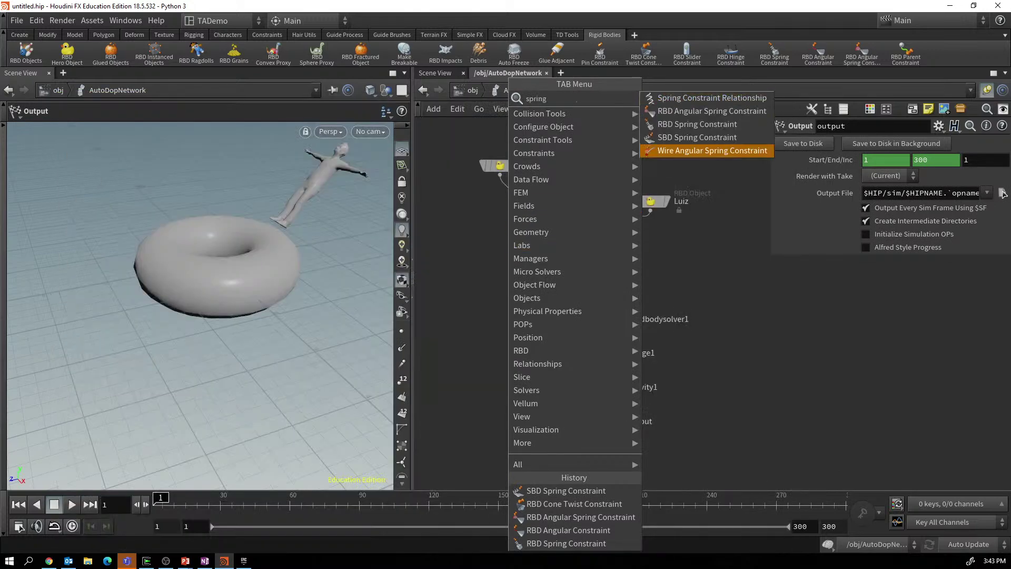
key(Down)
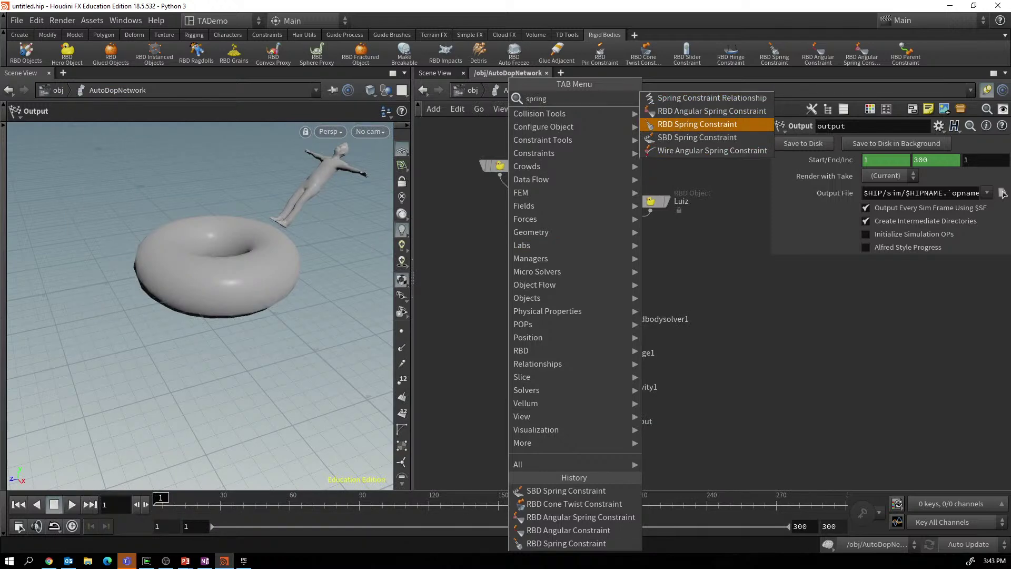
key(Return)
click(548, 255)
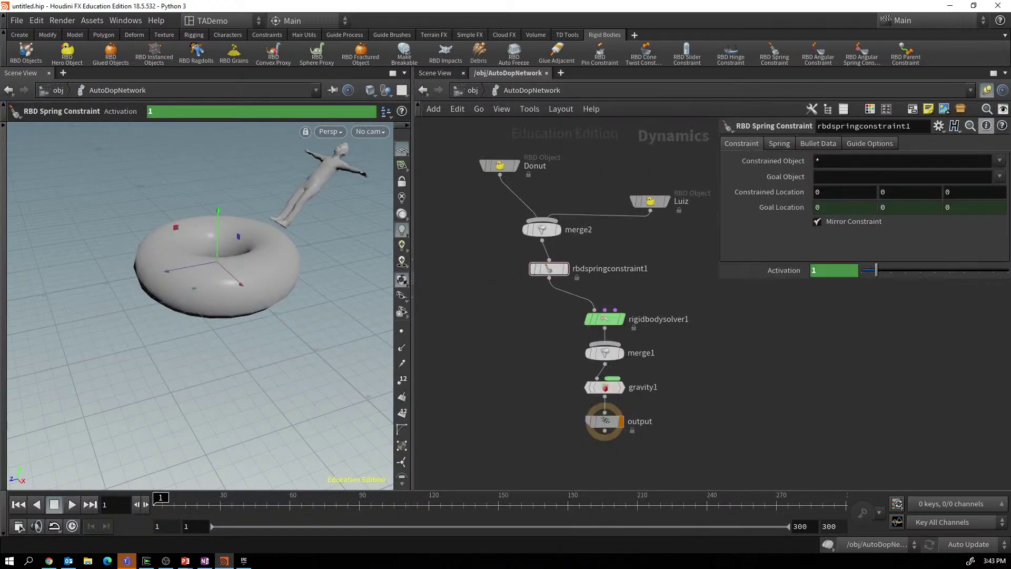
Set the RBD spring's constrained object to Donut and its constrained location Y to 2.5.
click(1000, 160)
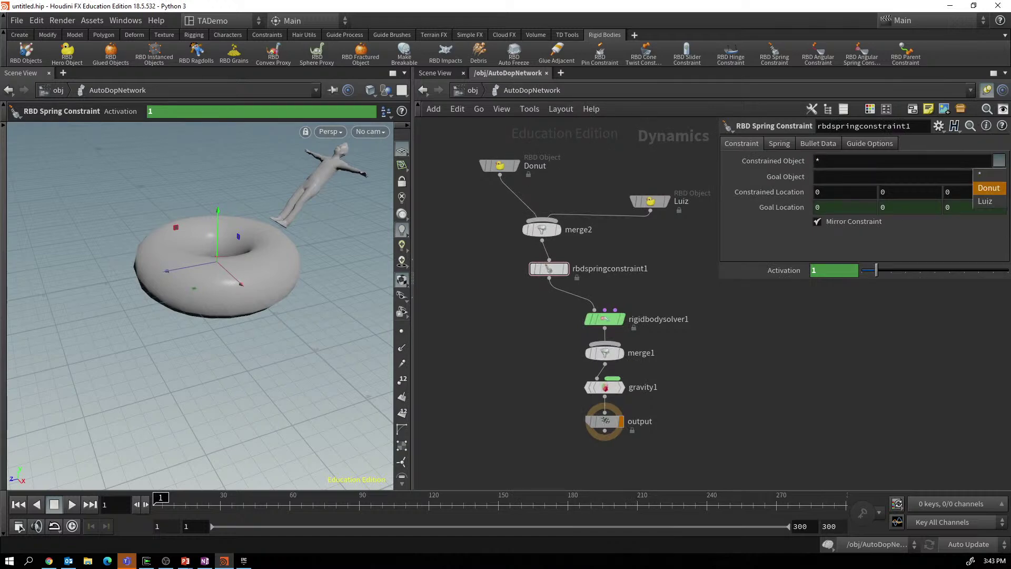
click(989, 188)
click(911, 192)
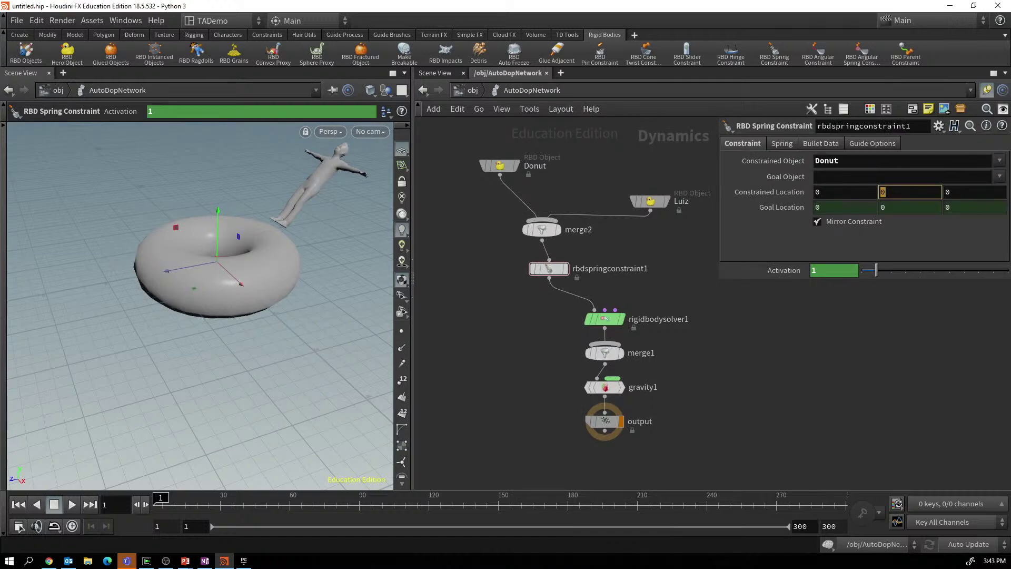
text(2.5)
key(Return)
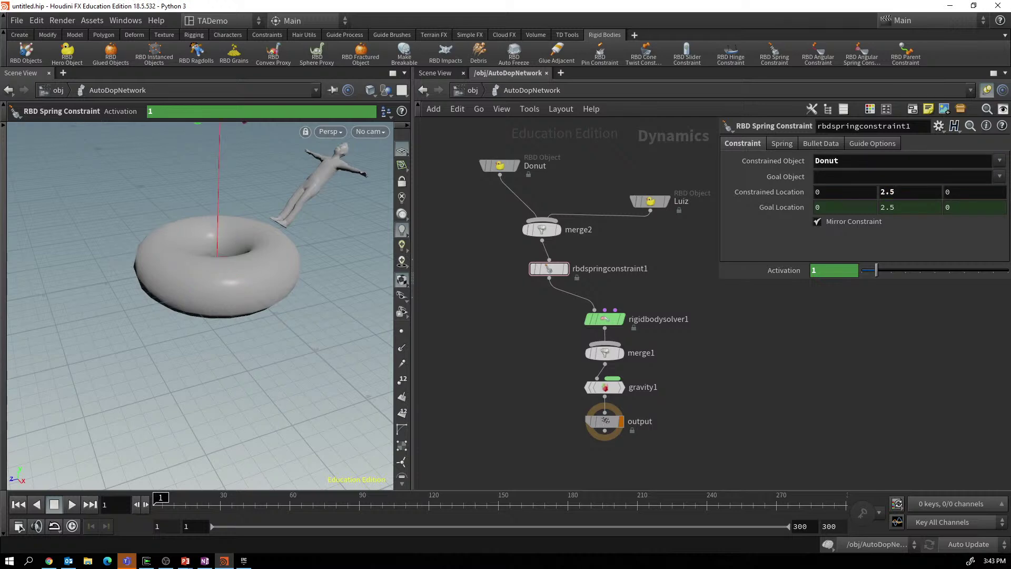
Play the simulation to check how the donut hangs on its spring, and rewind to frame 1.
click(72, 504)
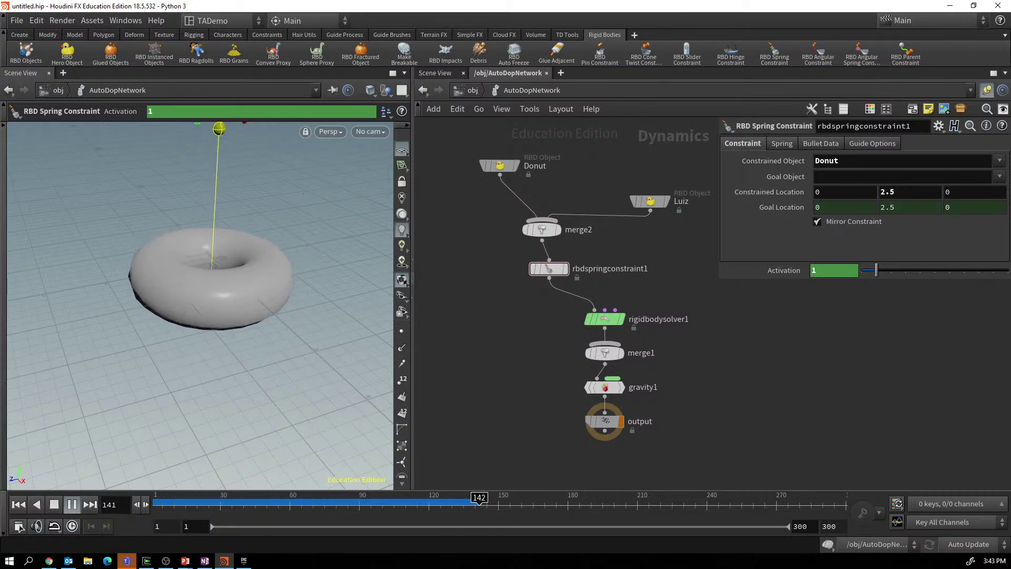
click(72, 505)
click(18, 505)
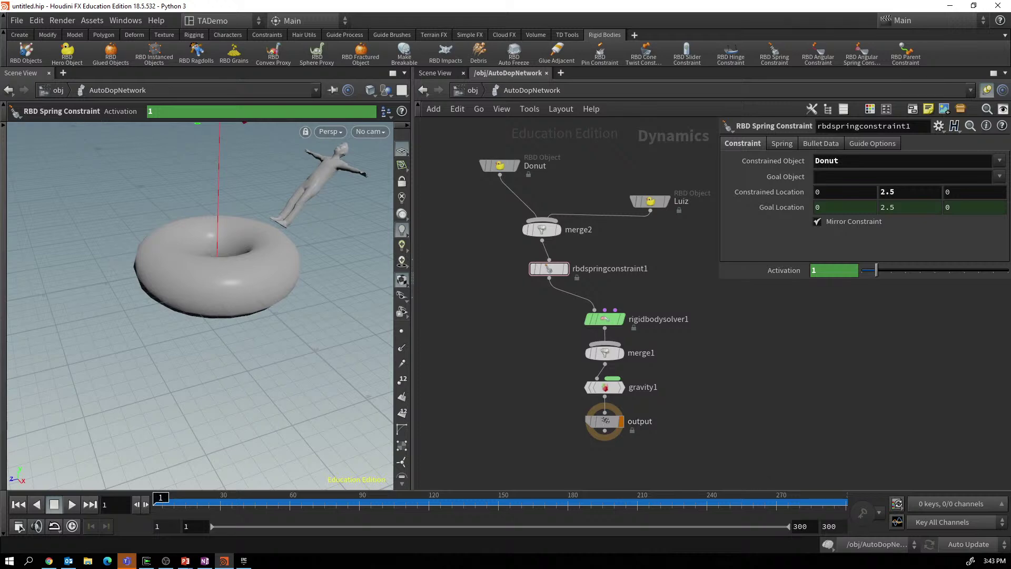
Rename the RBD spring constraint node below merge2 to donutSpring.
mouse_move(549, 269)
double_click(610, 268)
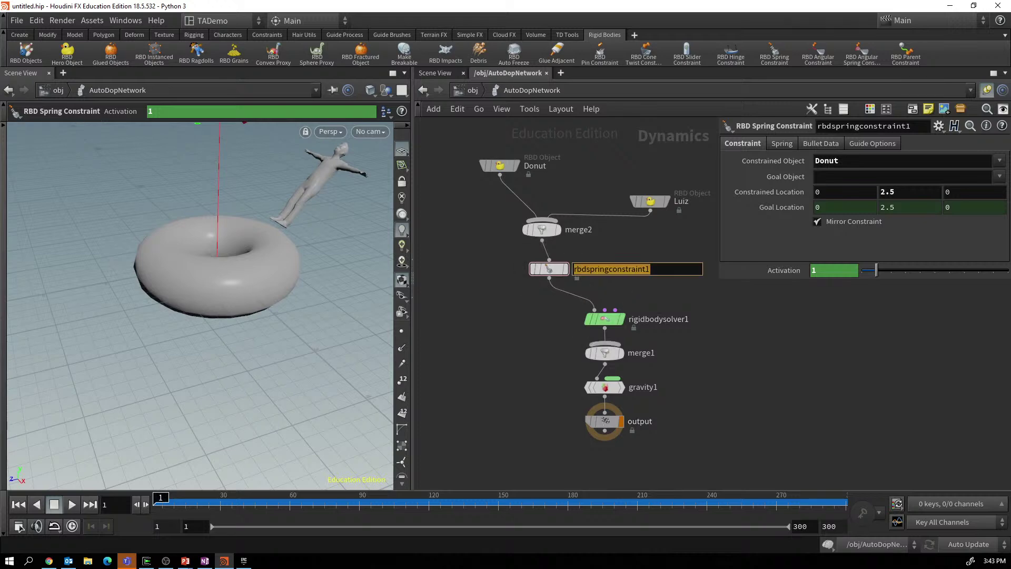
text(donutS)
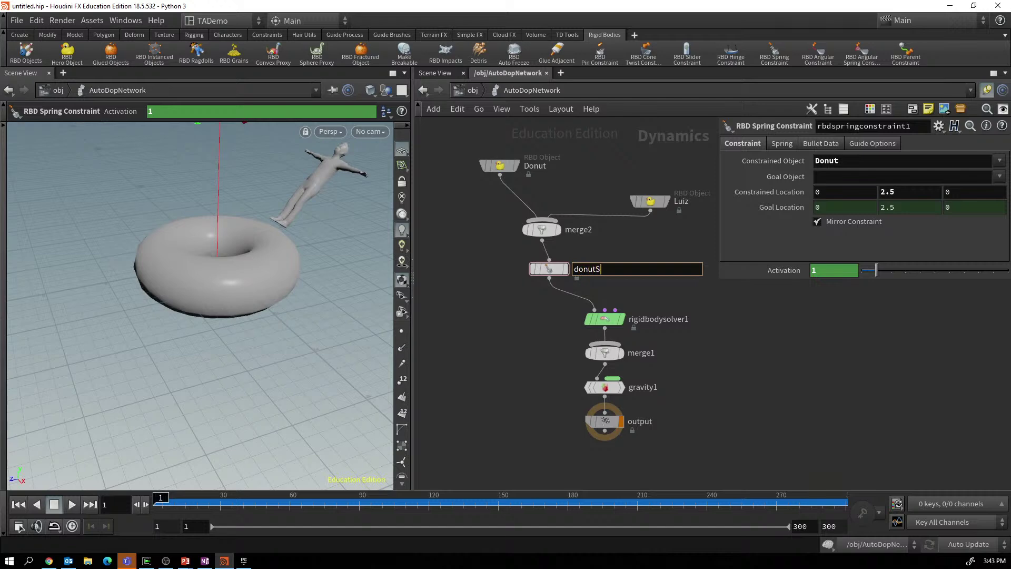
text(pring)
key(Return)
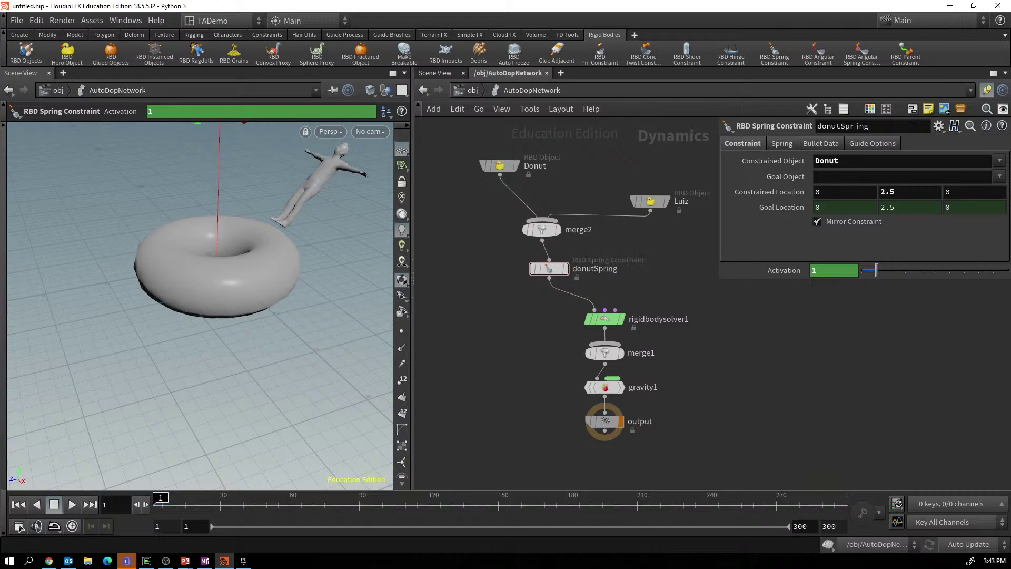
Insert a second RBD Spring Constraint node between donutSpring and rigidbodysolver1.
drag(549, 269, 484, 285)
text(spring)
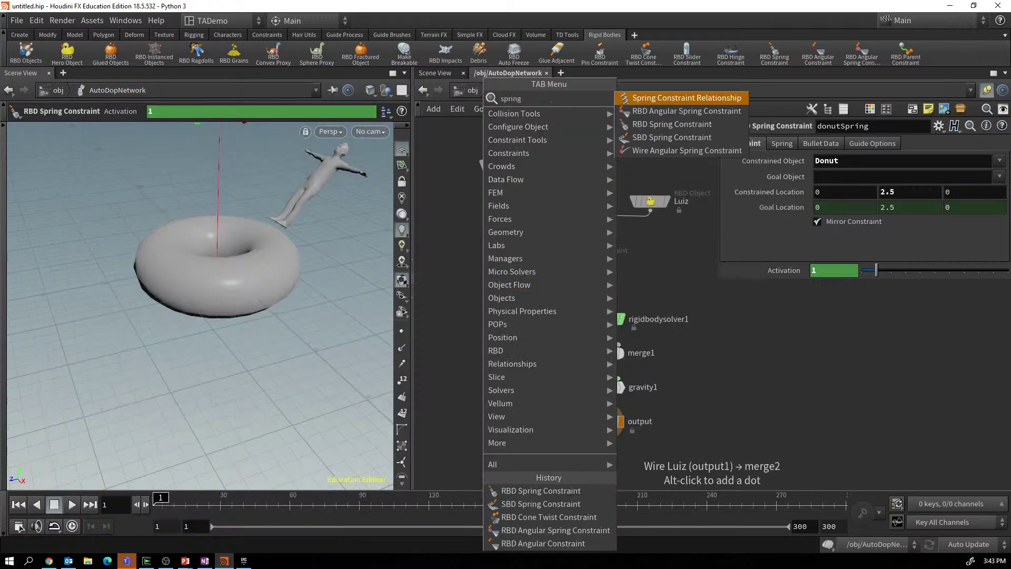
key(Down)
key(Down)
key(Down)
key(Down)
key(Up)
key(Up)
key(Return)
drag(483, 298, 545, 298)
Rename the newly inserted spring constraint node to LuizSpring.
click(606, 298)
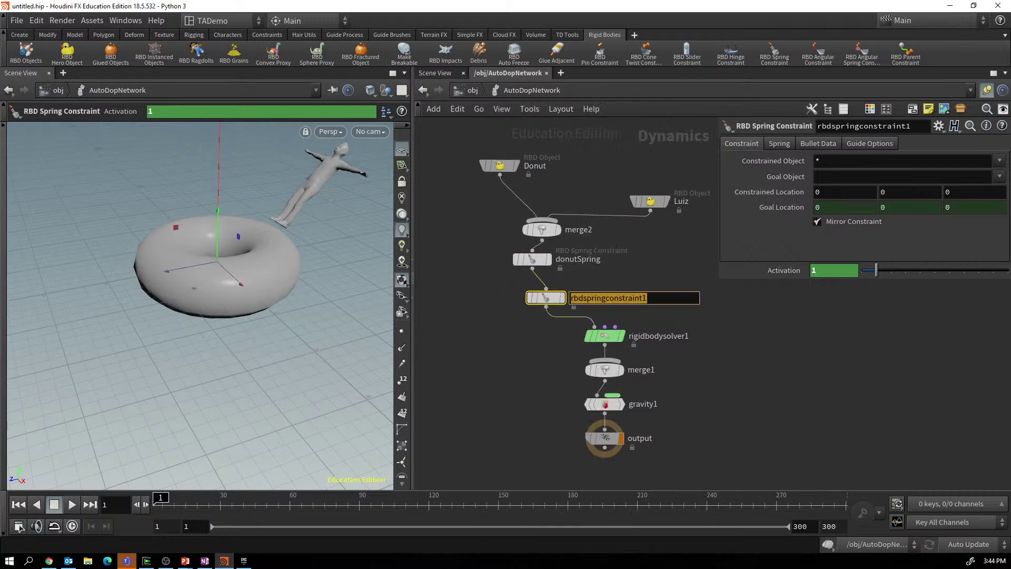
text(Lui)
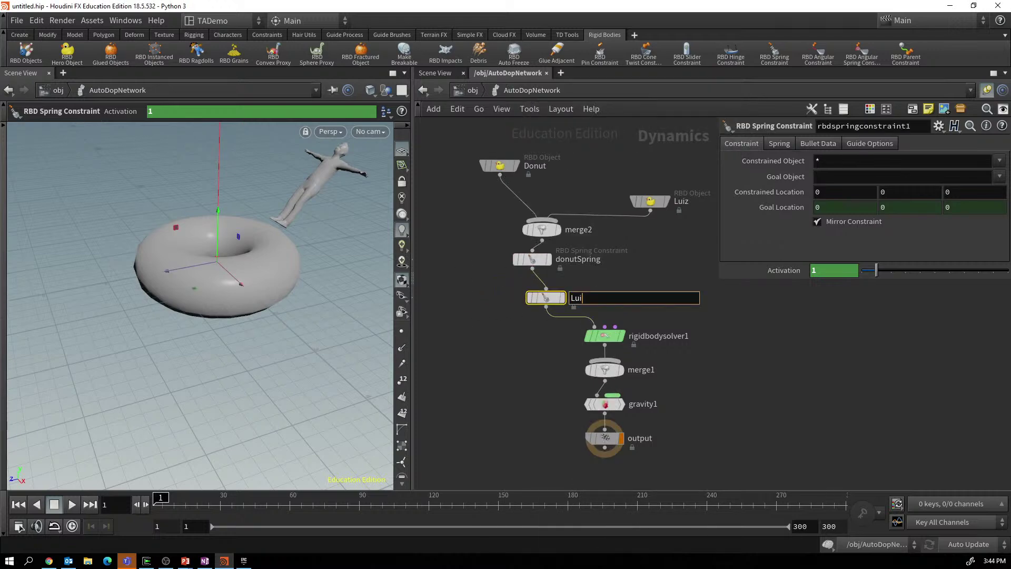
text(zSpring)
key(Return)
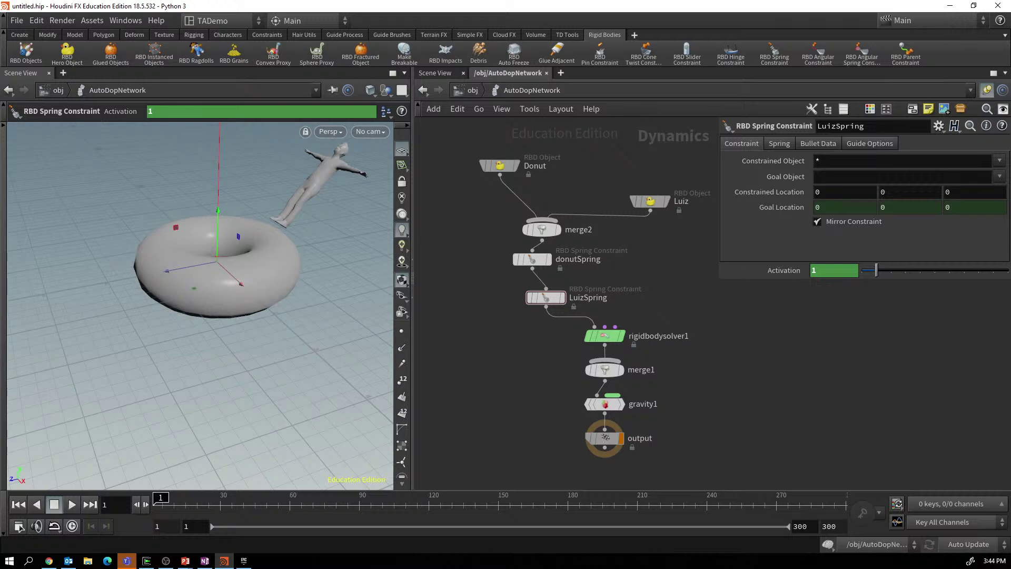
Set LuizSpring's constrained object to Luiz, its goal object to Donut and its constrained location Y to -.4.
click(999, 160)
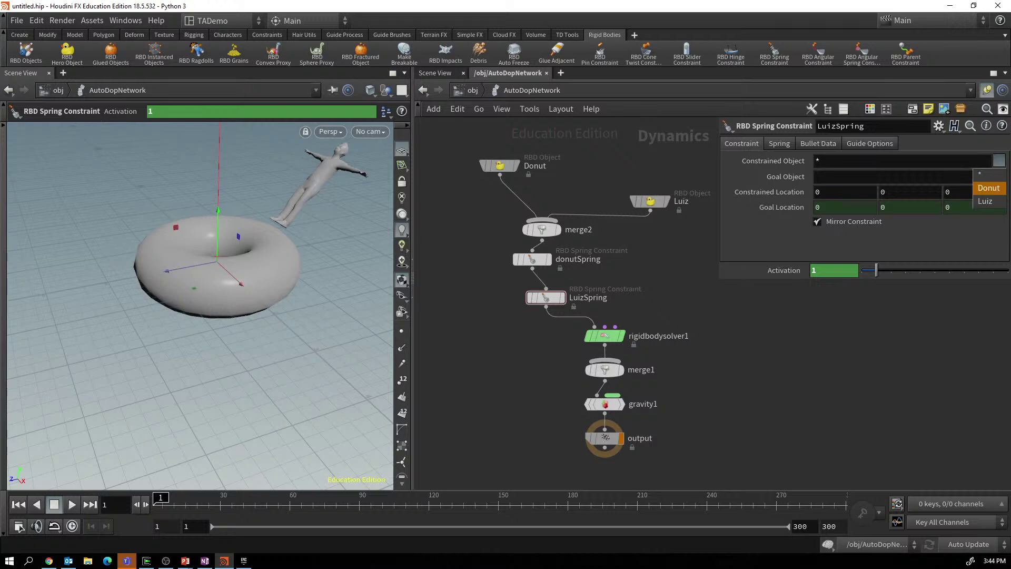
click(989, 198)
click(999, 176)
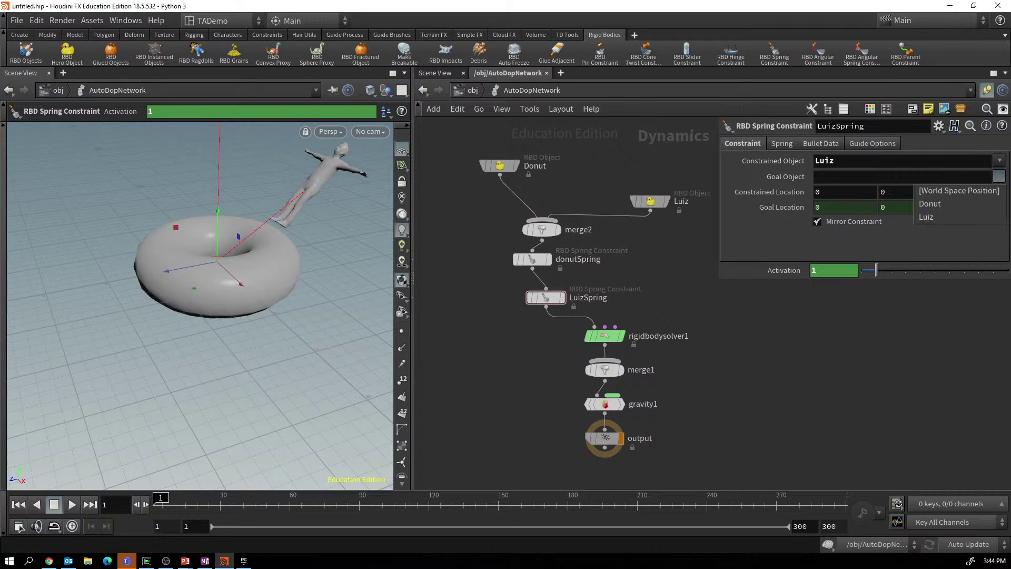
click(930, 203)
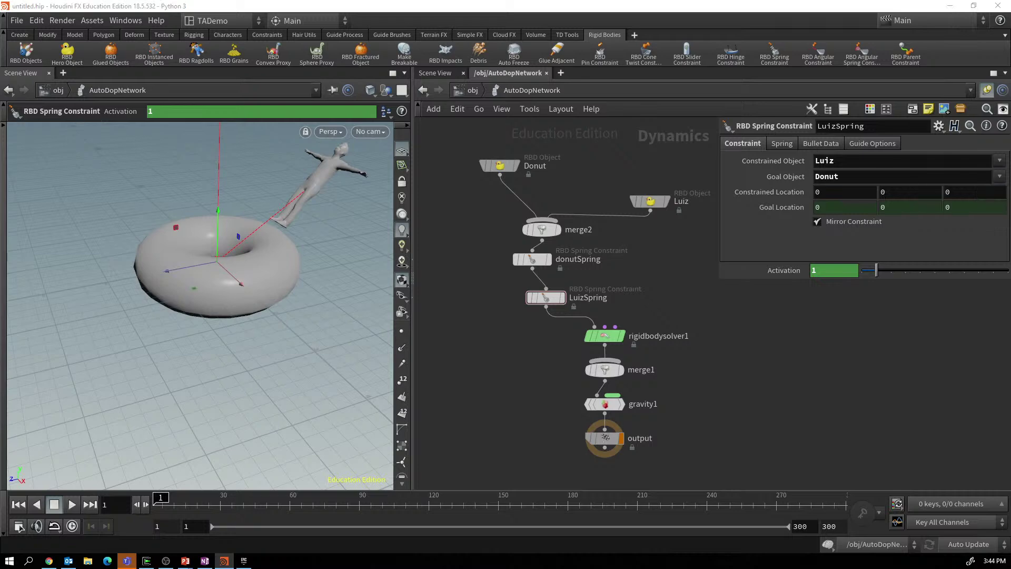
click(911, 191)
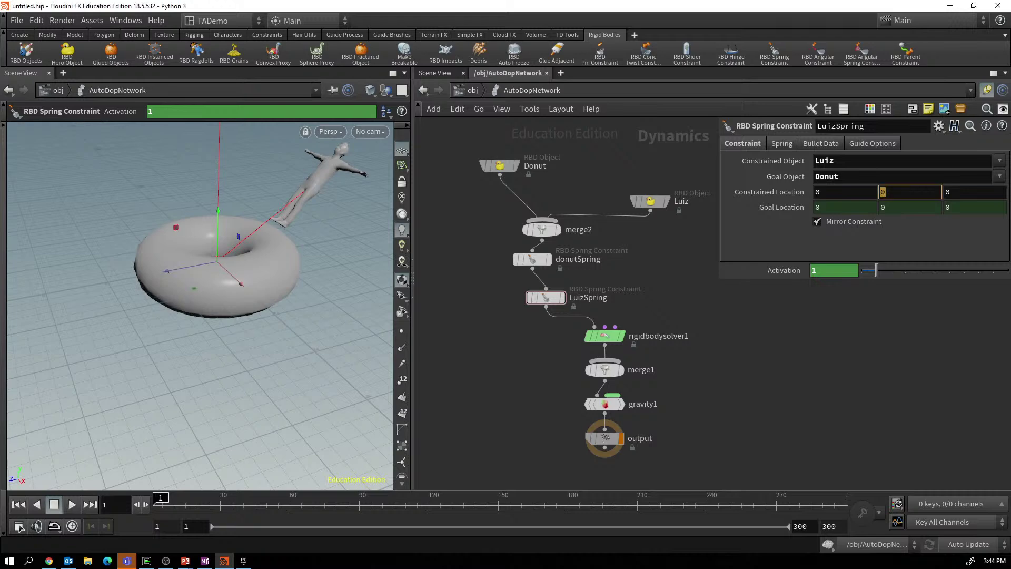
text(-.4)
key(Return)
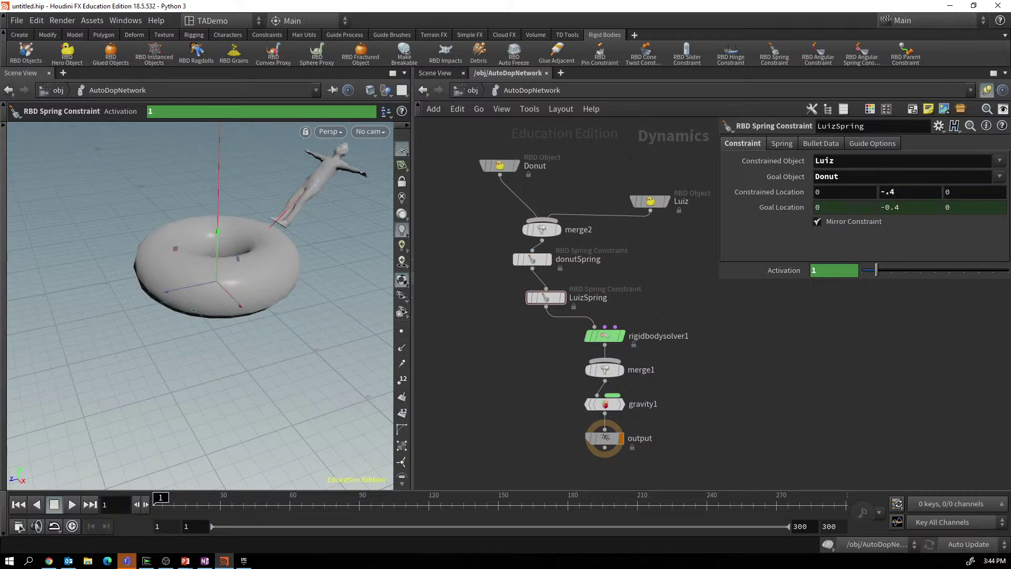
Play the simulation to check how the figure hangs from the donut, and rewind to frame 1.
key(Escape)
drag(237, 316, 200, 308)
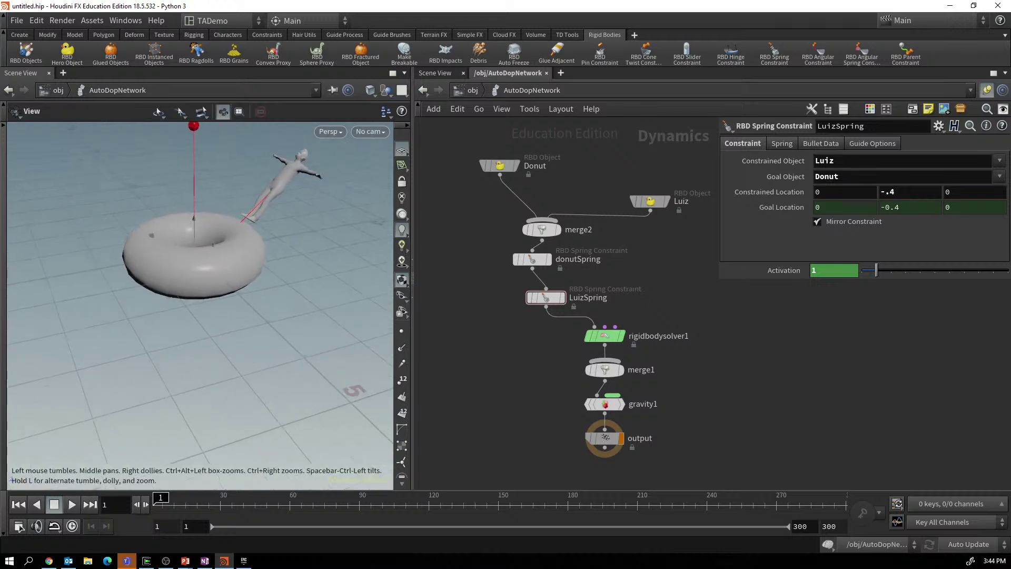
key(Return)
click(72, 504)
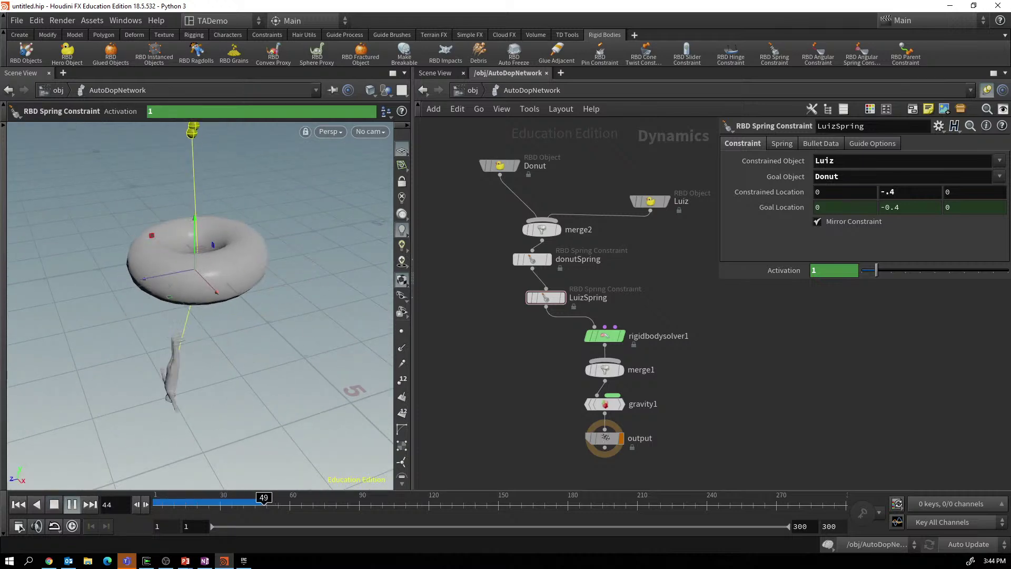
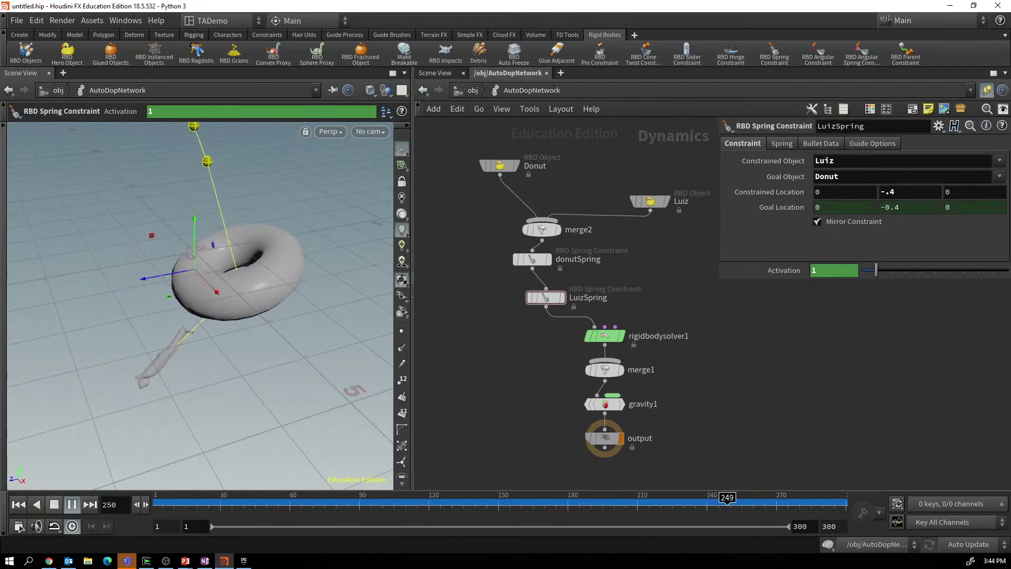
key(Escape)
click(19, 504)
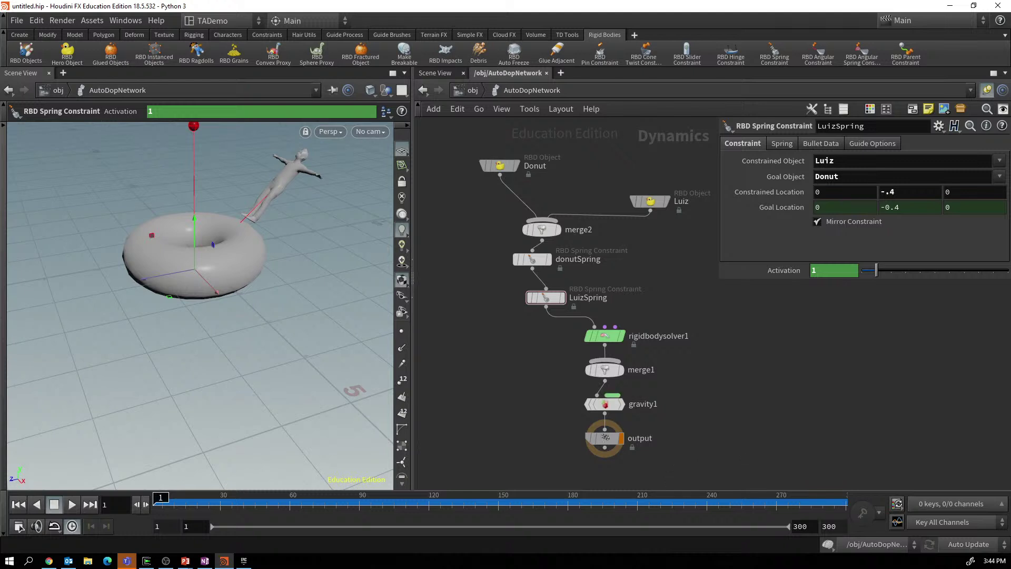
Save the scene in the $JOB folder under the name demoNuttyBunji.
click(17, 20)
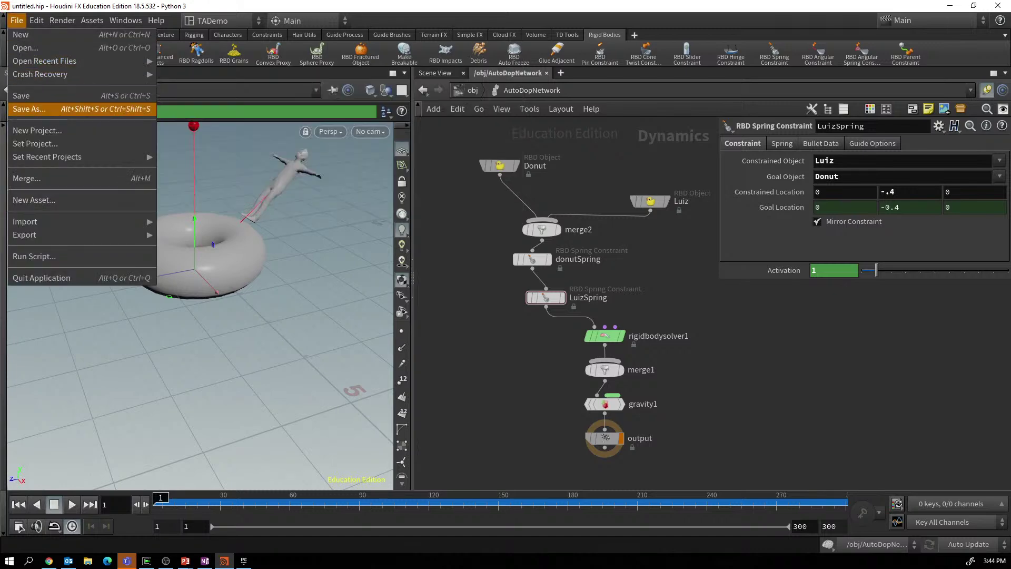
click(29, 108)
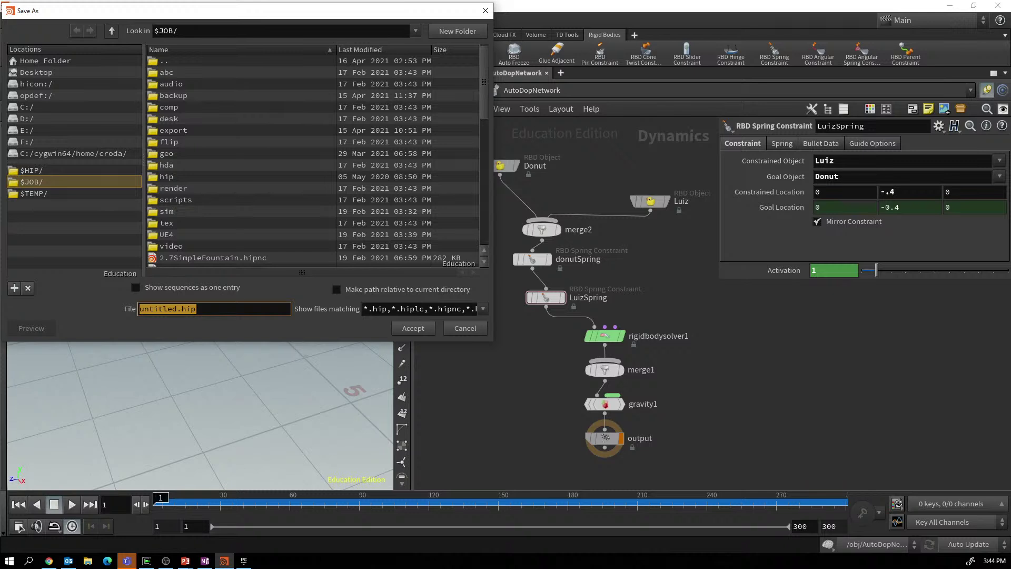
click(178, 309)
key(shift+Home)
text(demmo)
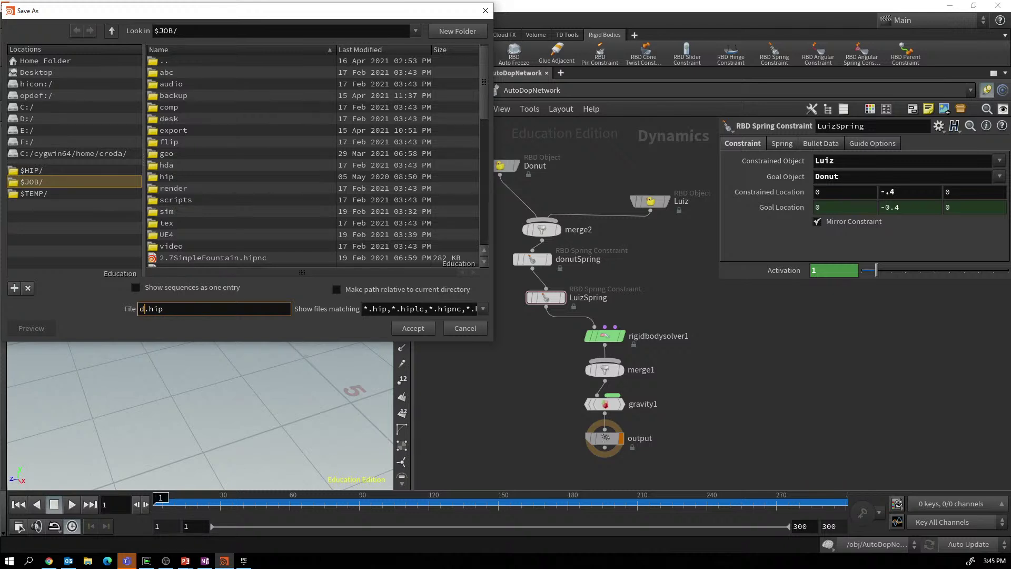
key(BackSpace)
key(BackSpace)
text(oNuttyBunji)
key(Return)
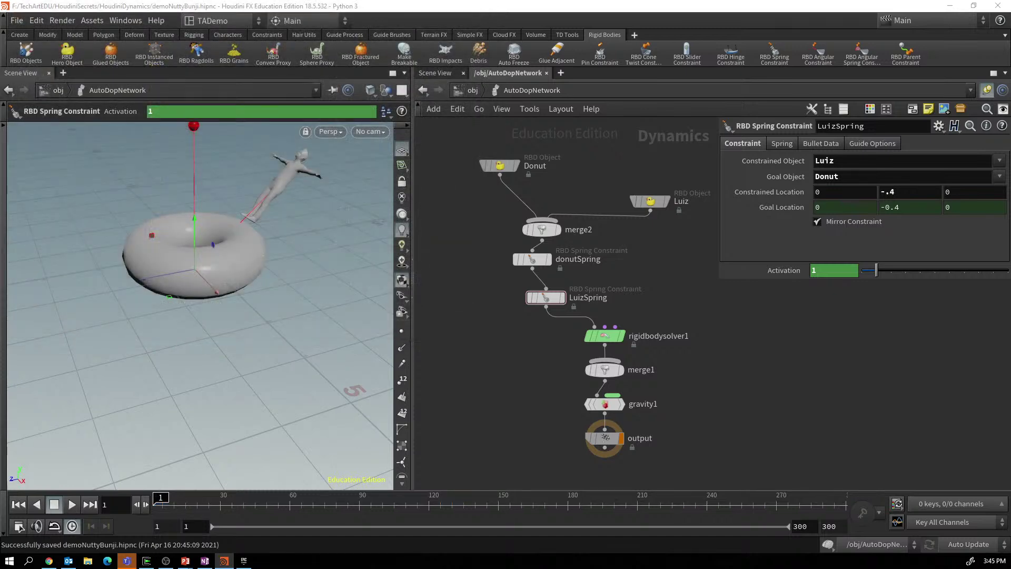
Return to the object level and turn off the display of the Luiz geometry object.
key(u)
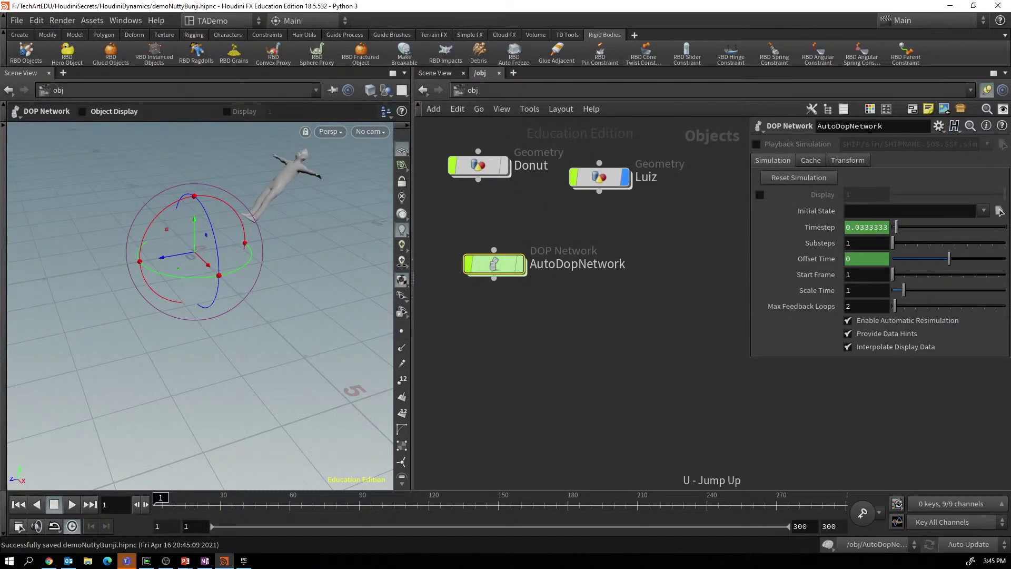
click(626, 177)
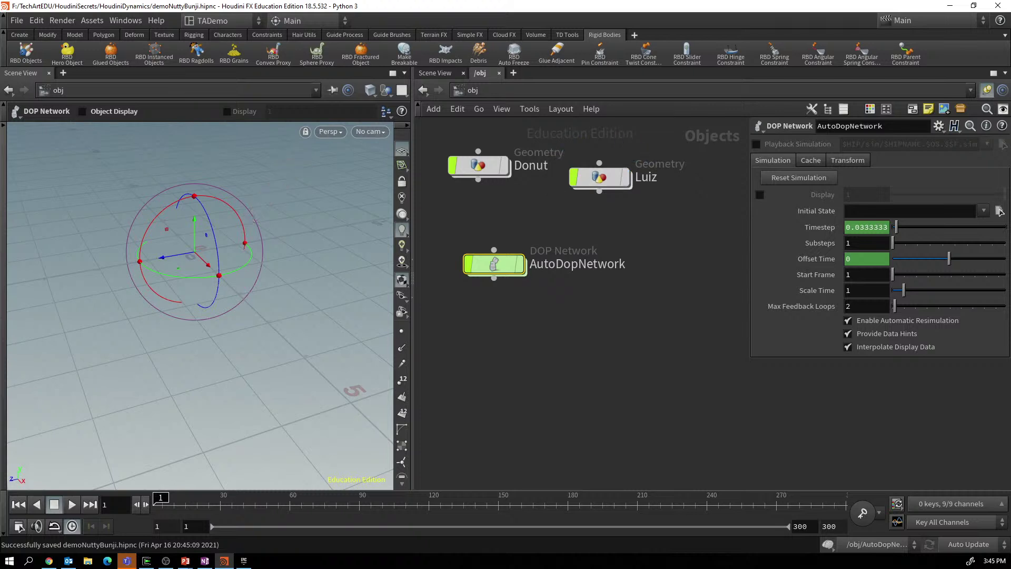
key(alt+Tab)
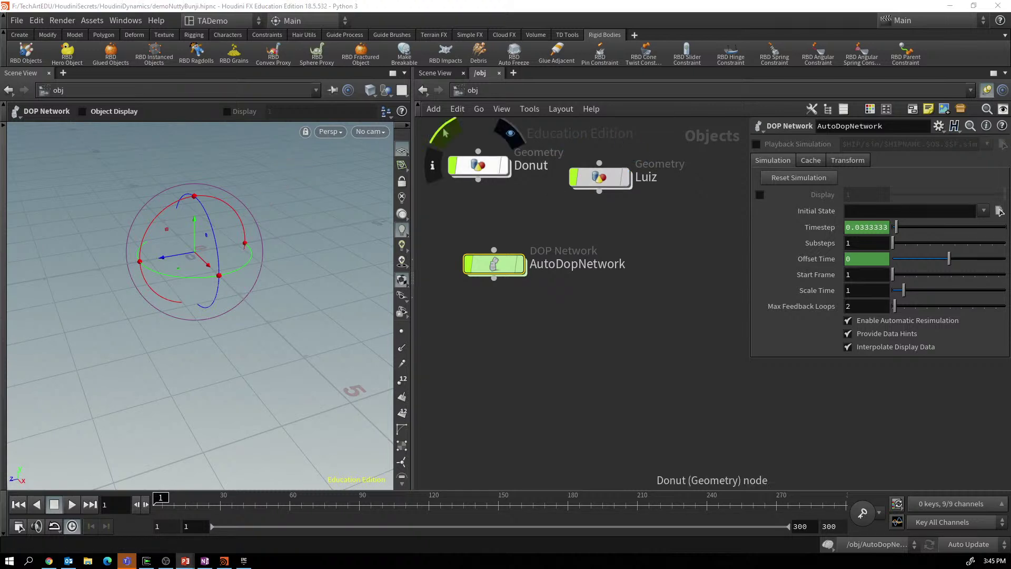
Inside the Donut object, set dopimport1's import style to Fetch Geometry from DOP Network.
double_click(451, 164)
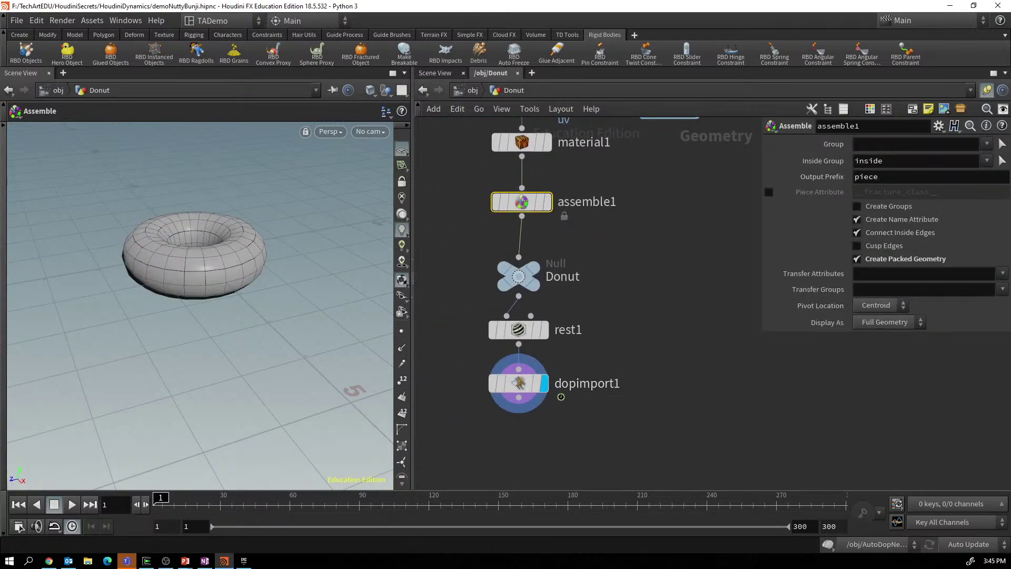
click(507, 292)
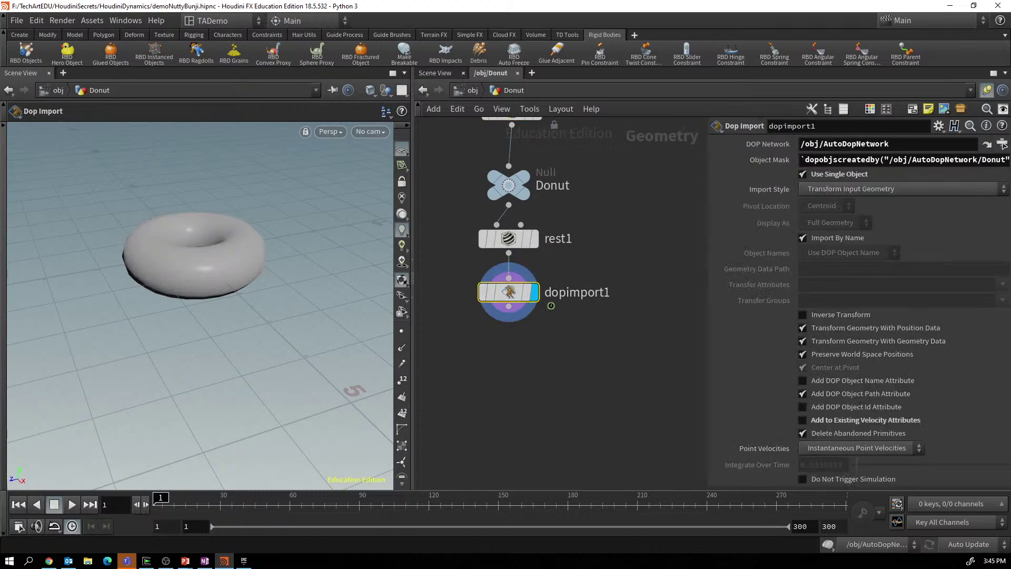
click(895, 189)
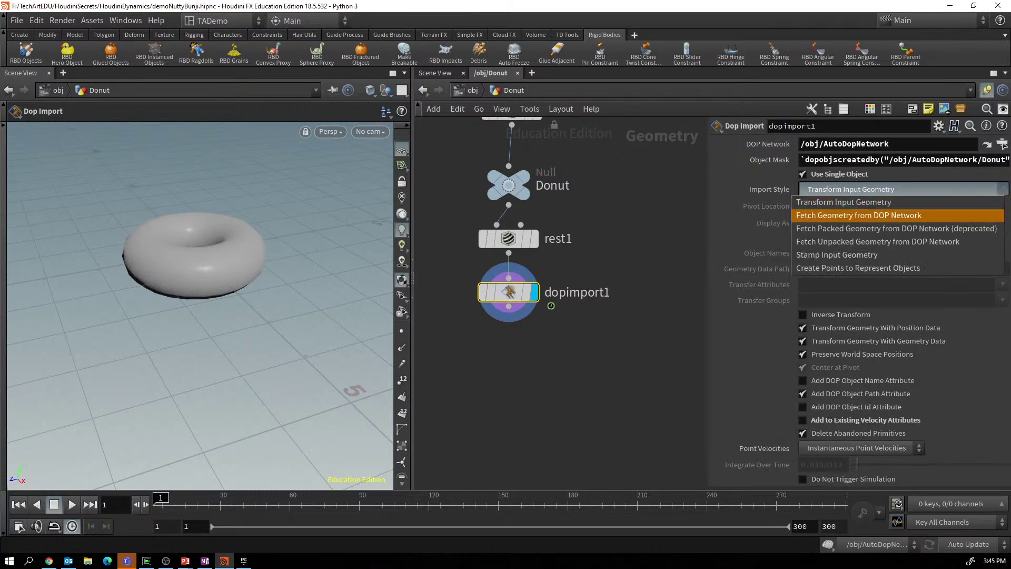
click(859, 215)
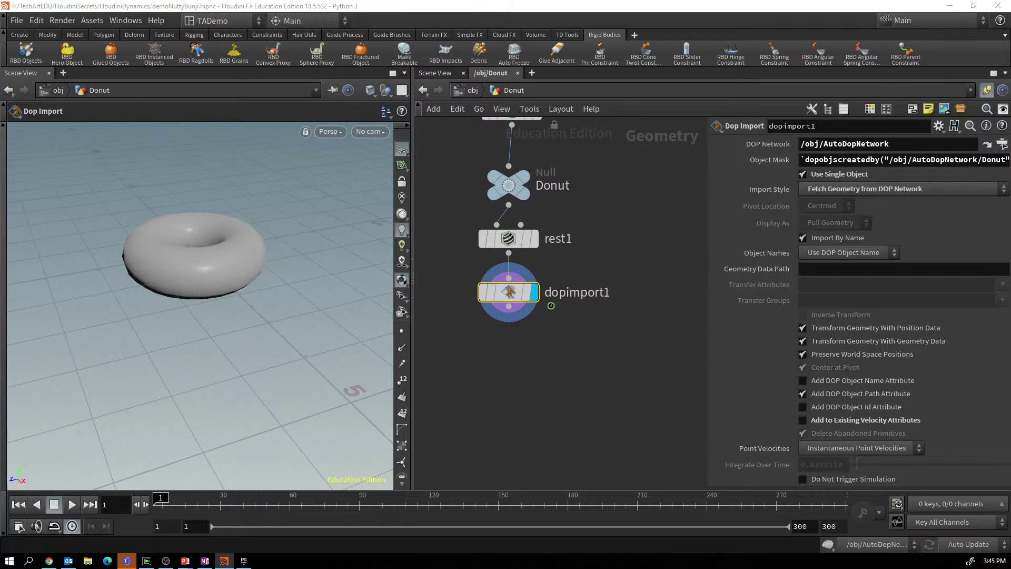
Add a Null node named DonutOUT after dopimport1 and make it the displayed and rendered output.
drag(508, 306, 518, 363)
text(null)
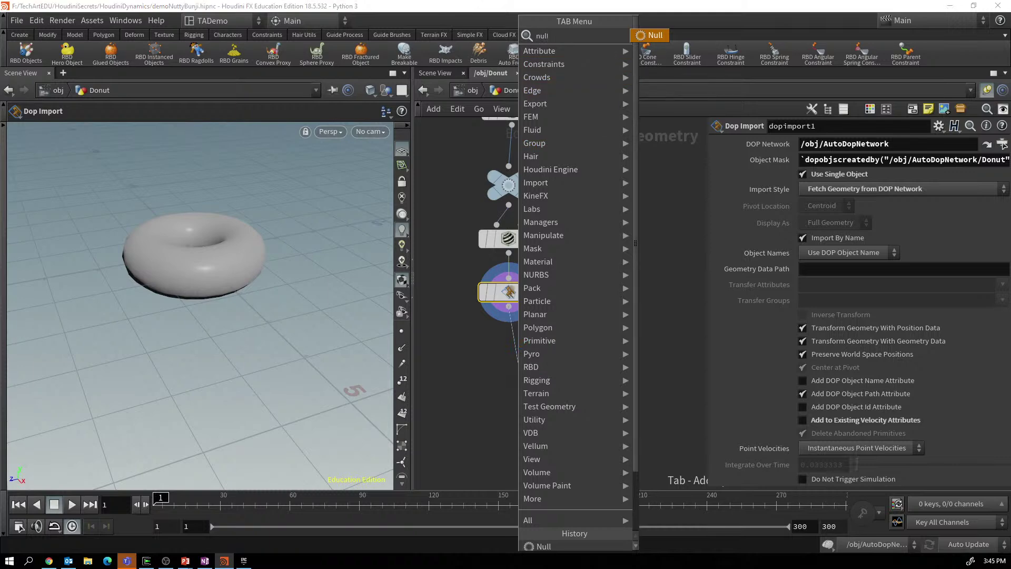
key(Return)
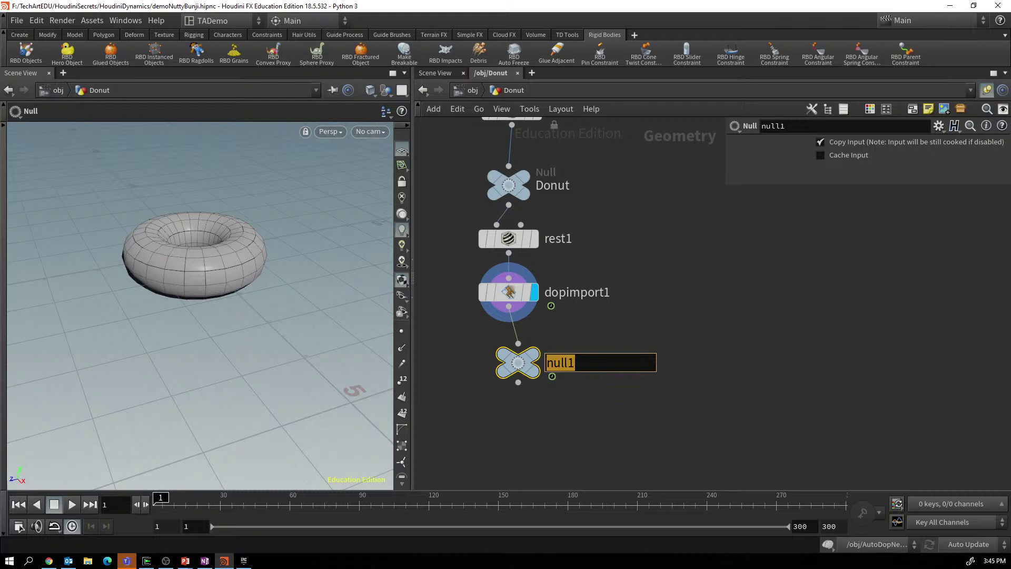
text(N)
key(BackSpace)
text(DonutOUT)
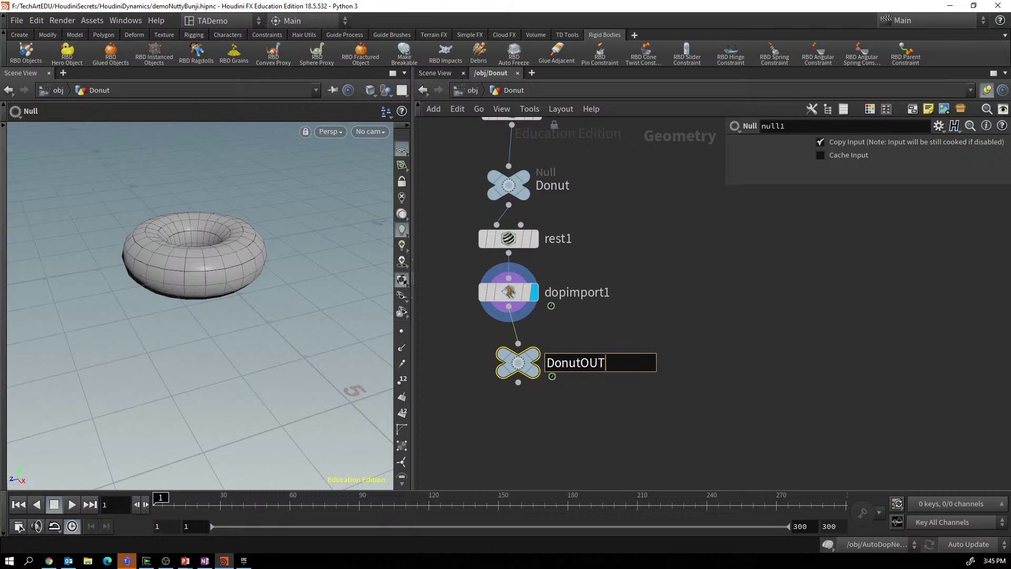
key(Return)
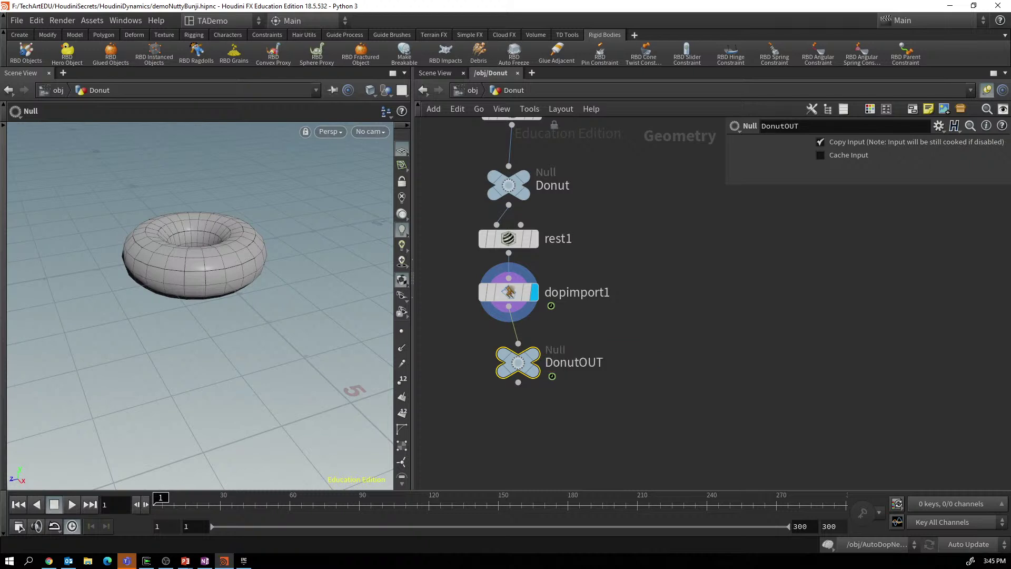
key(r)
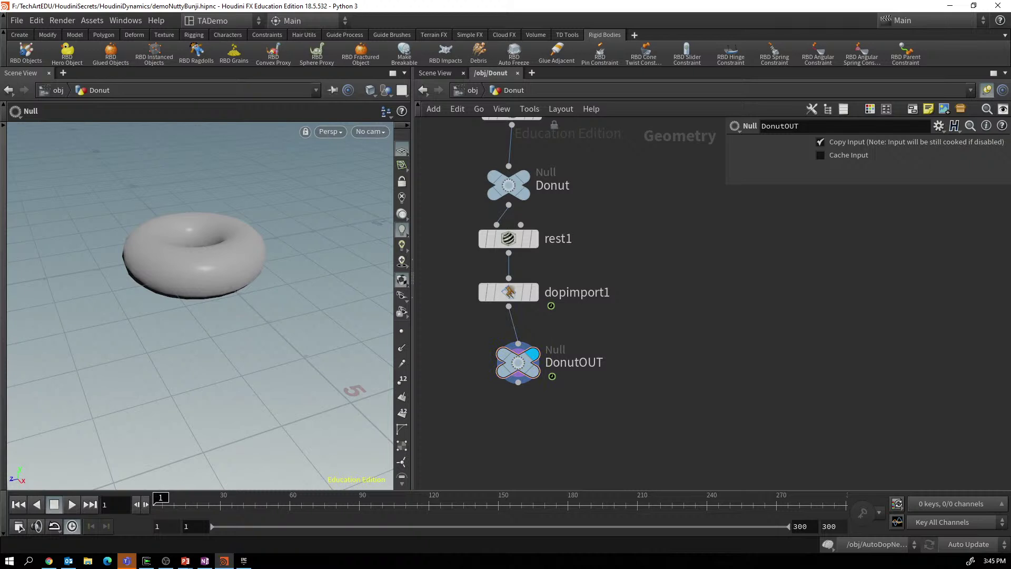
Inside the Luiz object, set dopimport1's import style to Fetch Geometry from DOP Network.
key(u)
click(600, 177)
key(i)
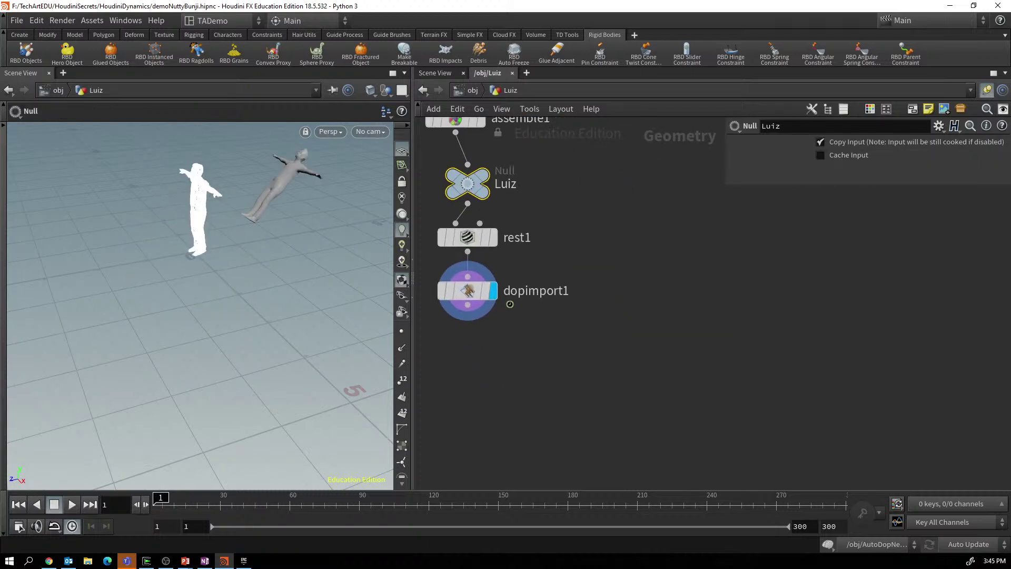
click(467, 290)
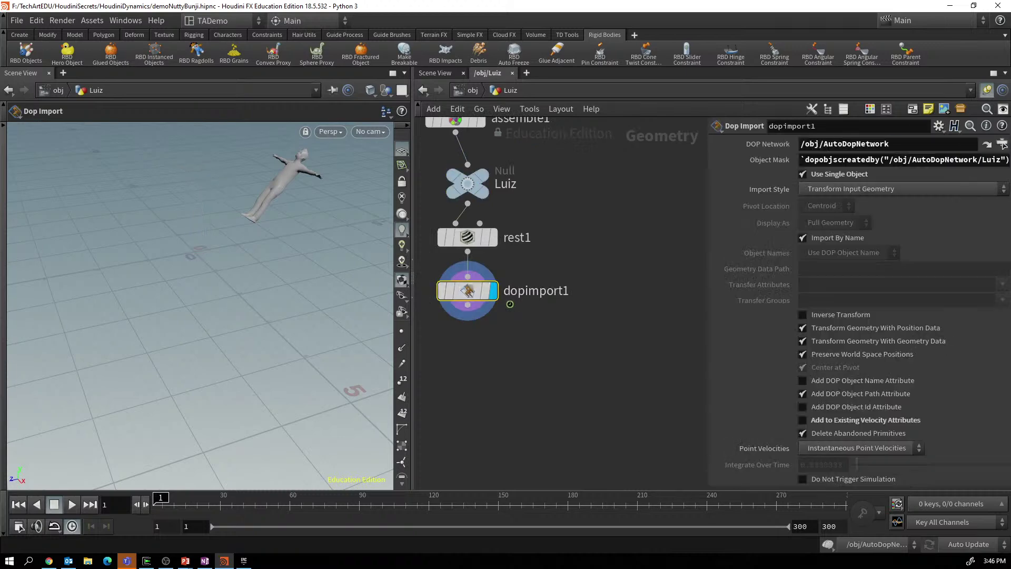
click(864, 189)
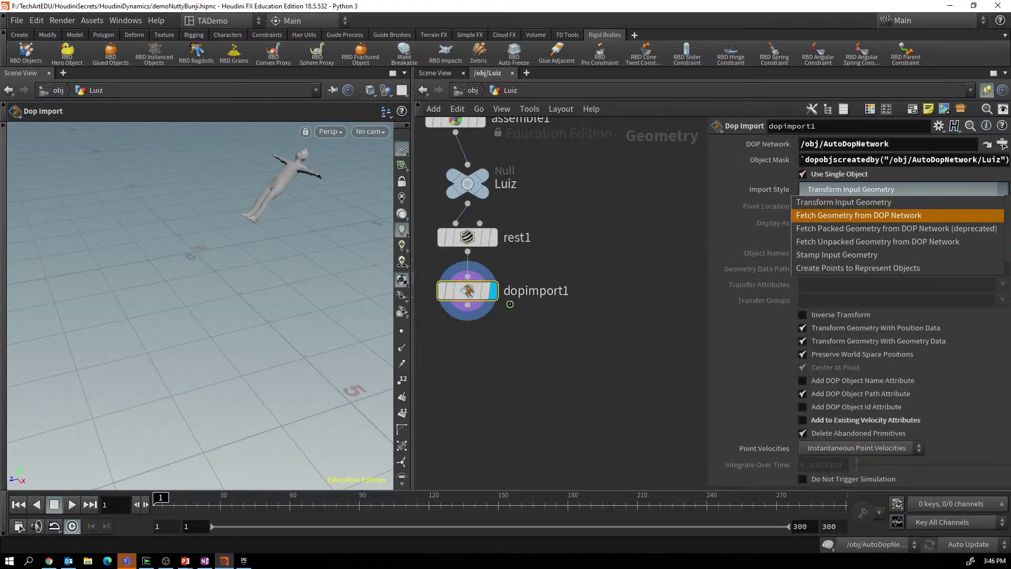
click(859, 215)
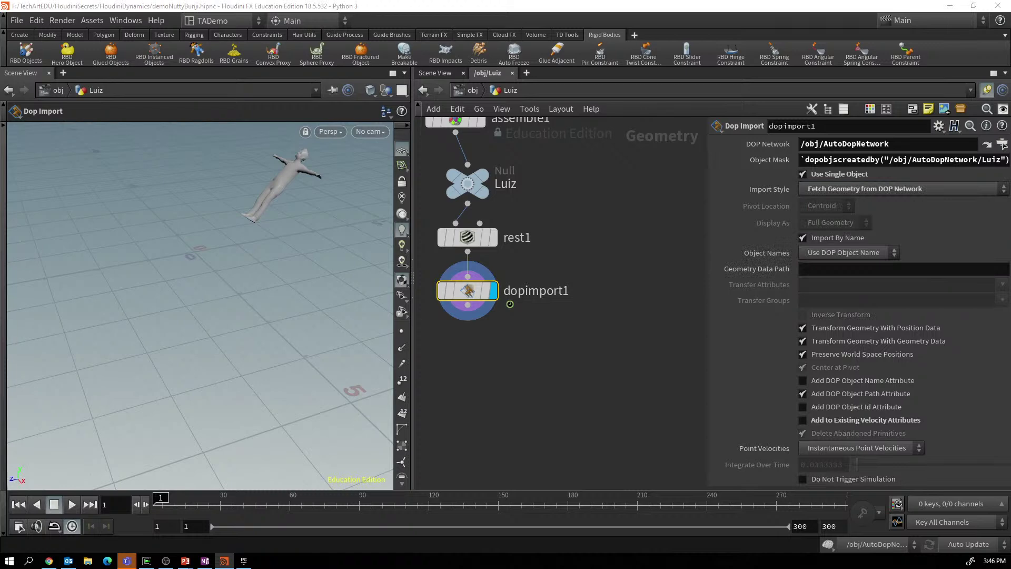
Add a Null node named LuizOUT after dopimport1 and make it the displayed and rendered output.
drag(468, 305, 476, 361)
text(nul)
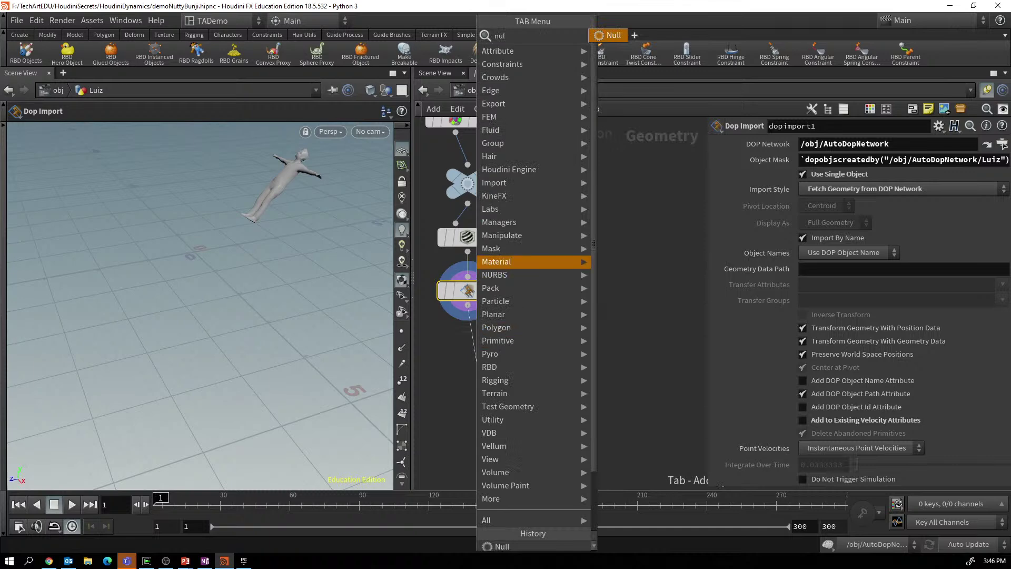
key(Return)
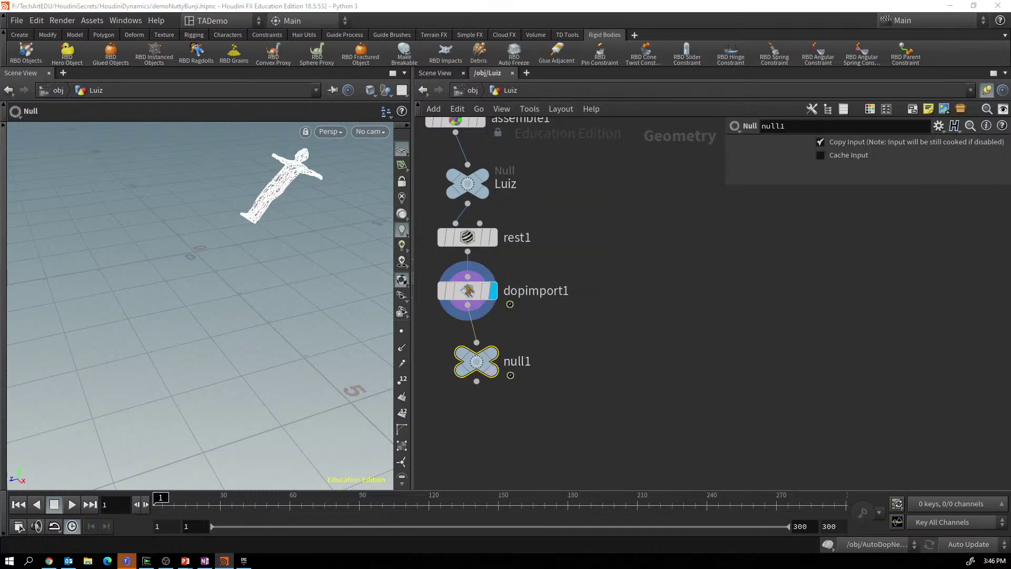
double_click(512, 362)
text(LuizOUT)
key(Return)
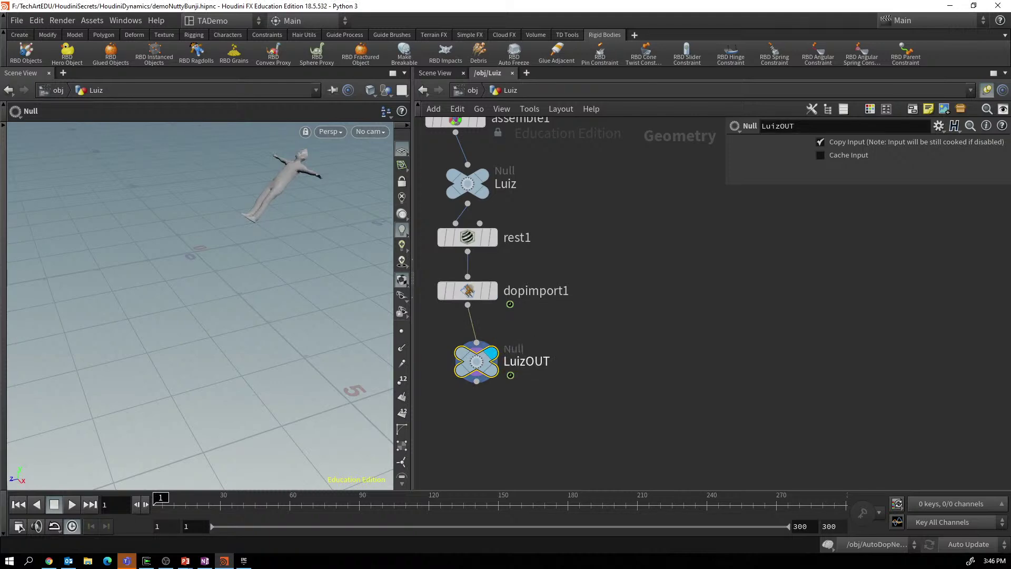
Return to the object level and create a Geometry object named nuttyBunji below AutoDopNetwork.
key(u)
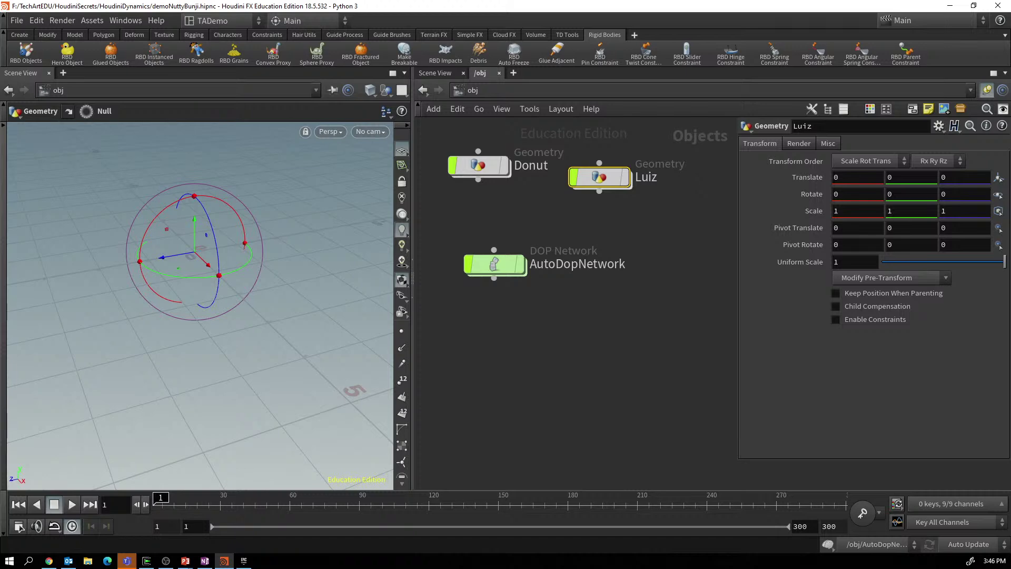
key(Tab)
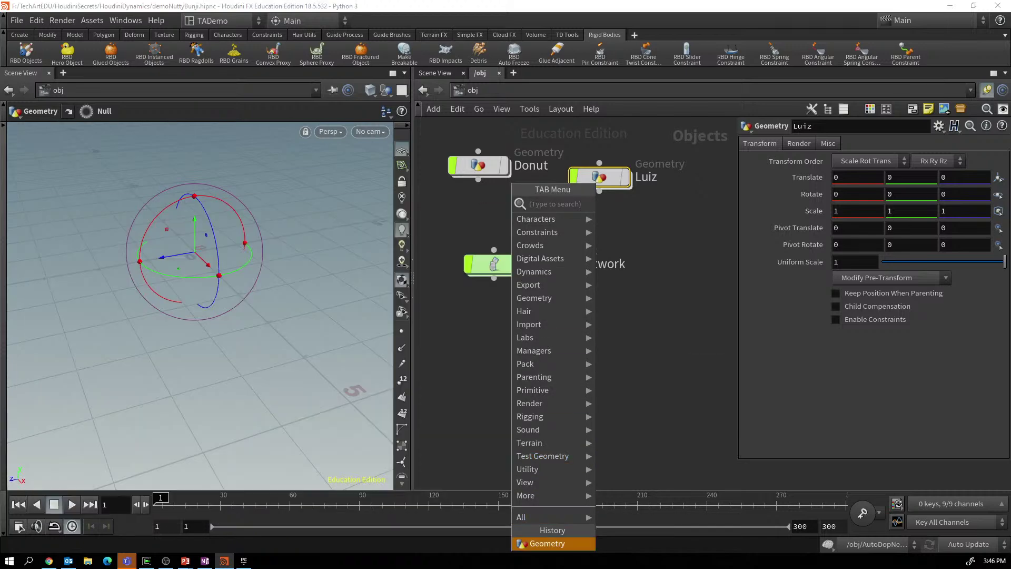
key(Return)
click(524, 348)
double_click(575, 348)
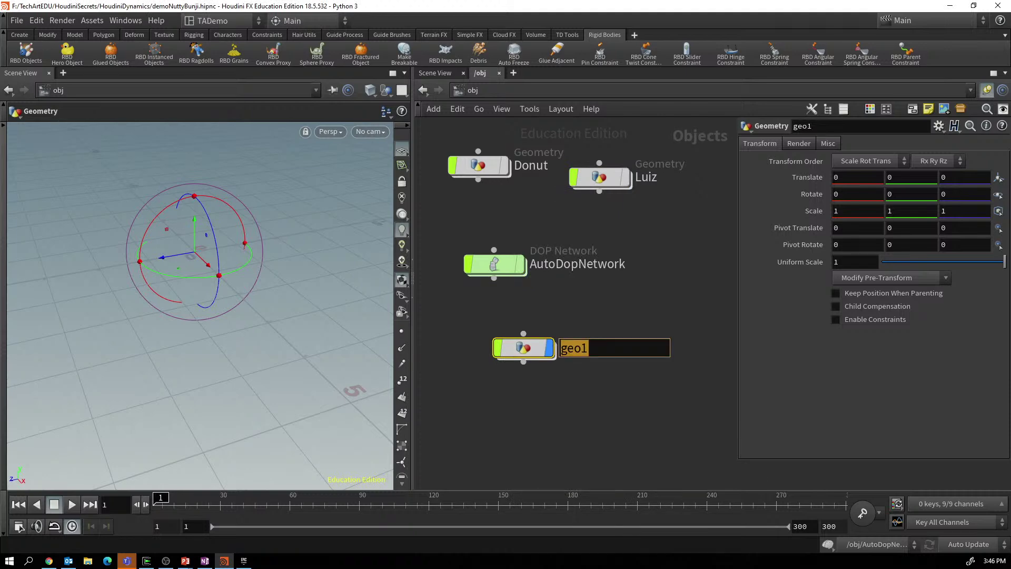
text(nuttyBunji)
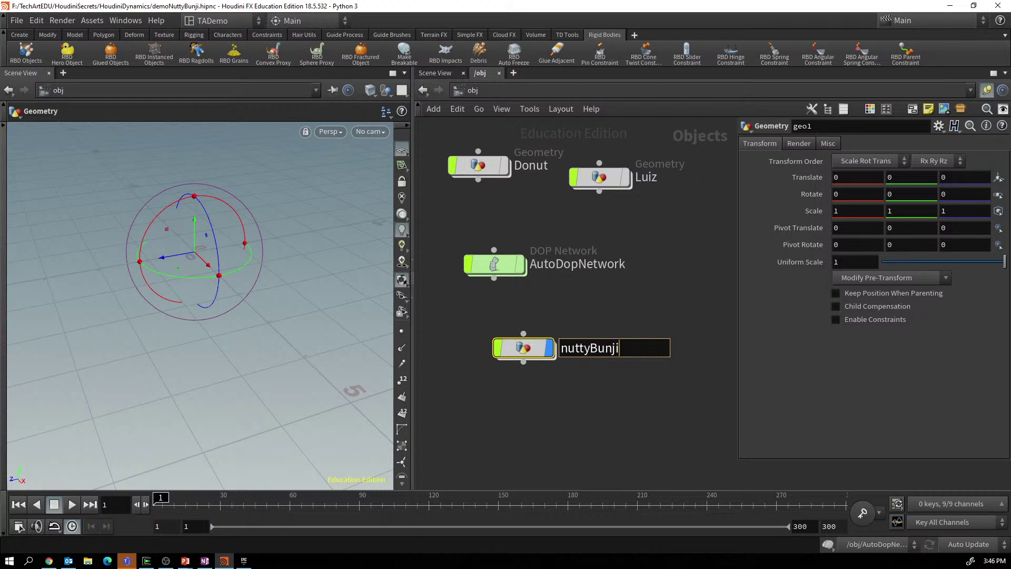
key(Return)
Inside nuttyBunji, add an Object Merge node named donut.
double_click(524, 348)
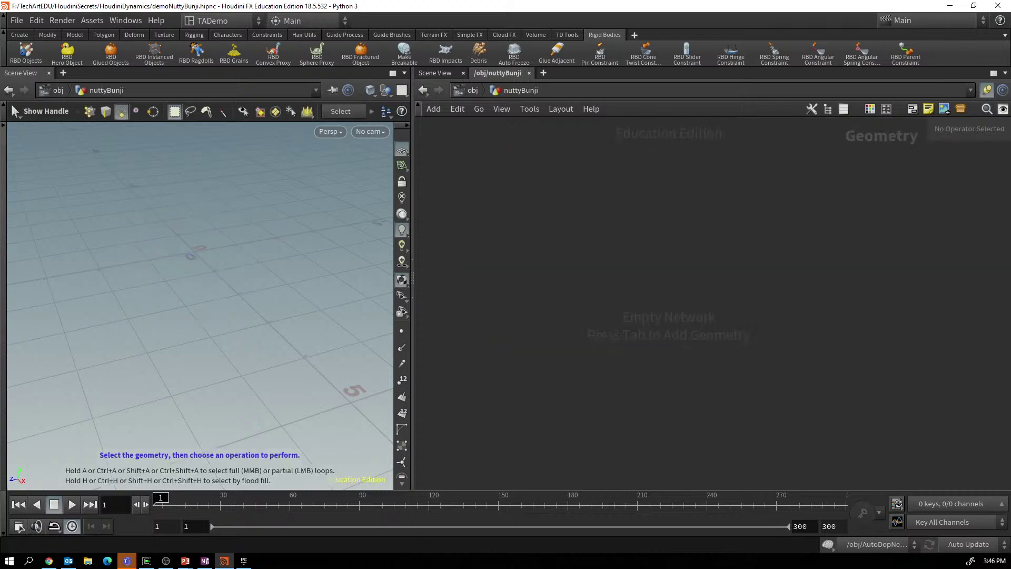
key(Tab)
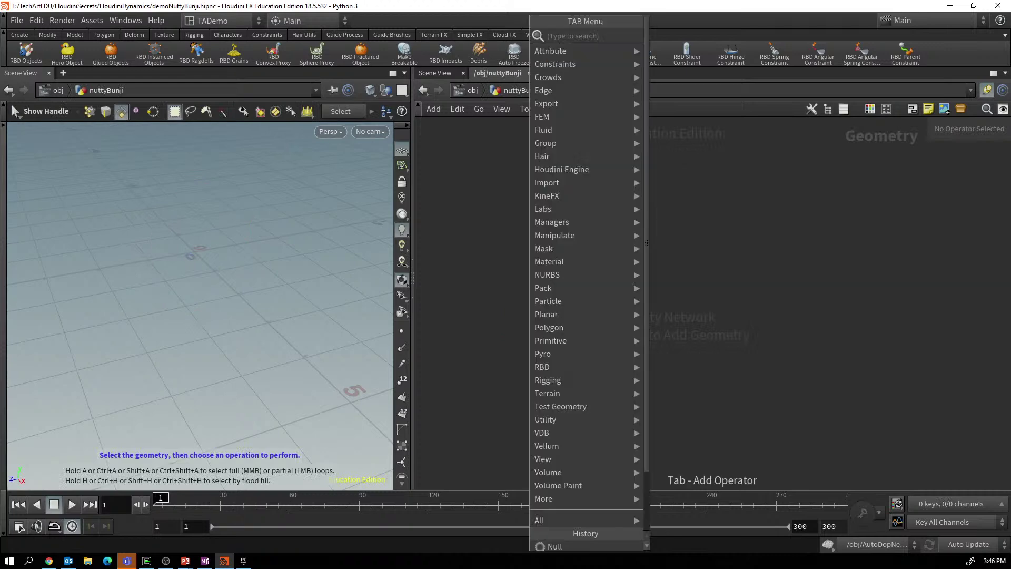
text(obje)
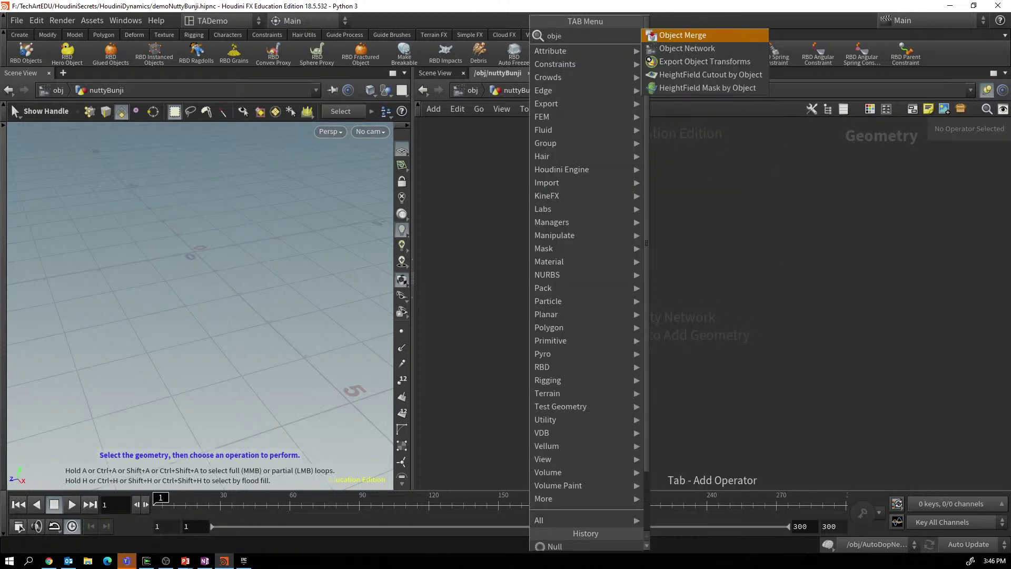
key(Return)
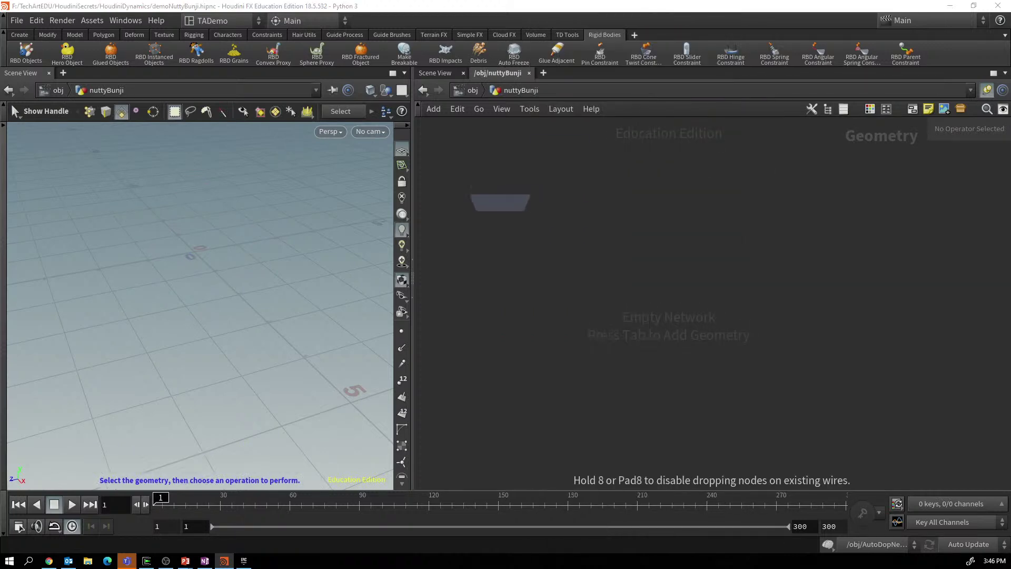
click(502, 204)
key(F2)
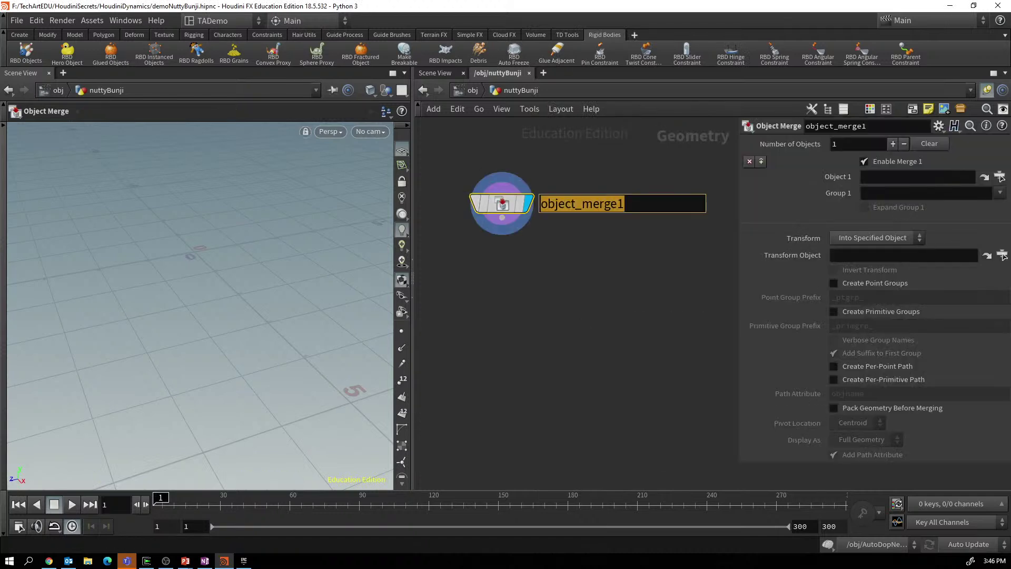
text(donut)
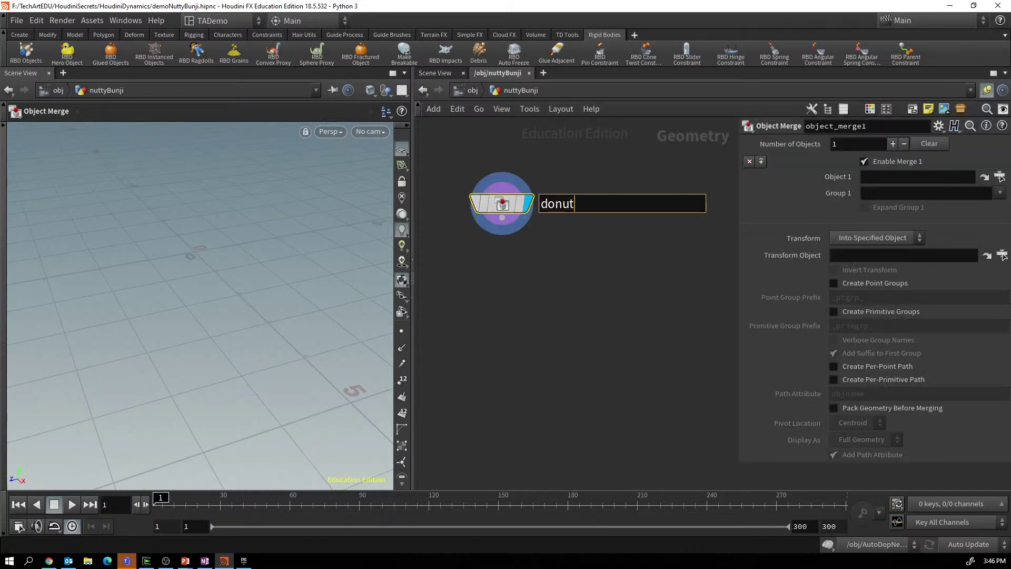
key(Return)
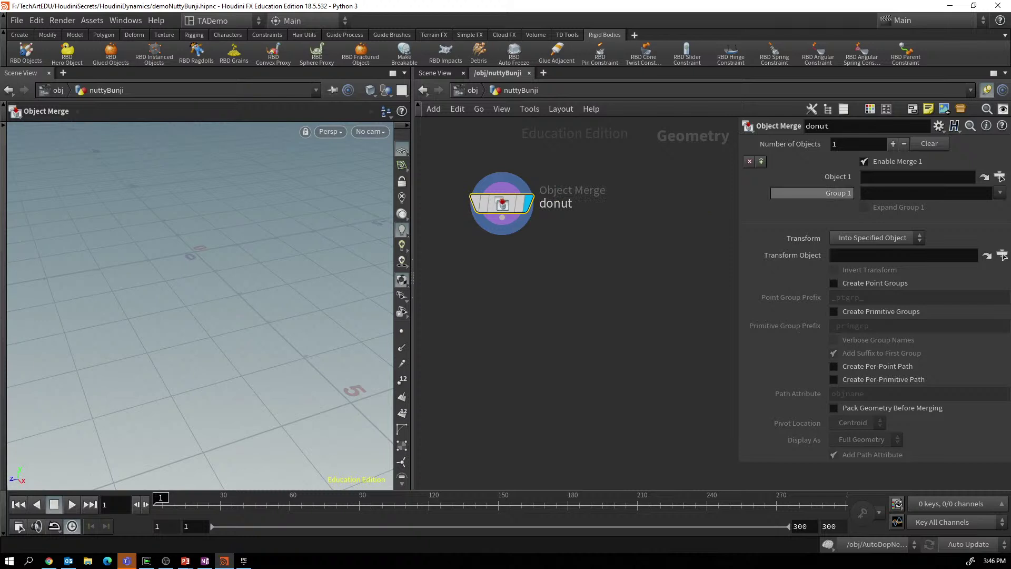
Enter ../../Donut/DonutOUT as Group 1 of the donut Object Merge.
click(864, 193)
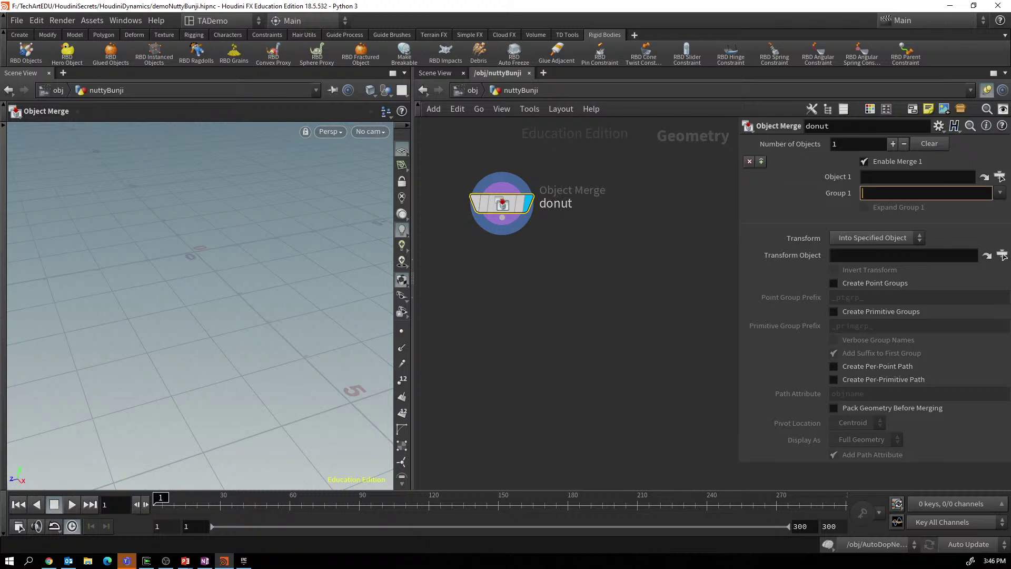
text(../../)
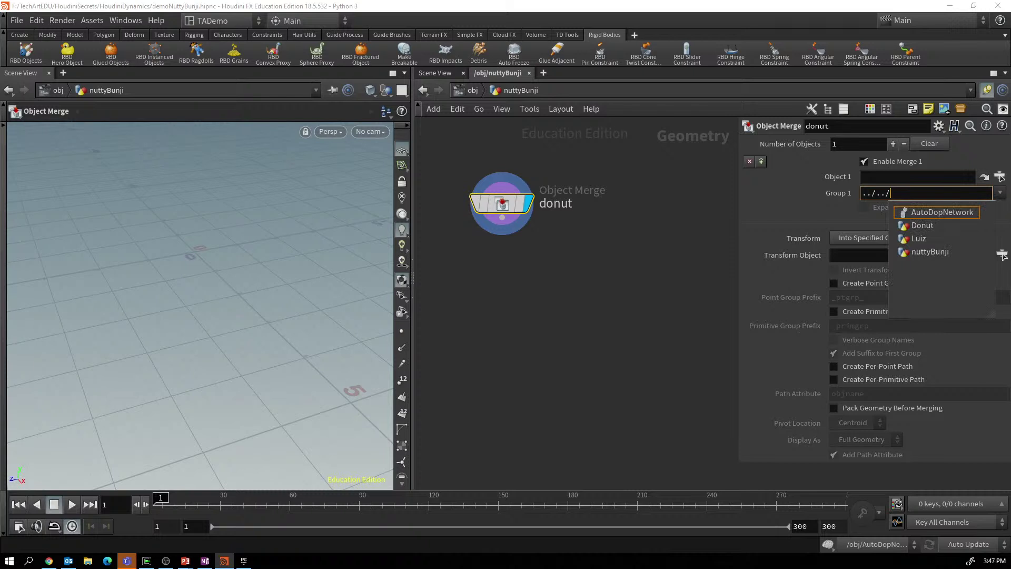
key(Down)
key(Return)
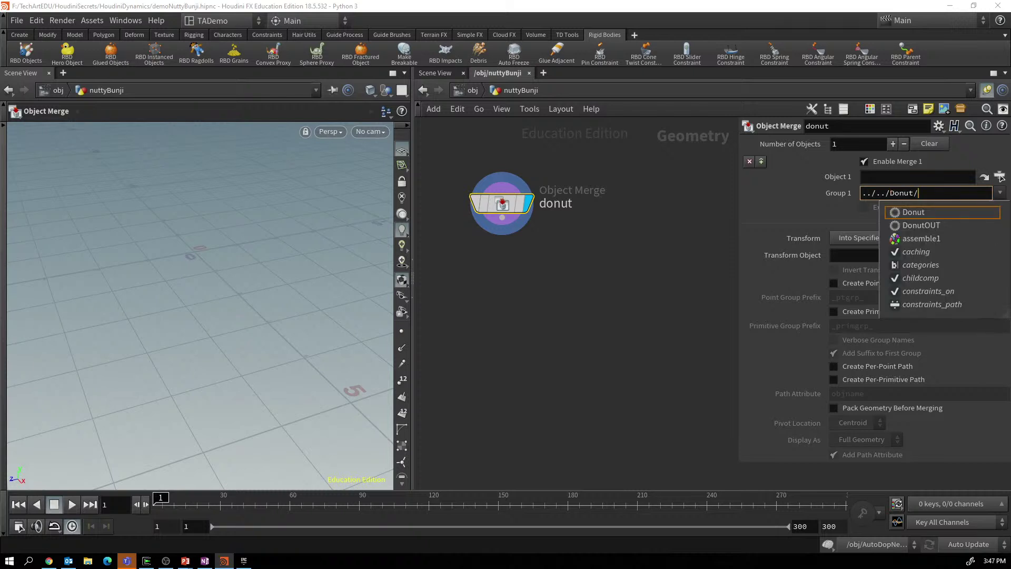
key(Down)
key(Escape)
text(DonutOUT/)
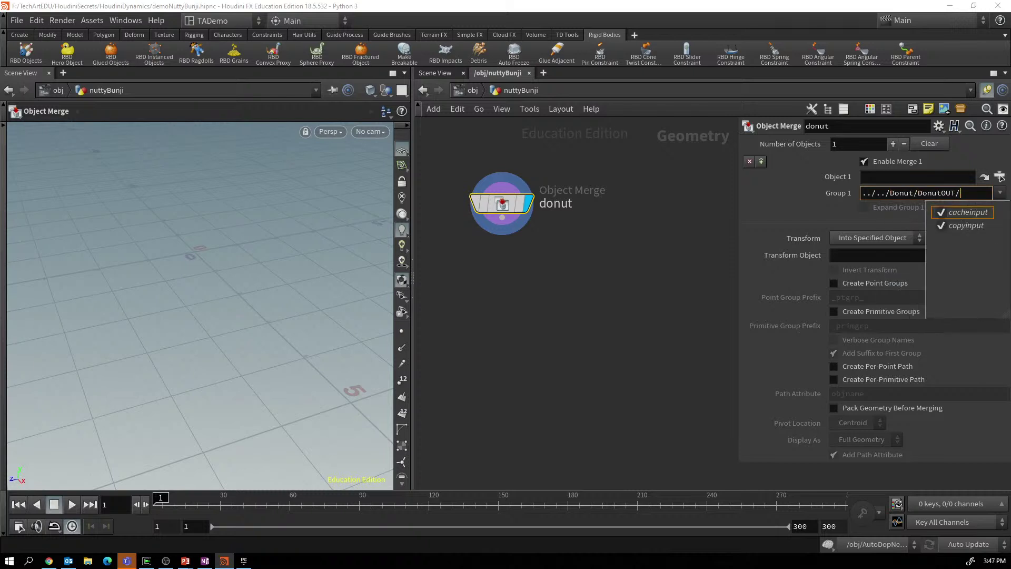
key(BackSpace)
key(Return)
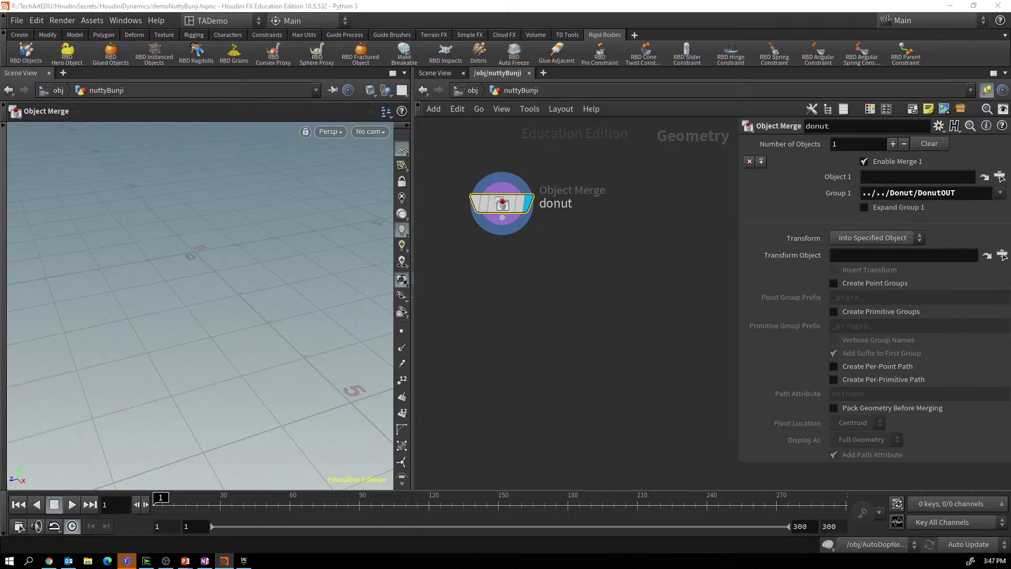
Set the donut Object Merge's Transform option to Into This Object and shift the node slightly aside in the network.
click(877, 237)
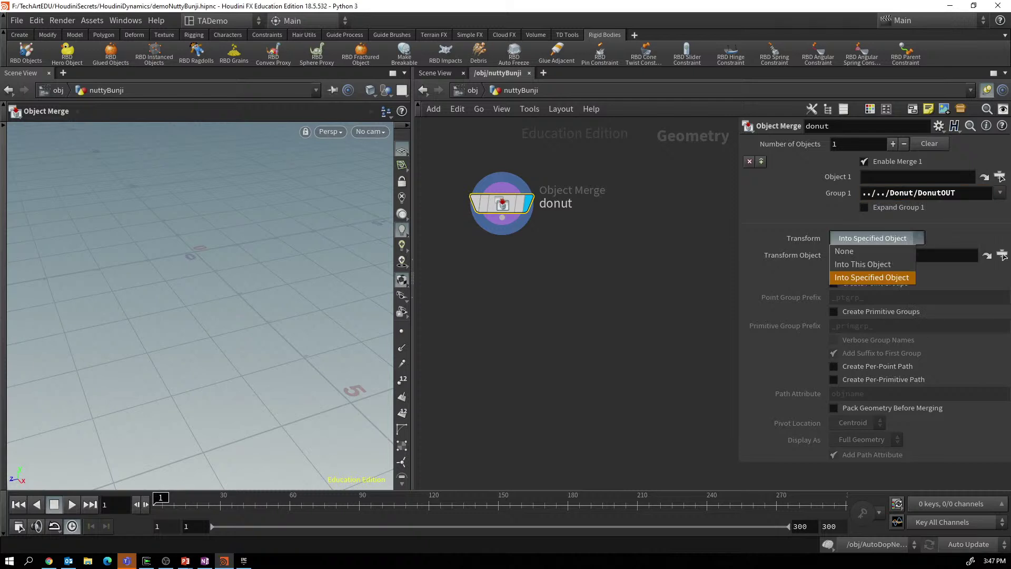
click(864, 252)
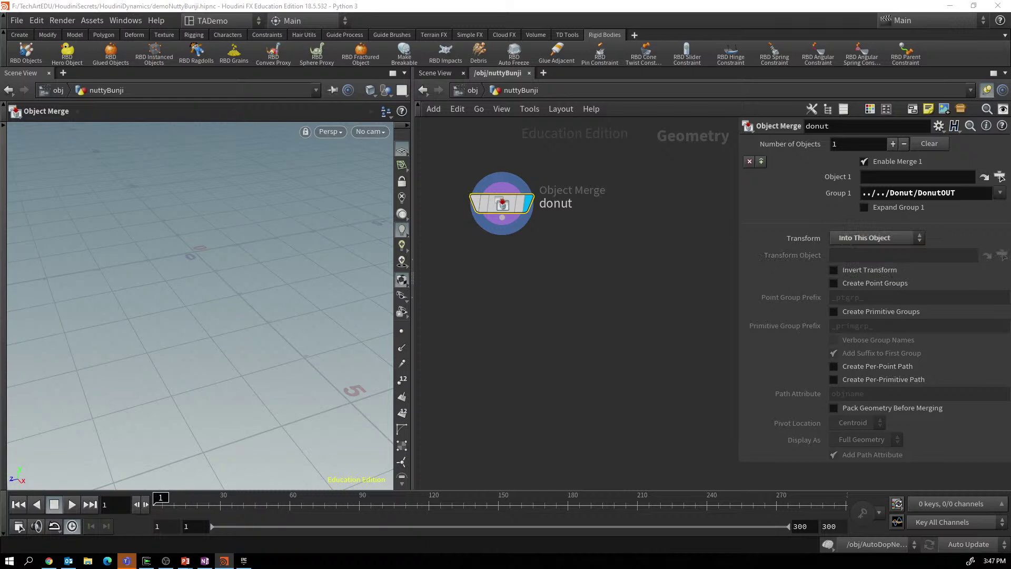
drag(502, 204, 478, 207)
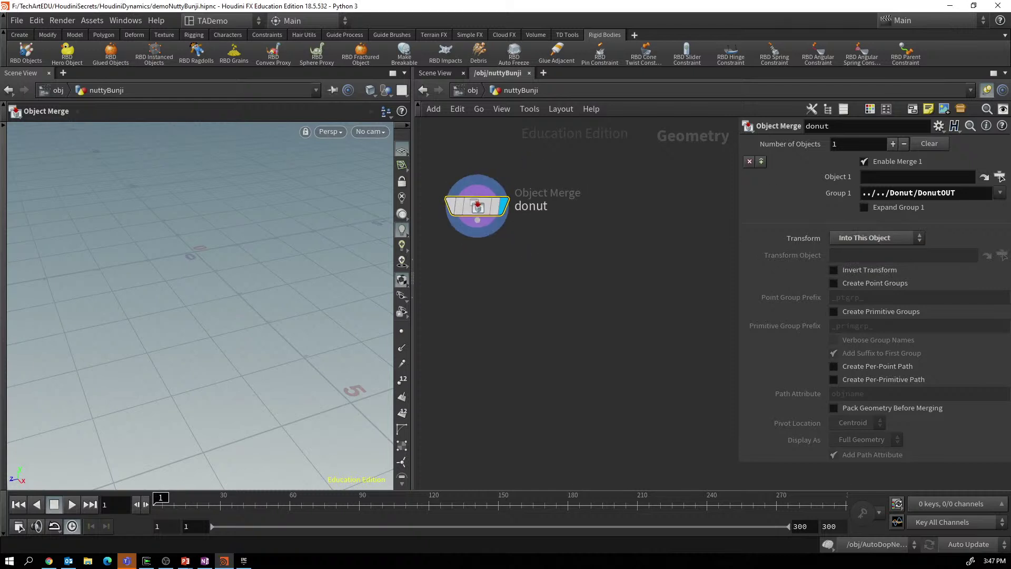
Play the animation from the start to check the merged donut, stop it and return to frame 1.
click(18, 504)
click(72, 505)
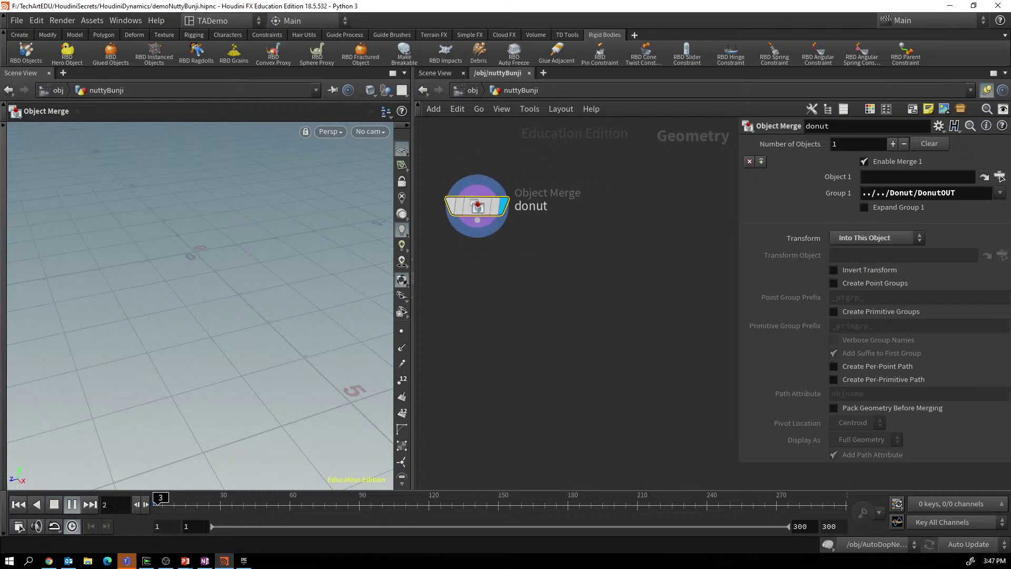
click(54, 505)
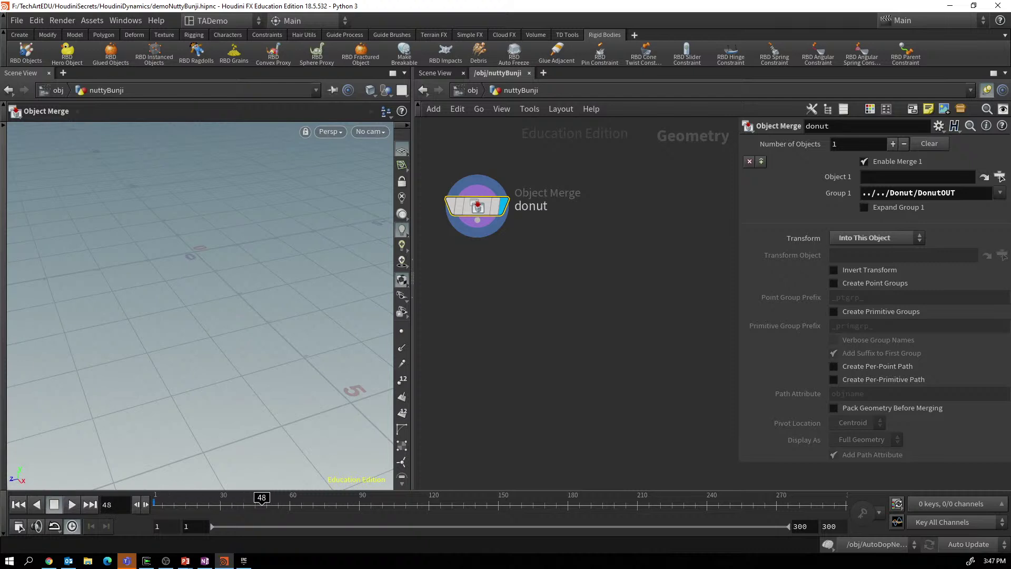
click(505, 285)
key(t)
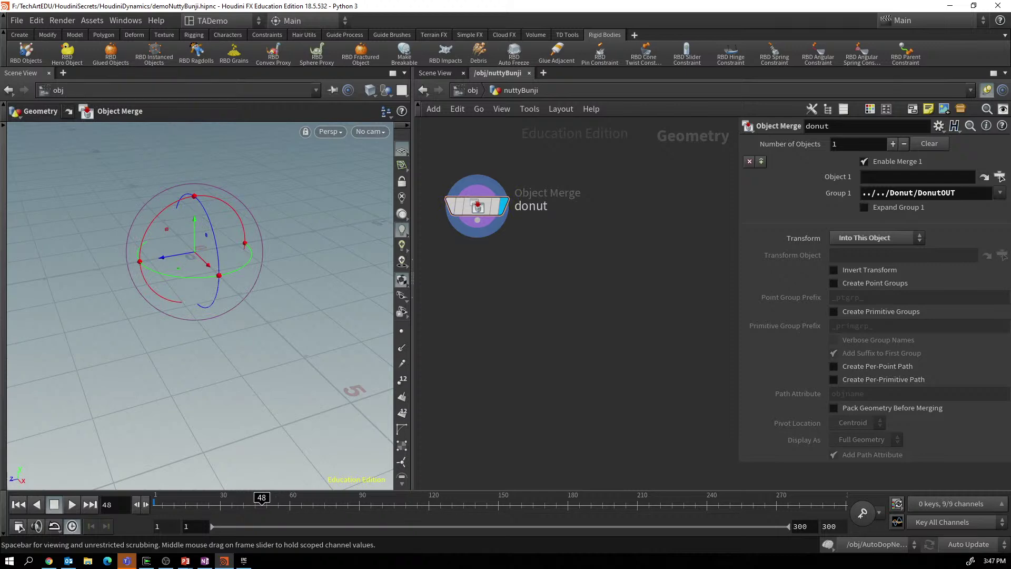
drag(262, 504, 156, 504)
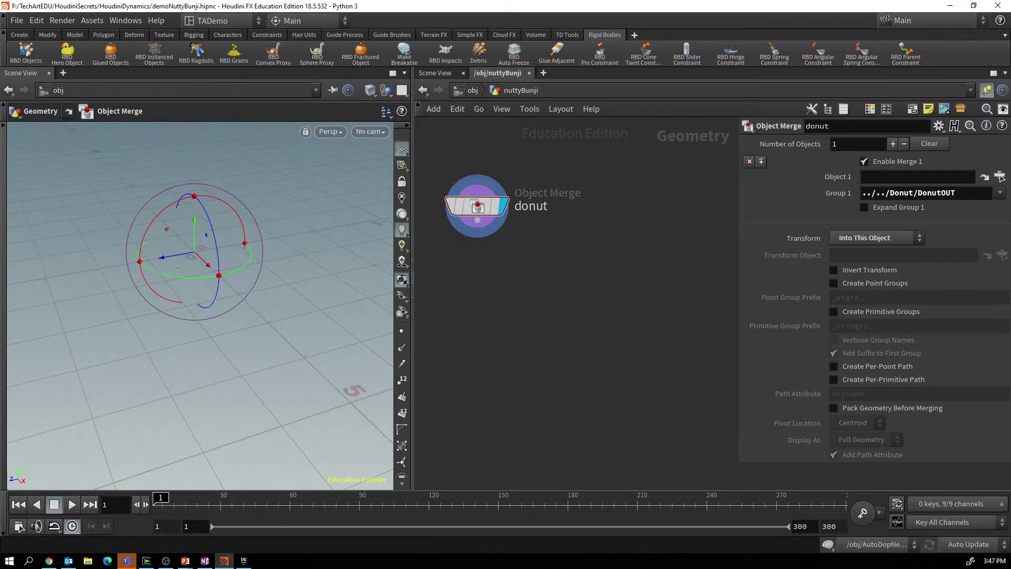
Go back inside the Donut object and set dopimport1's import style to Transform Input Geometry.
key(u)
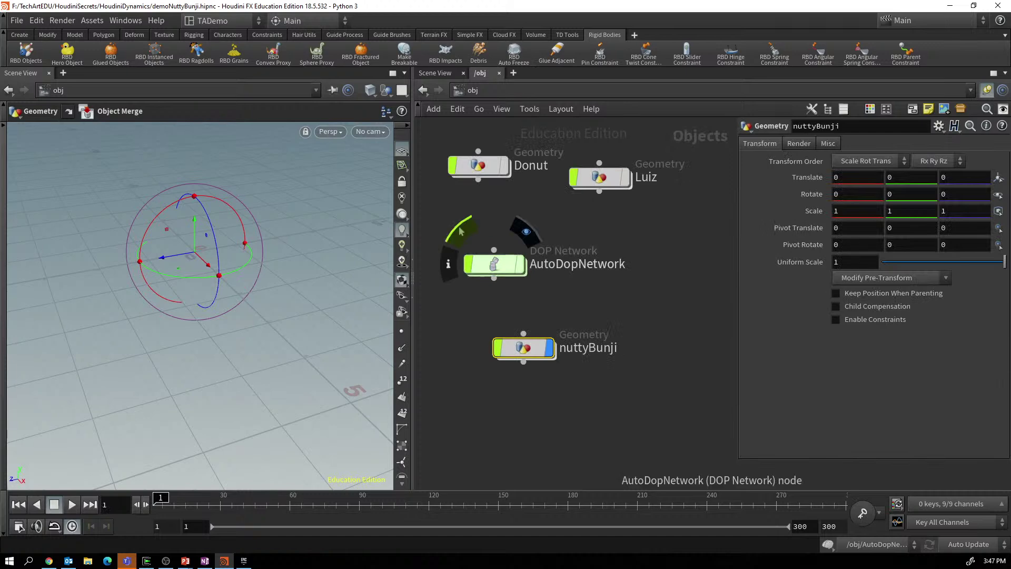
click(495, 263)
double_click(478, 166)
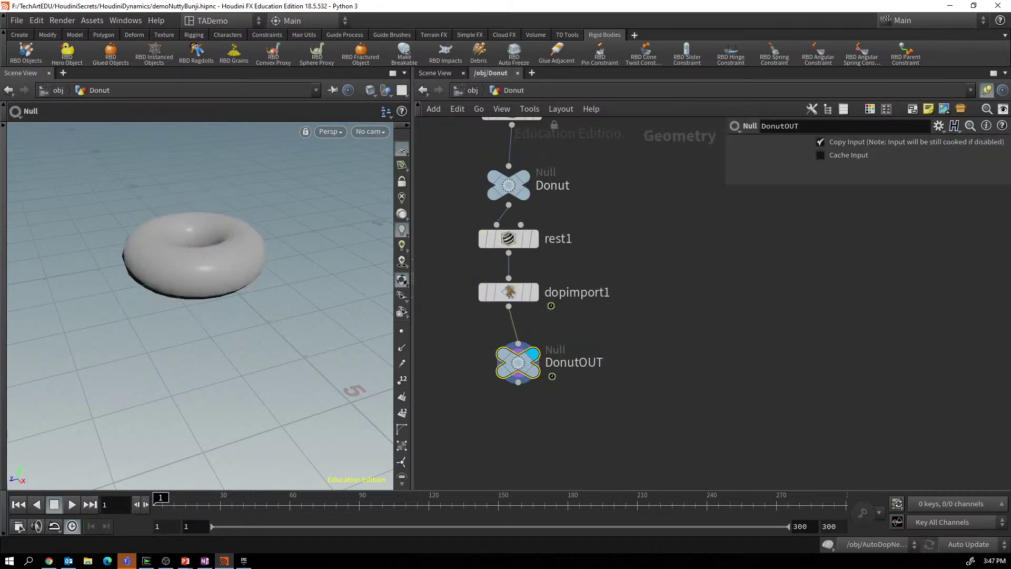
click(509, 292)
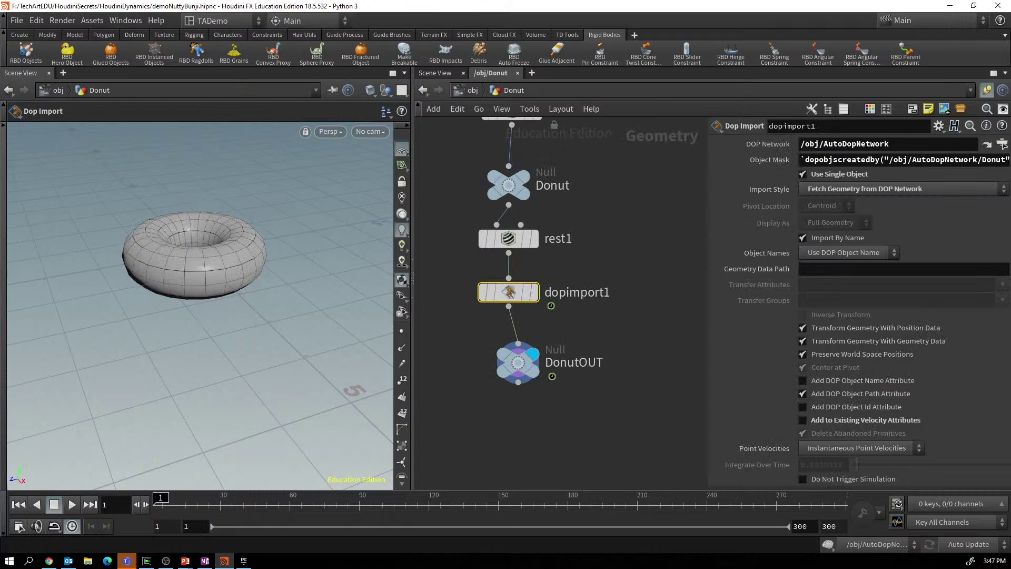
click(901, 188)
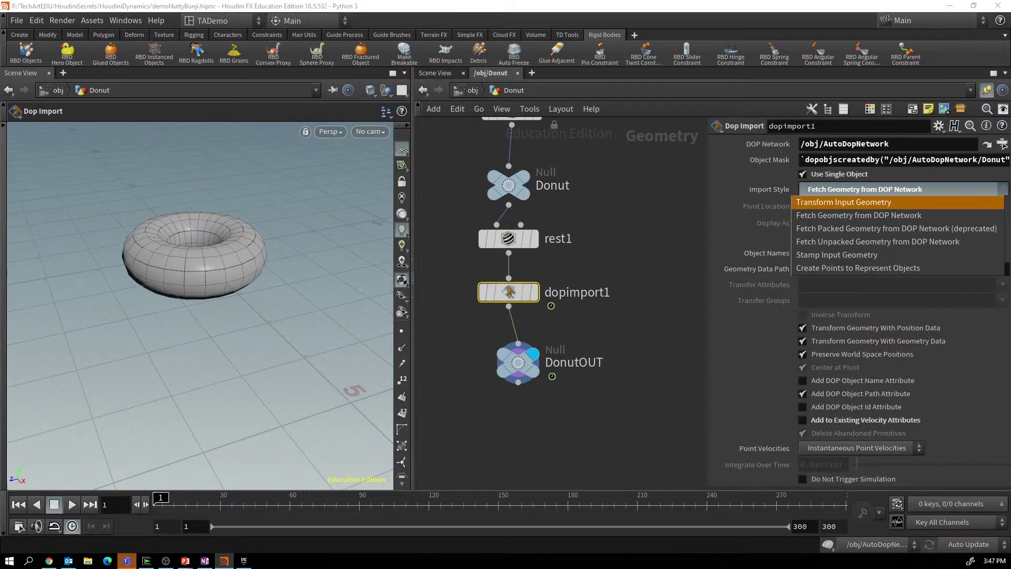
click(895, 181)
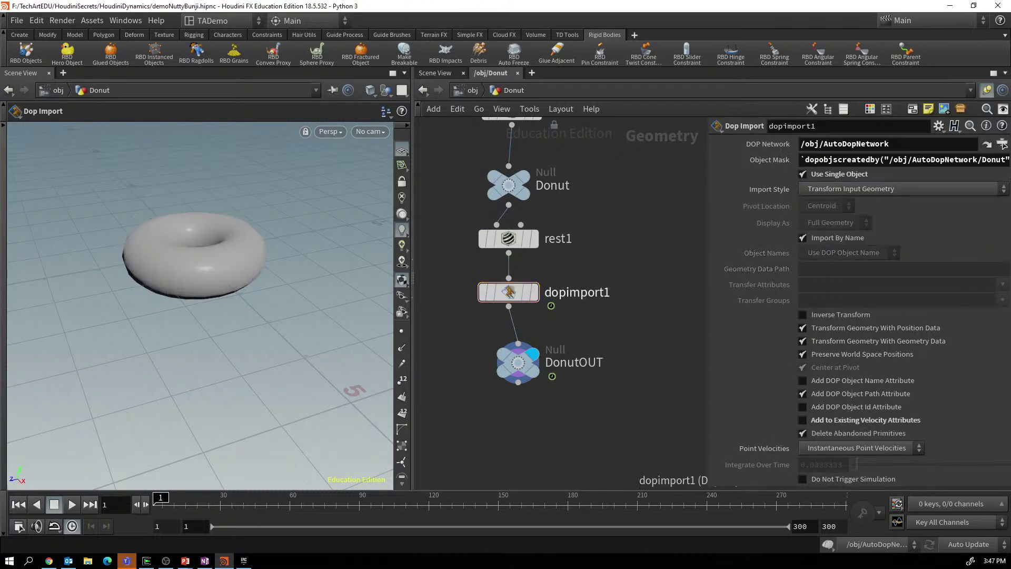
Inside nuttyBunji, move the path ../../Donut/DonutOUT from the donut Object Merge's Group 1 to its Object 1 parameter.
key(u)
click(523, 348)
double_click(523, 347)
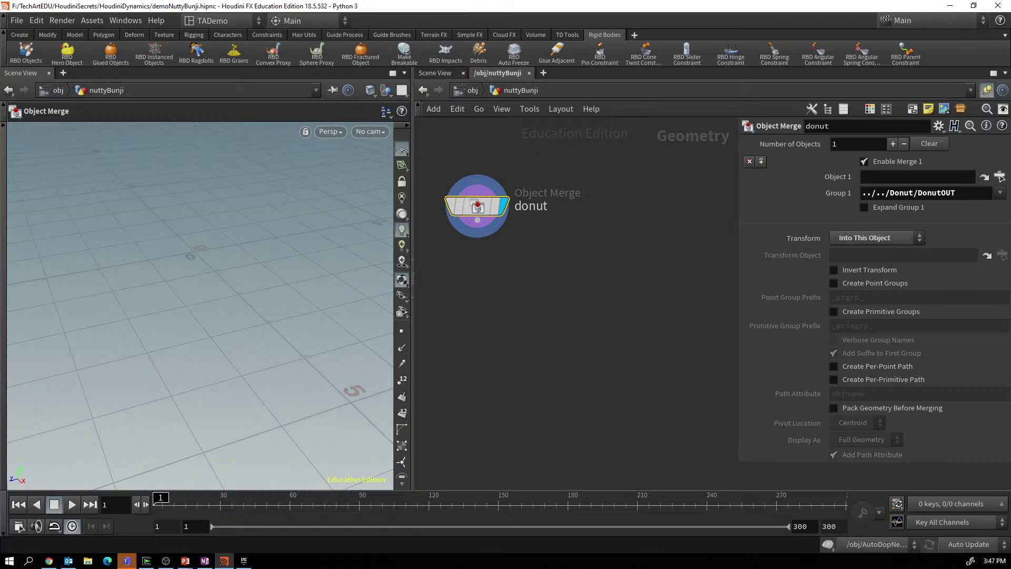
drag(956, 193, 862, 193)
key(ctrl+c)
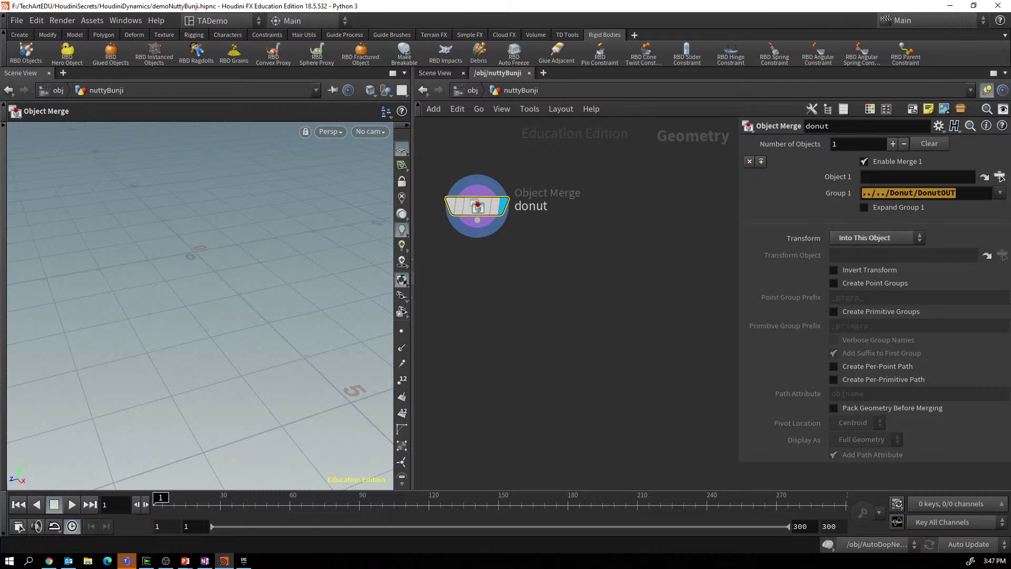
key(BackSpace)
key(shift+Tab)
key(ctrl+v)
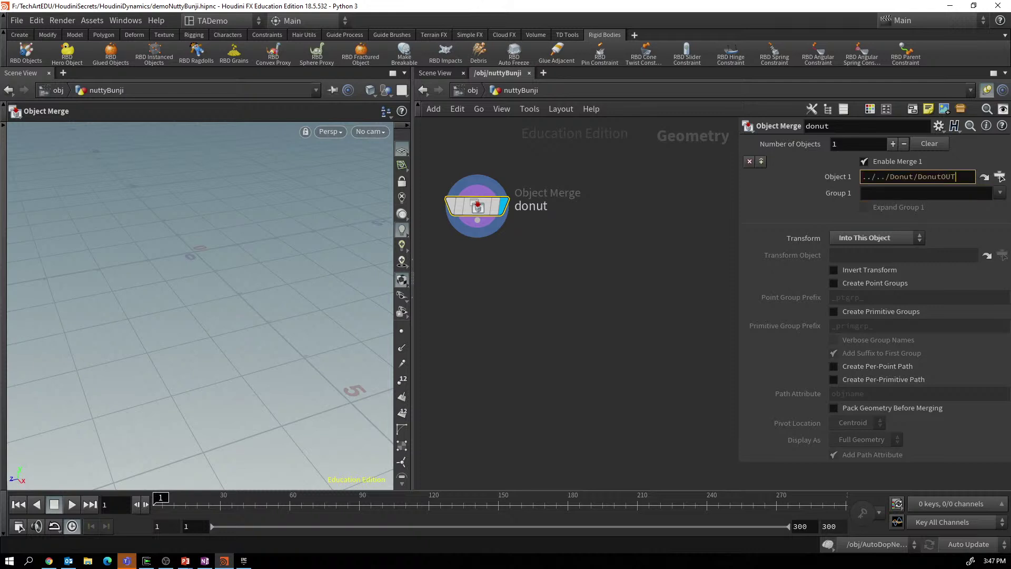
key(Return)
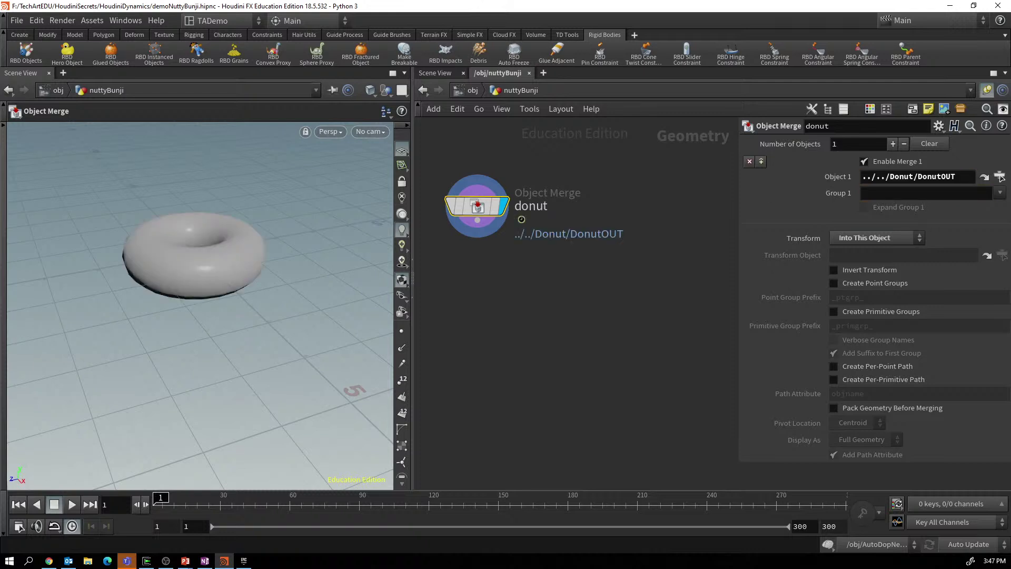
Go back inside the Donut object and set dopimport1's import style to Fetch Geometry from DOP Network.
key(u)
click(478, 165)
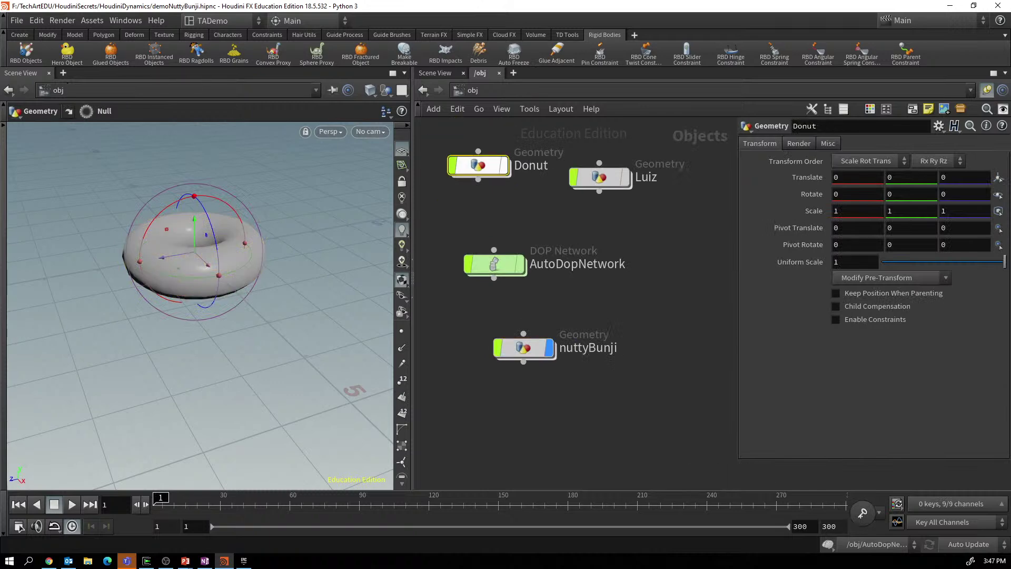
key(Return)
click(896, 188)
click(864, 211)
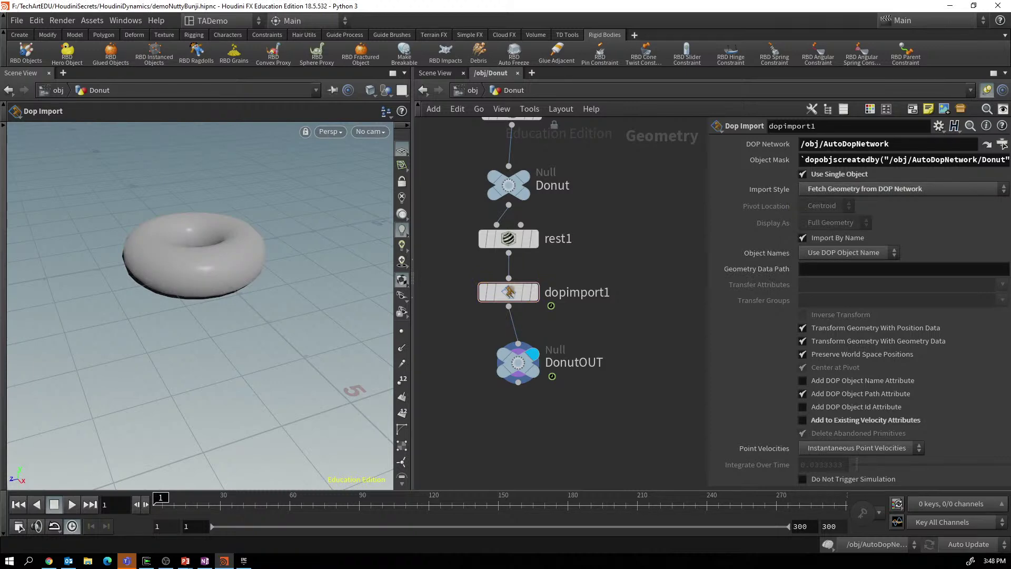
Return inside nuttyBunji and add a second Object Merge node named Luiz beside the donut node.
key(u)
double_click(520, 350)
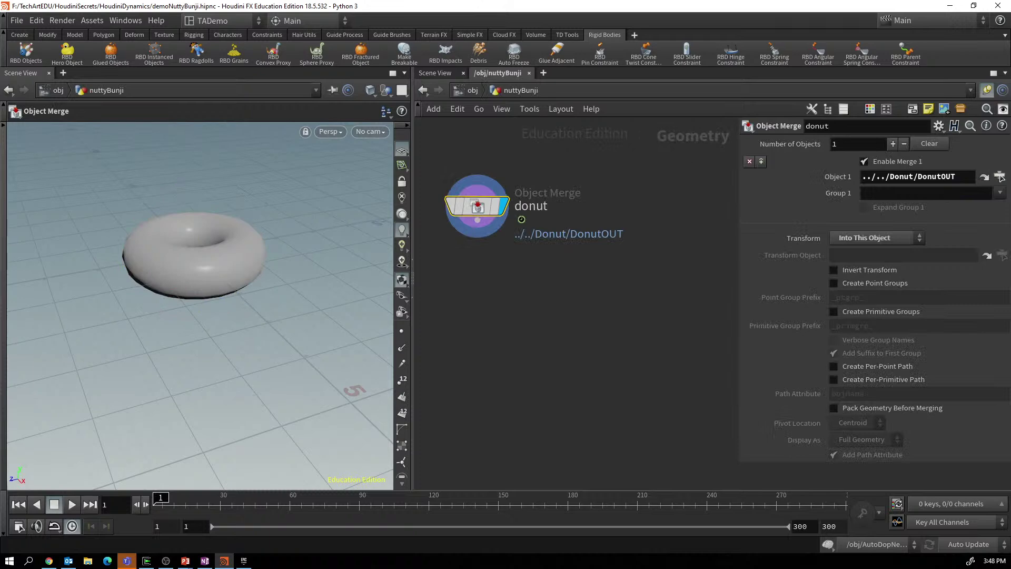
mouse_move(478, 208)
scroll(632, 289, down, 2)
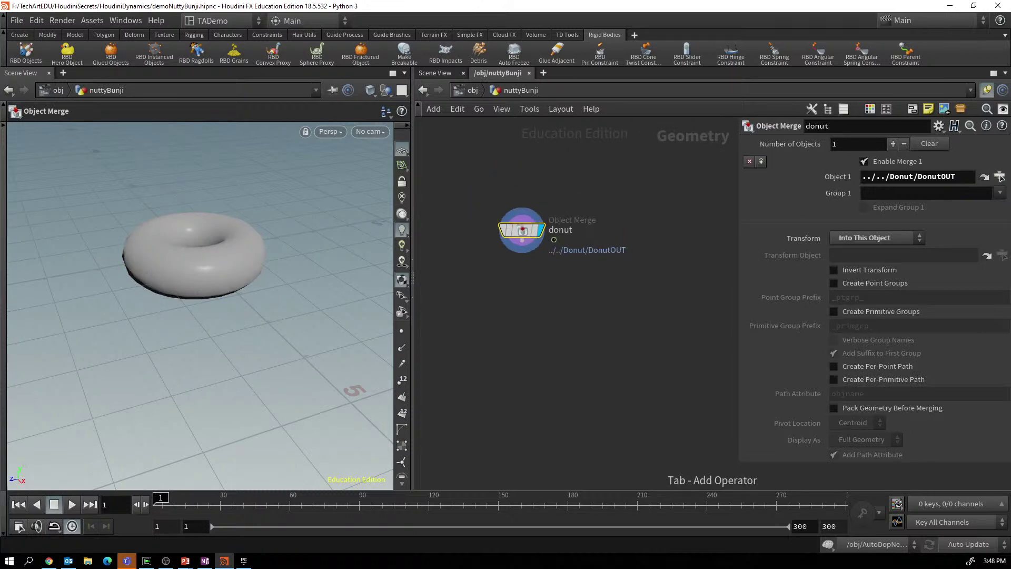
key(Tab)
click(685, 546)
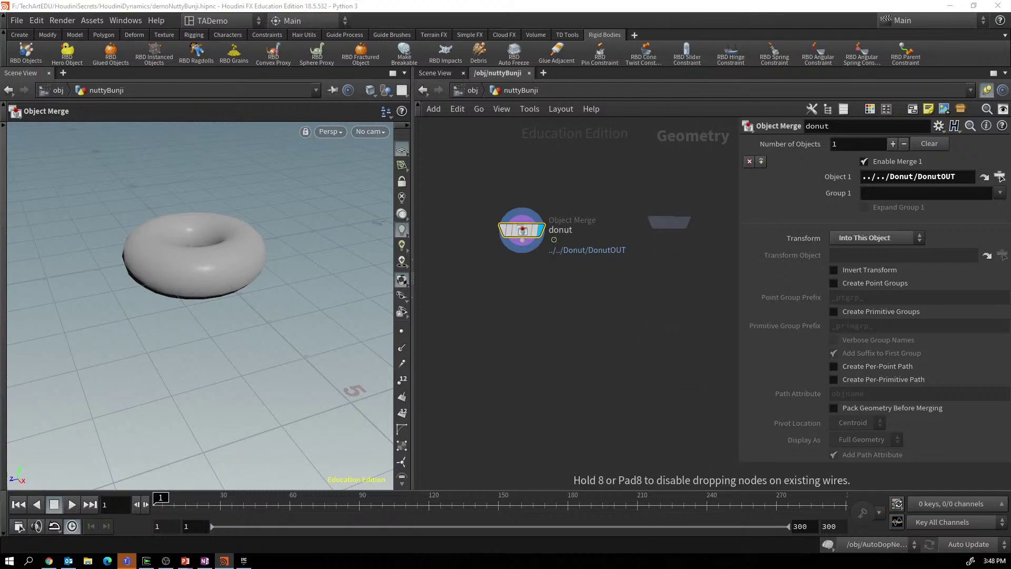
click(647, 230)
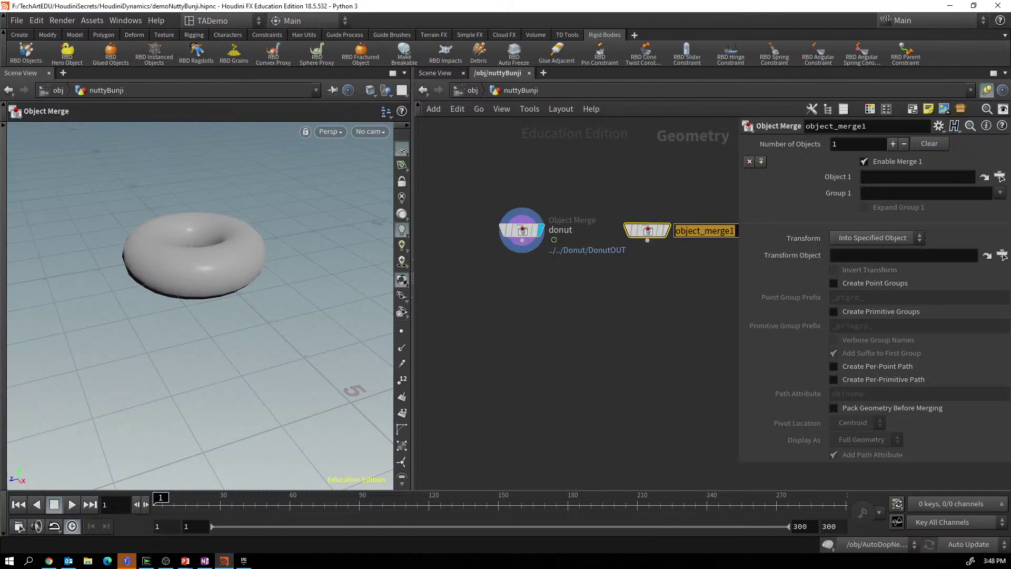
text(Luiz)
key(Return)
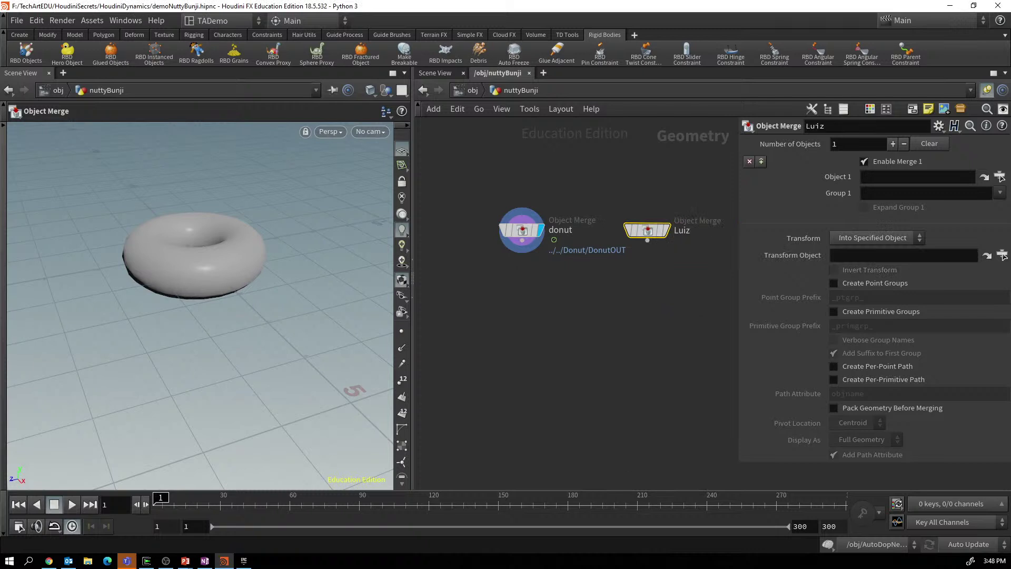
Set the Luiz Object Merge's Object 1 to ../../Luiz/LuizOUT.
click(918, 177)
text(../../L)
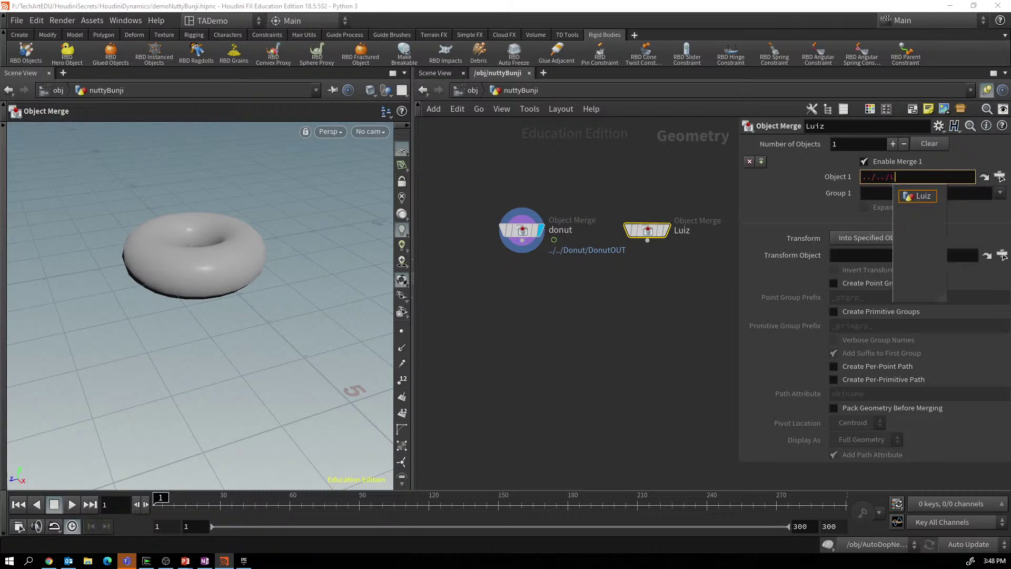
text(uiz/)
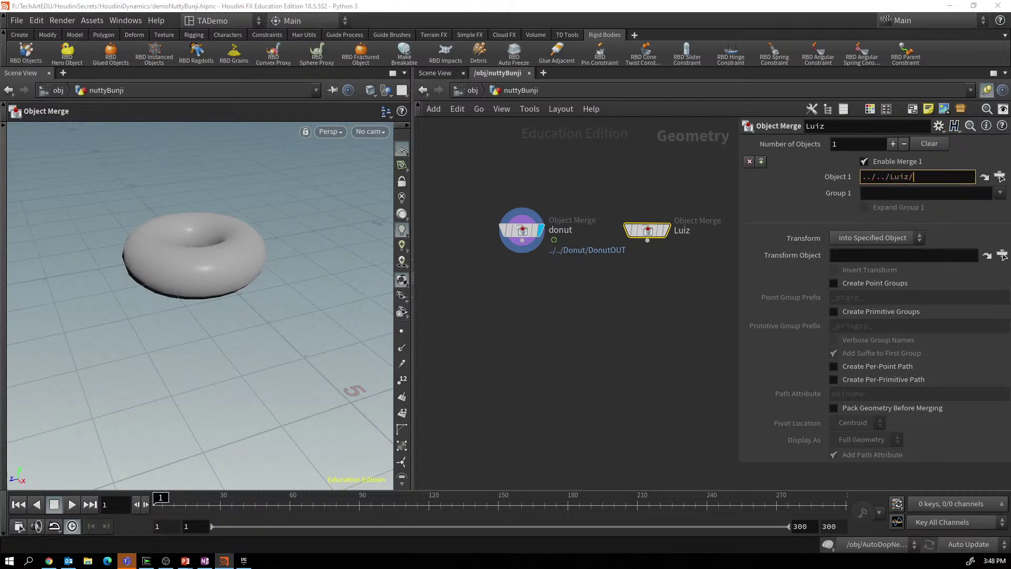
key(Down)
key(Down)
key(Return)
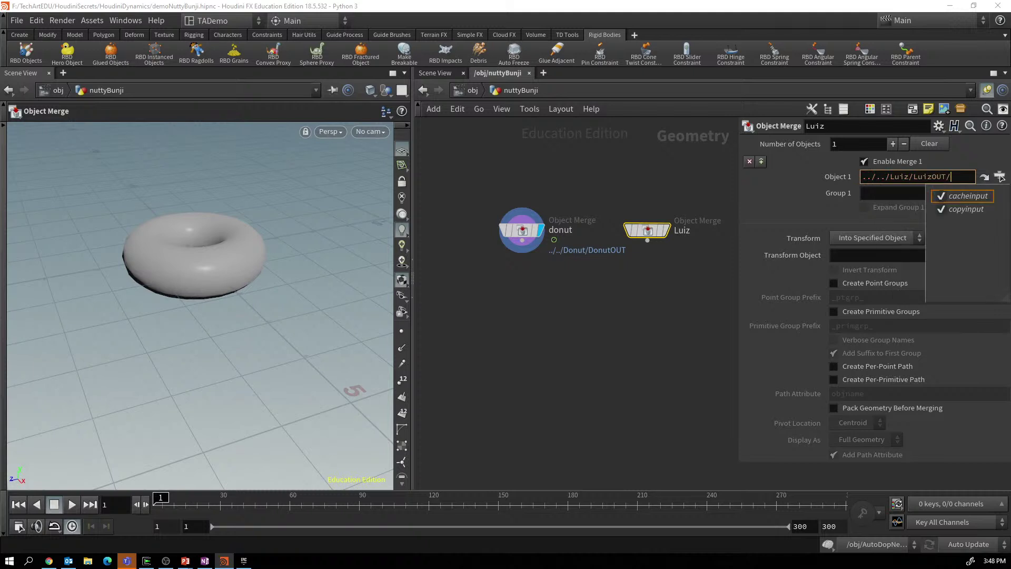
key(Return)
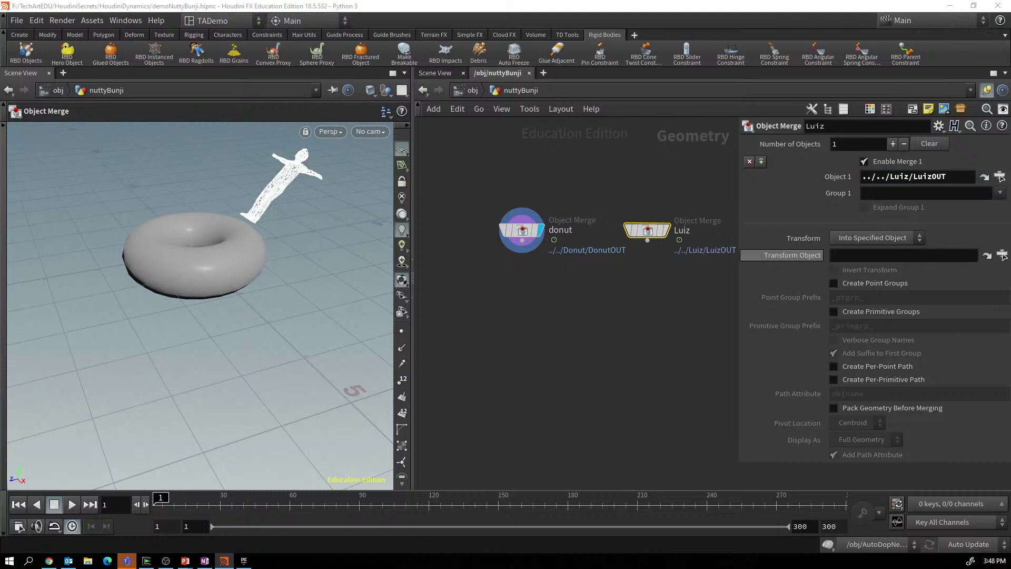
Wire the donut and Luiz Object Merge nodes into a new Merge node and display its result.
click(522, 242)
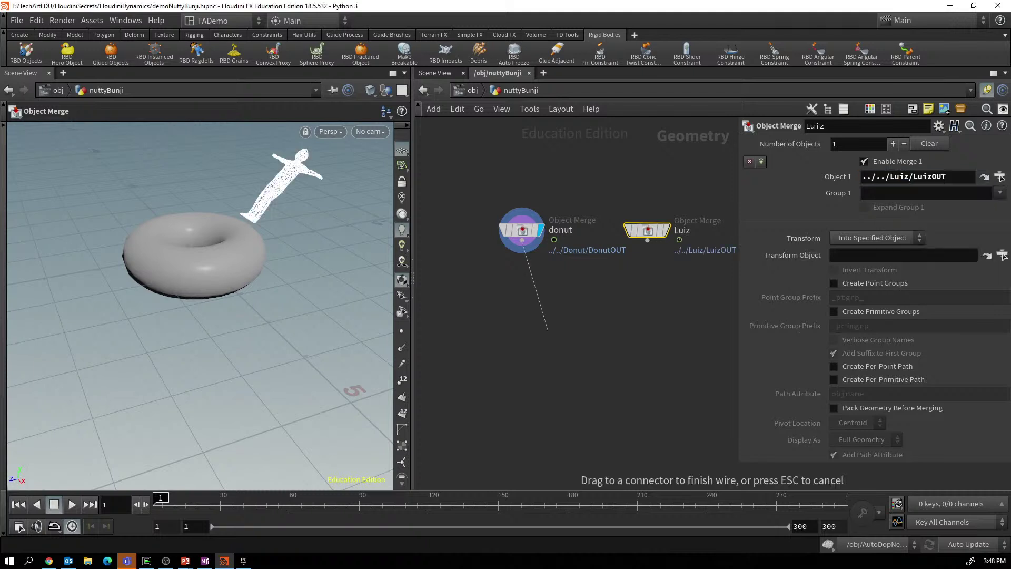
click(580, 332)
text(merge)
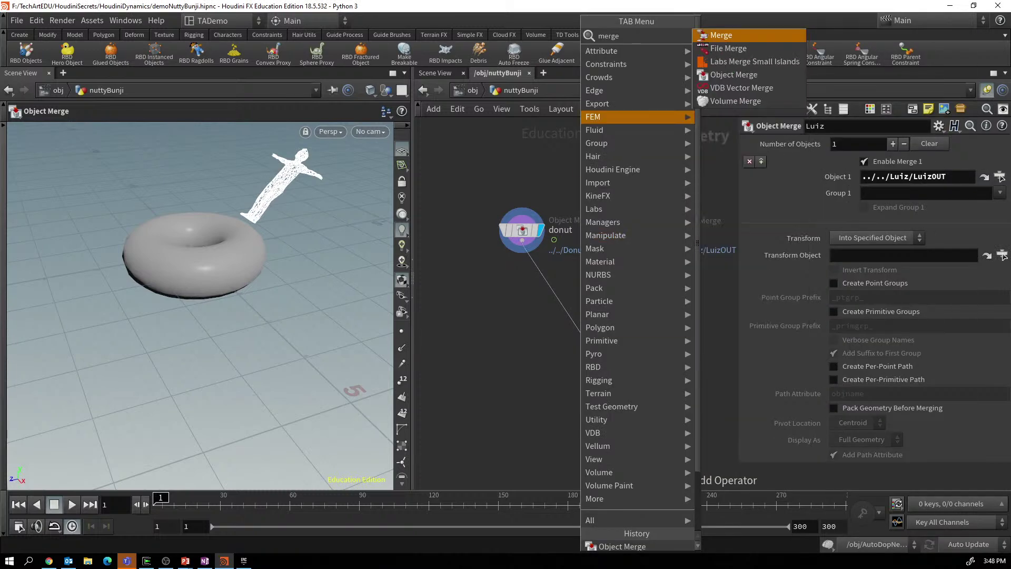
key(Return)
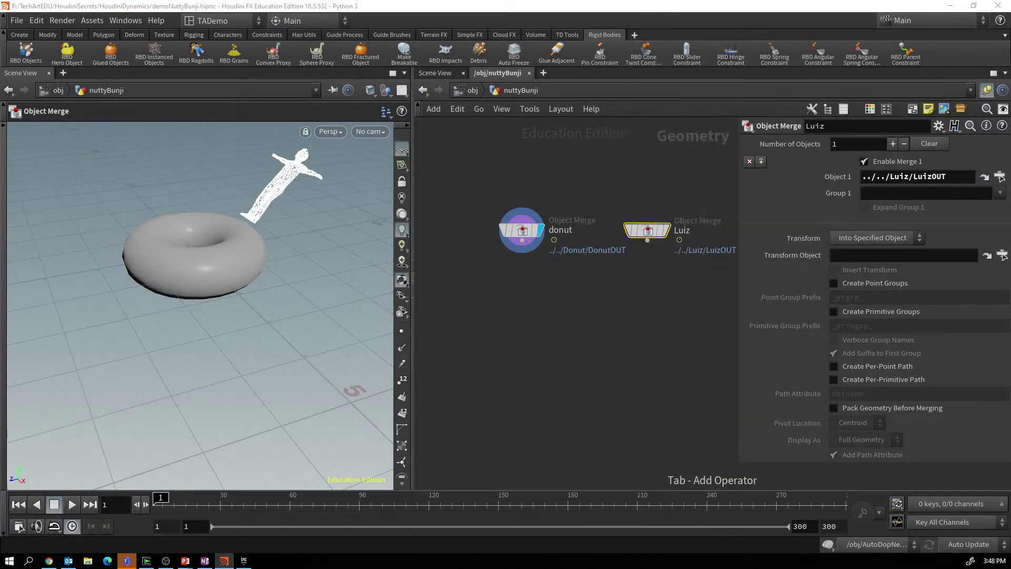
click(648, 241)
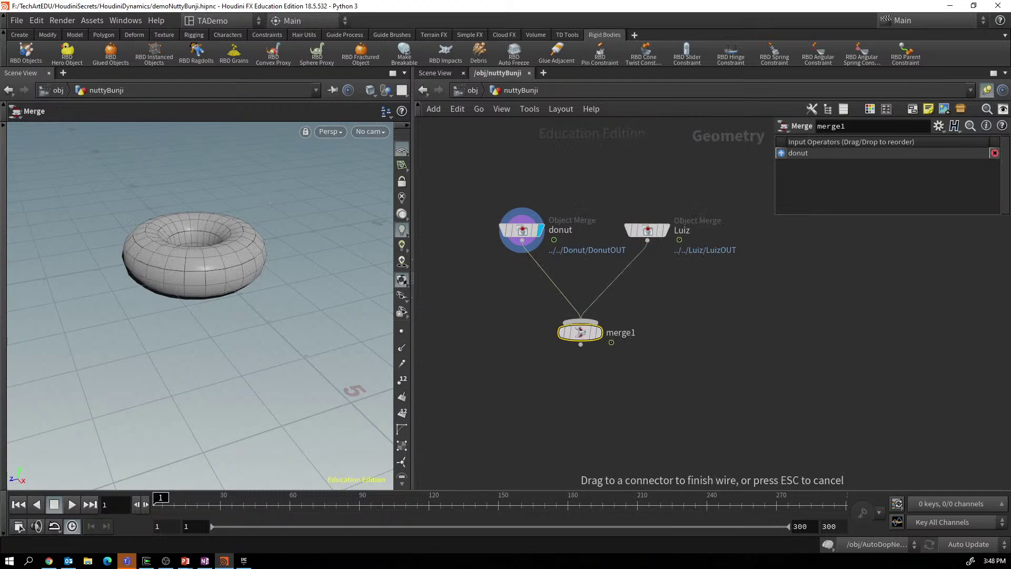
click(580, 324)
click(604, 310)
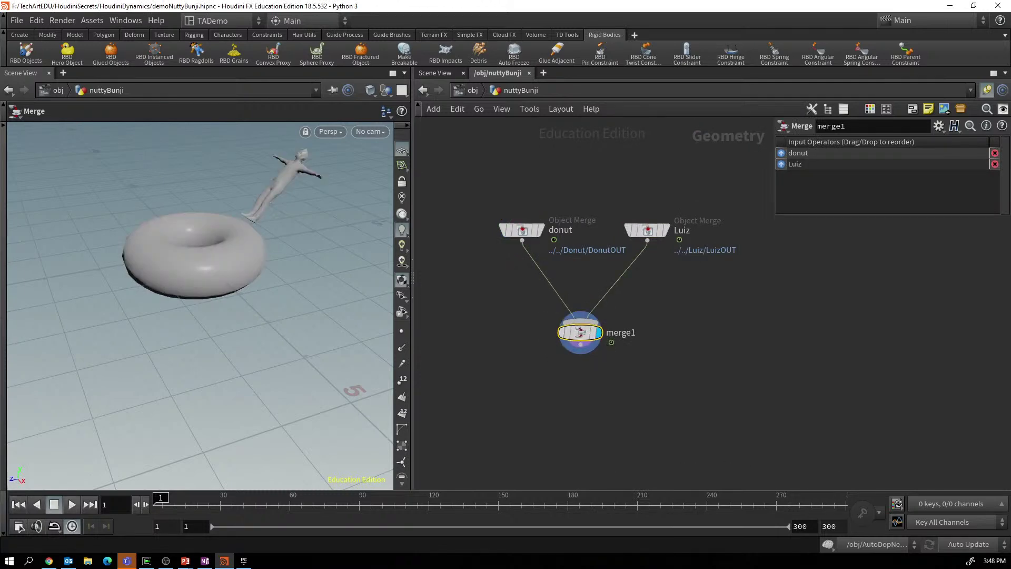
Play the simulation to check the merged donut and figure together, and return to frame 1.
click(72, 505)
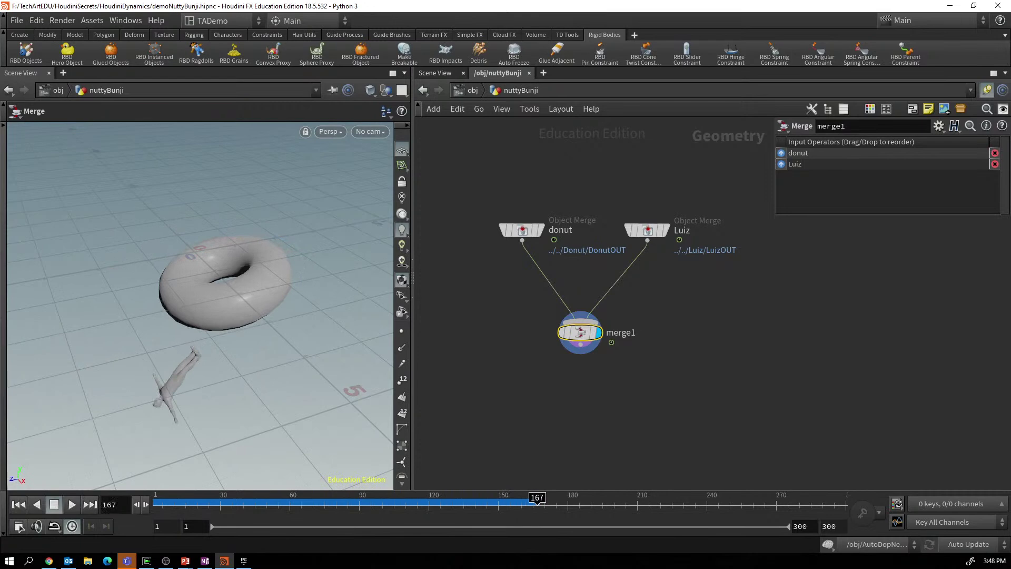
click(18, 504)
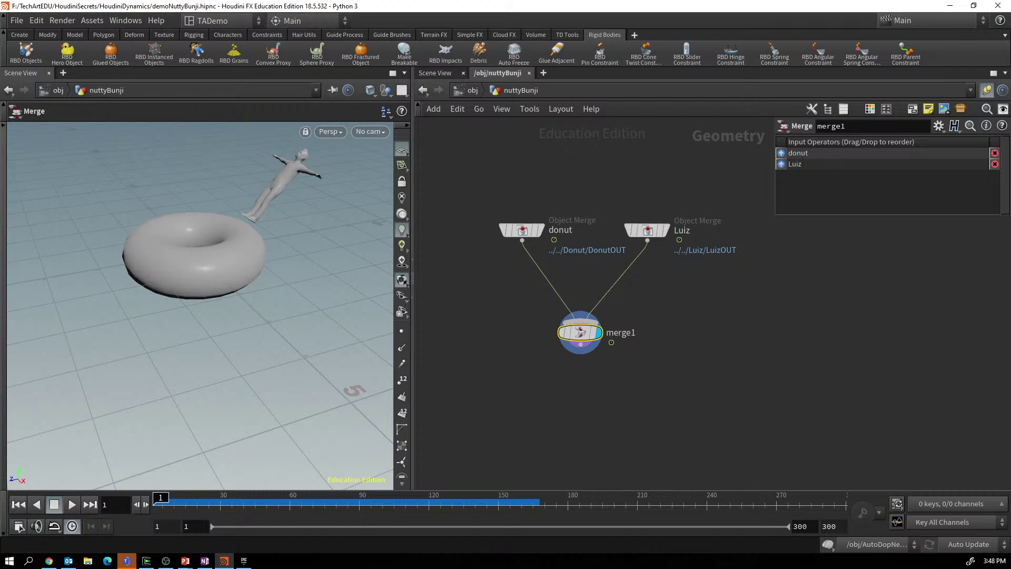
key(alt+Tab)
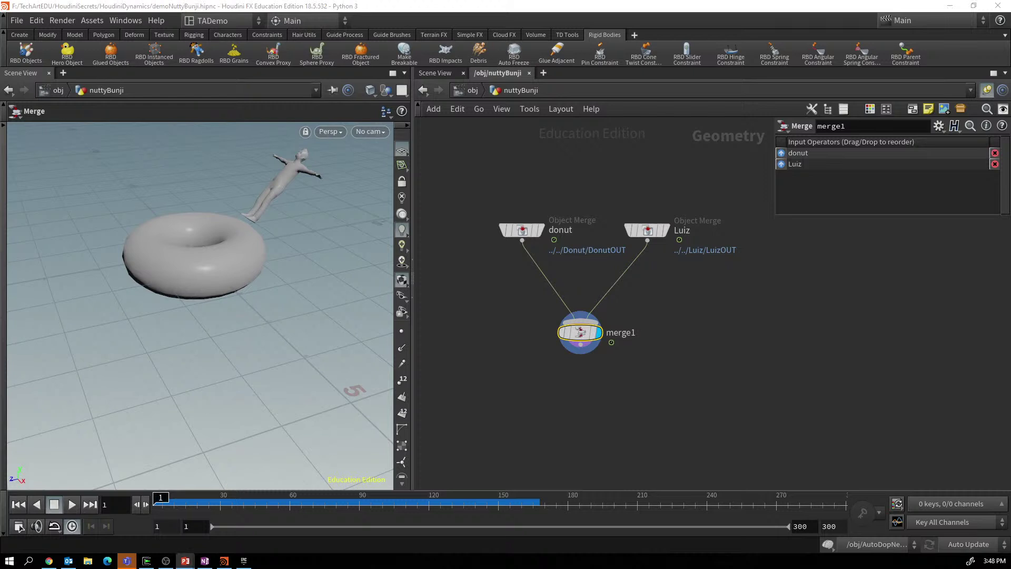
Set the Luiz Object Merge's Transform option to Into This Object.
click(648, 230)
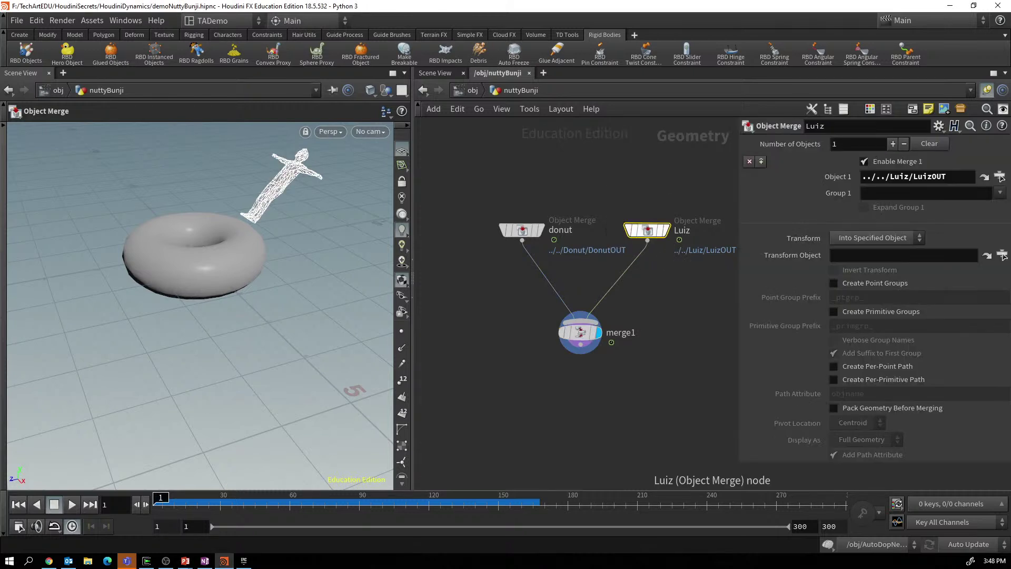
click(877, 238)
click(867, 265)
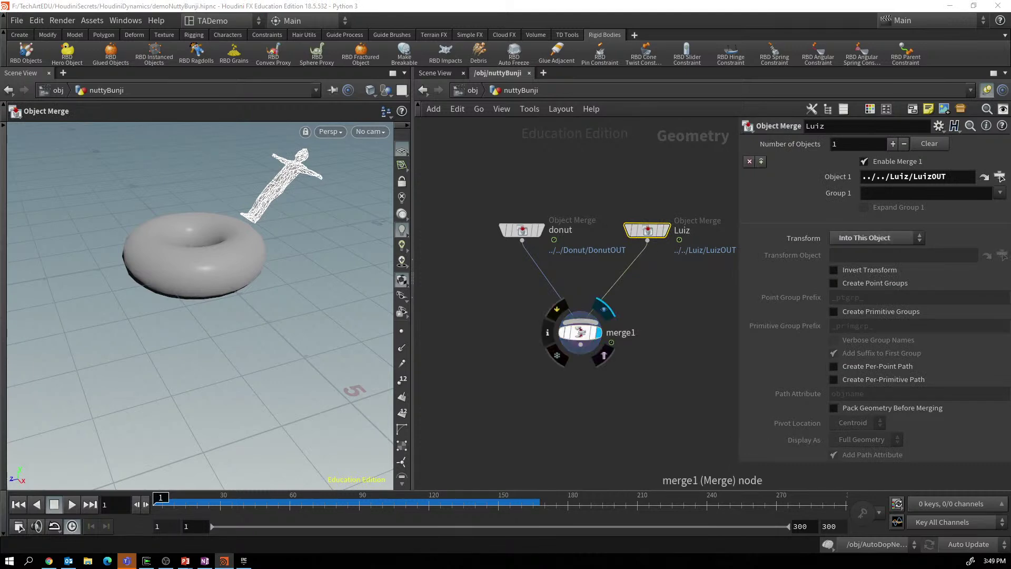
Add a Null node below merge1, wired to its output, name it NuttyOUT and make it the displayed node.
drag(581, 352, 582, 371)
click(582, 372)
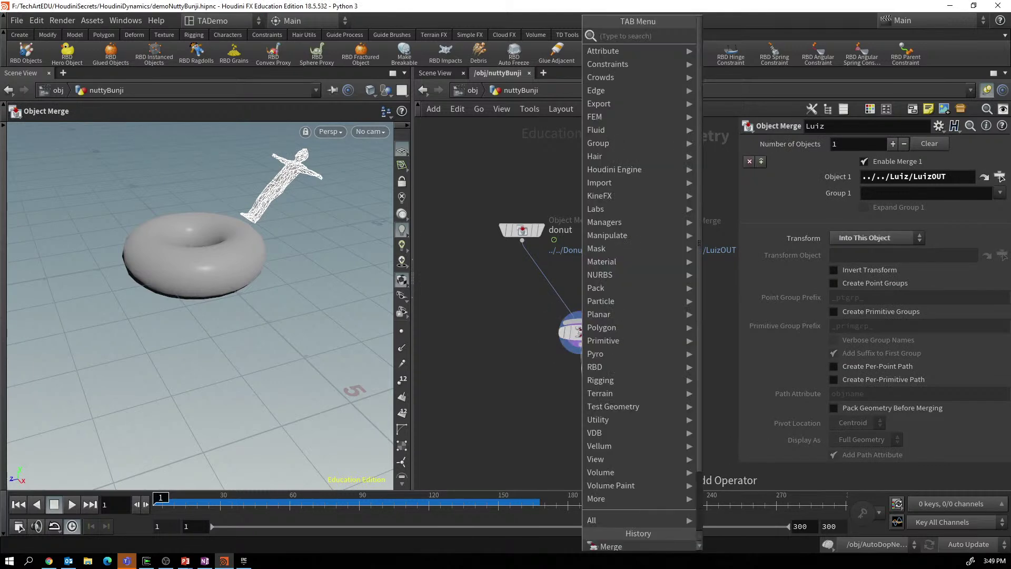
text(null)
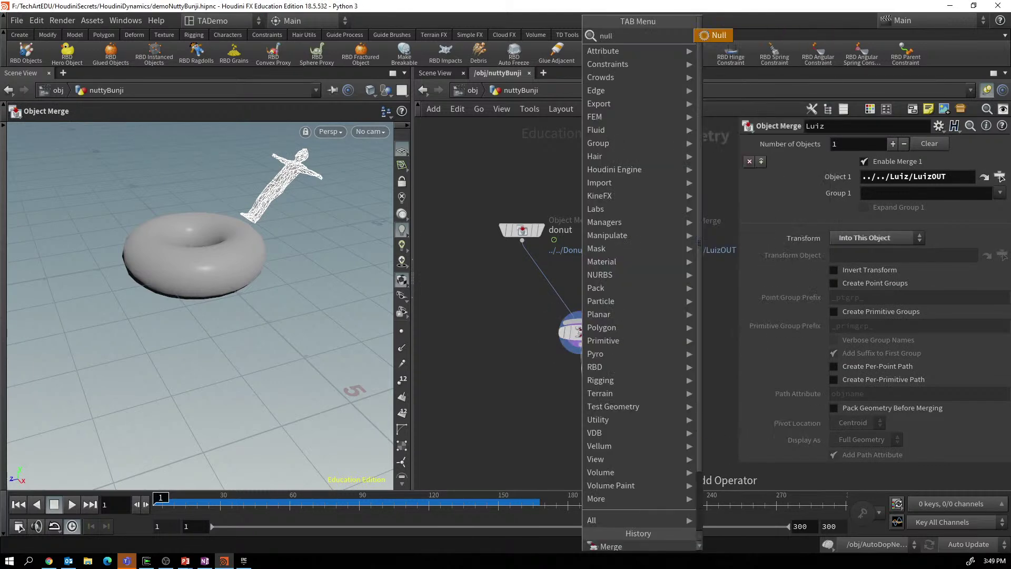
key(Return)
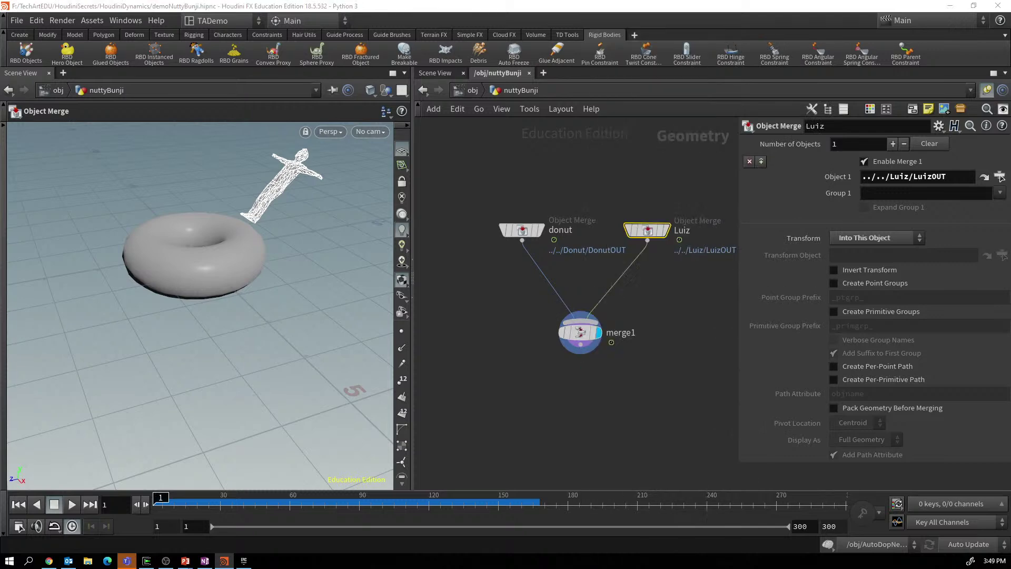
double_click(612, 381)
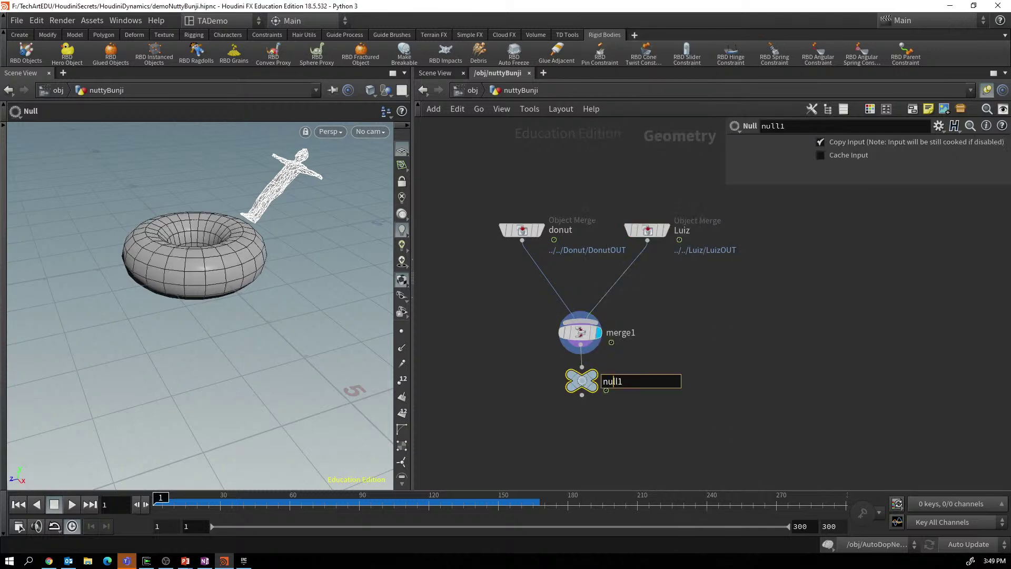
double_click(613, 381)
text(NuttyOUT)
key(Return)
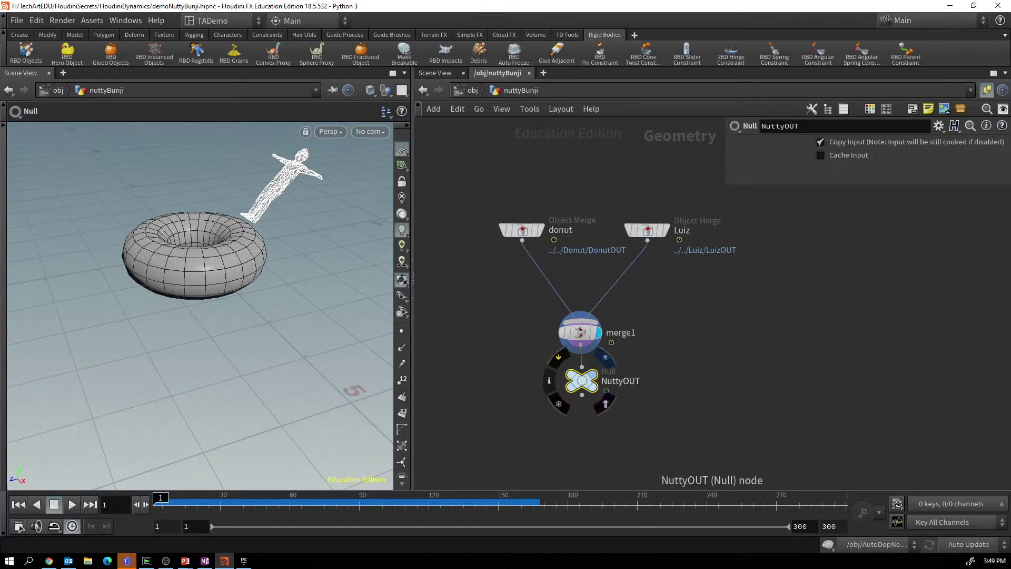
click(606, 358)
Go up to the object level, play the animation to check nuttyBunji, stop it and return to frame 1.
key(u)
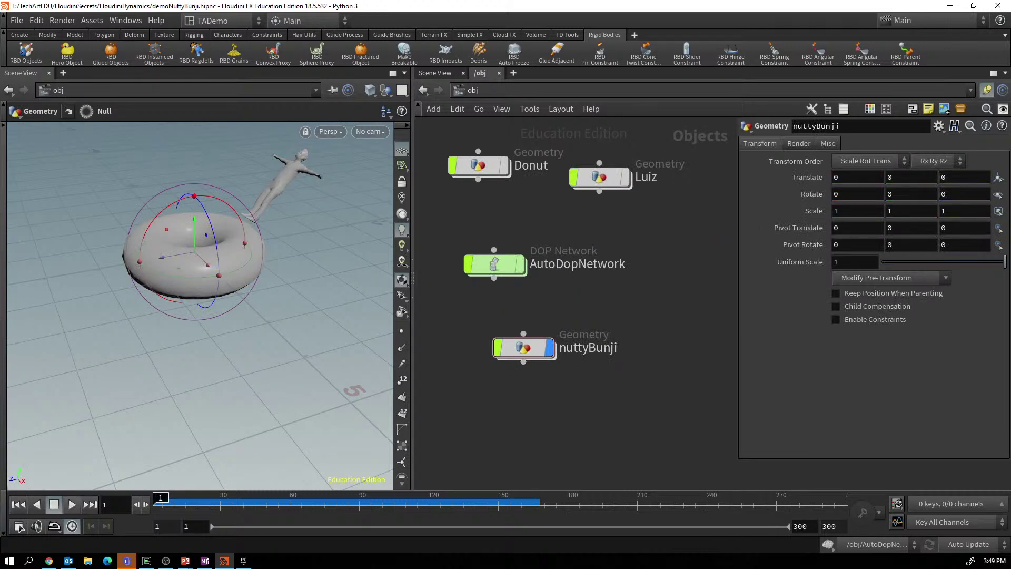
click(72, 505)
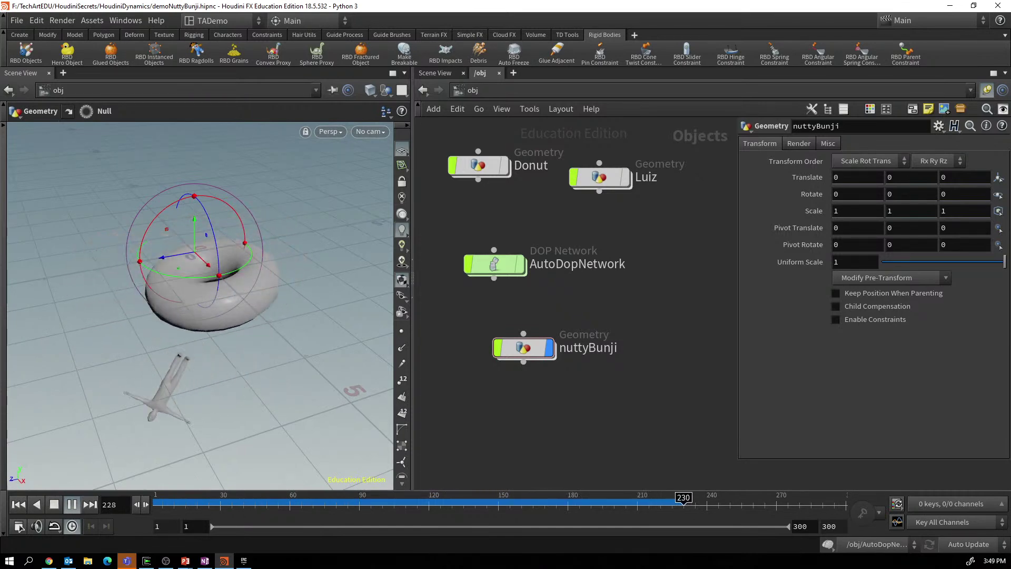
click(72, 504)
click(19, 505)
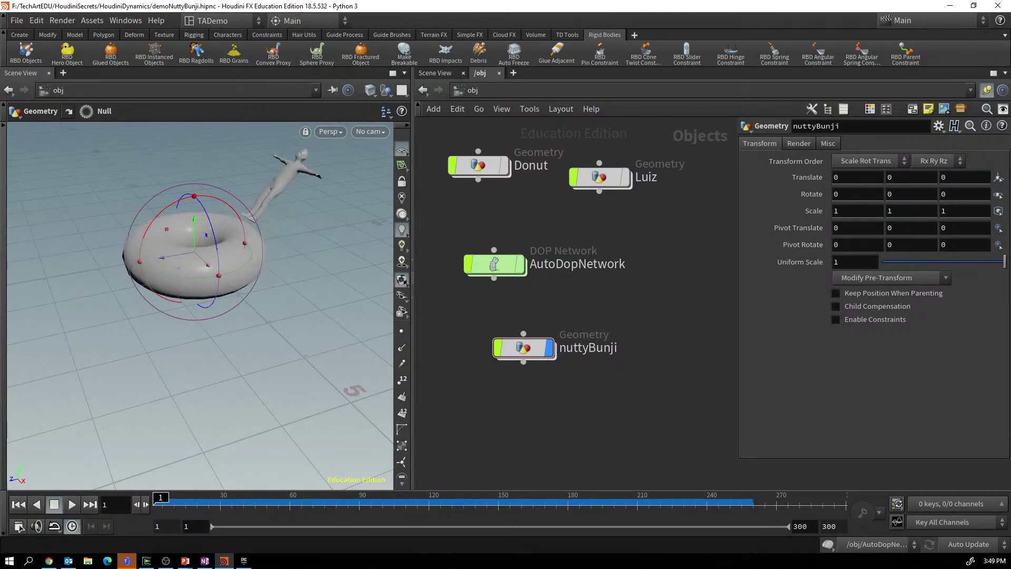
Move the nuttyBunji node closer to AutoDopNetwork in the network and save the scene.
drag(523, 347, 536, 317)
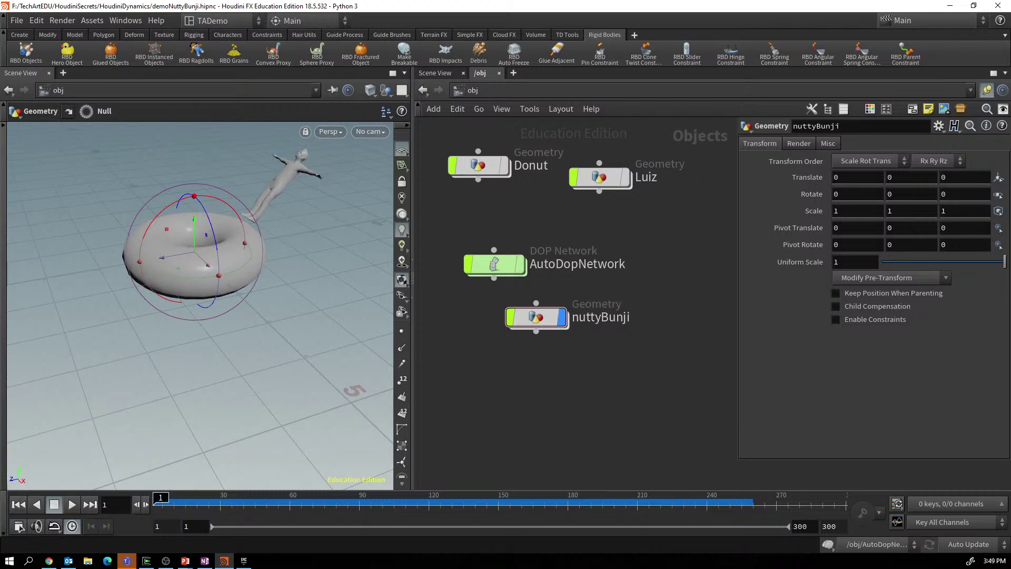
key(ctrl+s)
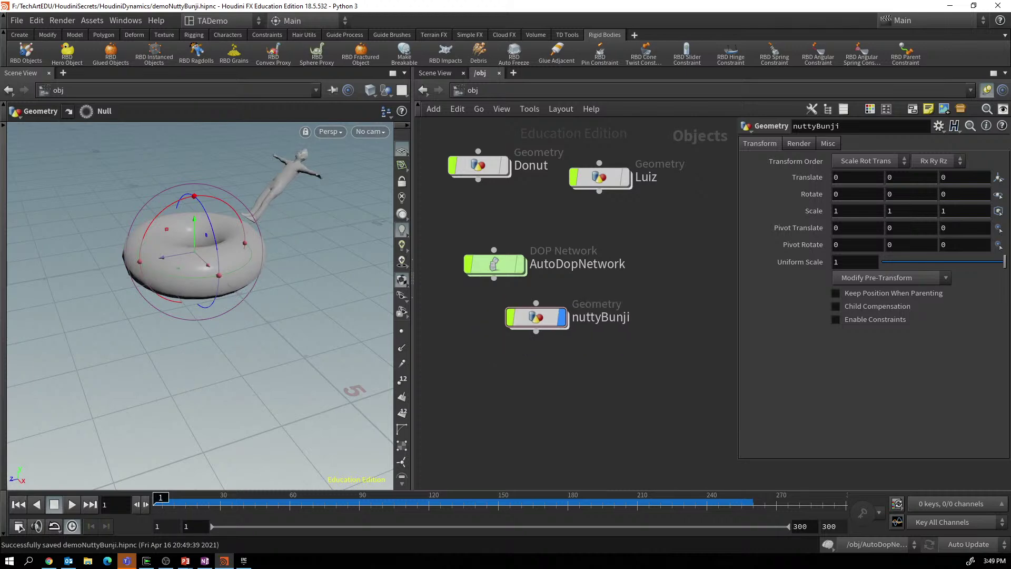
Add a ROP Network node below nuttyBunji at the object level and name it NuttyROP_.
key(Tab)
text(ro)
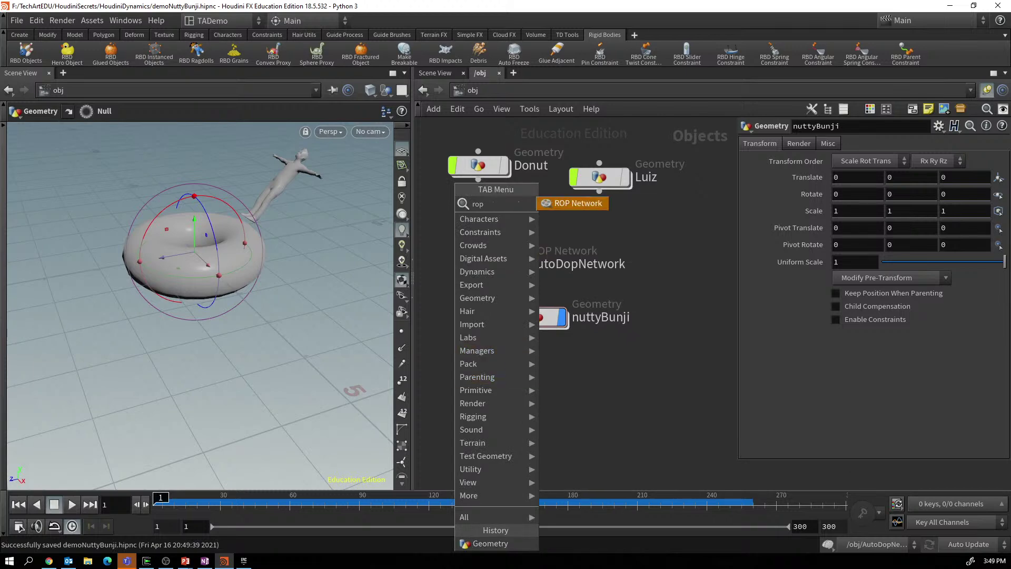
key(Return)
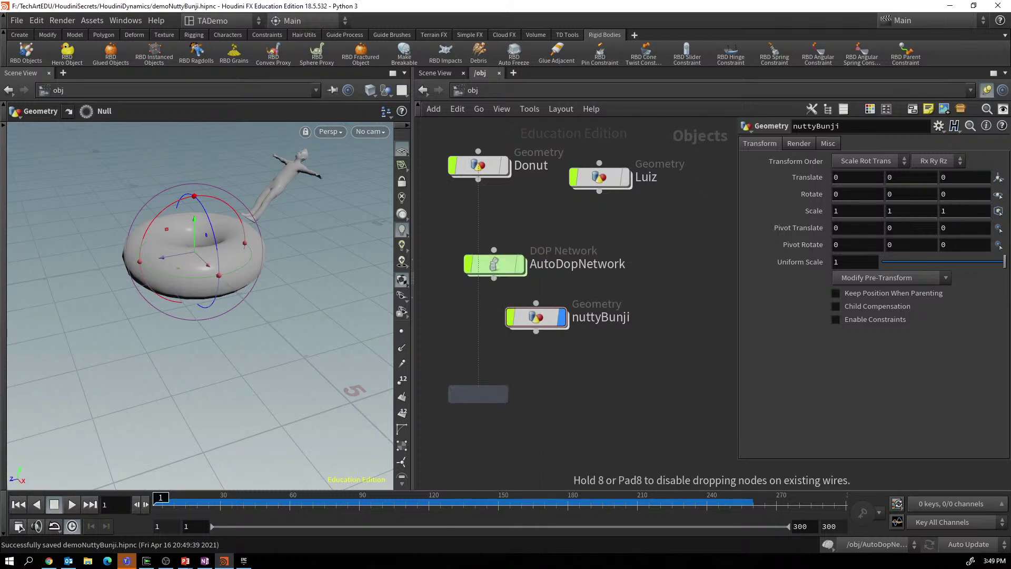
click(478, 394)
click(536, 394)
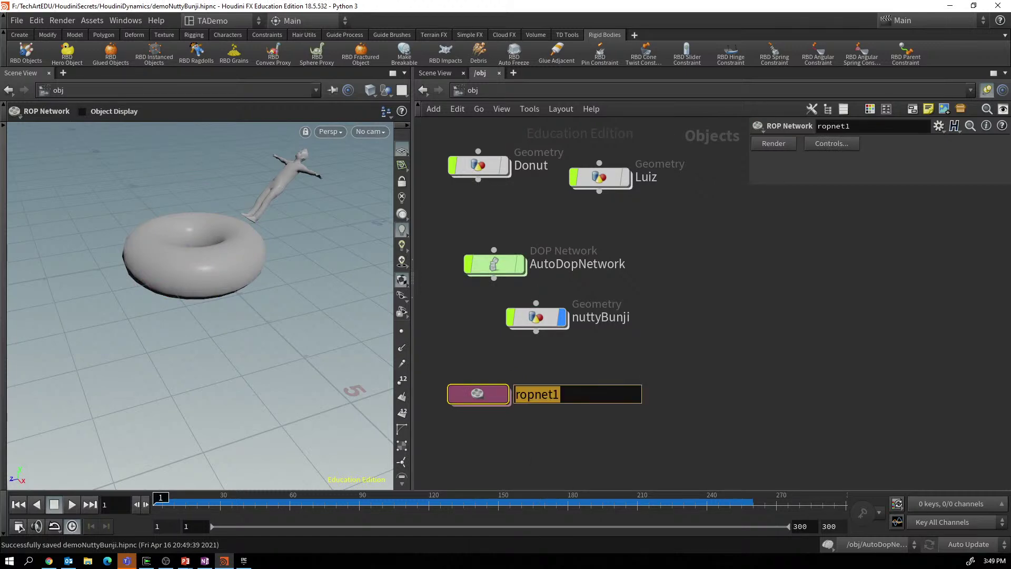
text(Nut)
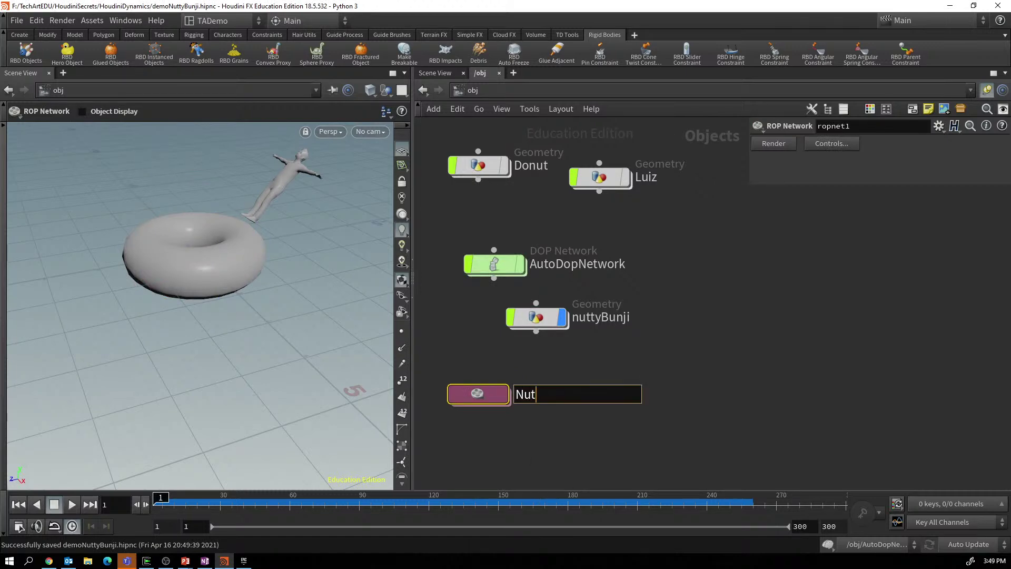
text(tyROP_)
key(Return)
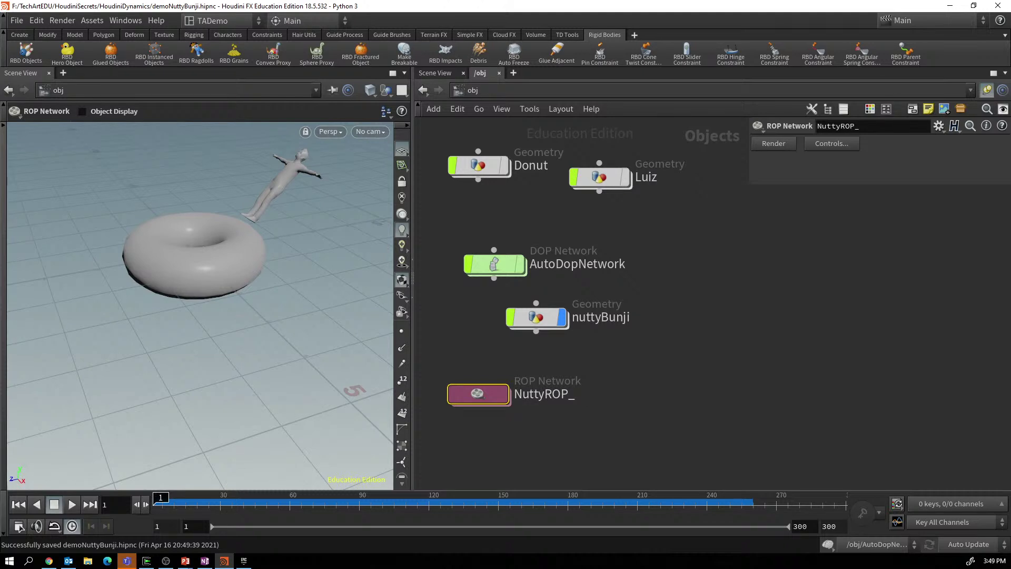
Inside NuttyROP_, add a Labs Vertex Animation Textures node and name it nuttyVAT.
double_click(478, 394)
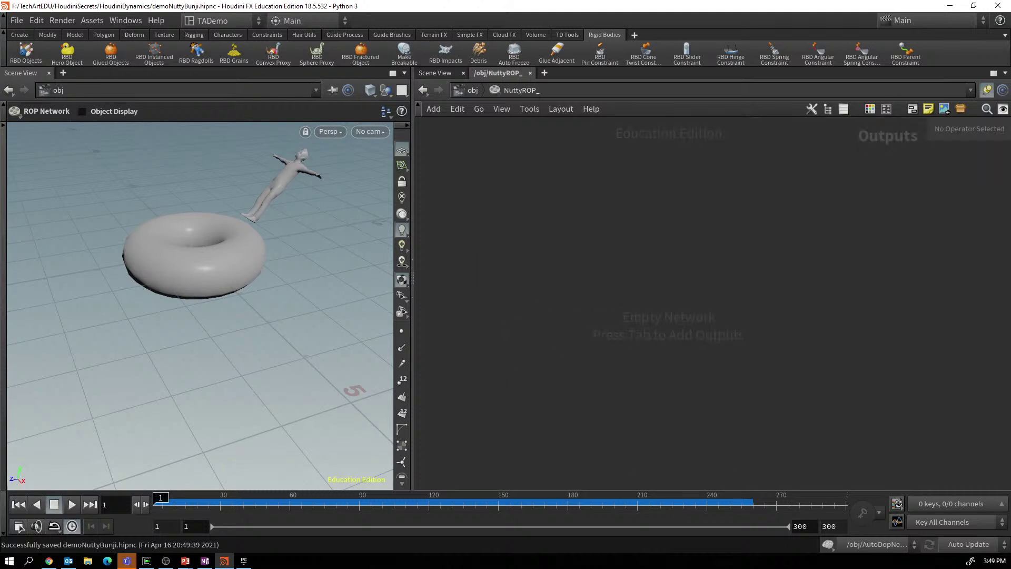
key(Tab)
text(vat)
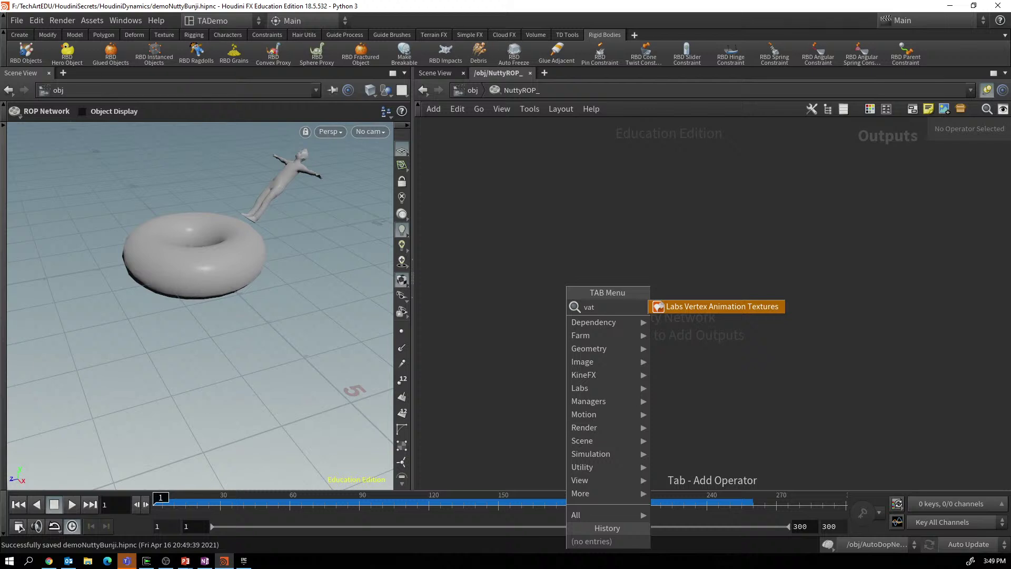
key(Return)
click(532, 231)
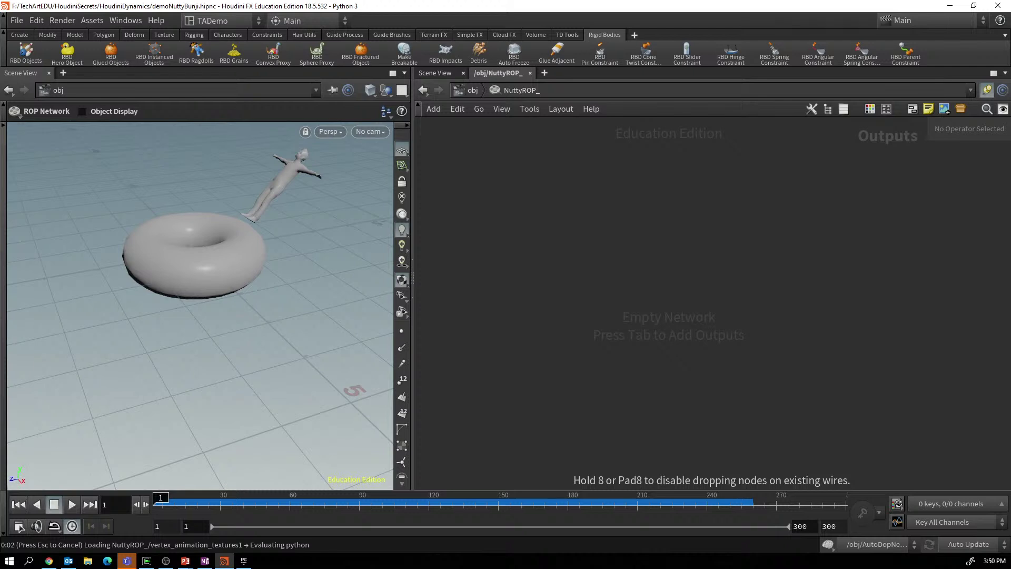
drag(532, 232, 473, 245)
click(577, 245)
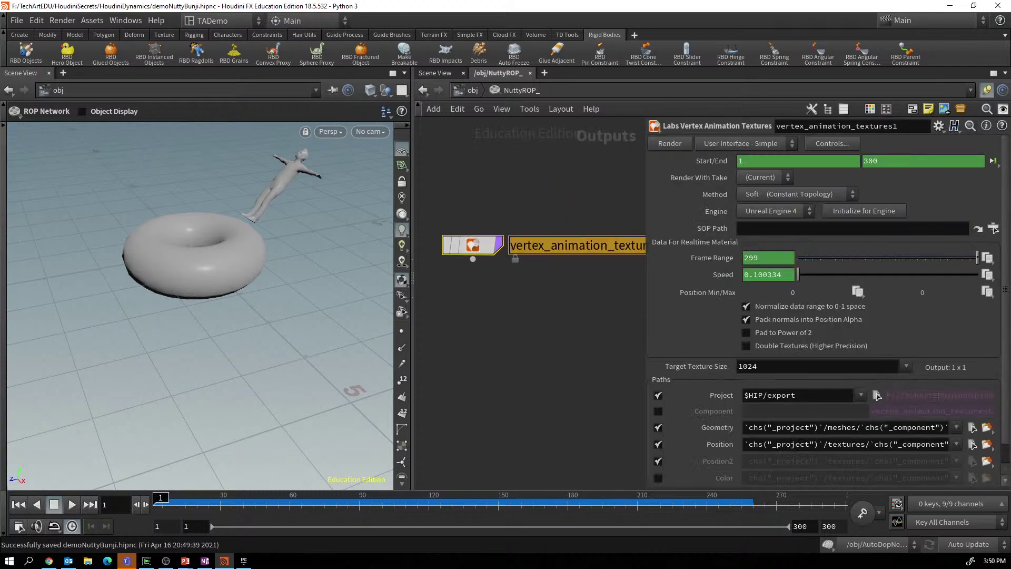
text(nu)
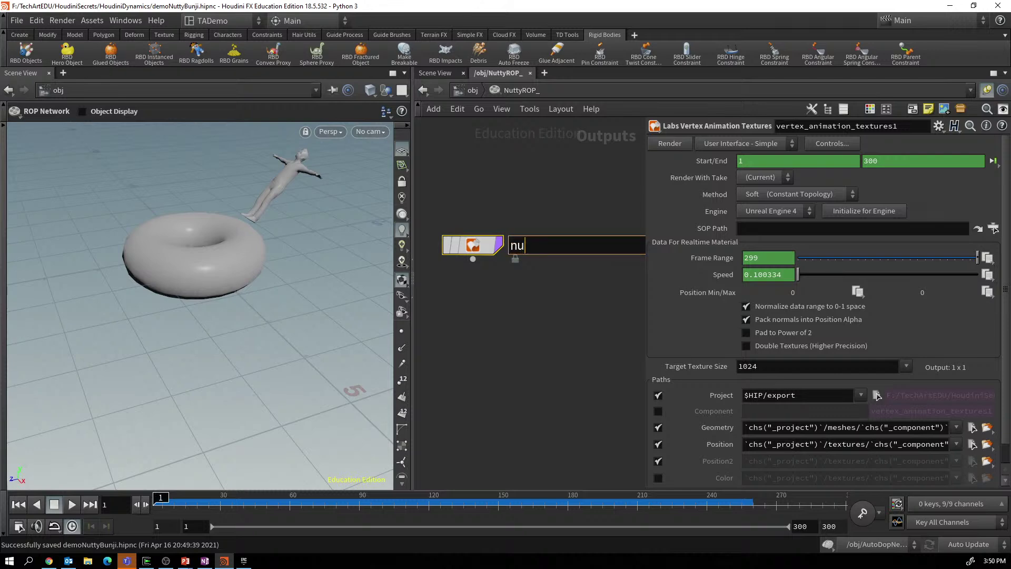
text(ttyVAT)
key(Return)
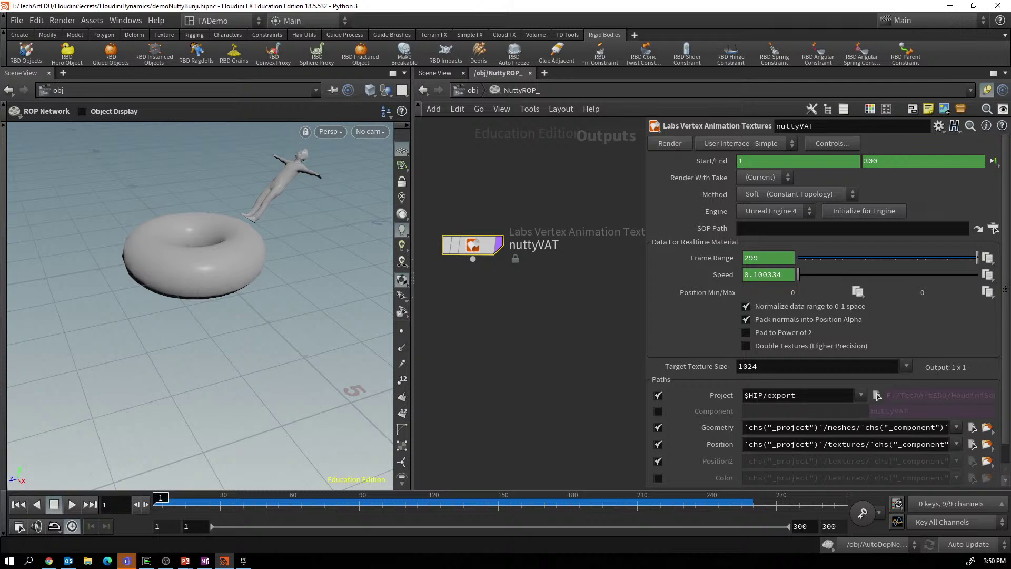
Set nuttyVAT's SOP Path to ../../nuttyBunji/NuttyOUT and turn off Pack normals into Position Alpha.
click(739, 228)
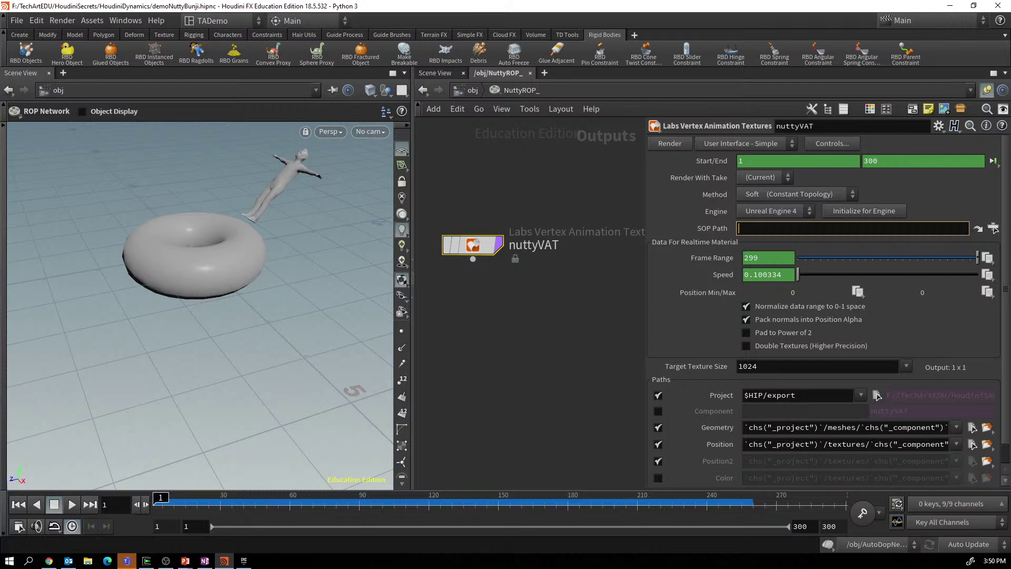
text(../../)
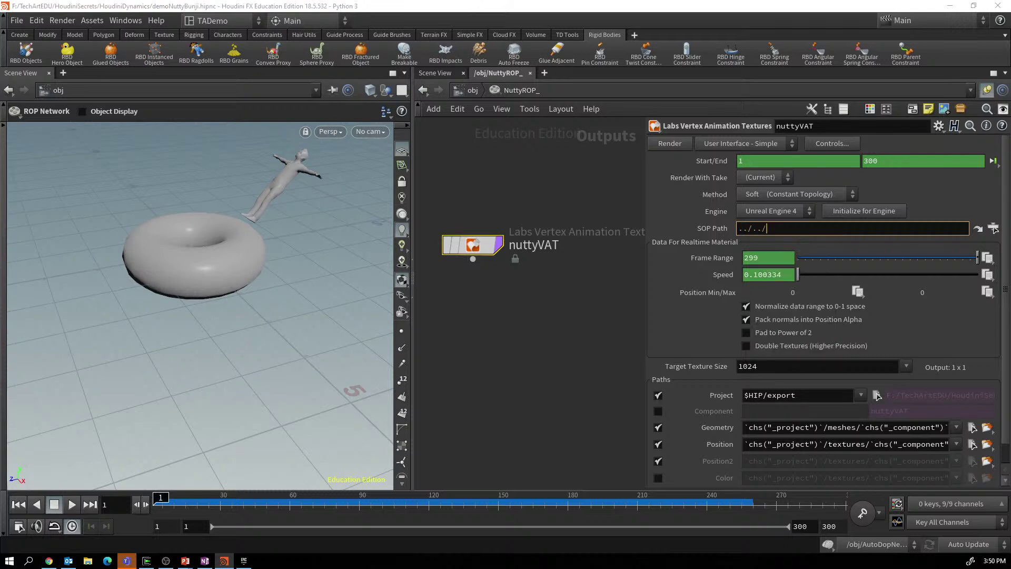
text(n)
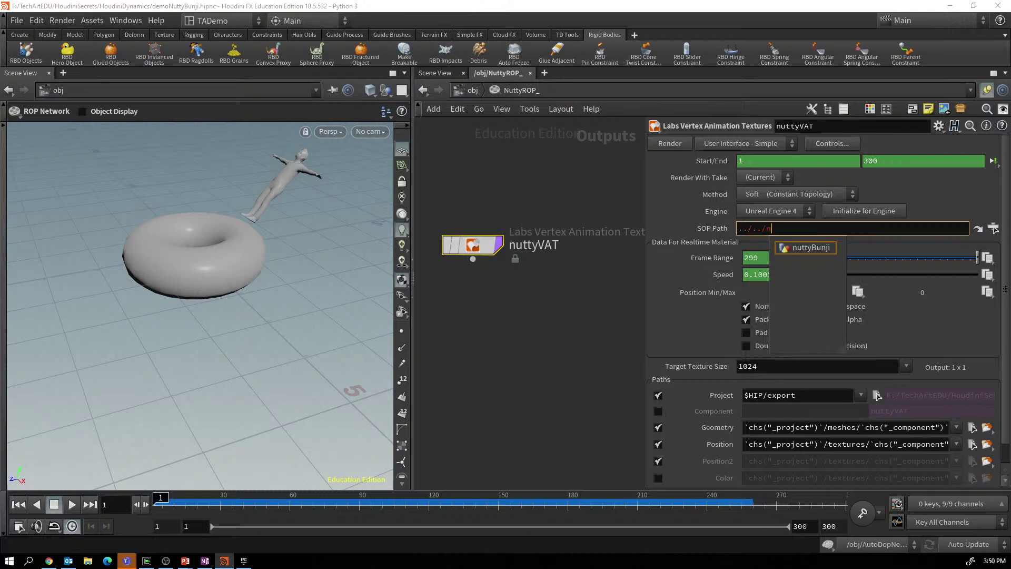
key(Tab)
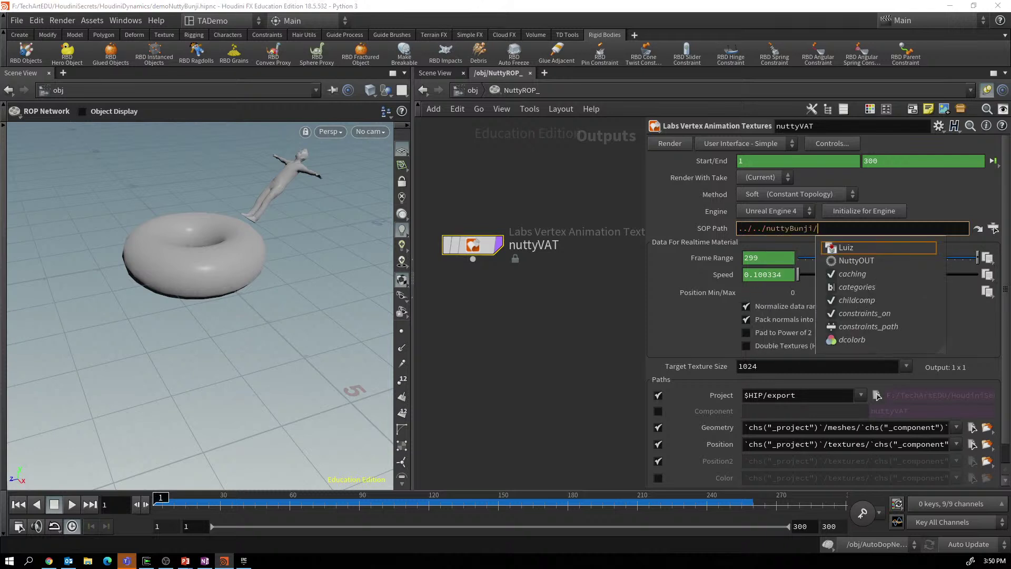
key(Down)
key(Tab)
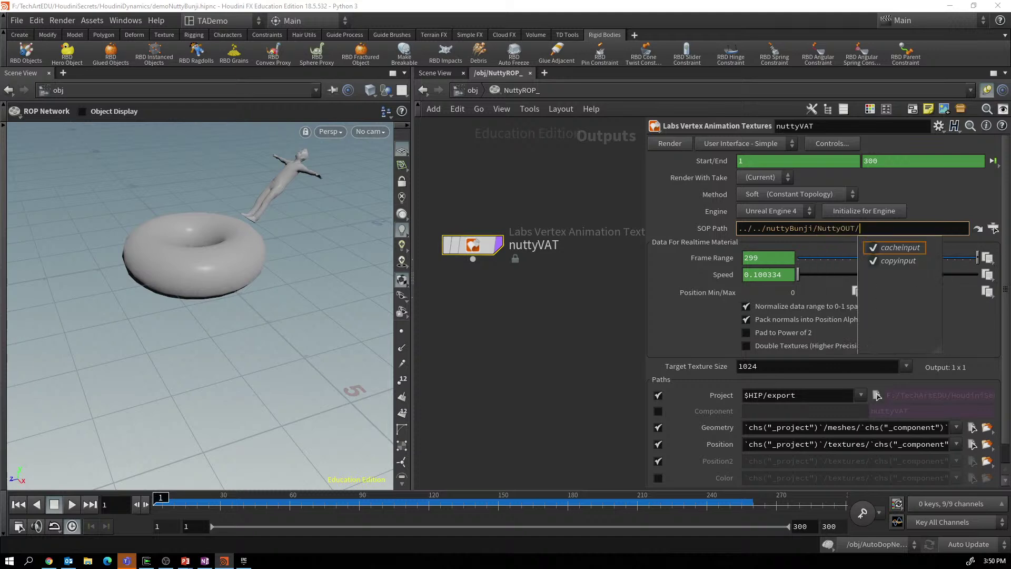
key(BackSpace)
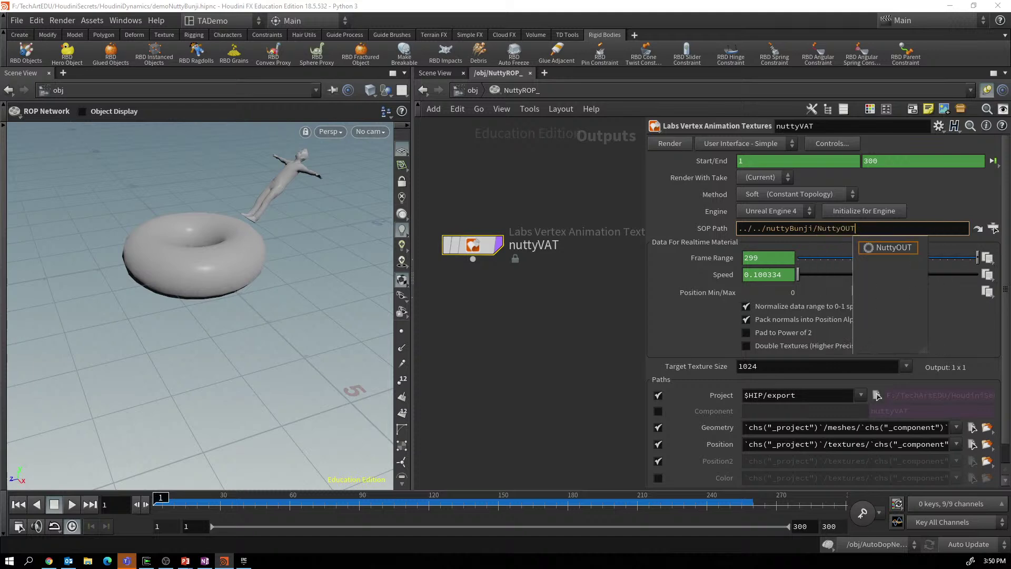
key(Return)
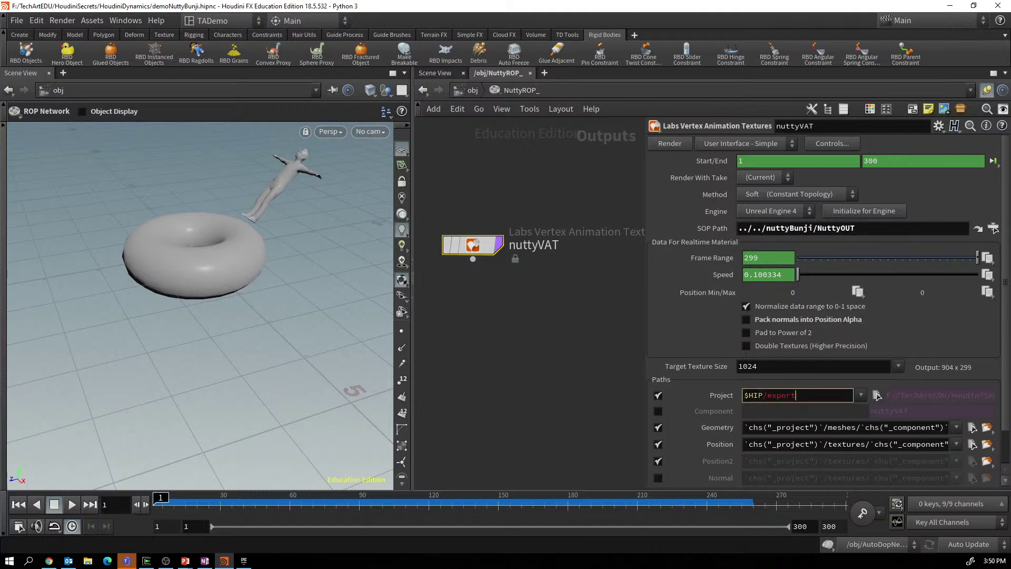
Set nuttyVAT's Project path to $HIP/export/demoBunji, then enable Component and name it demoBunji.
text(/demoBunji)
key(Tab)
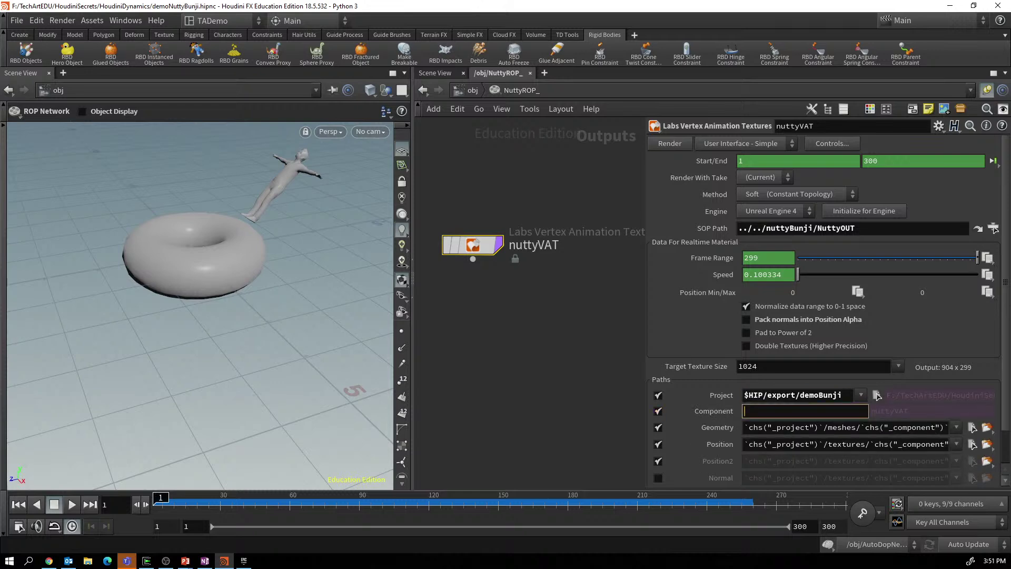
text(demoBunji)
key(Return)
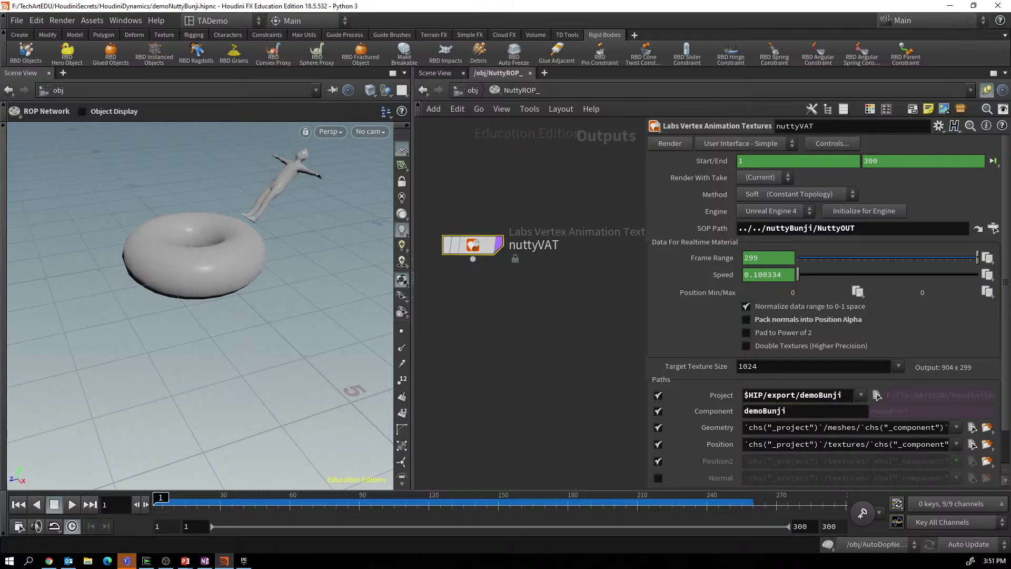
Turn off the Position2 export path and enable the Normal and Color exports for nuttyVAT.
scroll(700, 427, down, 2)
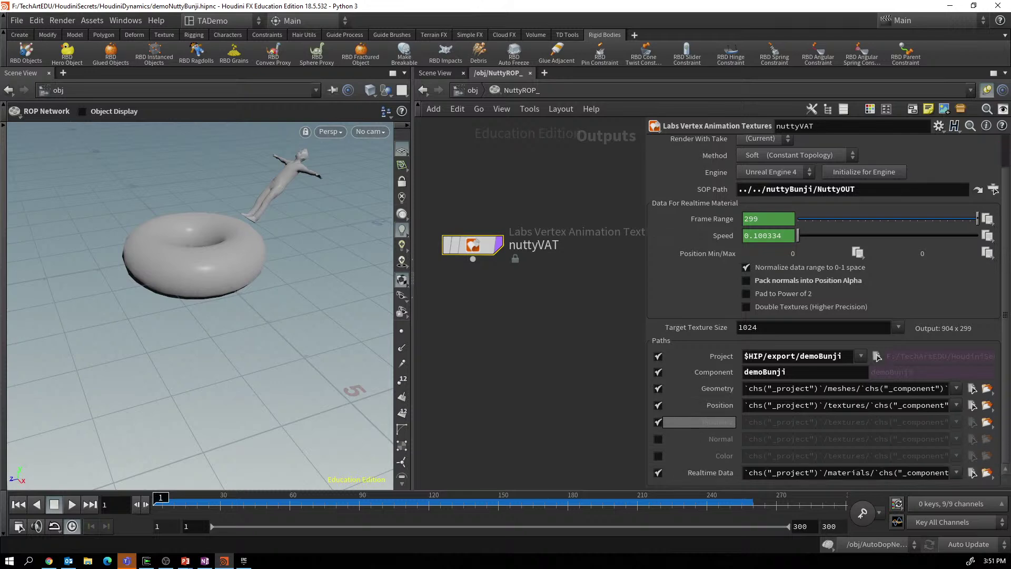
click(658, 422)
click(658, 439)
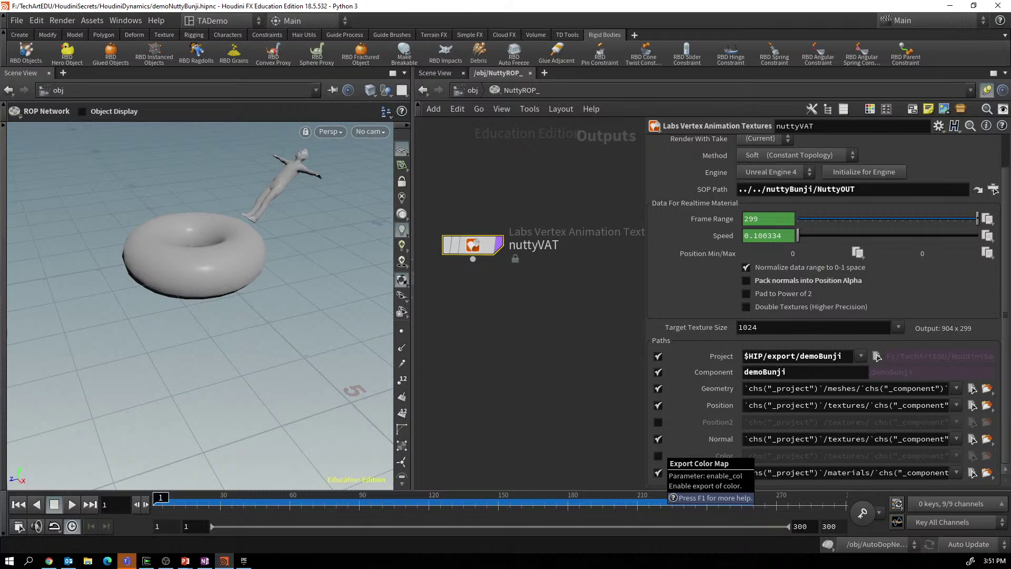
click(658, 456)
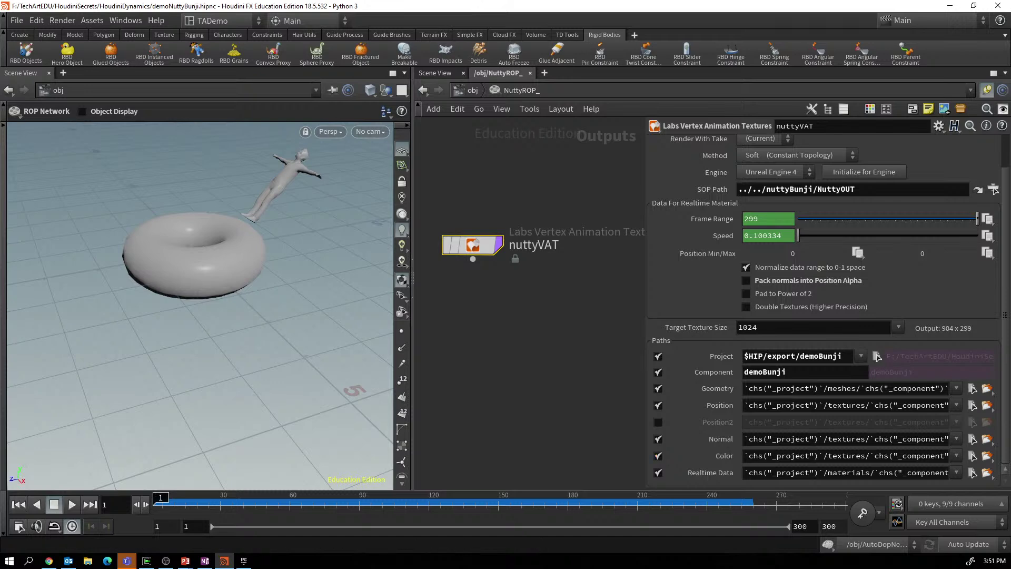
Save the scene and render nuttyVAT to export its mesh and vertex animation textures.
key(ctrl+s)
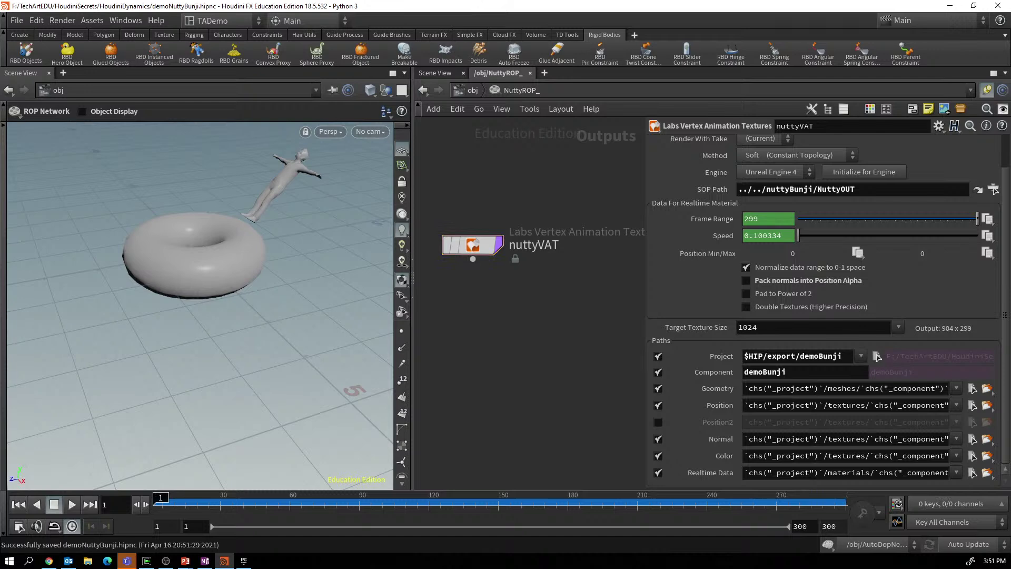
scroll(827, 311, up, 3)
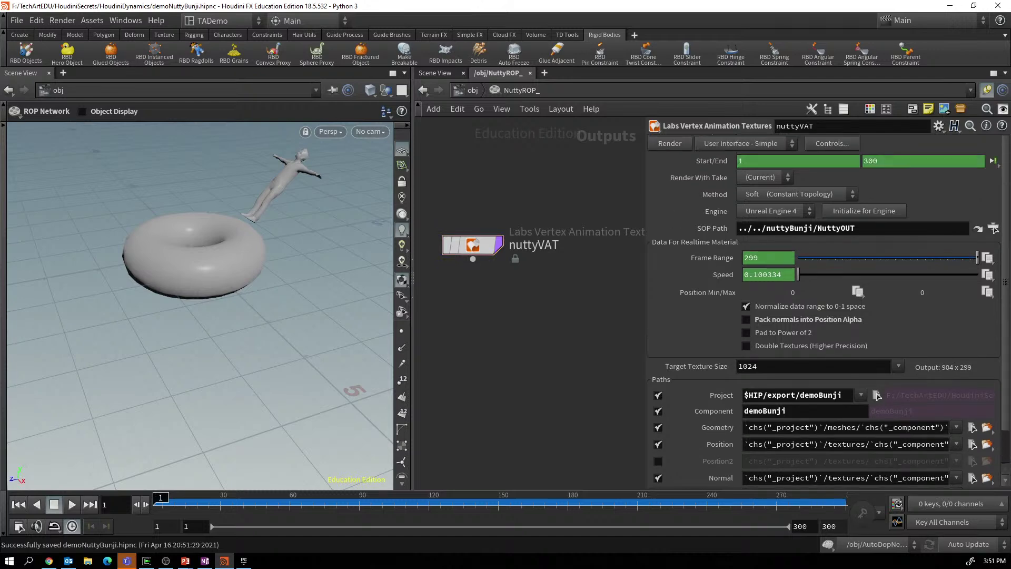
click(670, 144)
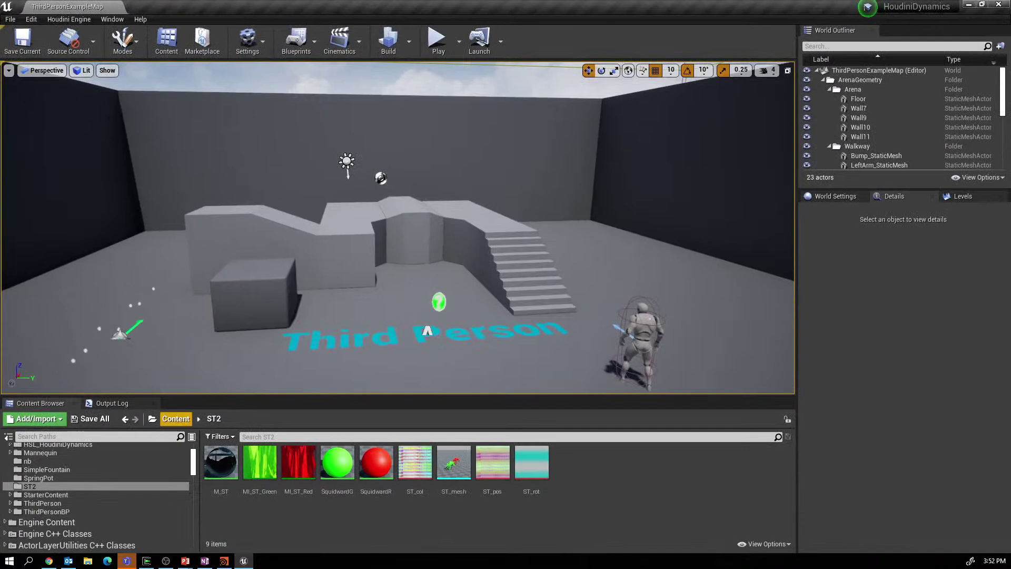
In the Unreal Editor's HoudiniDynamics project, create a folder named demoBunji under Content and open it.
click(176, 418)
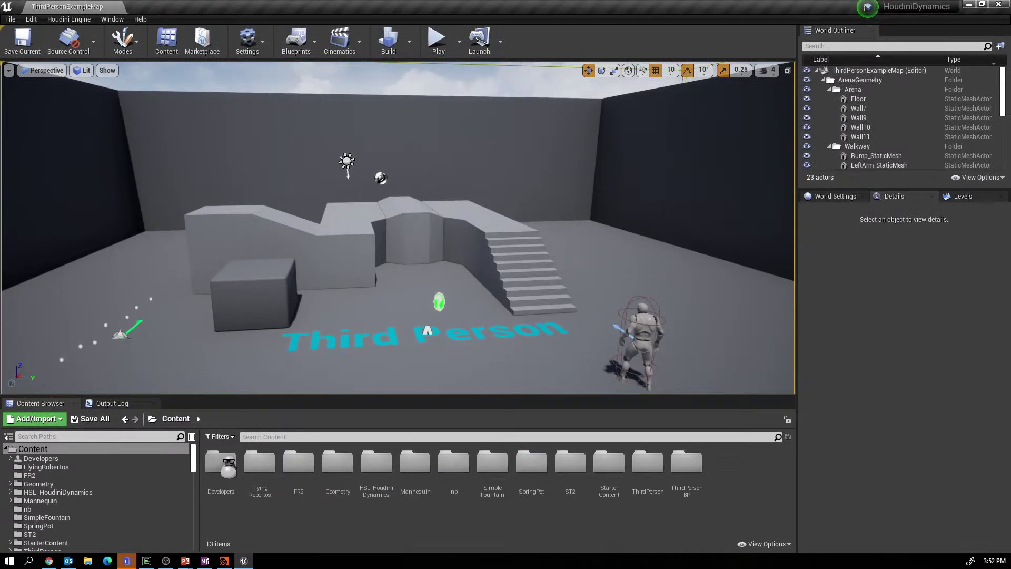
right_click(384, 519)
click(420, 212)
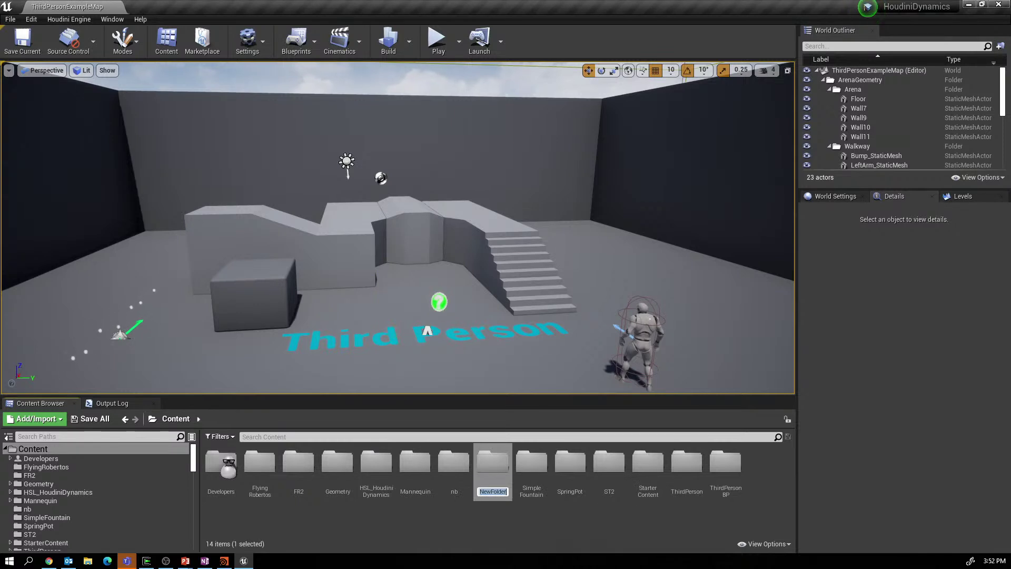
text(demo)
text(Bunn)
text(i)
key(Return)
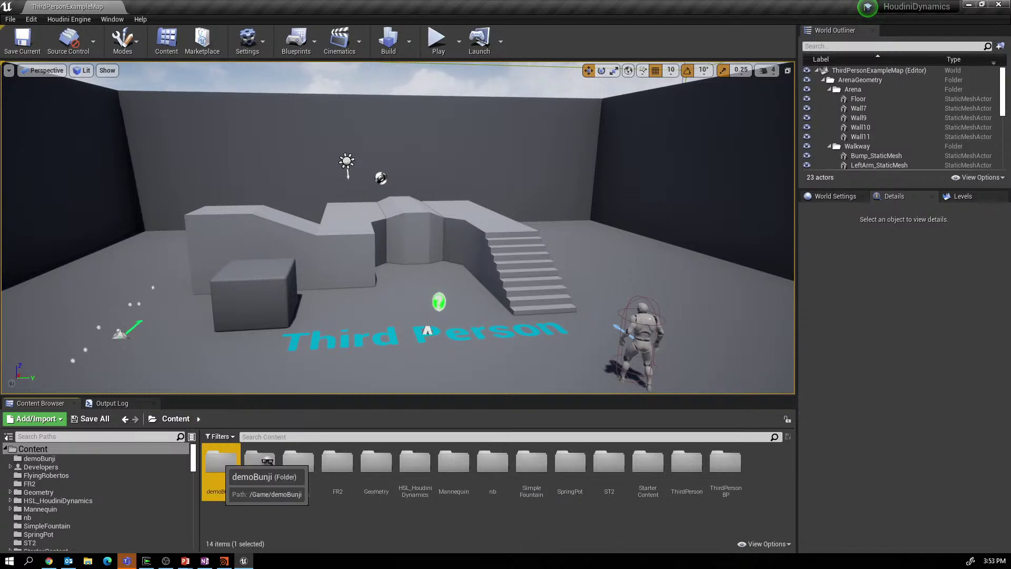
double_click(222, 466)
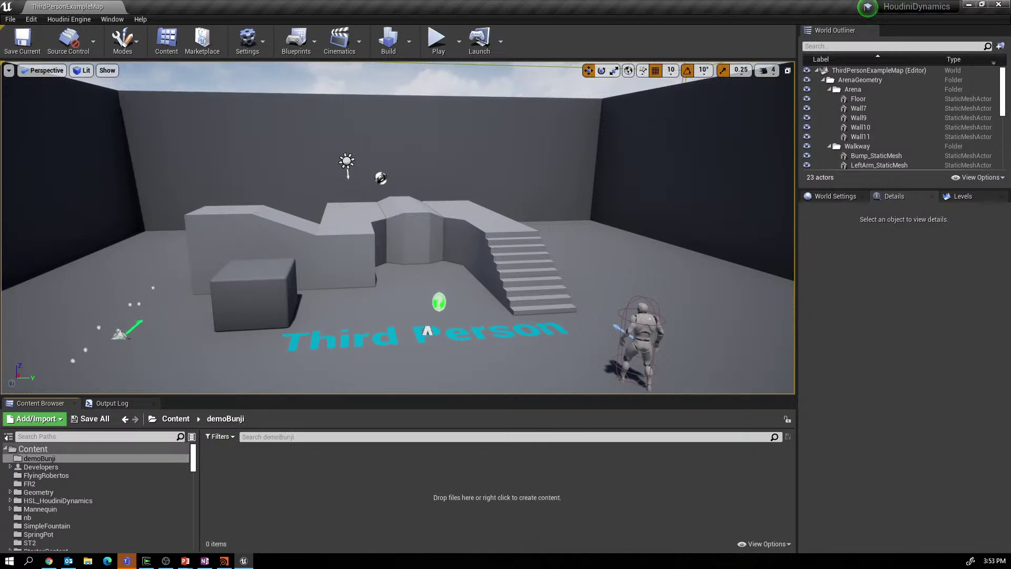
Create a new level from the Default template.
click(10, 20)
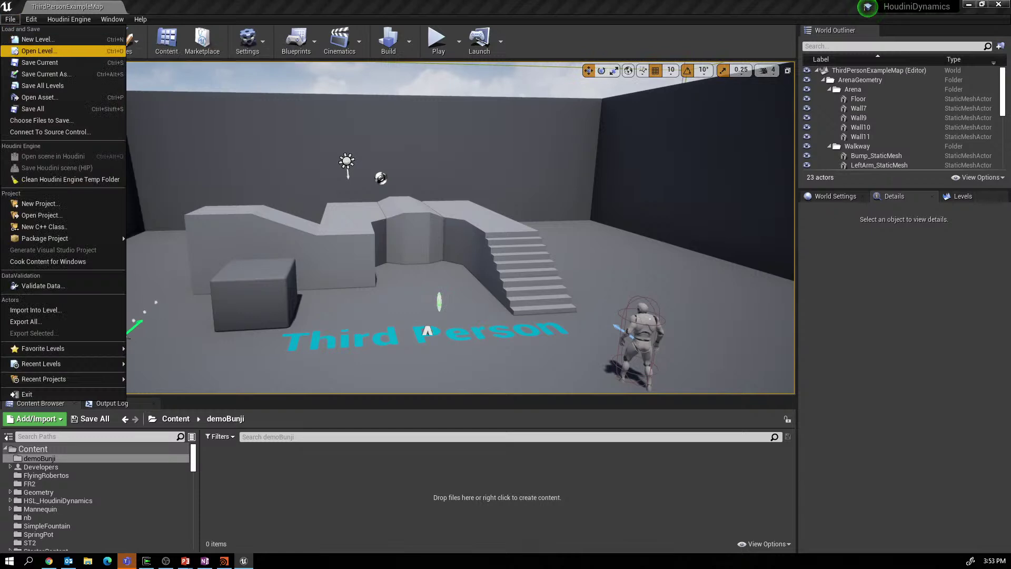
click(36, 40)
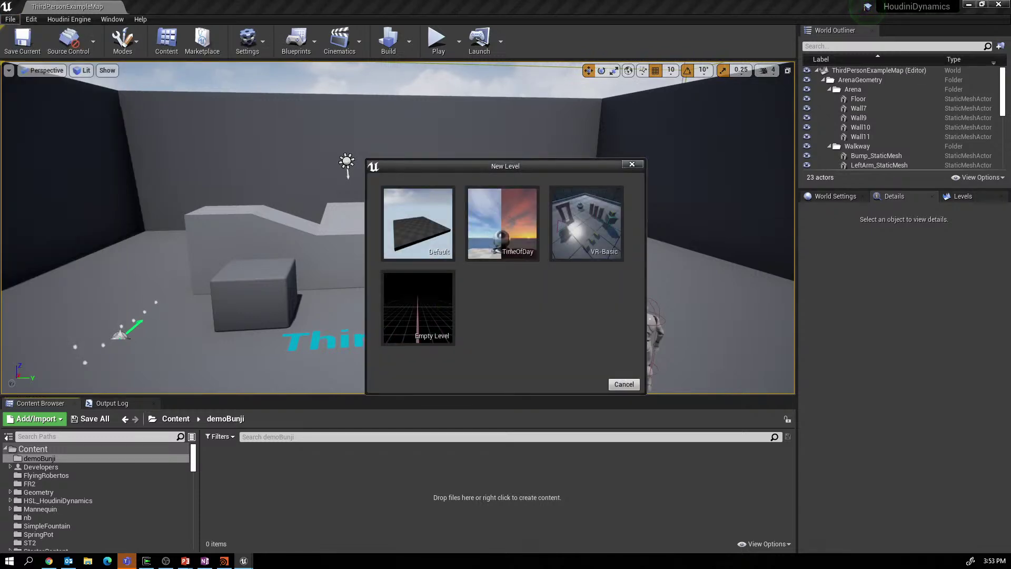
click(418, 224)
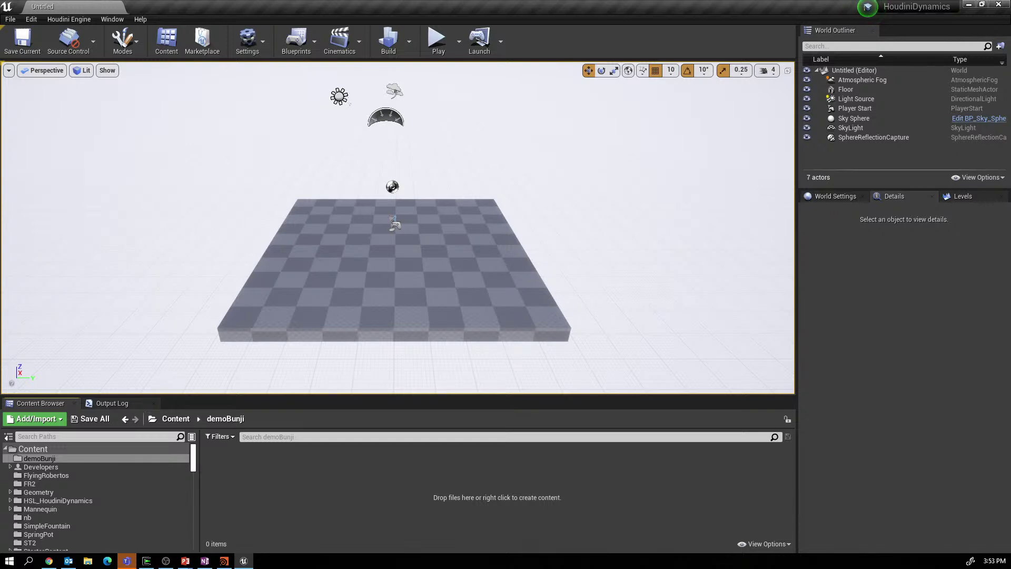
Import NuttyBunji_mesh.fbx from the export/NuttyBunji/meshes folder into demoBunji as a static mesh, using the default FBX options.
right_click(358, 474)
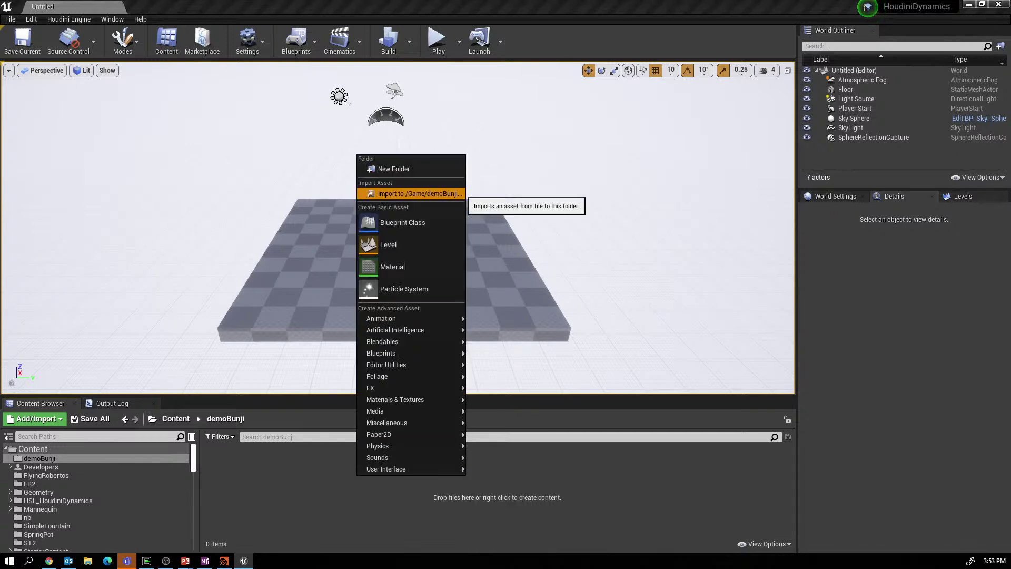
click(416, 193)
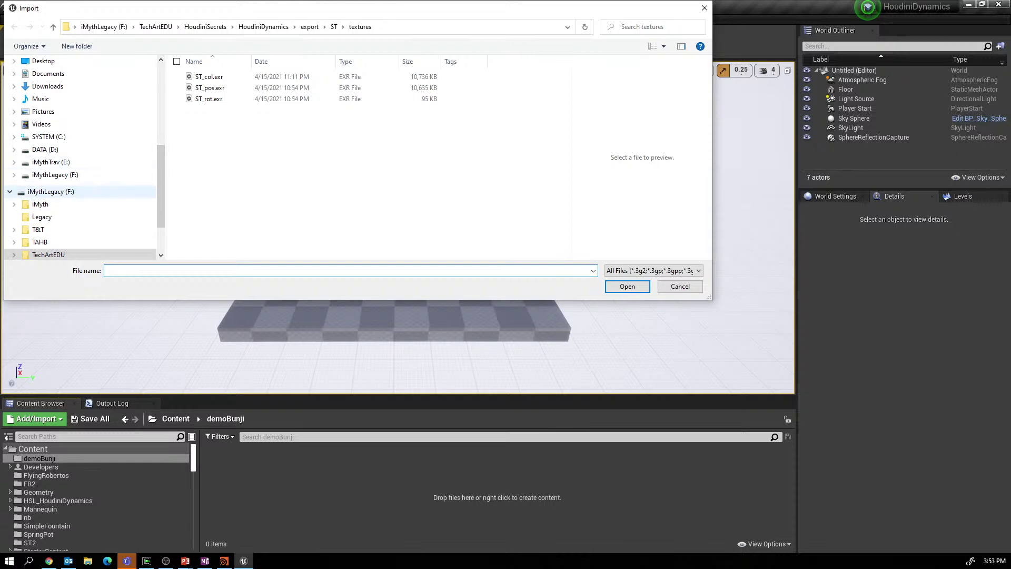
click(13, 254)
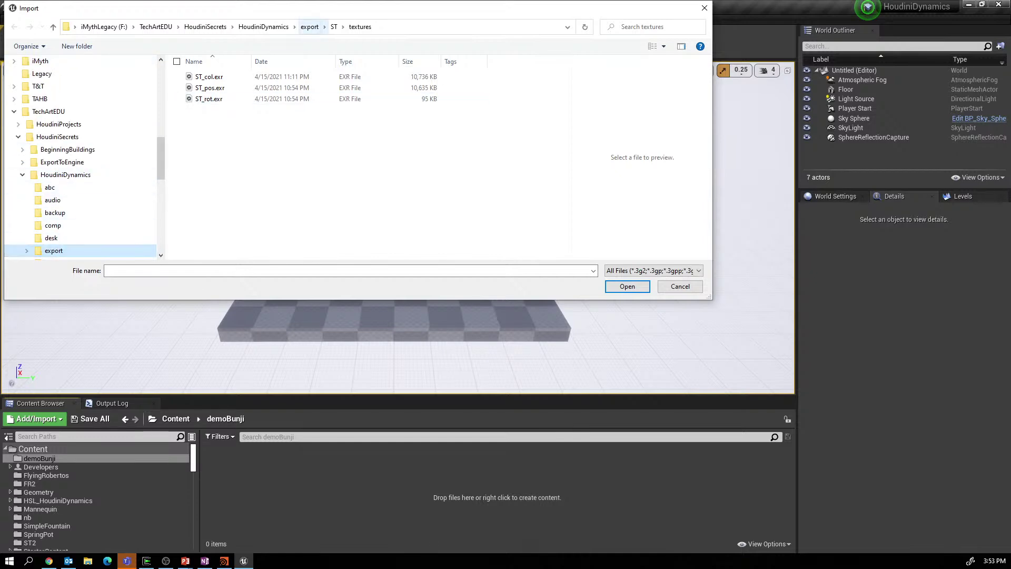
click(310, 26)
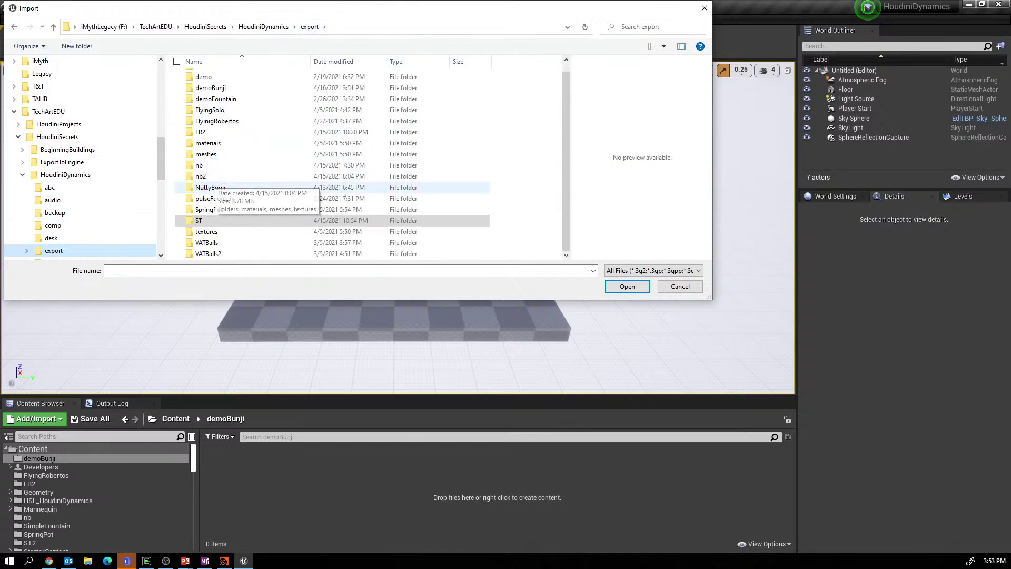
double_click(211, 188)
double_click(206, 88)
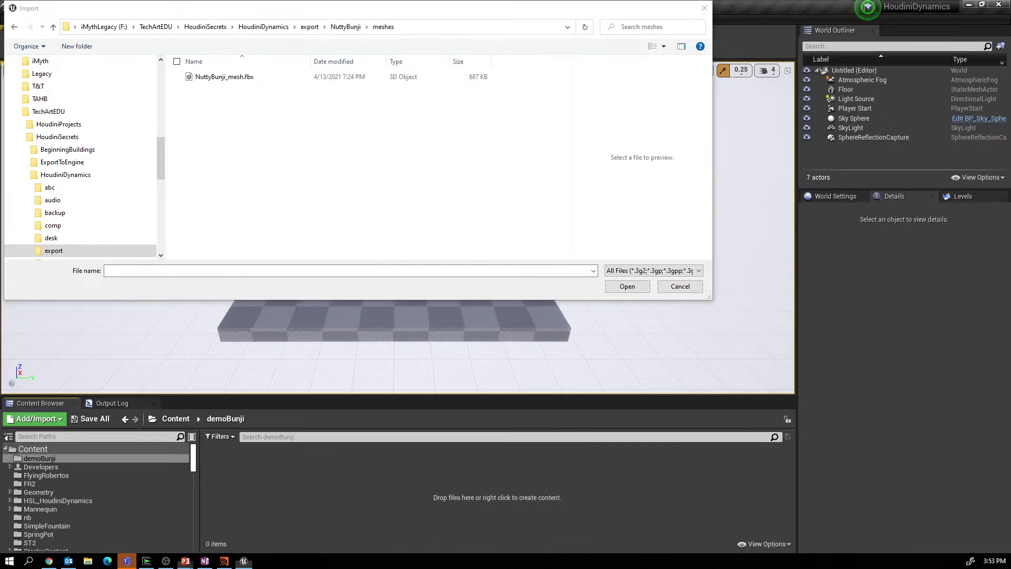
click(224, 77)
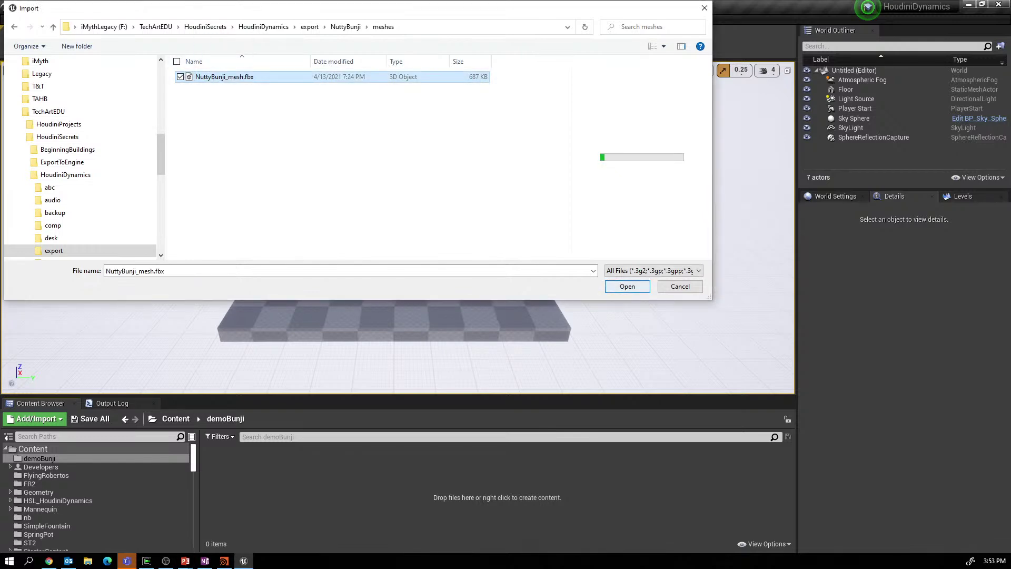
key(Return)
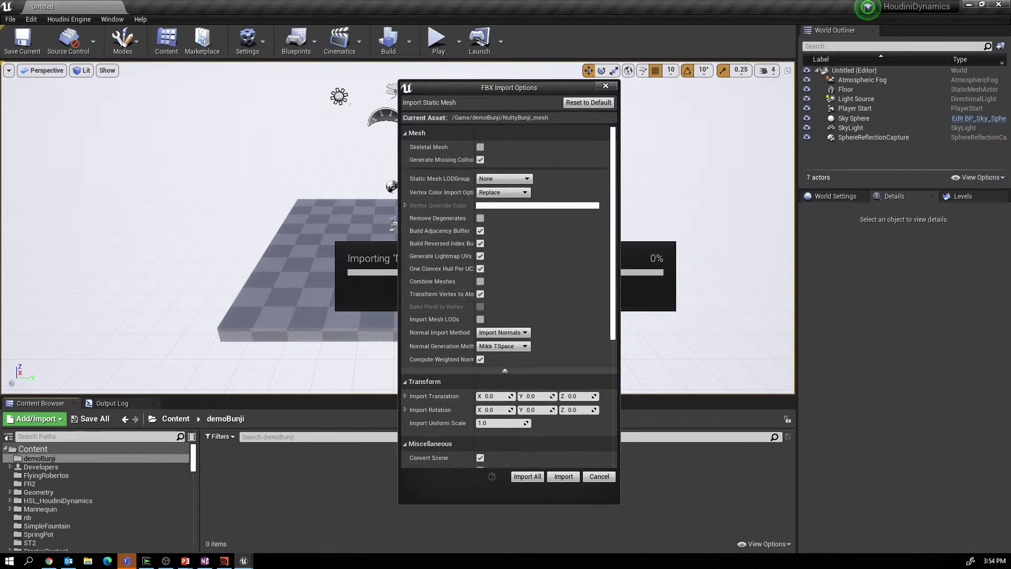
click(527, 476)
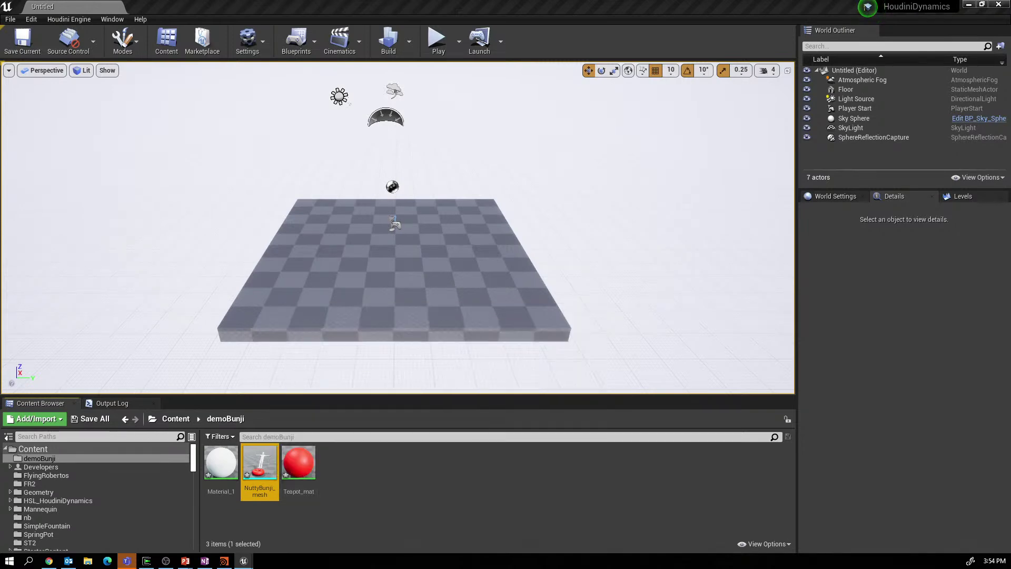
Place NuttyBunji_mesh in the level and move it above the floor to about X -450, Y 20, Z 460.
drag(260, 462, 437, 111)
drag(451, 150, 309, 166)
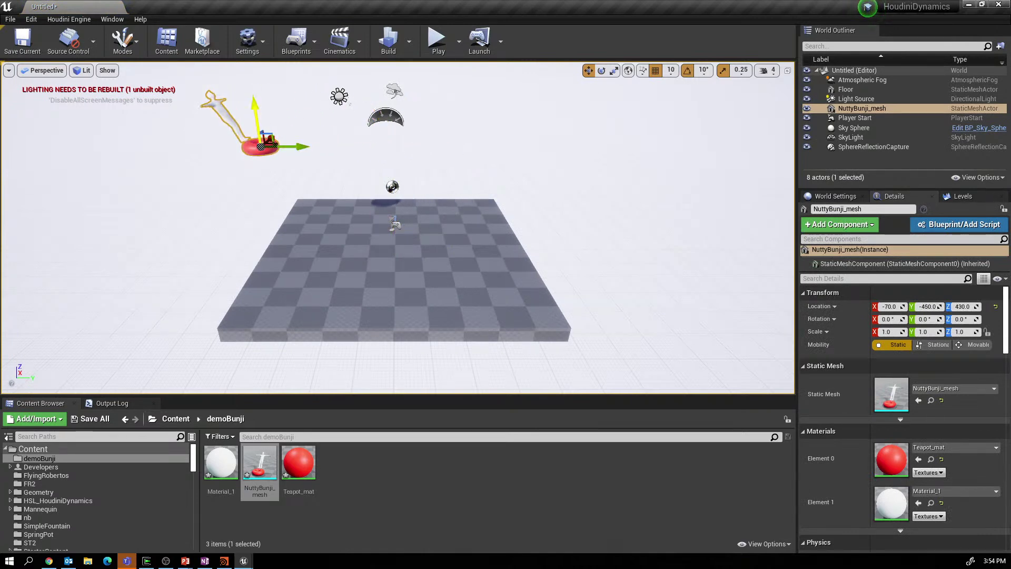
drag(267, 139, 447, 185)
drag(403, 158, 403, 146)
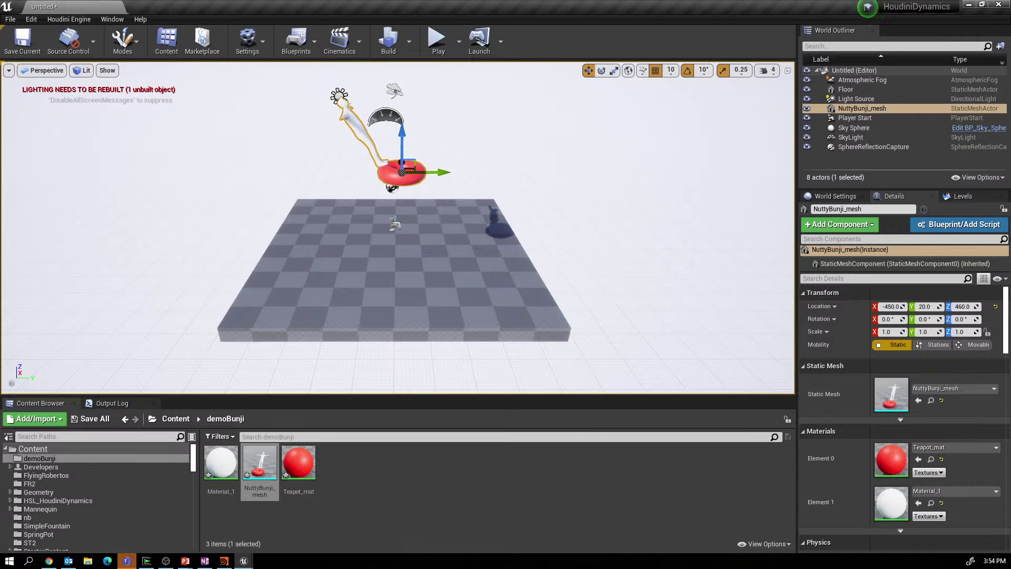
Import NuttyBunji_pos.exr and NuttyBunji_rot.exr from the NuttyBunji/textures folder into demoBunji.
click(260, 466)
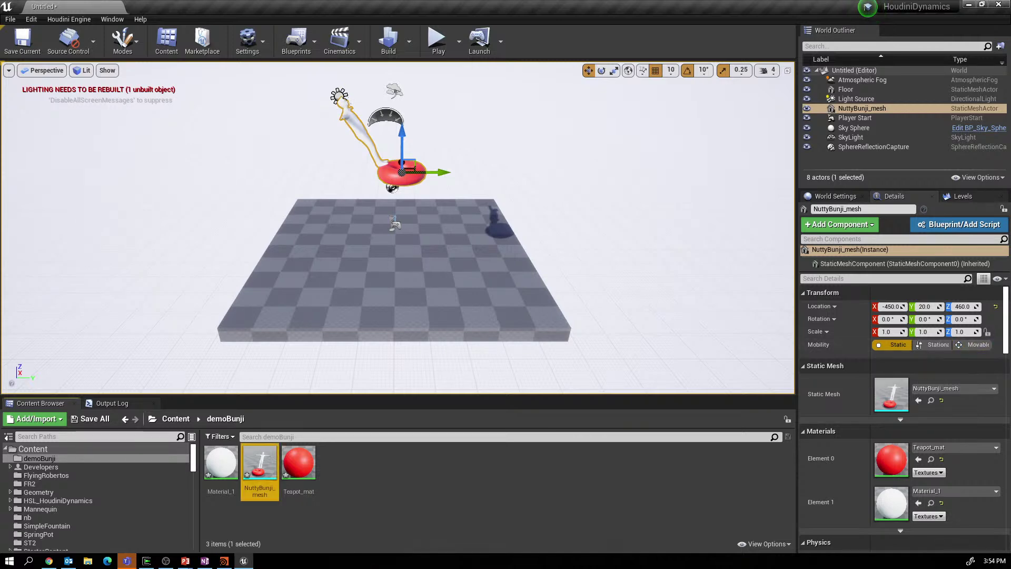
right_click(374, 463)
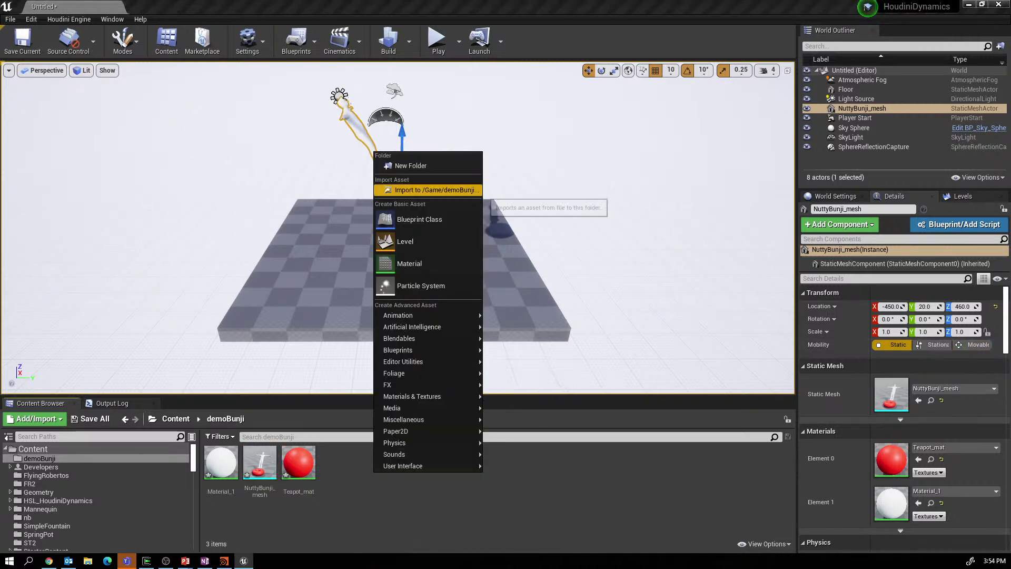
key(Escape)
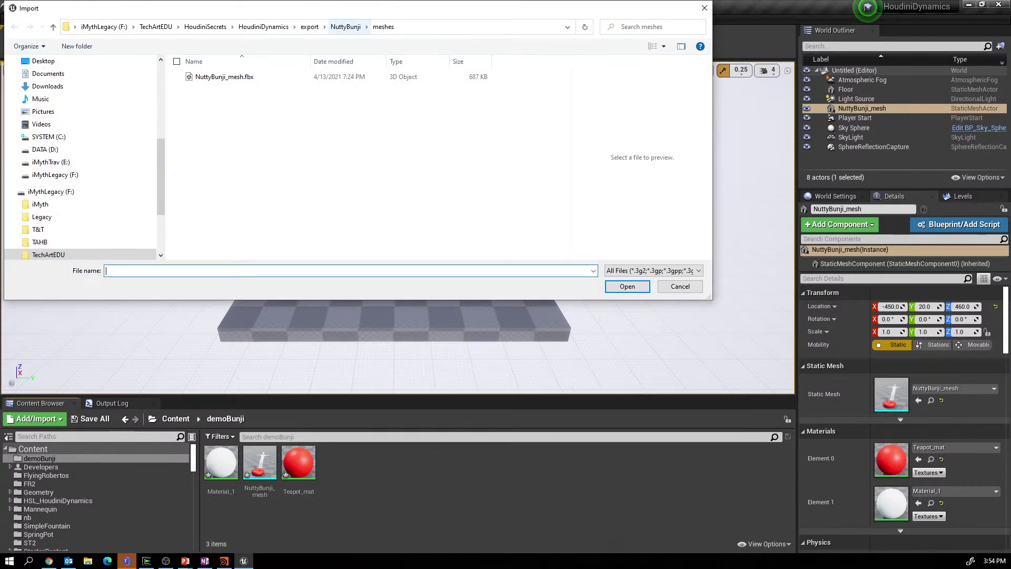
click(346, 26)
double_click(211, 99)
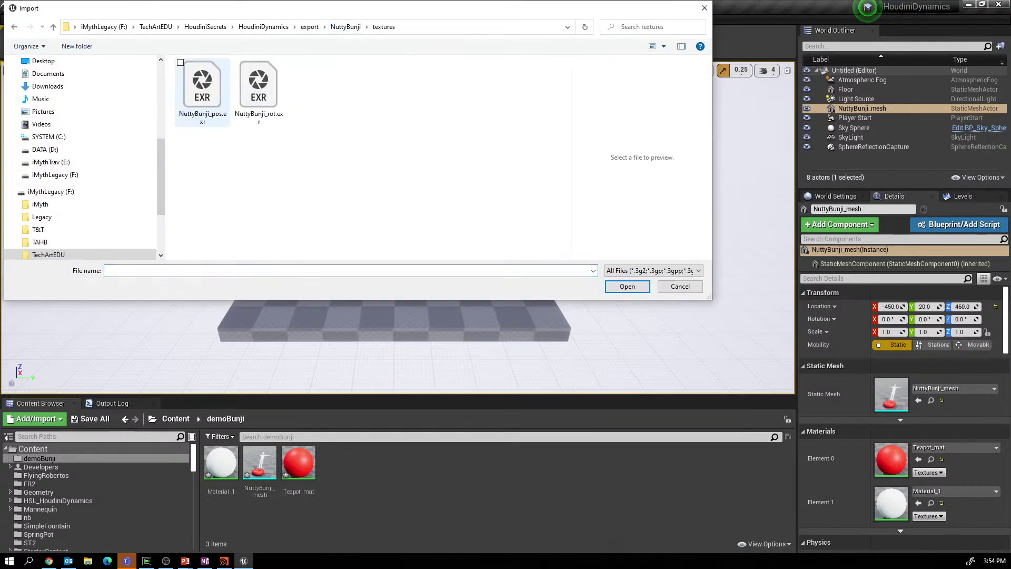
click(203, 87)
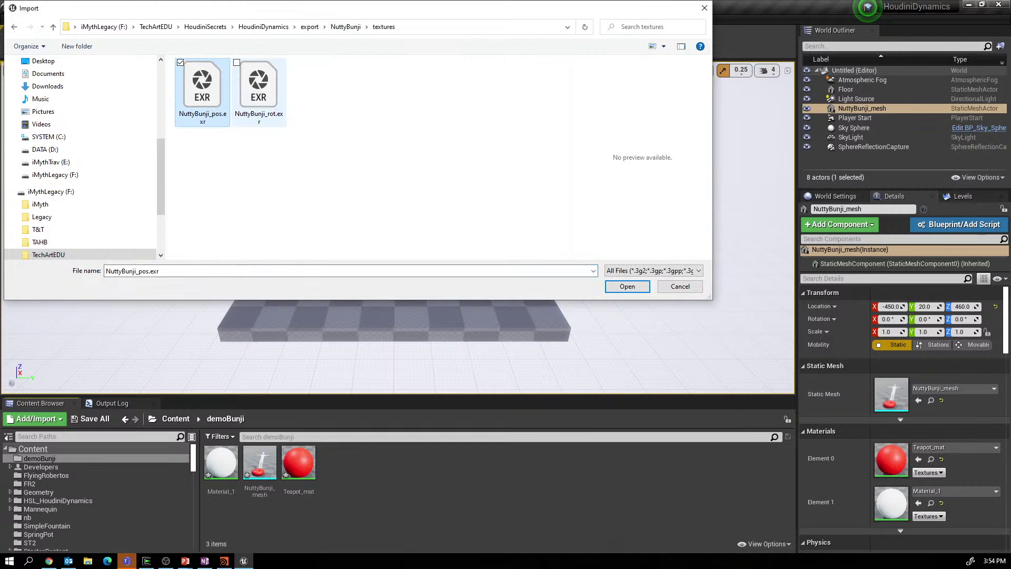
ctrl+click(258, 89)
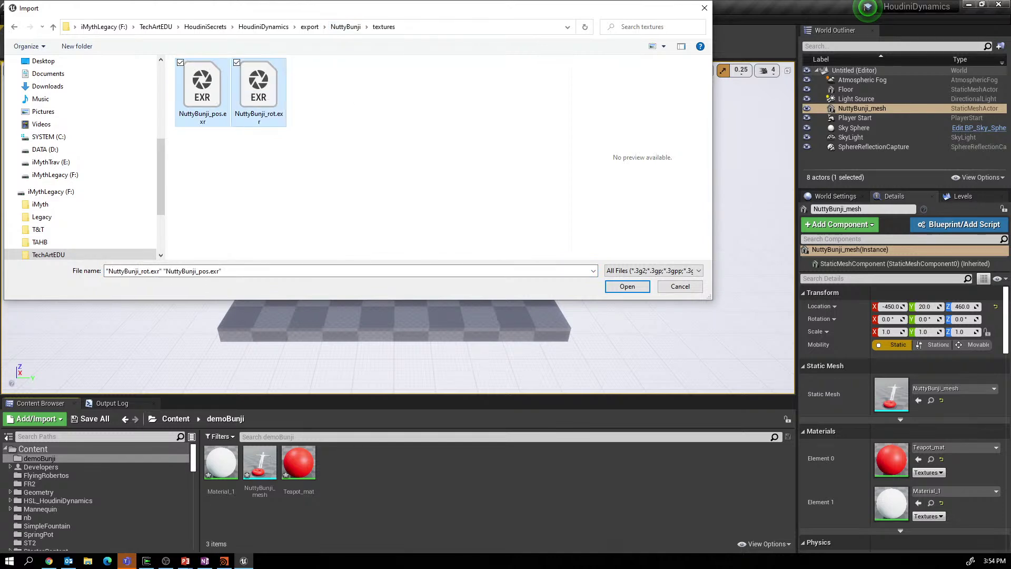
click(627, 286)
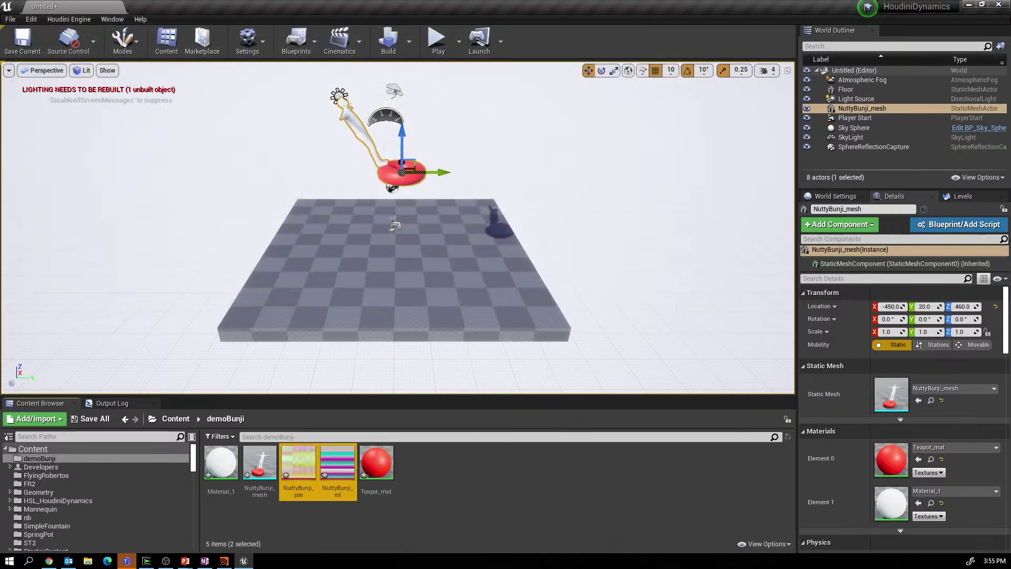
Set the NuttyBunji_pos texture's compression to VectorDisplacementmap (RGBA8) and its filter to Nearest, and save it.
mouse_move(337, 463)
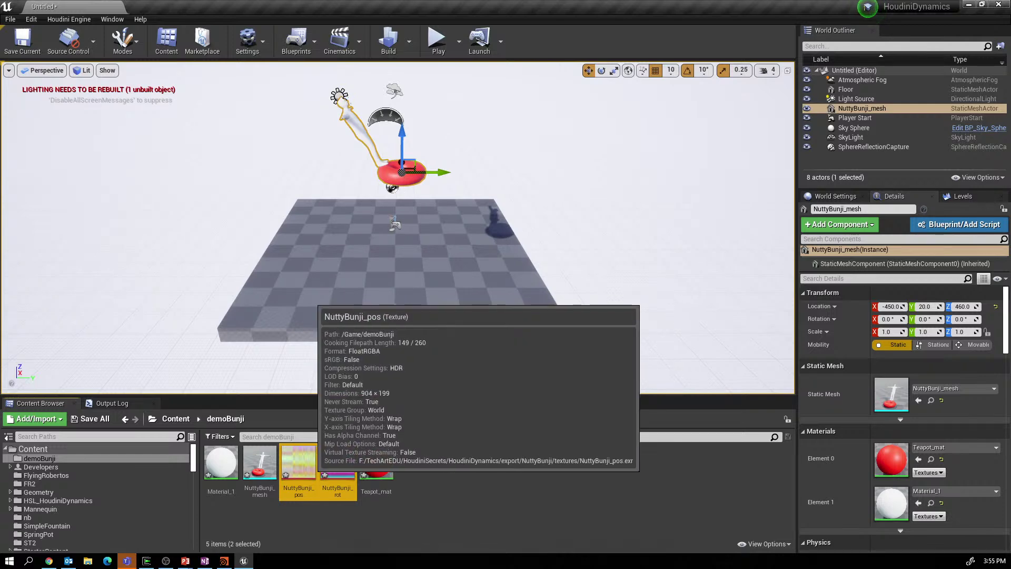
click(326, 522)
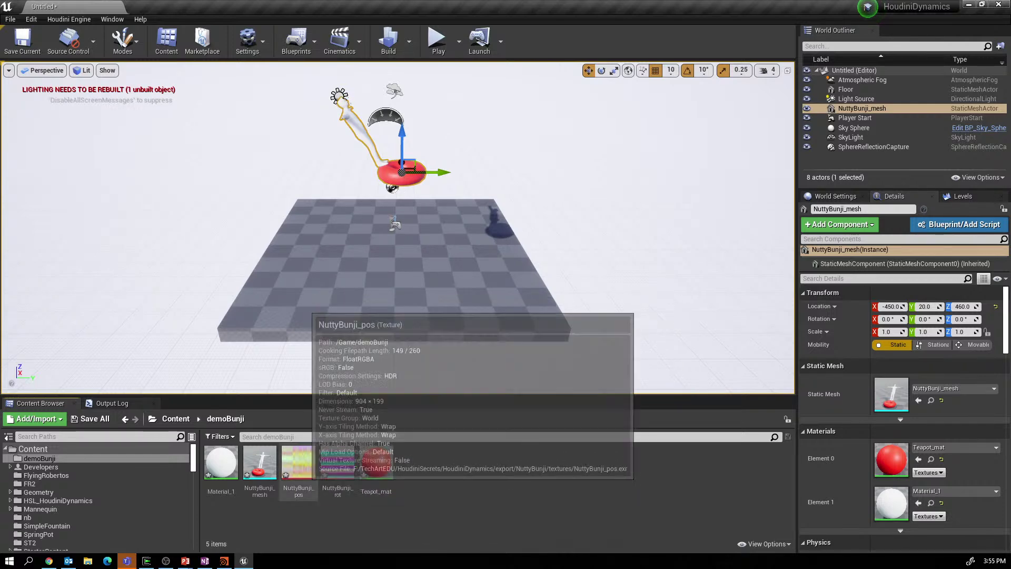
double_click(299, 462)
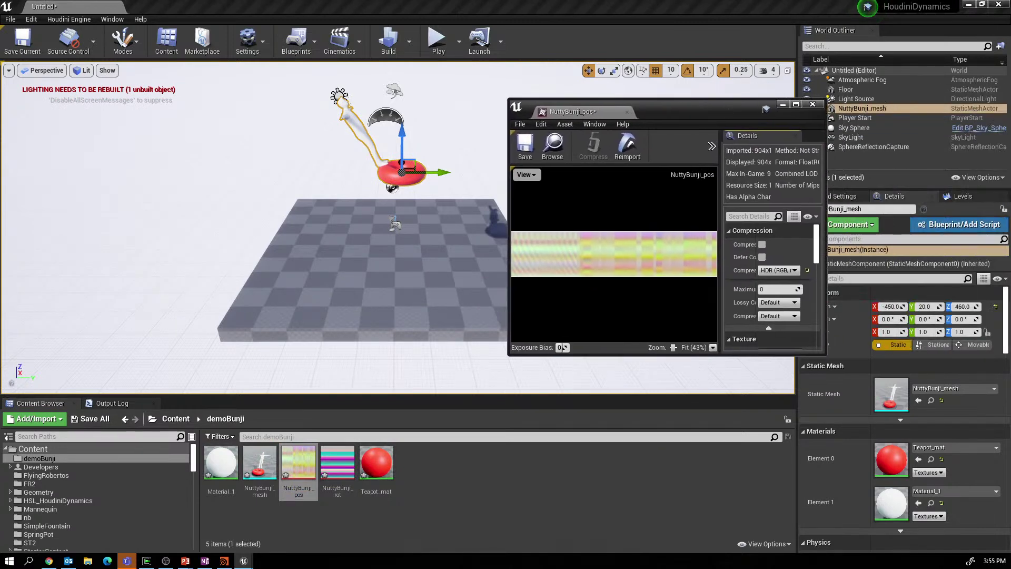
drag(572, 112, 316, 6)
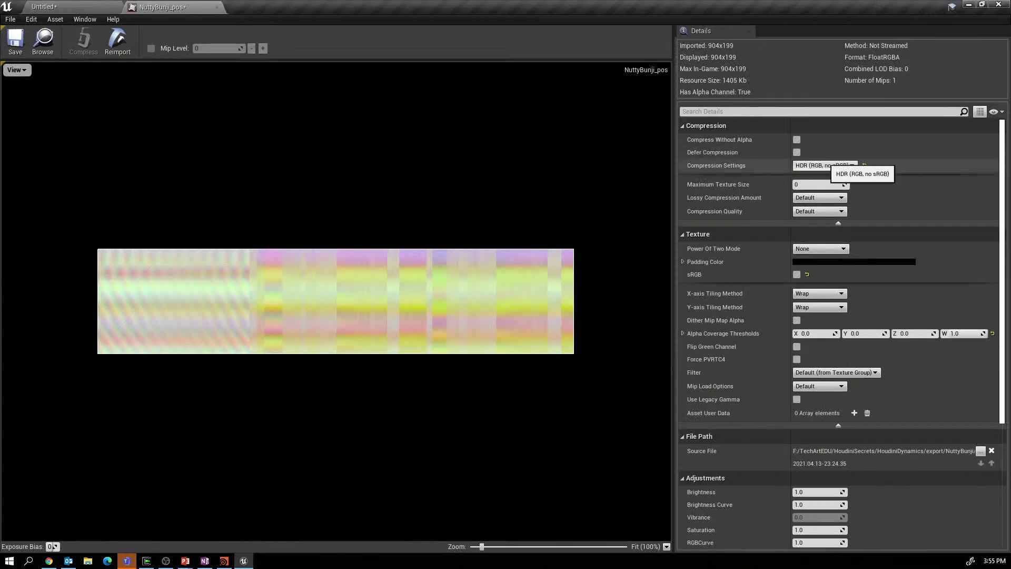
click(825, 166)
click(830, 209)
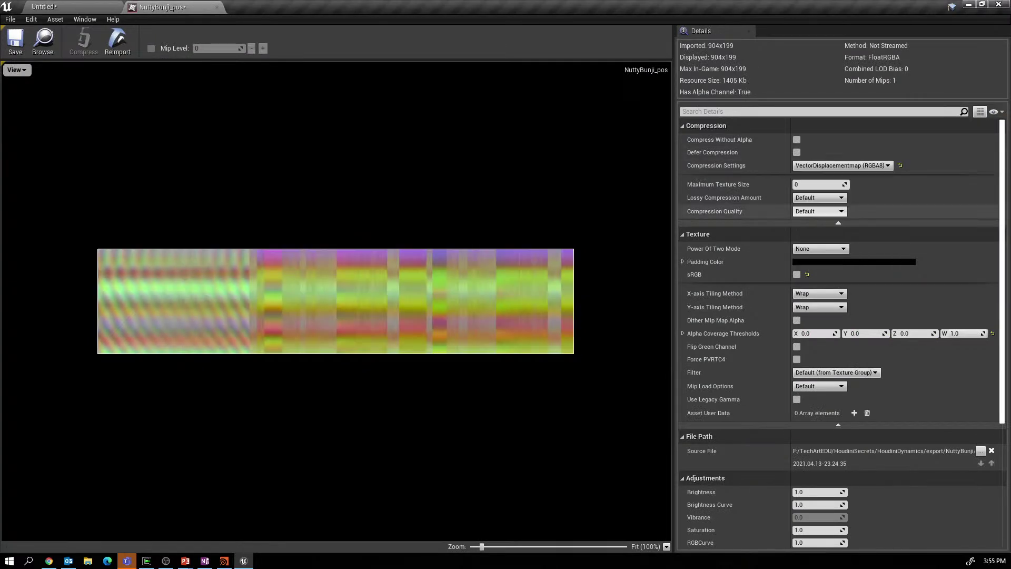
click(836, 373)
click(804, 382)
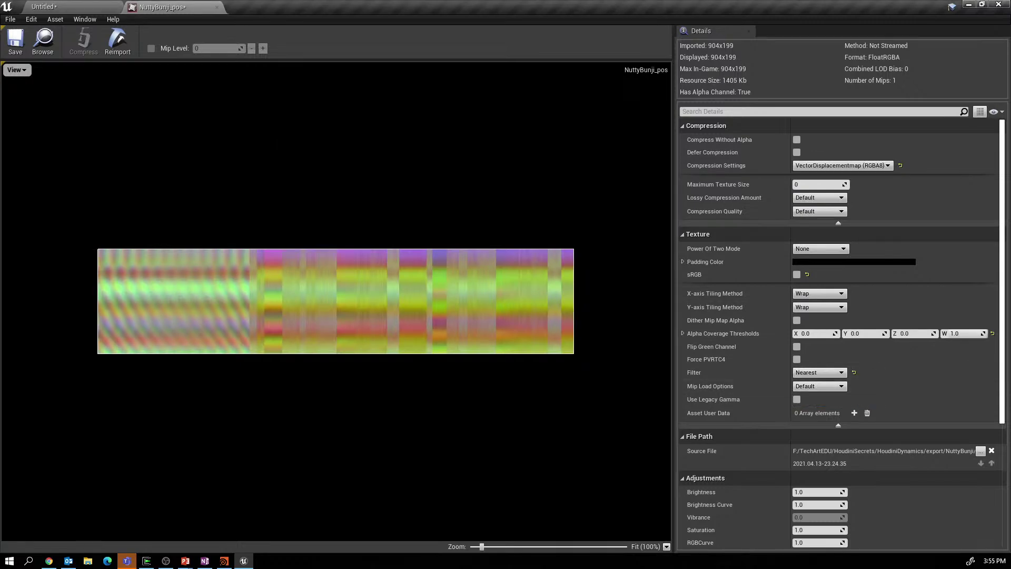
click(15, 42)
Give the NuttyBunji_rot texture VectorDisplacementmap (RGBA8) compression and the Nearest filter, and save it.
click(44, 6)
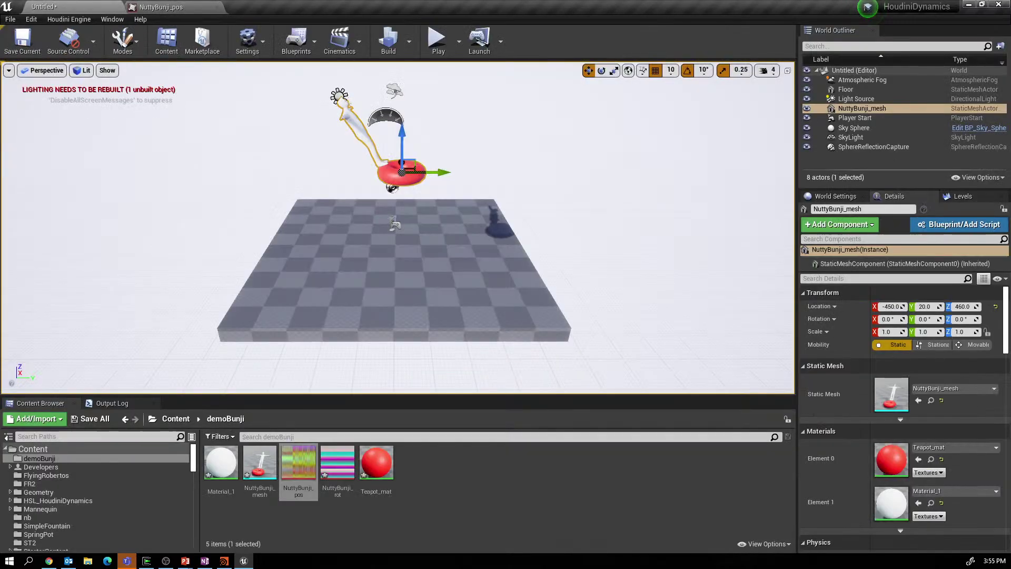
double_click(338, 463)
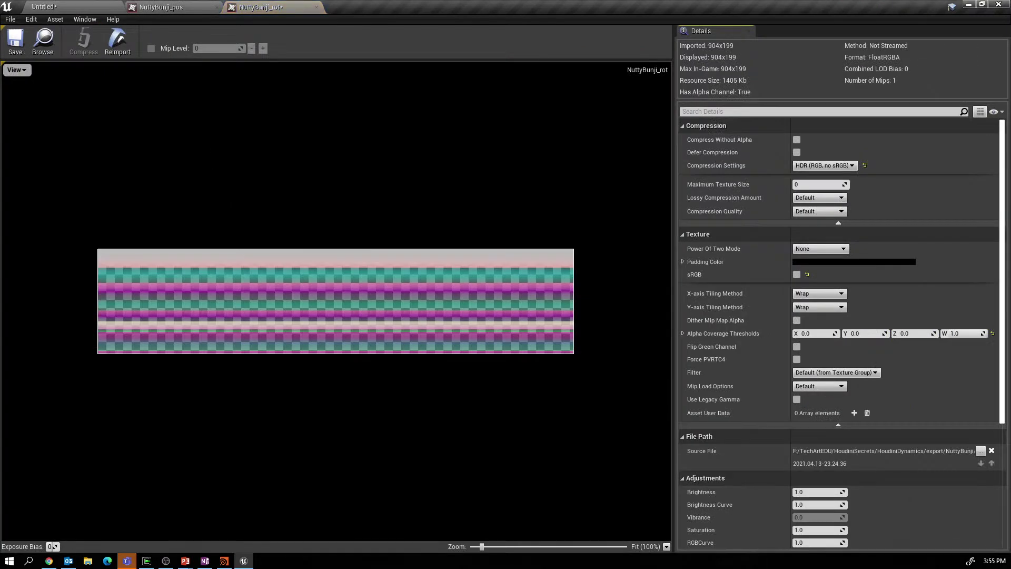
click(825, 166)
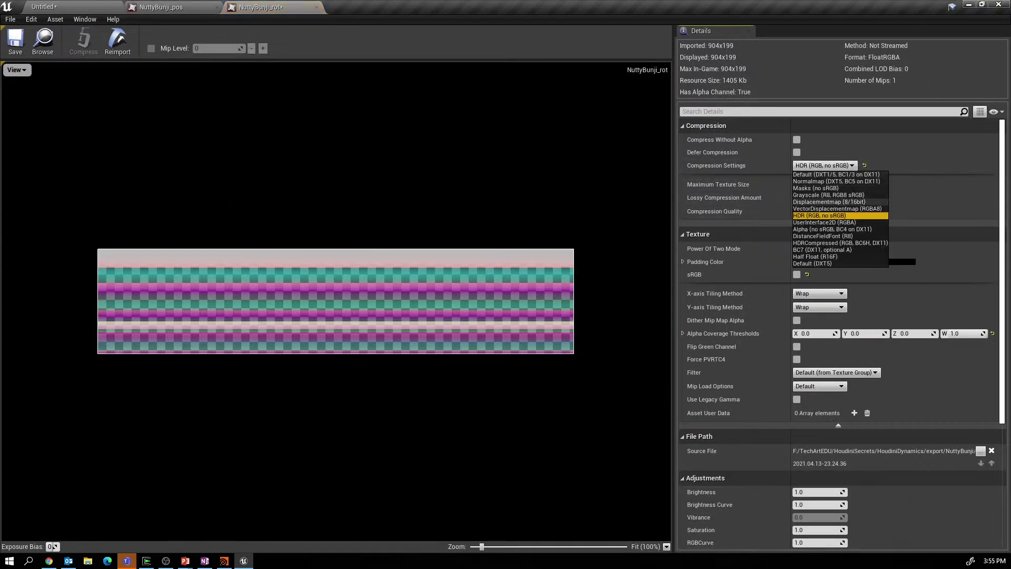
click(841, 209)
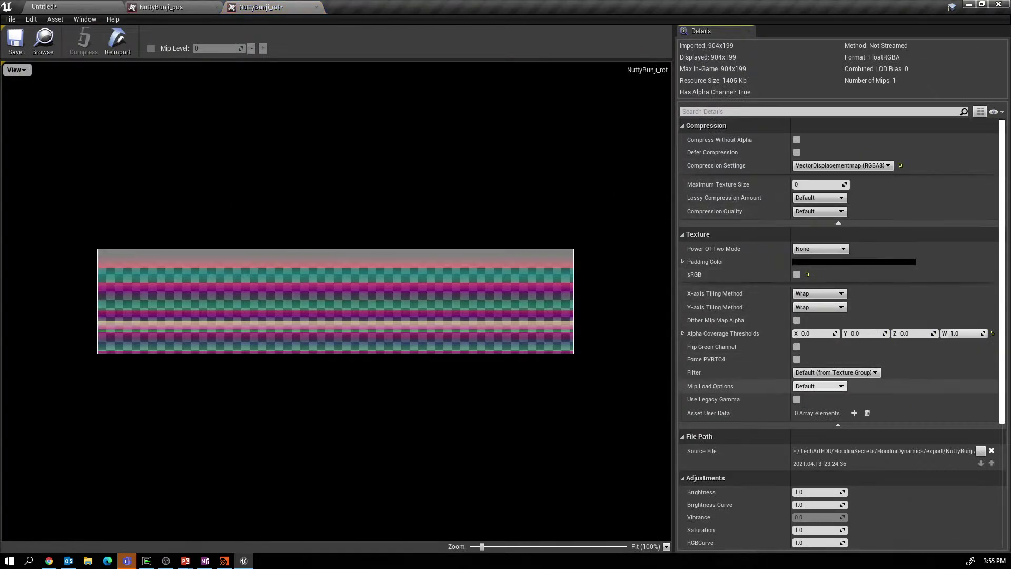
click(806, 373)
click(822, 397)
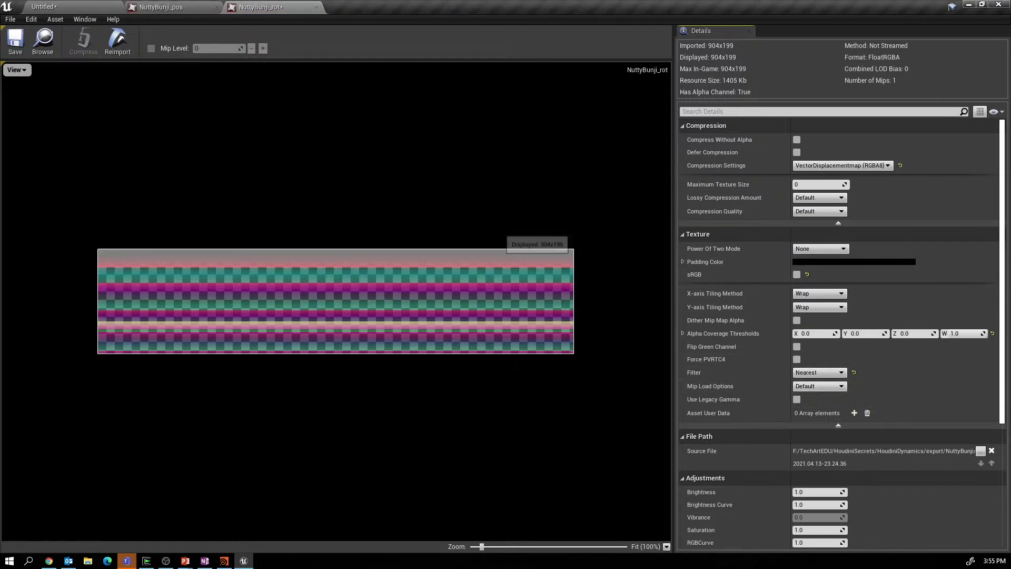
click(15, 41)
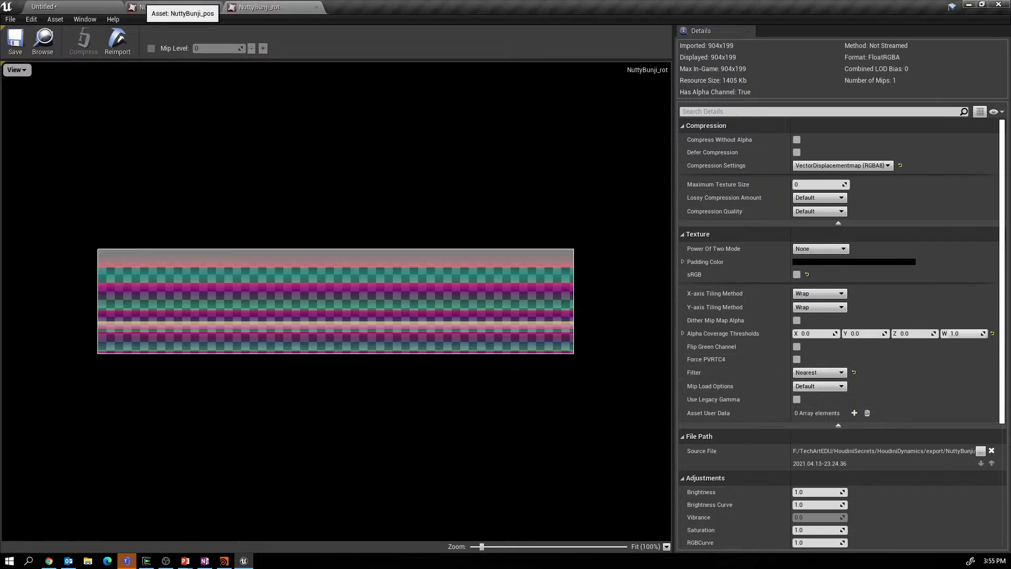
Create a new material named M_DemoBunji in the demoBunji folder.
key(ctrl+Tab)
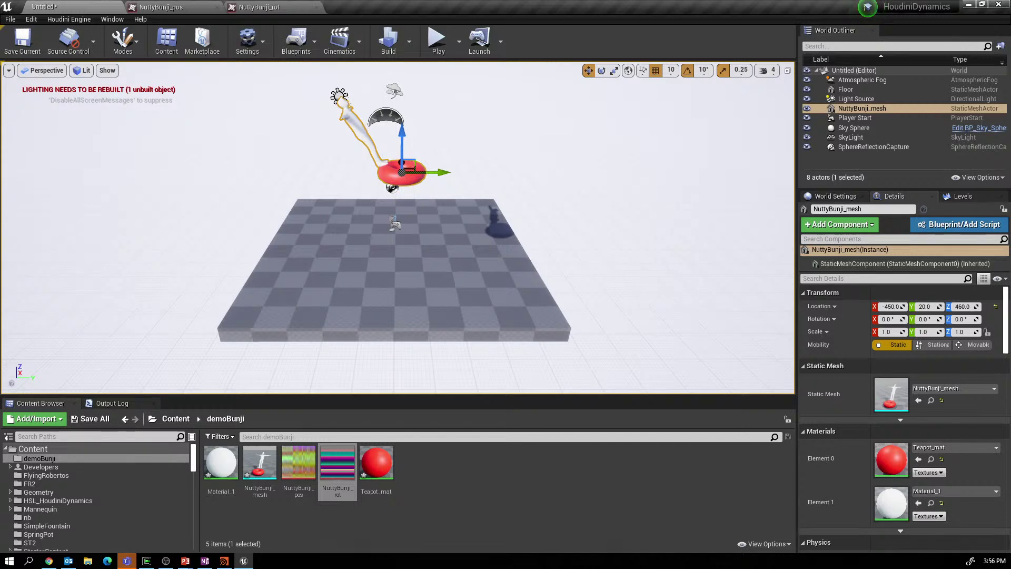
right_click(428, 460)
mouse_move(474, 351)
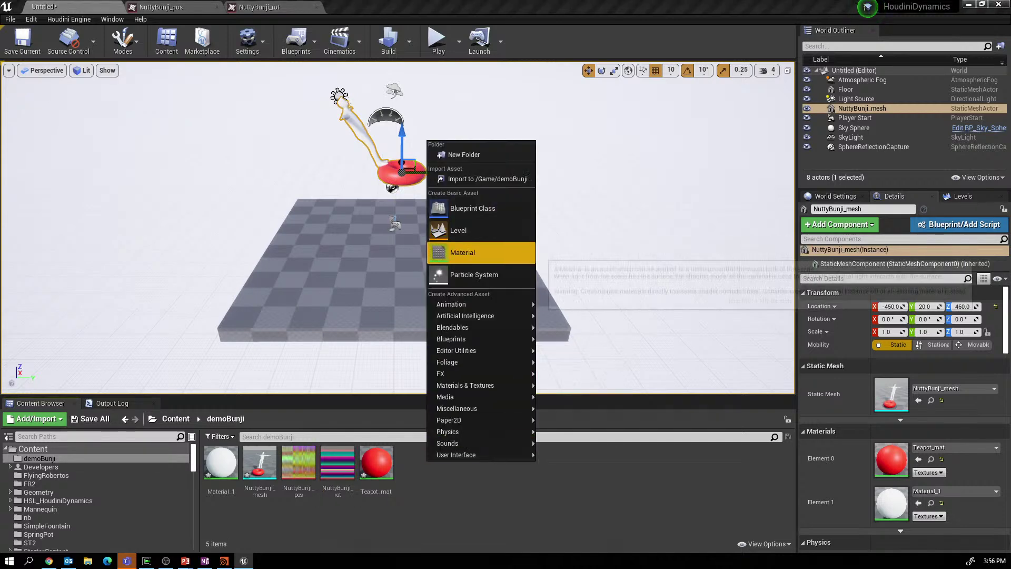
click(462, 252)
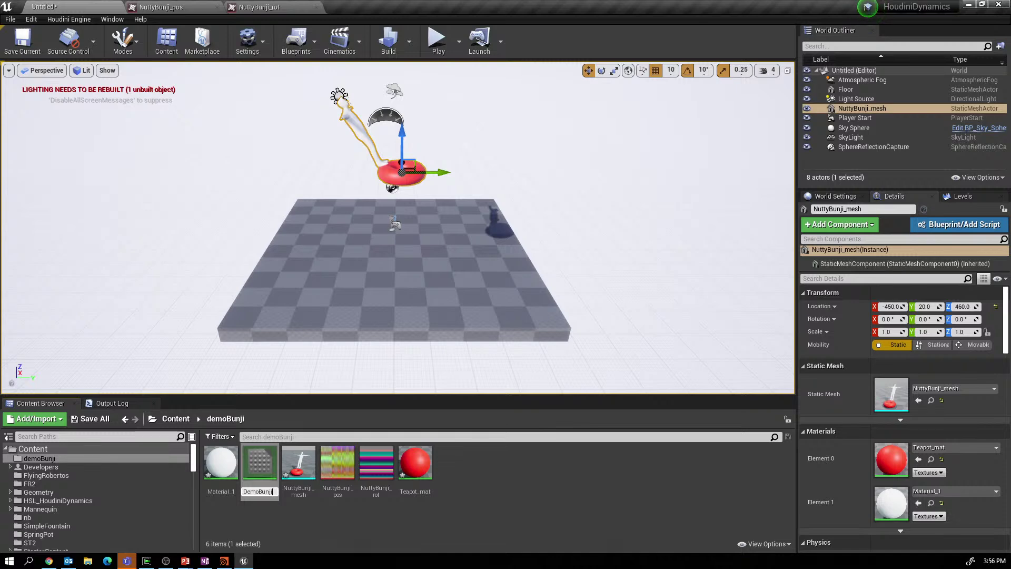
key(Return)
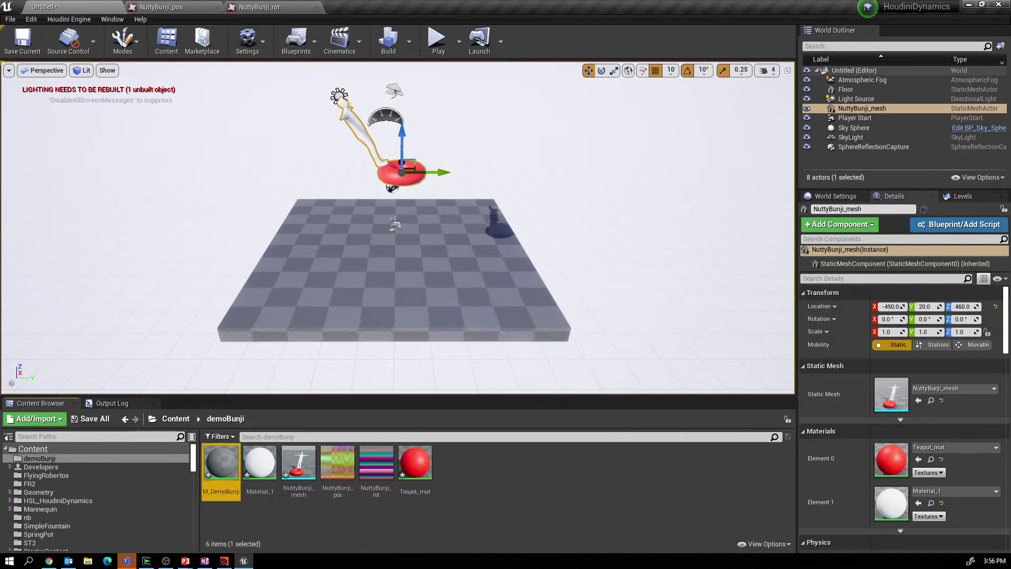
Open the M_DemoBunji material for editing and add an MF_VAT_Soft function node to its graph.
double_click(221, 463)
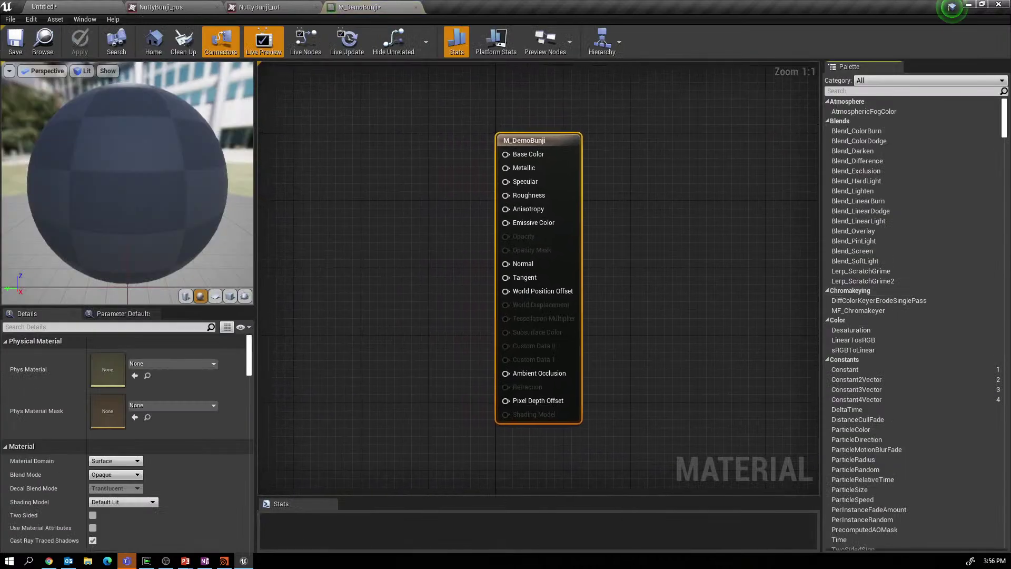
drag(528, 143, 679, 153)
right_click(478, 269)
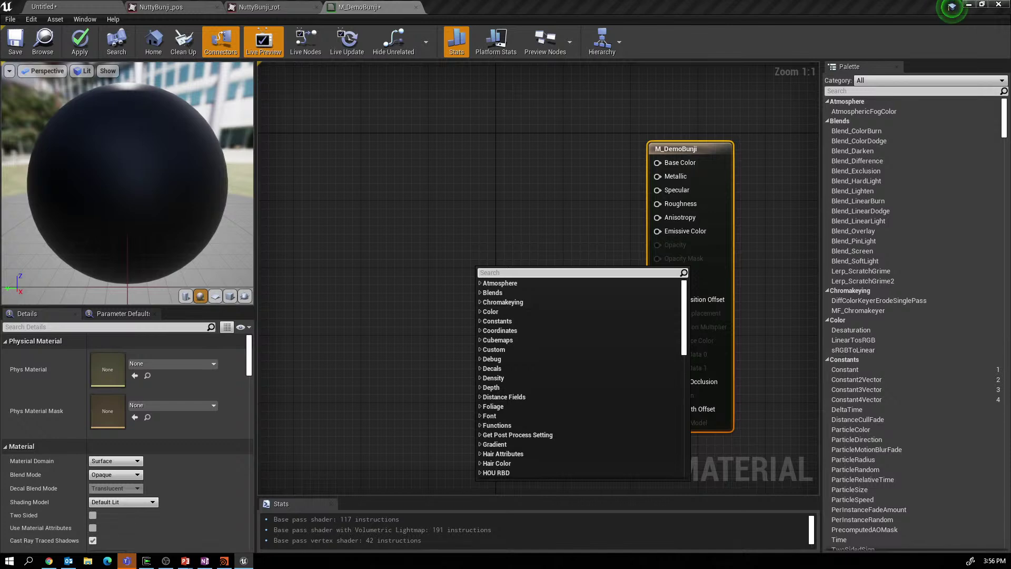
text(soft)
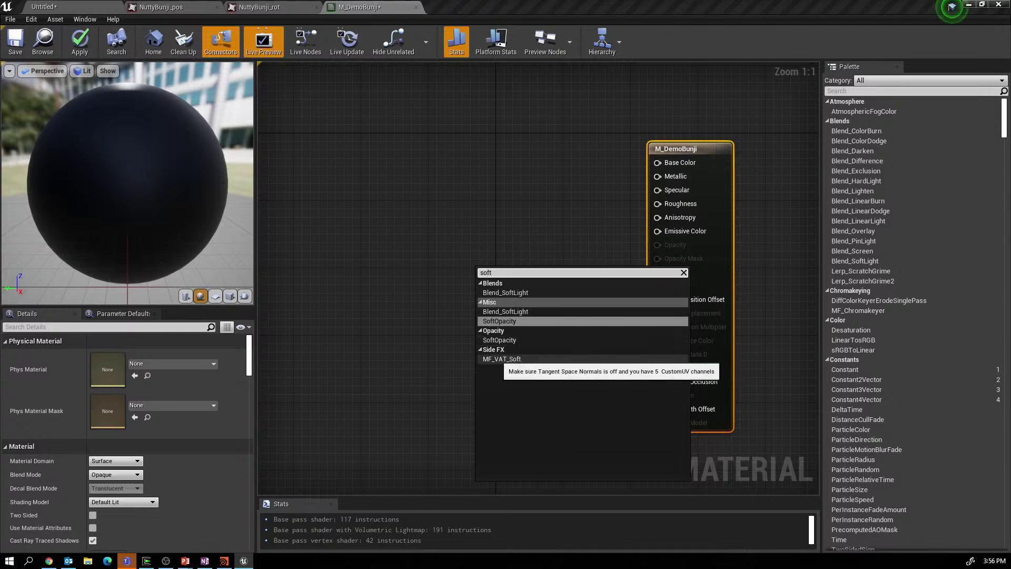
click(502, 359)
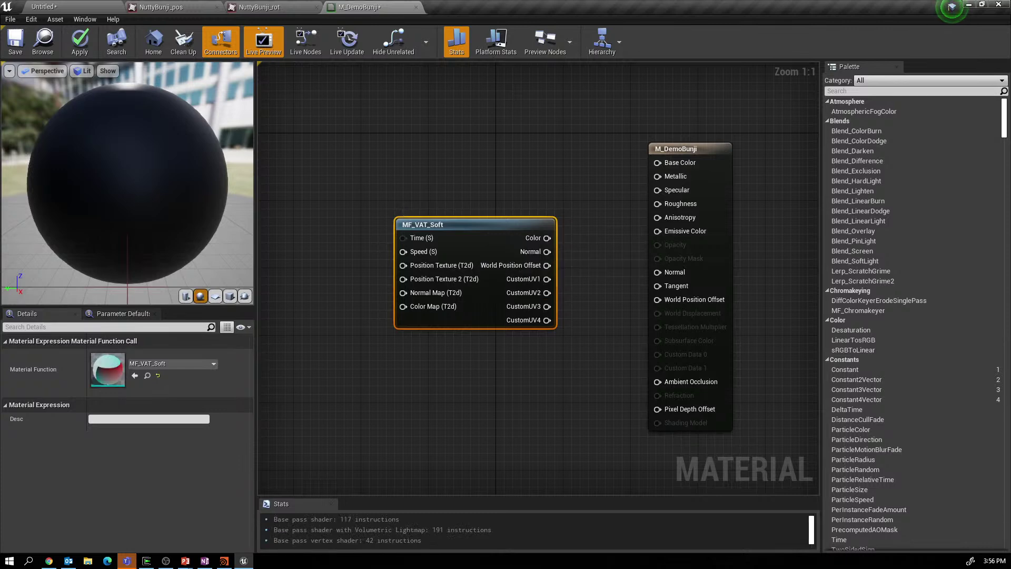
Set the M_DemoBunji material's number of customized UVs to 5.
click(666, 173)
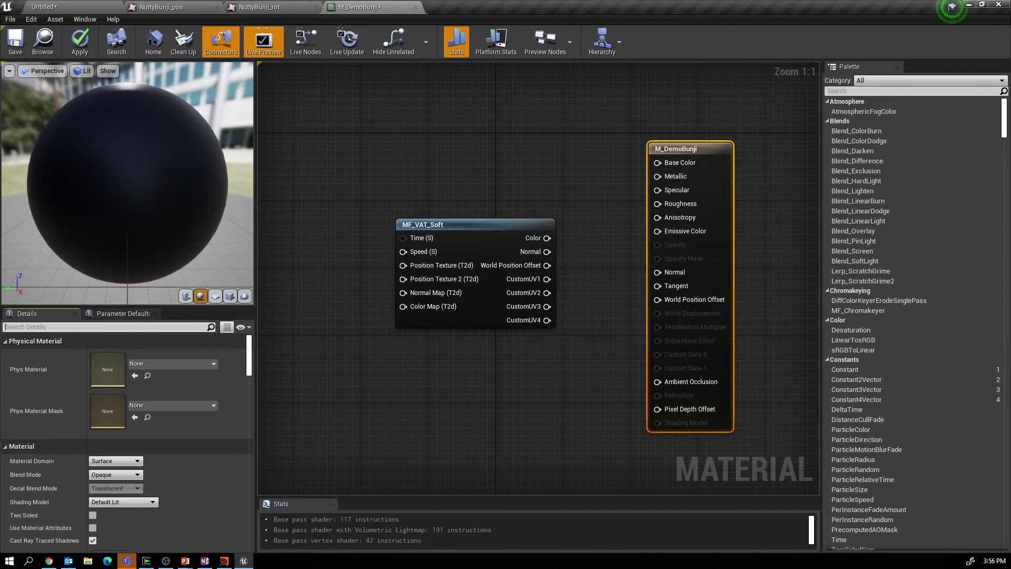
text(ub)
key(BackSpace)
text(v)
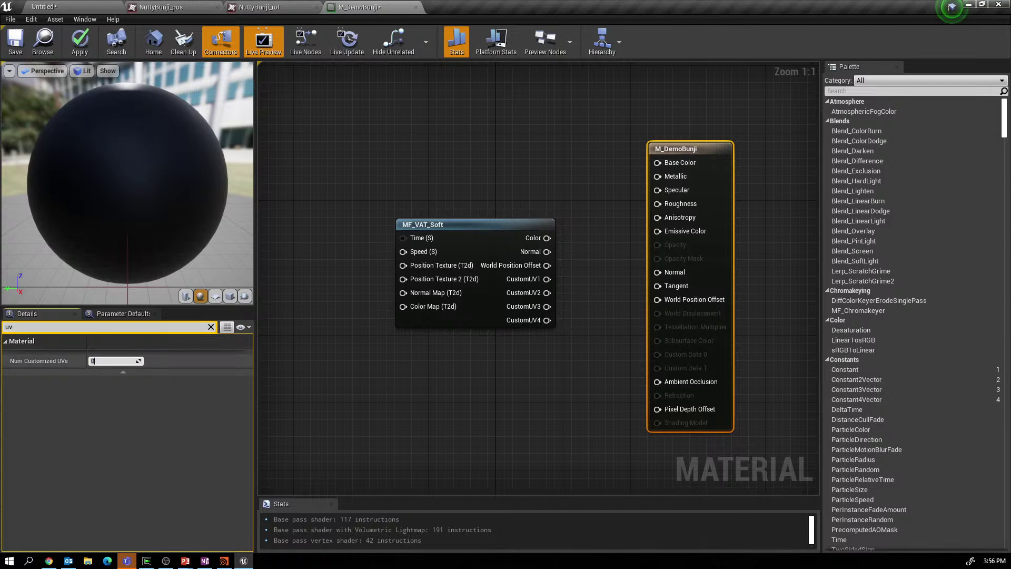
text(5)
key(Return)
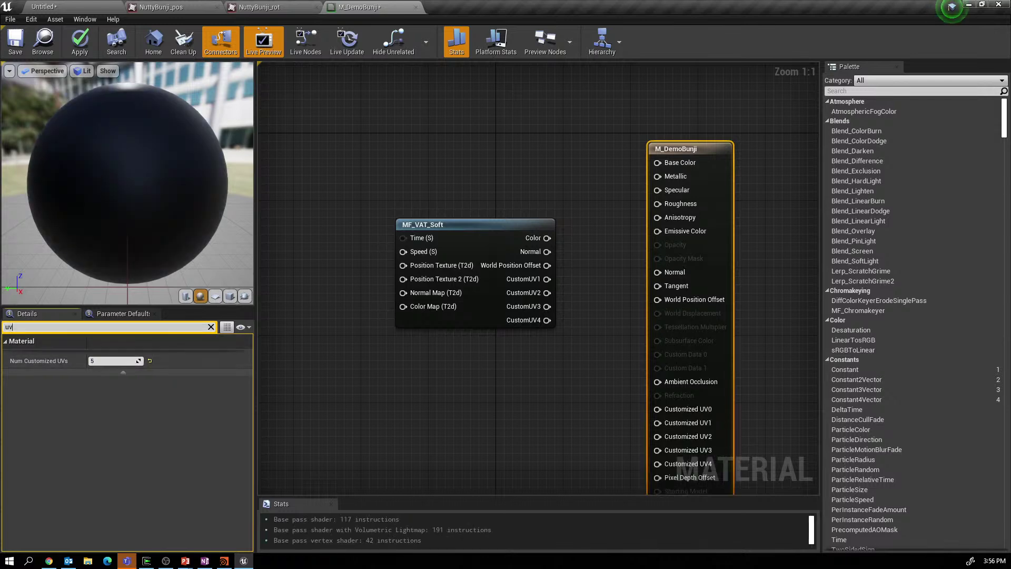
Turn off Tangent Space Normal for the M_DemoBunji material and clear the property filter.
key(BackSpace)
key(BackSpace)
text(tan)
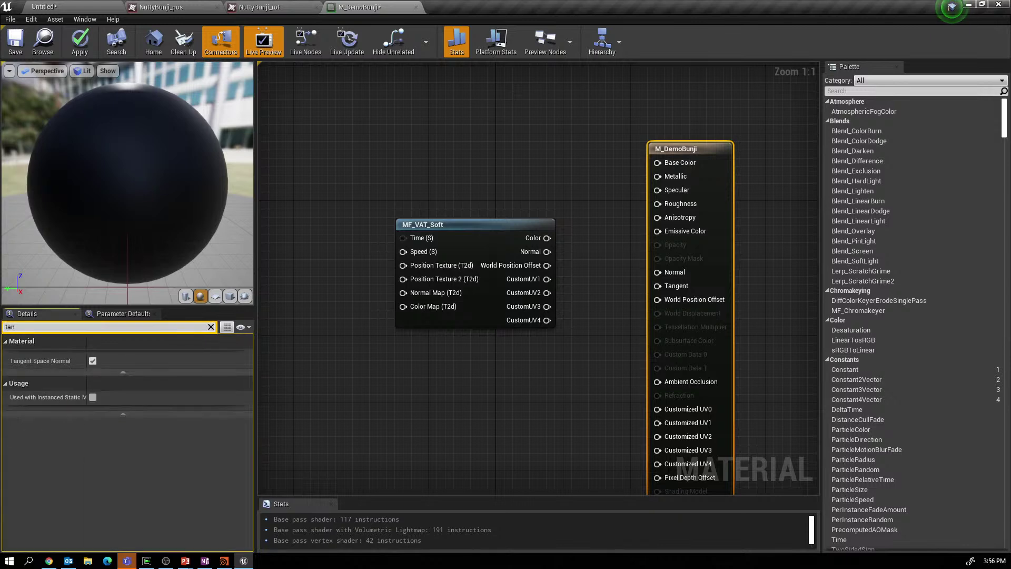
click(92, 361)
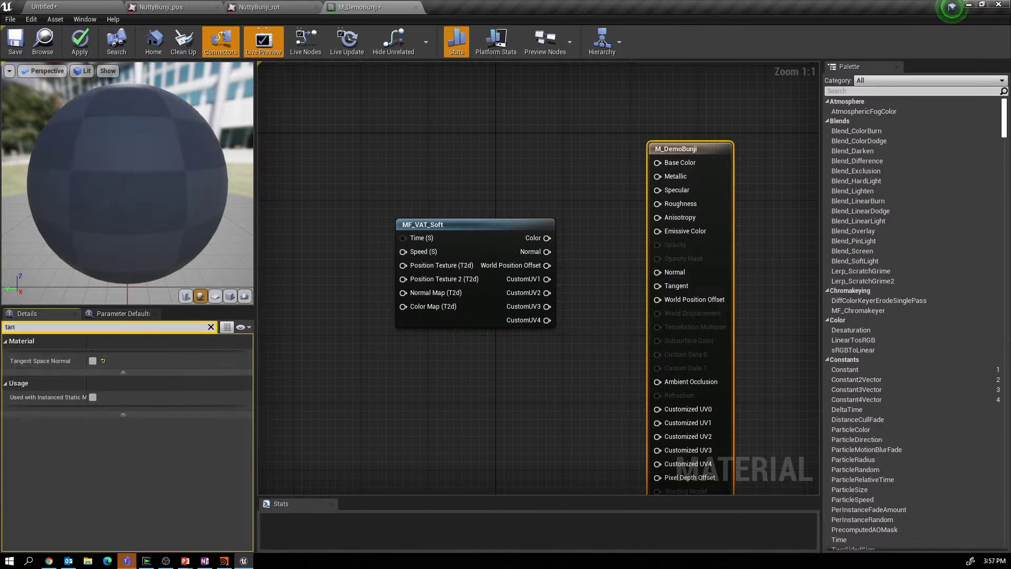
key(Escape)
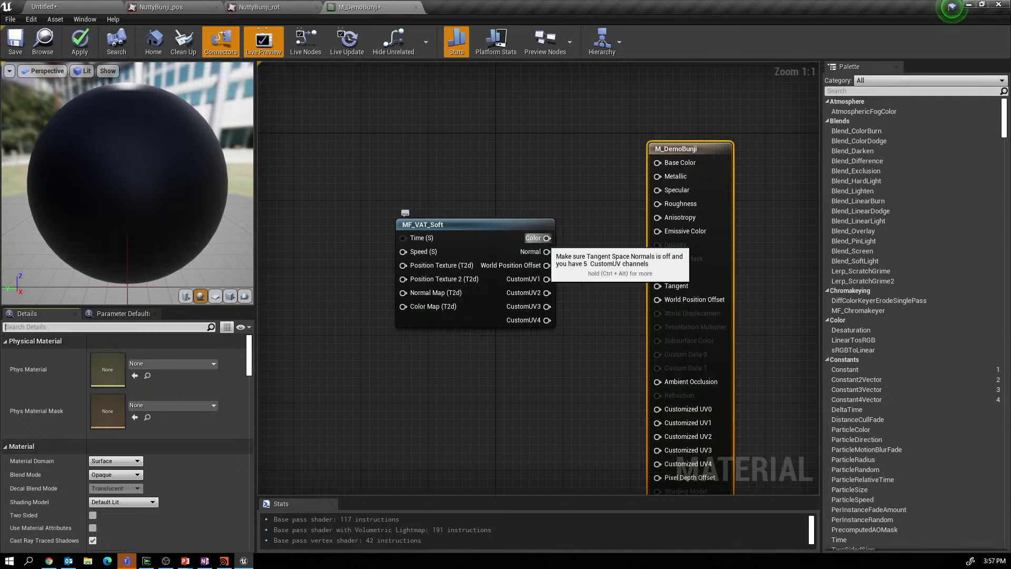
Connect MF_VAT_Soft's Normal, World Position Offset and CustomUV1 to CustomUV4 outputs to the matching M_DemoBunji inputs, Customized UV1 to UV4 included.
drag(548, 251, 658, 272)
drag(547, 266, 658, 299)
drag(547, 279, 659, 423)
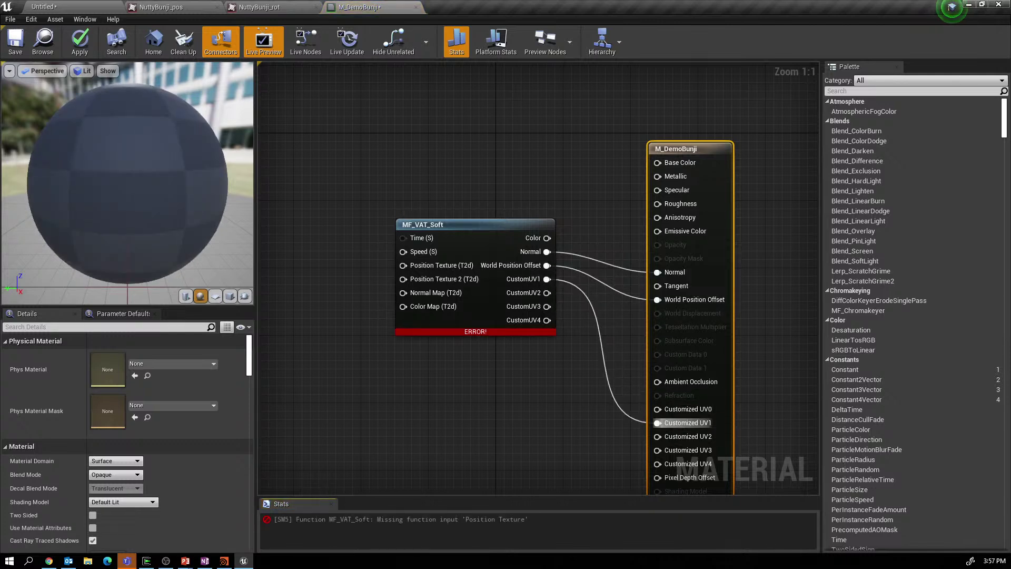
drag(547, 293, 659, 437)
drag(547, 306, 658, 450)
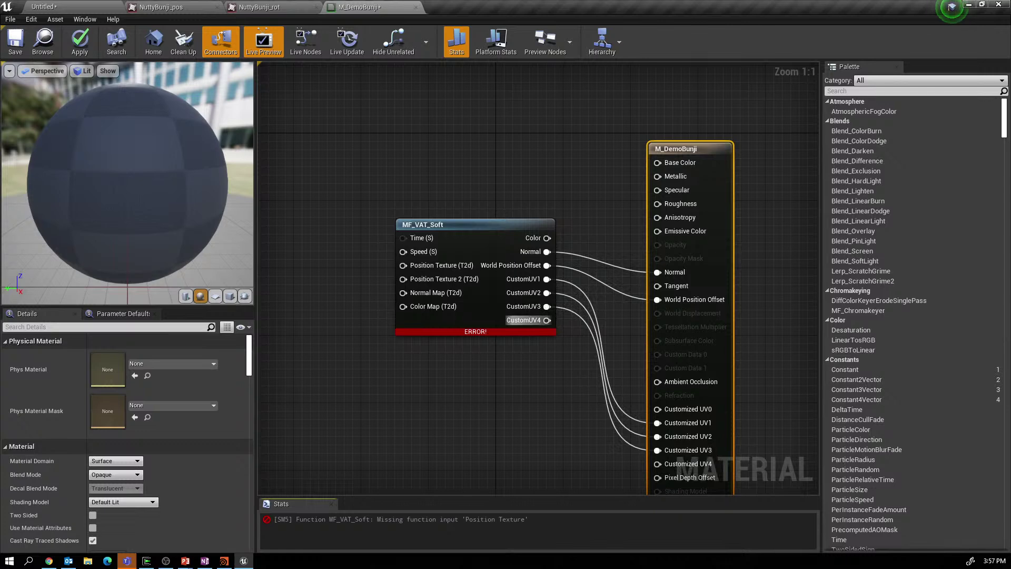
drag(546, 321, 684, 480)
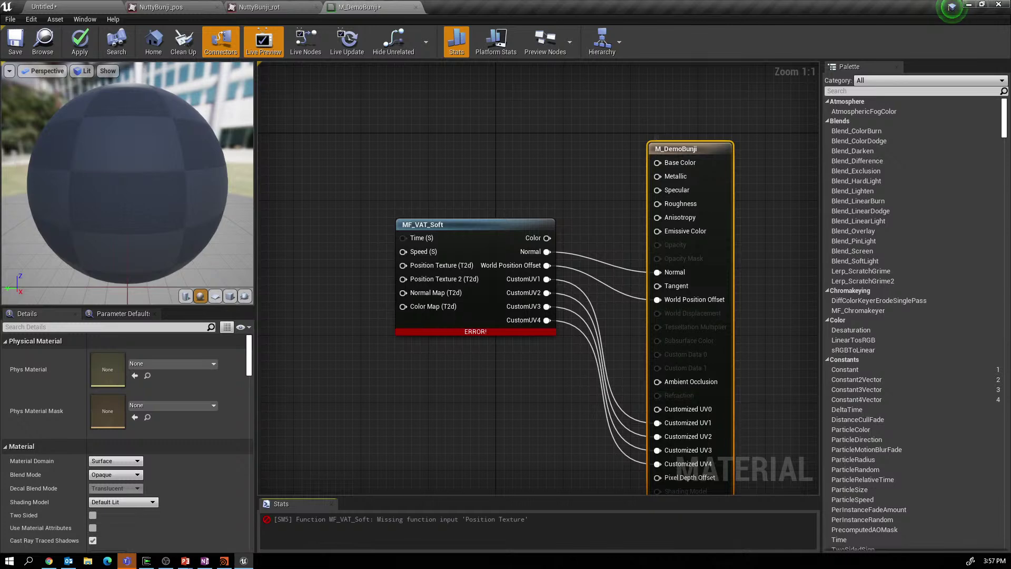
Add a VectorParameter named color above MF_VAT_Soft and connect it to the material's Base Color.
right_click(508, 115)
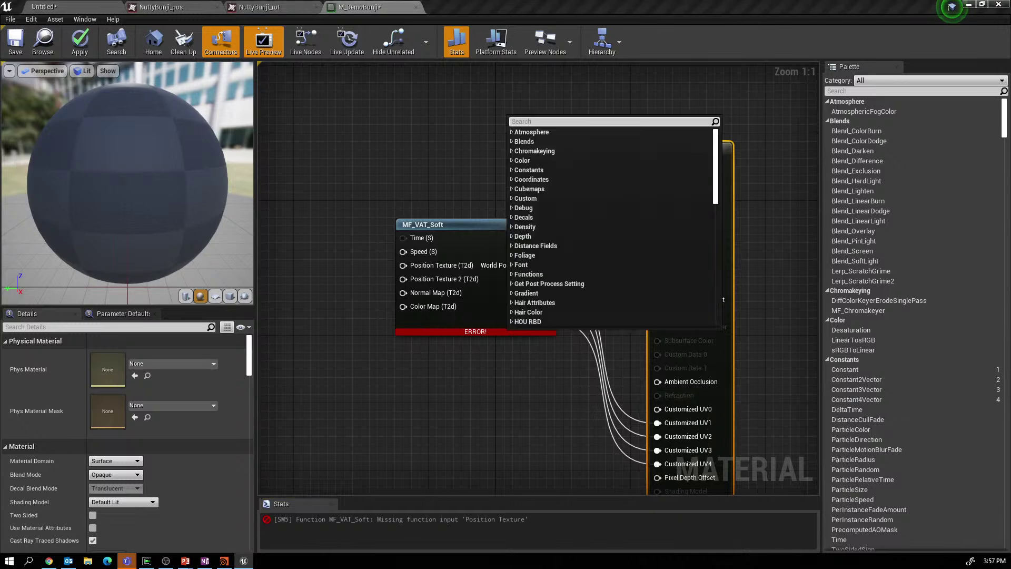
text(vecto)
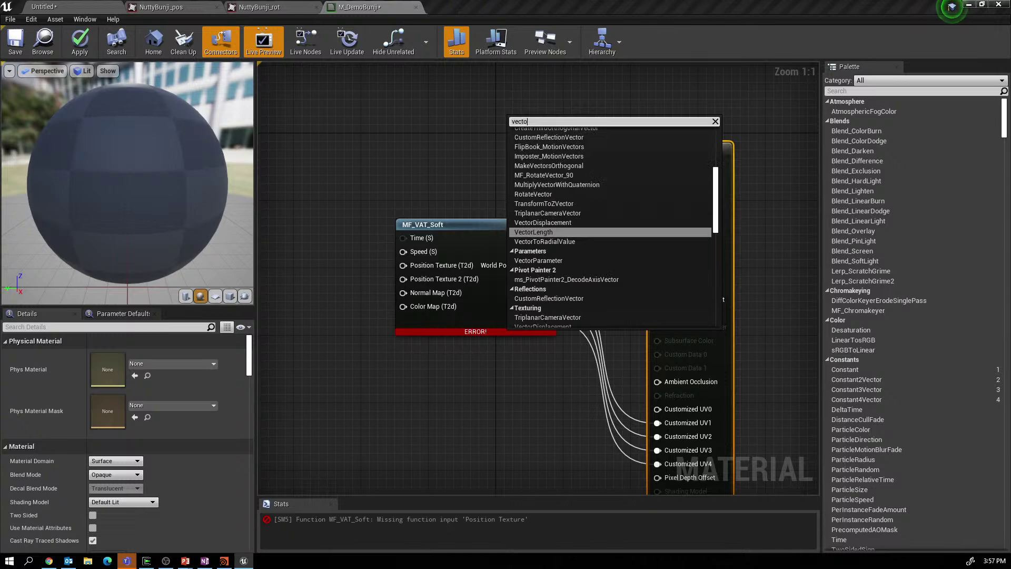
text(r)
key(Down)
key(Down)
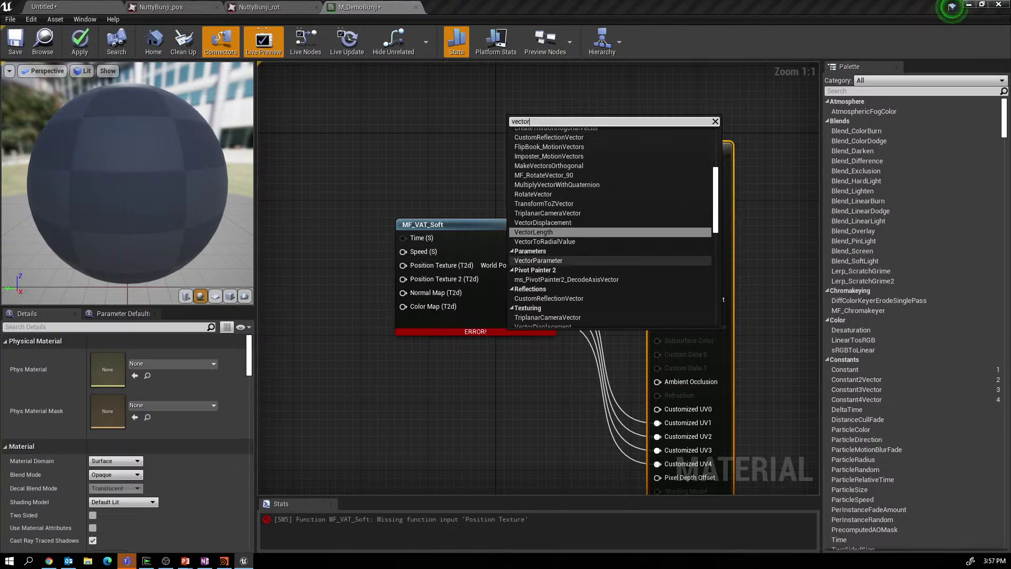
key(Return)
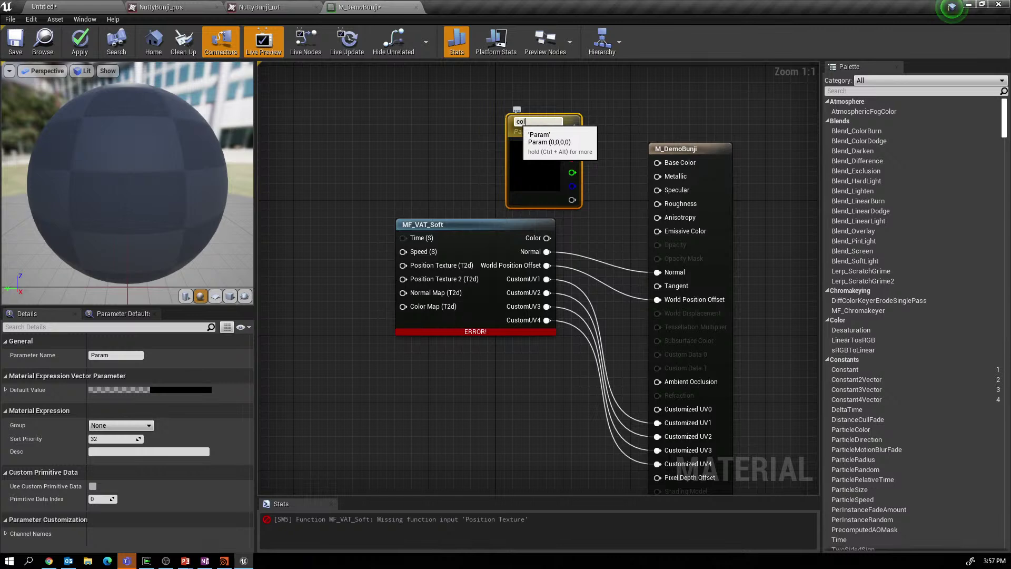
key(Return)
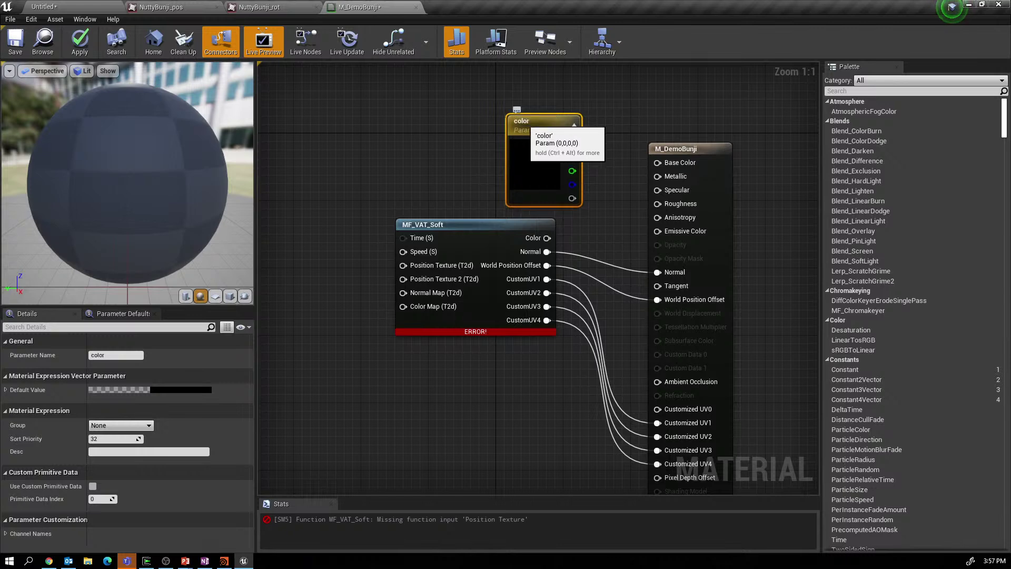
drag(538, 122, 657, 162)
click(560, 101)
Add a ScalarParameter named speed and connect it to MF_VAT_Soft's Speed input.
right_drag(424, 166, 586, 196)
right_click(411, 141)
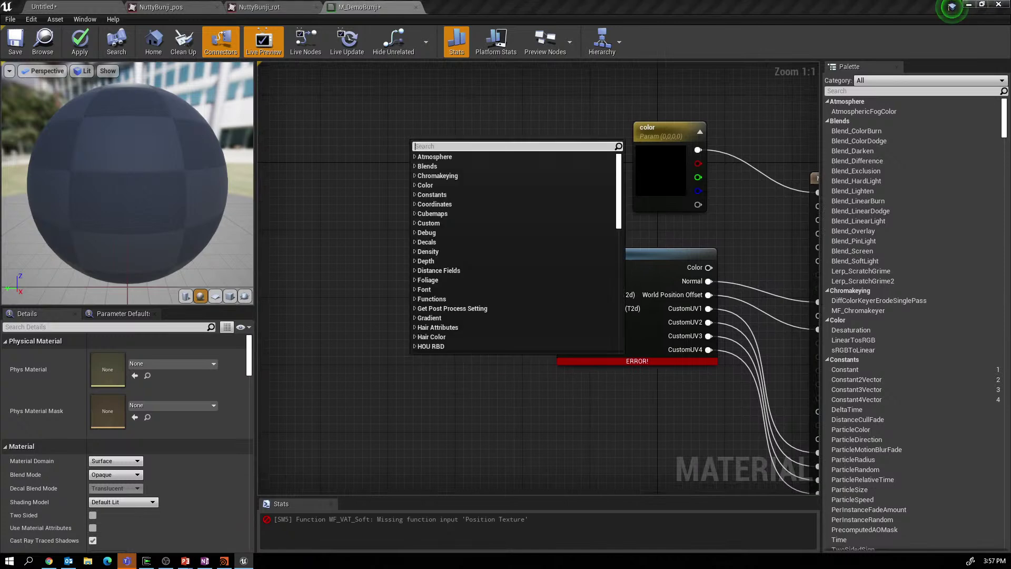
text(scalar)
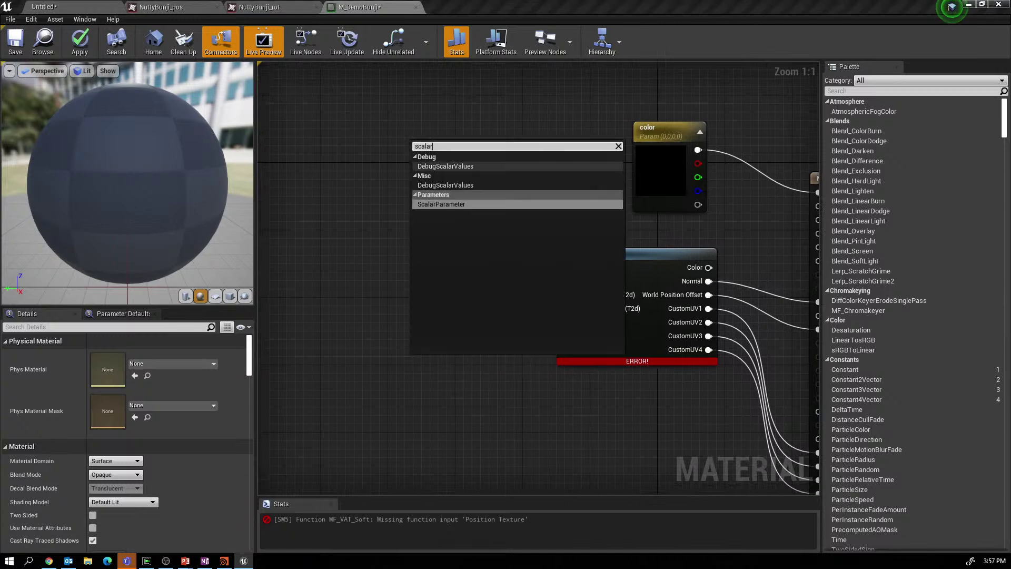
click(453, 204)
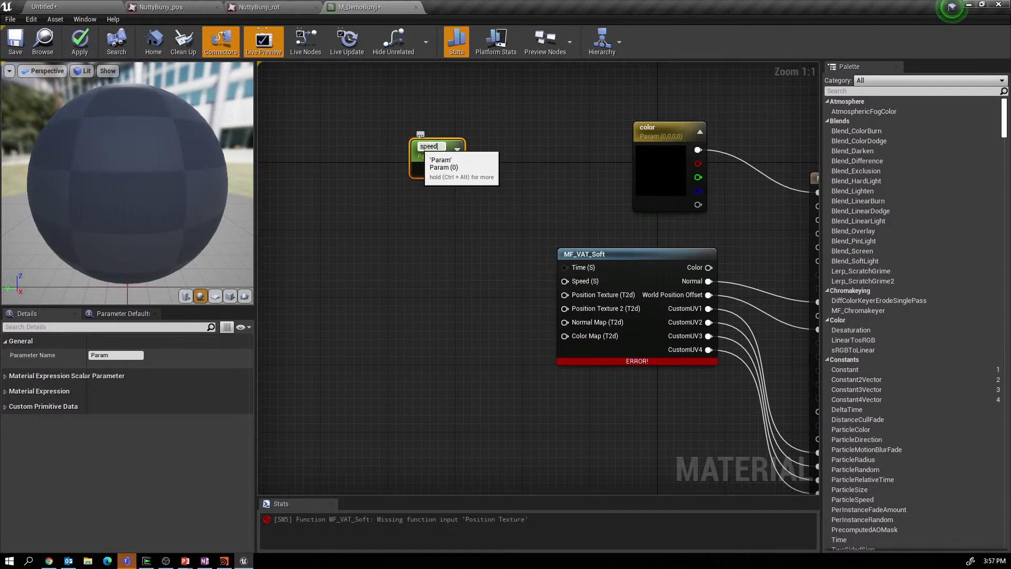
drag(455, 168, 574, 291)
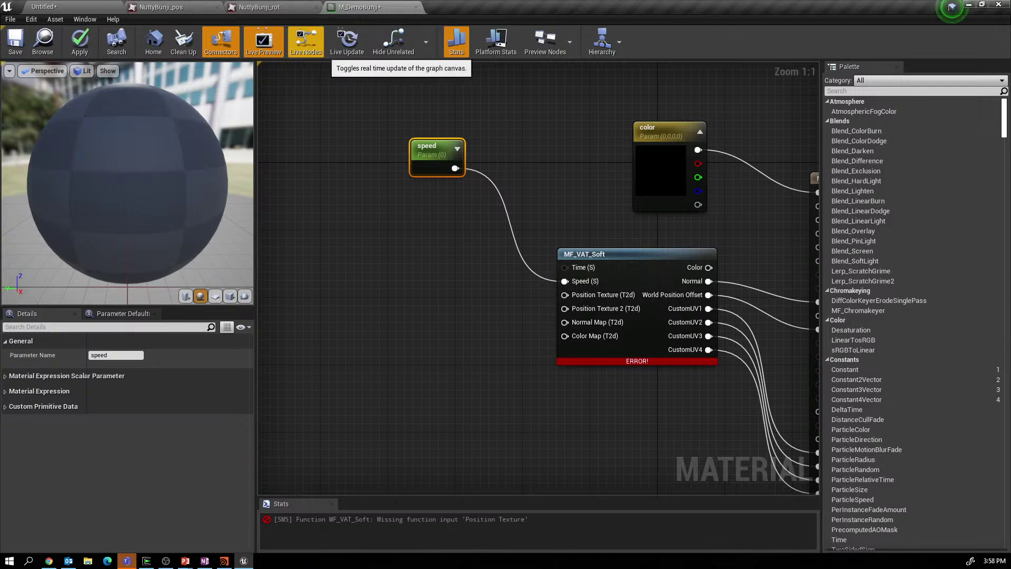
Bring the NuttyBunji_pos and NuttyBunji_rot textures into the material graph as separate texture samples, with the rot sample placed below the pos one.
drag(360, 6, 388, 113)
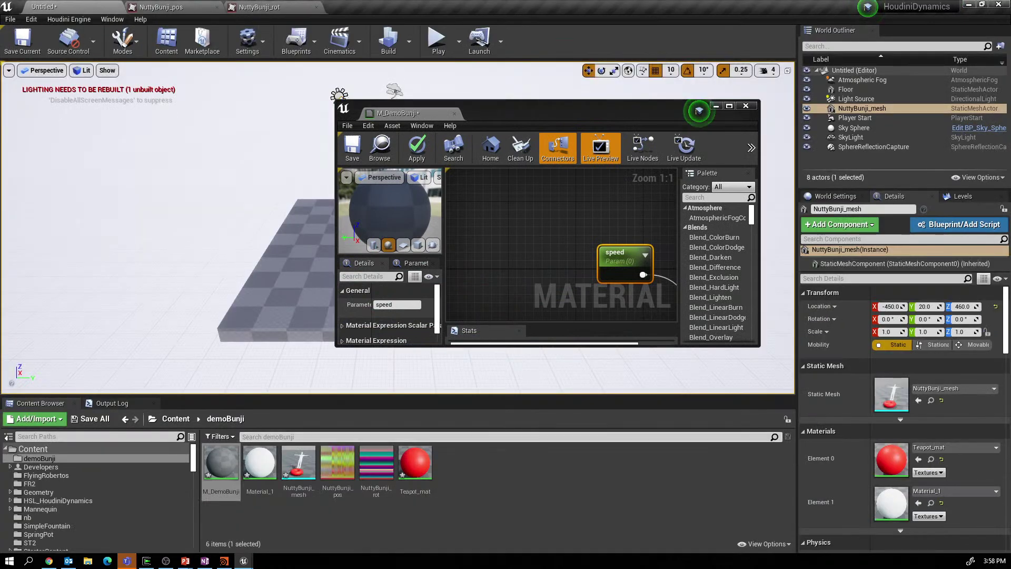
click(337, 463)
ctrl+click(376, 462)
drag(376, 463, 411, 371)
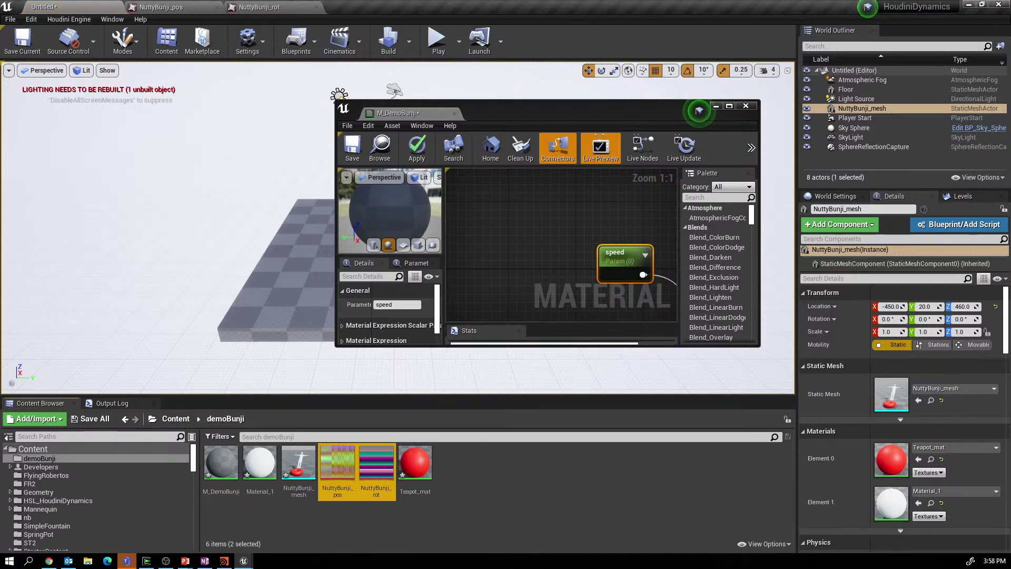
drag(375, 463, 476, 297)
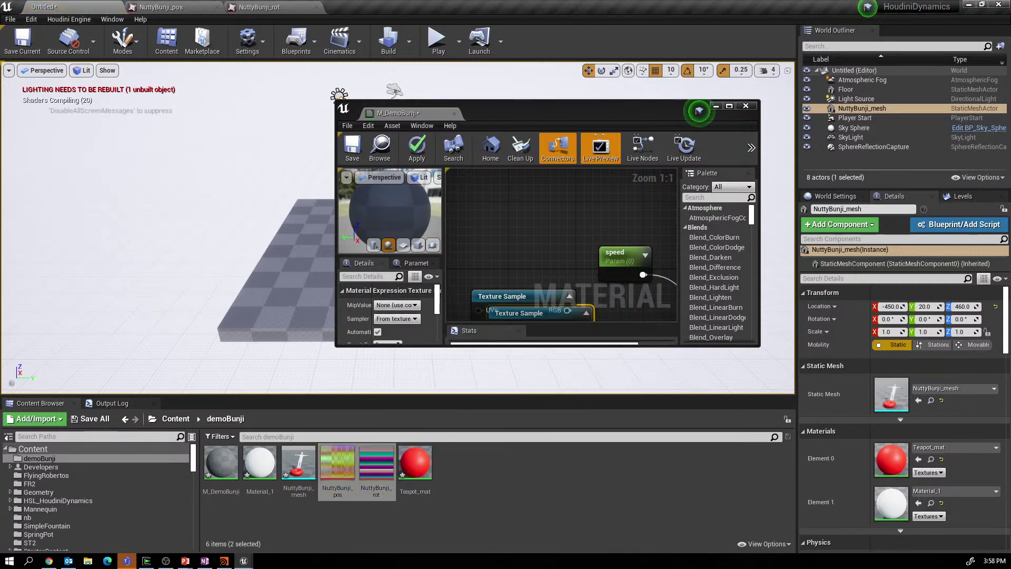
key(alt+Tab)
key(alt+Tab)
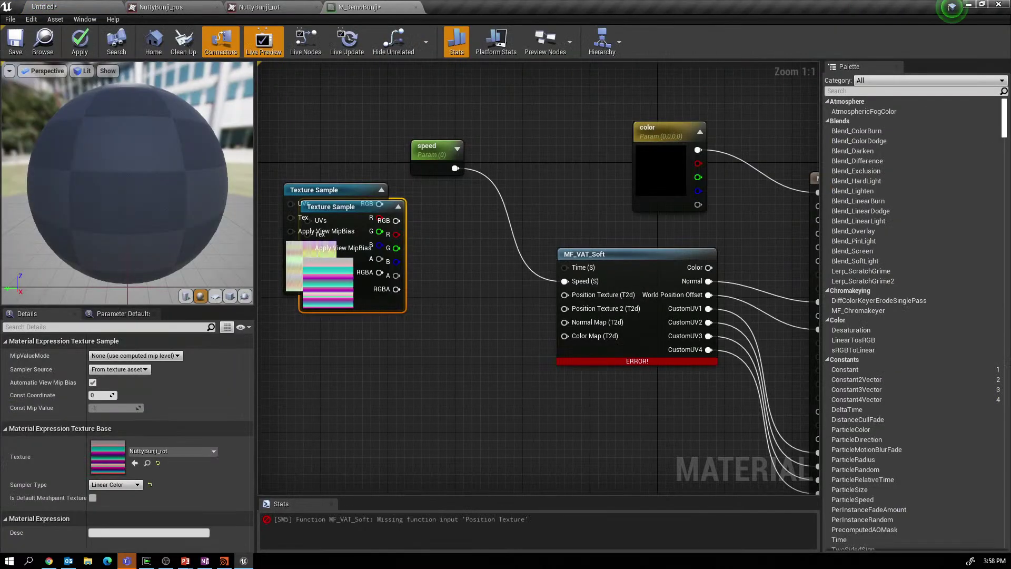
drag(371, 213, 369, 340)
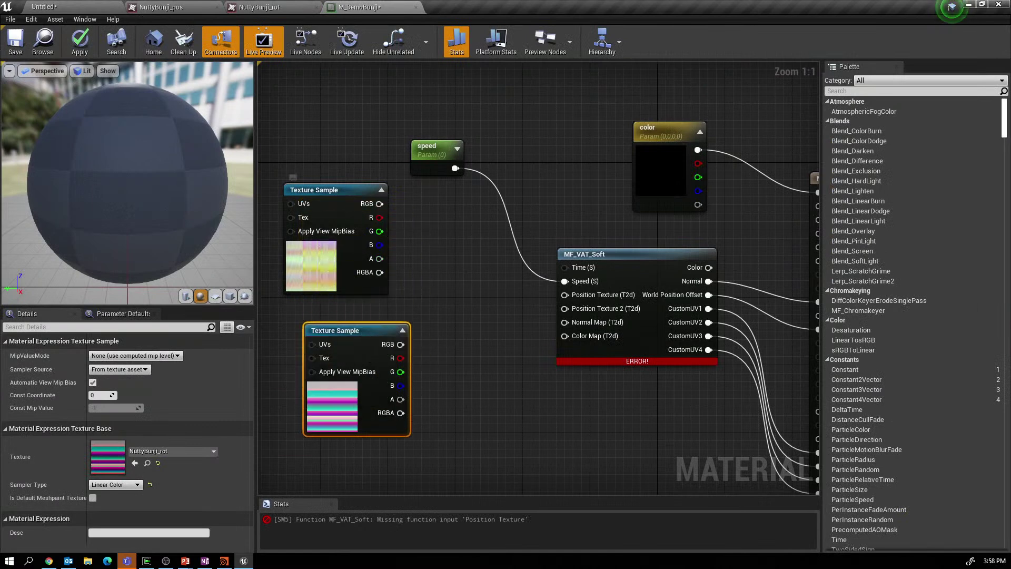
Convert the NuttyBunji_pos texture sample to a texture object and connect it to MF_VAT_Soft's Position Texture input.
click(351, 191)
right_click(350, 191)
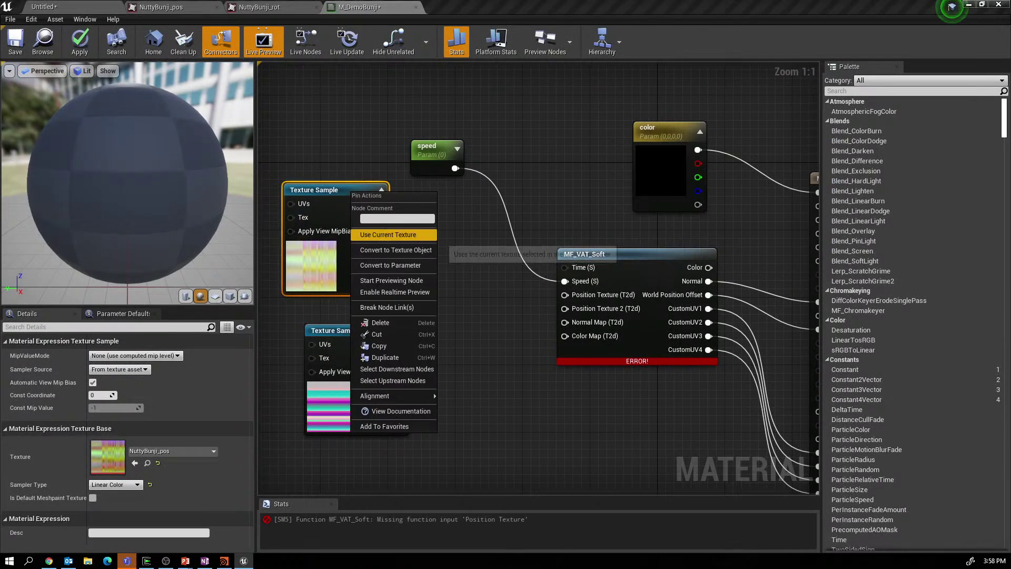
click(395, 249)
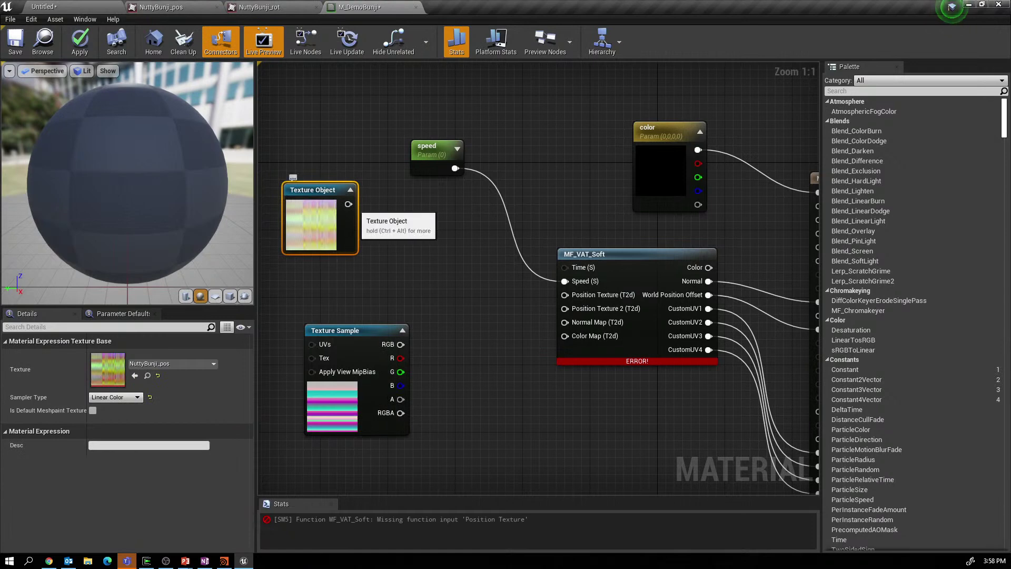
drag(348, 204, 540, 298)
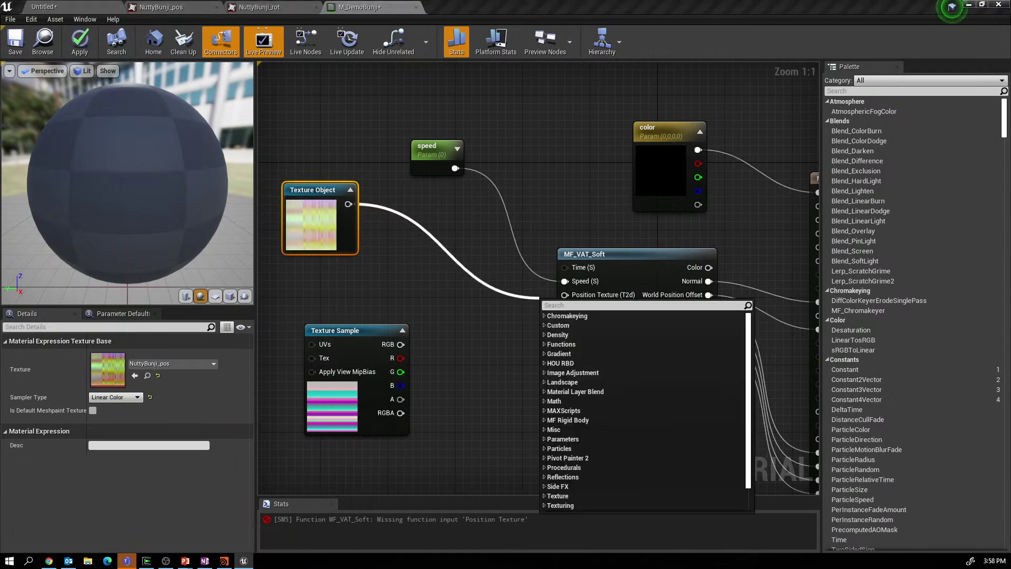
key(Escape)
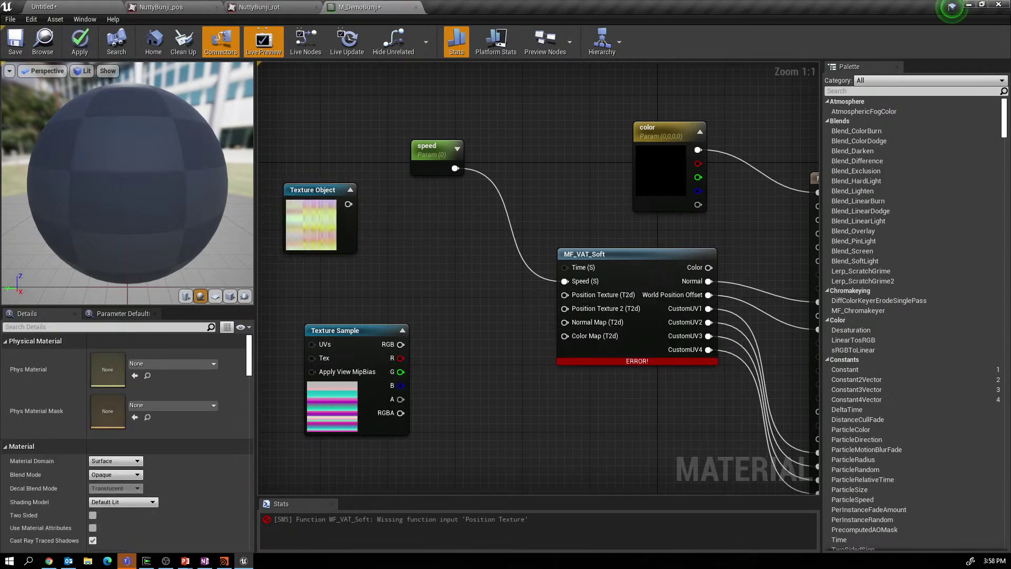
drag(348, 203, 582, 309)
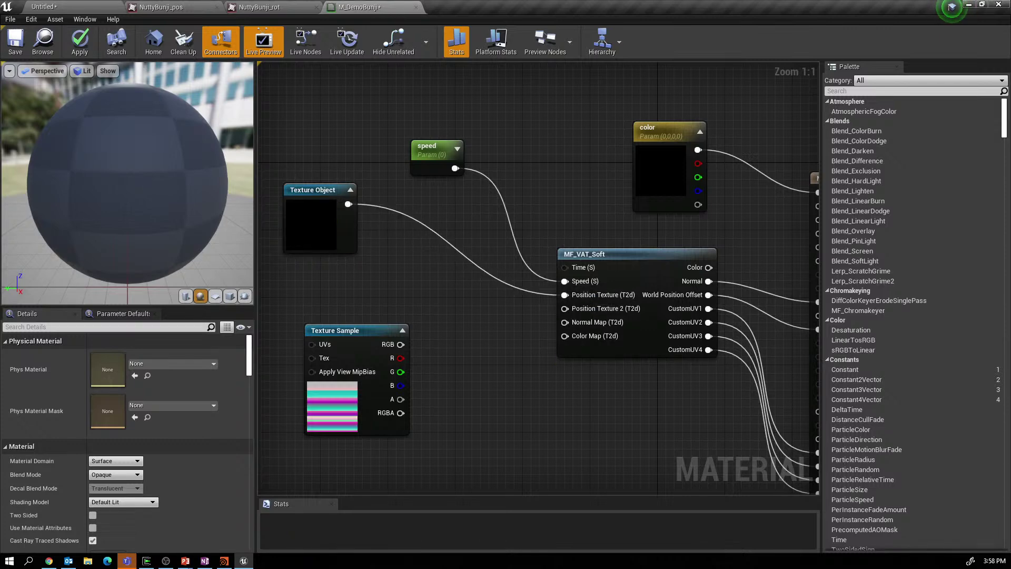
Convert the NuttyBunji_rot texture sample to a texture object.
right_click(369, 332)
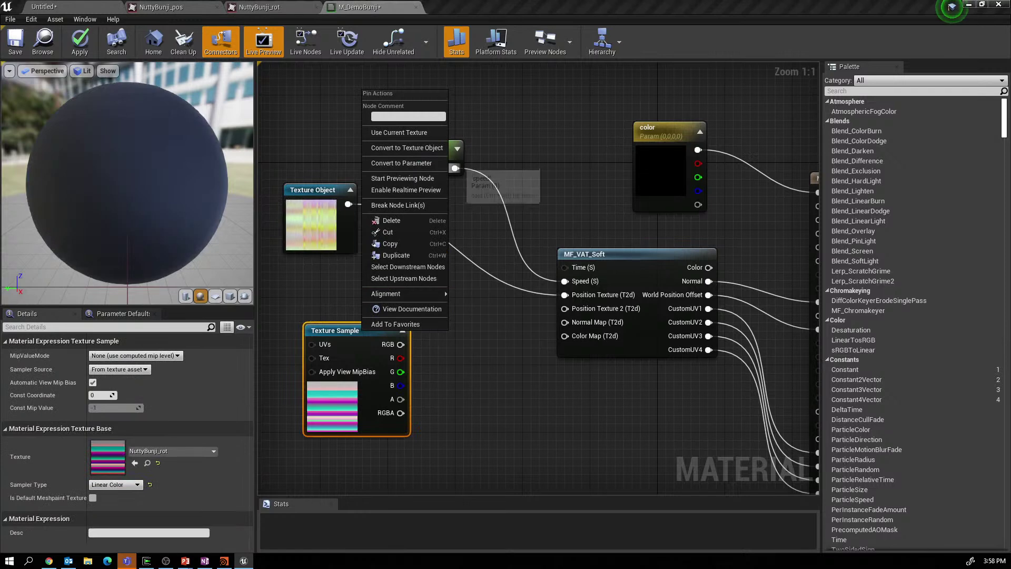
click(407, 148)
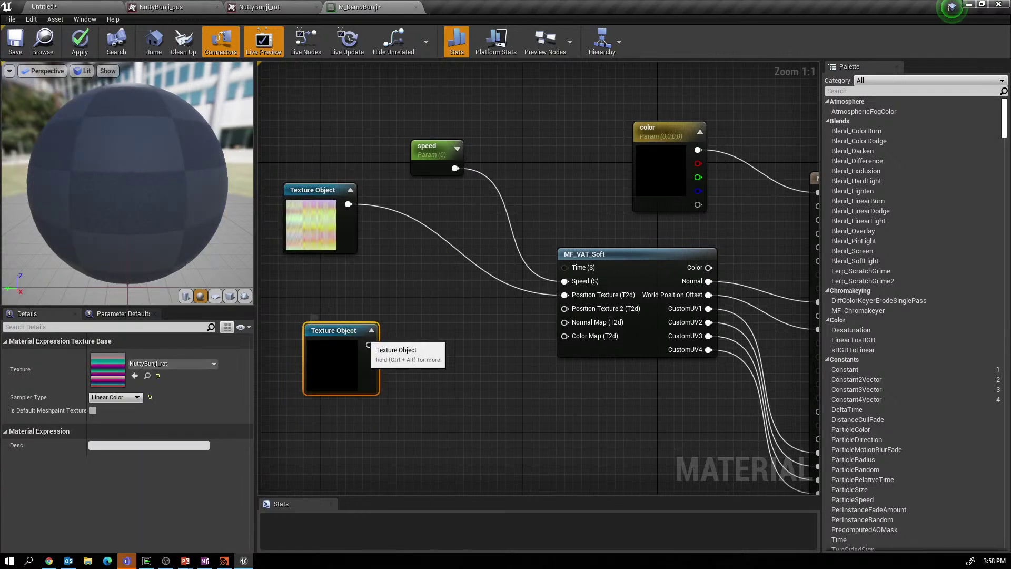
drag(369, 344, 522, 379)
click(522, 380)
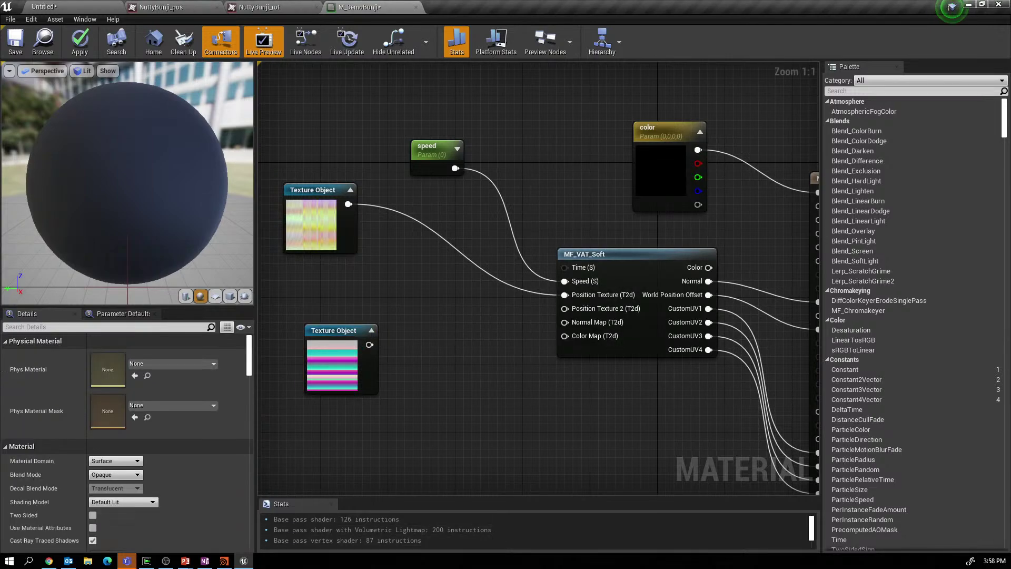
Check the nuttyVAT export paths in Houdini and browse to the HoudiniDynamics export folder in File Explorer, and return to Unreal.
click(224, 561)
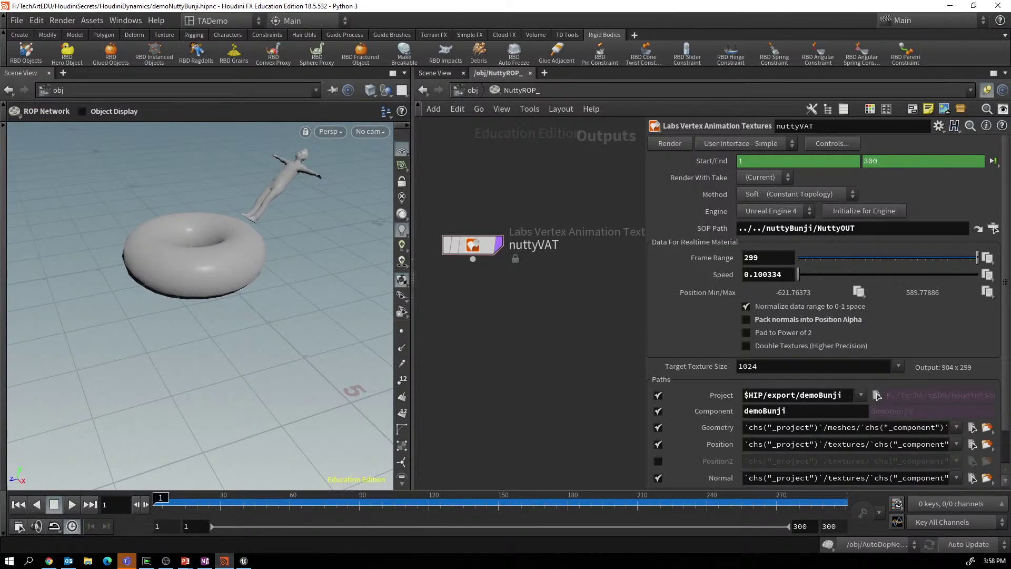
scroll(827, 308, down, 2)
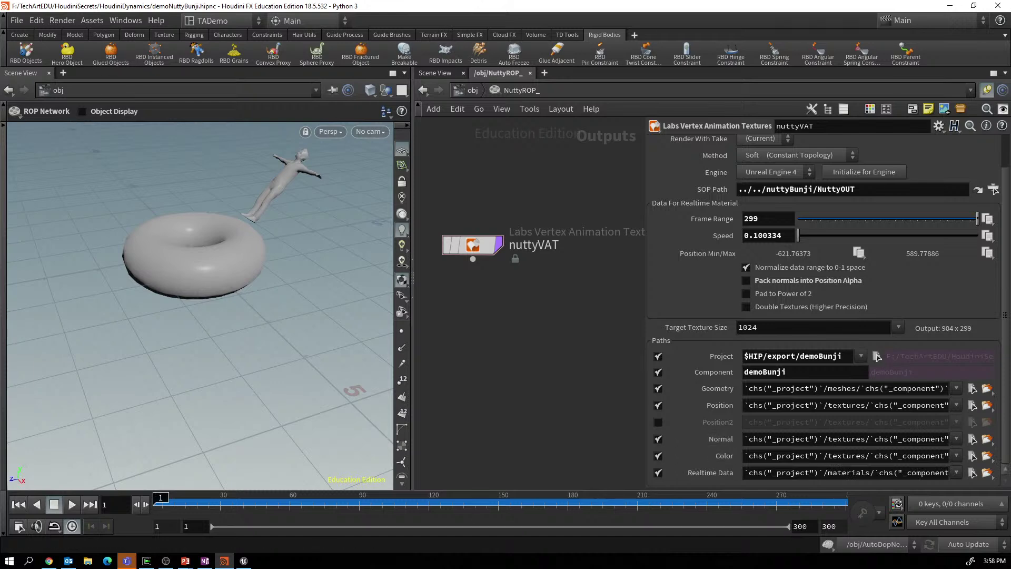
click(877, 356)
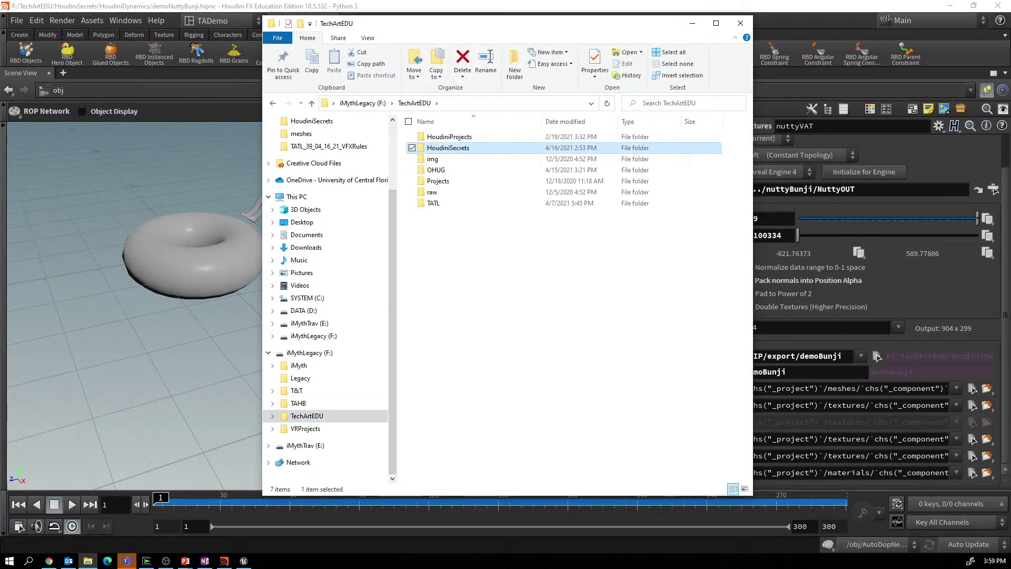
double_click(448, 147)
double_click(452, 158)
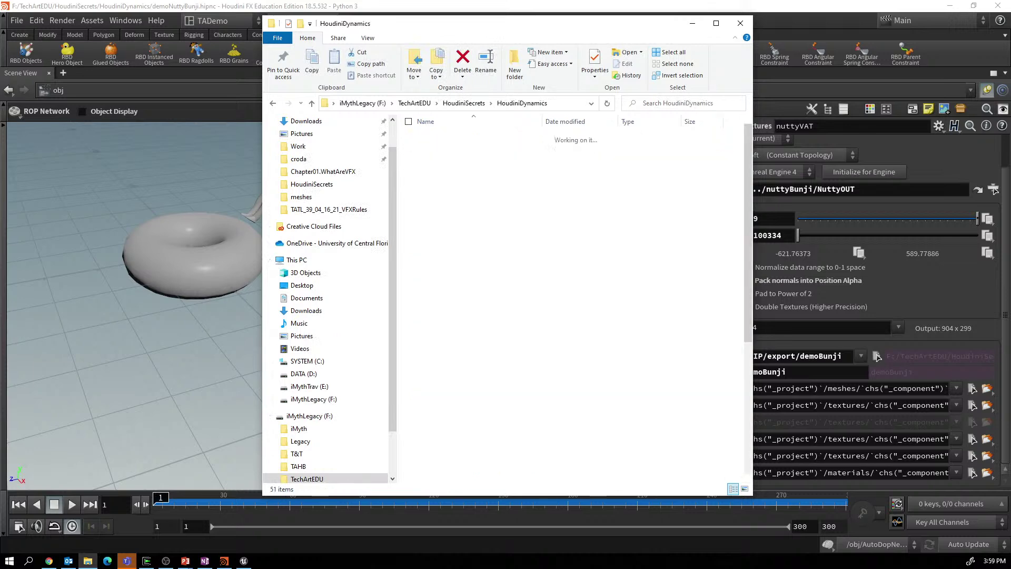
click(436, 192)
double_click(436, 192)
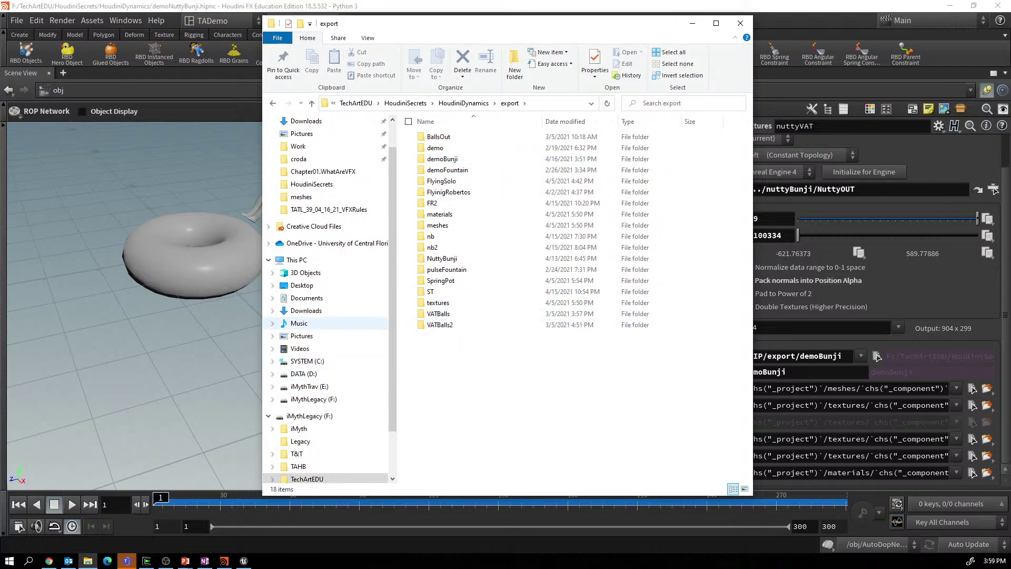
key(alt+Tab)
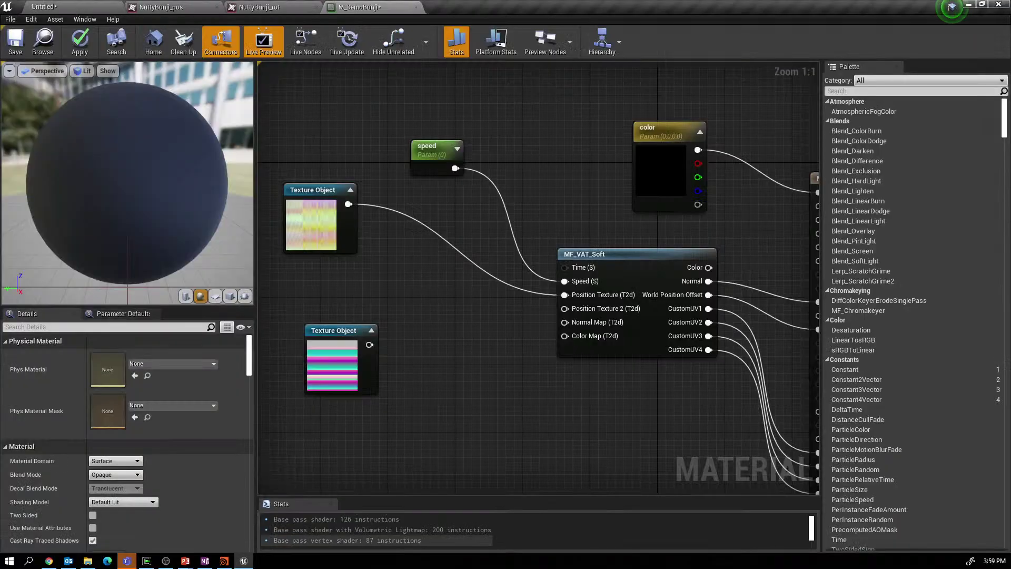
Delete the texture objects from the material graph and the NuttyBunji_mesh actor from the level.
drag(323, 145, 352, 360)
key(Delete)
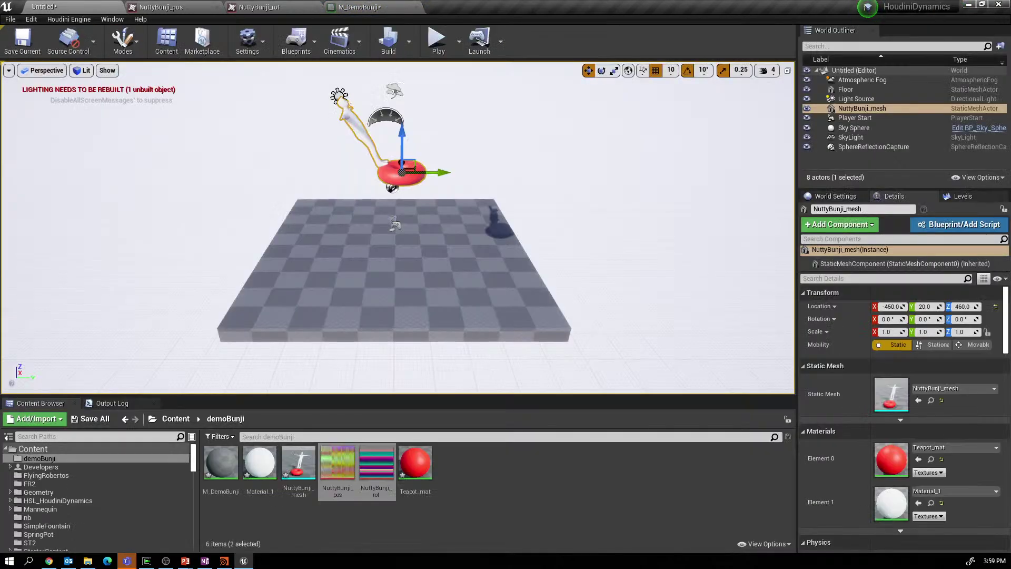
key(Delete)
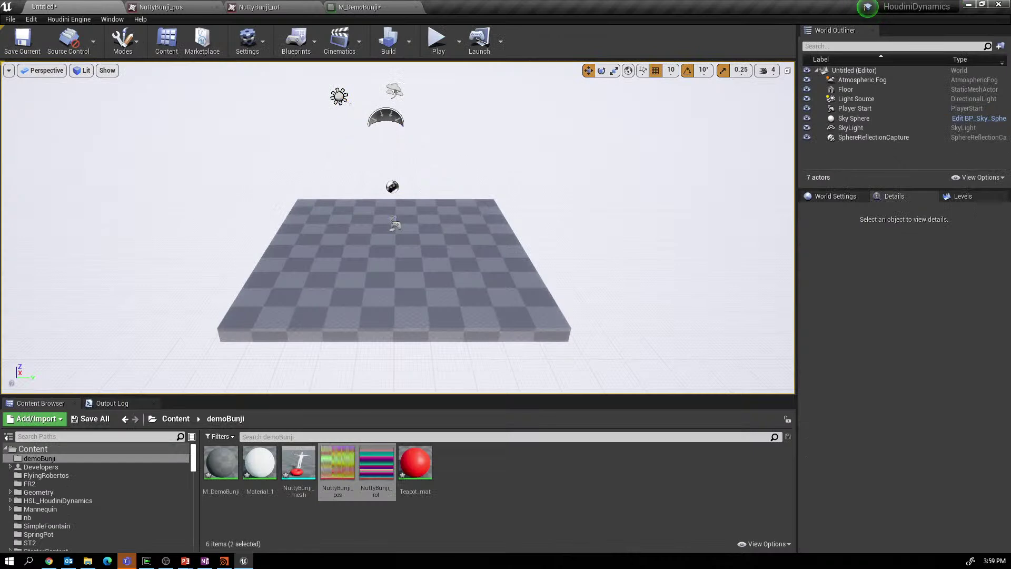
Force-delete all the assets in the demoBunji content folder, accepting the prompt to apply the M_DemoBunji changes.
click(222, 462)
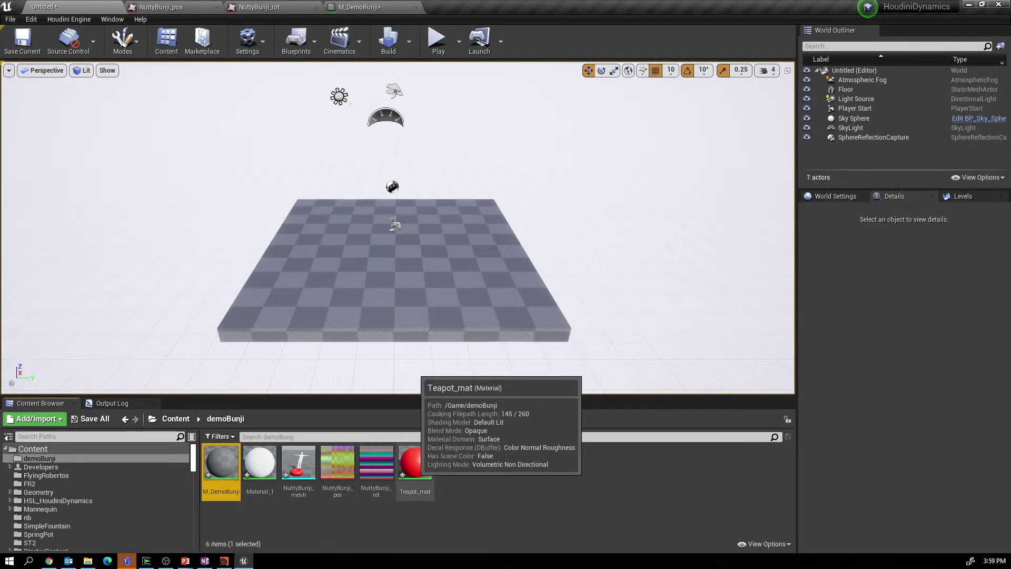
key(ctrl+a)
key(Delete)
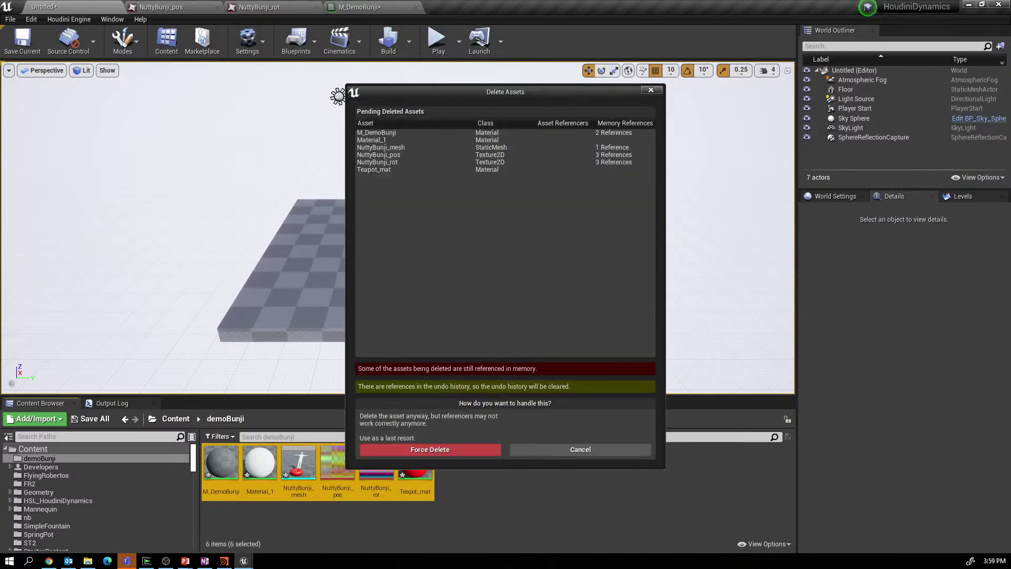
click(429, 449)
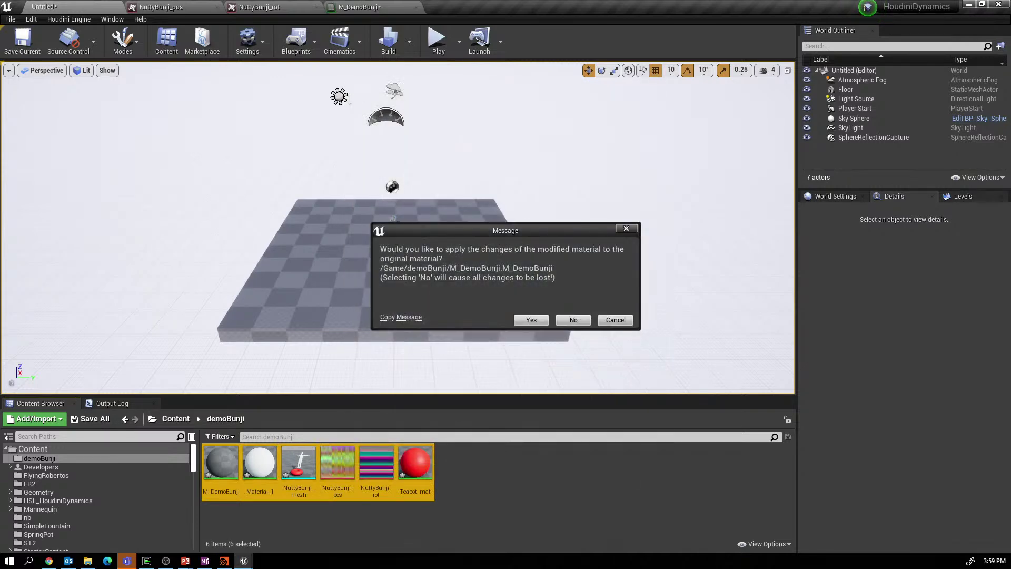
key(Return)
key(Return)
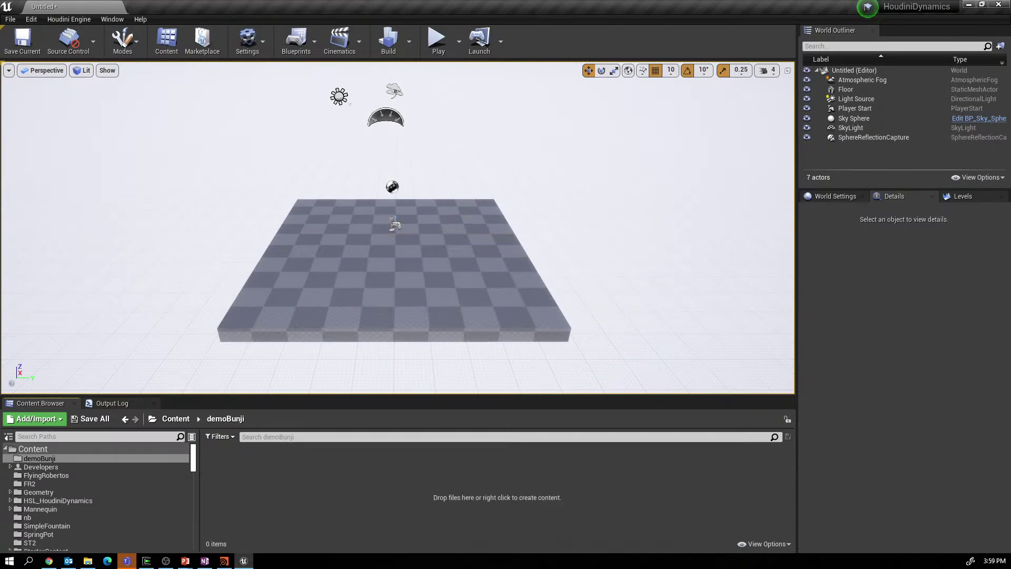
Import demoBunji_mesh.fbx from export/demoBunji/meshes into the demoBunji content folder as a static mesh with the current FBX options.
right_click(342, 456)
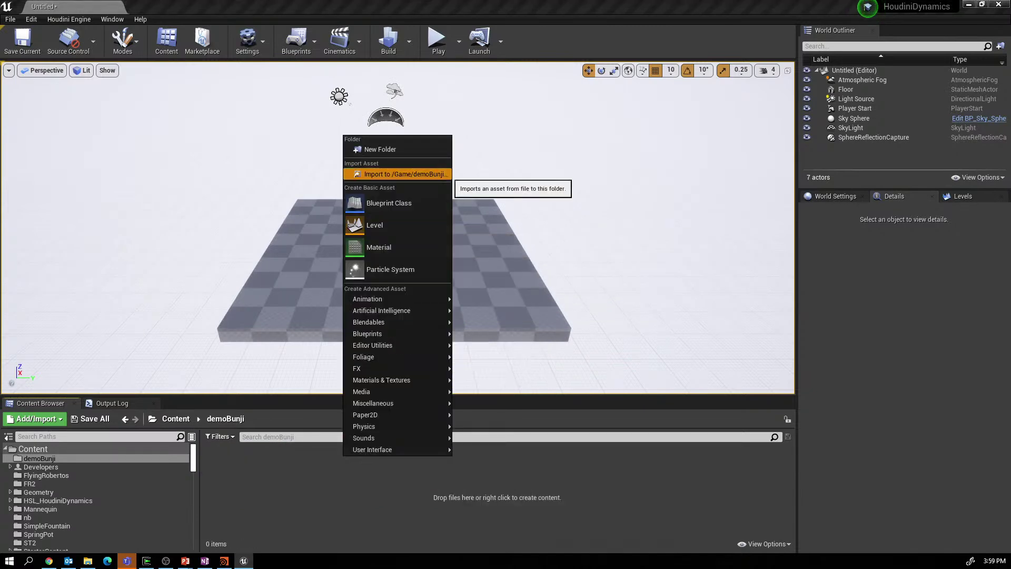
click(416, 175)
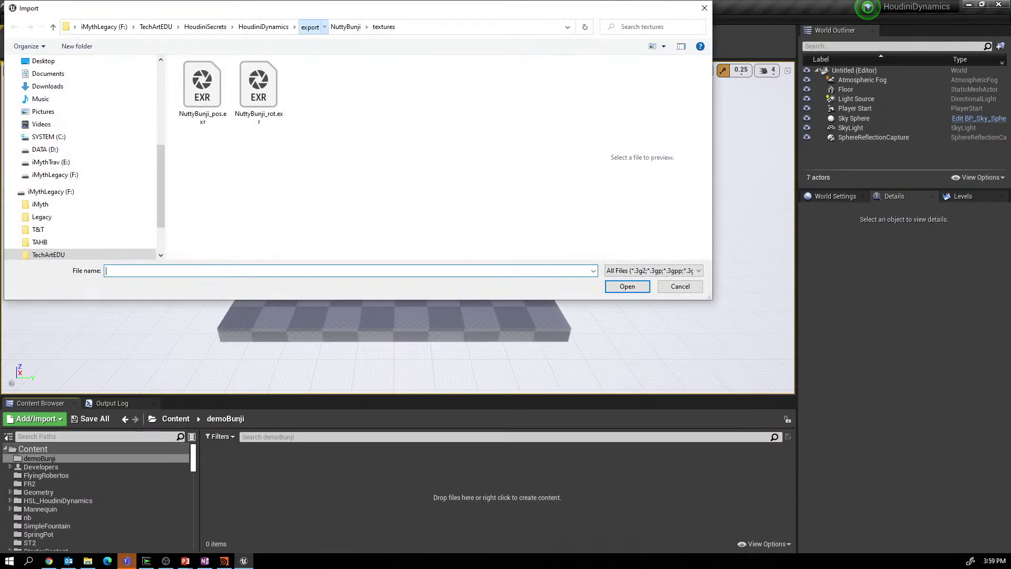
click(310, 27)
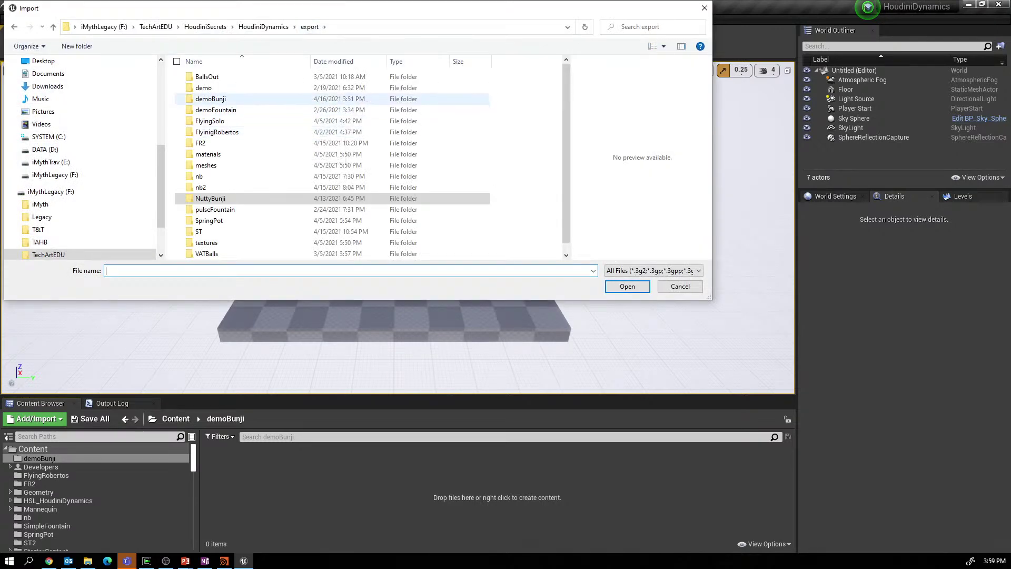
click(210, 99)
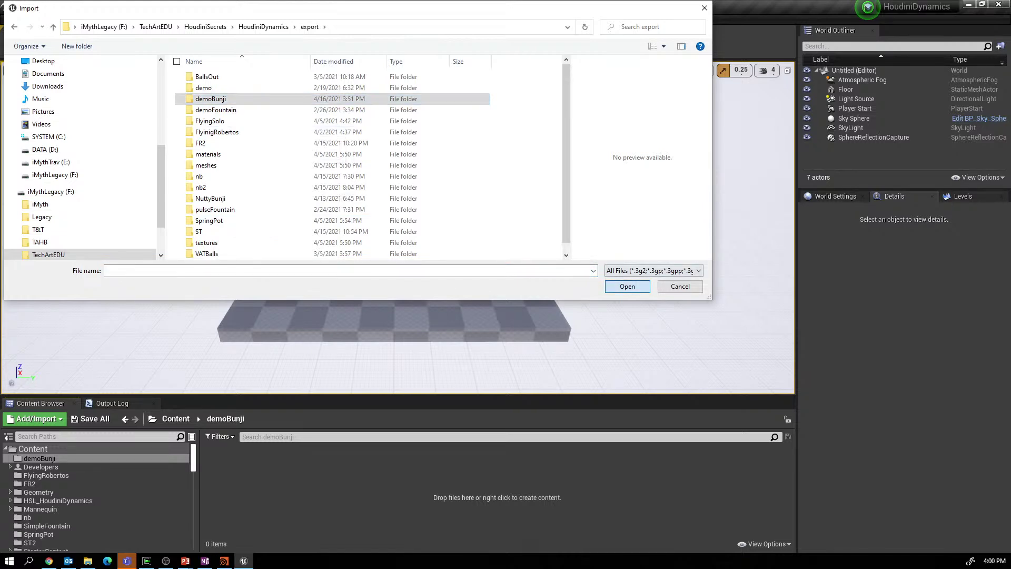
double_click(211, 98)
click(206, 87)
double_click(206, 88)
click(225, 76)
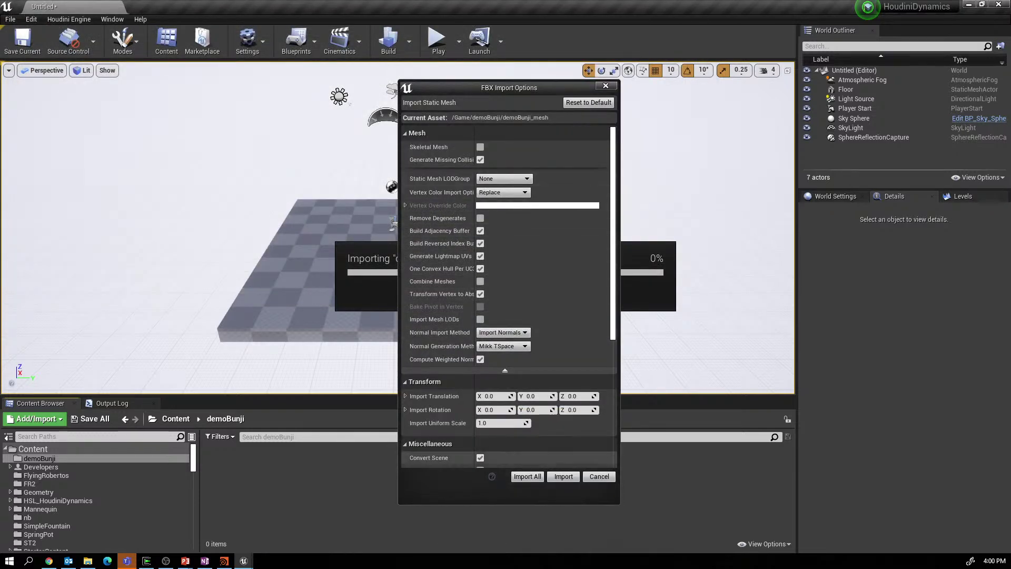
click(527, 476)
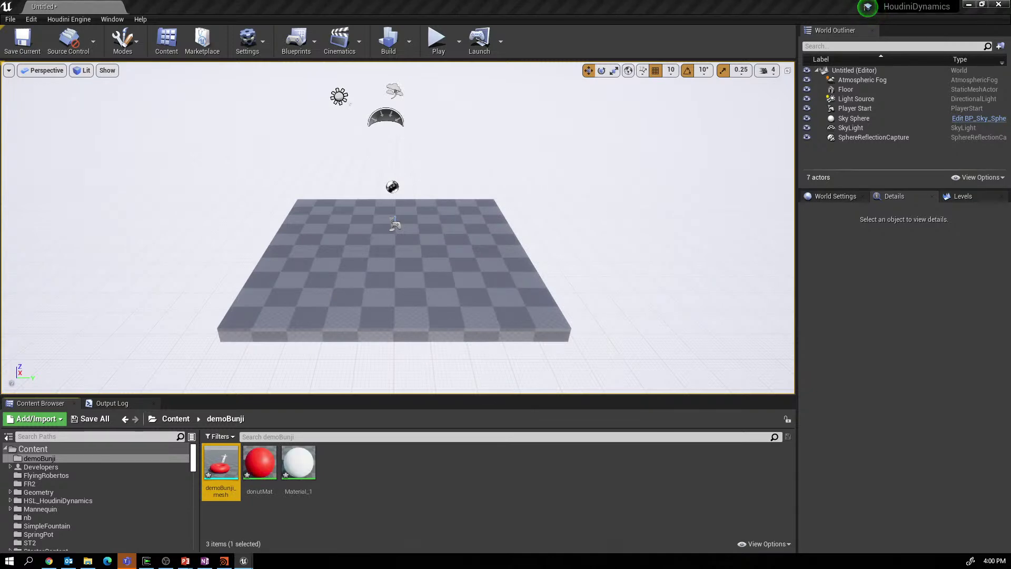
Import demoBunji_col.exr, demoBunji_norm.exr and demoBunji_pos.exr from the export/demoBunji/textures folder into the demoBunji content folder.
right_click(365, 463)
mouse_move(421, 456)
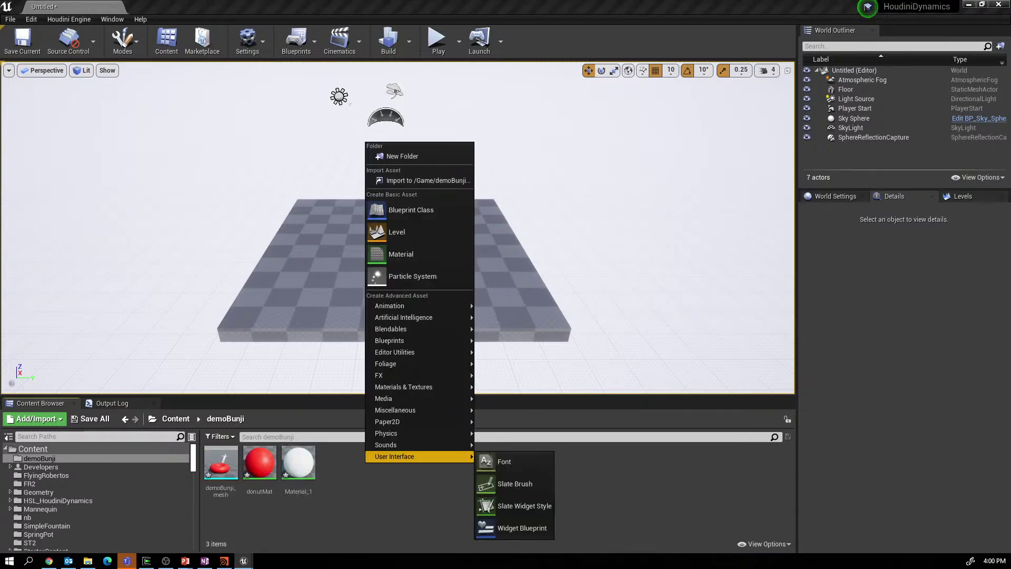
click(422, 180)
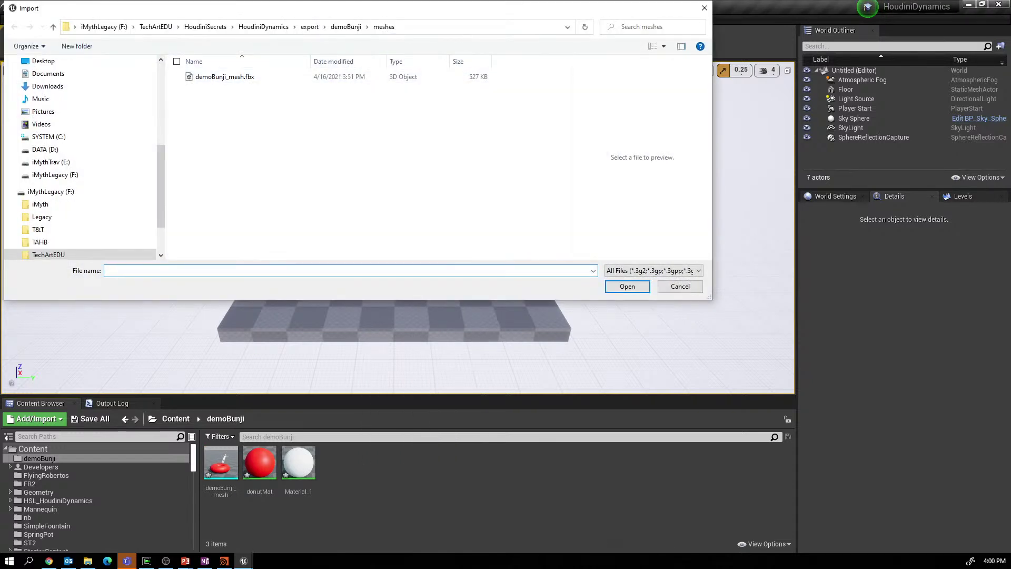
click(346, 27)
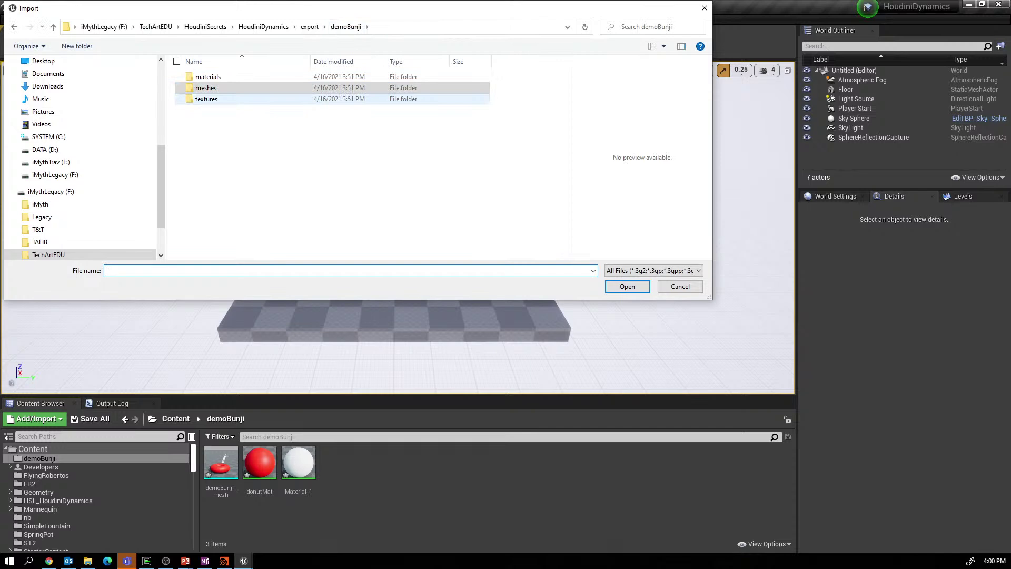
double_click(206, 98)
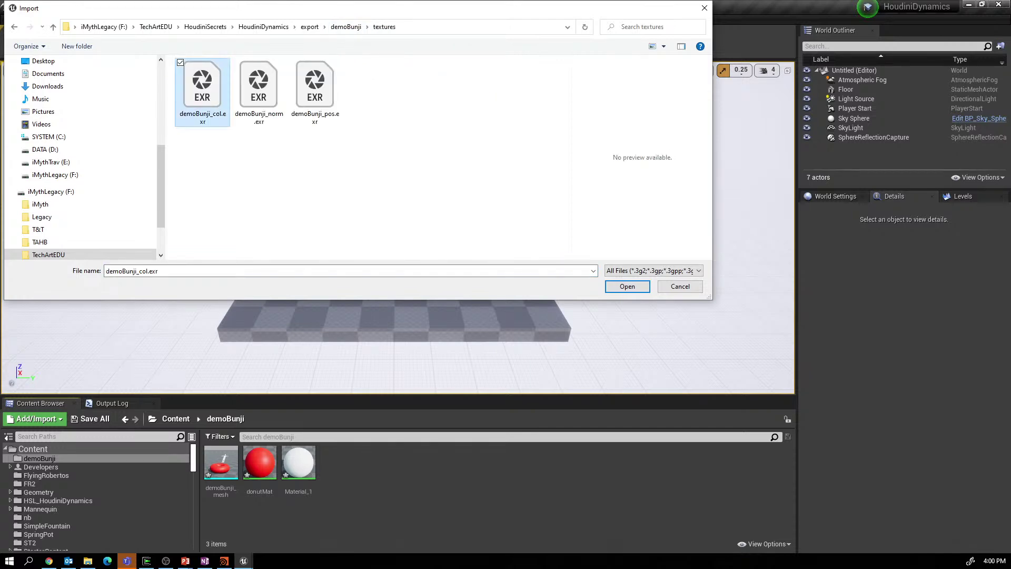
key(ctrl+a)
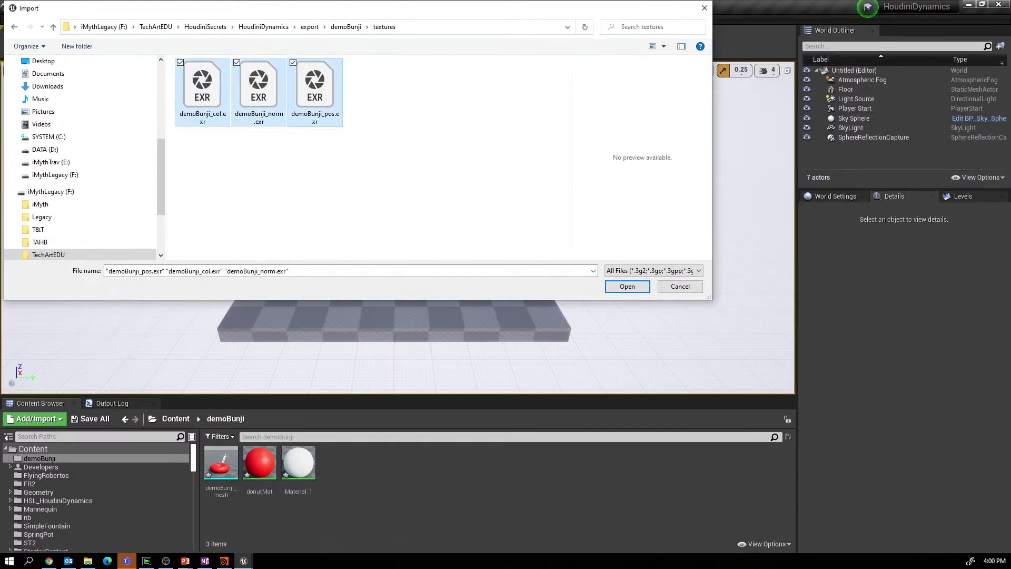
key(Return)
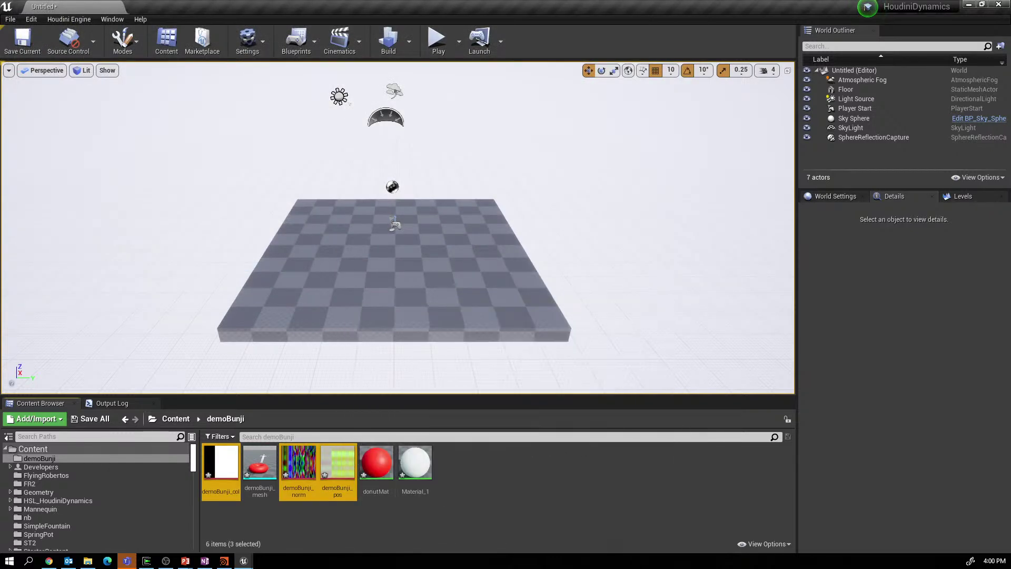
click(463, 508)
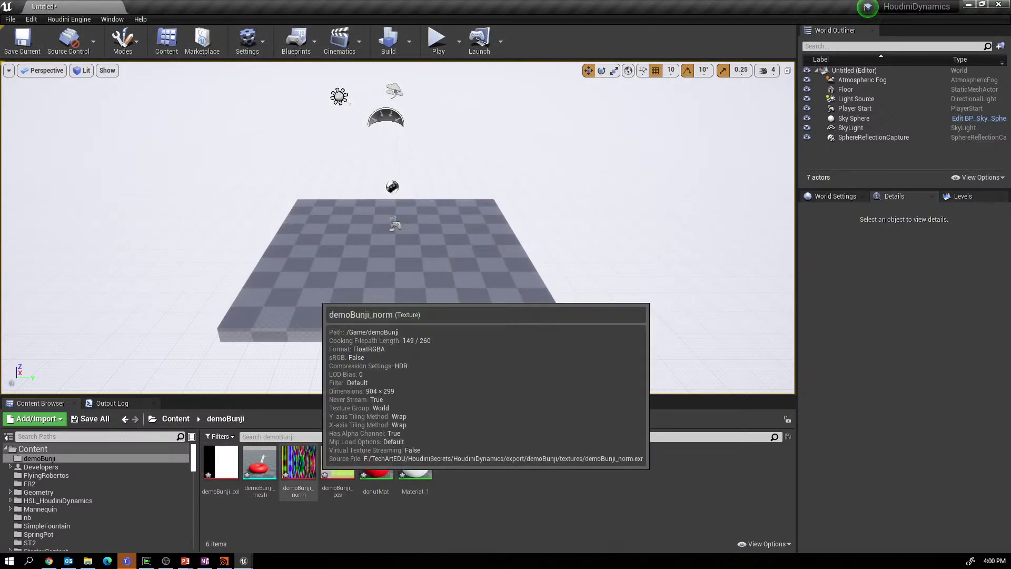
Set the demoBunji_norm texture's compression to VectorDisplacementmap and its filter to Nearest, and save and close it.
mouse_move(299, 462)
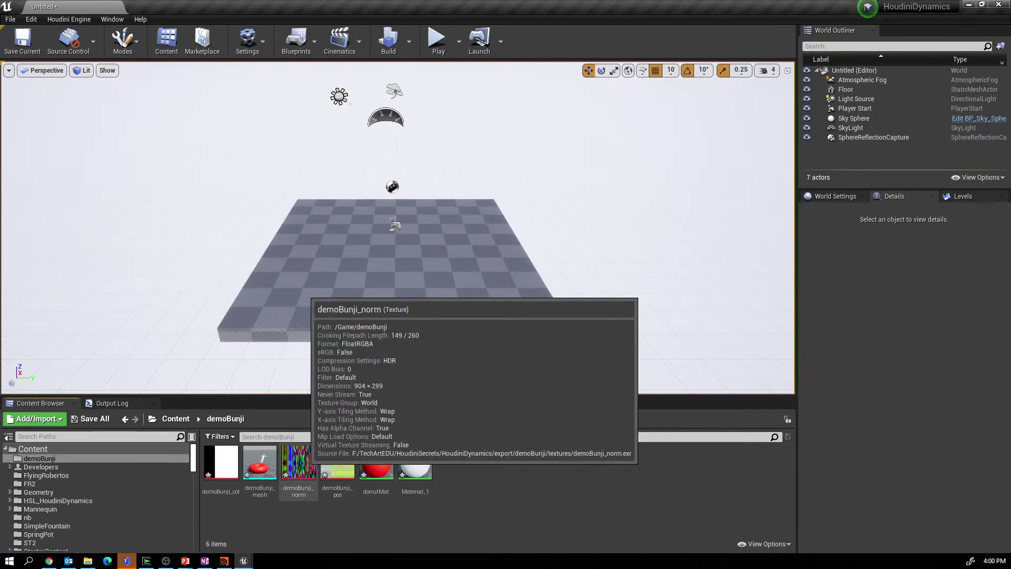
double_click(295, 461)
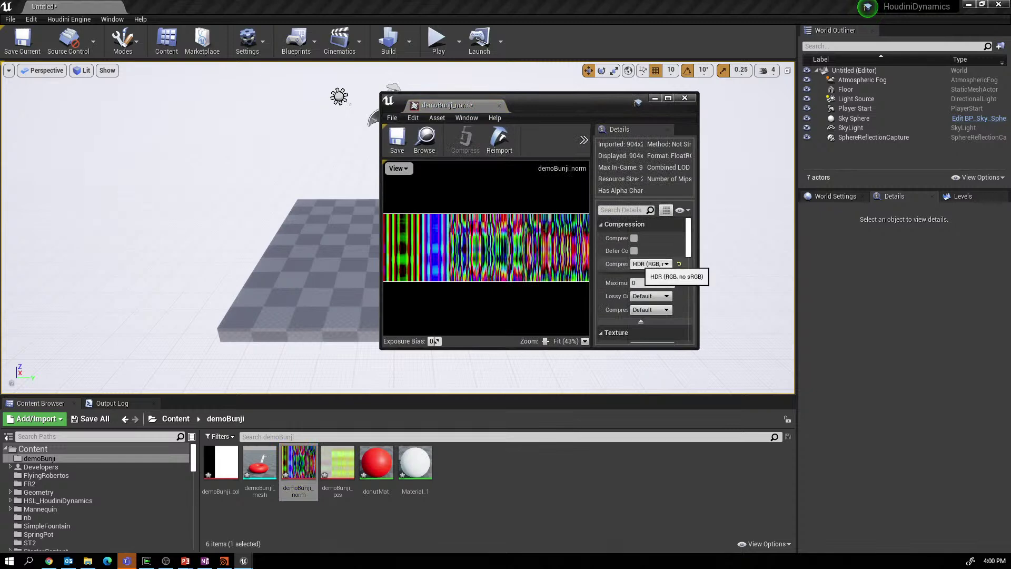
click(652, 264)
key(Return)
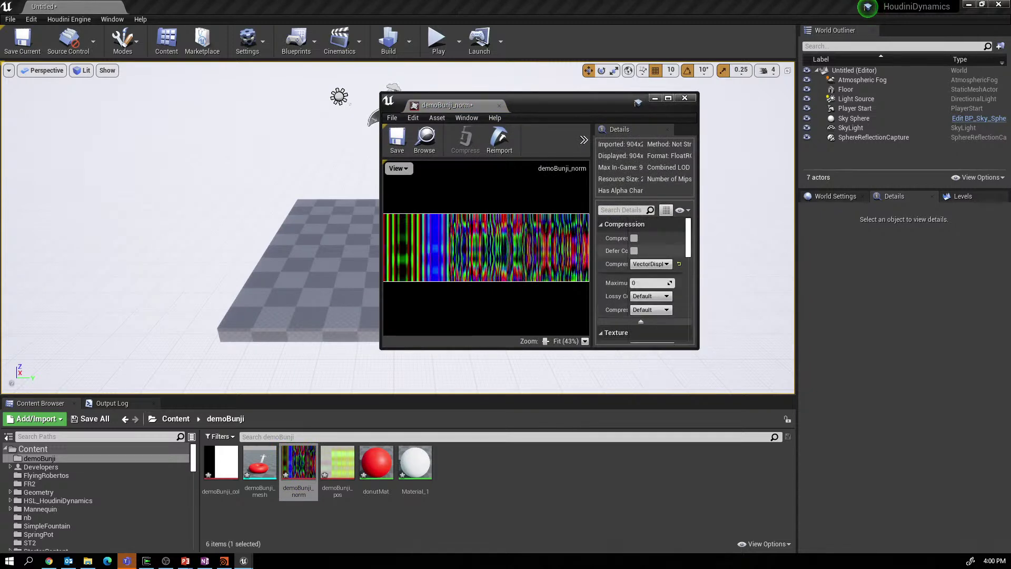
scroll(659, 316, down, 5)
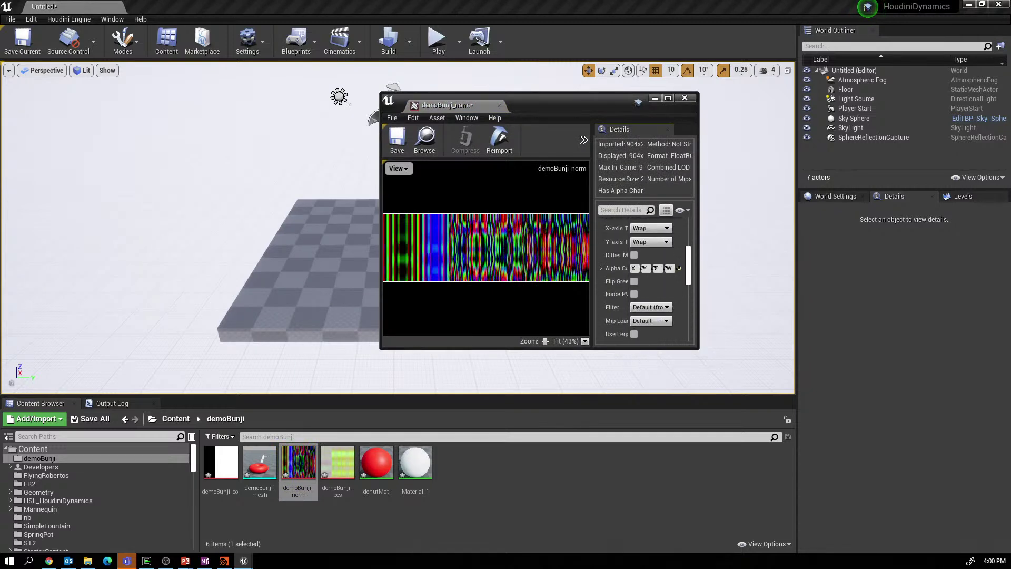
click(652, 307)
click(648, 316)
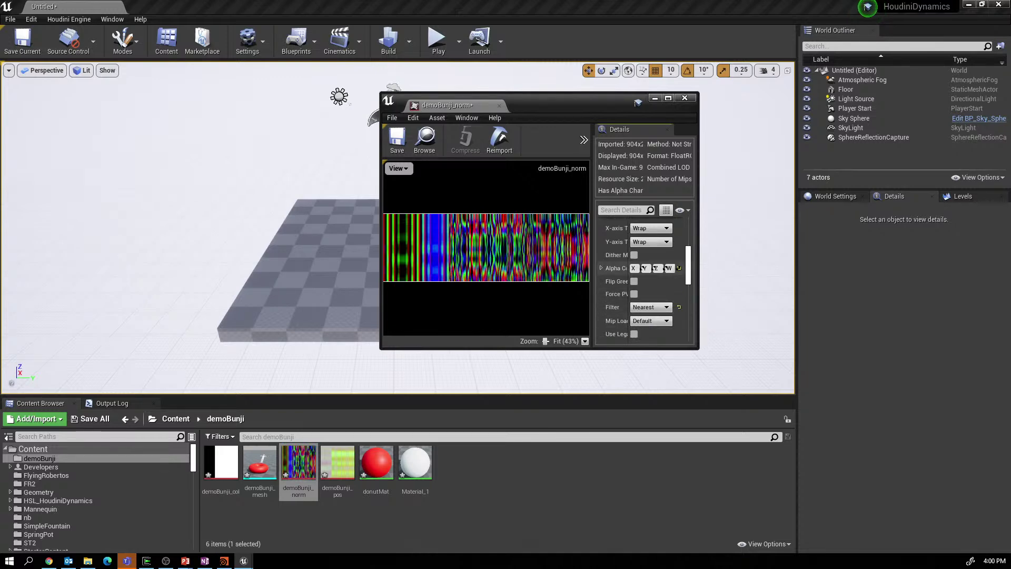
click(397, 139)
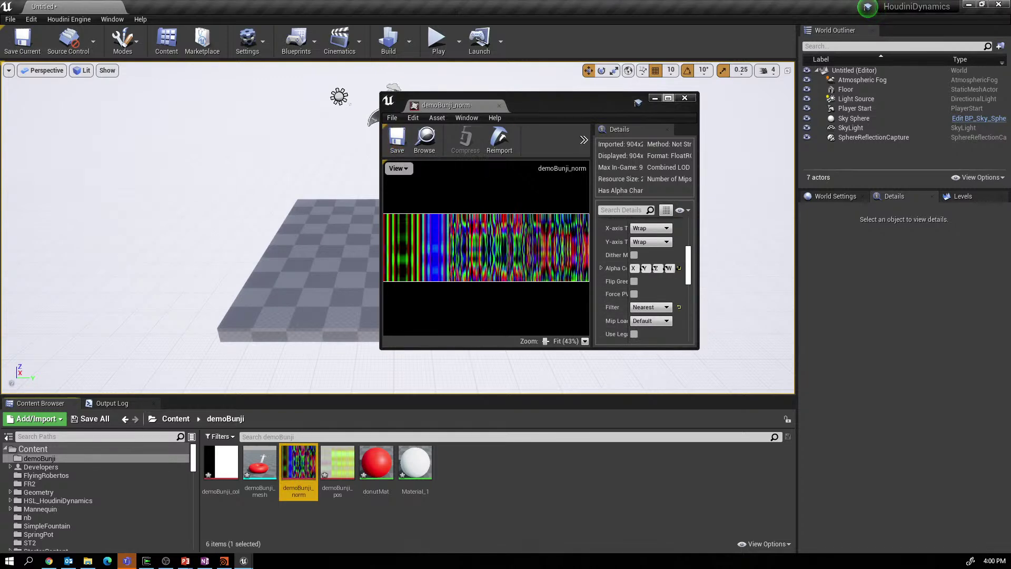
click(685, 98)
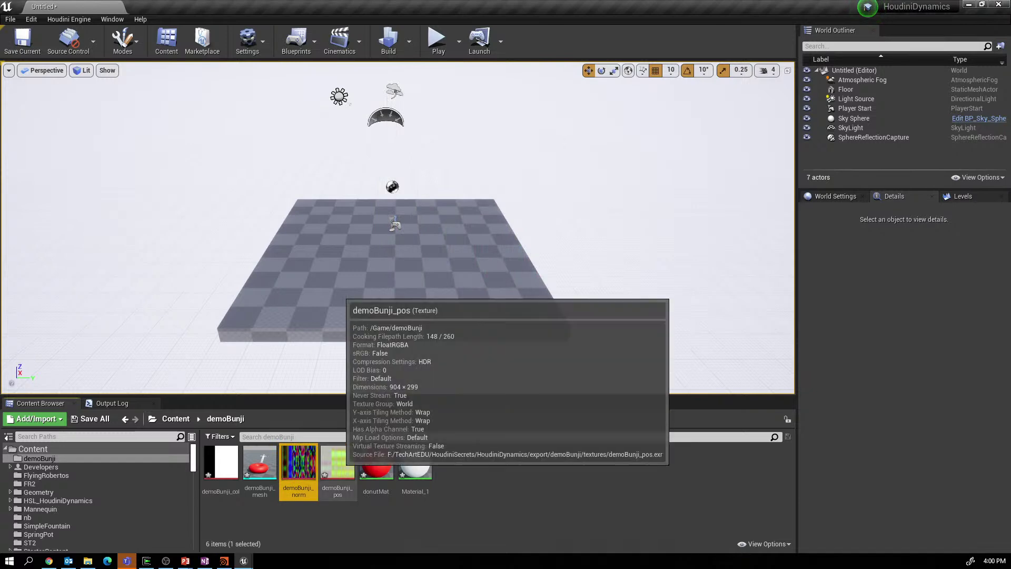
Set the demoBunji_pos texture's compression to VectorDisplacementmap and its filter to Nearest, and save and close it.
double_click(338, 462)
click(651, 264)
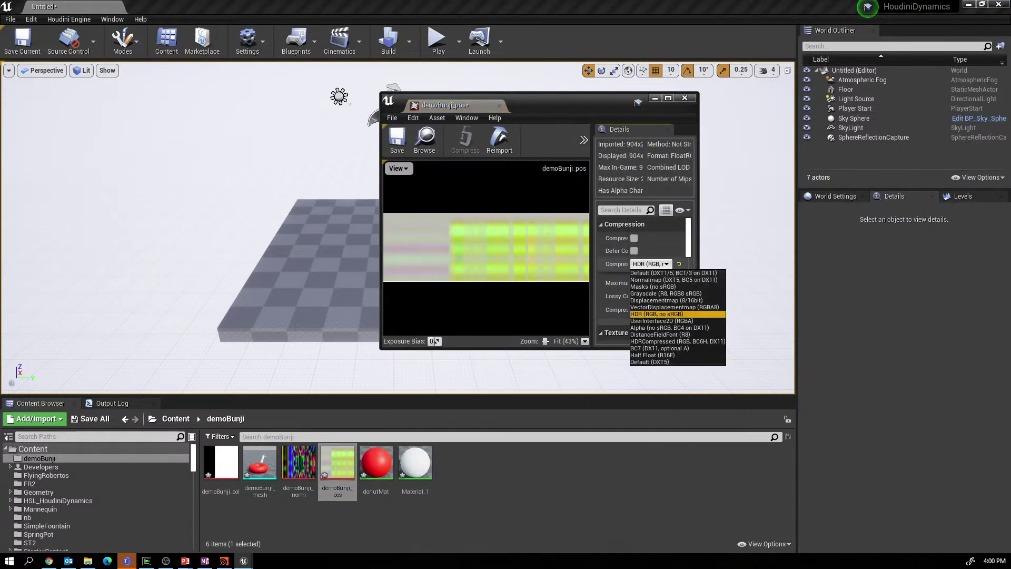
click(674, 307)
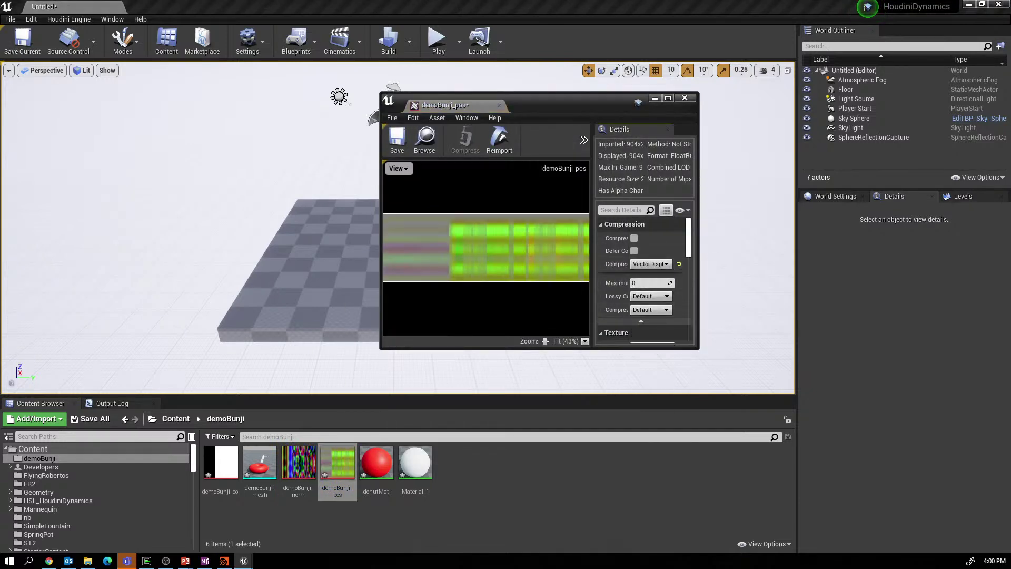
scroll(642, 279, down, 5)
scroll(643, 279, down, 2)
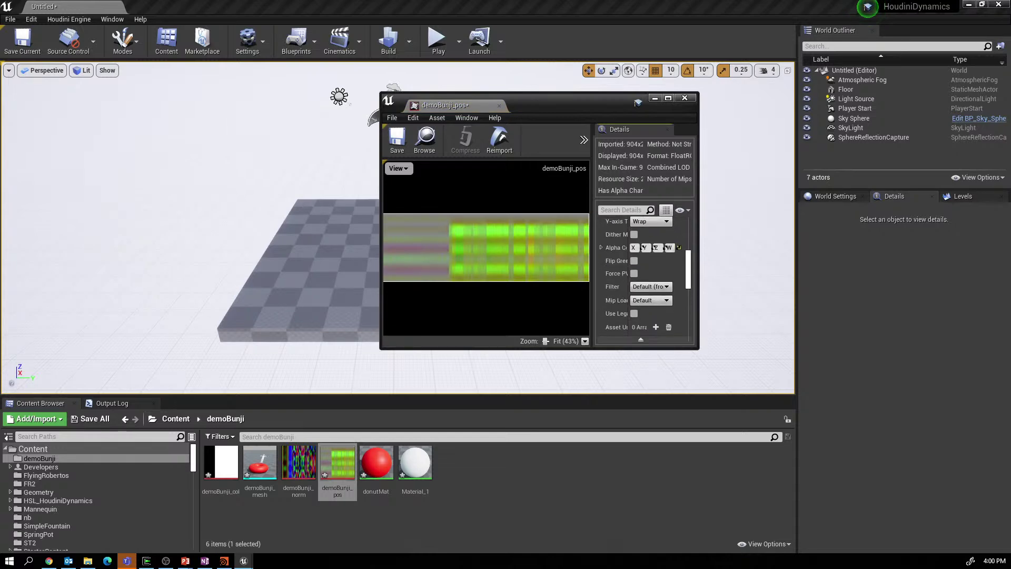
click(652, 286)
click(654, 304)
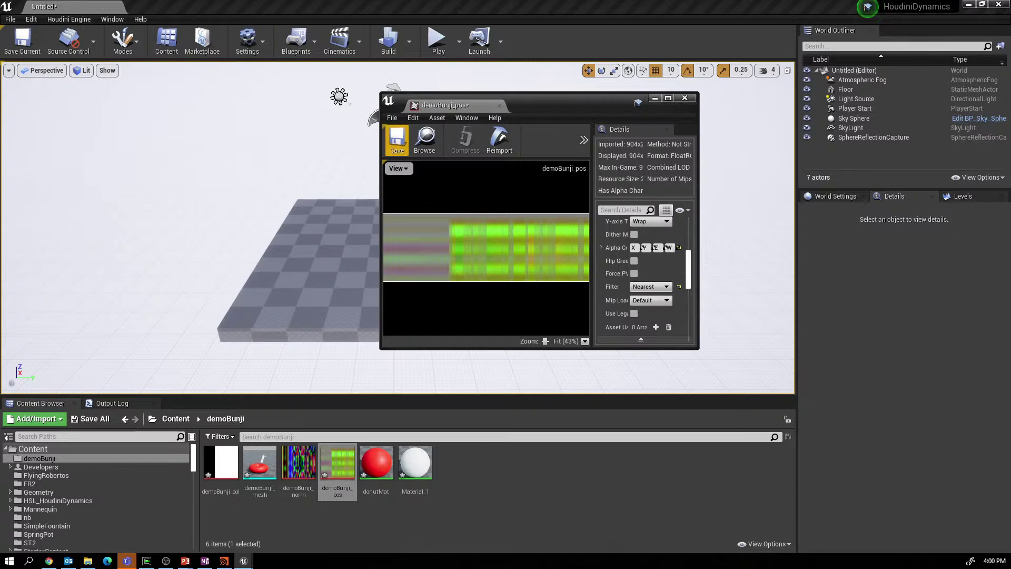
click(398, 139)
click(685, 98)
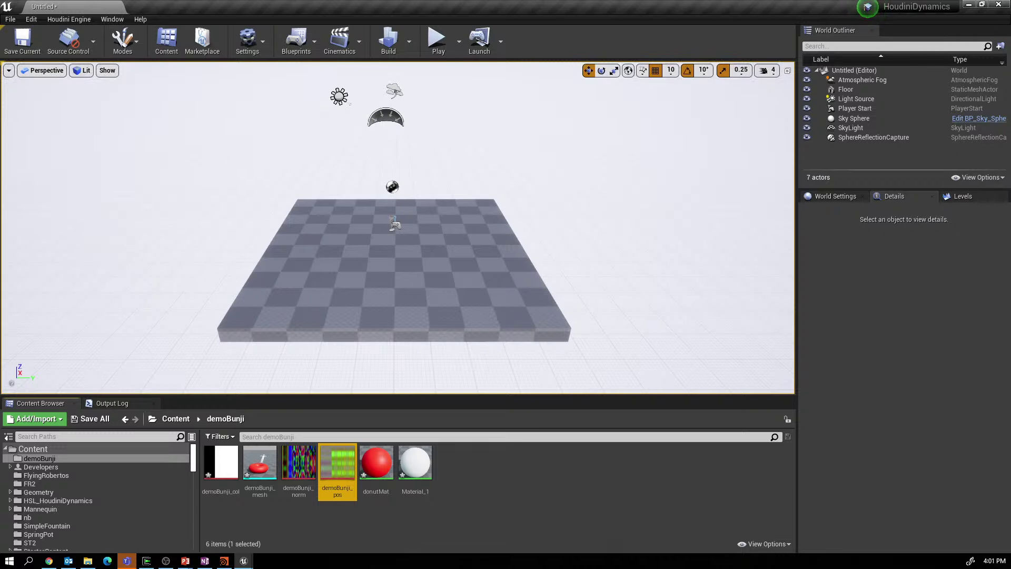
Create a material named M_DemoBunji in the demoBunji content folder and open it docked beside the level.
right_click(484, 469)
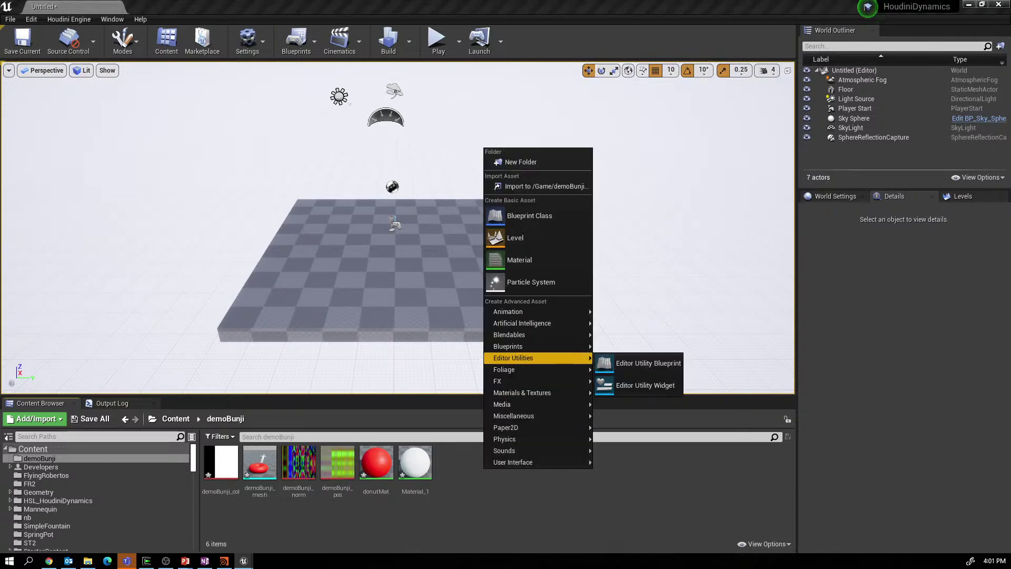
click(520, 260)
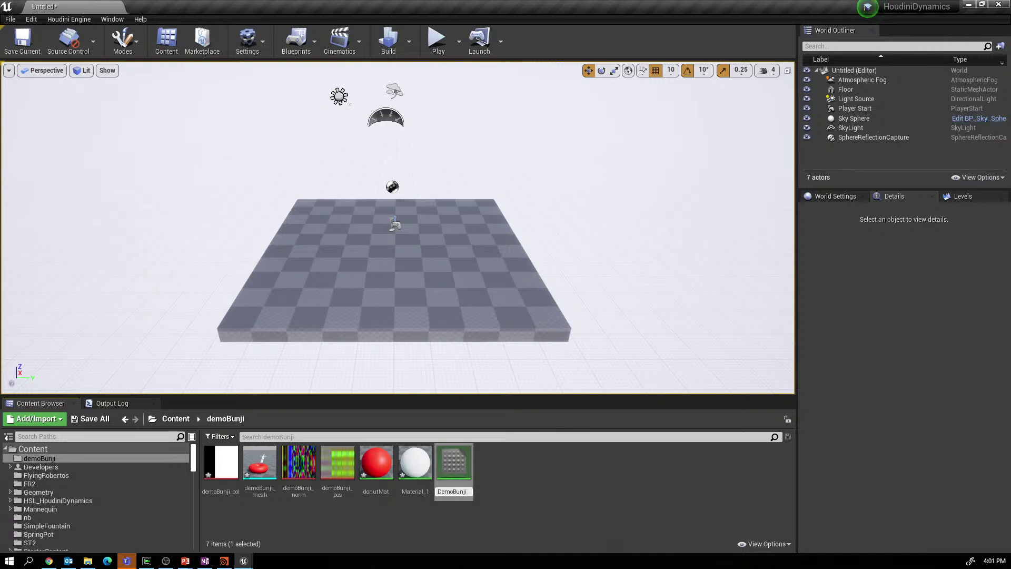
text(M_DemoBunji)
key(Return)
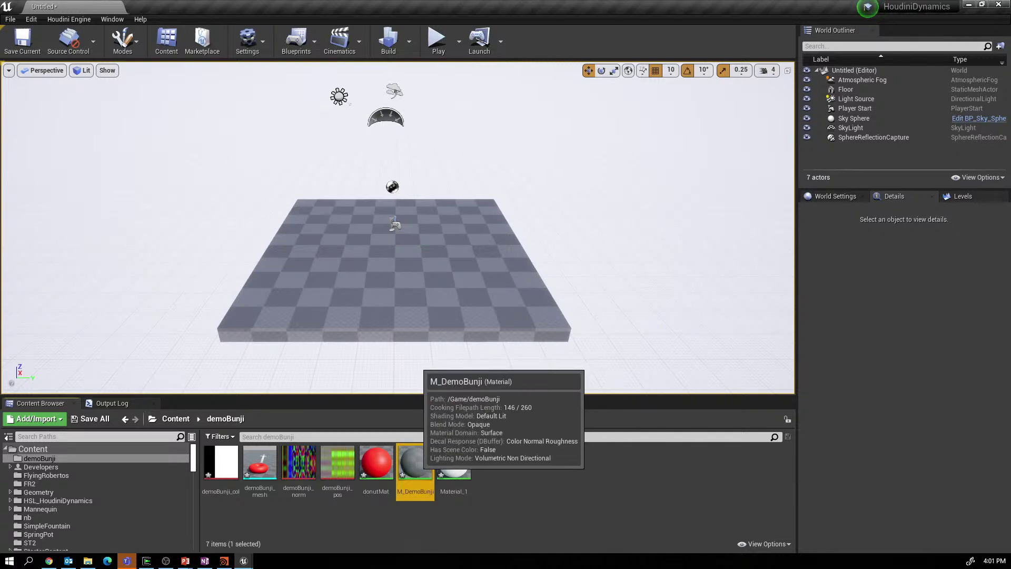
double_click(415, 462)
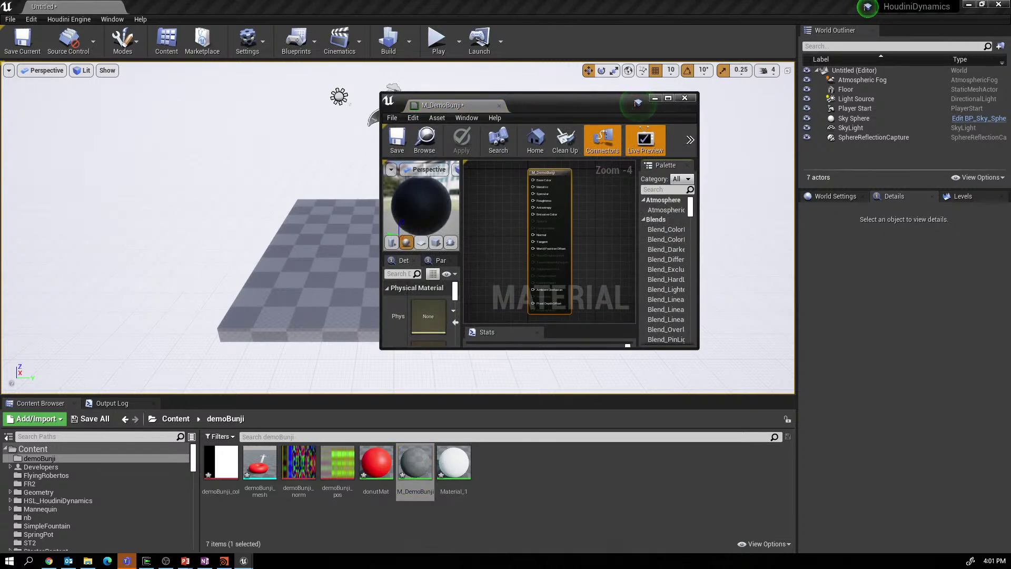
drag(638, 102, 952, 6)
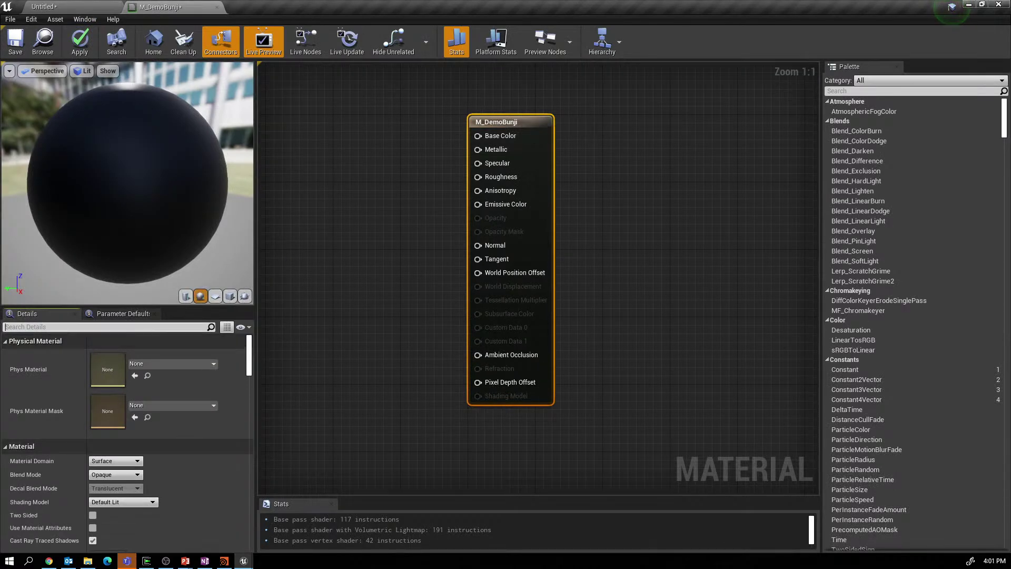
Set M_DemoBunji's Num Customized UVs to 5 and disable Tangent Space Normal.
click(105, 327)
text(uy)
key(BackSpace)
text(v)
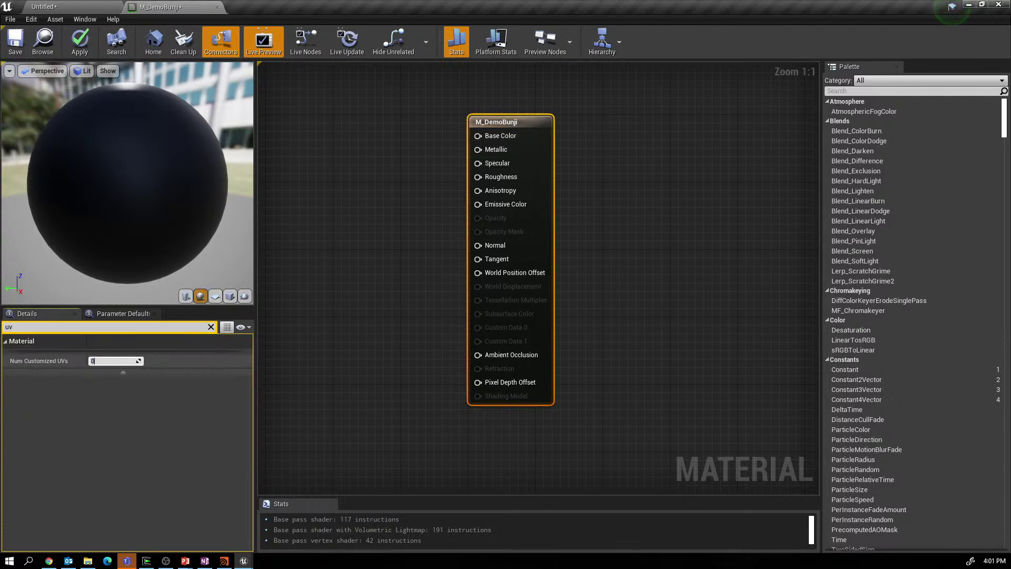
text(5)
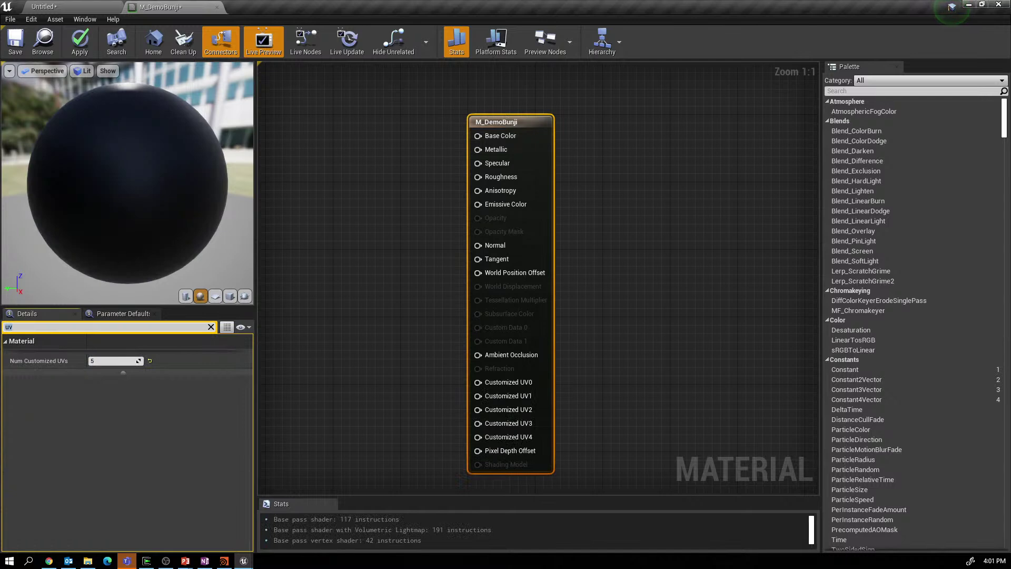
text(tan)
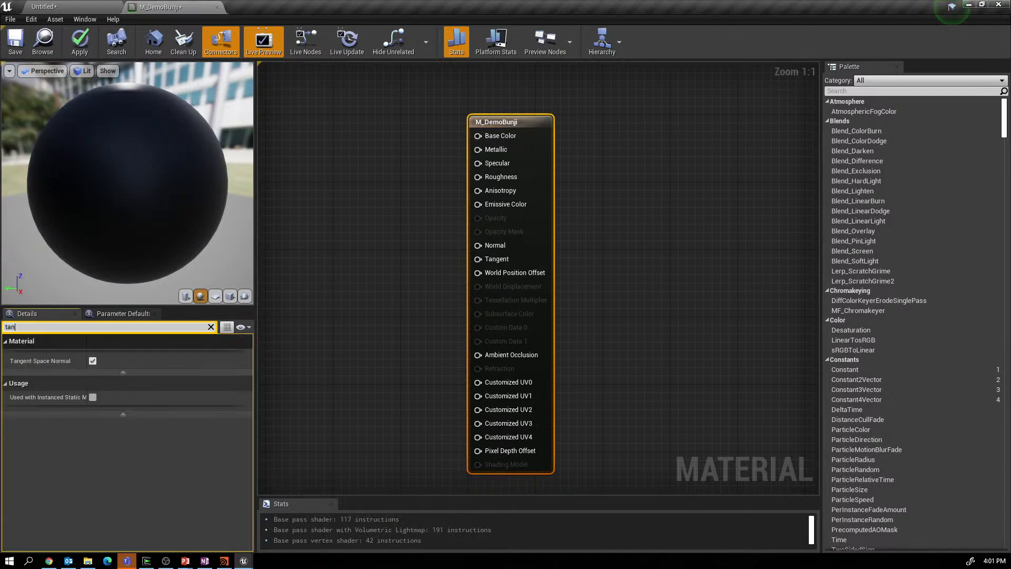
click(93, 361)
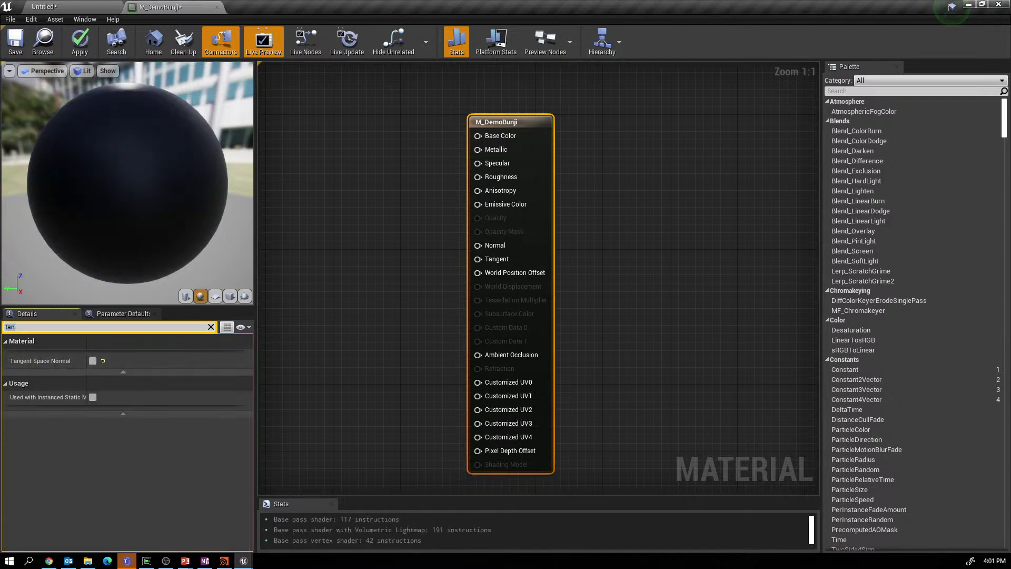
key(Escape)
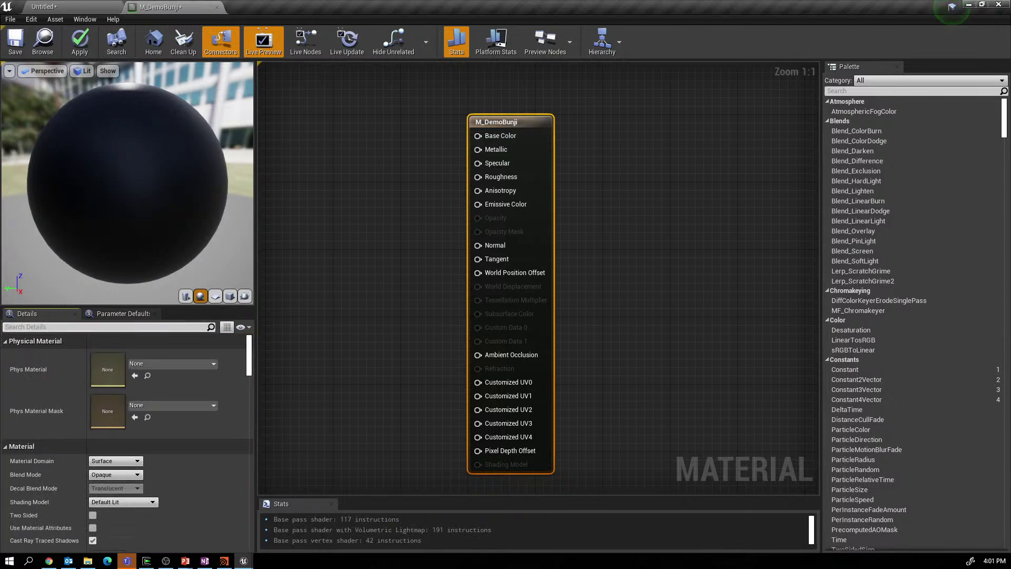
Add an MF_VAT_Soft function to the graph and connect its Normal and World Position Offset outputs to the matching M_DemoBunji inputs.
drag(514, 122, 657, 131)
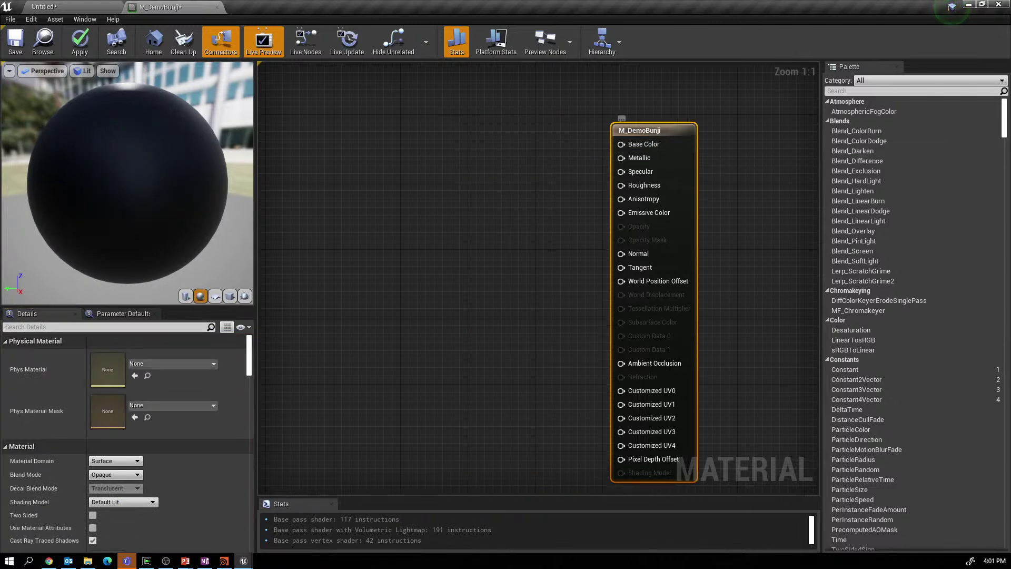
right_click(433, 231)
text(soft)
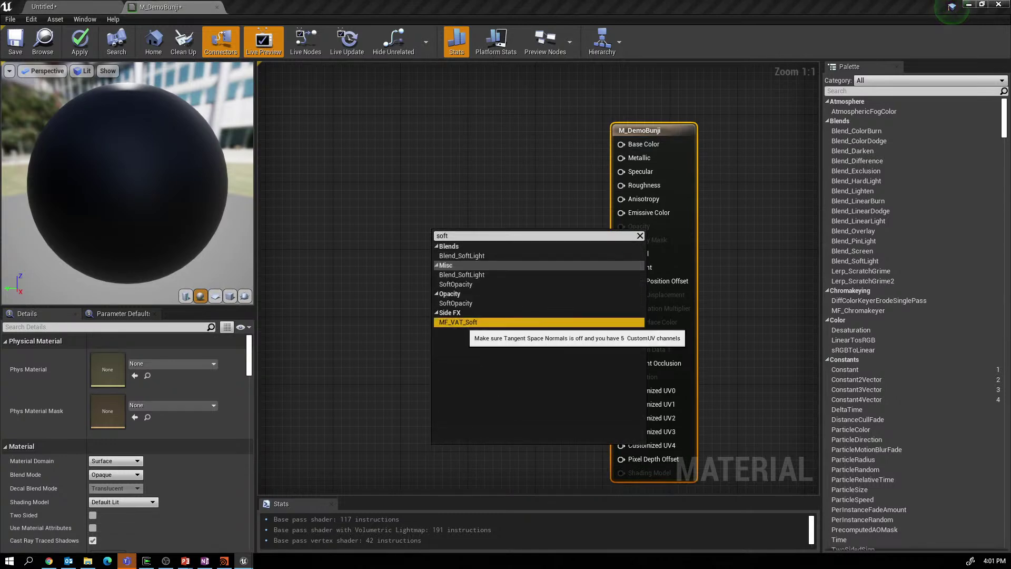
click(458, 322)
drag(580, 247, 622, 254)
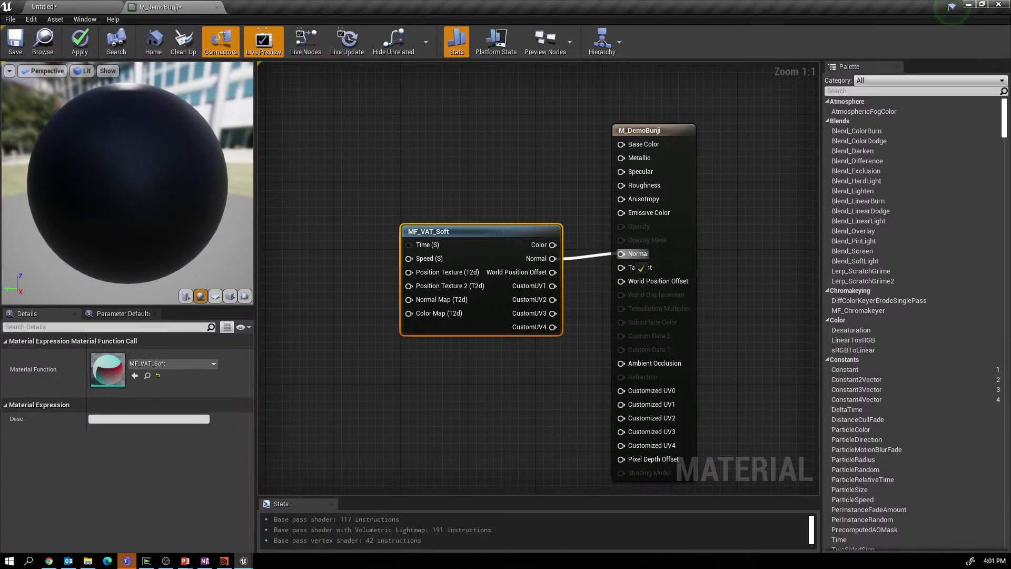
drag(553, 273, 622, 281)
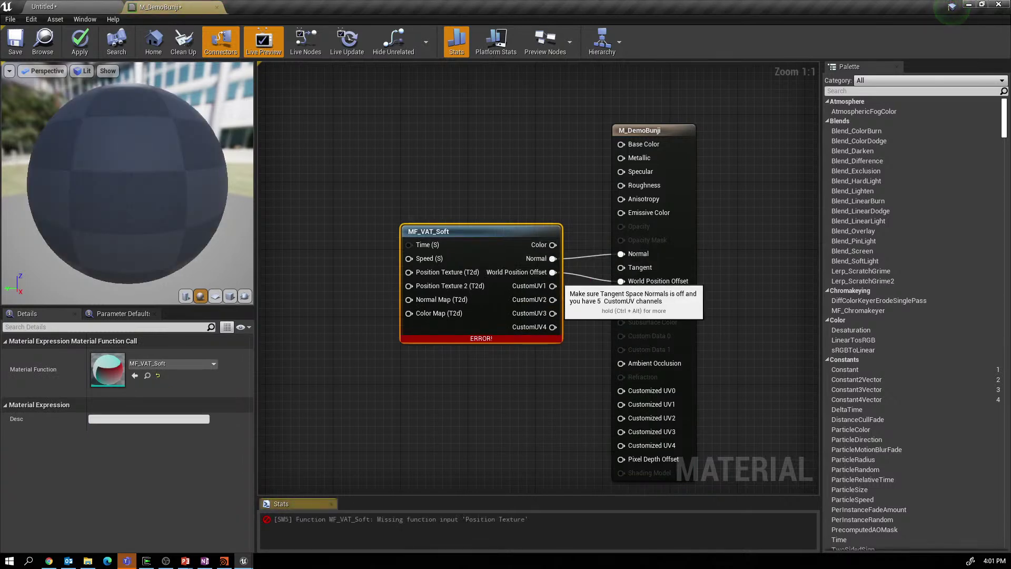
Connect MF_VAT_Soft's CustomUV1 to CustomUV4 outputs to the material's Customized UV1 to UV4 inputs respectively.
drag(552, 286, 631, 417)
right_click(618, 399)
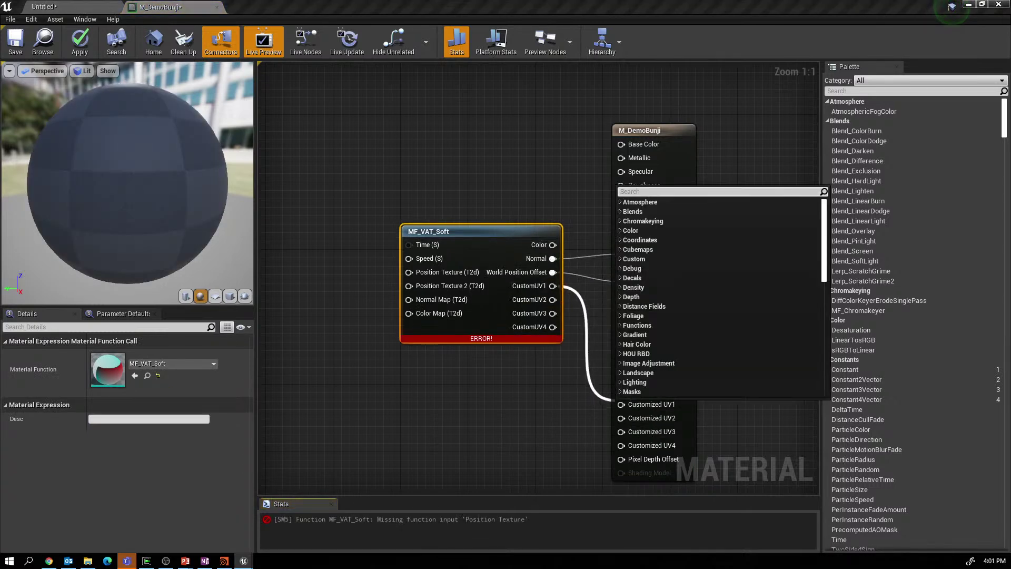
click(601, 400)
drag(552, 287, 622, 404)
drag(552, 300, 622, 418)
drag(552, 313, 631, 435)
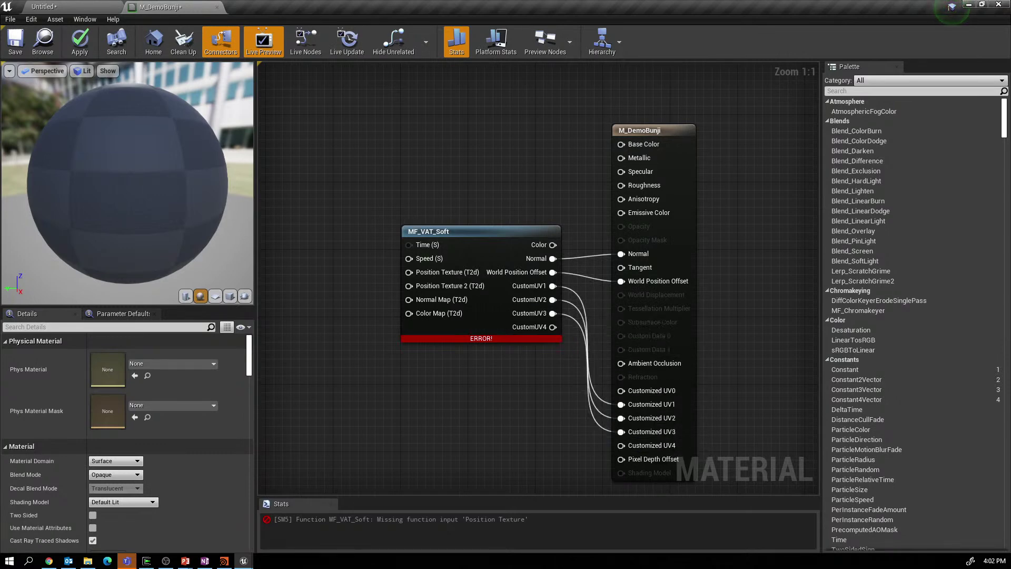
drag(552, 327, 631, 448)
Add a VectorParameter named color above MF_VAT_Soft and connect it to the material's Base Color.
right_click(473, 119)
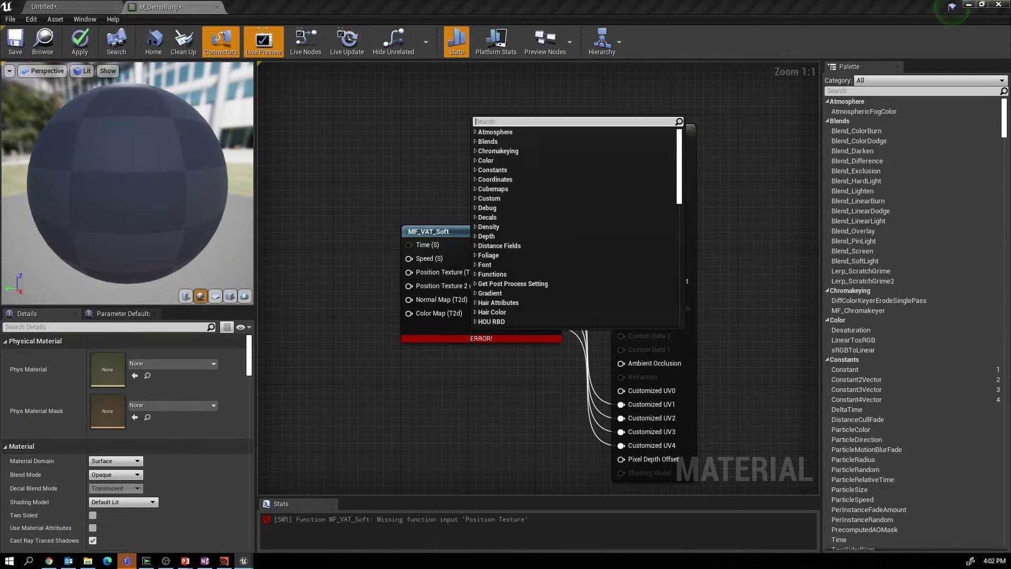
text(vector)
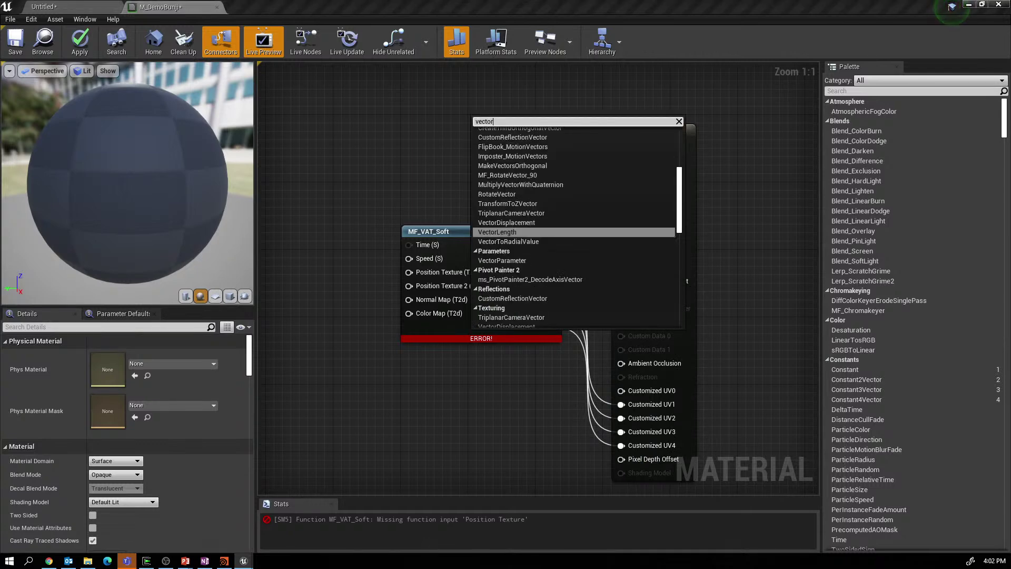
click(502, 260)
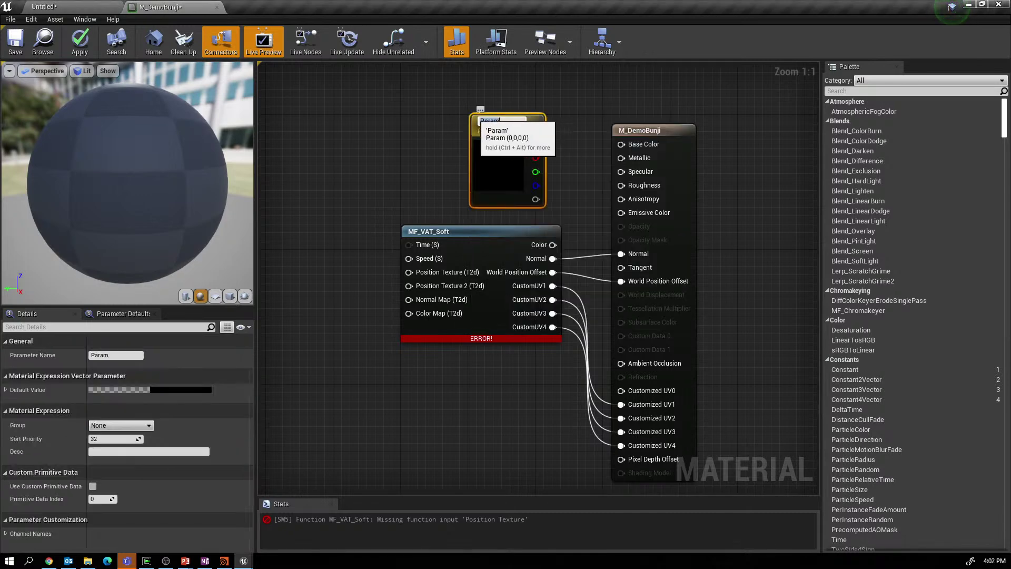
key(Return)
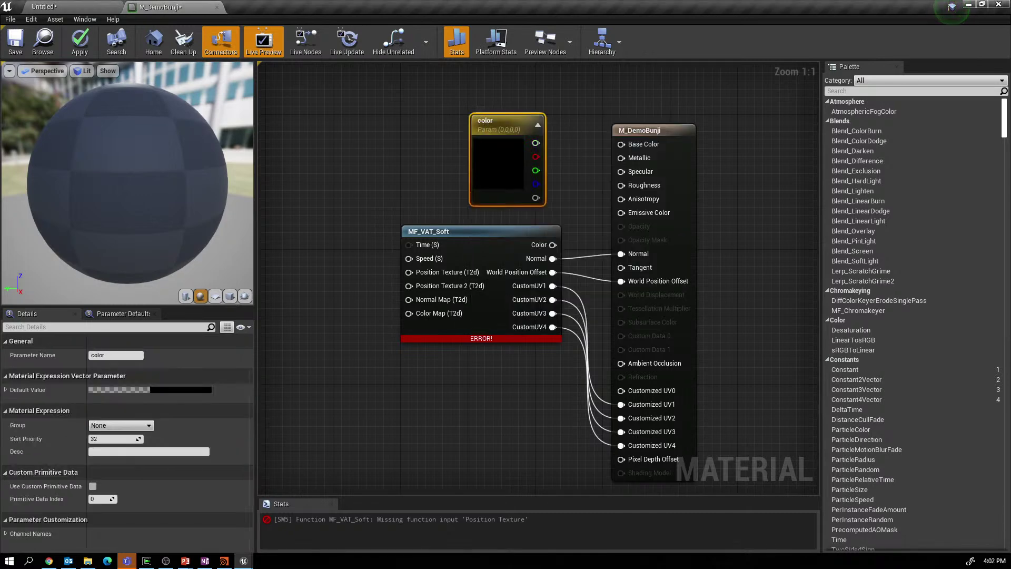
drag(536, 142, 622, 144)
Add a ScalarParameter named speed and connect it to MF_VAT_Soft's Speed input.
right_drag(237, 94, 408, 120)
right_click(409, 120)
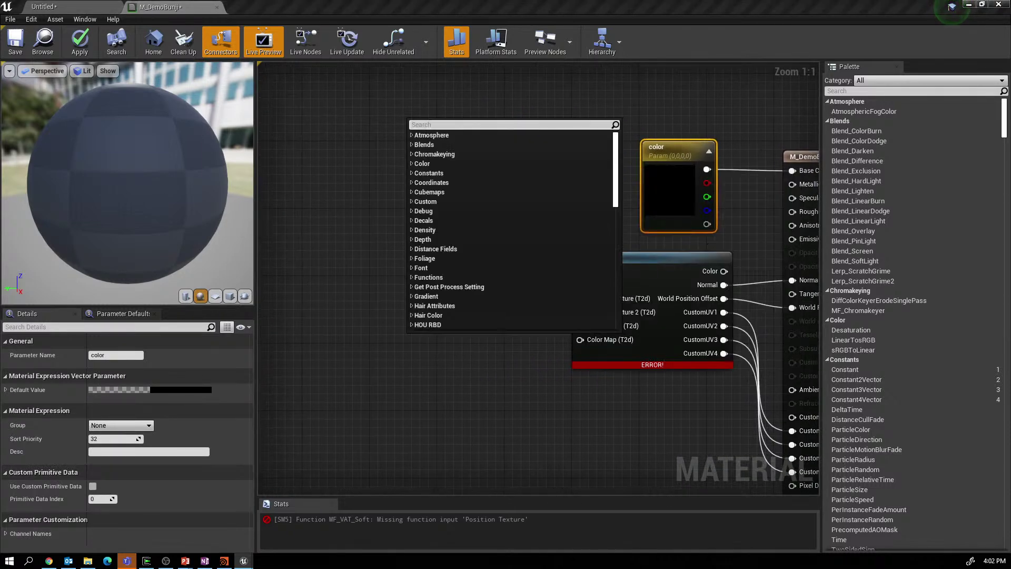
text(scal)
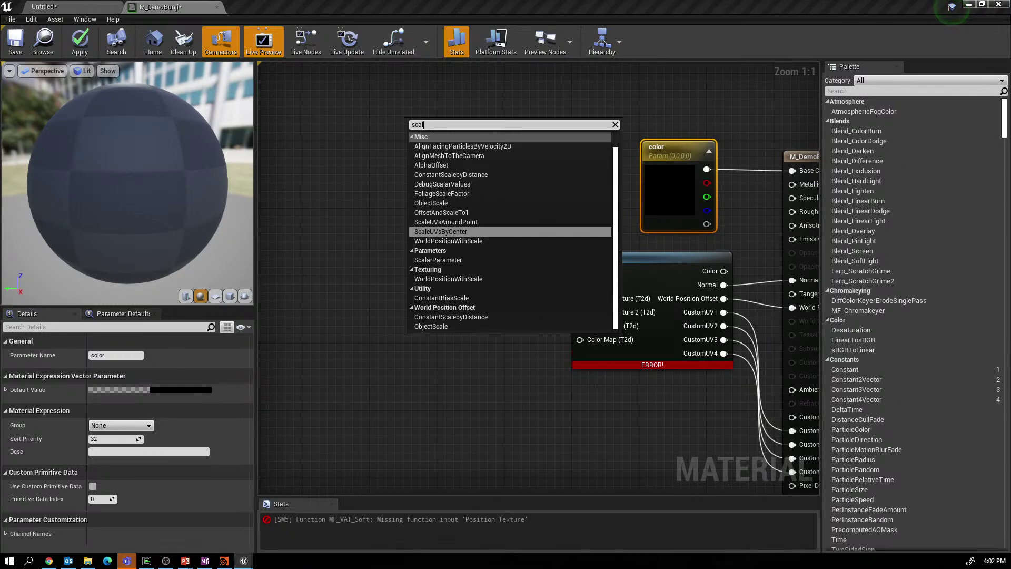
click(438, 260)
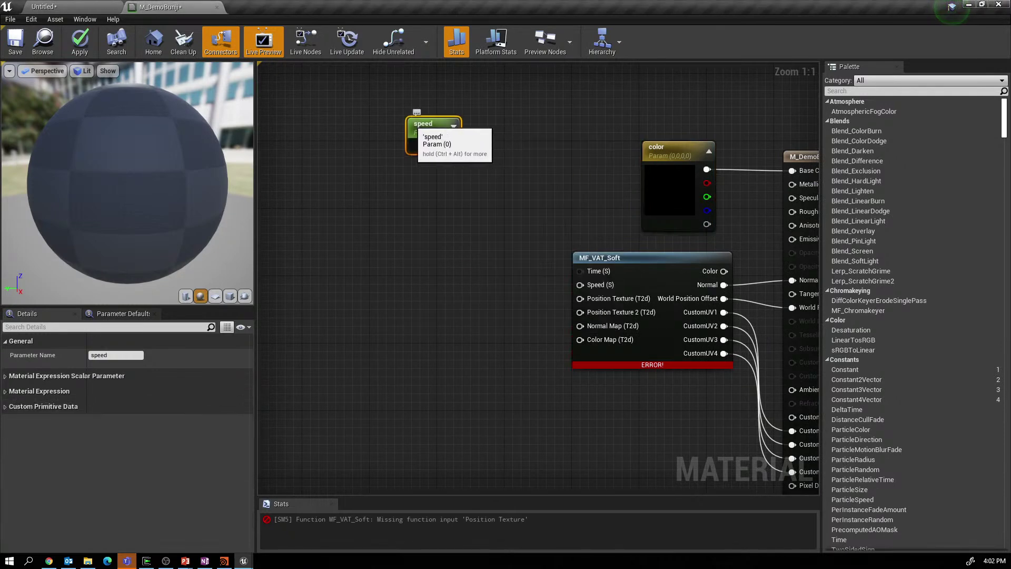
drag(452, 146, 581, 285)
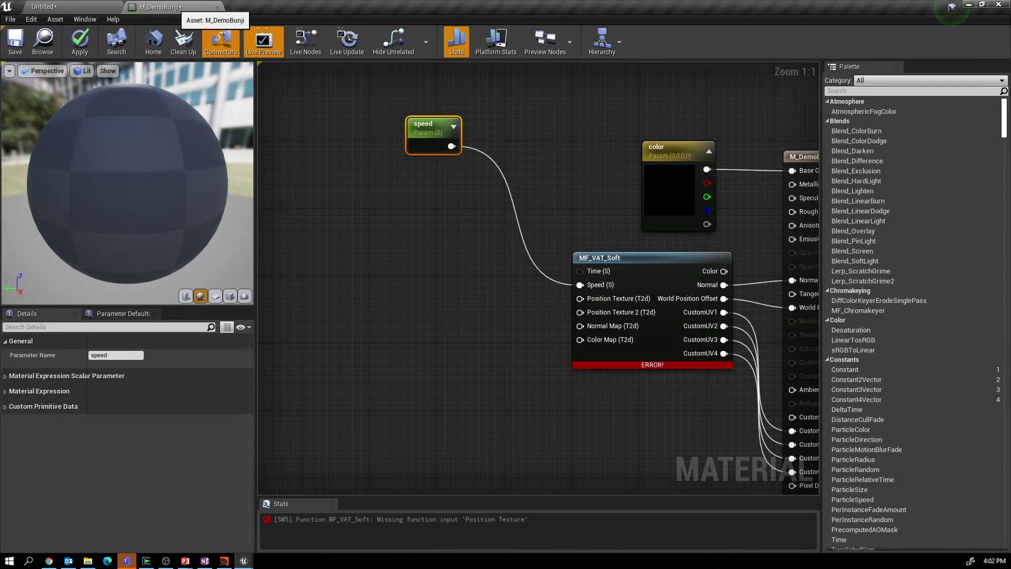
Add the demoBunji_norm and demoBunji_pos textures to the M_DemoBunji graph as separately placed texture samples, and re-dock the material editor.
click(217, 6)
double_click(416, 462)
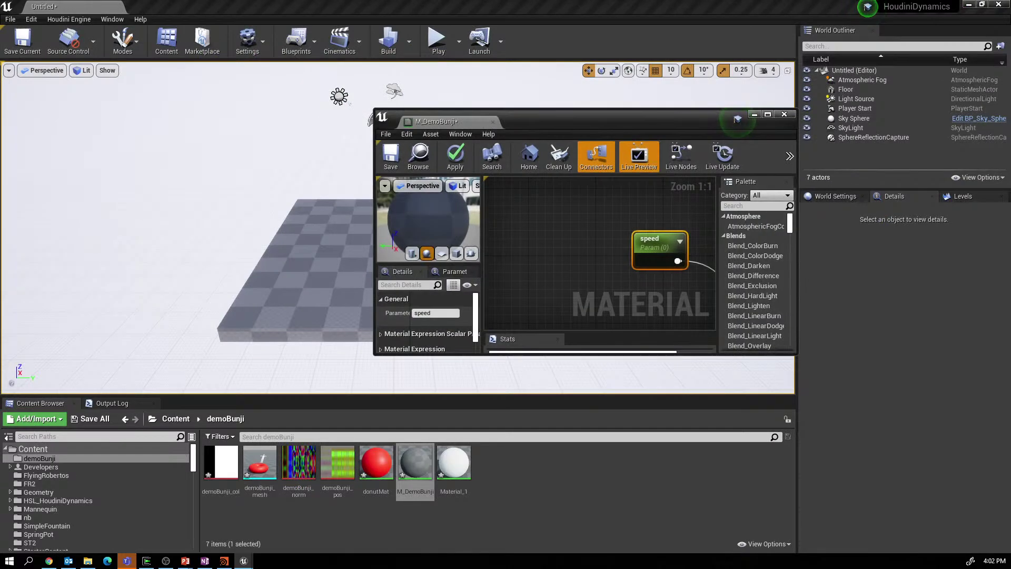
click(299, 464)
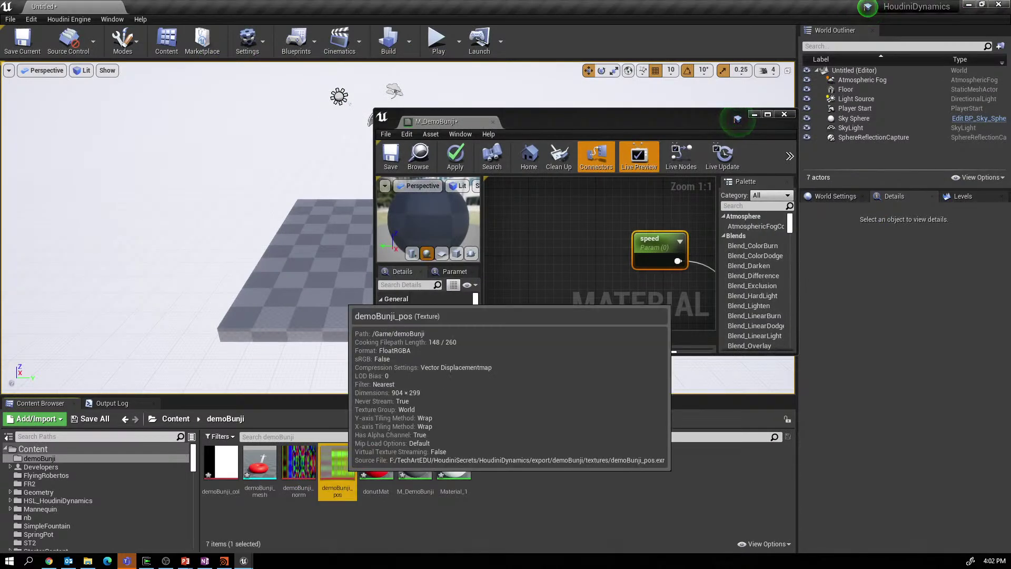
ctrl+click(338, 464)
drag(338, 464, 568, 234)
drag(458, 122, 158, 6)
drag(402, 150, 383, 337)
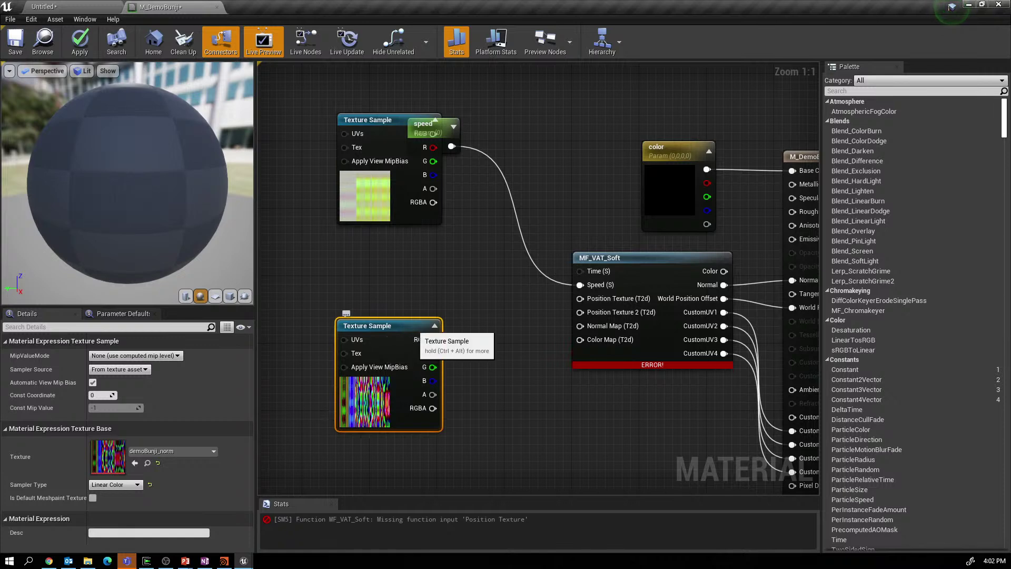
Convert the demoBunji_norm sample to a Texture Object feeding MF_VAT_Soft's Normal Map input, and space both texture nodes out below the speed parameter.
right_click(399, 327)
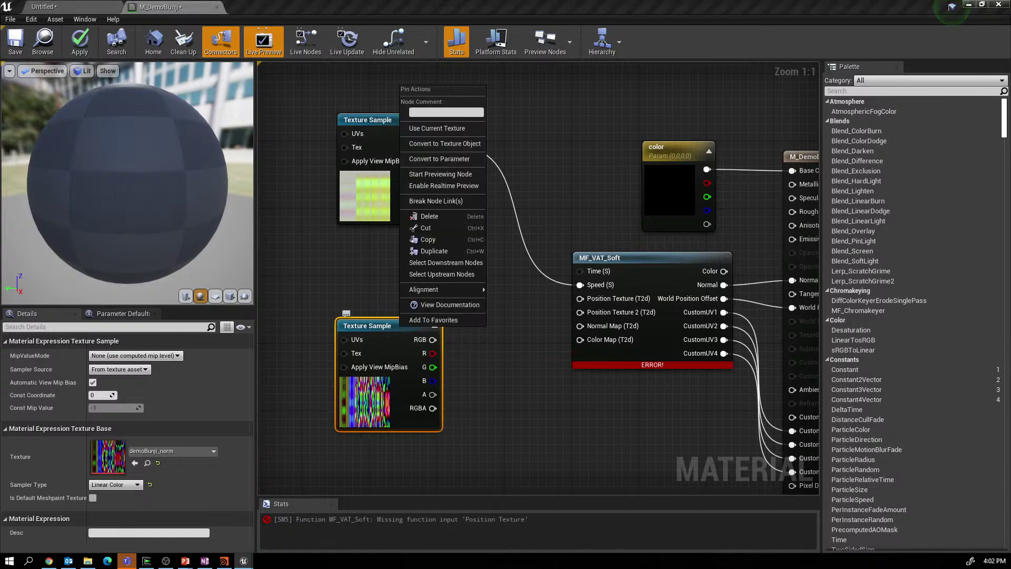
click(445, 143)
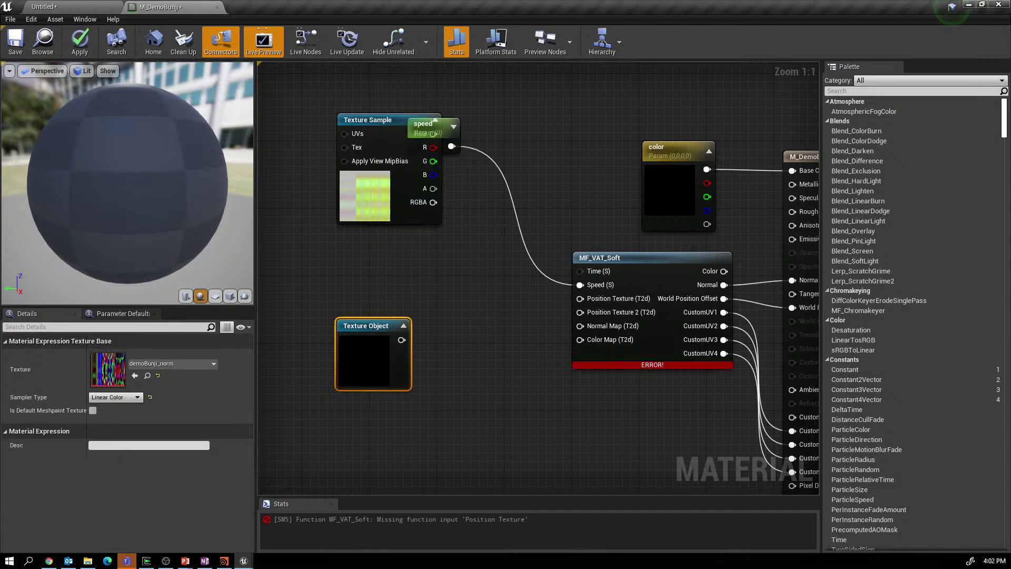
drag(401, 340, 524, 343)
drag(577, 337, 580, 327)
drag(374, 325, 358, 384)
drag(396, 130, 369, 227)
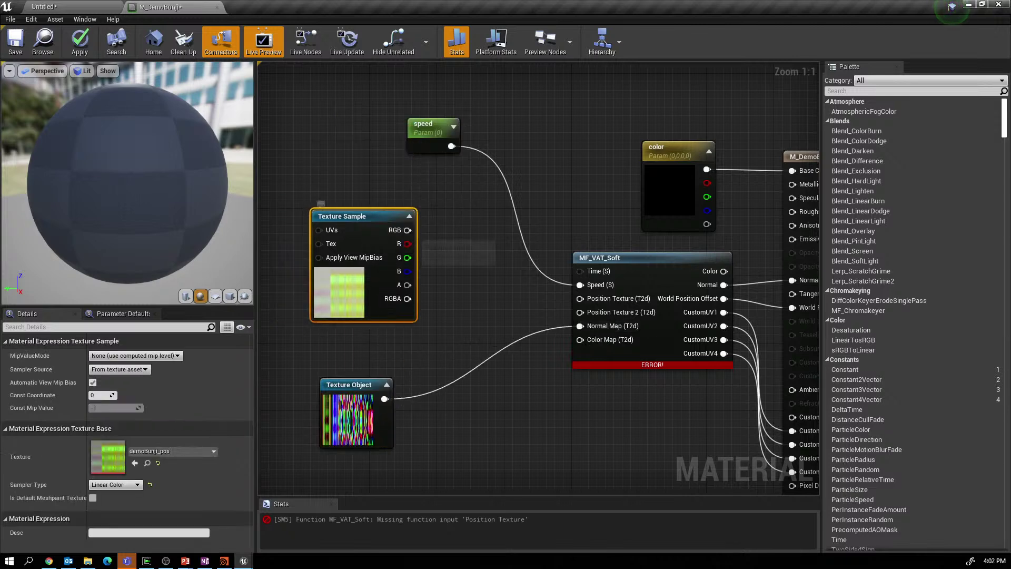
Convert the demoBunji_pos sample to a Texture Object feeding MF_VAT_Soft's Position Texture input, and save the material.
right_click(375, 221)
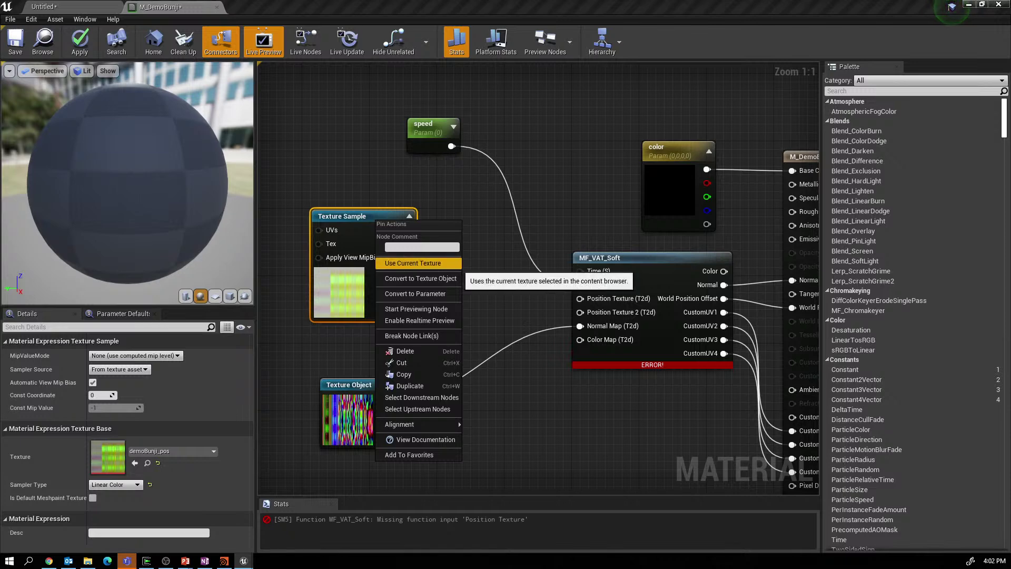
click(421, 278)
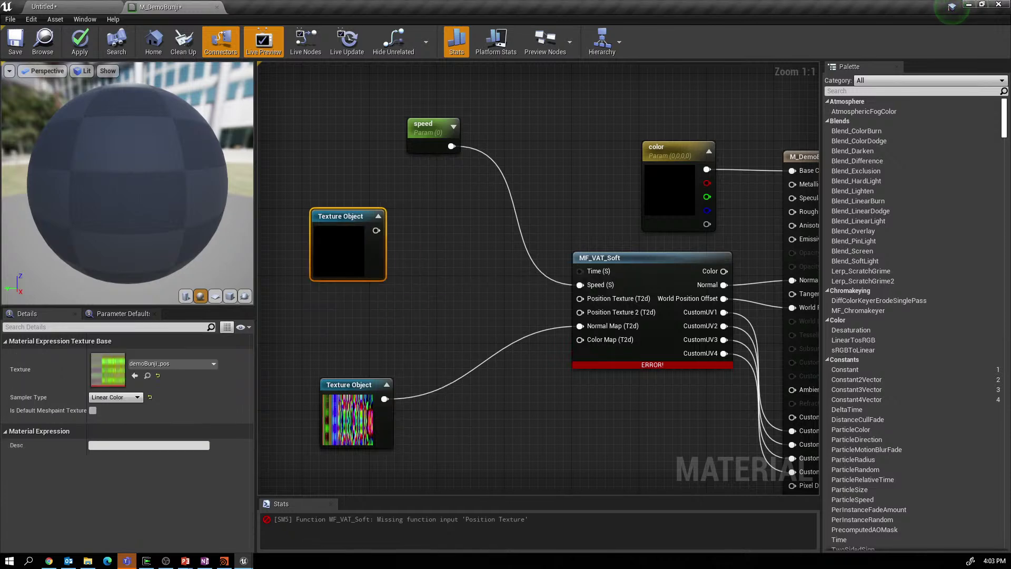
drag(376, 230, 600, 310)
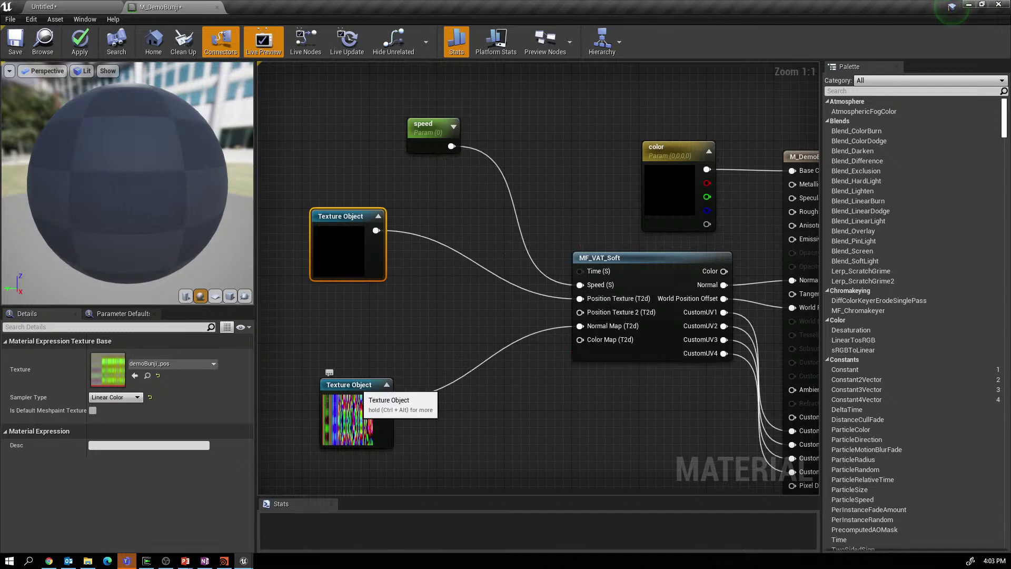
drag(358, 389, 359, 347)
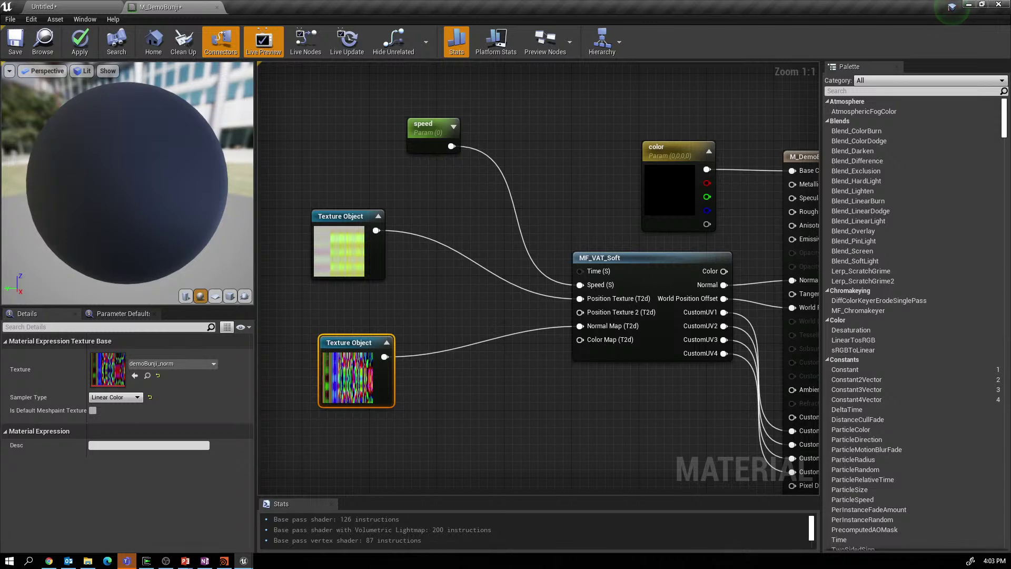
right_drag(527, 422, 501, 434)
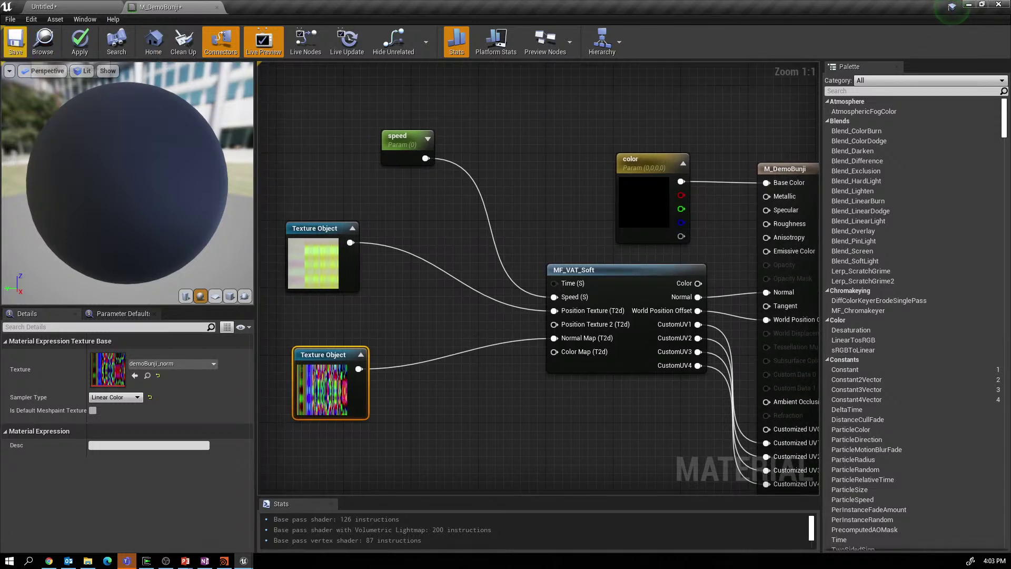
click(15, 43)
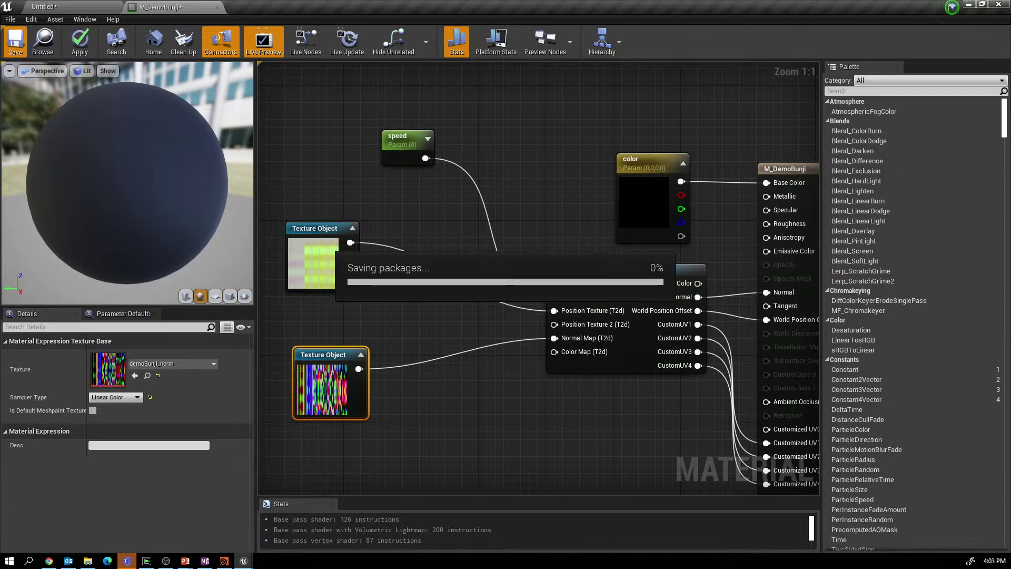
Reopen M_DemoBunji from the demoBunji folder, connect the demoBunji_norm Texture Object also to MF_VAT_Soft's Color Map input, and save.
click(108, 7)
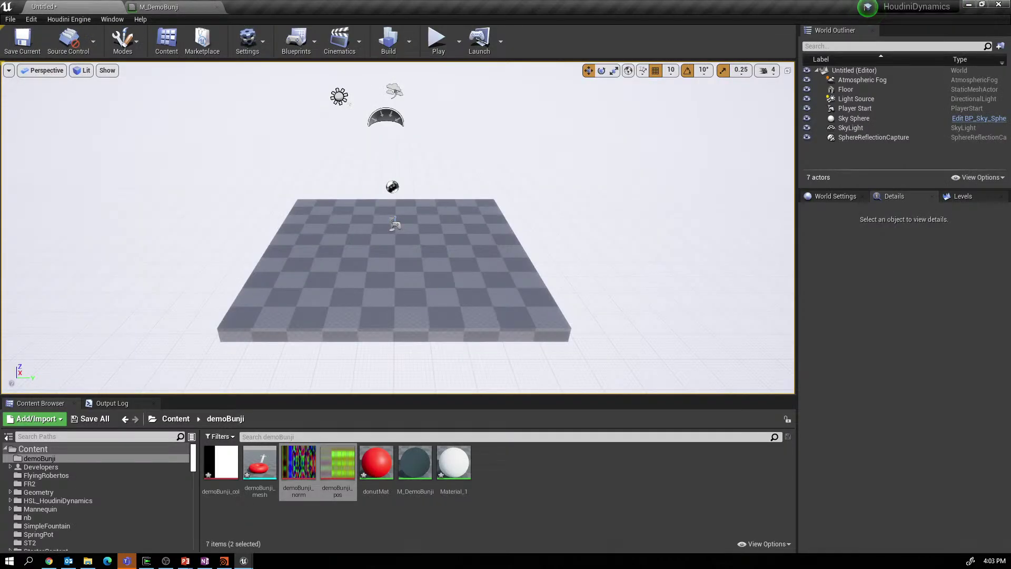
mouse_move(415, 462)
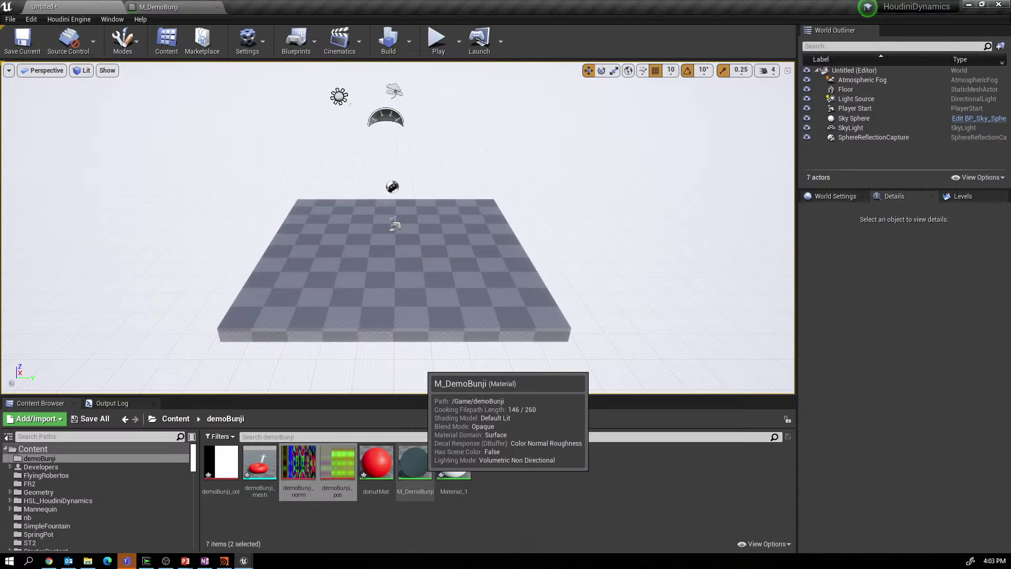
double_click(415, 463)
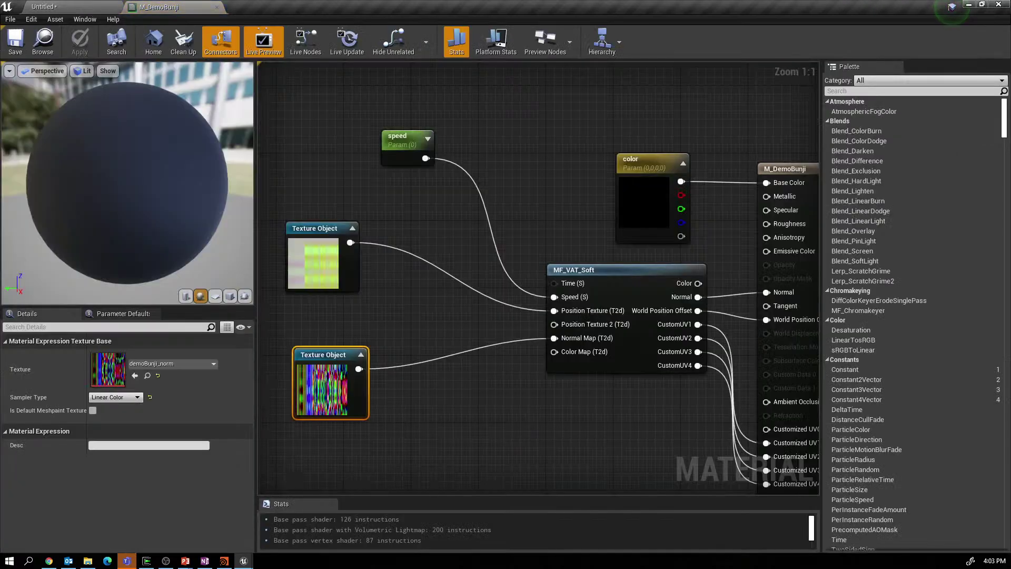
drag(359, 368, 582, 363)
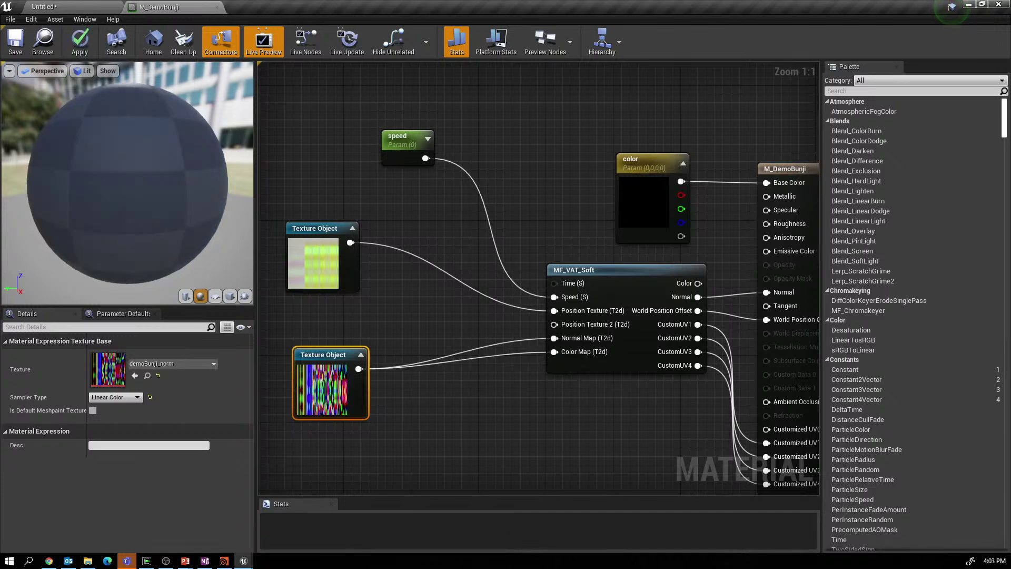
right_drag(582, 408, 539, 405)
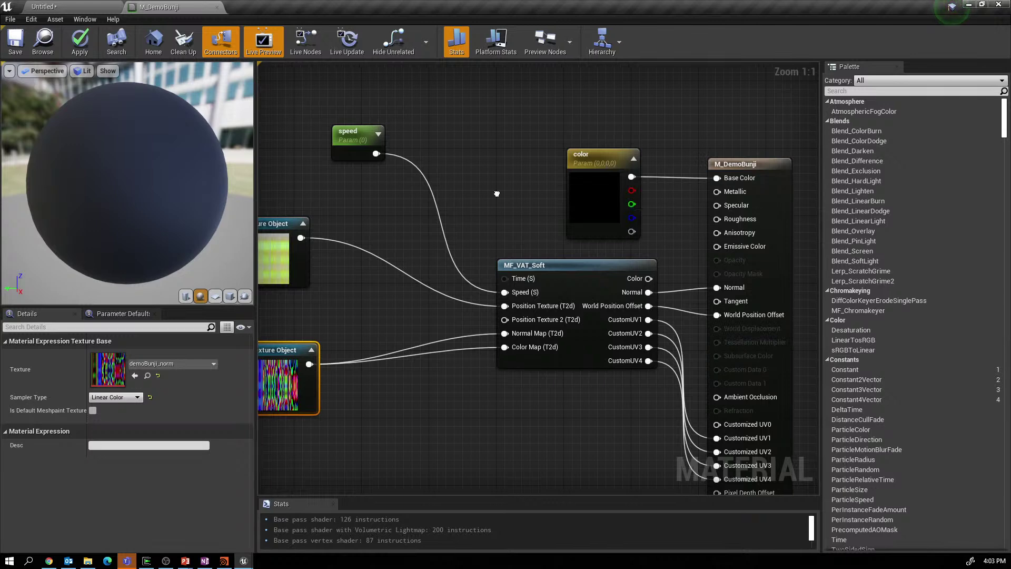
right_drag(538, 405, 612, 406)
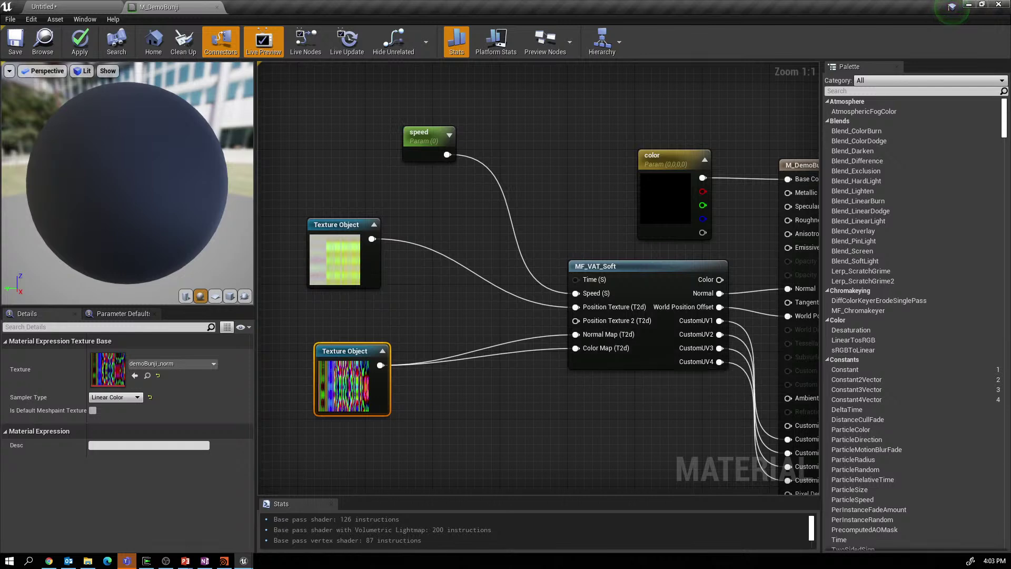
click(15, 41)
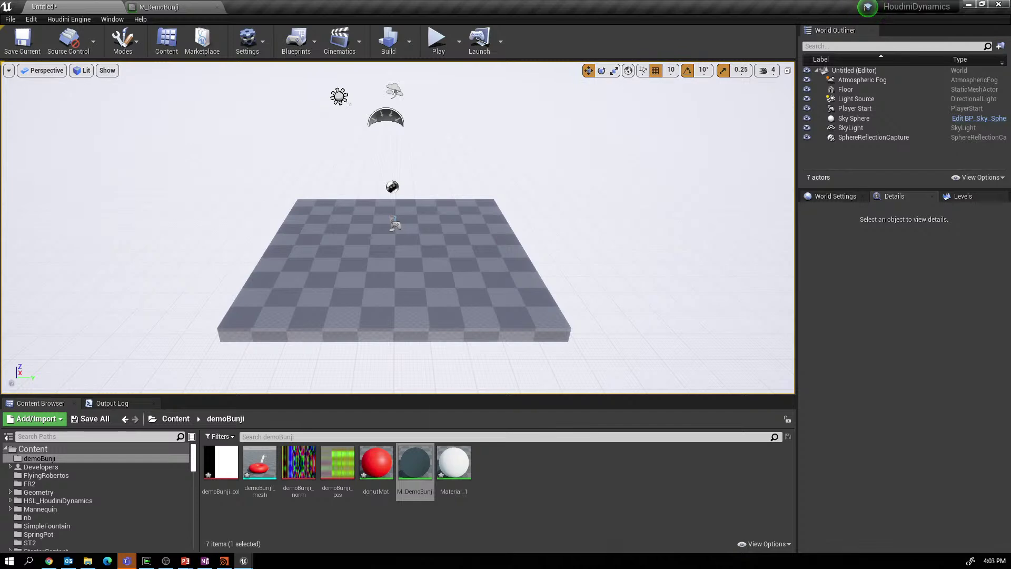
Create a material instance from M_DemoBunji in the demoBunji folder and name it MI_DemoBunji_Donut.
right_click(415, 462)
click(469, 204)
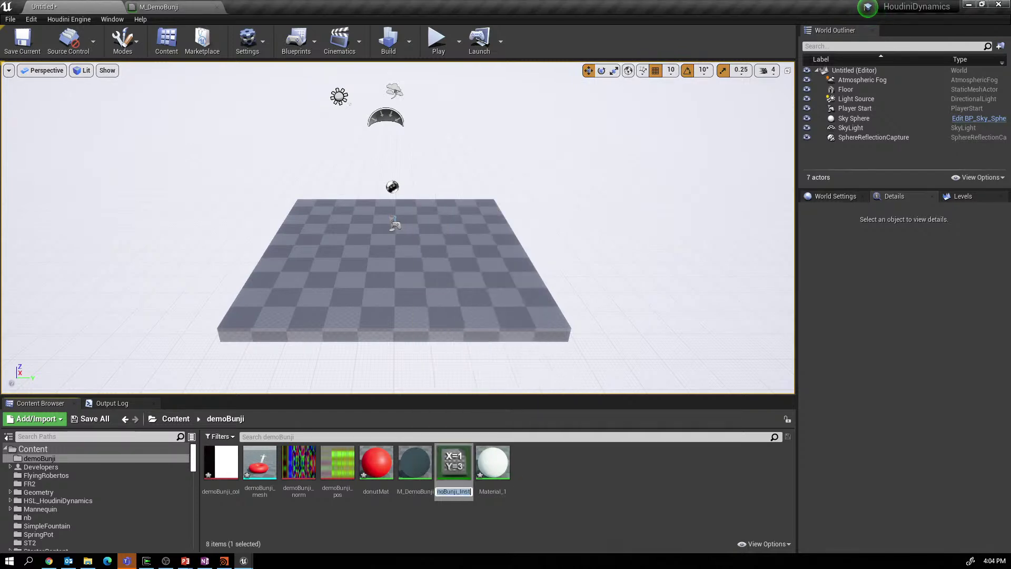
click(470, 491)
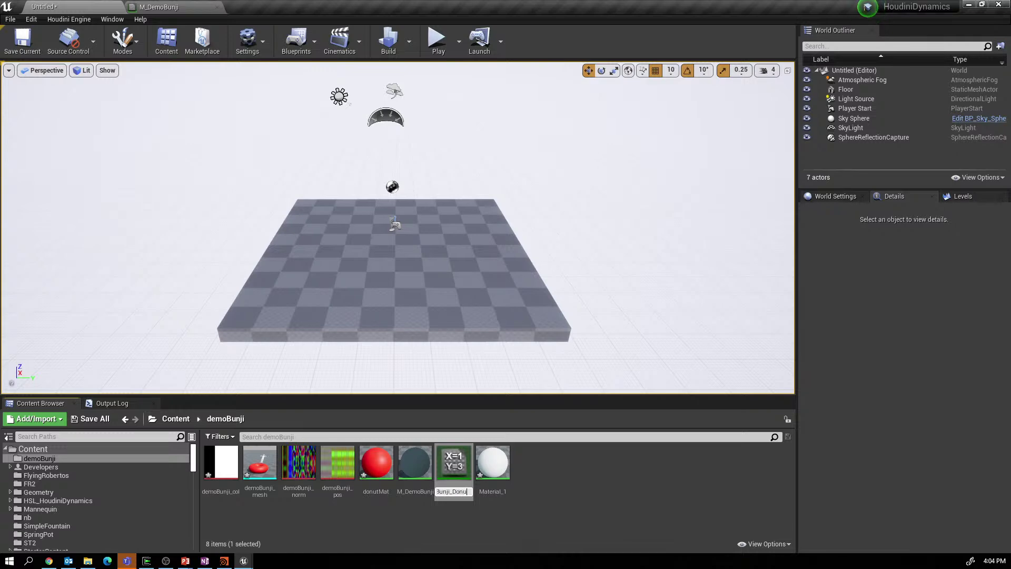
key(Return)
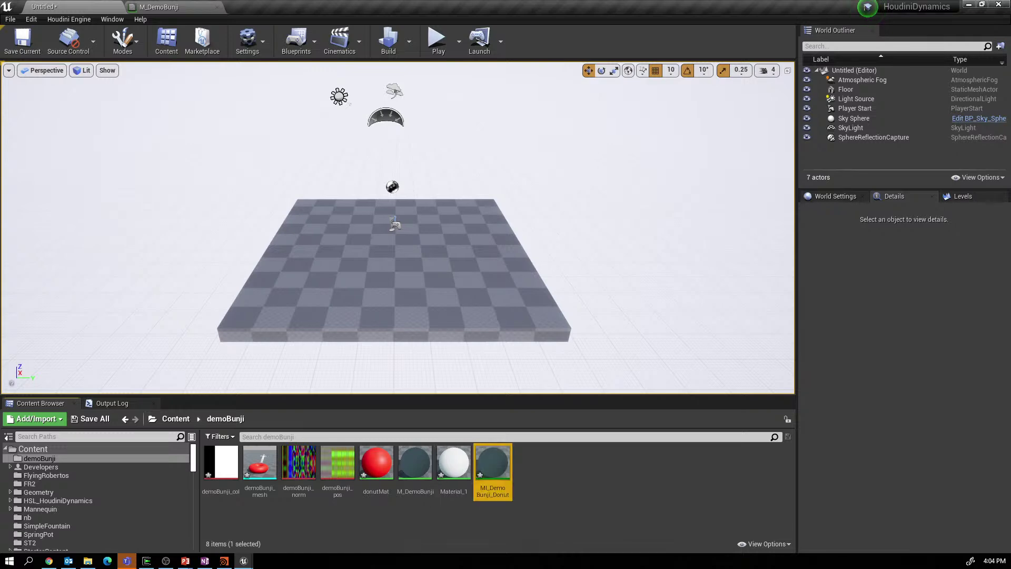
Open MI_DemoBunji_Donut and enable its speed, color, Number Of Frames, Position Min and Position Max parameter overrides.
double_click(493, 463)
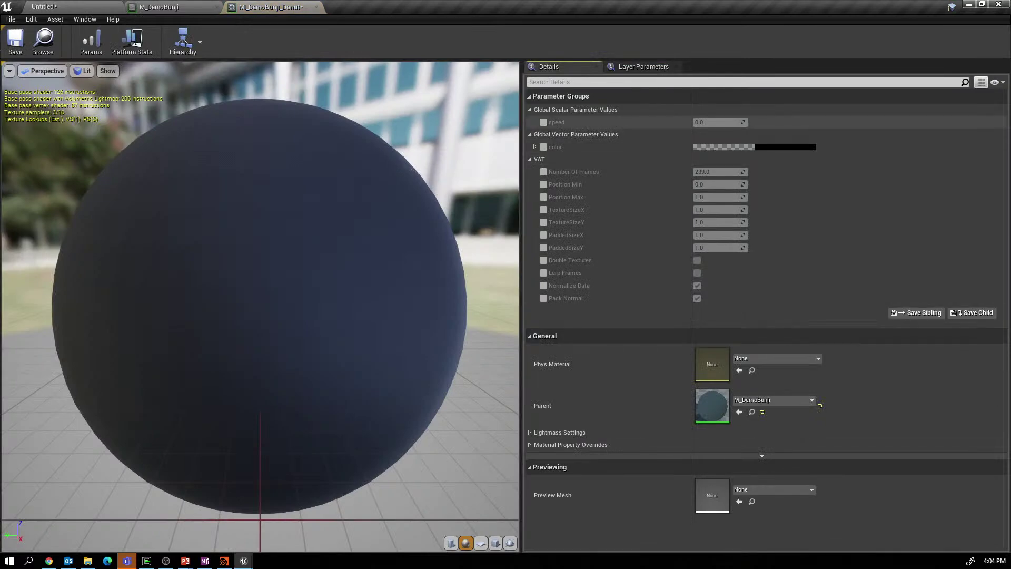
click(544, 122)
click(543, 147)
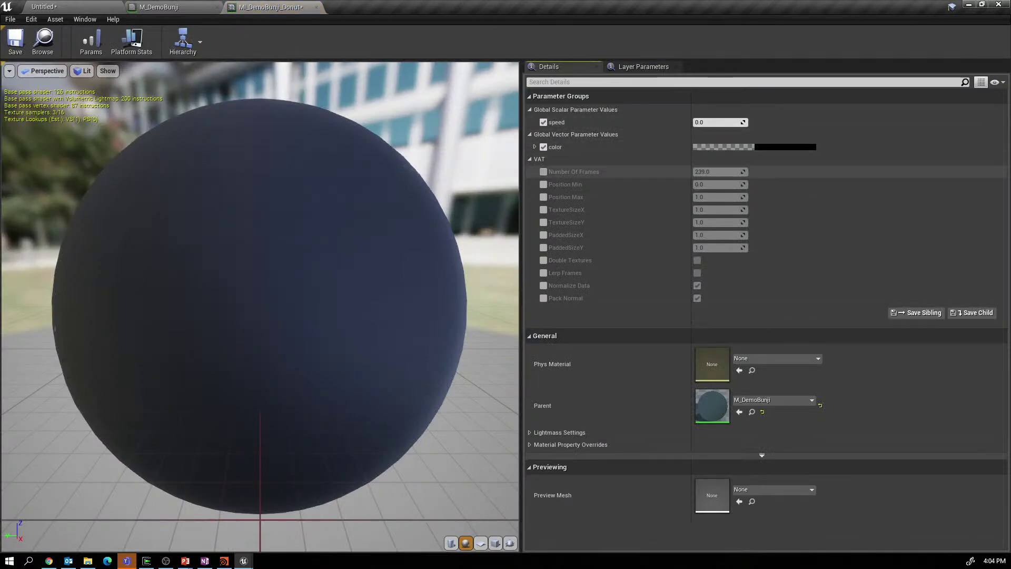
click(544, 171)
click(544, 185)
click(544, 197)
click(544, 210)
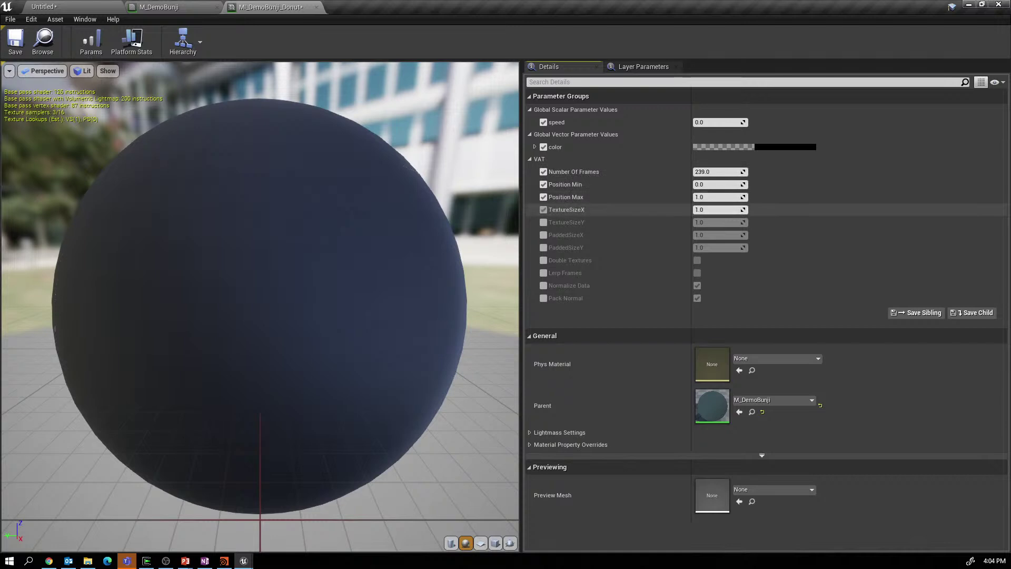
click(544, 210)
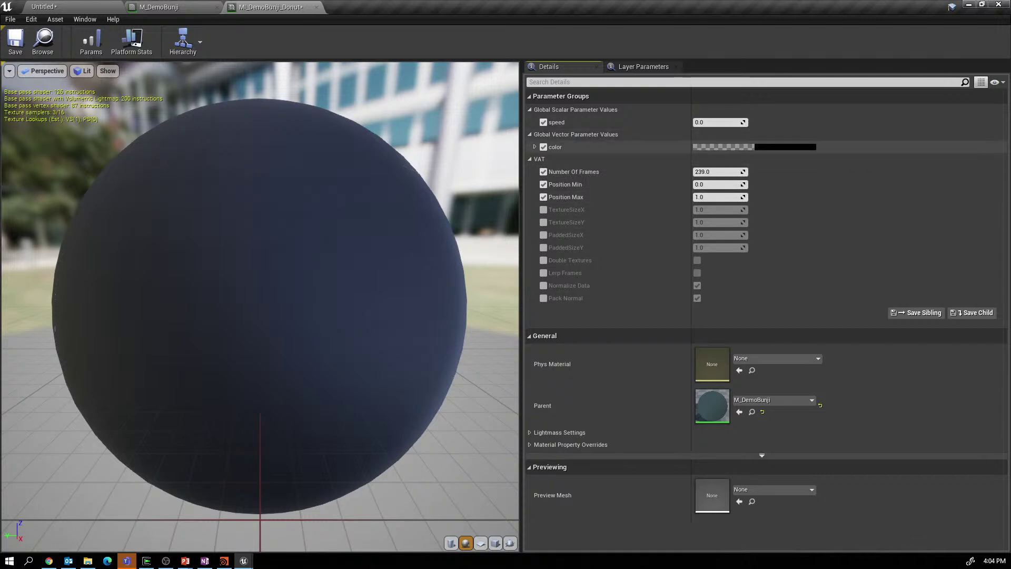
Set the instance's color parameter to a bright pink with hue about 347, saturation 1.0 and value 1.0.
click(778, 148)
drag(844, 238, 893, 226)
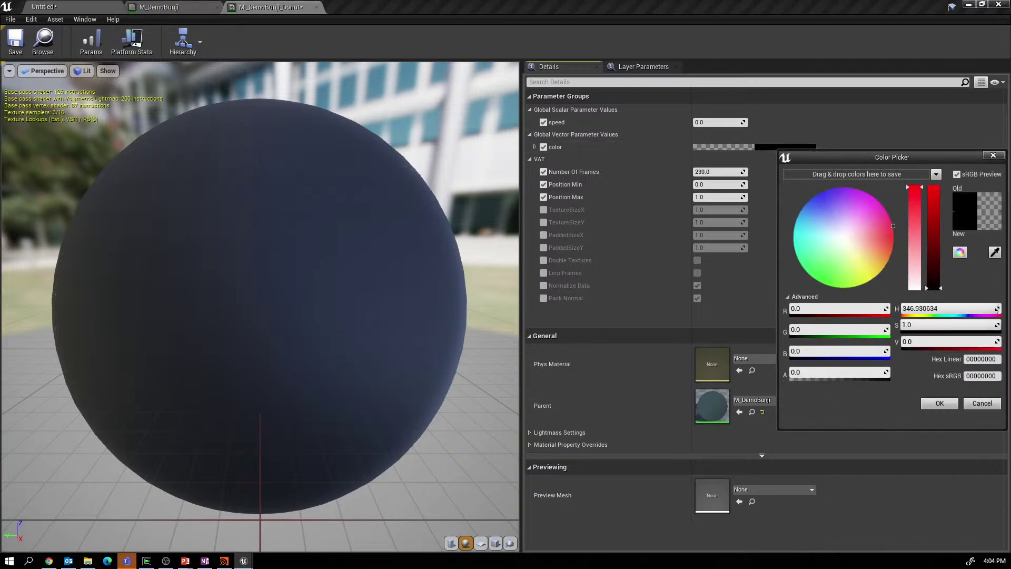
drag(934, 288, 934, 187)
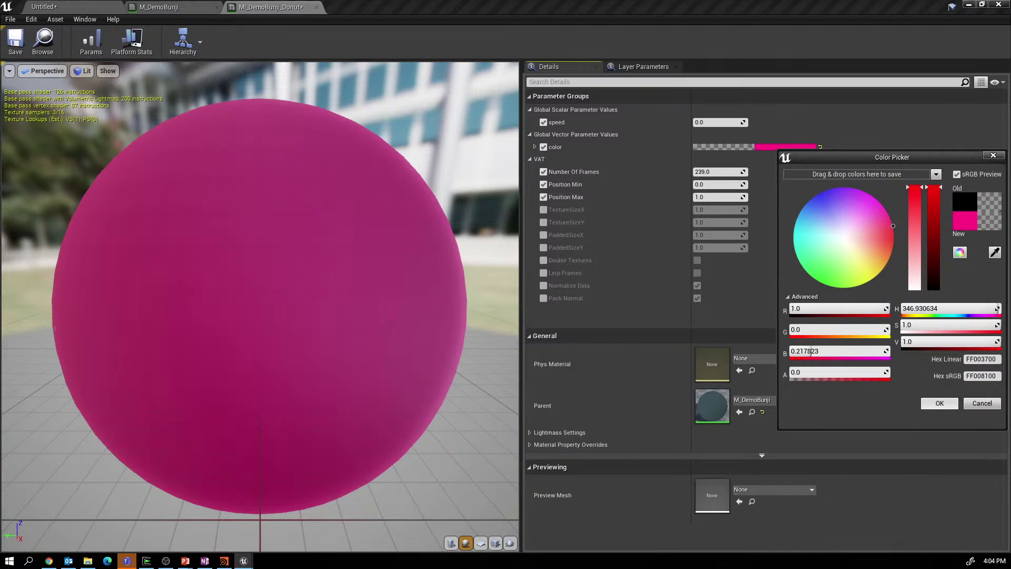
click(940, 403)
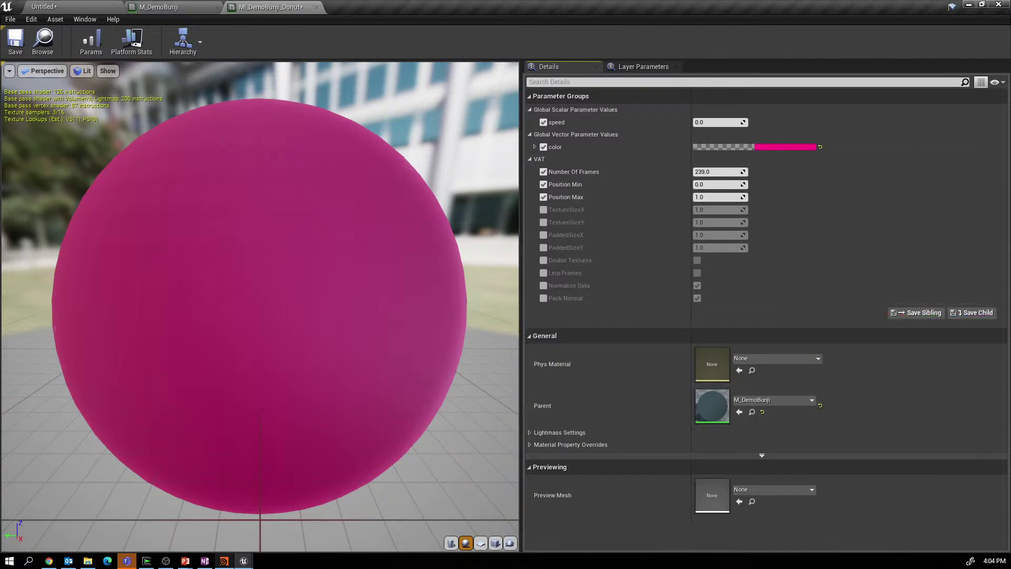
Transfer the frame range and speed from Houdini's nuttyVAT node to the instance: Number Of Frames 299 and speed 0.100334.
click(224, 561)
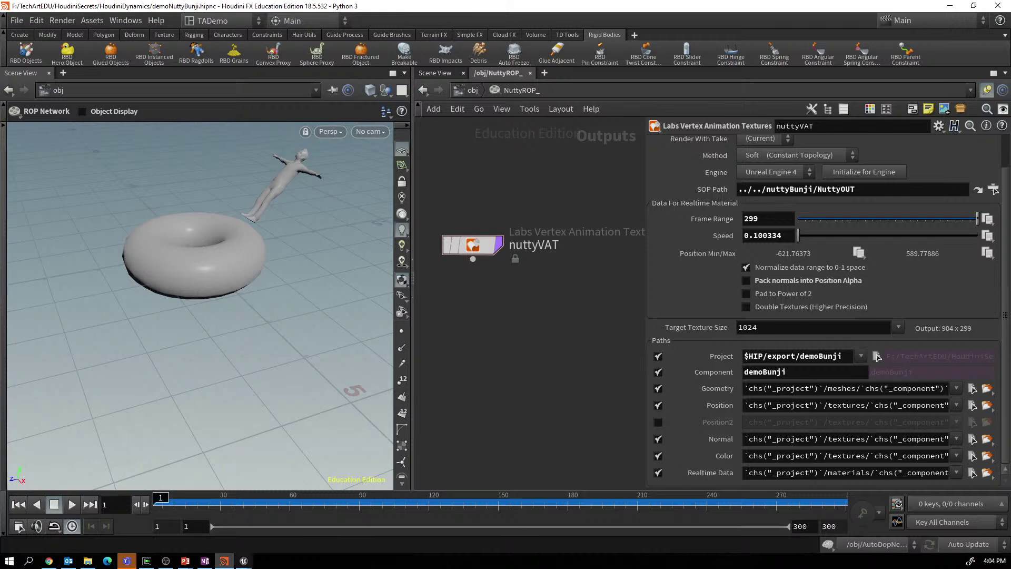
click(244, 561)
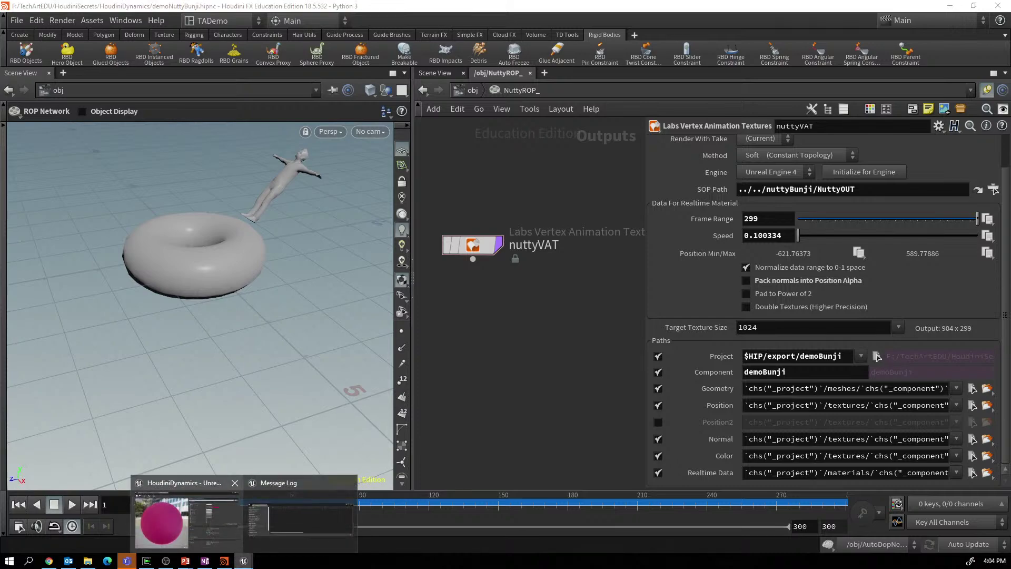
click(187, 514)
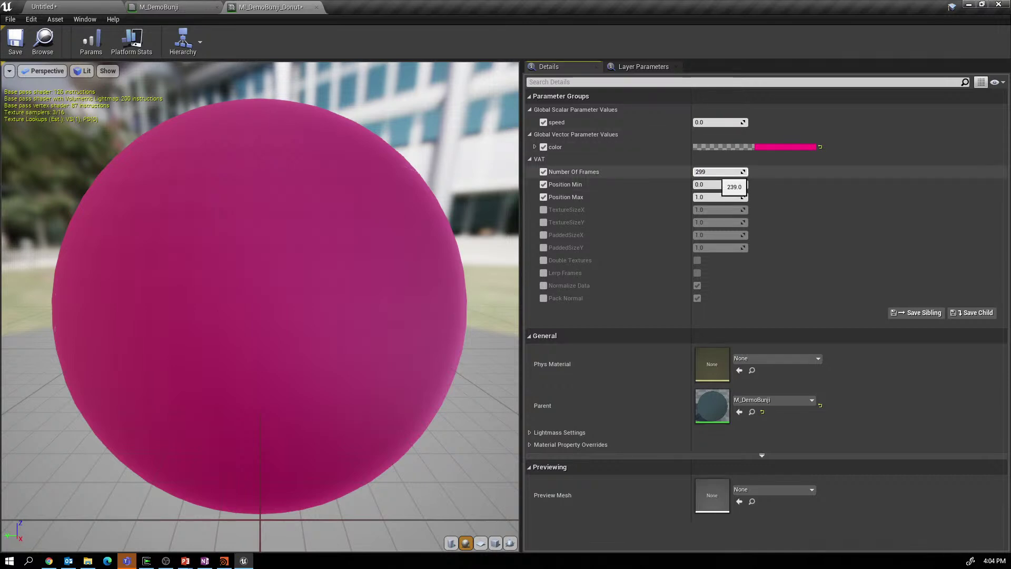
click(719, 122)
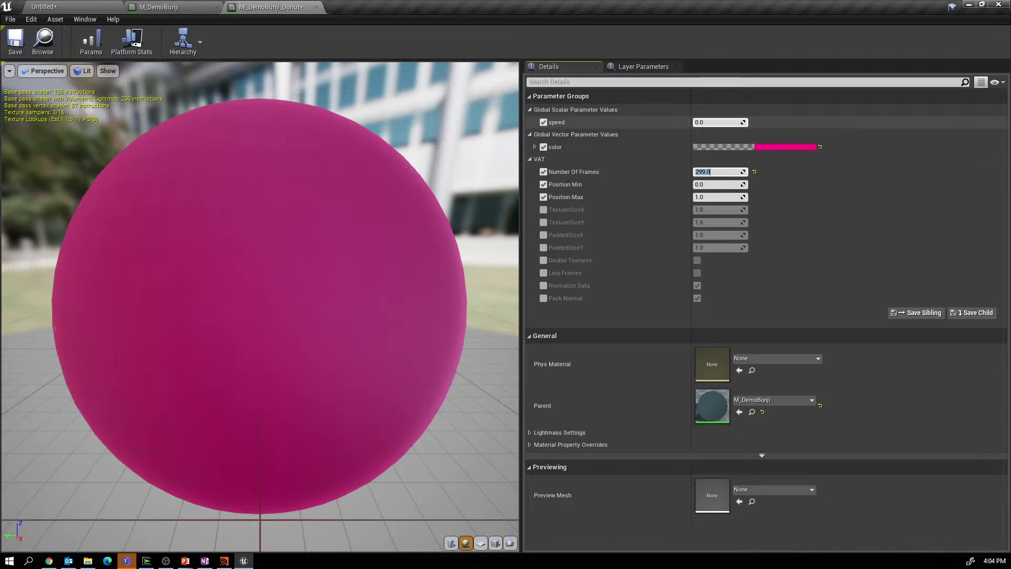
key(ctrl+v)
key(Return)
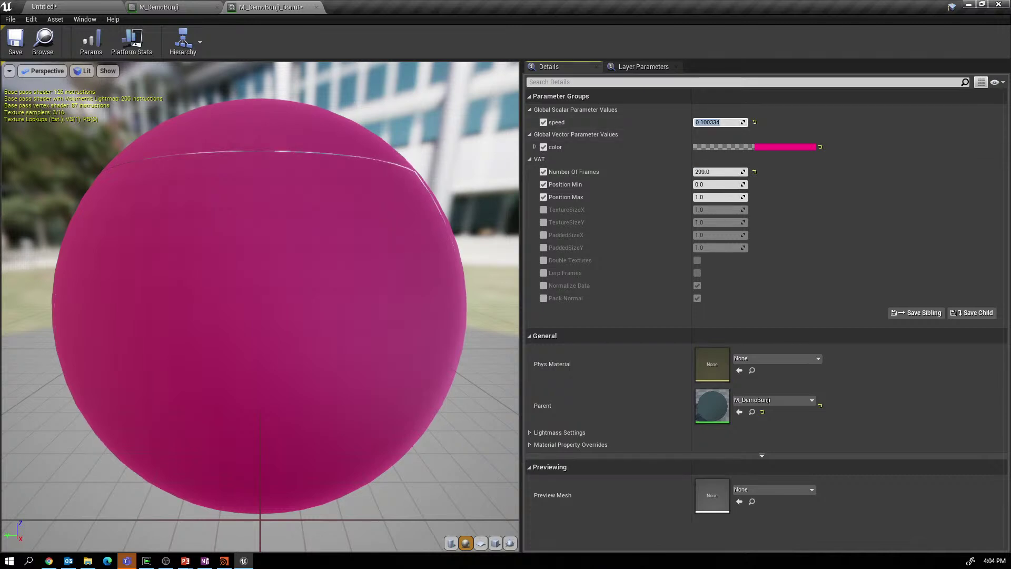
Transfer the position range from Houdini's nuttyVAT node to the instance: Position Min -621.76373 and Position Max 589.77886.
click(224, 561)
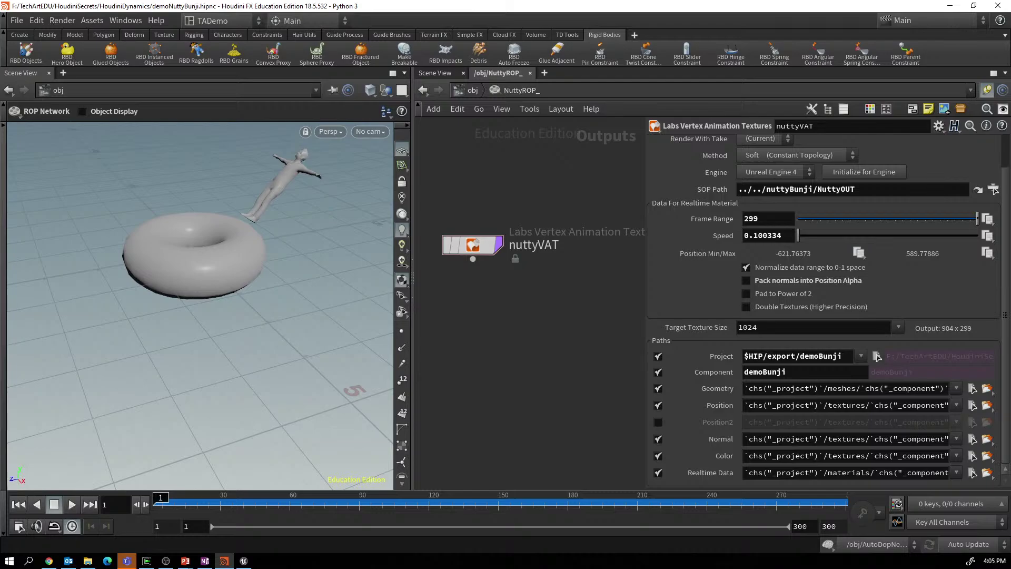
click(244, 561)
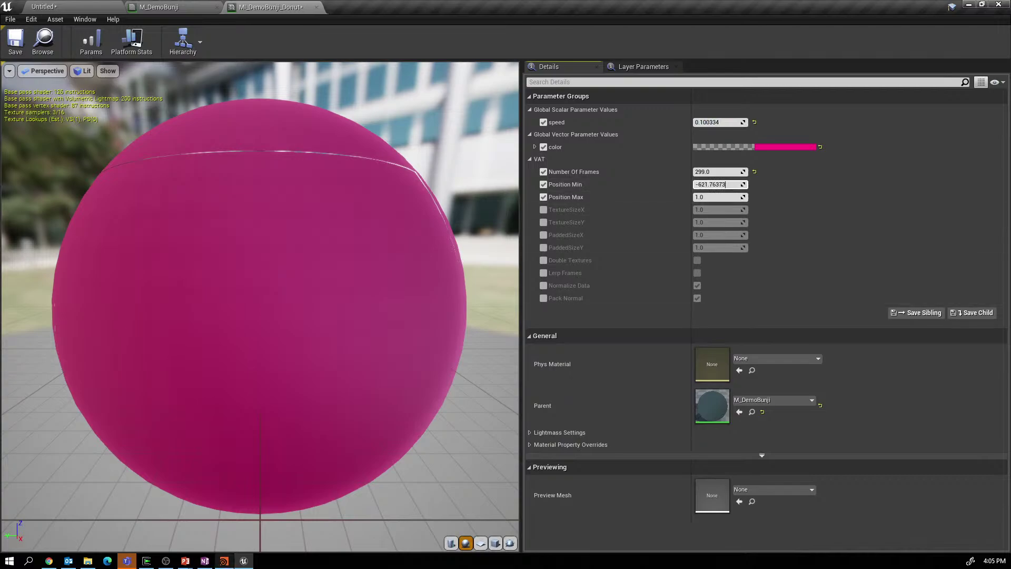
click(224, 561)
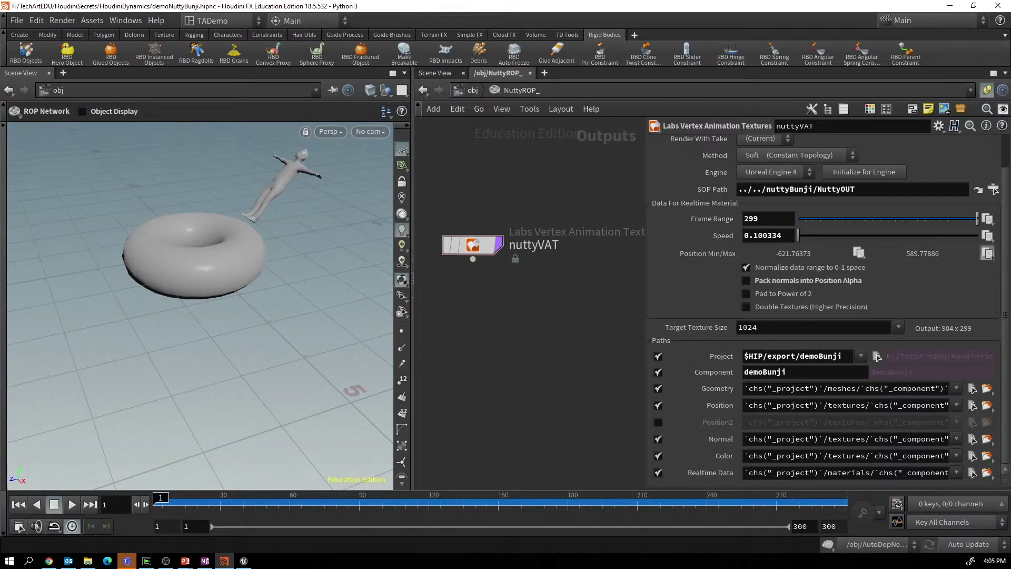
click(243, 561)
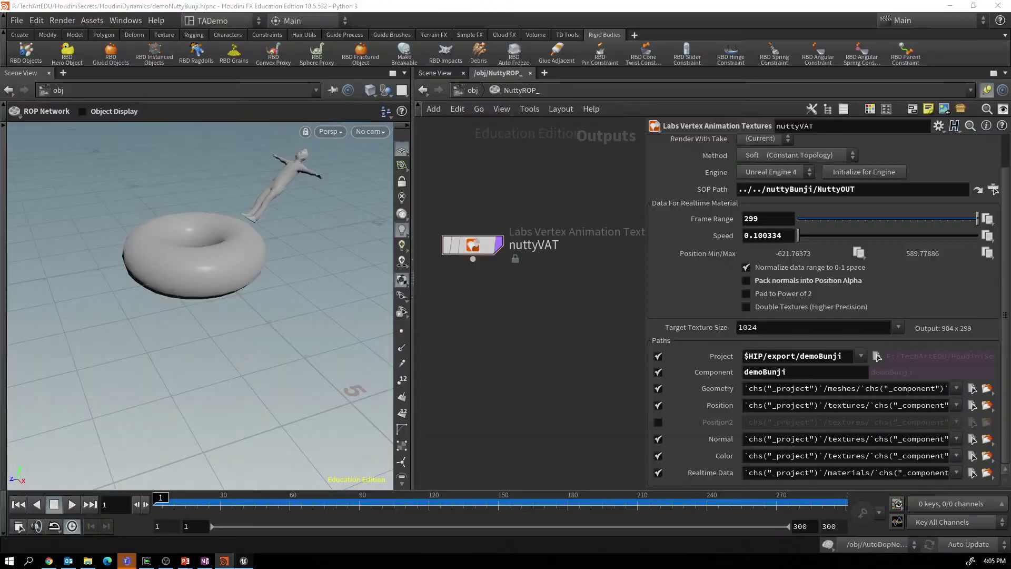
click(719, 184)
text(-621.76373)
key(Tab)
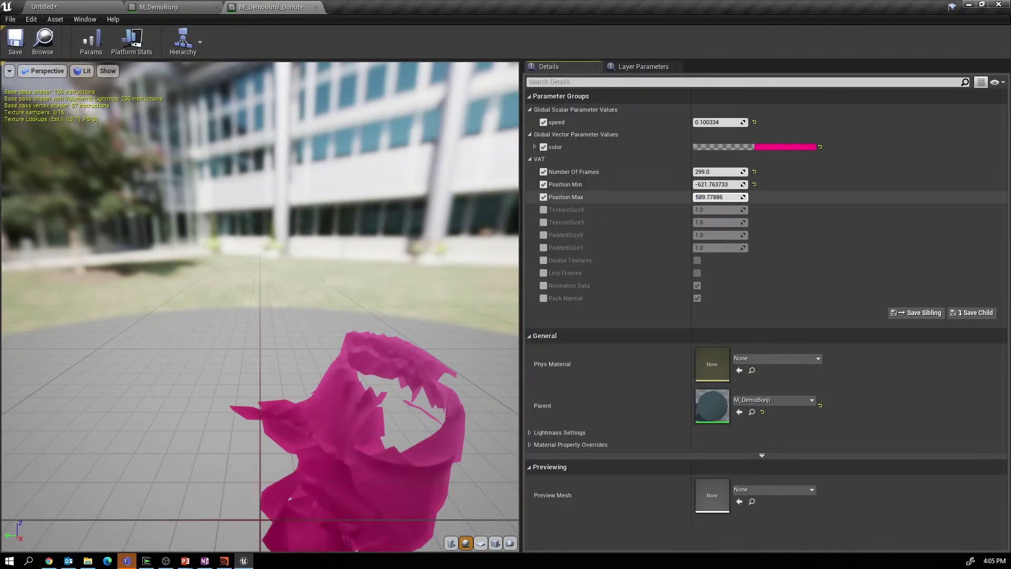
key(Return)
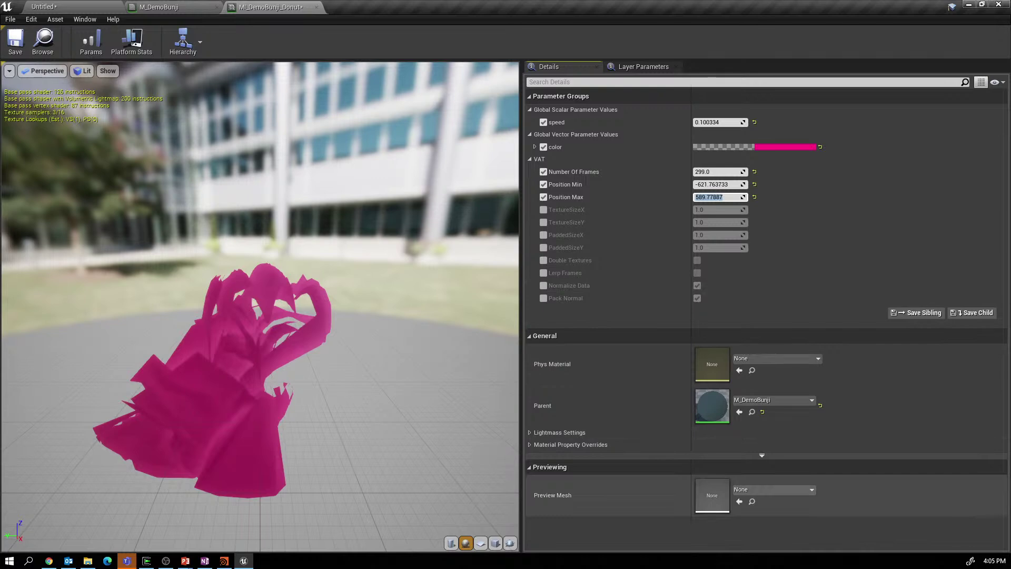
Set the instance's preview mesh to demoBunji_mesh and save the material instance.
click(775, 490)
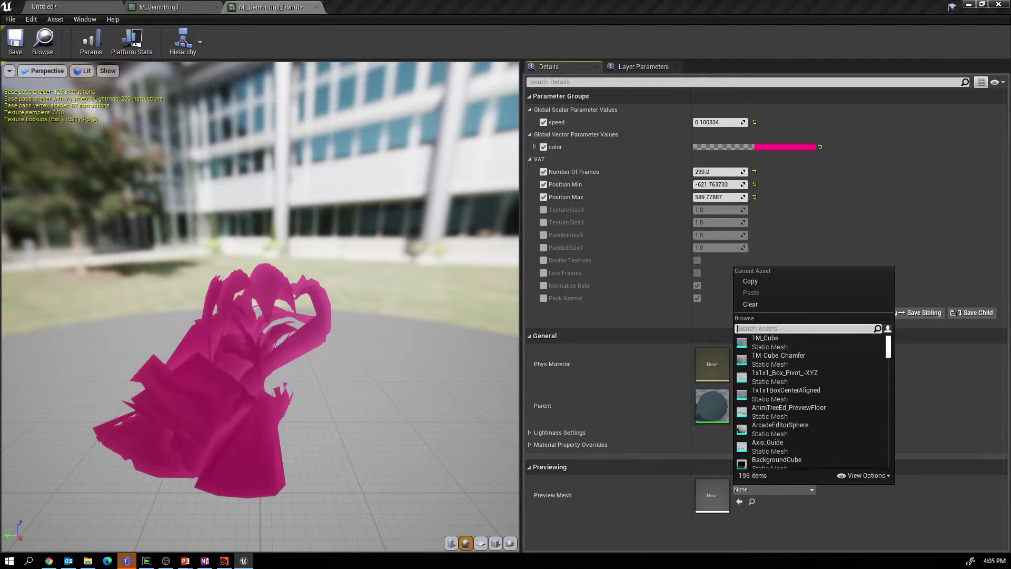
text(demo)
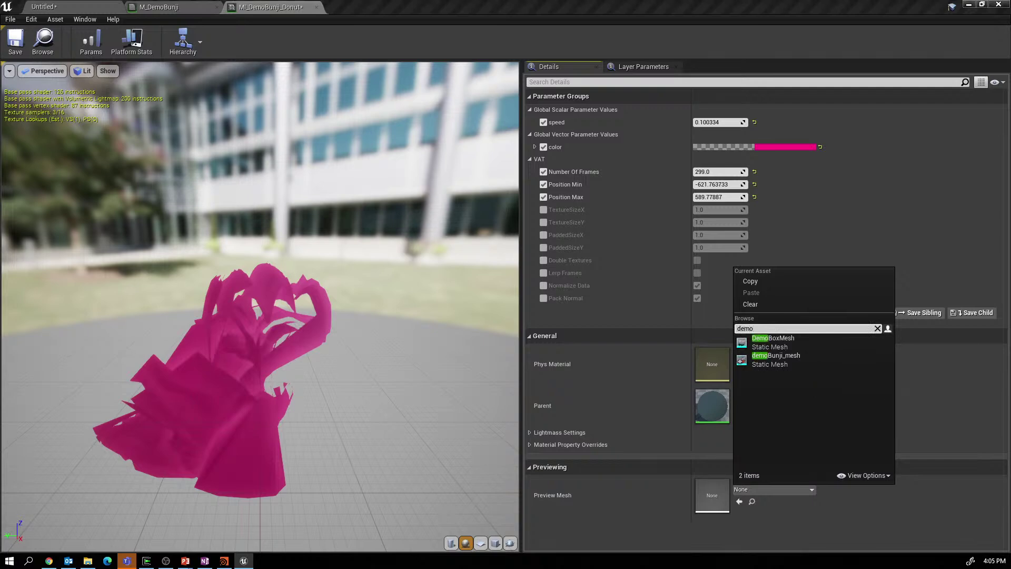
click(776, 359)
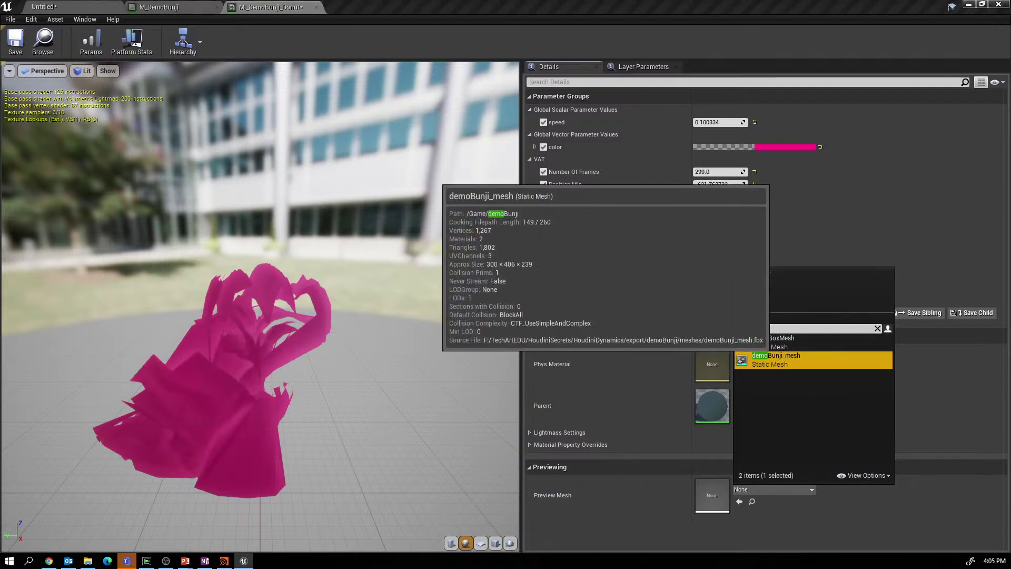
drag(295, 295, 316, 337)
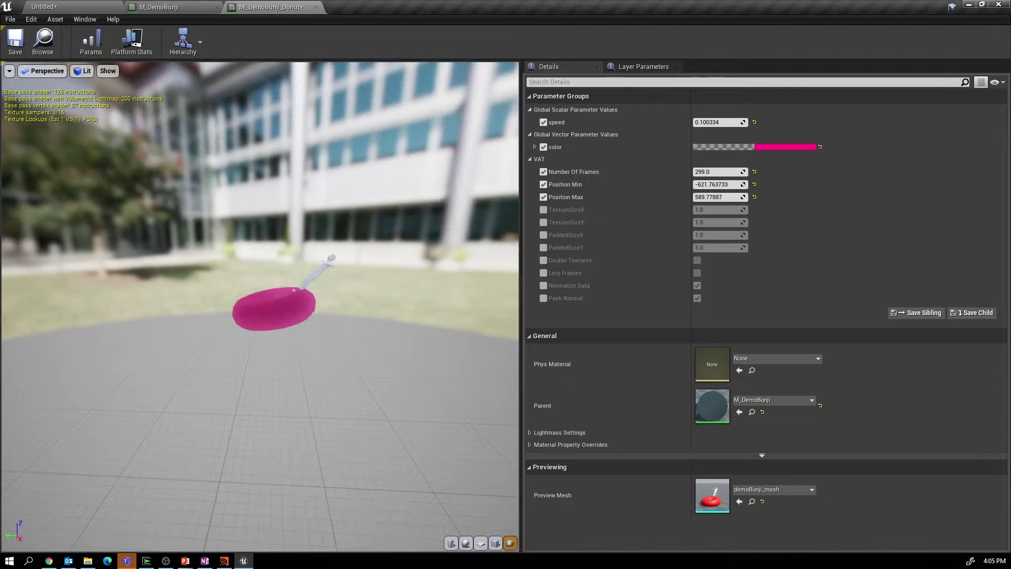
click(16, 42)
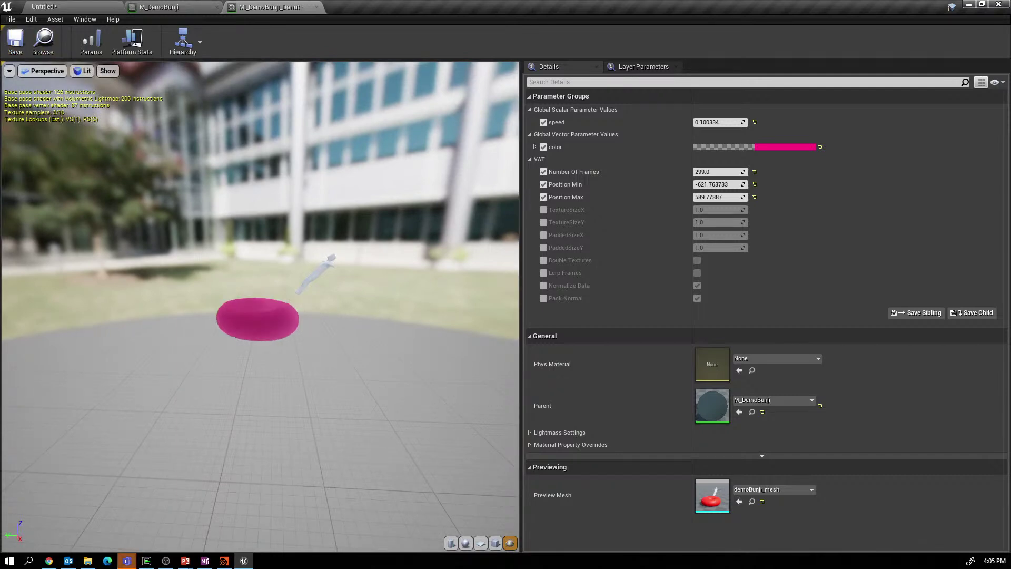
Place demoBunji_mesh in the level above the floor and assign MI_DemoBunji_Donut to its material Element 0.
click(44, 6)
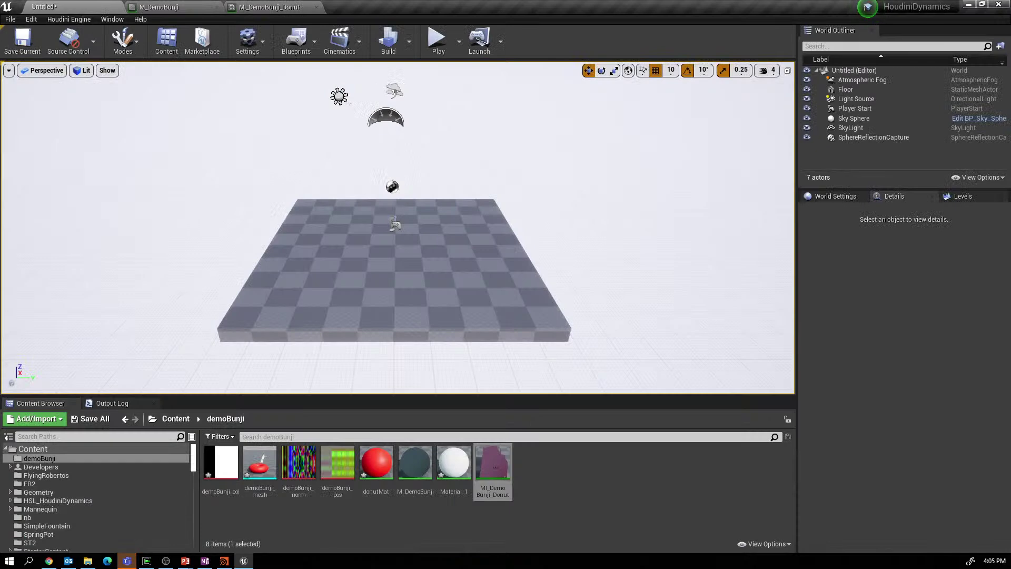
mouse_move(259, 466)
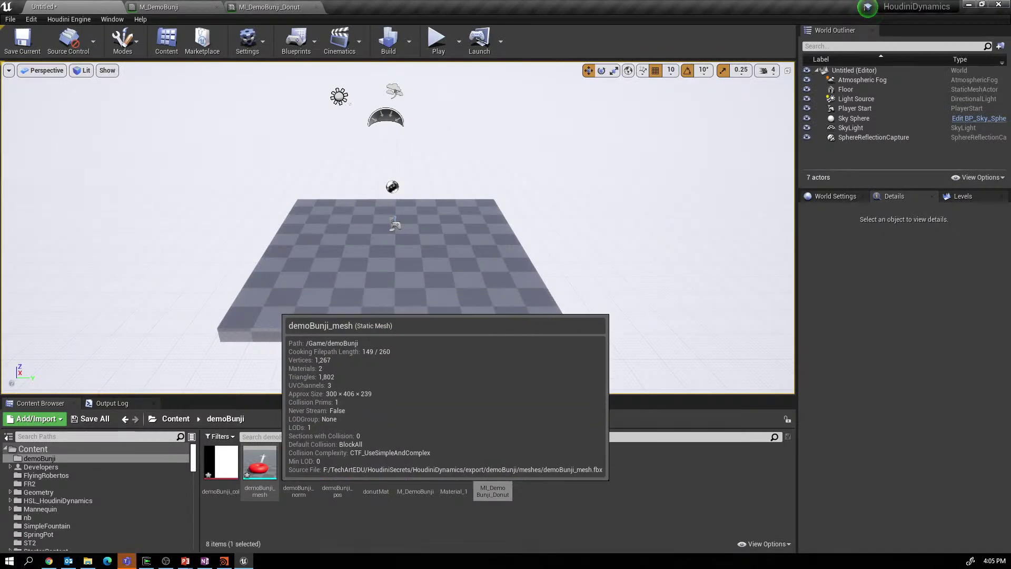
drag(259, 466, 424, 108)
right_drag(423, 108, 398, 111)
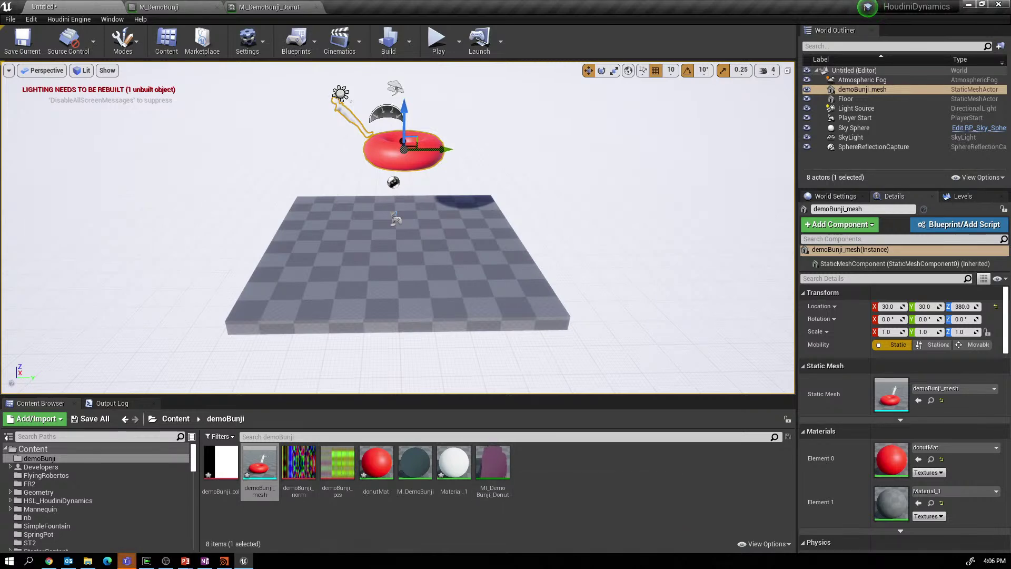
click(493, 464)
drag(760, 498, 910, 466)
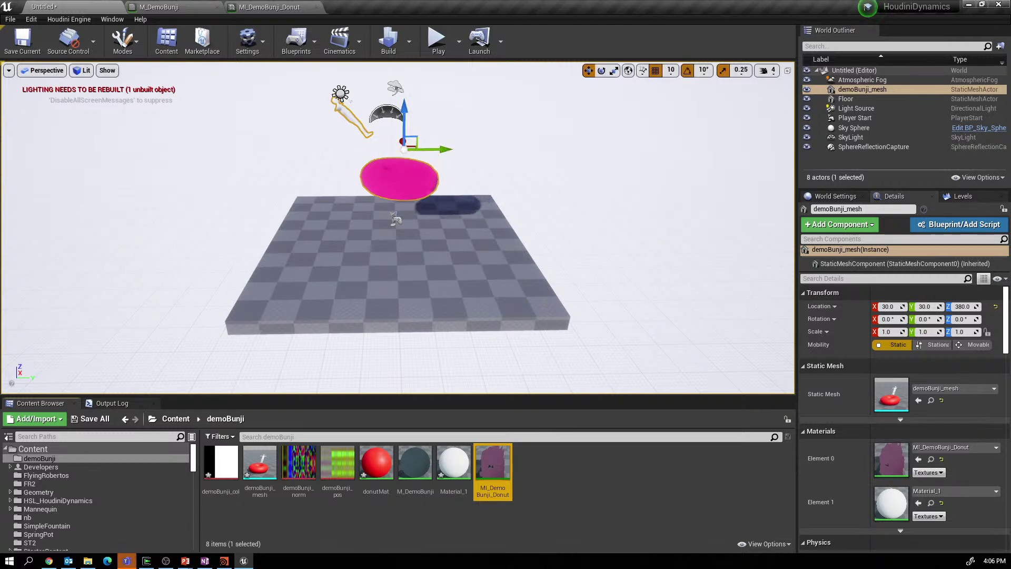
Darken the color parameter of MI_DemoBunji_Donut to a value of about 0.53.
click(269, 7)
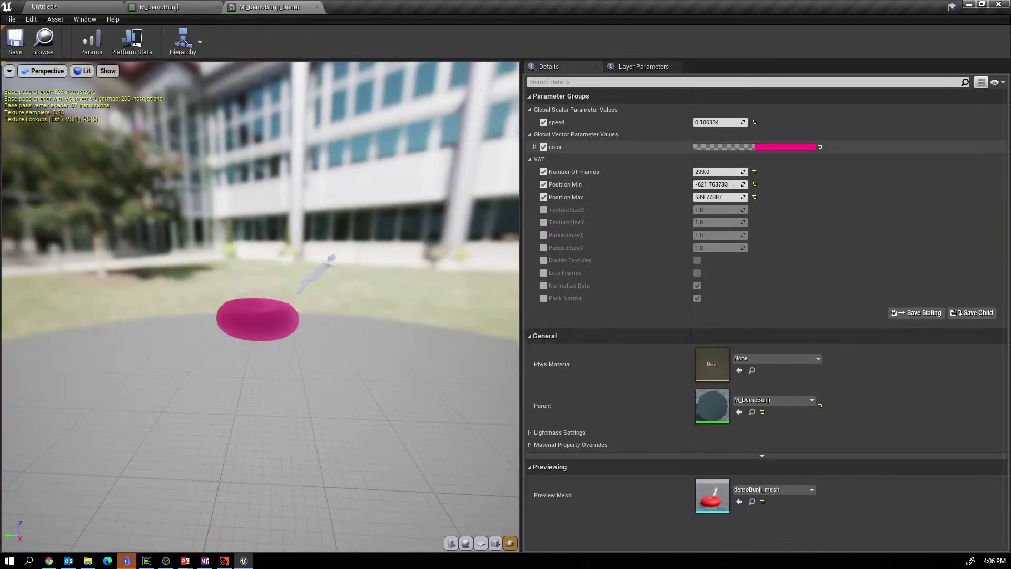
click(780, 146)
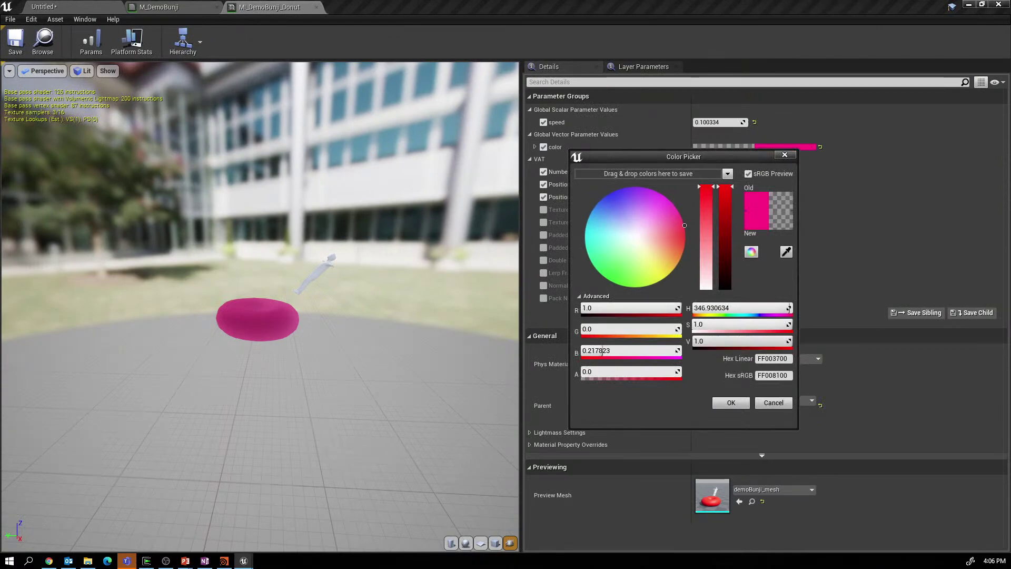
mouse_move(789, 324)
mouse_down()
mouse_move(738, 324)
mouse_move(795, 324)
mouse_up()
drag(726, 187, 725, 234)
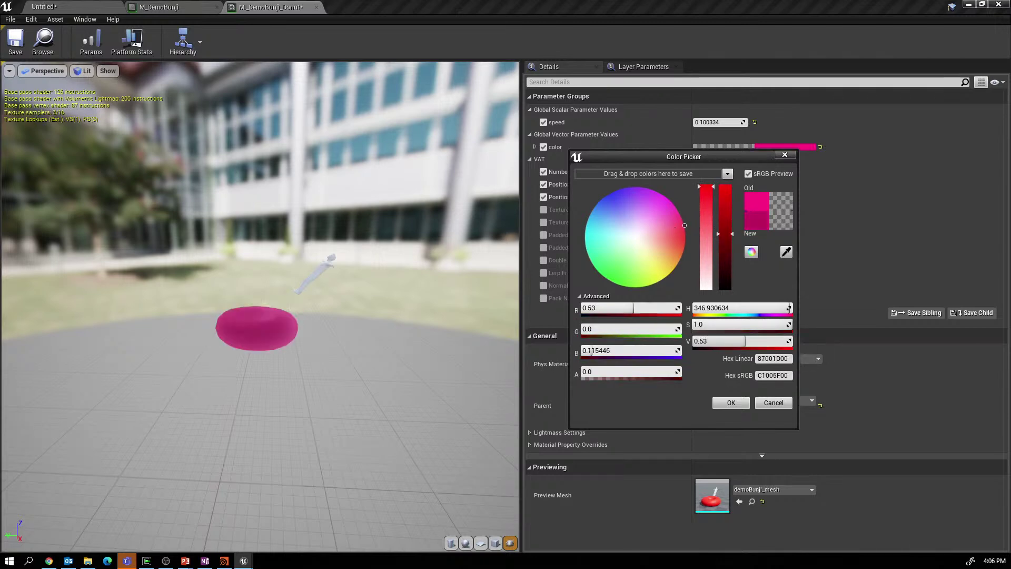
click(731, 403)
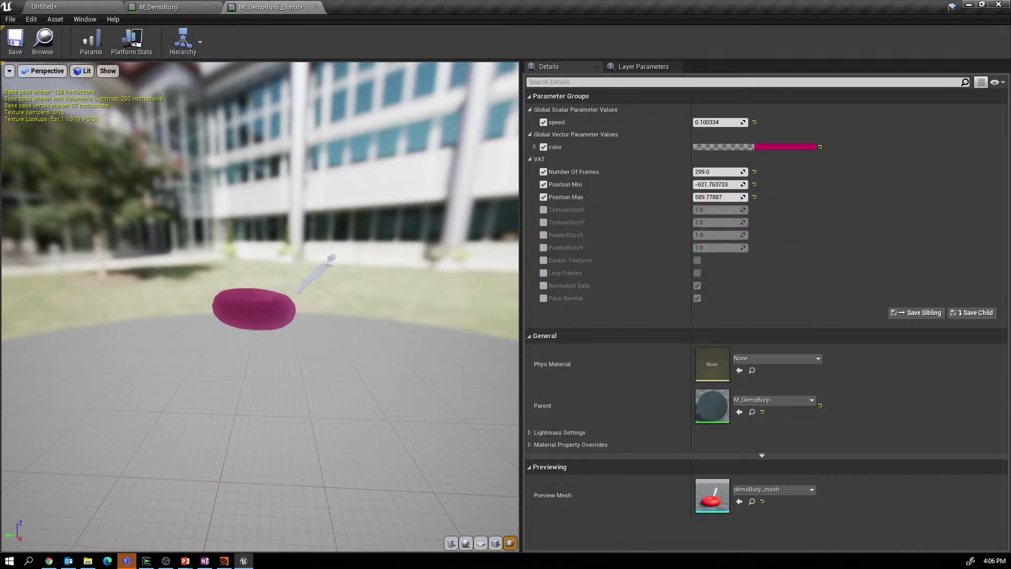
Duplicate the MI_DemoBunji_Donut material instance in the demoBunji folder, accepting the default name.
click(90, 8)
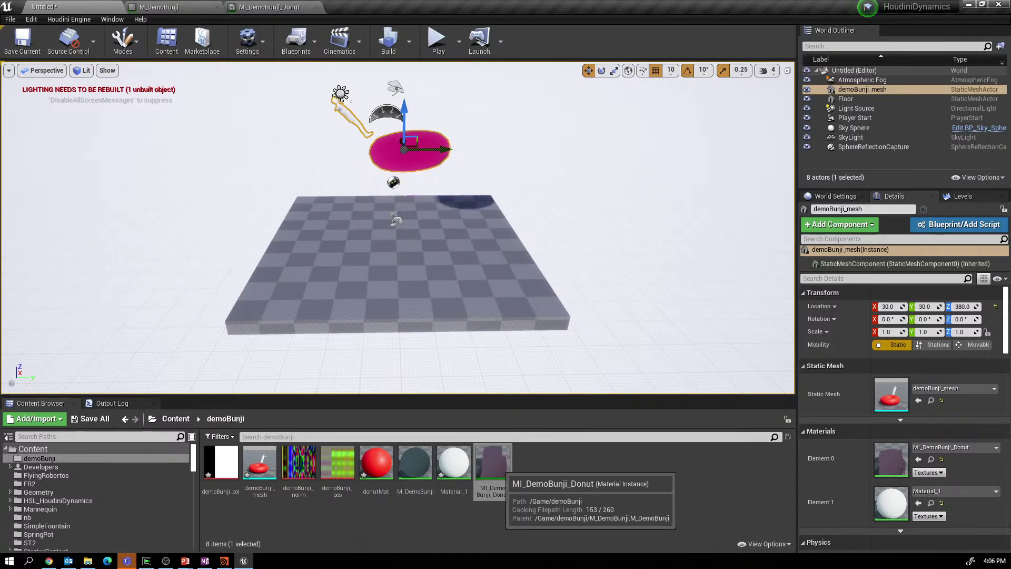
click(497, 466)
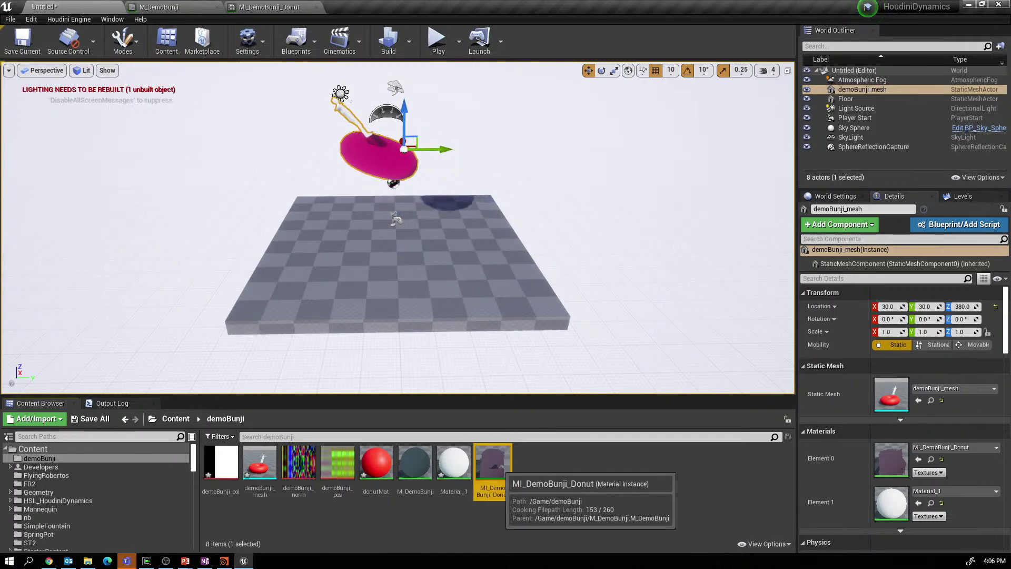
key(ctrl+w)
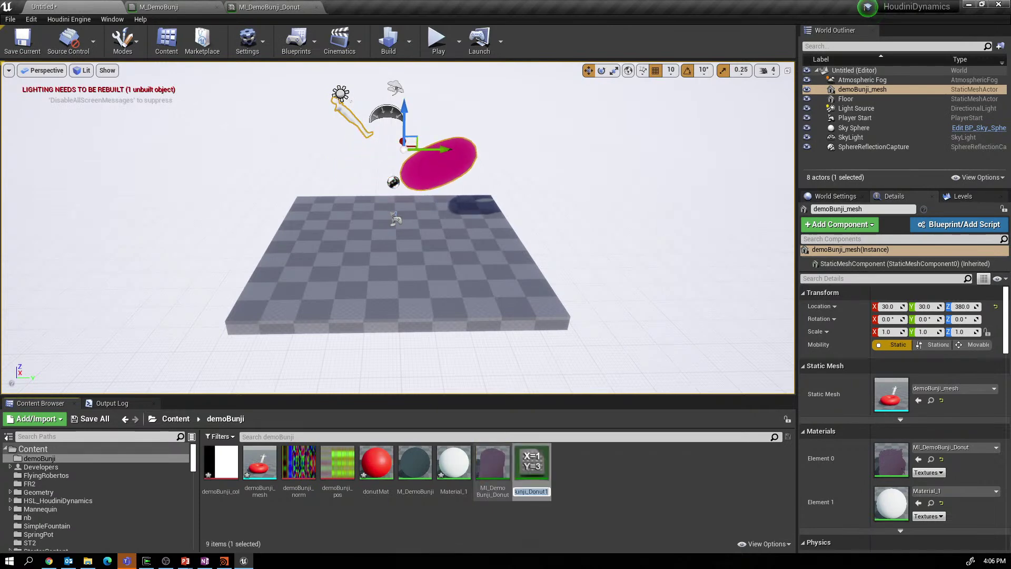
key(Return)
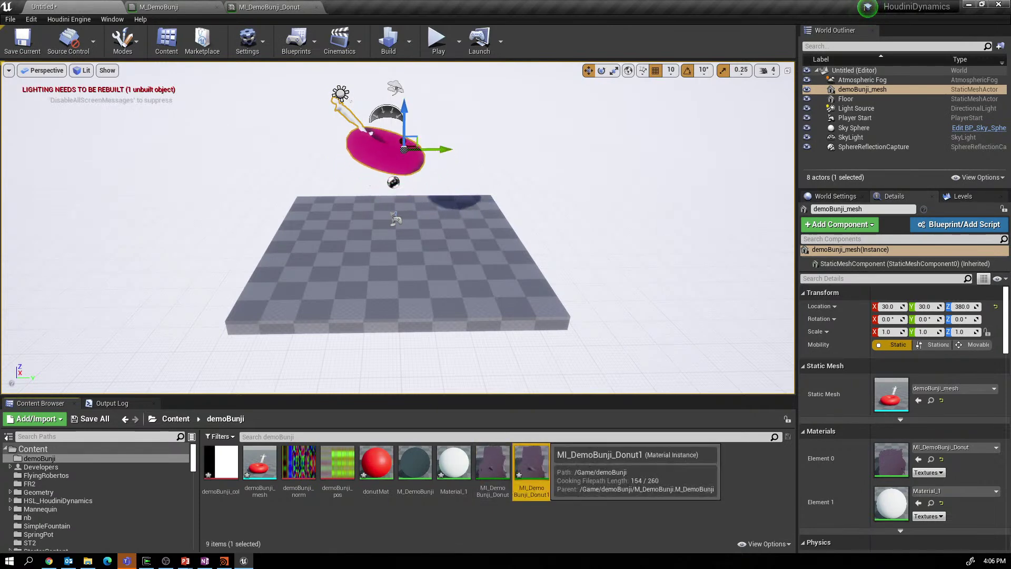
Set the duplicated instance's color parameter to a bright green with hue about 144, saturation 0.98 and value 1.0, and save it.
double_click(531, 466)
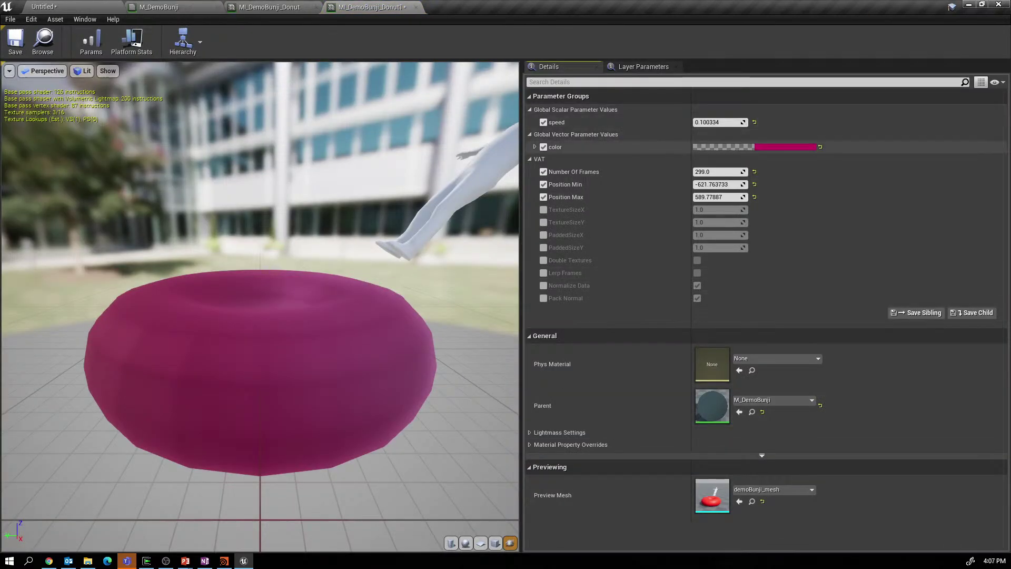
click(784, 147)
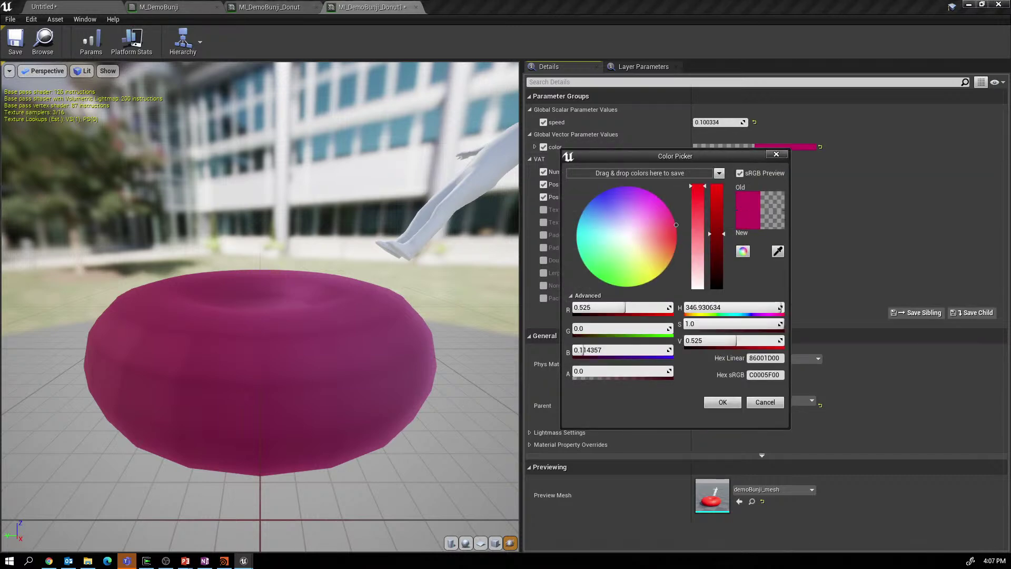
drag(676, 225, 586, 266)
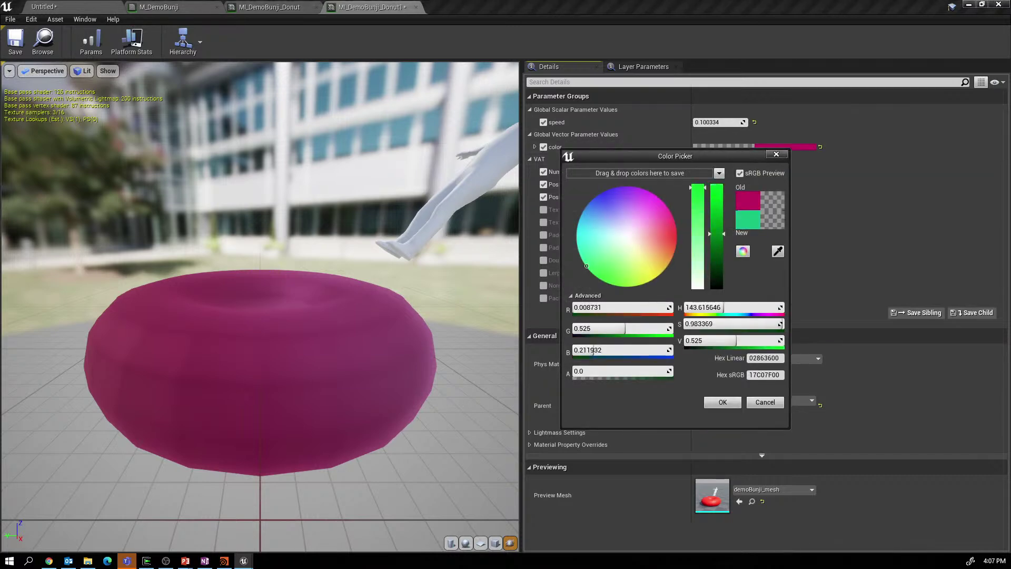
drag(716, 234, 716, 185)
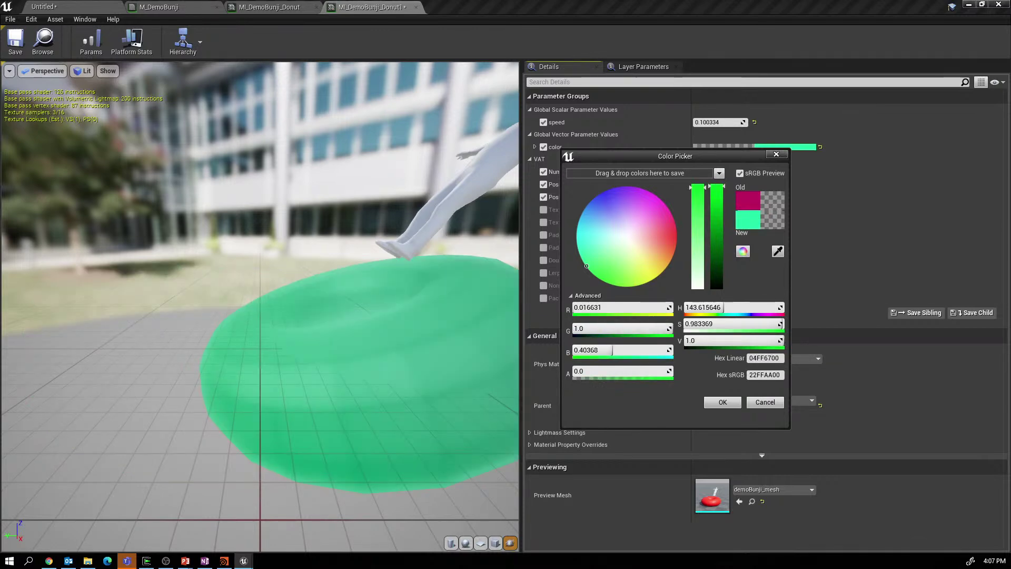
click(722, 402)
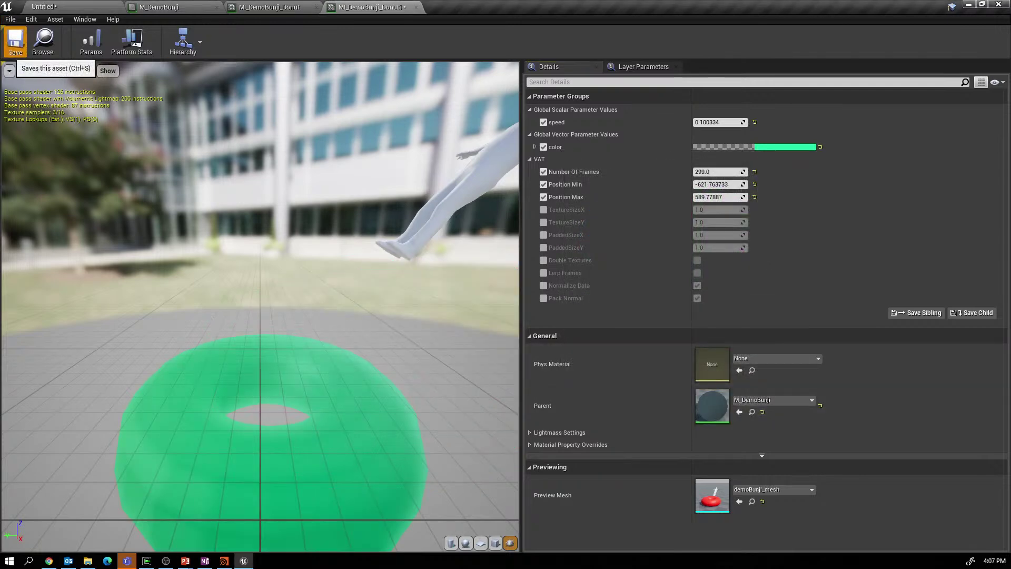
click(15, 43)
click(44, 6)
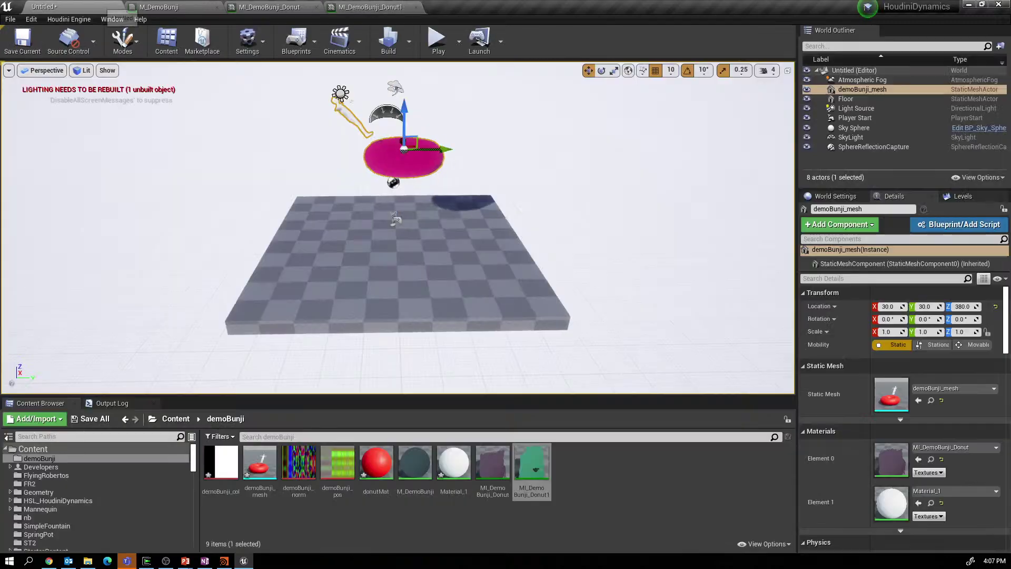
right_click(532, 469)
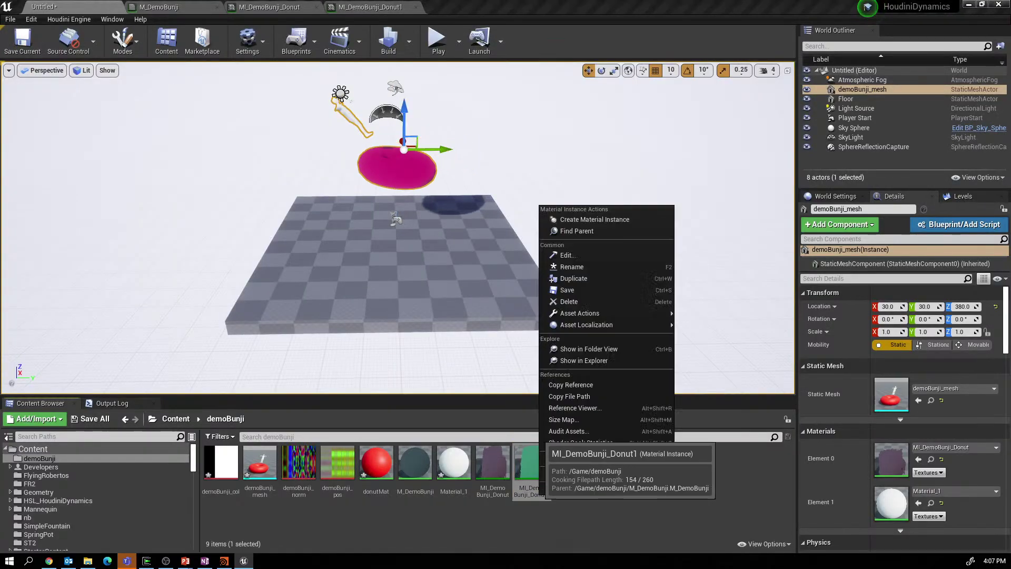
click(572, 267)
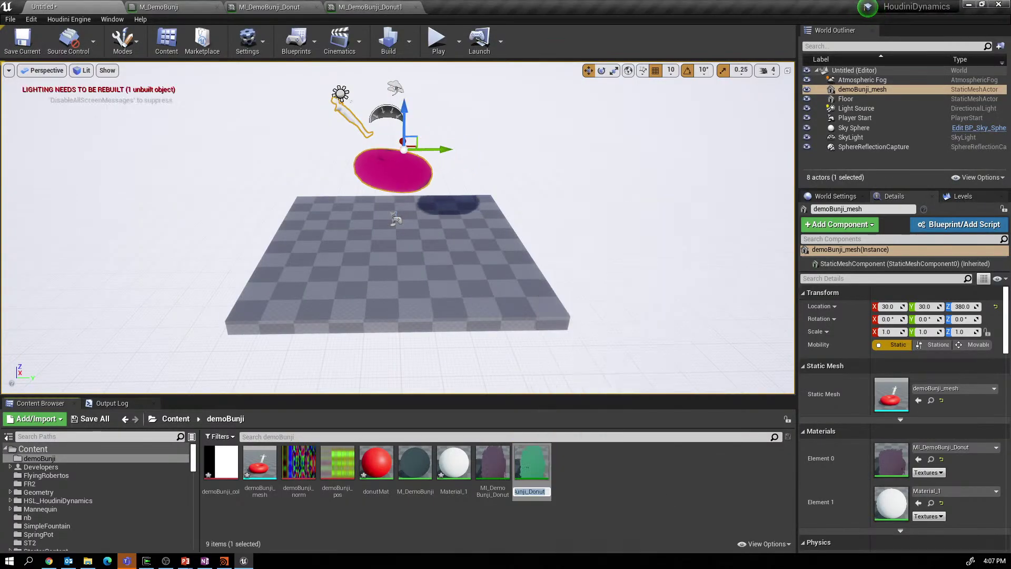
key(Return)
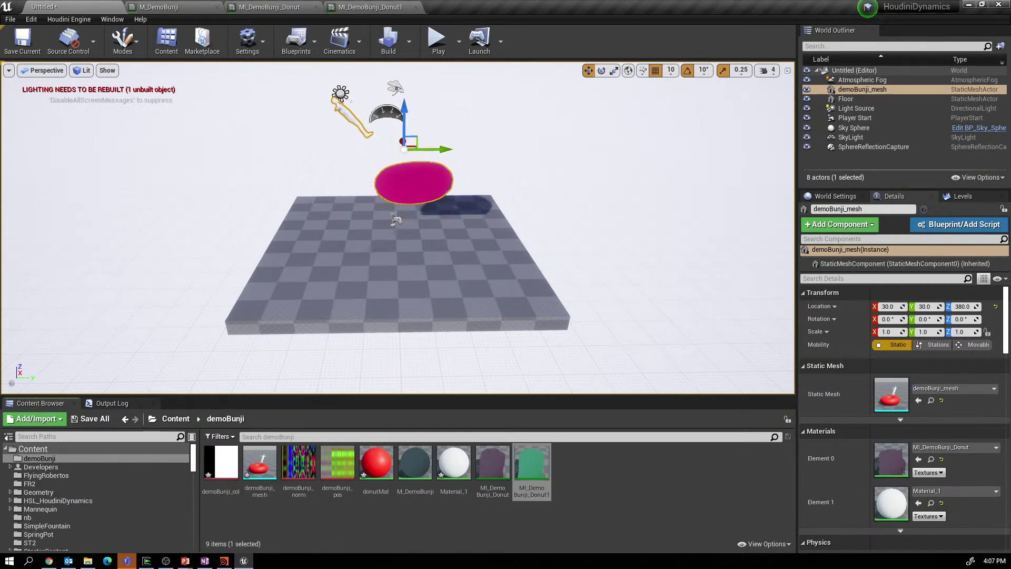
Rename the duplicated green material instance as MI_DemoBunji_Luiz.
right_click(532, 469)
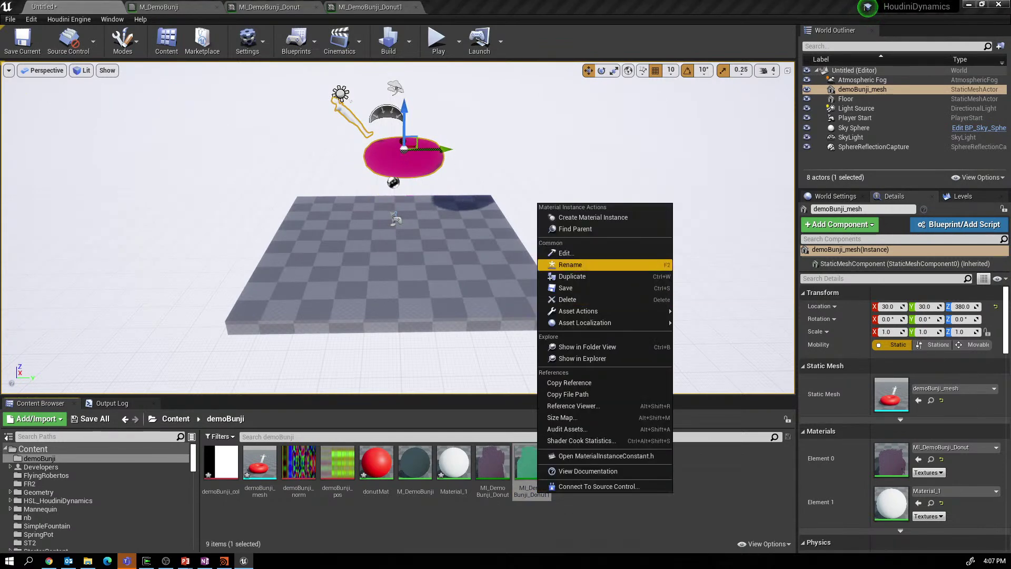
click(571, 264)
key(Right)
key(BackSpace)
key(BackSpace)
key(BackSpace)
key(BackSpace)
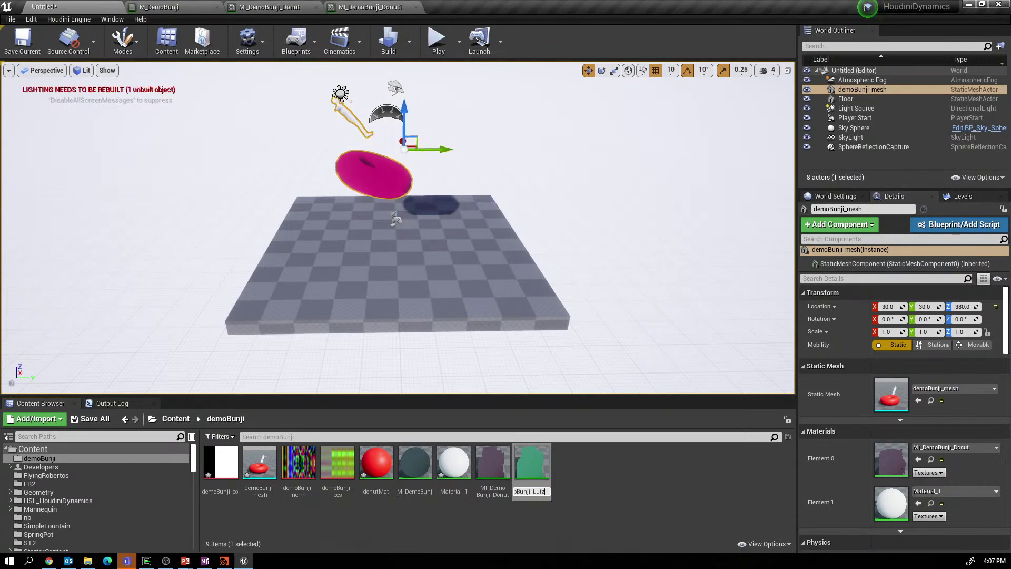
key(Return)
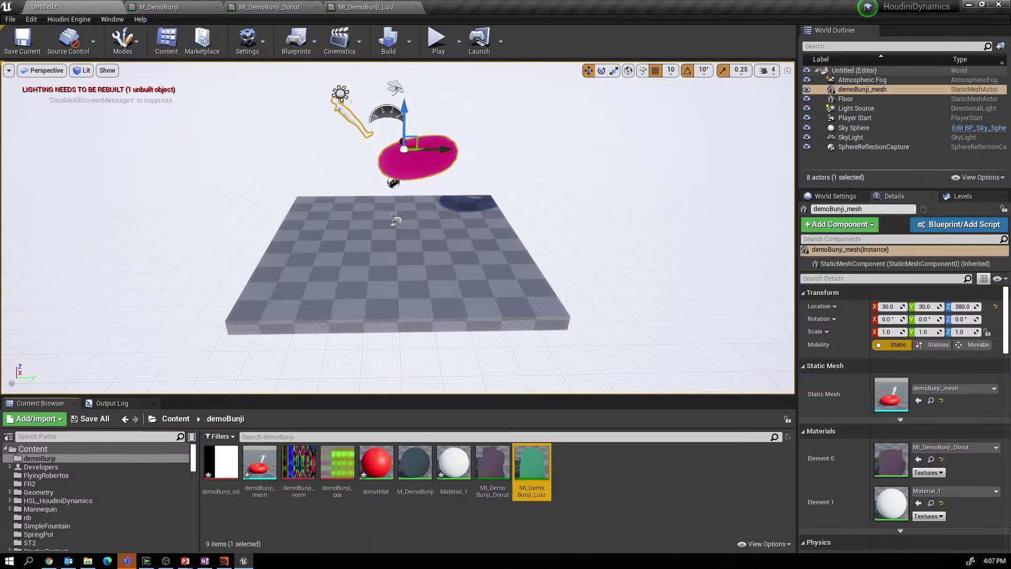
Assign MI_DemoBunji_Luiz to the placed mesh's material Element 1 and move the mesh to Y 640, Z 510.
drag(533, 468, 891, 503)
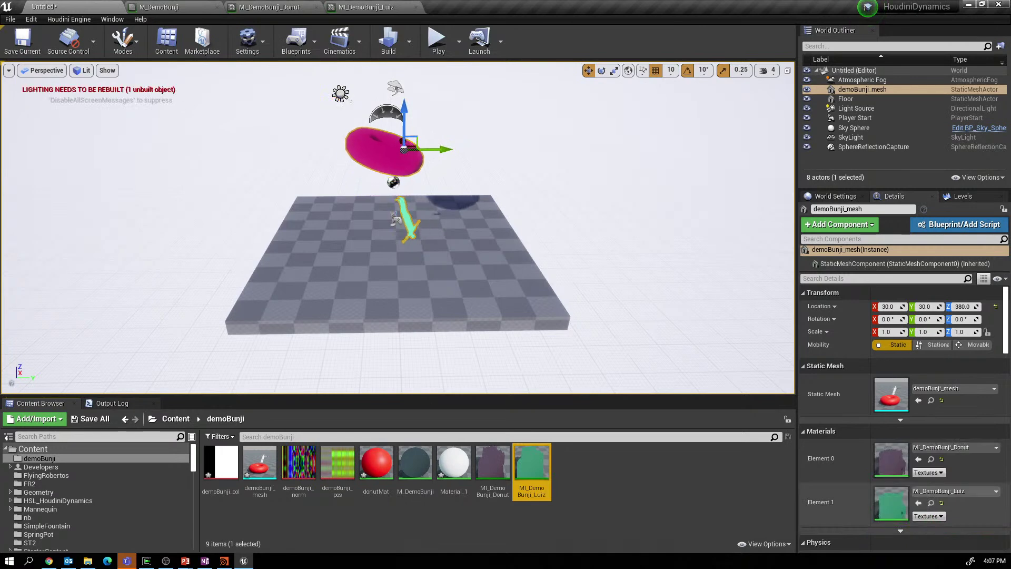
scroll(398, 227, down, 2)
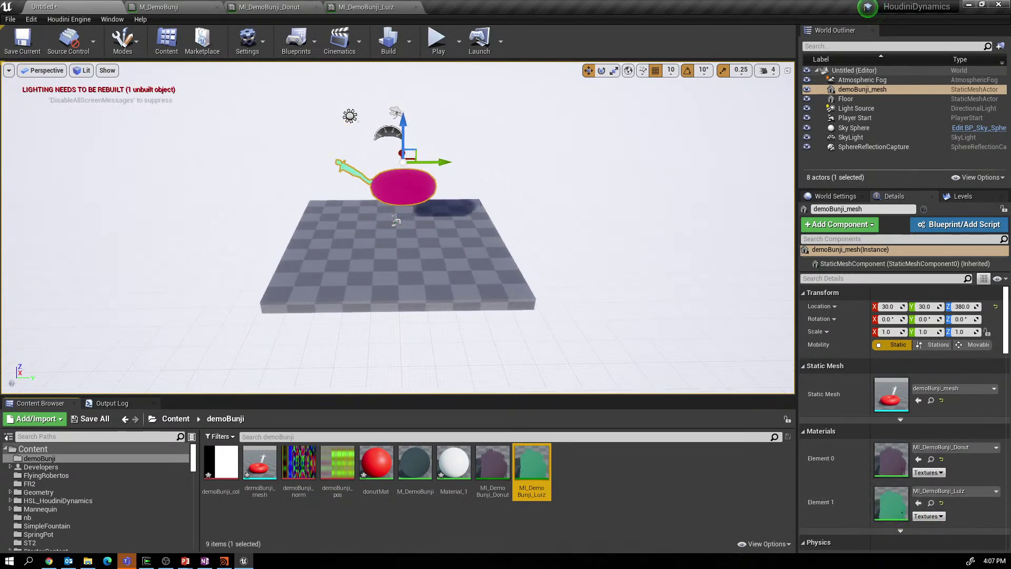
drag(403, 138, 448, 86)
drag(440, 132, 582, 132)
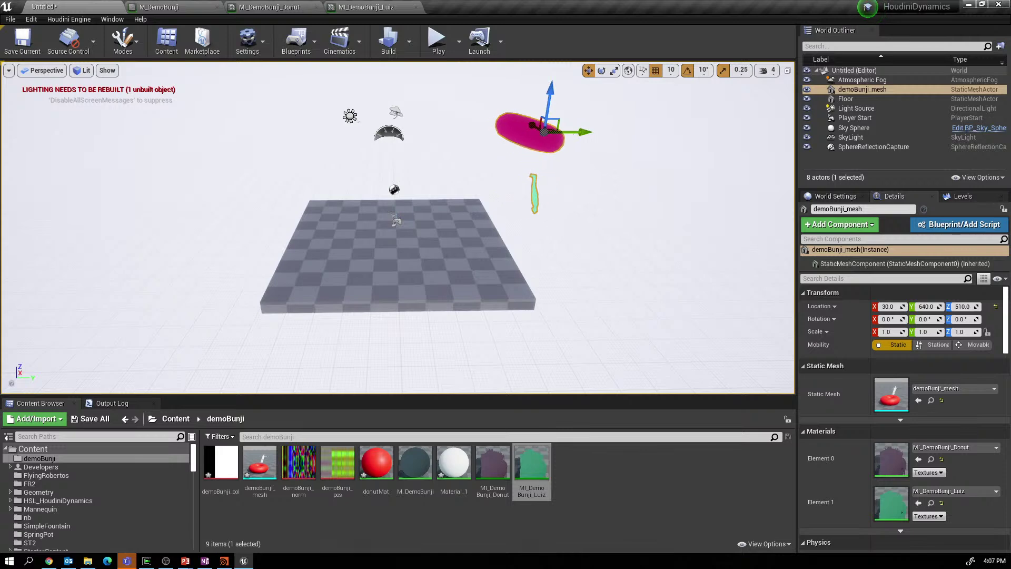
click(854, 127)
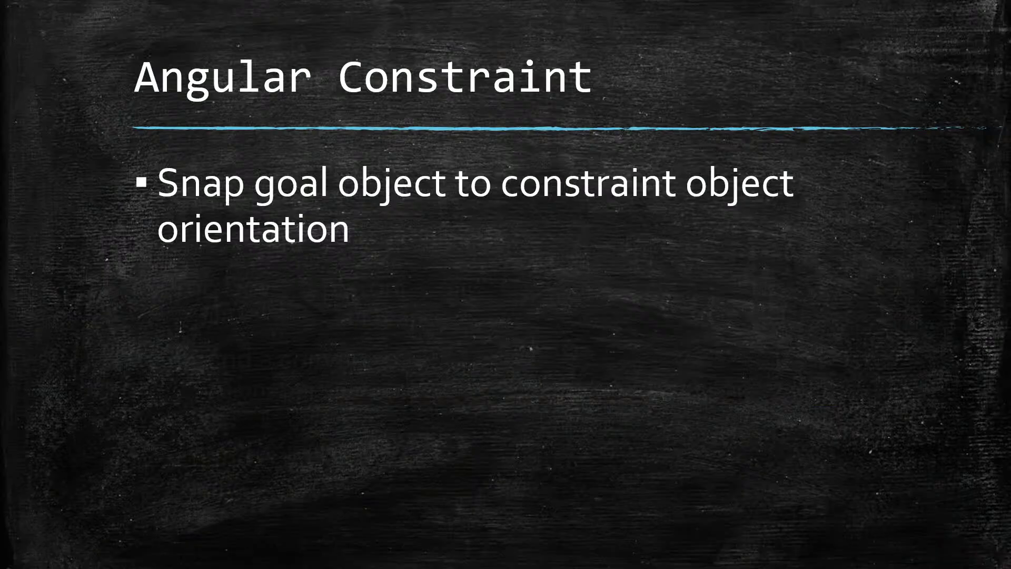
key(Right)
key(Right)
key(Right)
key(Right)
key(Right)
key(Right)
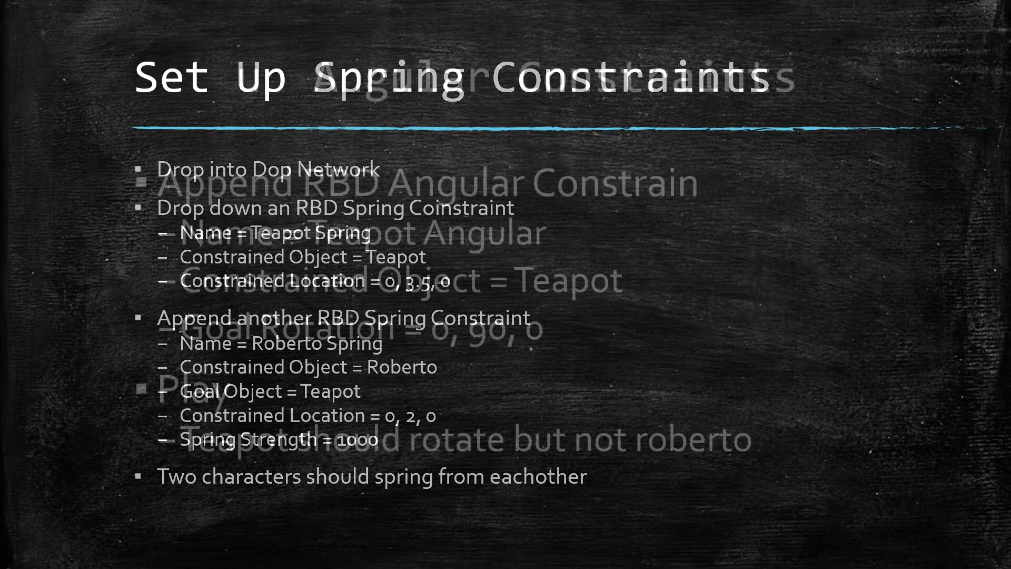